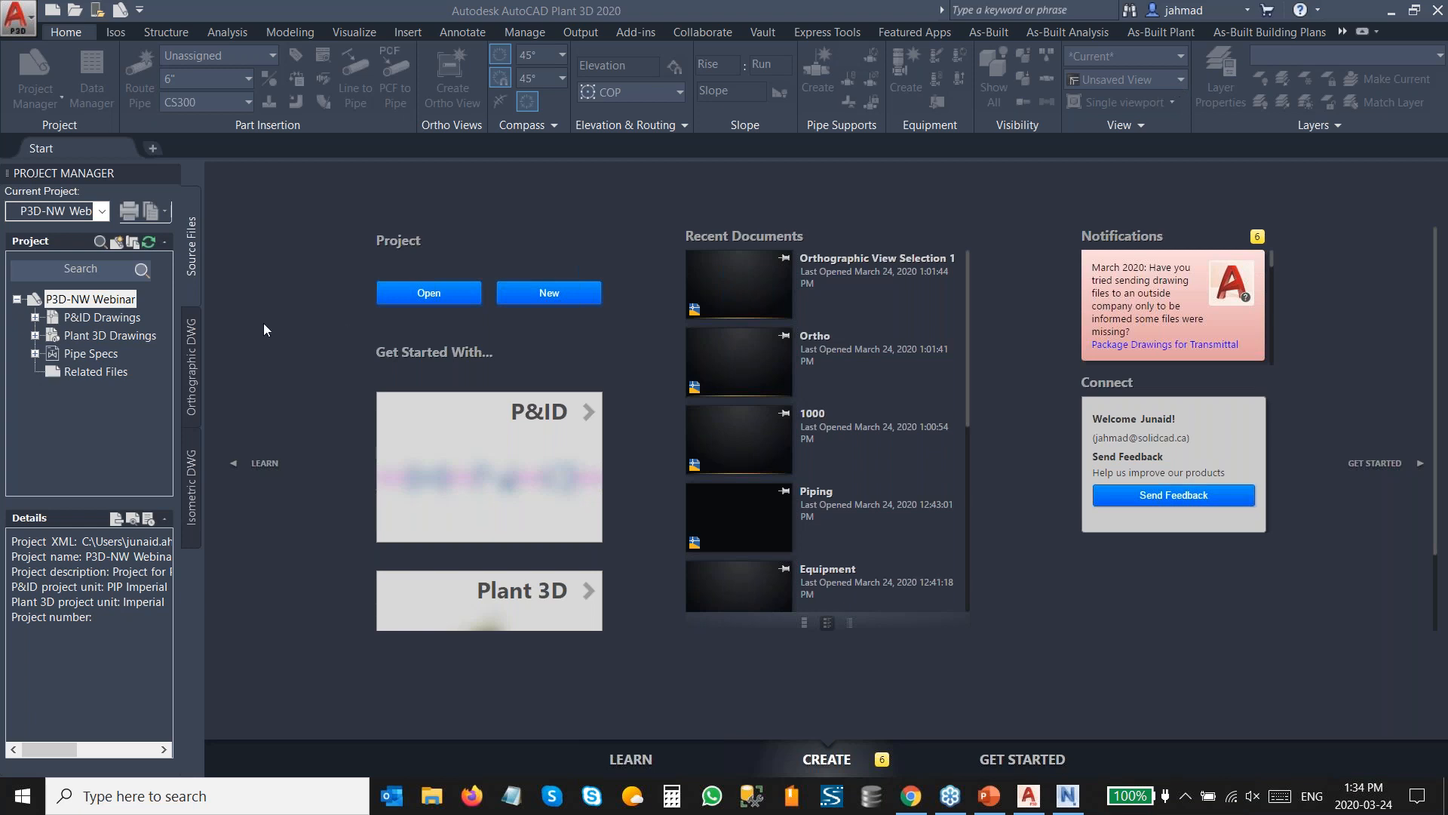
Open the Structures drawing from the project's Plant 3D Drawings, Steel Structure folder.
{"action": "left_click_drag", "start_coordinate": [205, 389], "coordinate": [243, 411]}
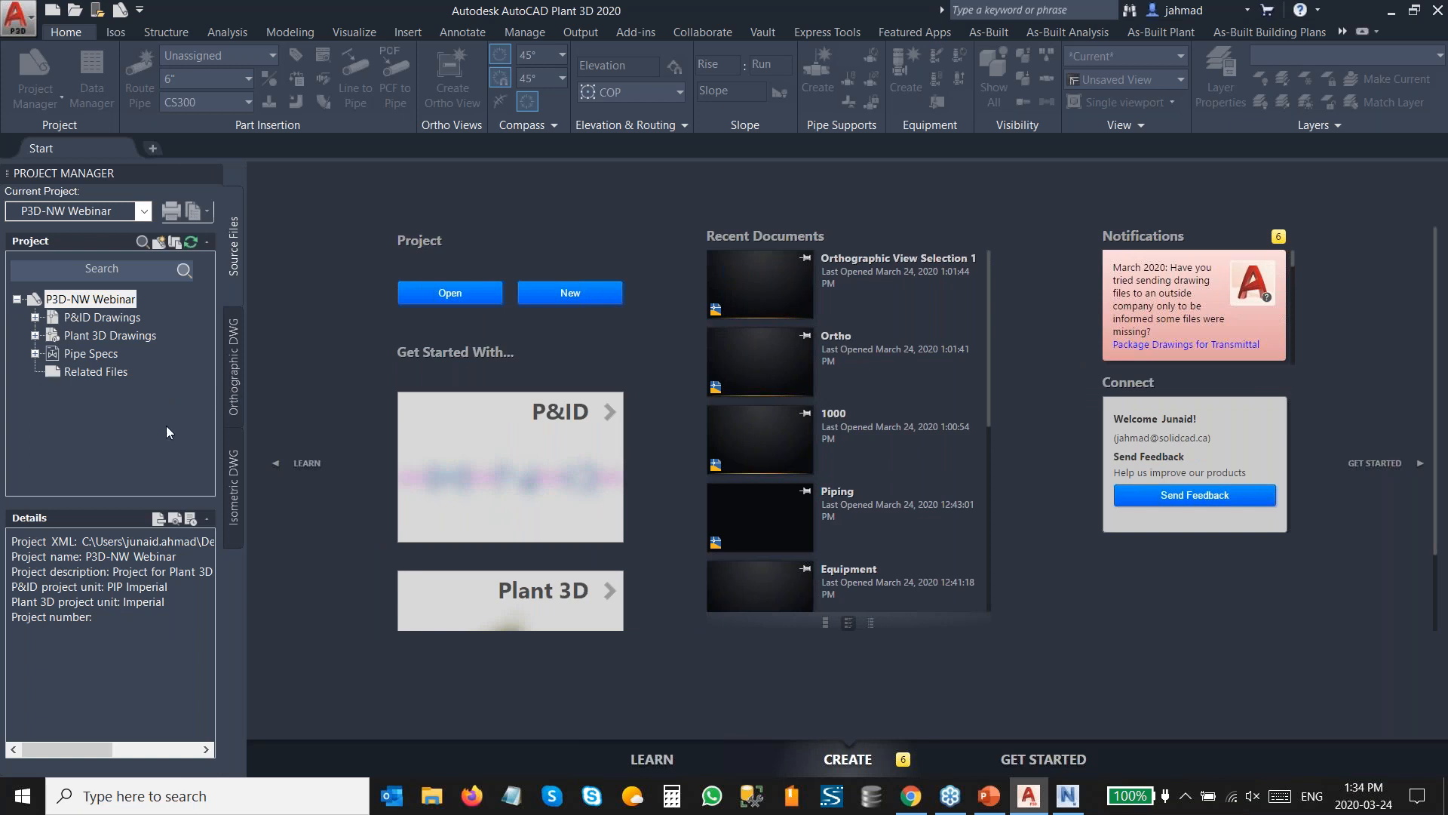
{"action": "left_click", "coordinate": [35, 336]}
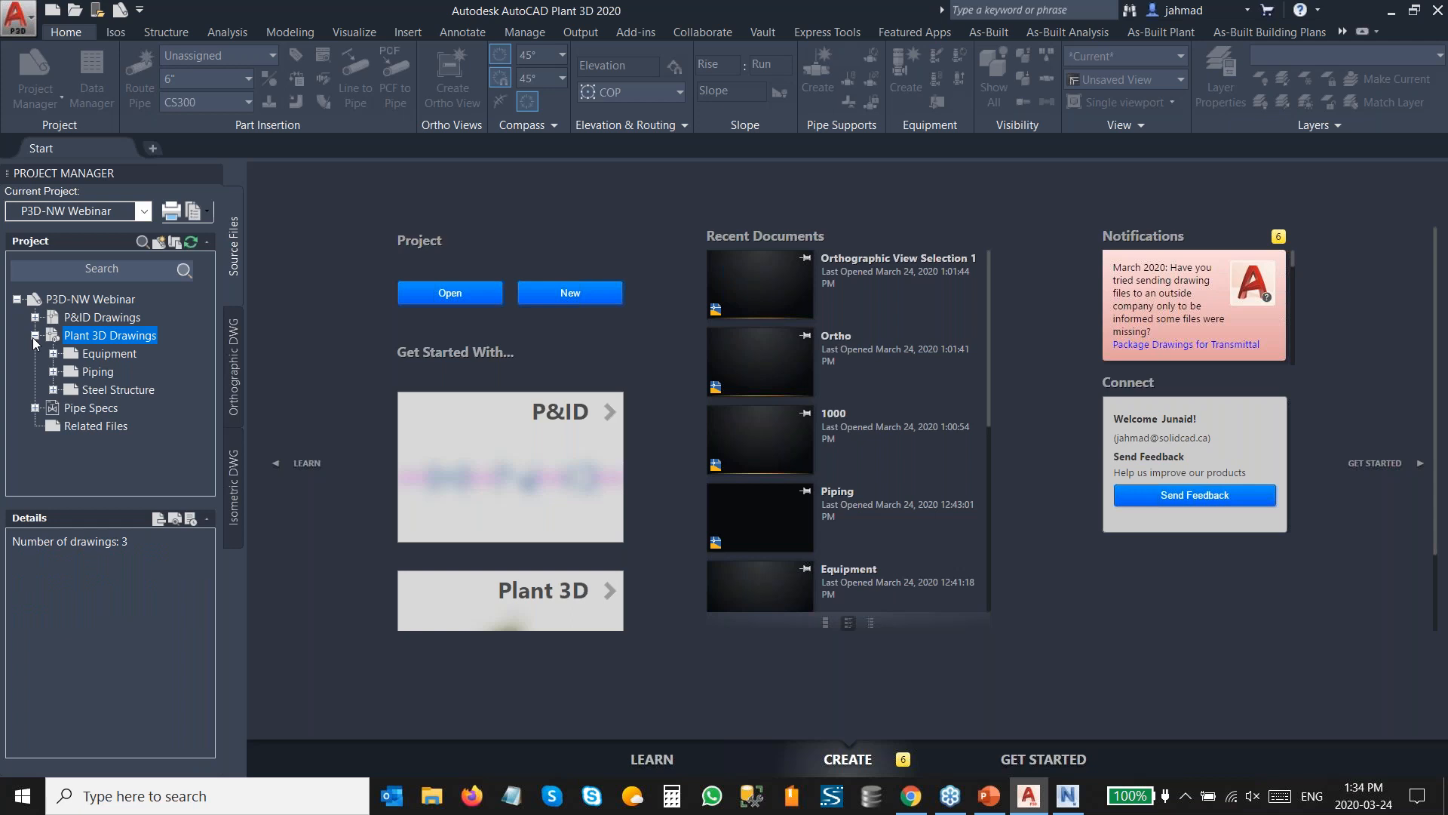
{"action": "left_click", "coordinate": [54, 391]}
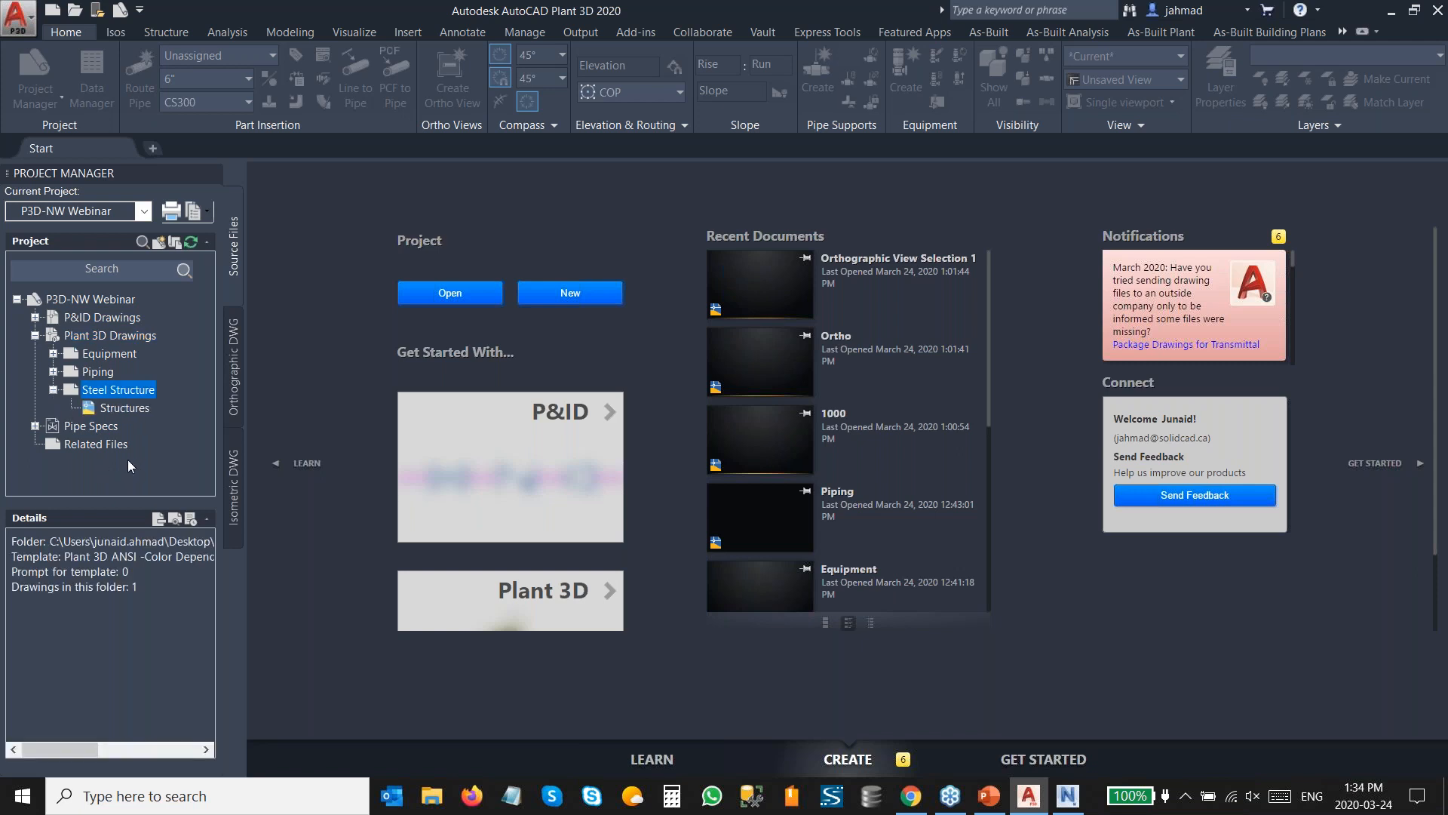
{"action": "double_click", "coordinate": [122, 410]}
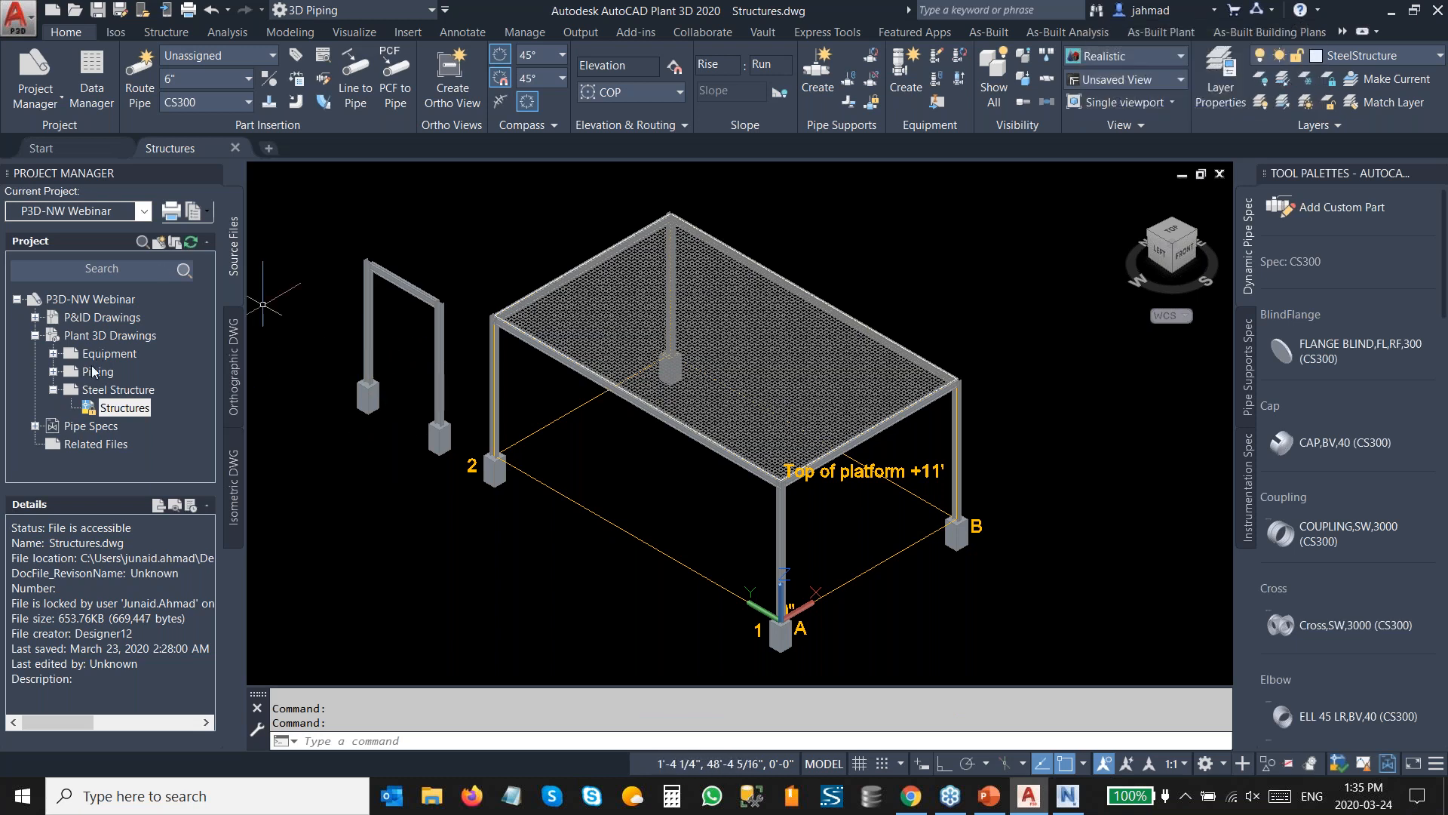
Open the Equipment drawing from the Equipment folder and dismiss the orphaned fasteners notification.
{"action": "double_click", "coordinate": [69, 354]}
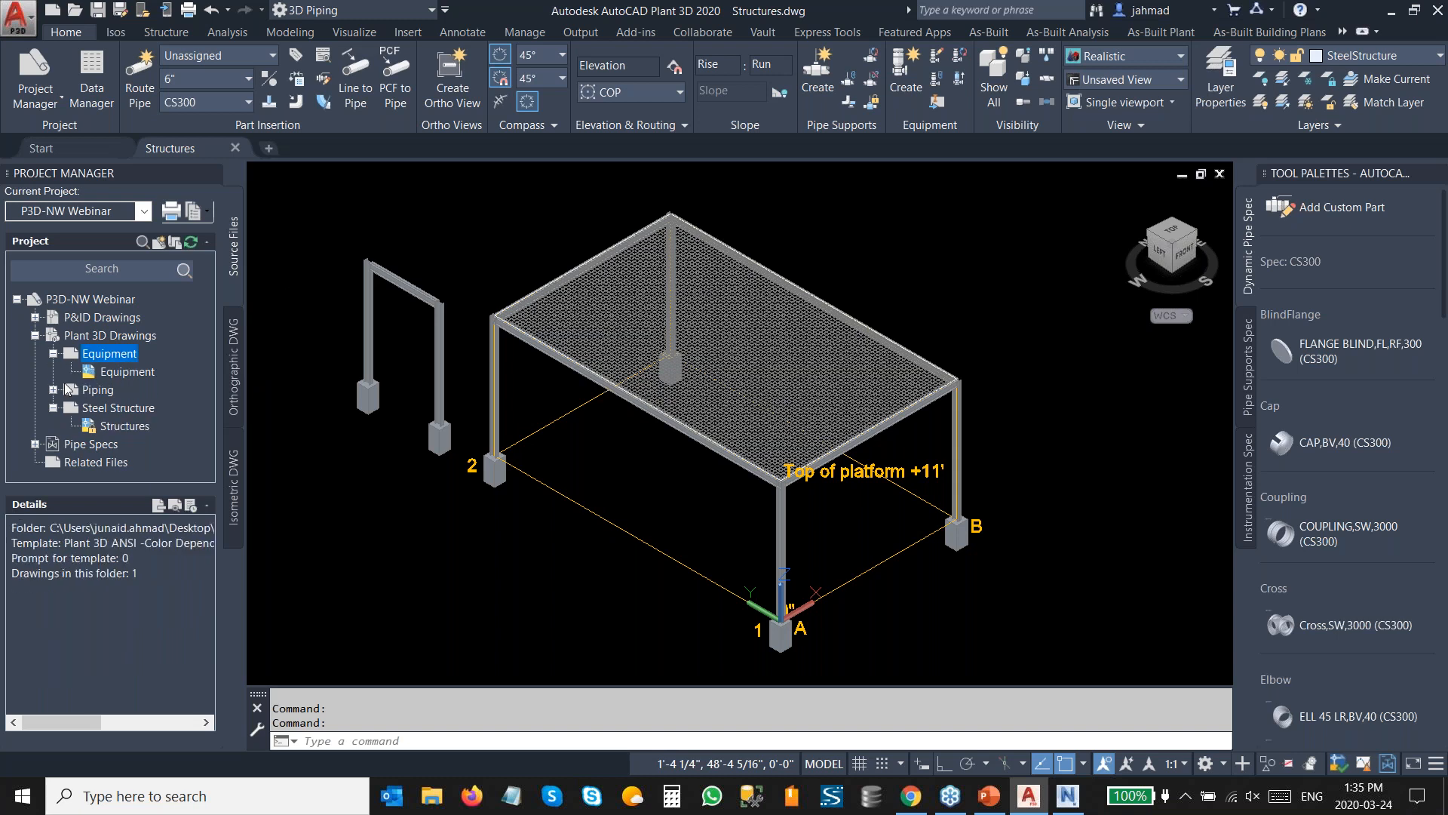
{"action": "left_click", "coordinate": [123, 373]}
{"action": "double_click", "coordinate": [122, 378]}
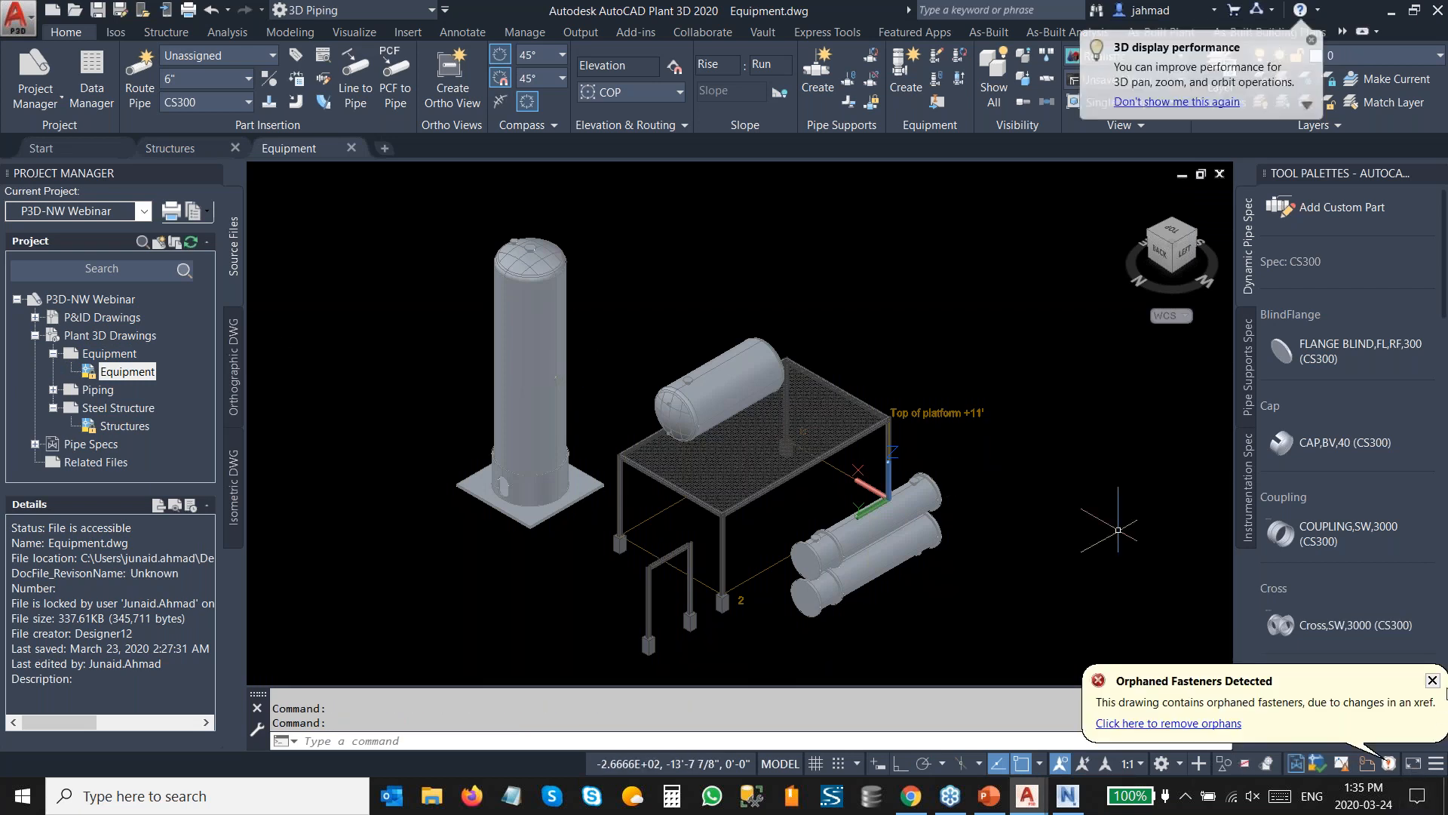
{"action": "left_click", "coordinate": [1432, 681]}
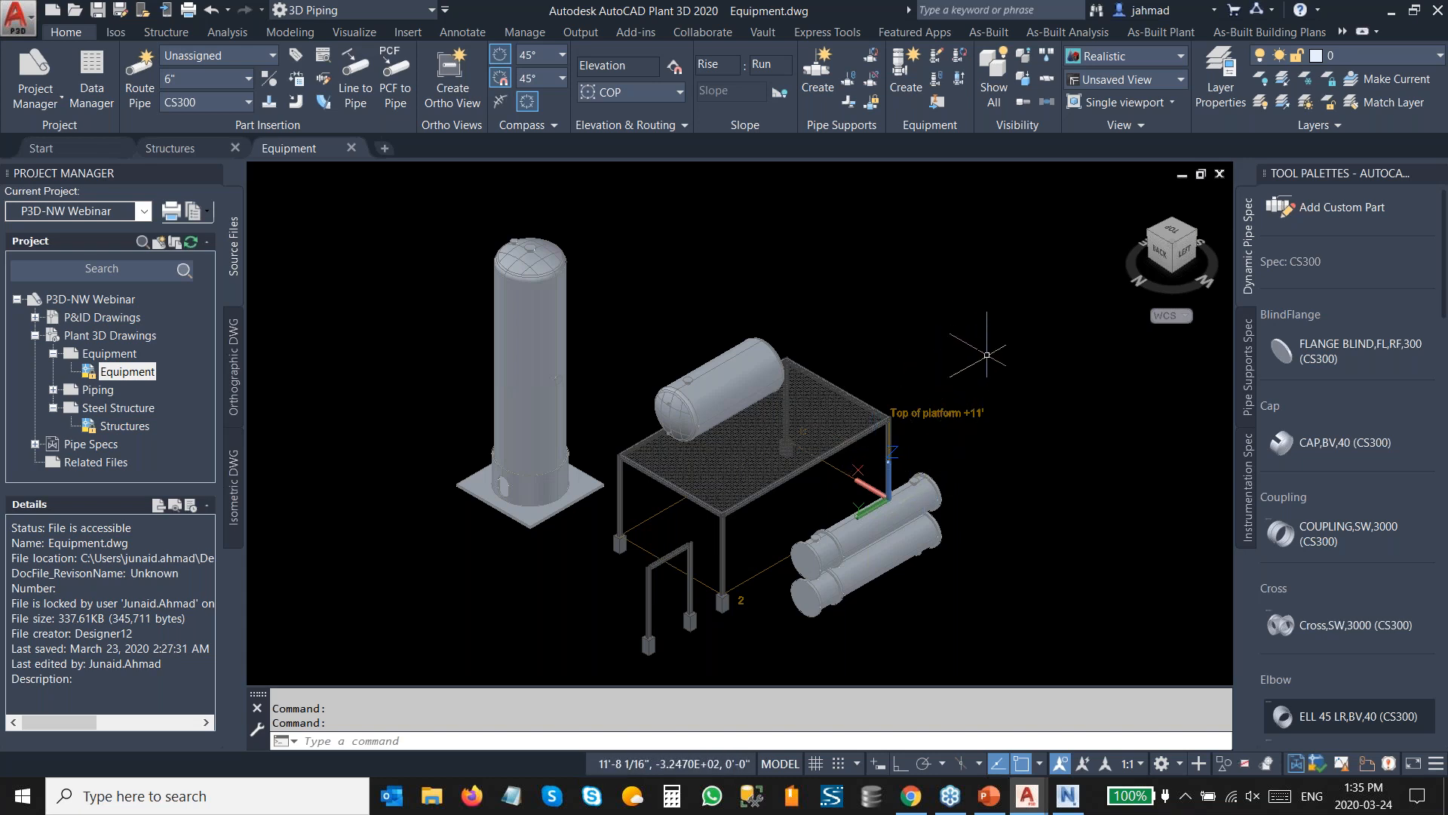
Start creating new equipment and choose the Centrifugal Pump type.
{"action": "left_click", "coordinate": [921, 97]}
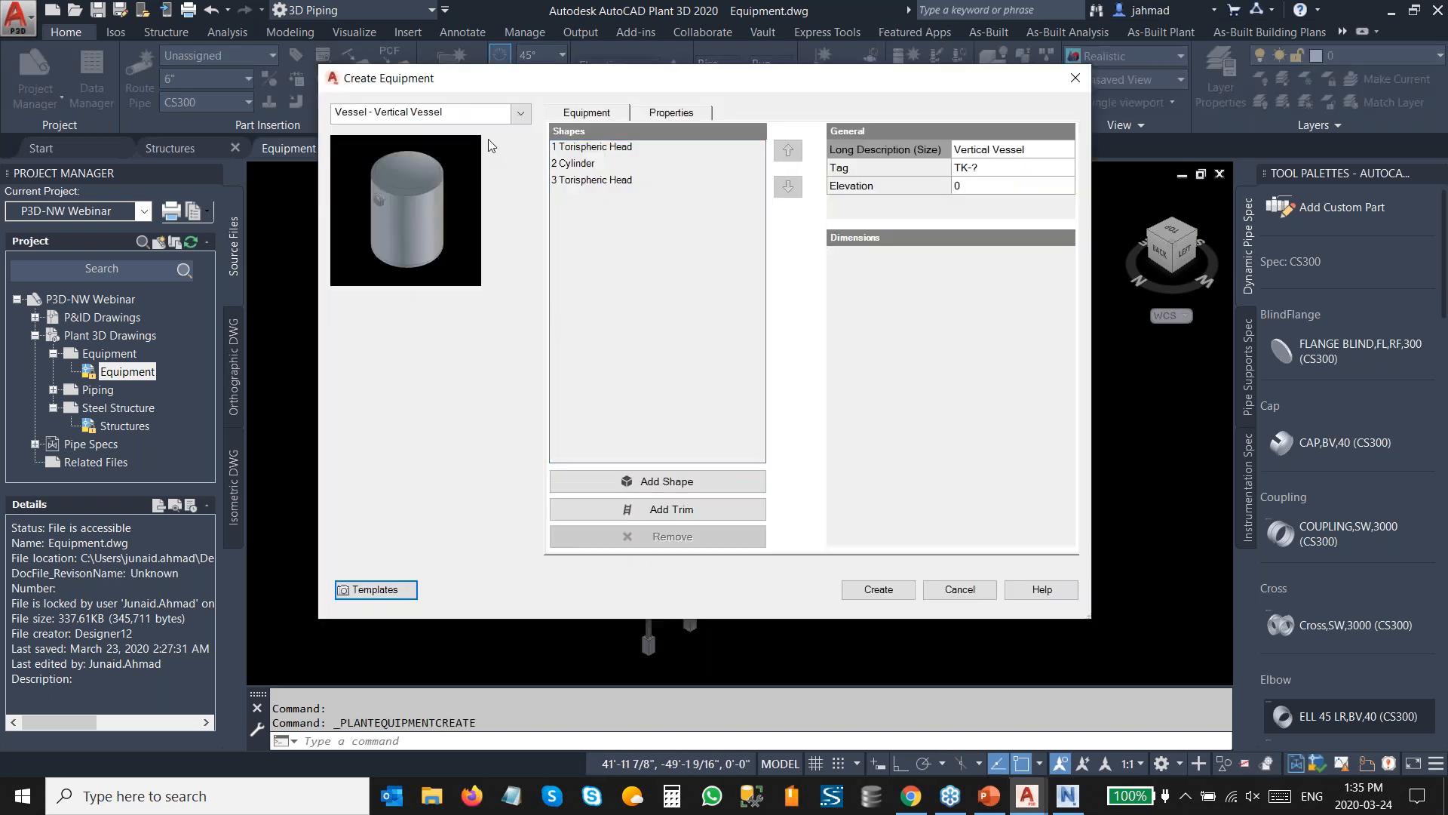
{"action": "left_click", "coordinate": [498, 114]}
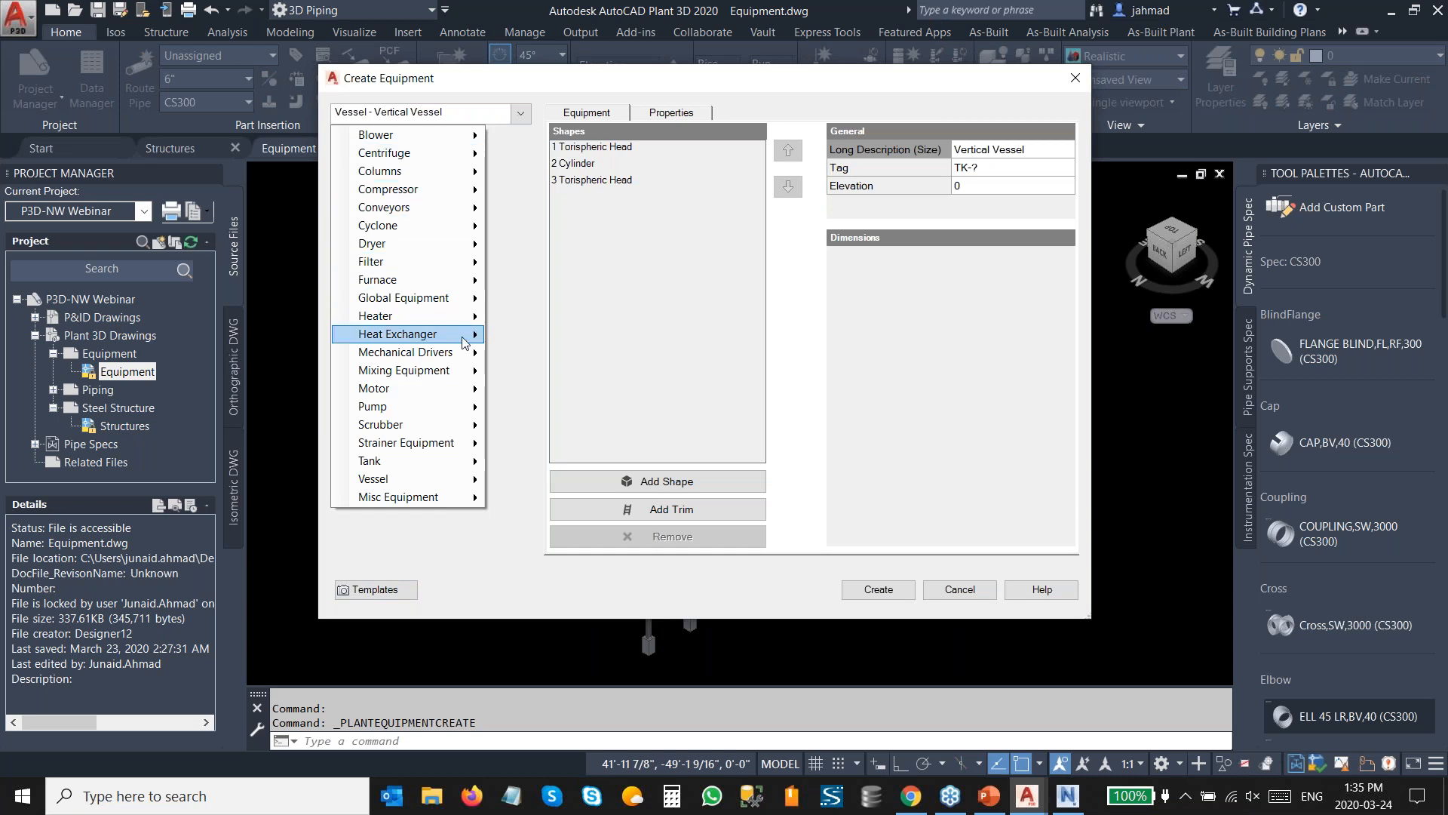
{"action": "mouse_move", "coordinate": [477, 410]}
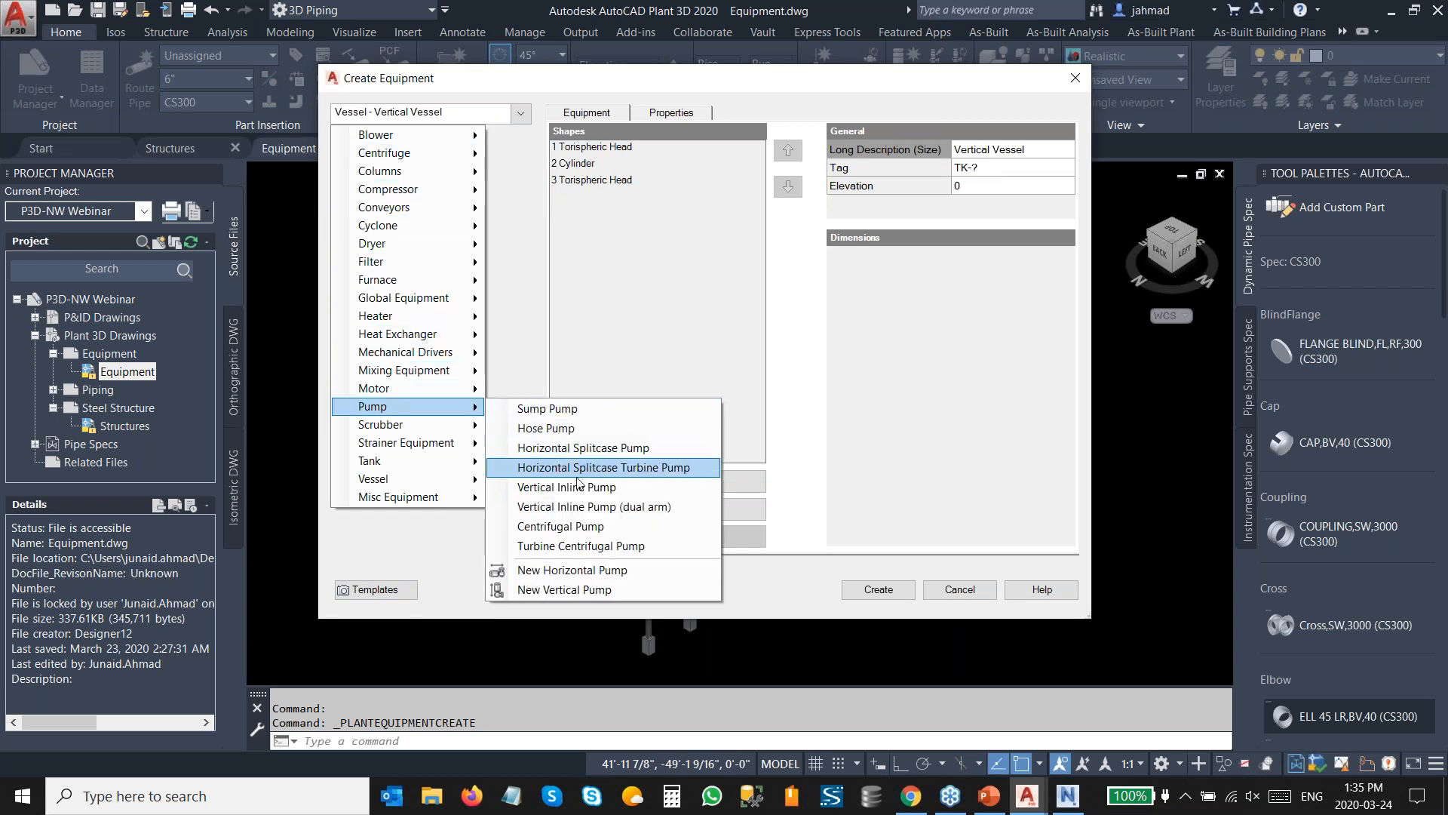
{"action": "left_click", "coordinate": [567, 525]}
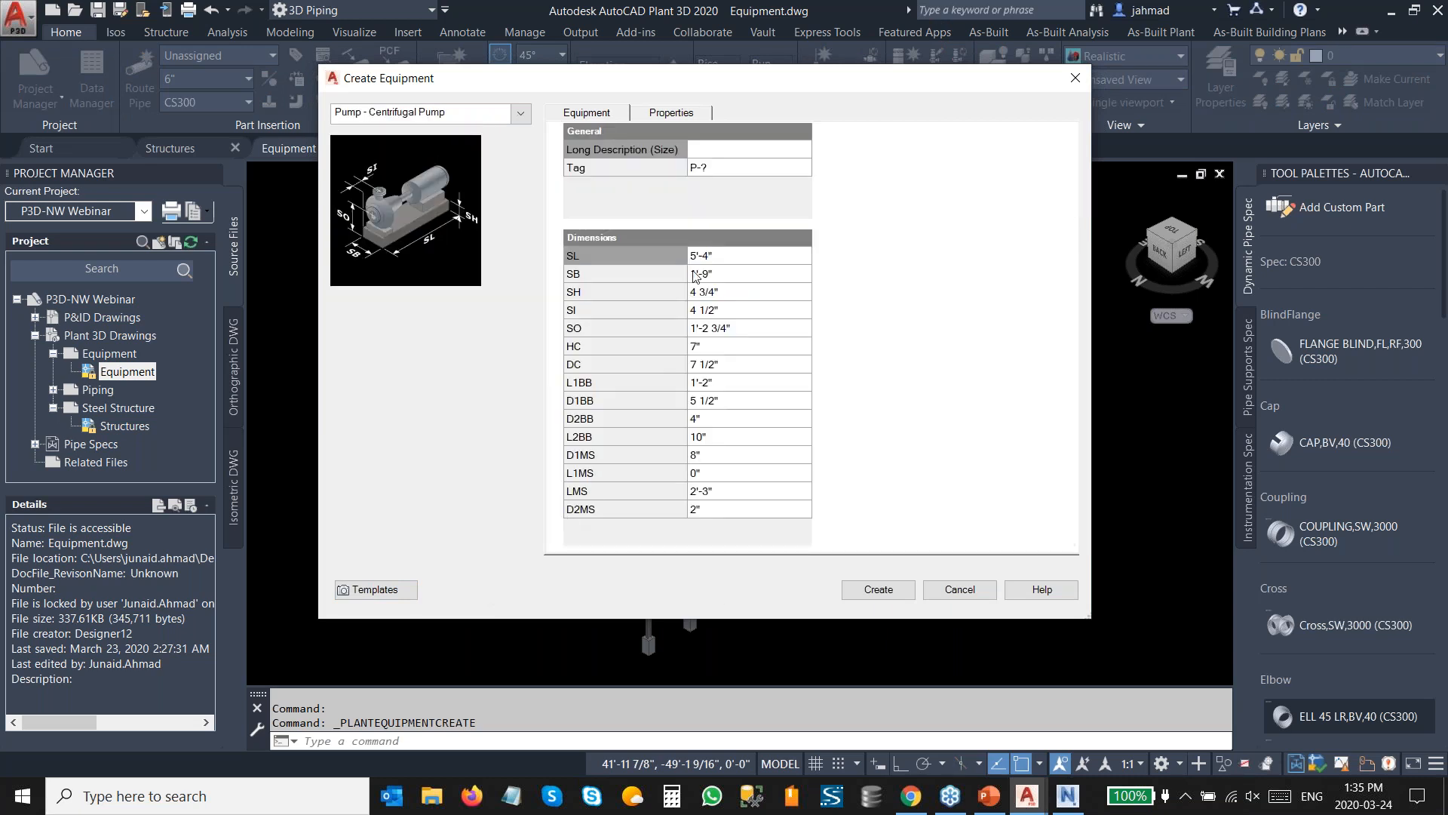
Tag the new pump P-100A and create it.
{"action": "left_click", "coordinate": [737, 170]}
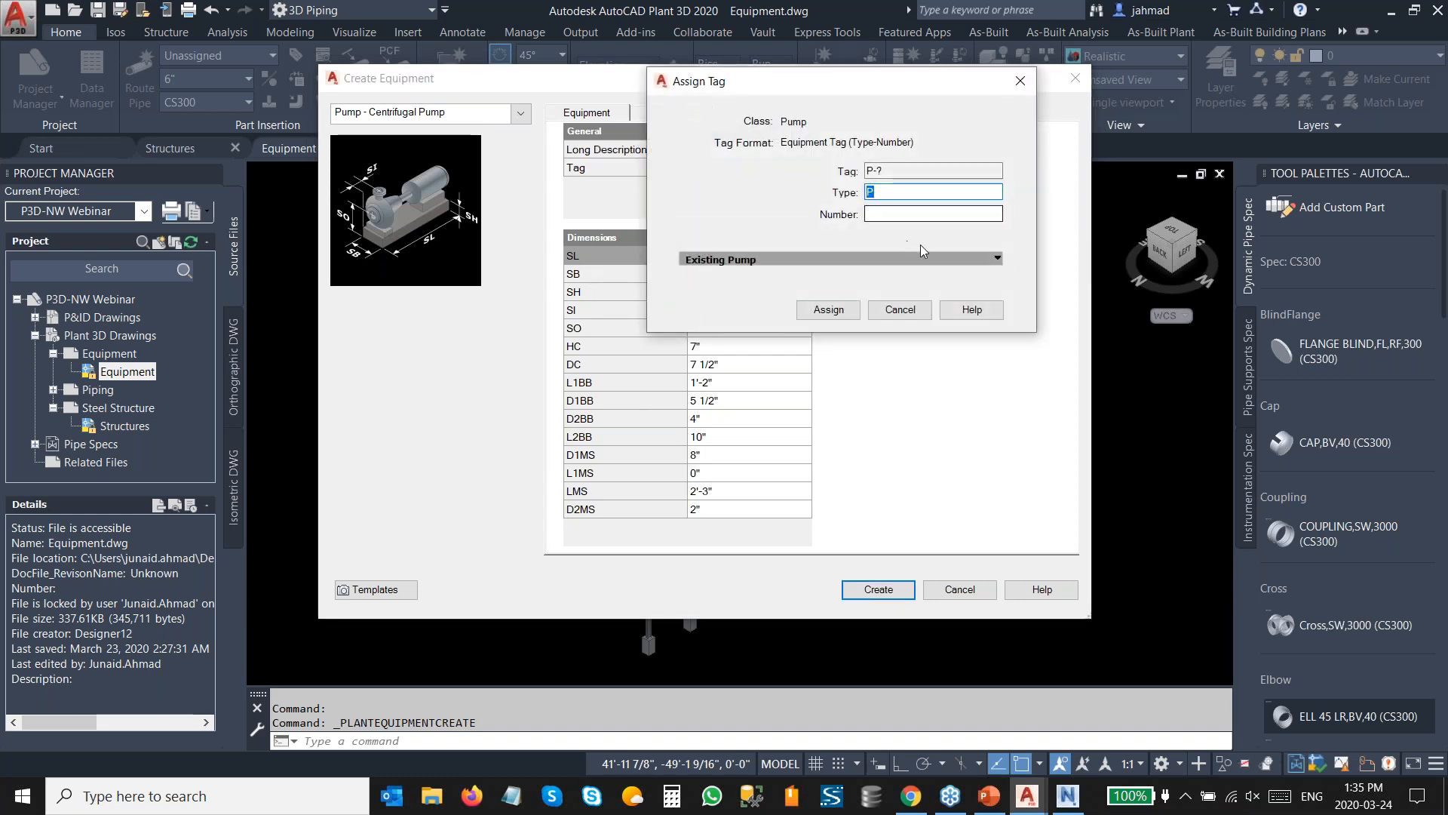
{"action": "left_click", "coordinate": [920, 215]}
{"action": "type", "text": "100A"}
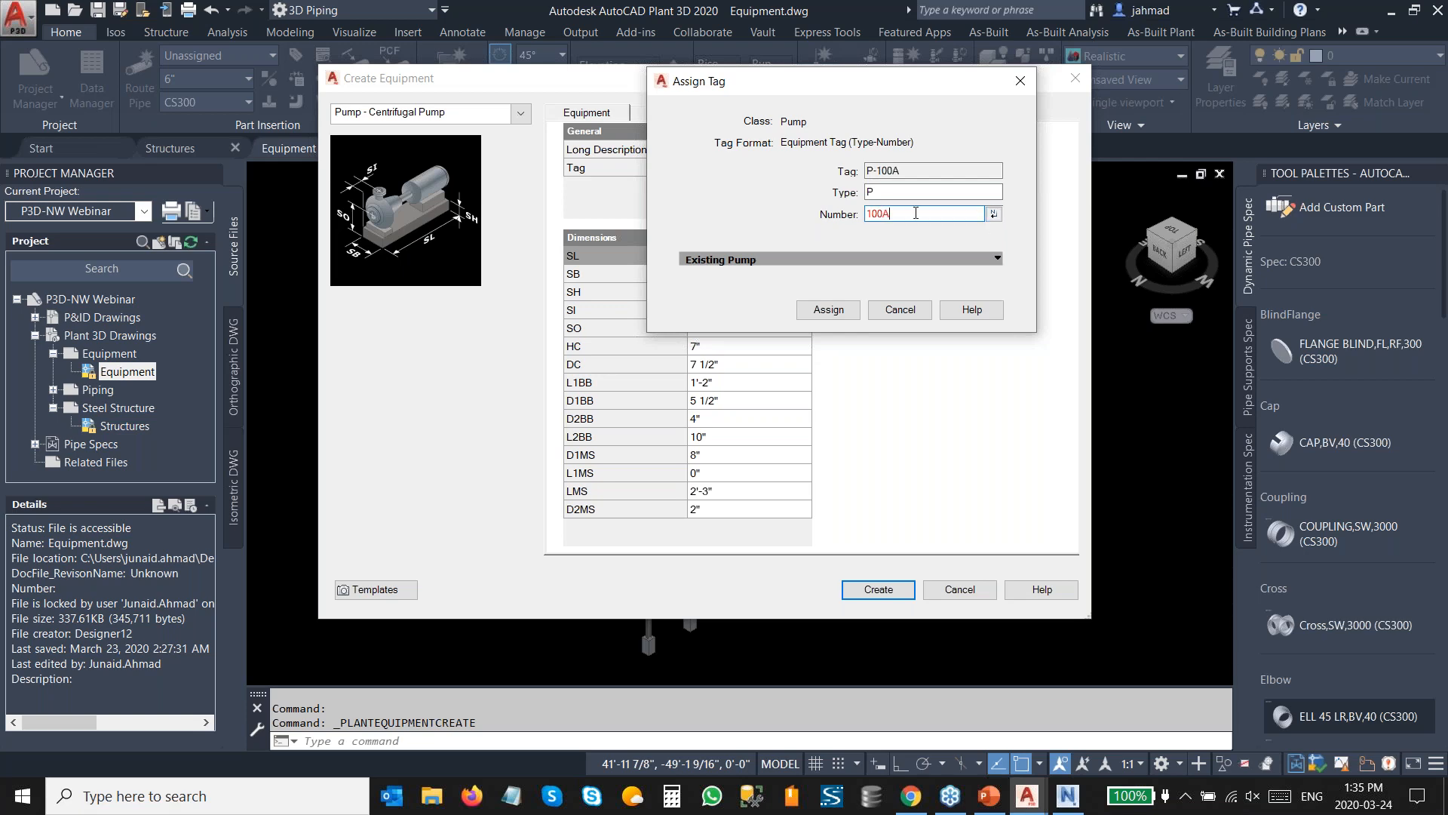
{"action": "left_click", "coordinate": [834, 311]}
{"action": "left_click", "coordinate": [892, 596]}
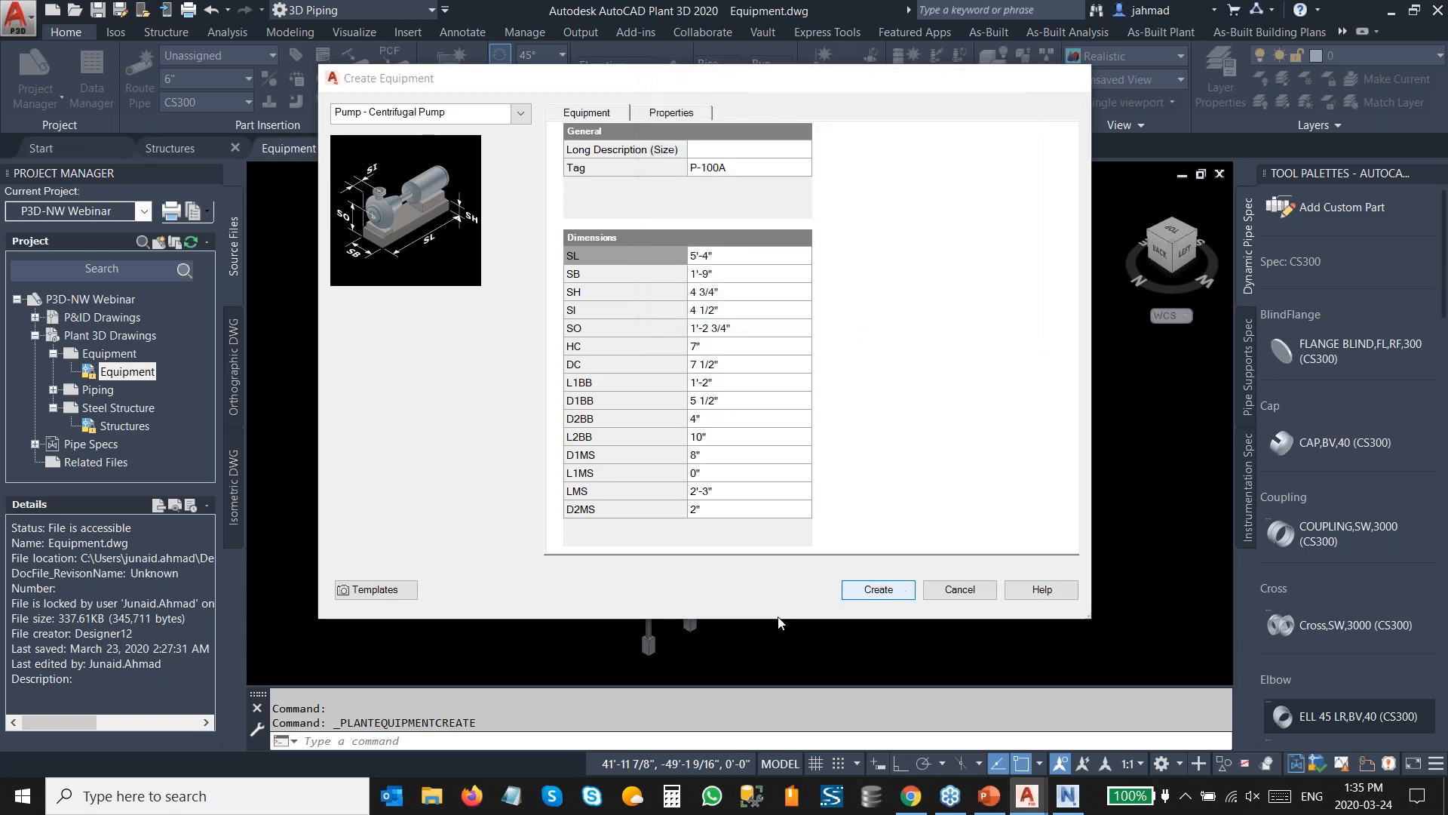
Try to place the pump at insertion point 15',33,0 before cancelling the rotation prompt.
{"action": "scroll", "coordinate": [566, 584], "scroll_direction": "up", "scroll_amount": 3}
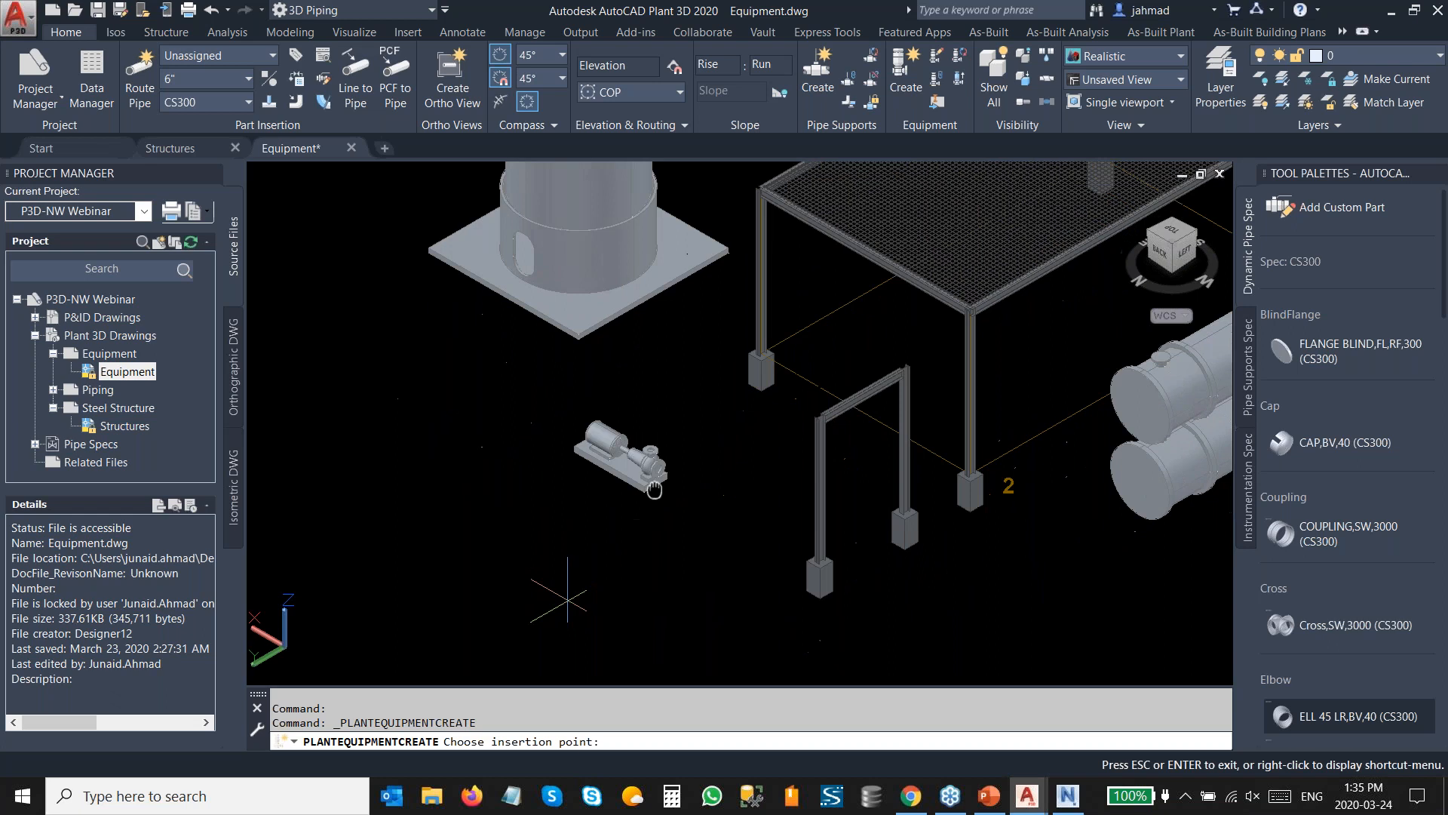
{"action": "type", "text": "15"}
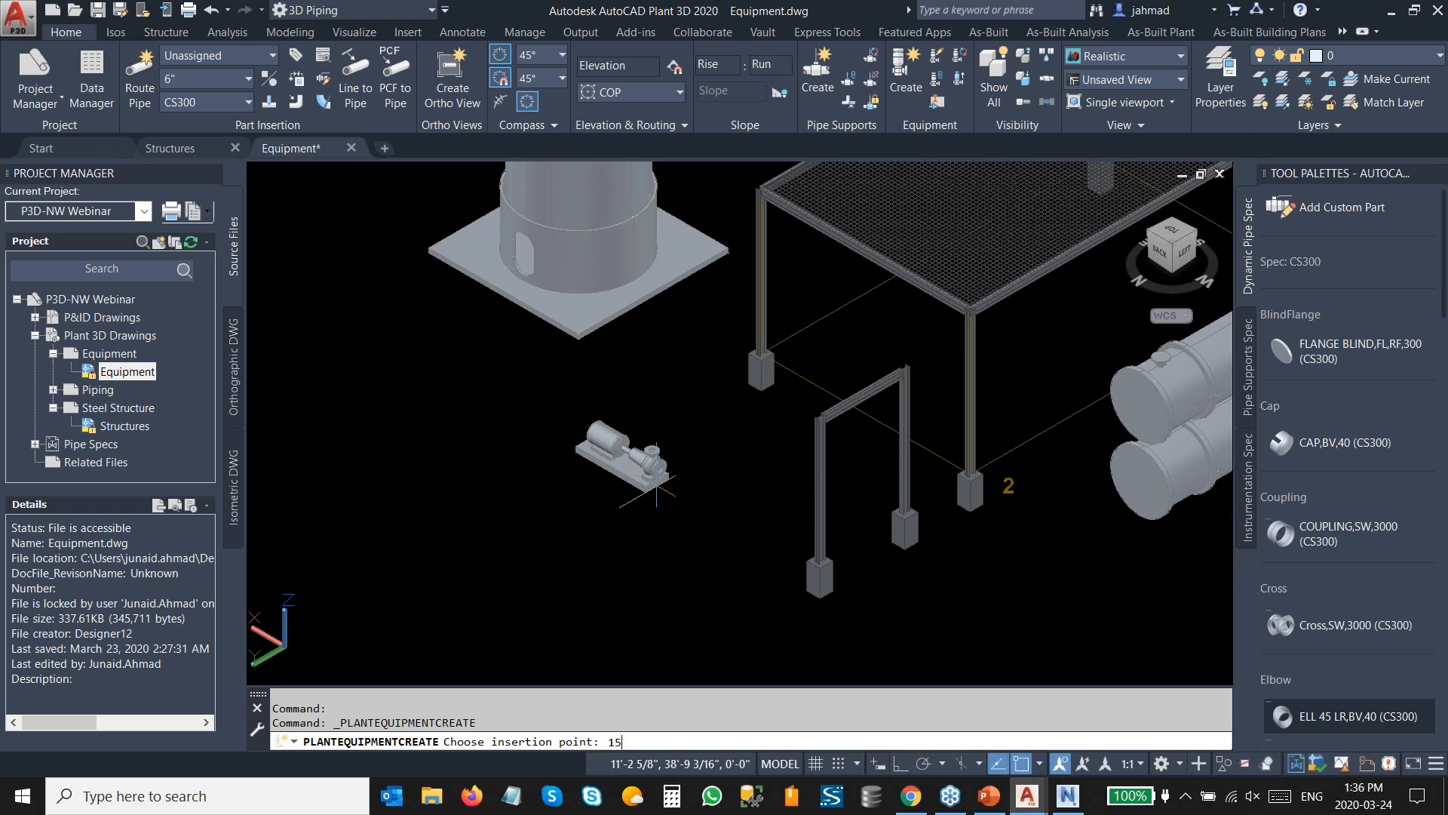
{"action": "type", "text": "',33,0"}
{"action": "key", "text": "Return"}
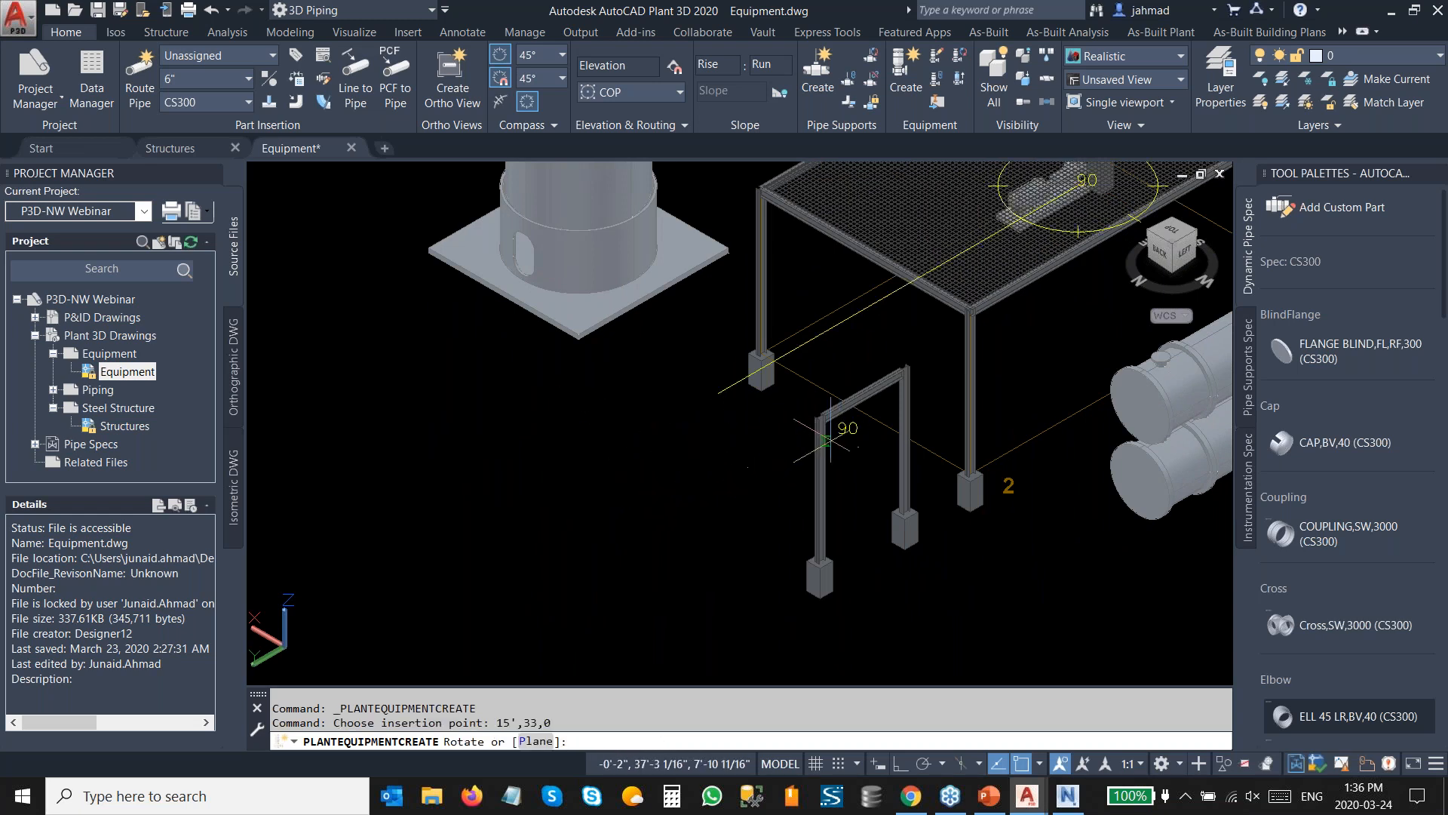
{"action": "key", "text": "Escape"}
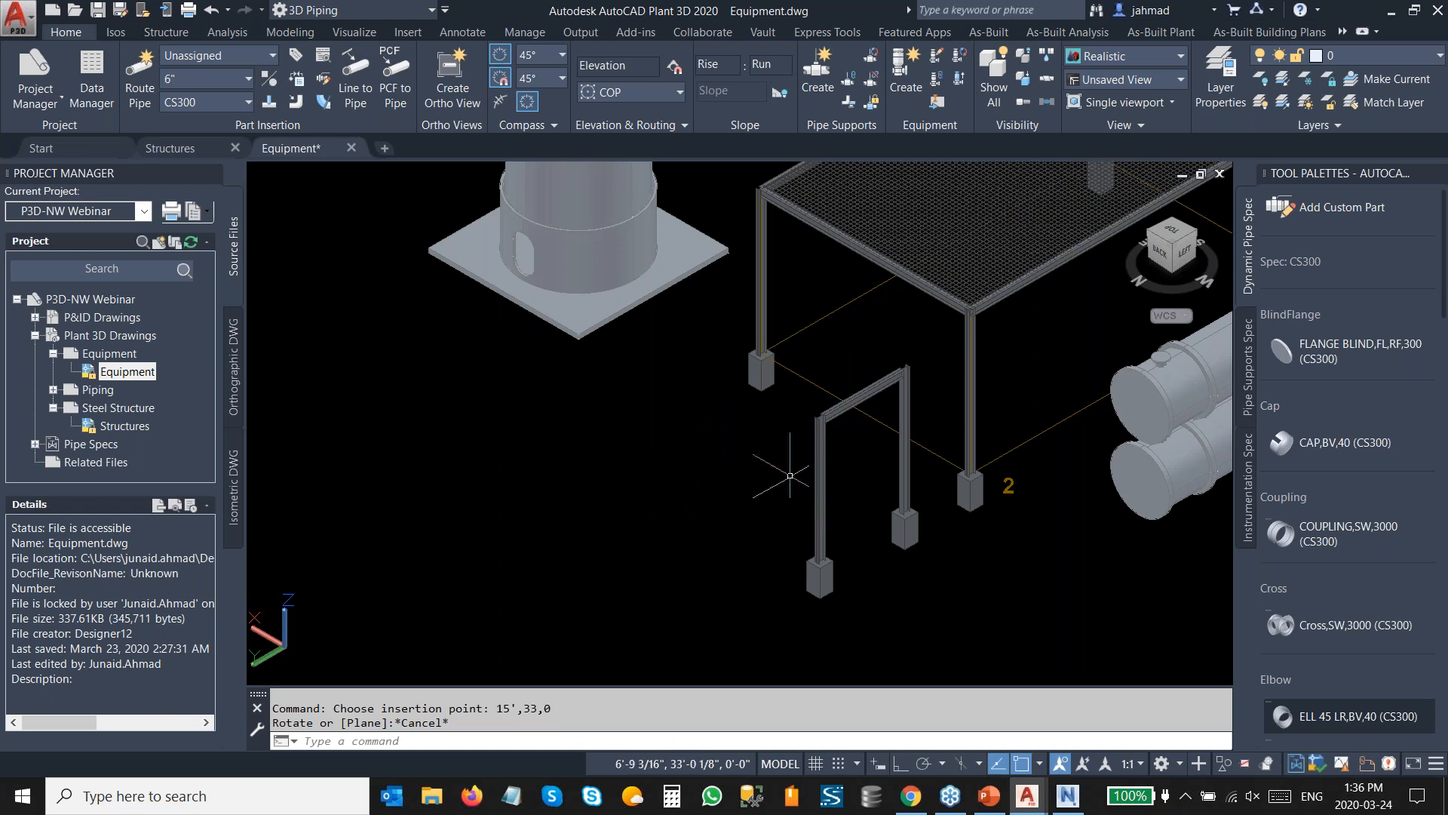
Restart equipment creation, assign the pump tag number 100A and create it.
{"action": "key", "text": "Return"}
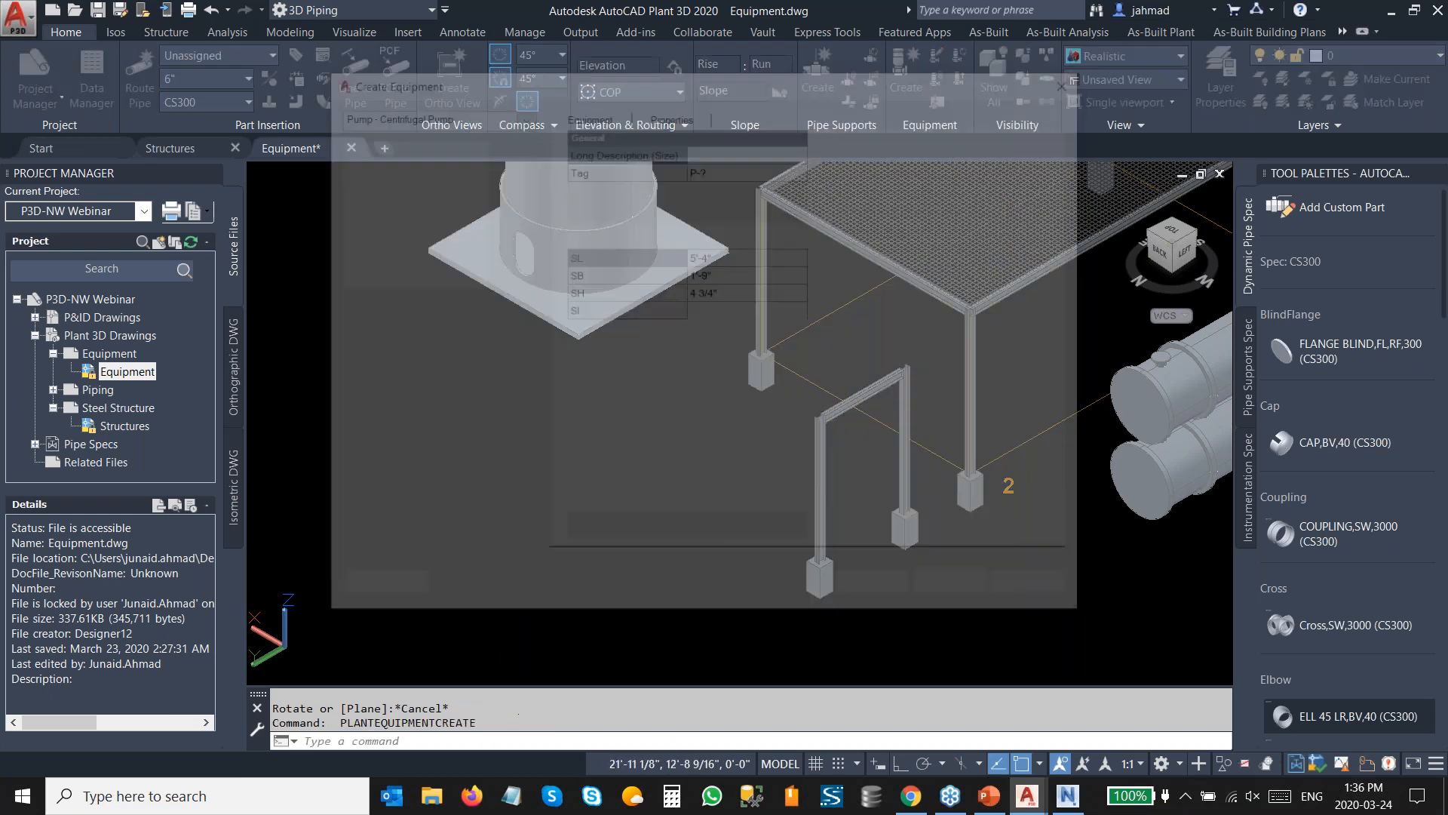
{"action": "left_click", "coordinate": [731, 168]}
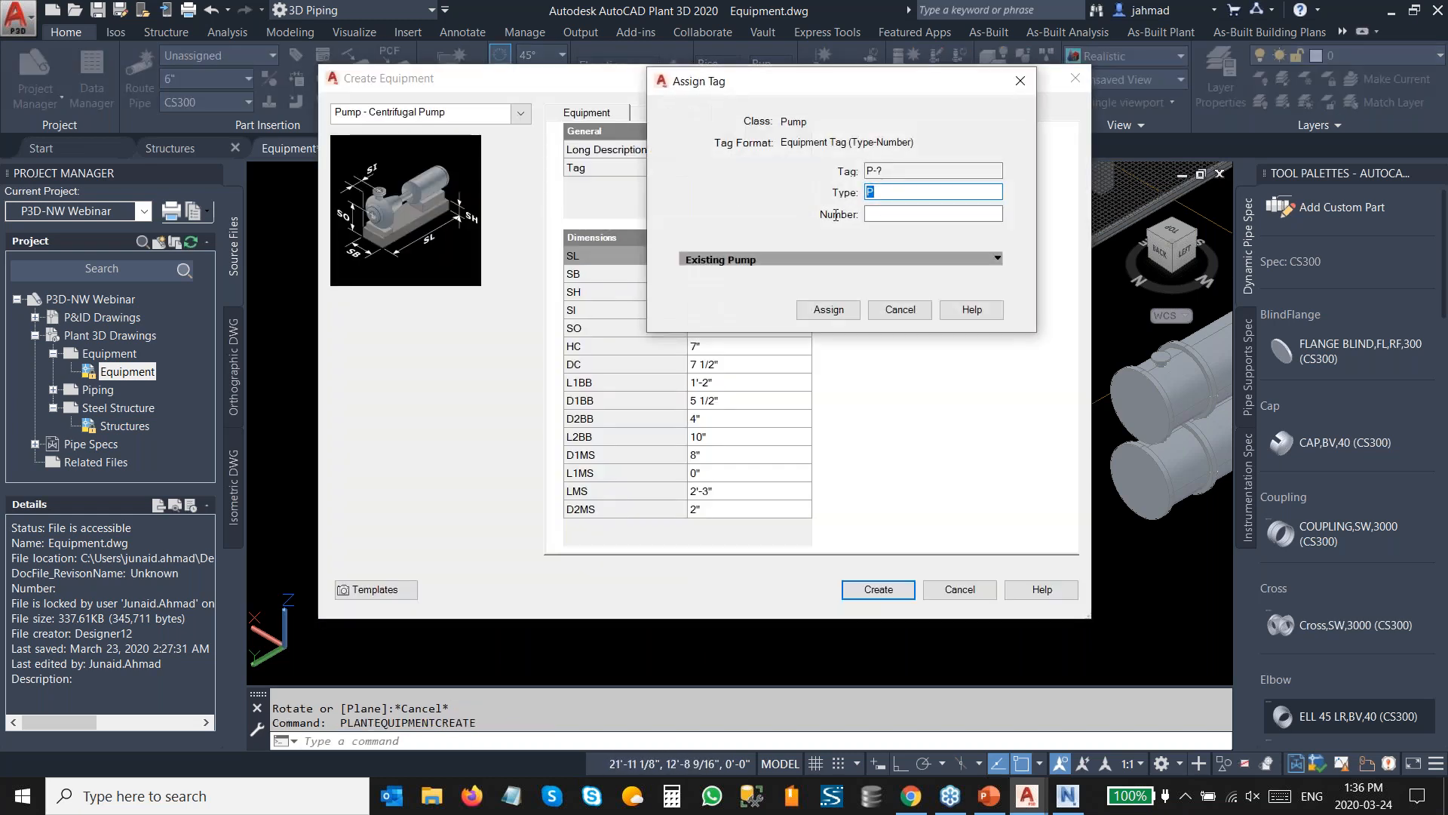
{"action": "left_click", "coordinate": [898, 215]}
{"action": "type", "text": "100A"}
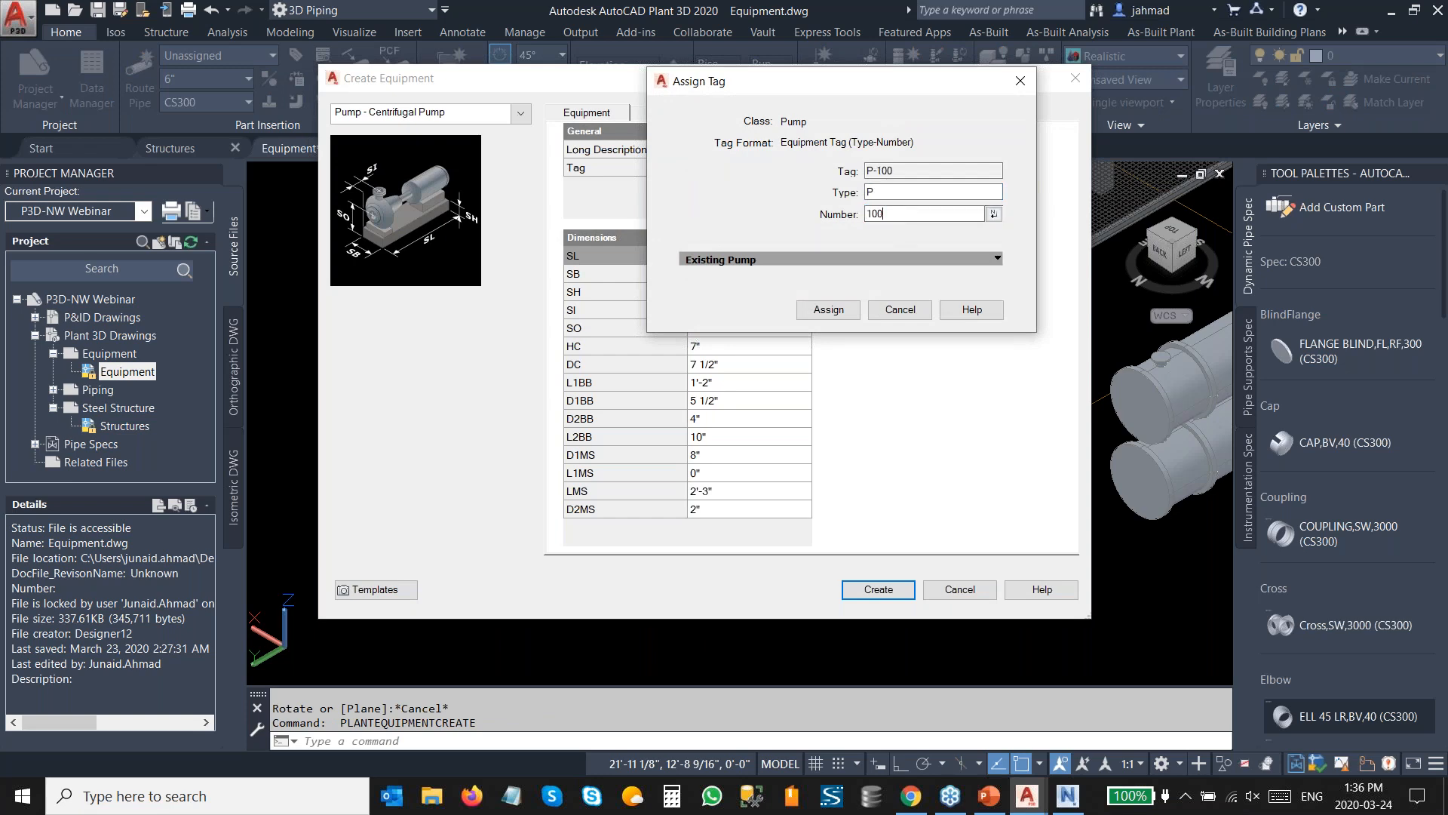
{"action": "left_click", "coordinate": [820, 307]}
{"action": "left_click", "coordinate": [876, 587]}
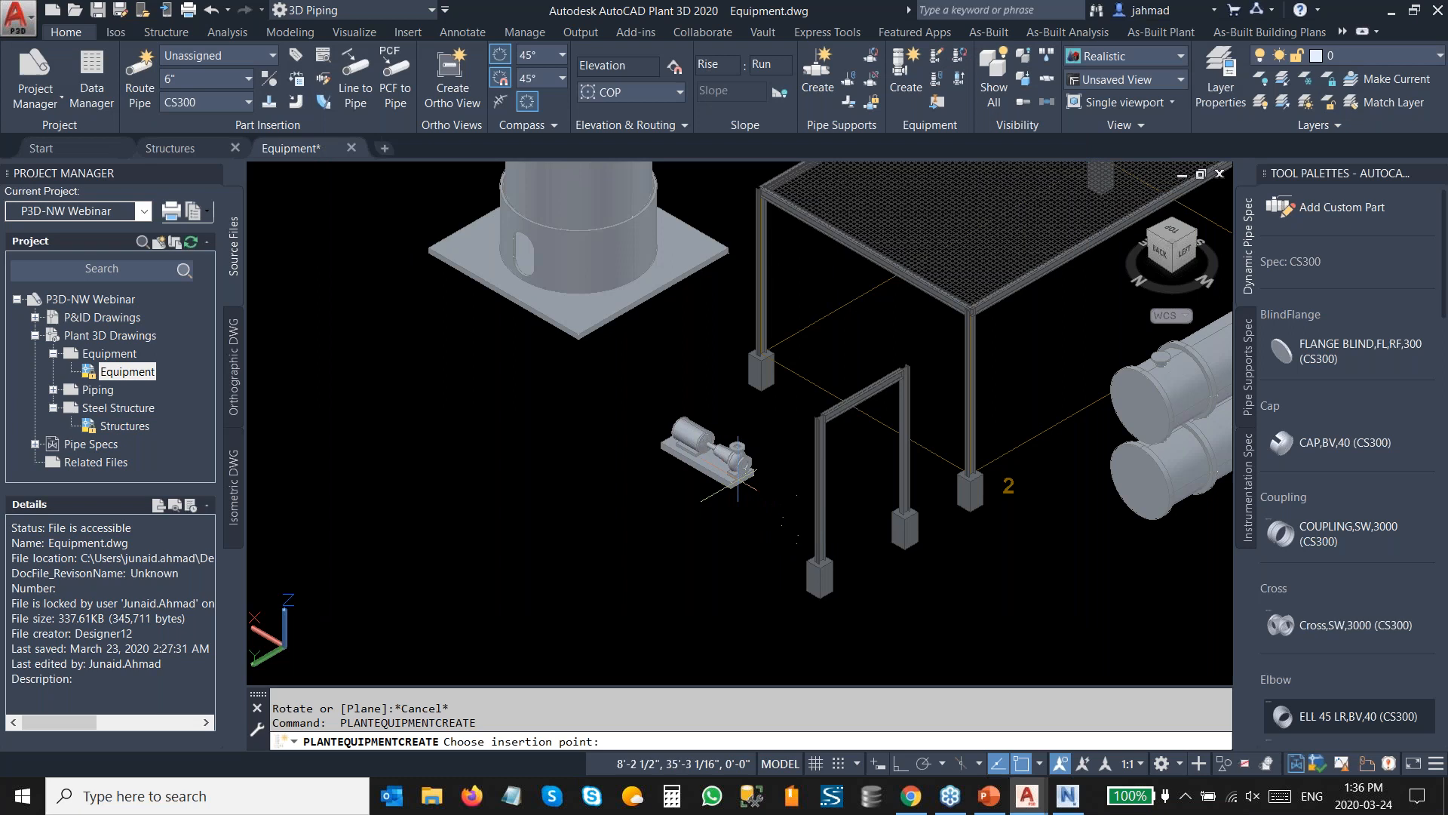
Place the pump at insertion point 15',33',0 and confirm its rotation.
{"action": "type", "text": "15',"}
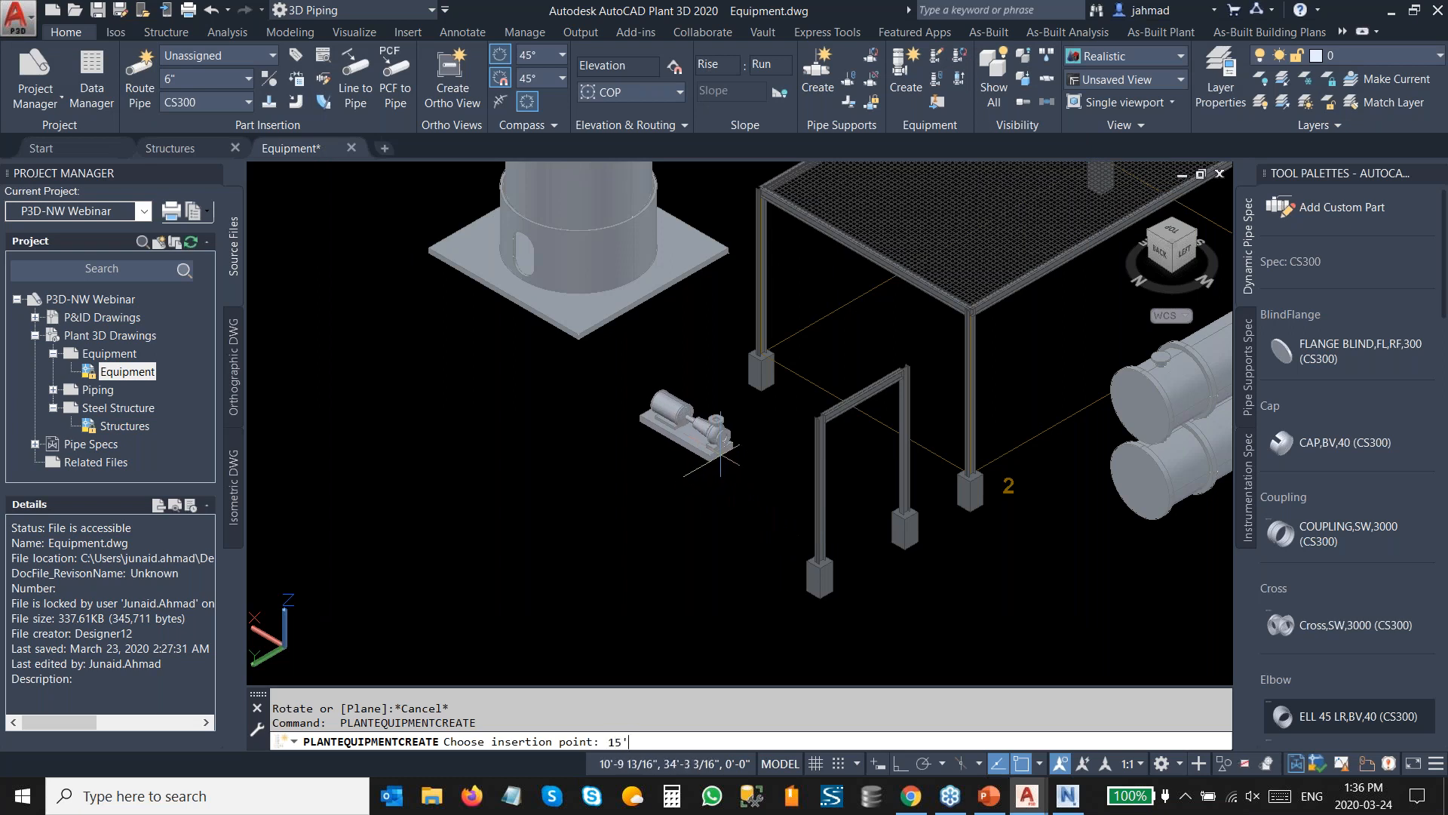
{"action": "type", "text": "33',0"}
{"action": "key", "text": "Return"}
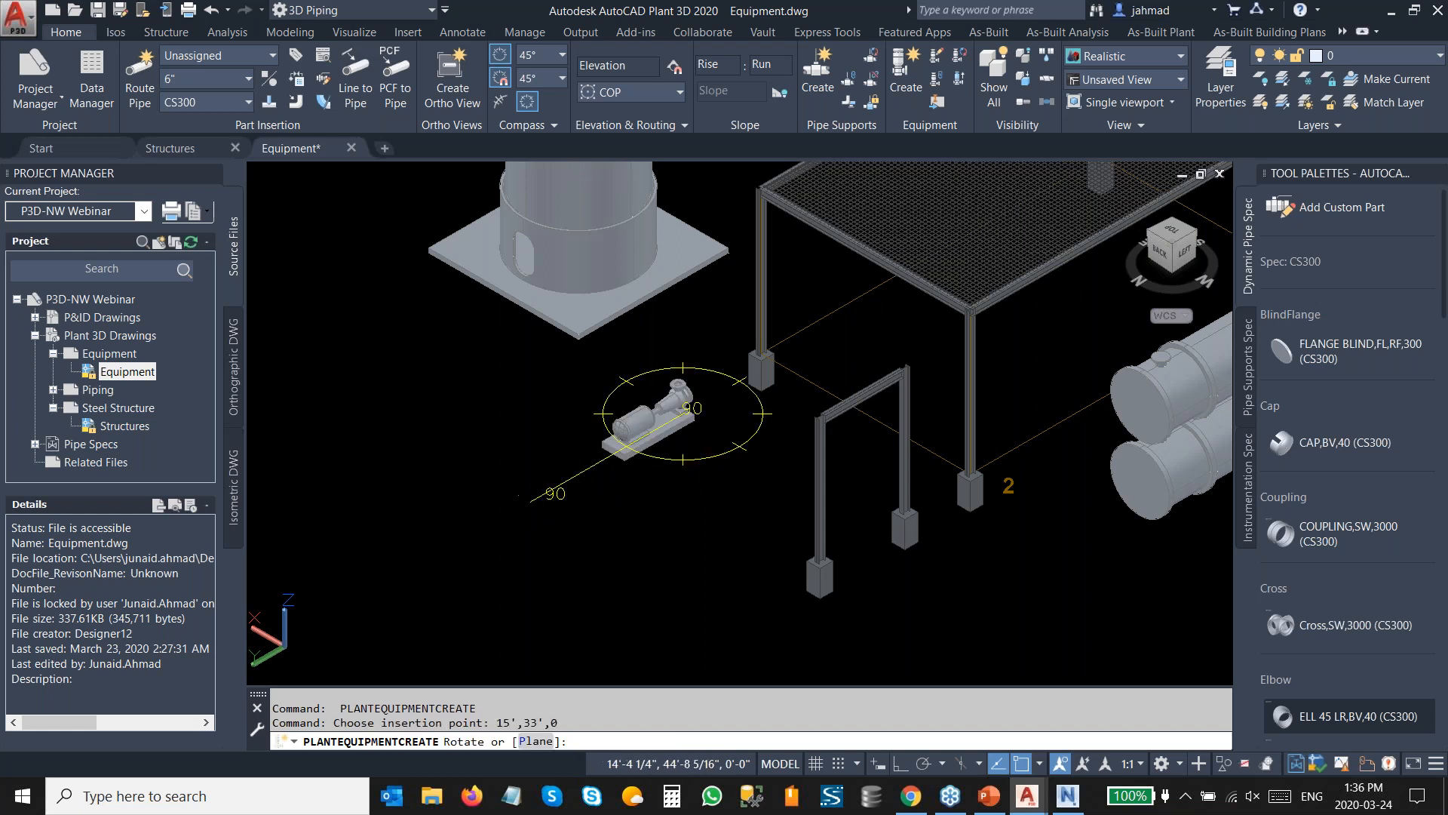
{"action": "left_click", "coordinate": [678, 450]}
{"action": "key", "text": "Escape"}
Try to move the placed pump.
{"action": "scroll", "coordinate": [612, 375], "scroll_direction": "up", "scroll_amount": 5}
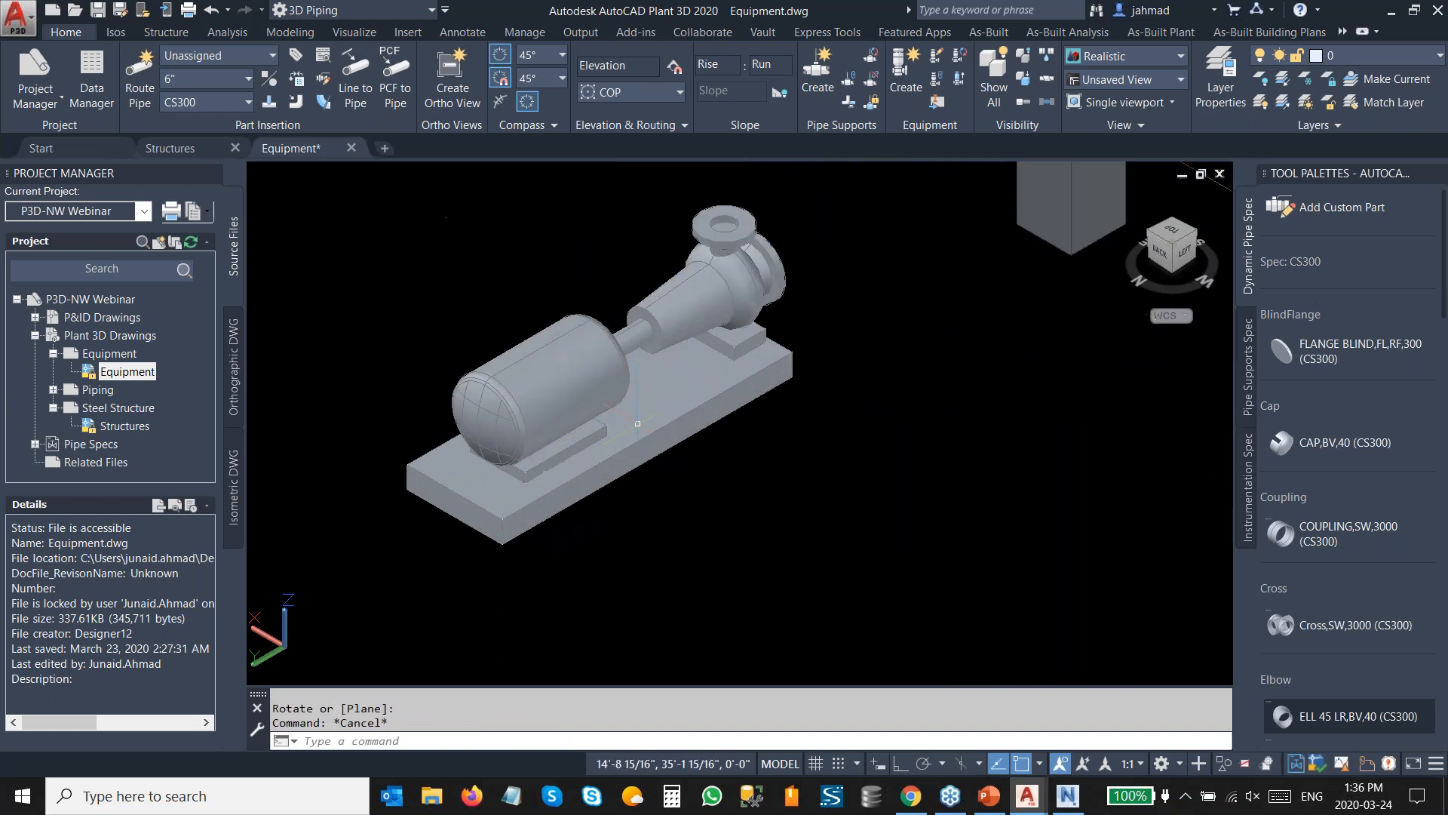
{"action": "mouse_move", "coordinate": [612, 374]}
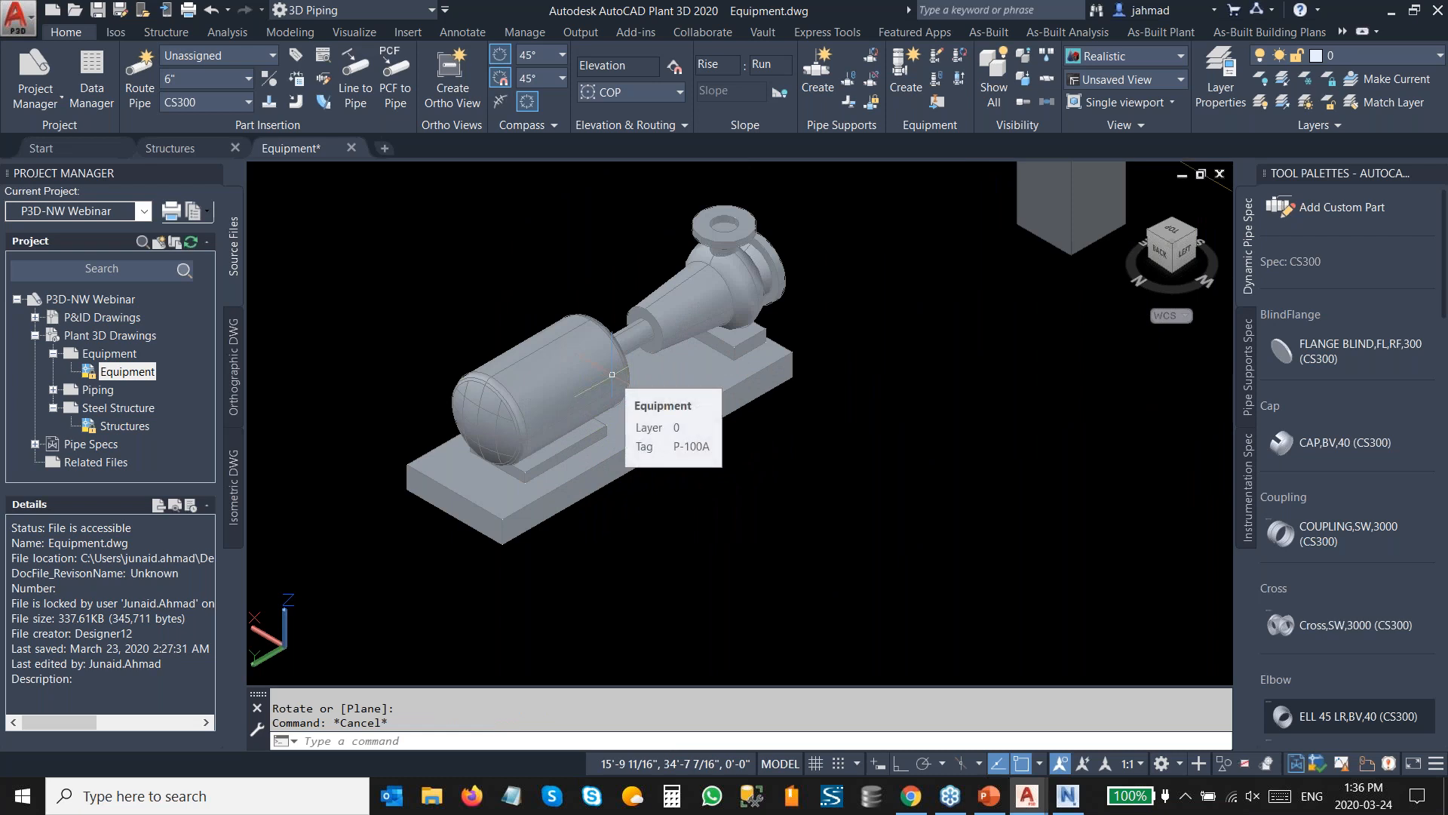
{"action": "scroll", "coordinate": [611, 374], "scroll_direction": "down", "scroll_amount": 4}
{"action": "left_click", "coordinate": [590, 399]}
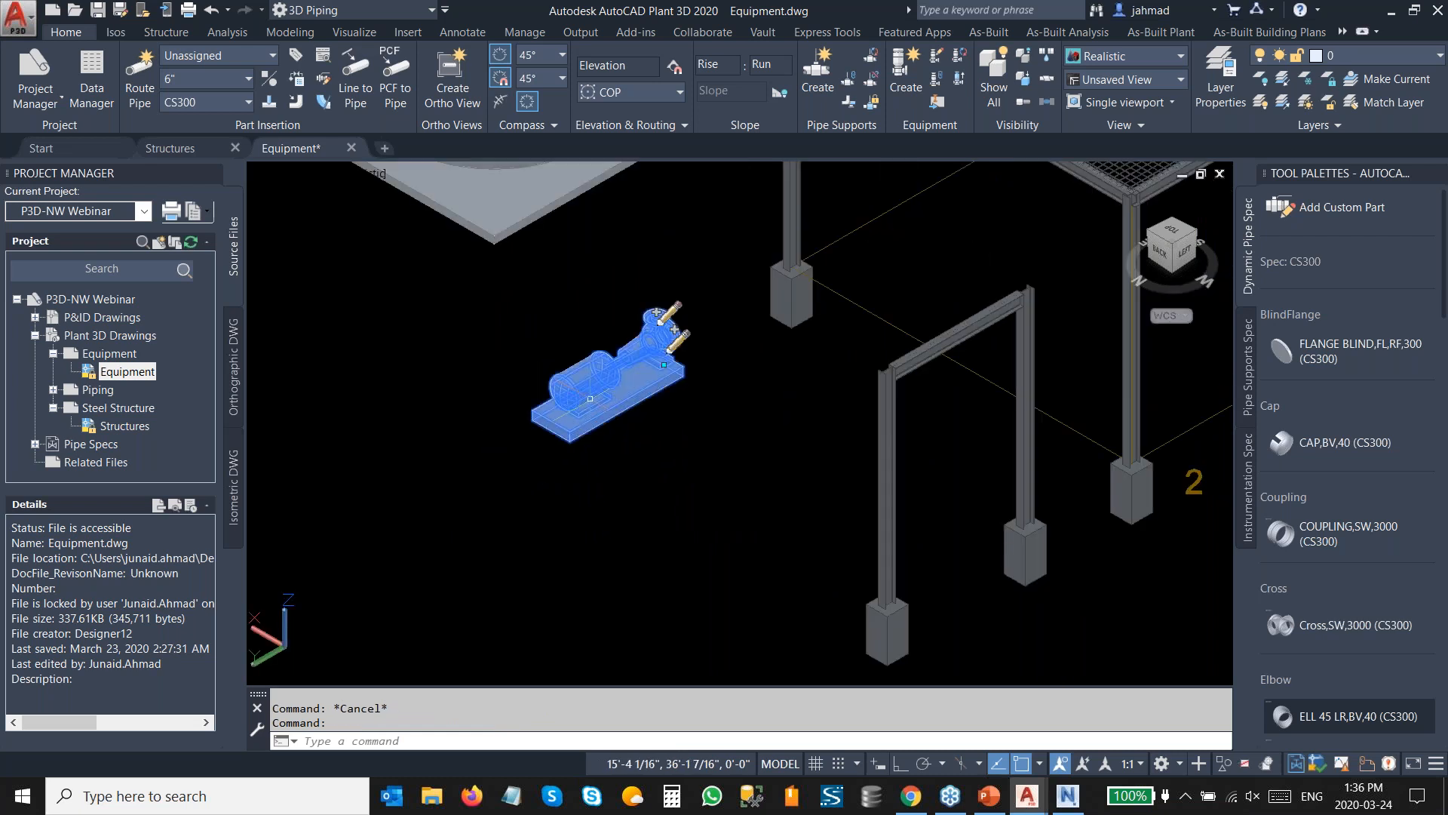
{"action": "right_click", "coordinate": [591, 399]}
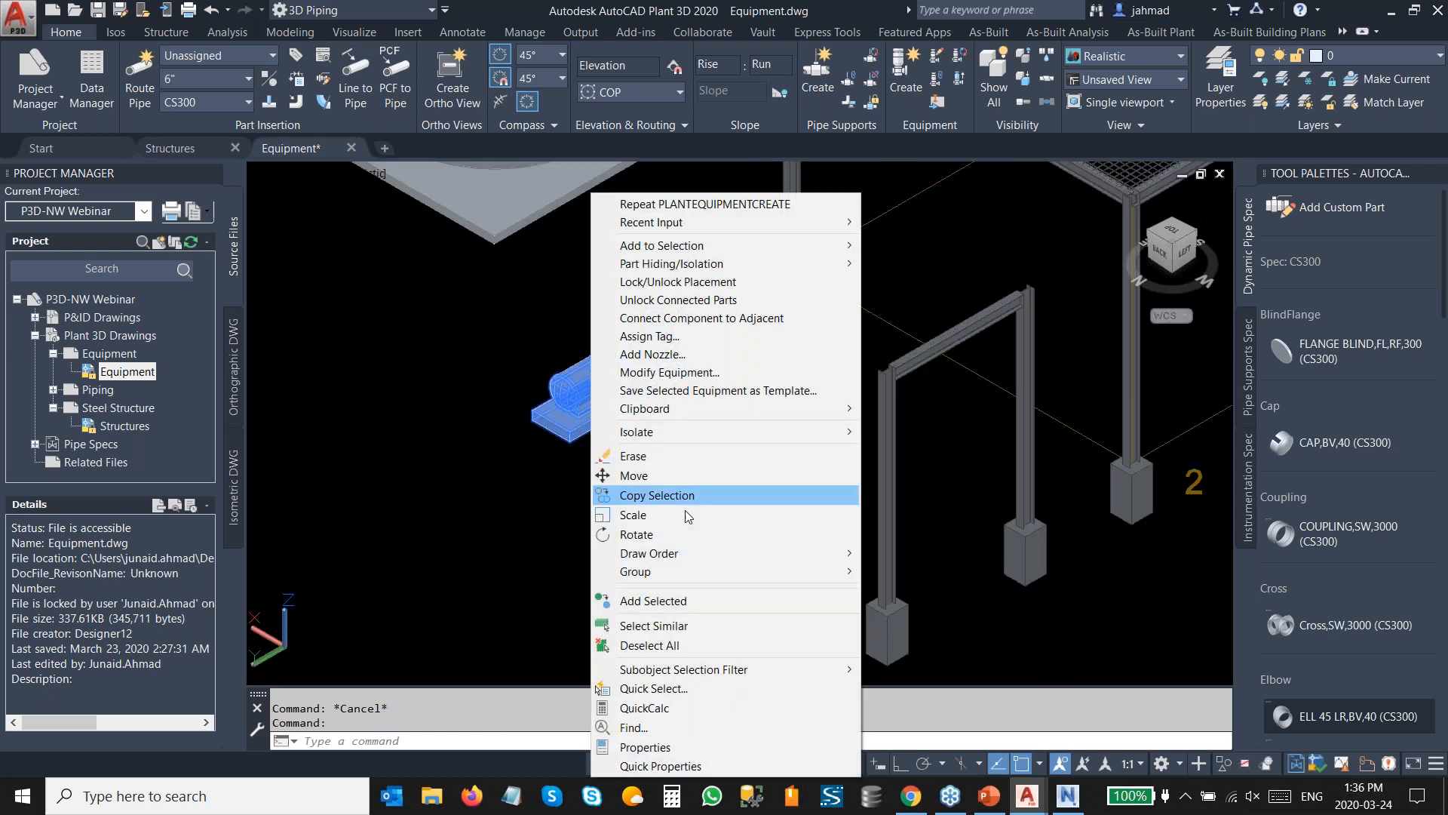
{"action": "left_click", "coordinate": [686, 469]}
{"action": "key", "text": "Escape"}
{"action": "key", "text": "Escape"}
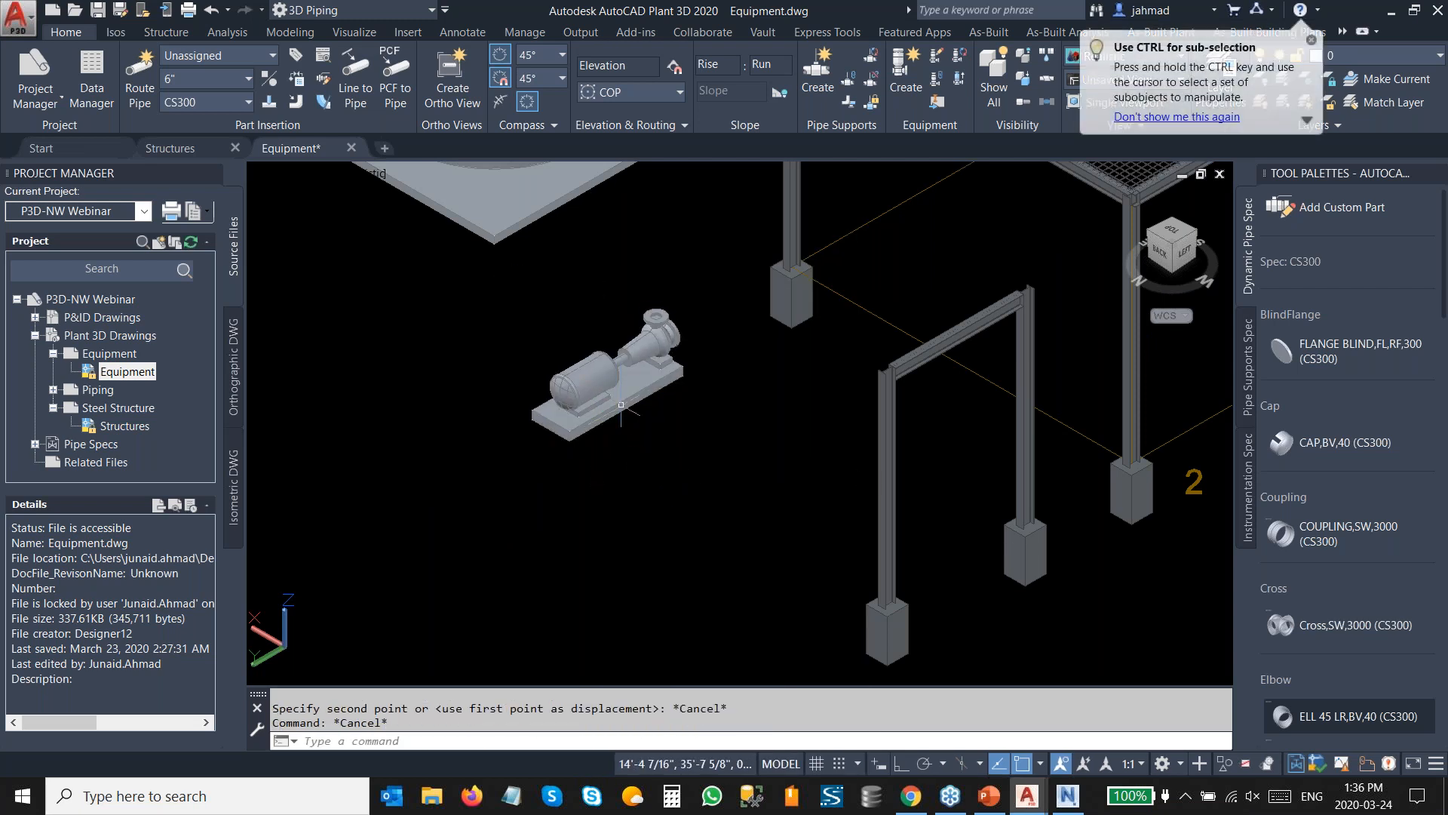
Copy the pump 4' with Ortho on to place a second pump beside it.
{"action": "right_click", "coordinate": [611, 377]}
{"action": "left_click", "coordinate": [703, 497]}
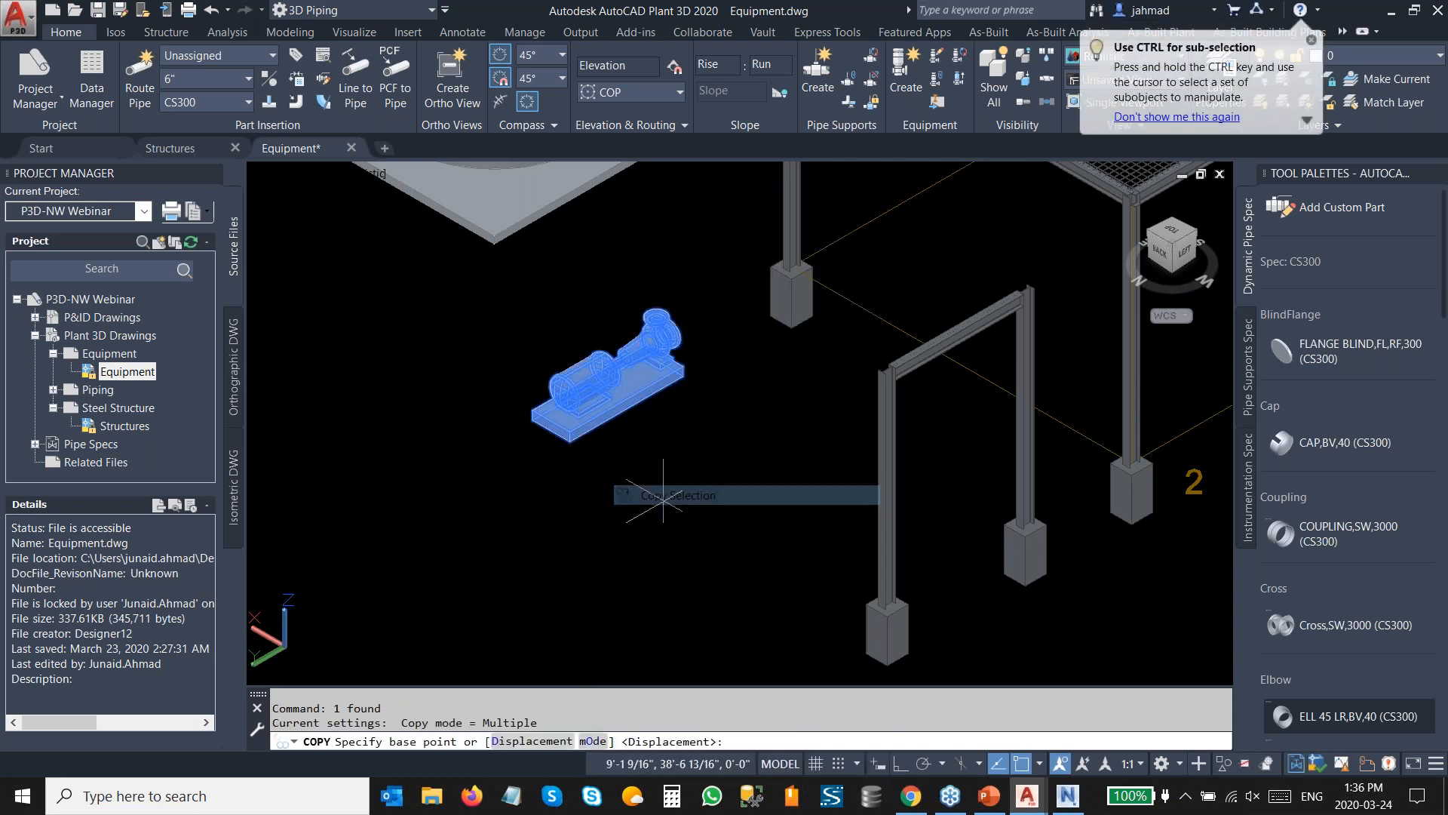
{"action": "left_click", "coordinate": [569, 440]}
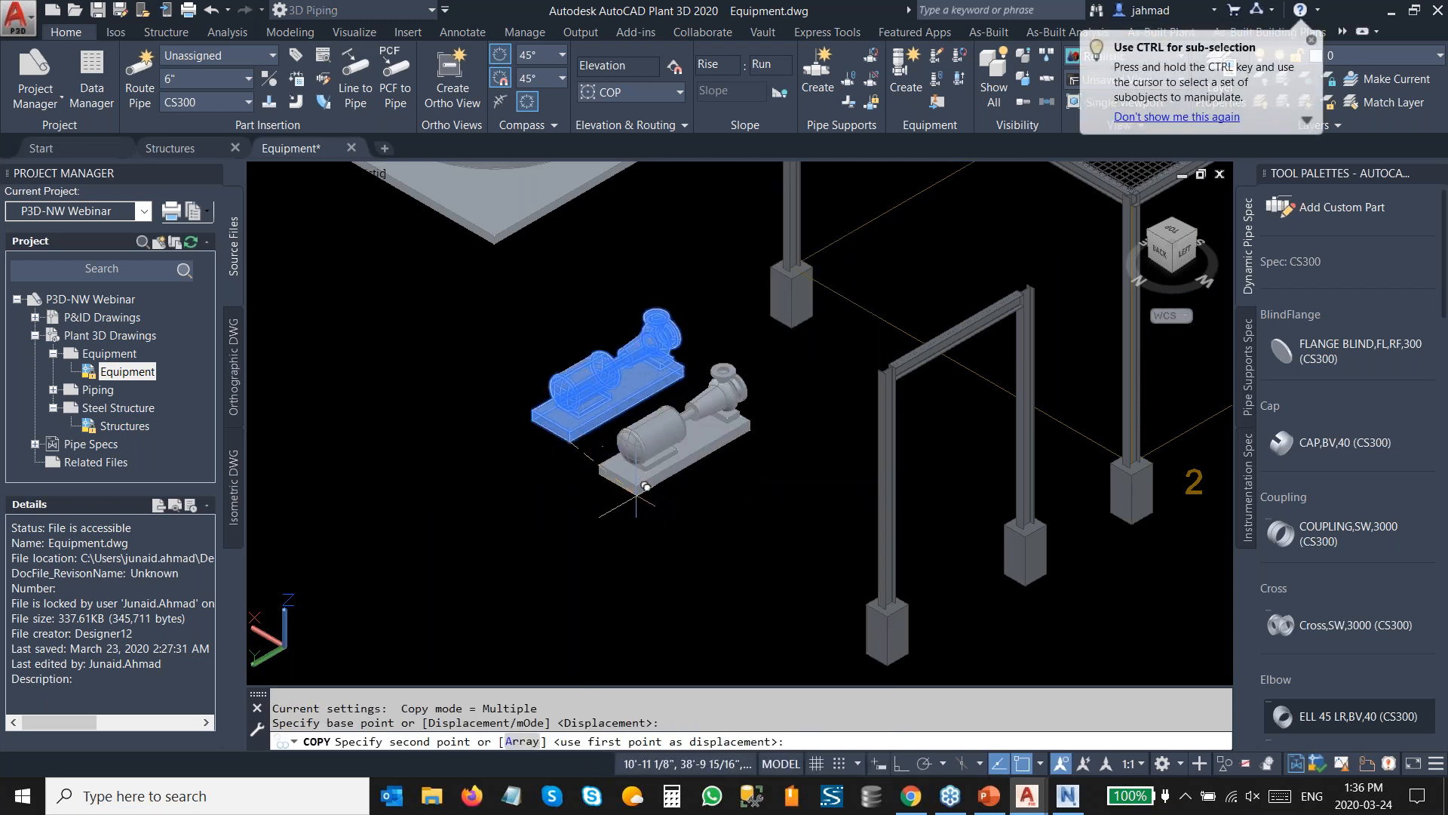
{"action": "left_click", "coordinate": [902, 764]}
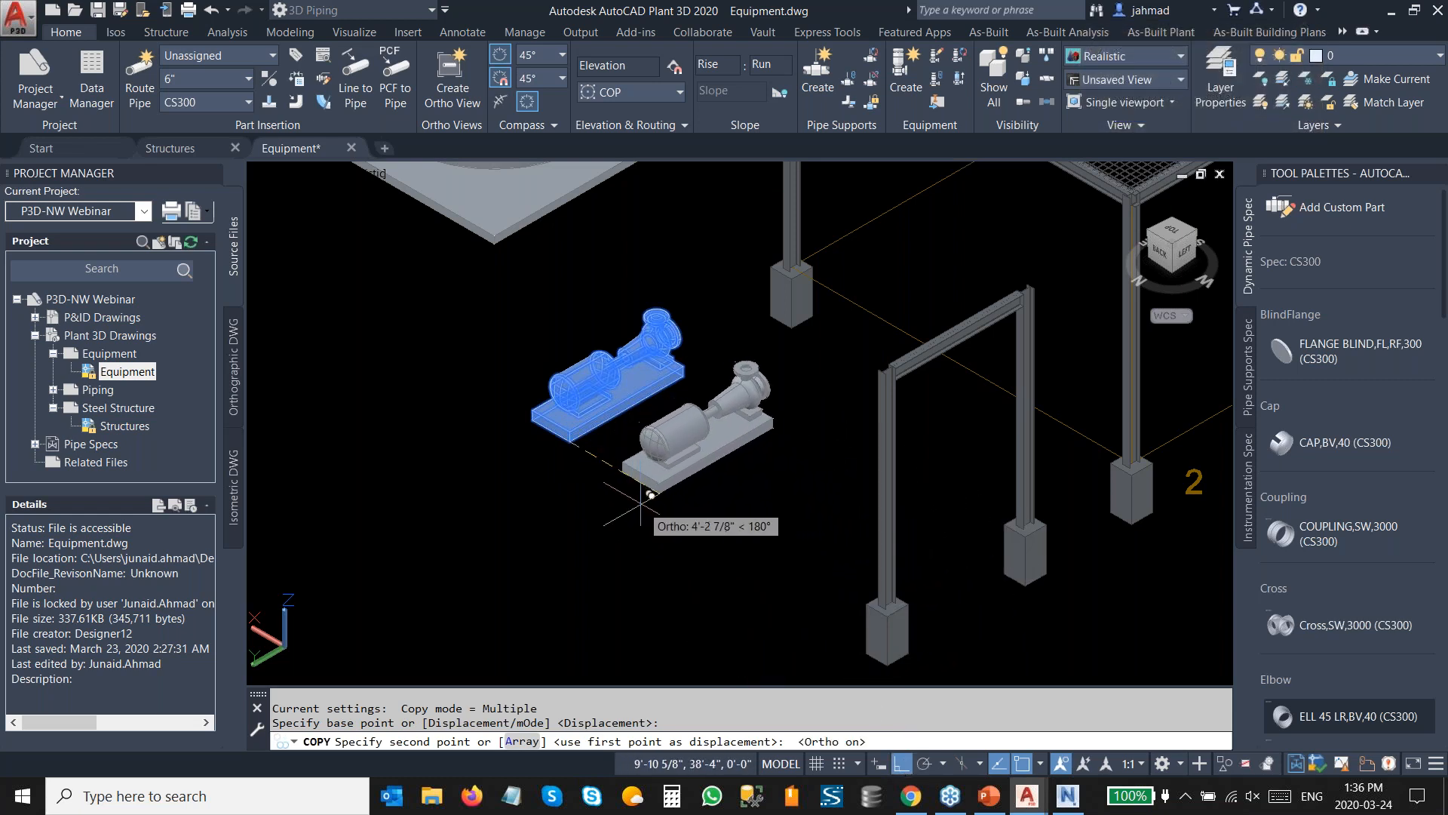
{"action": "type", "text": "4'"}
{"action": "key", "text": "Return"}
{"action": "key", "text": "Escape"}
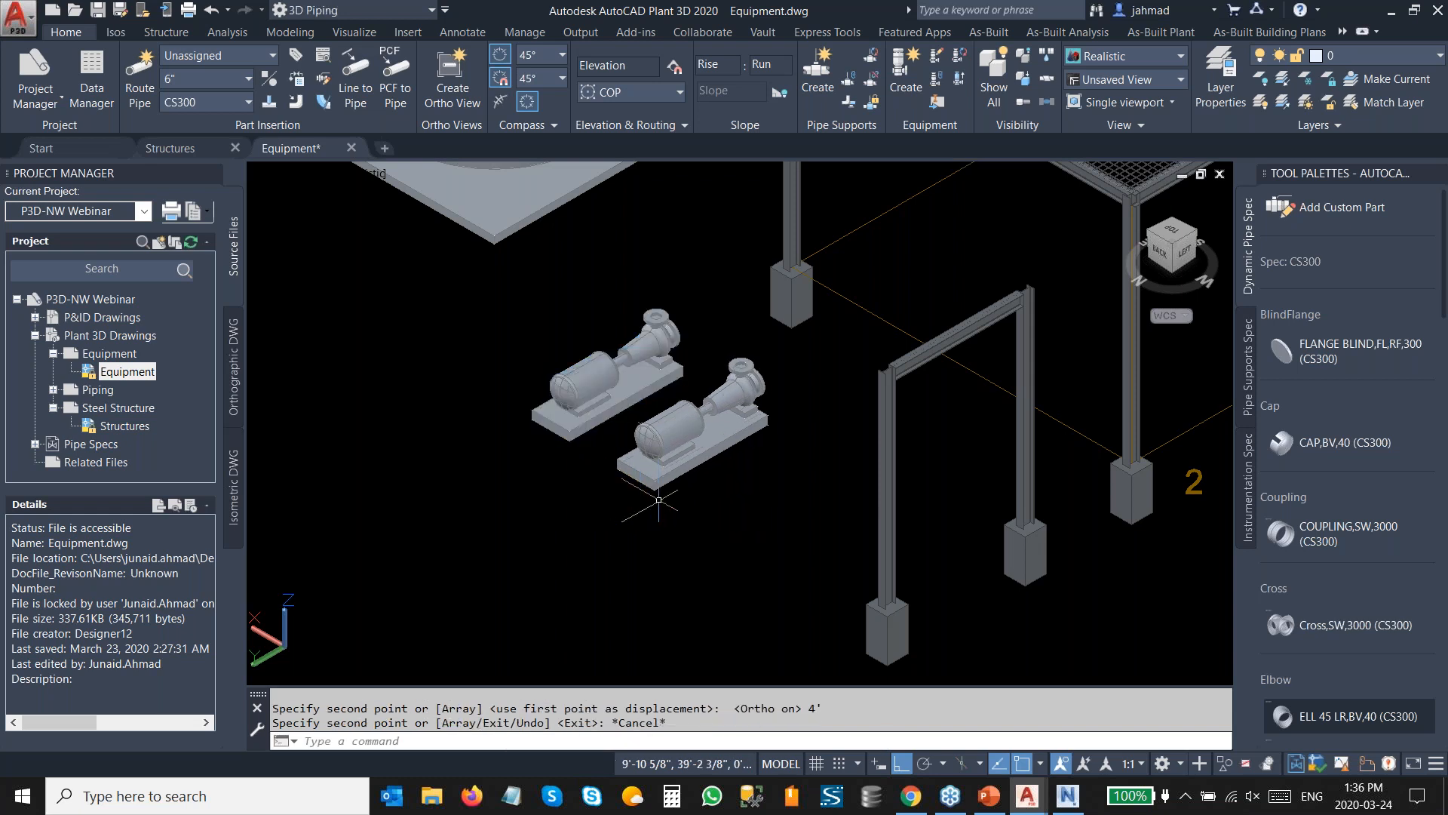
{"action": "scroll", "coordinate": [649, 498], "scroll_direction": "up", "scroll_amount": 3}
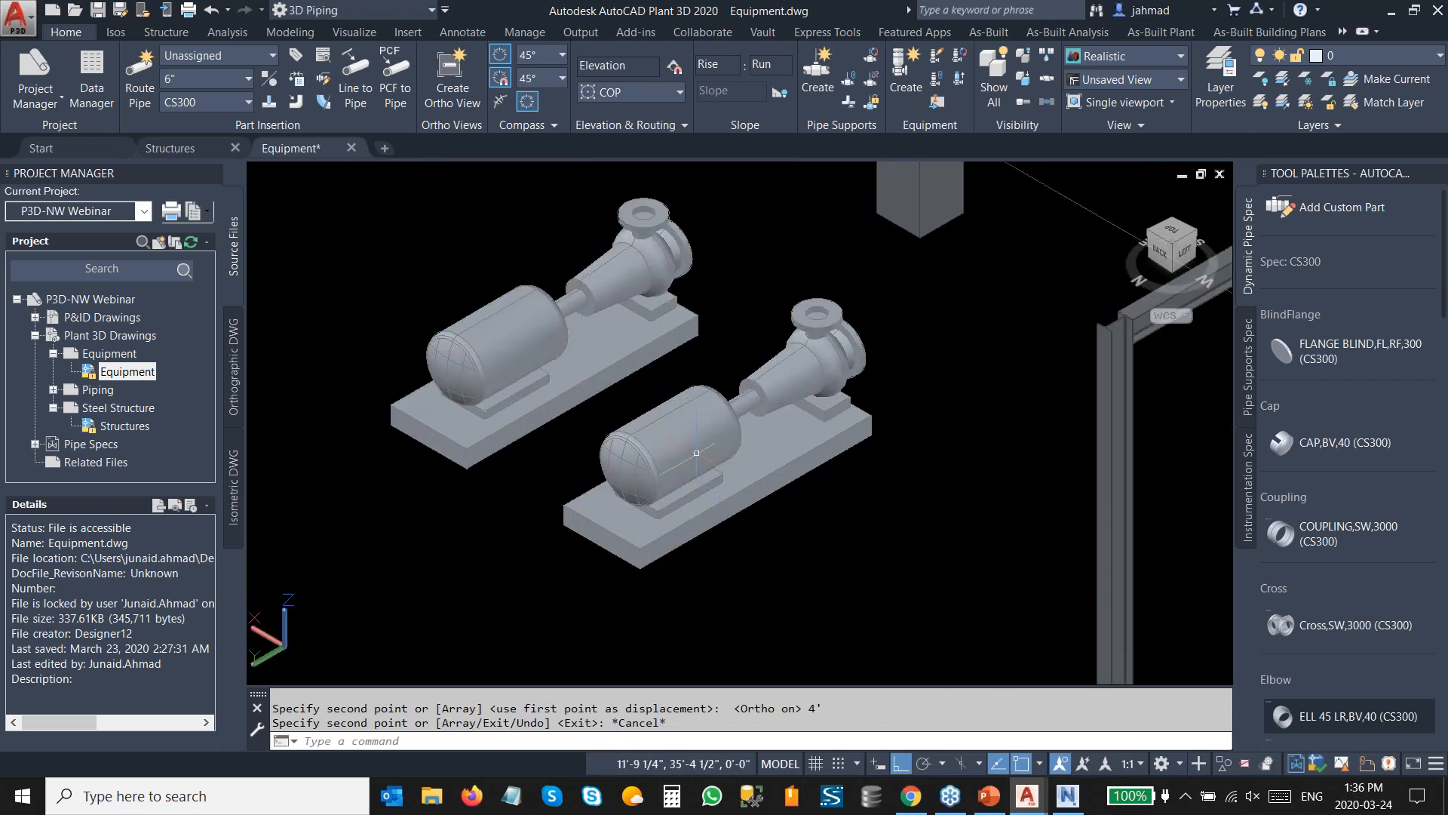
{"action": "mouse_move", "coordinate": [697, 453]}
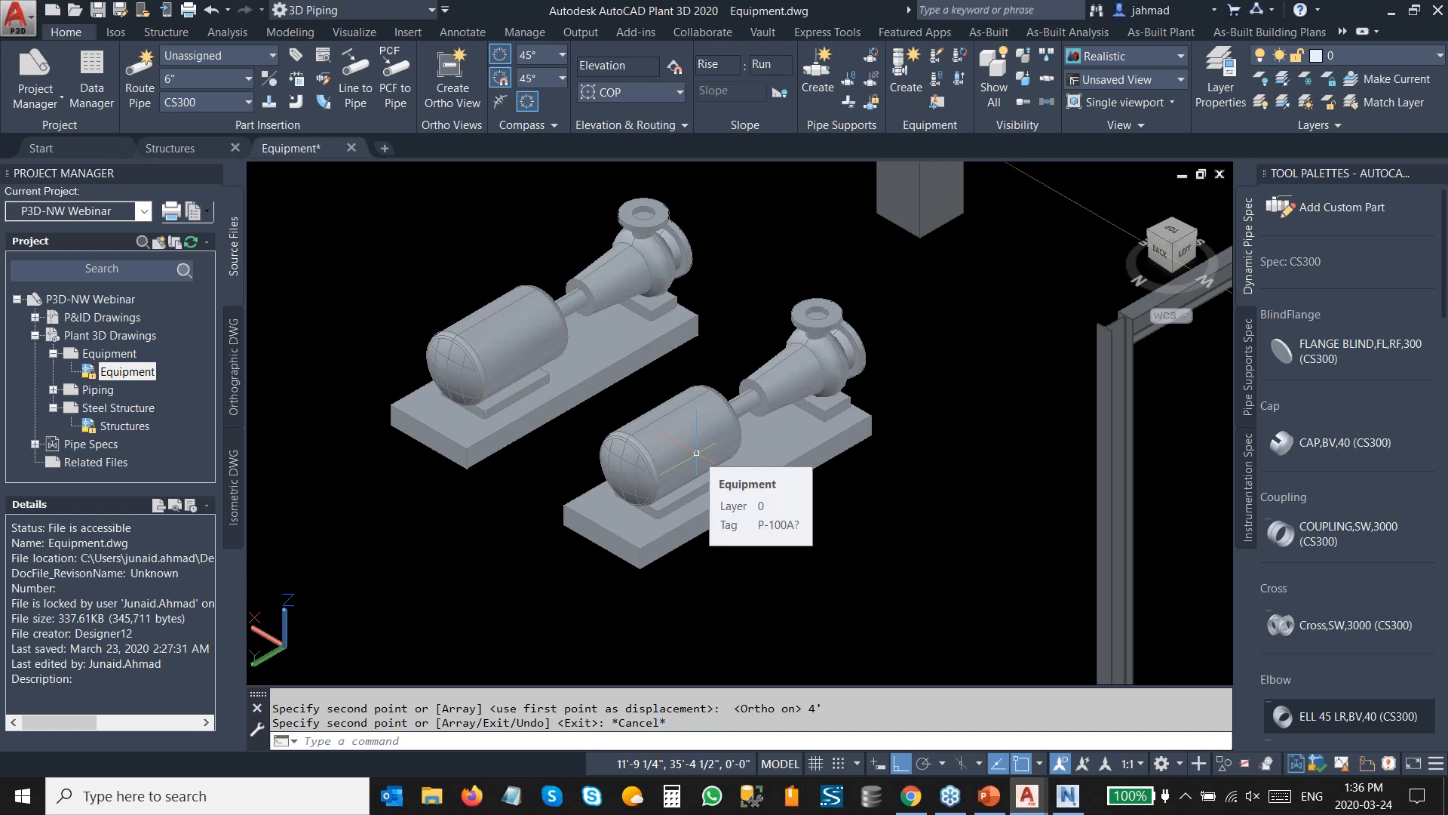
Assign the tag number 100B to the copied pump.
{"action": "left_click", "coordinate": [697, 453]}
{"action": "right_click", "coordinate": [696, 452]}
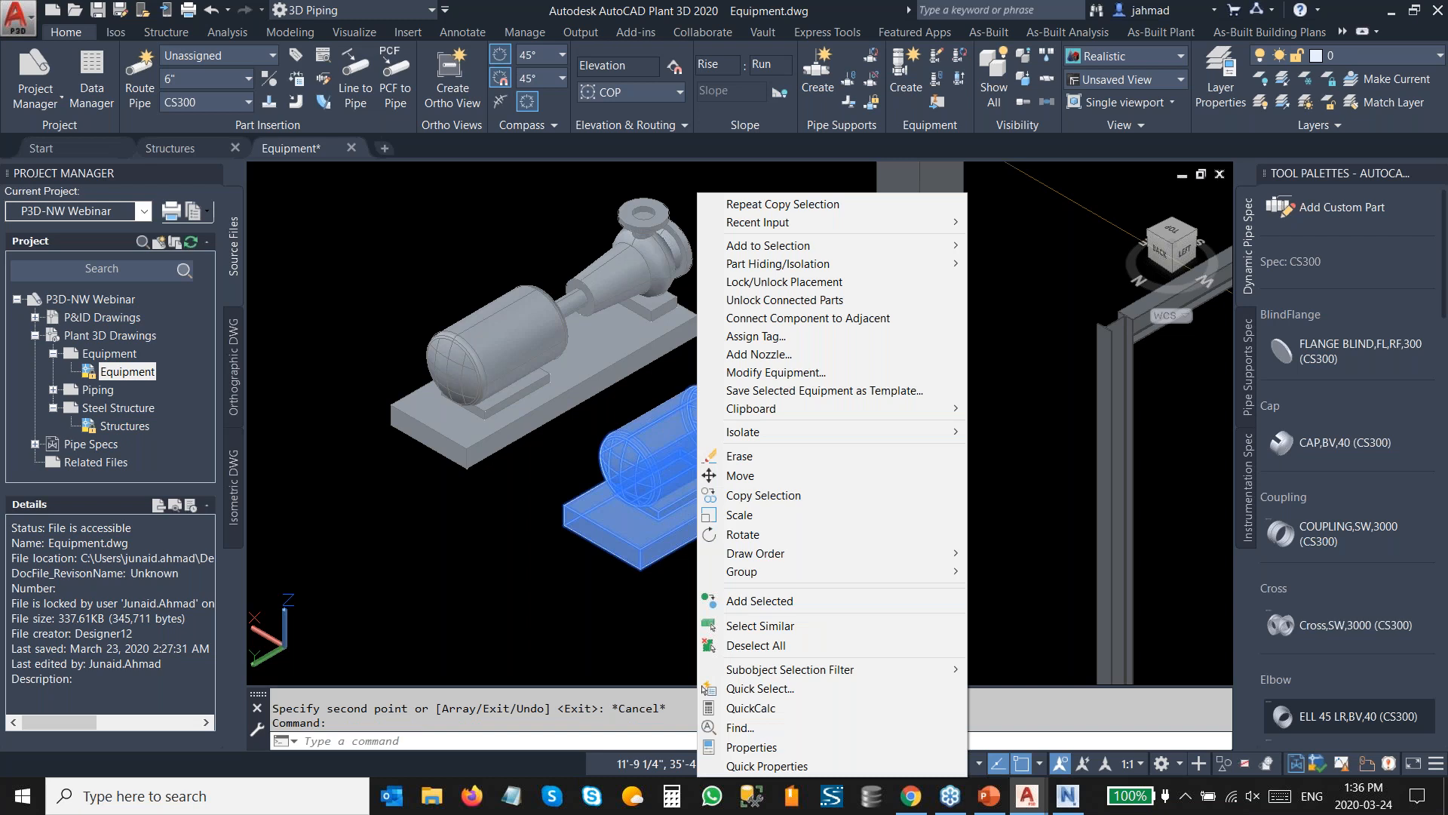
{"action": "left_click", "coordinate": [784, 336]}
{"action": "left_click", "coordinate": [906, 215]}
{"action": "left_click", "coordinate": [906, 214]}
{"action": "key", "text": "BackSpace"}
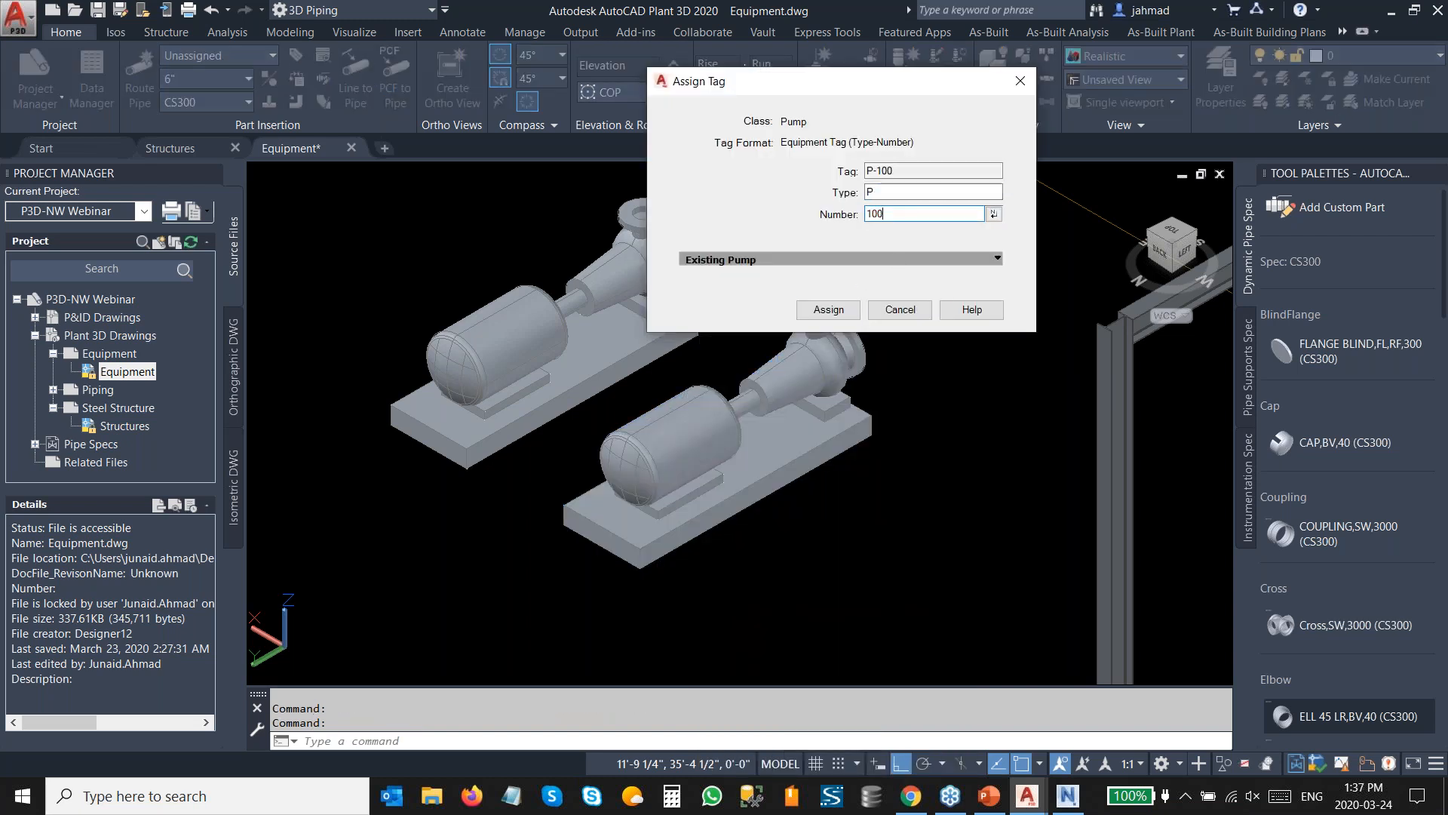
{"action": "type", "text": "B"}
{"action": "left_click", "coordinate": [829, 310]}
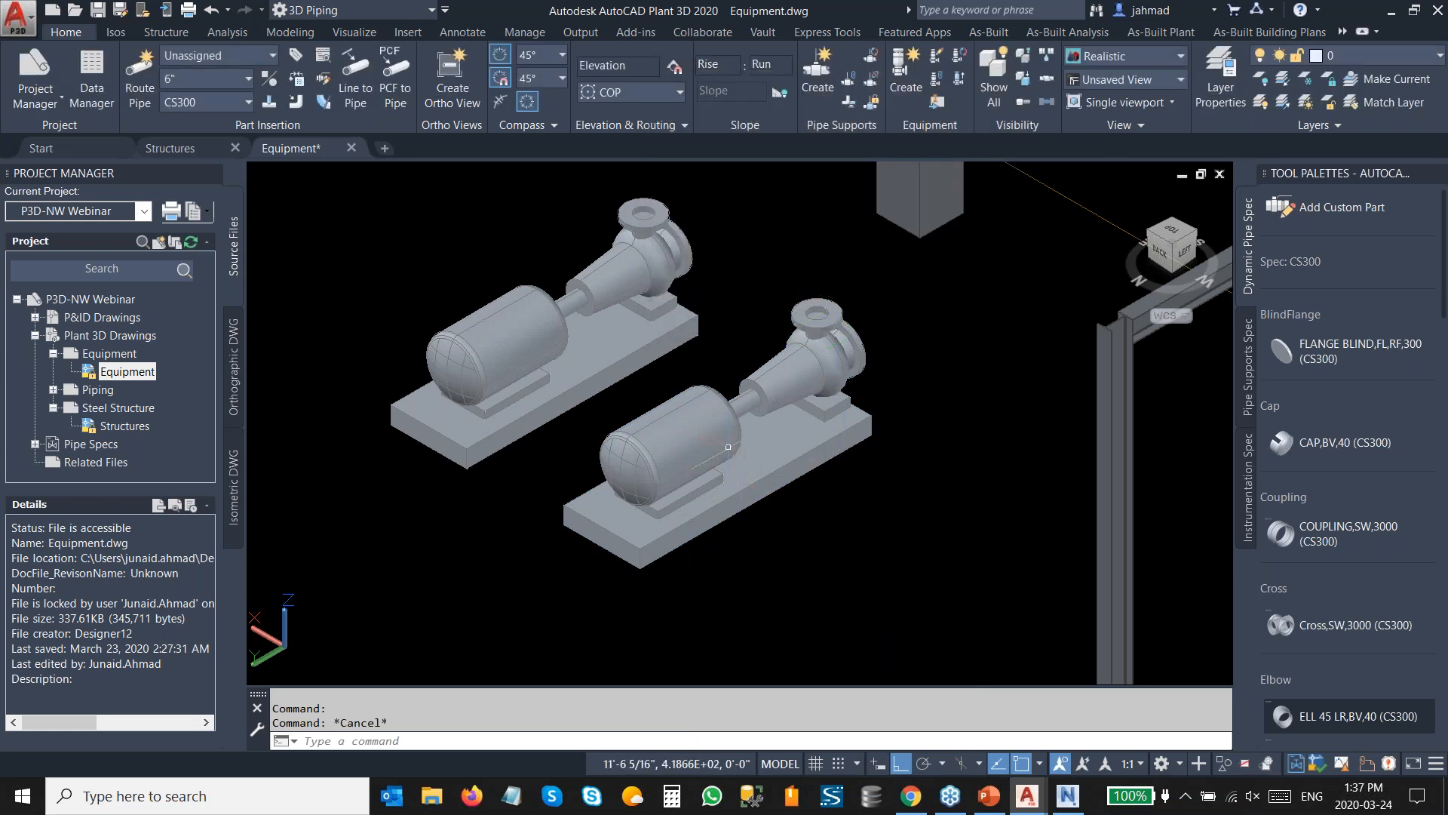
Save the Equipment drawing.
{"action": "mouse_move", "coordinate": [719, 431]}
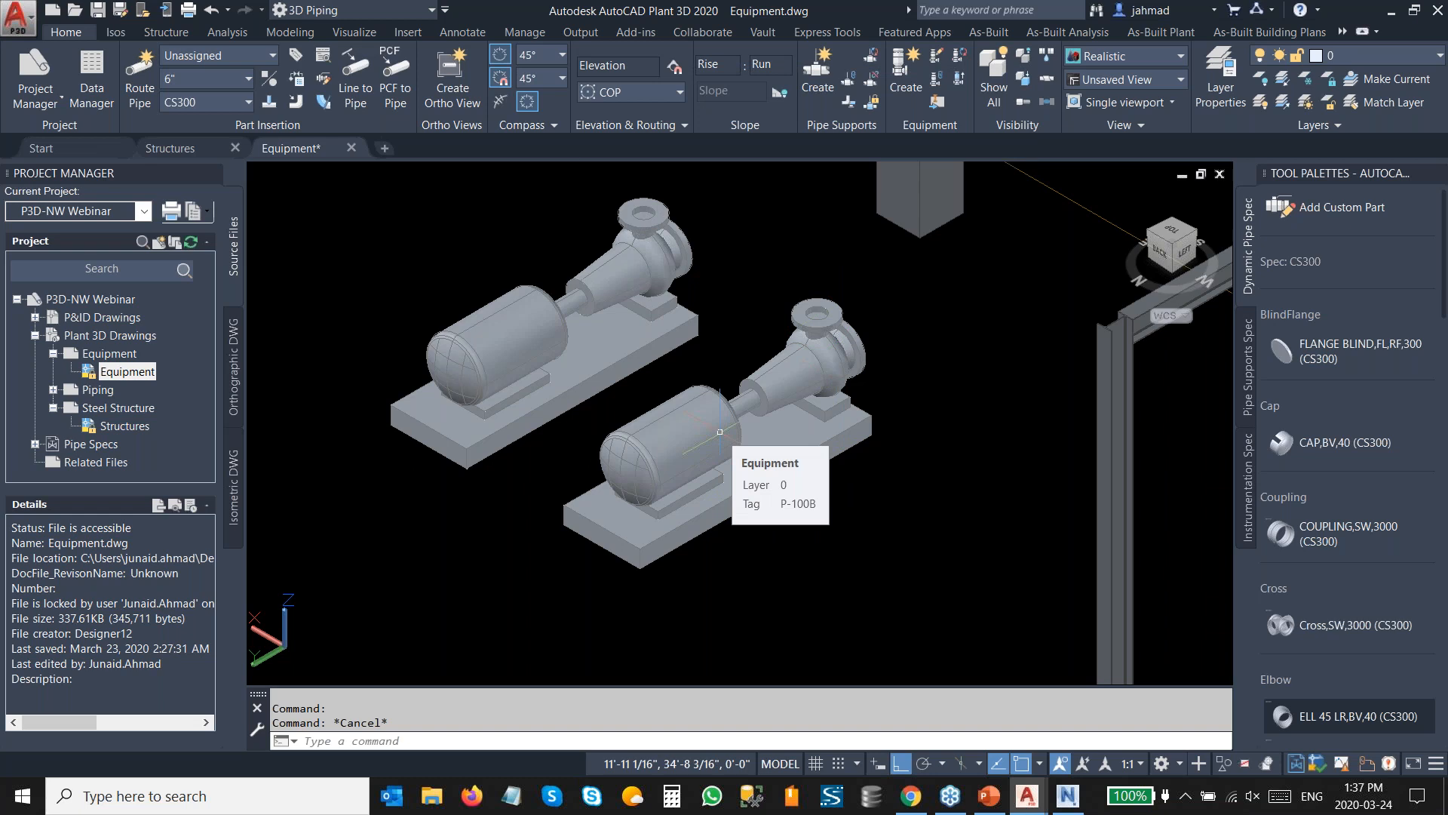
{"action": "scroll", "coordinate": [612, 377], "scroll_direction": "down", "scroll_amount": 6}
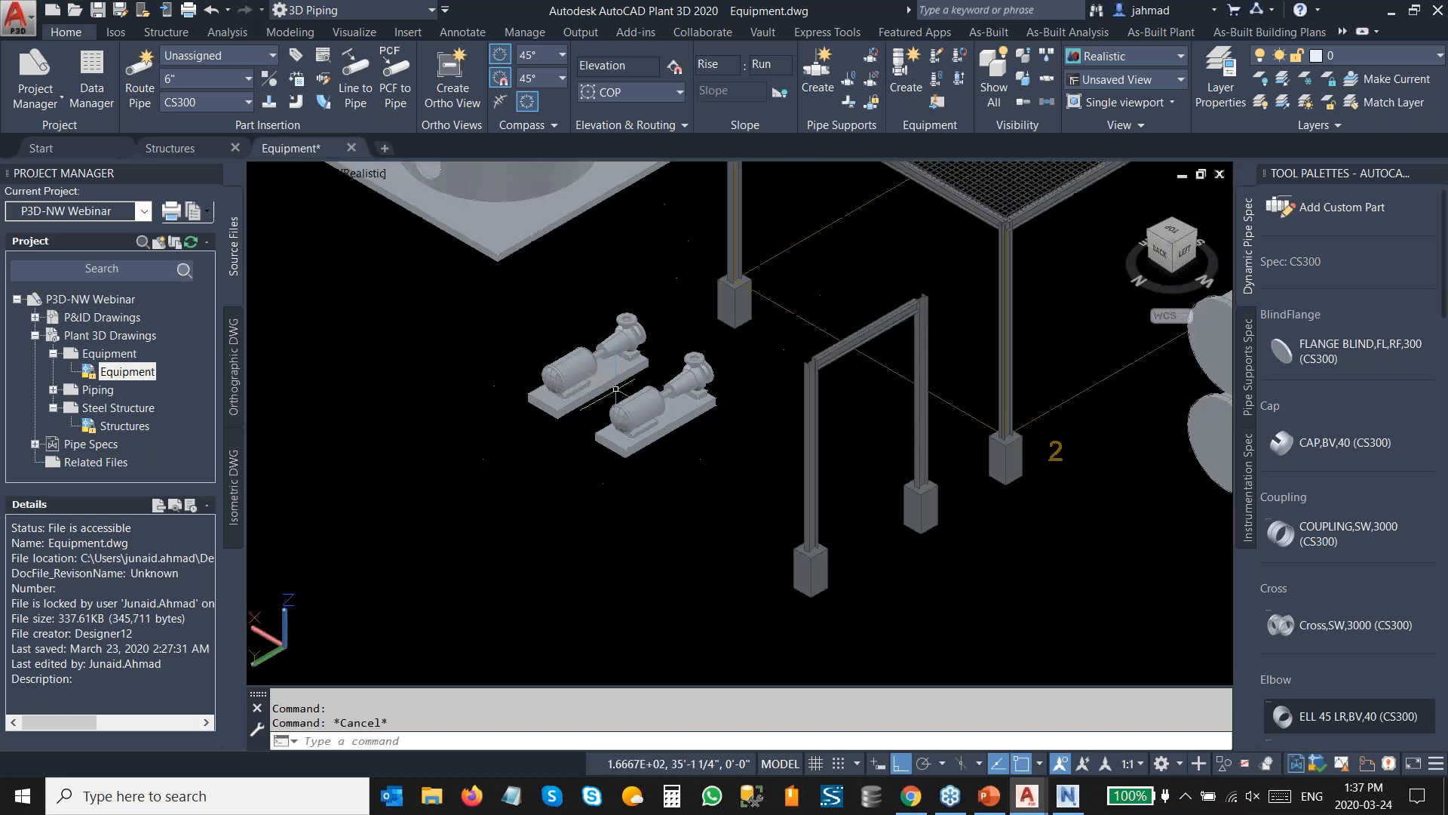
{"action": "middle_click_drag", "start_coordinate": [720, 314], "coordinate": [675, 414]}
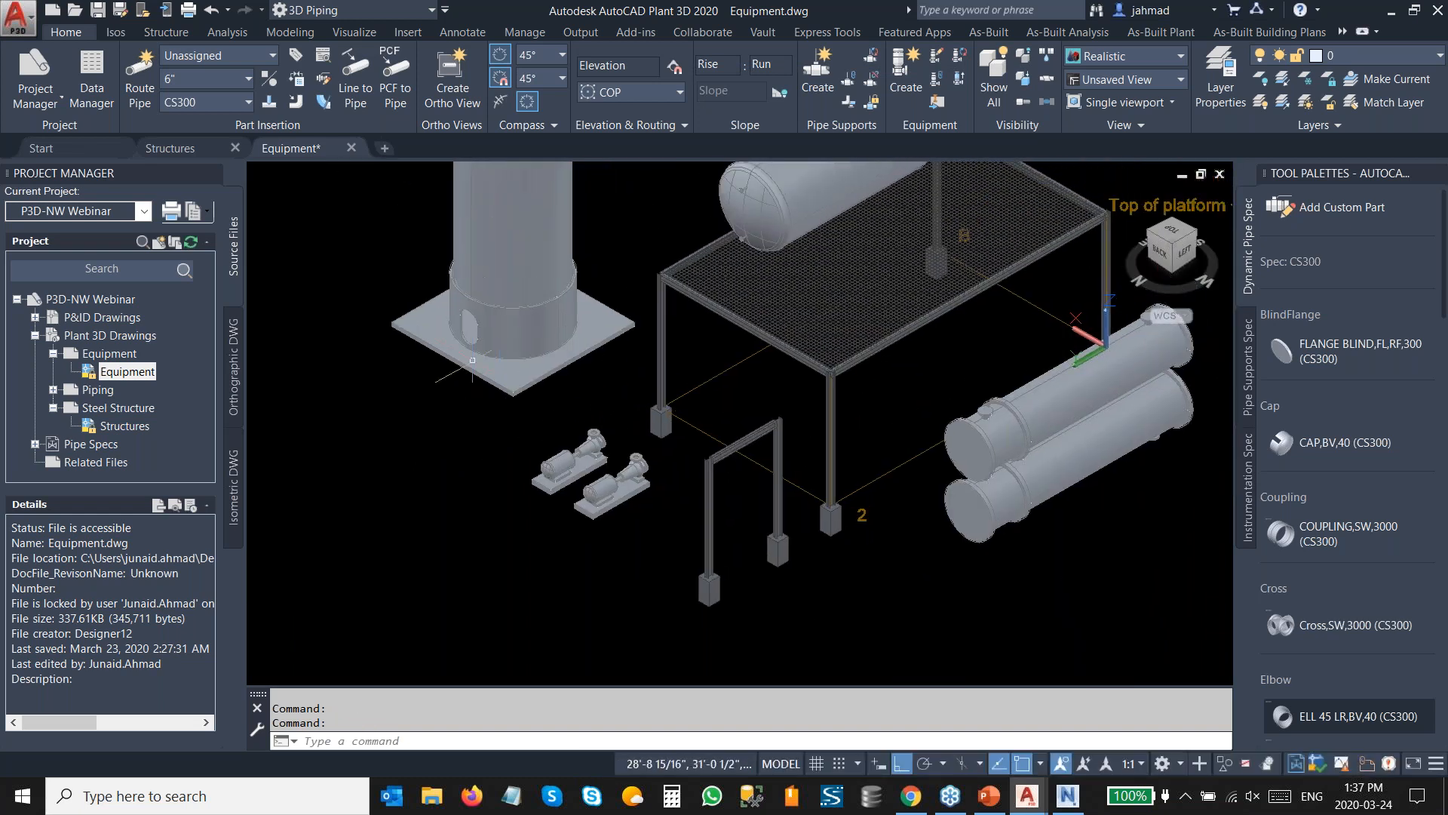
{"action": "left_click", "coordinate": [97, 9]}
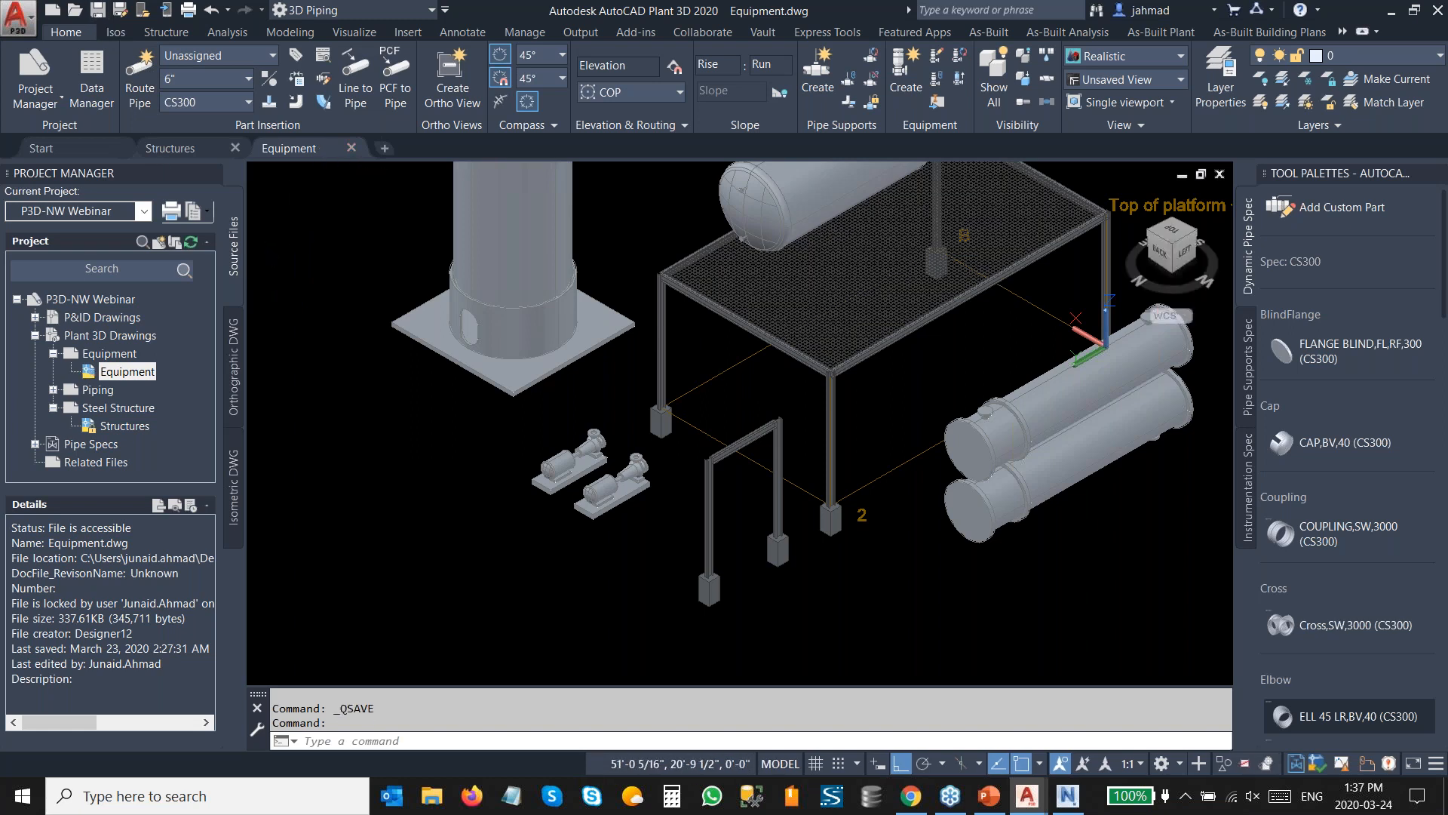
Close the Equipment drawing and open the Piping drawing from the project's Piping folder.
{"action": "left_click", "coordinate": [351, 148]}
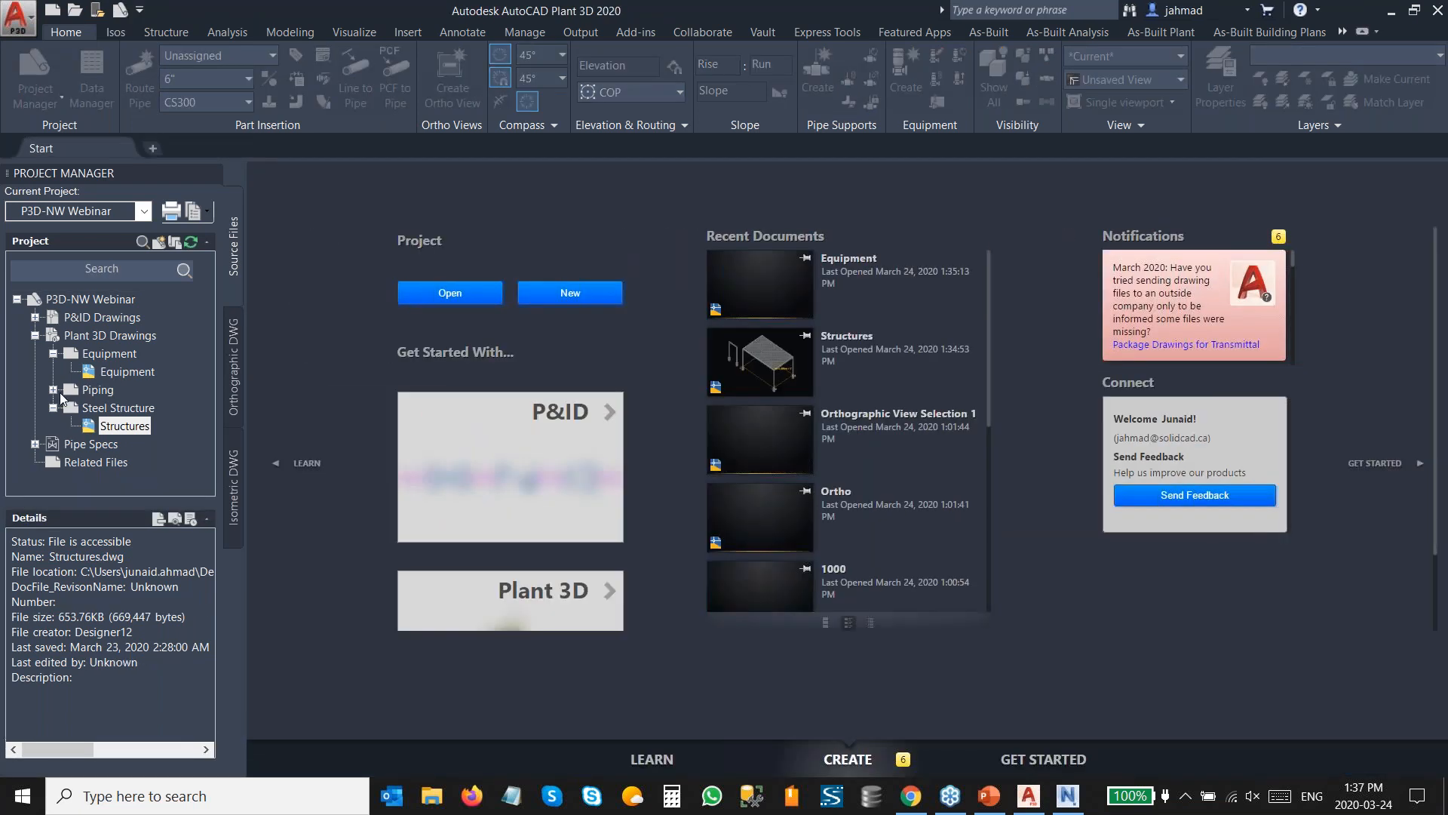
{"action": "double_click", "coordinate": [61, 393]}
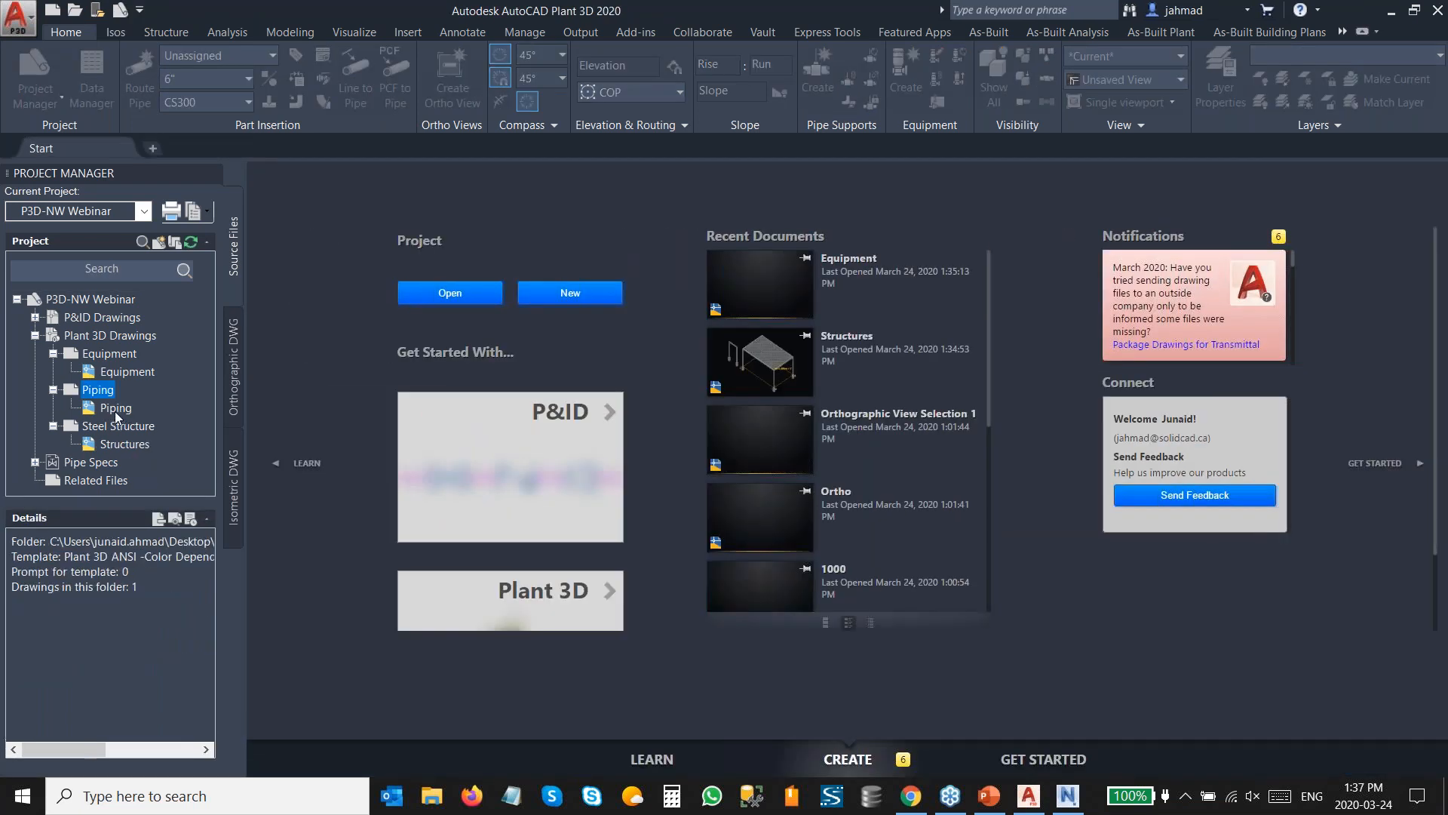
{"action": "left_click", "coordinate": [116, 409]}
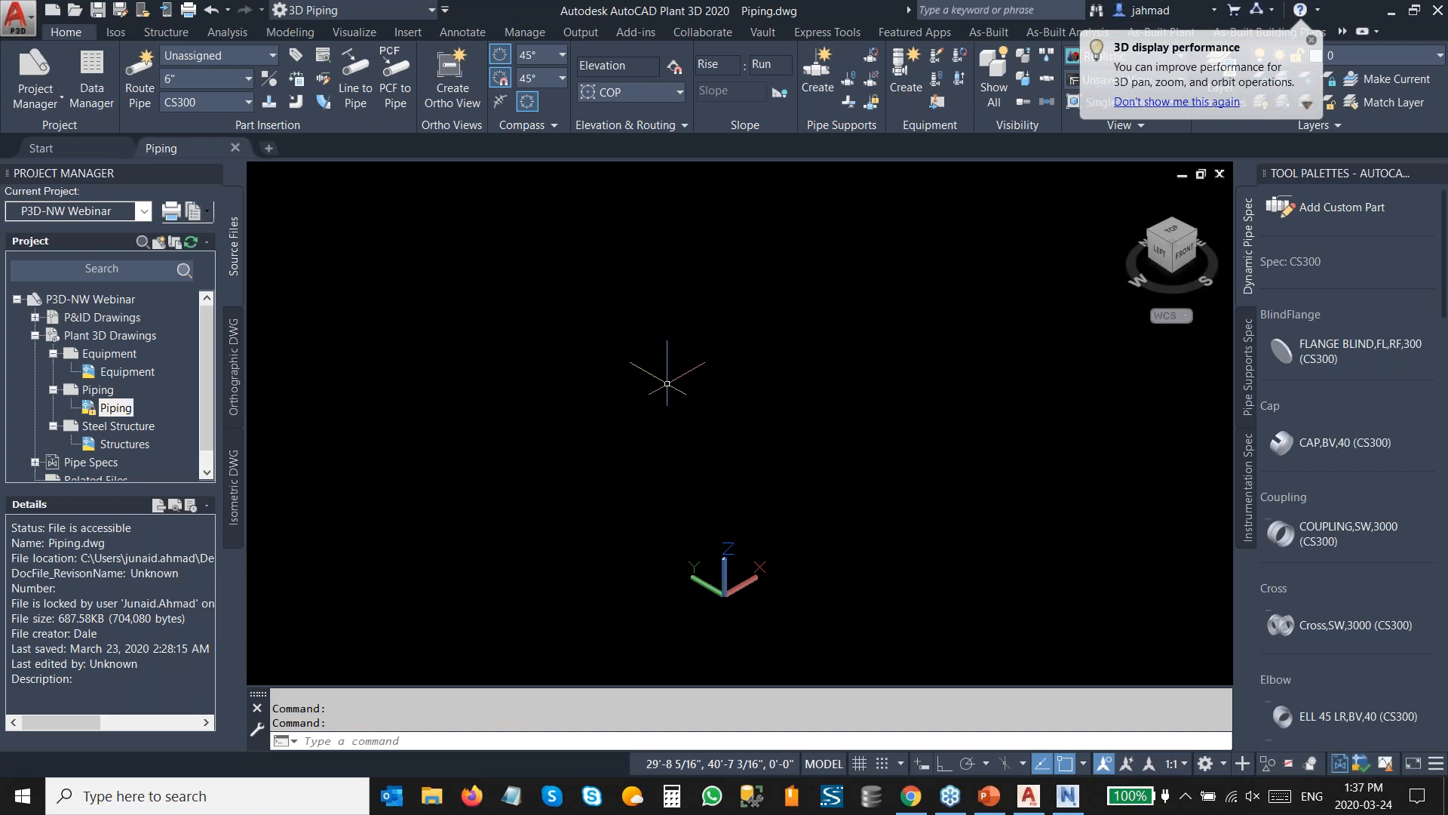
Attach the Structures drawing to the Piping drawing as an overlay external reference at insertion point 0,0,0.
{"action": "left_click", "coordinate": [130, 451]}
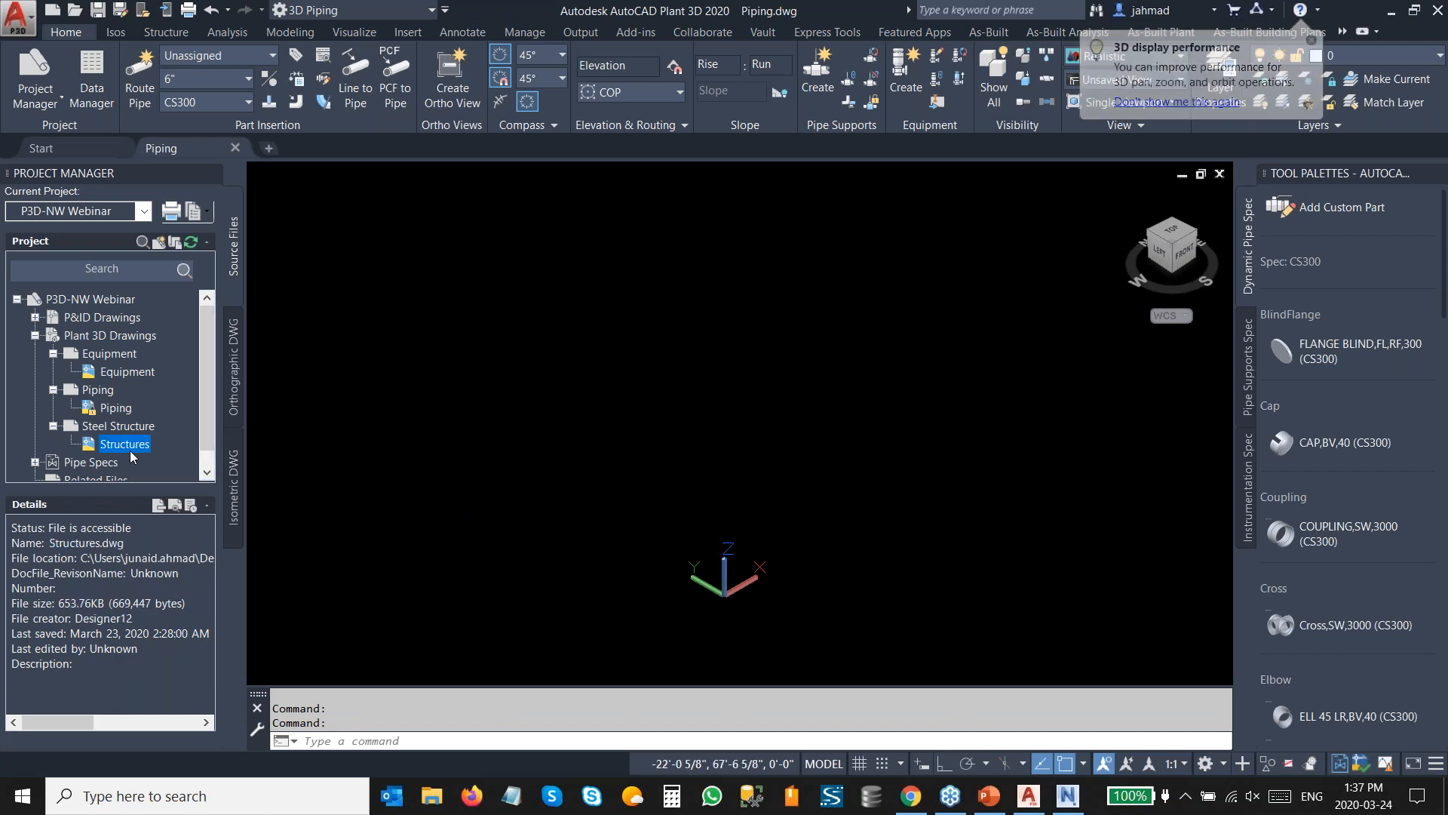
{"action": "right_click", "coordinate": [130, 451]}
{"action": "left_click", "coordinate": [265, 602]}
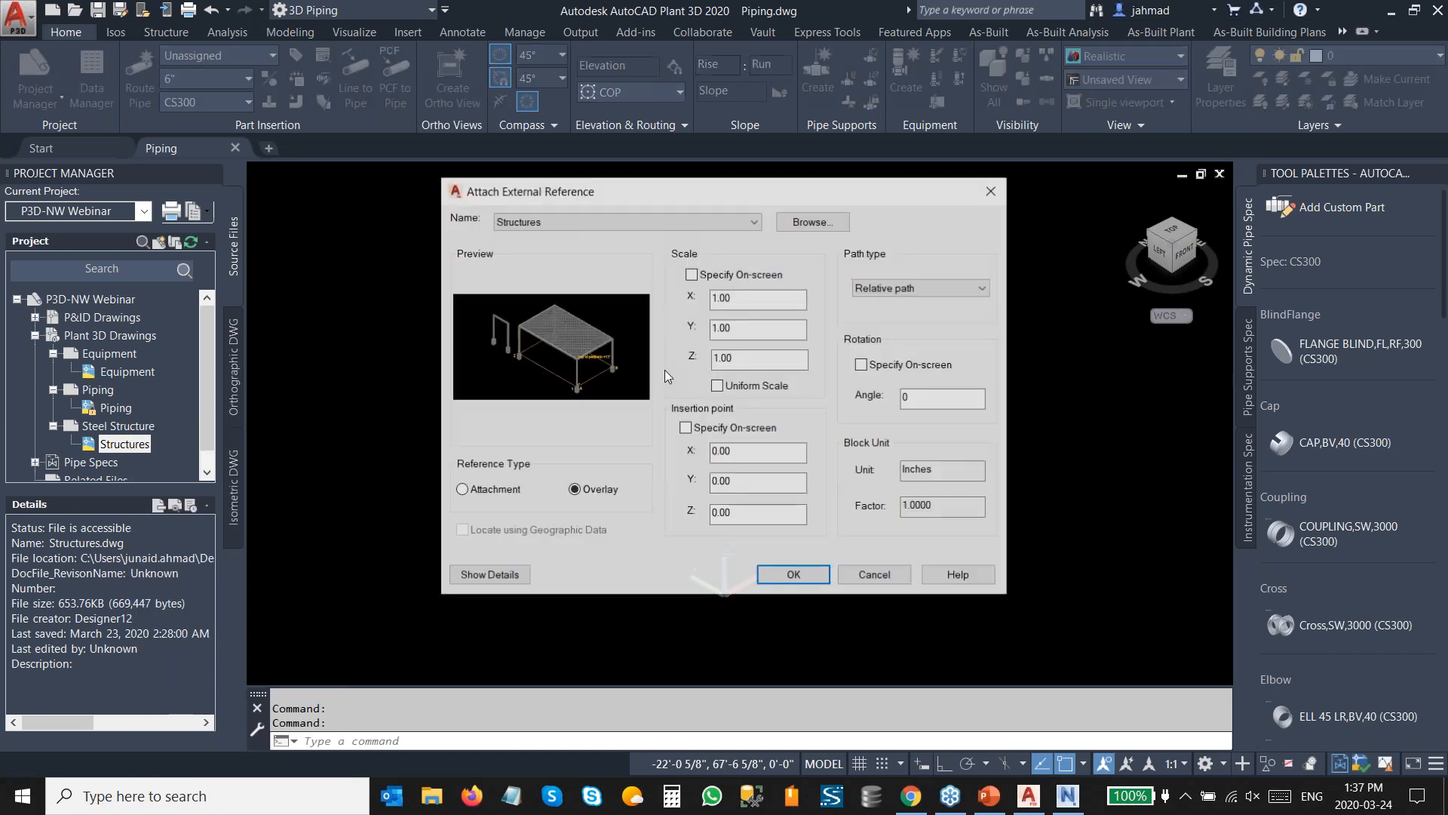
{"action": "left_click", "coordinate": [788, 576]}
Attach the Equipment drawing to the Piping drawing as an overlay external reference as well.
{"action": "left_click", "coordinate": [140, 373]}
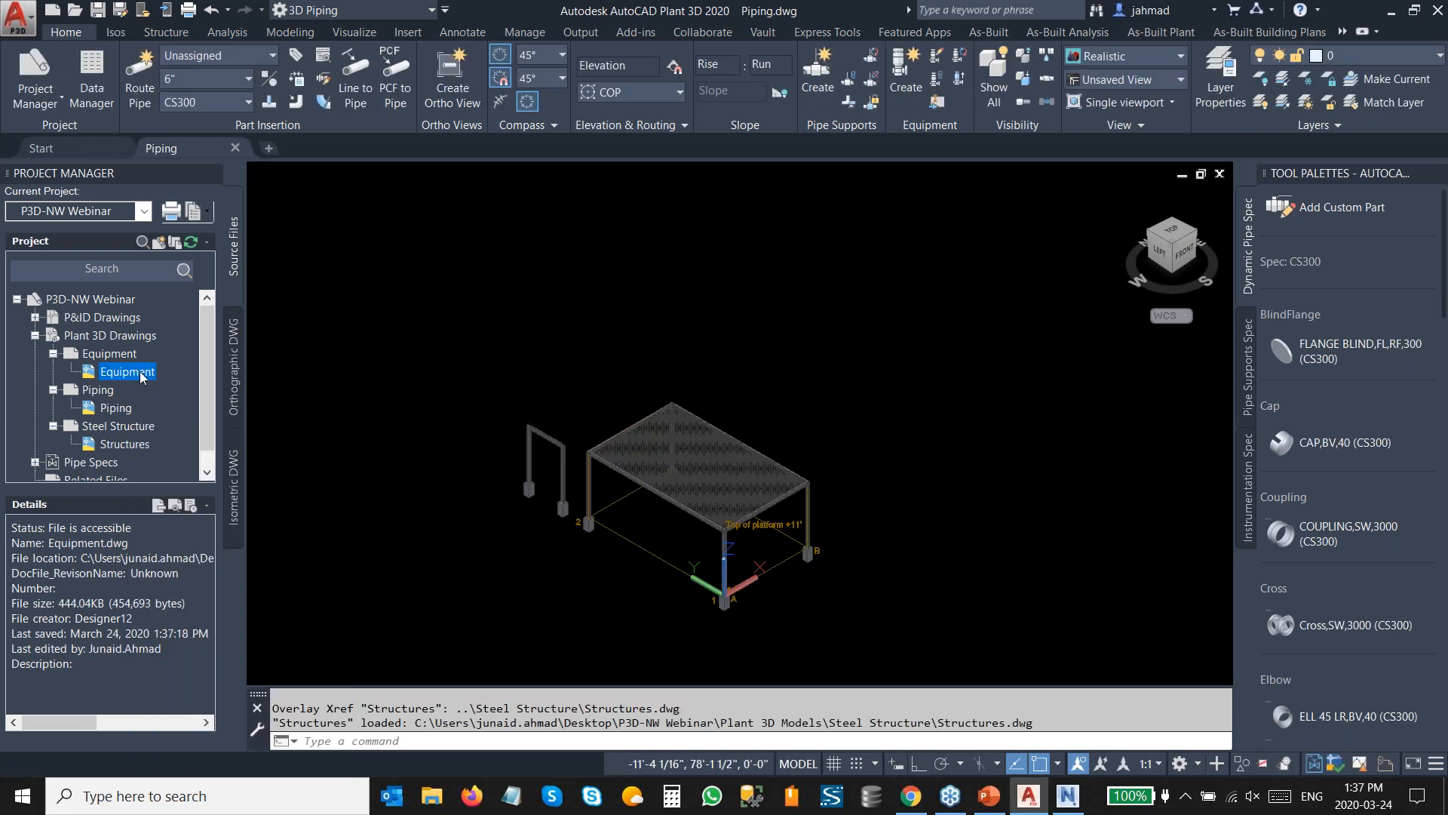
{"action": "right_click", "coordinate": [141, 373]}
{"action": "left_click", "coordinate": [265, 554]}
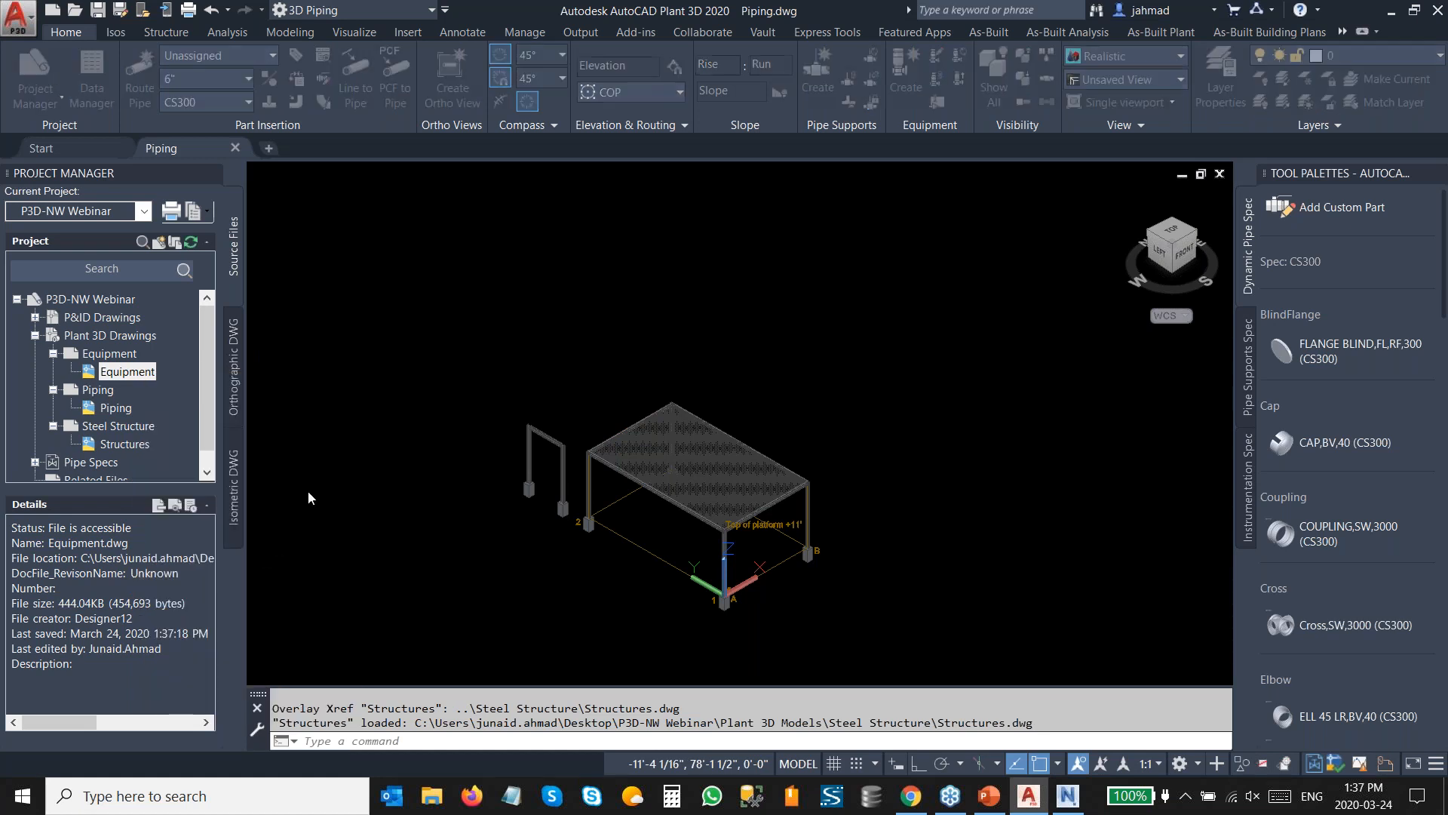
{"action": "left_click", "coordinate": [794, 575]}
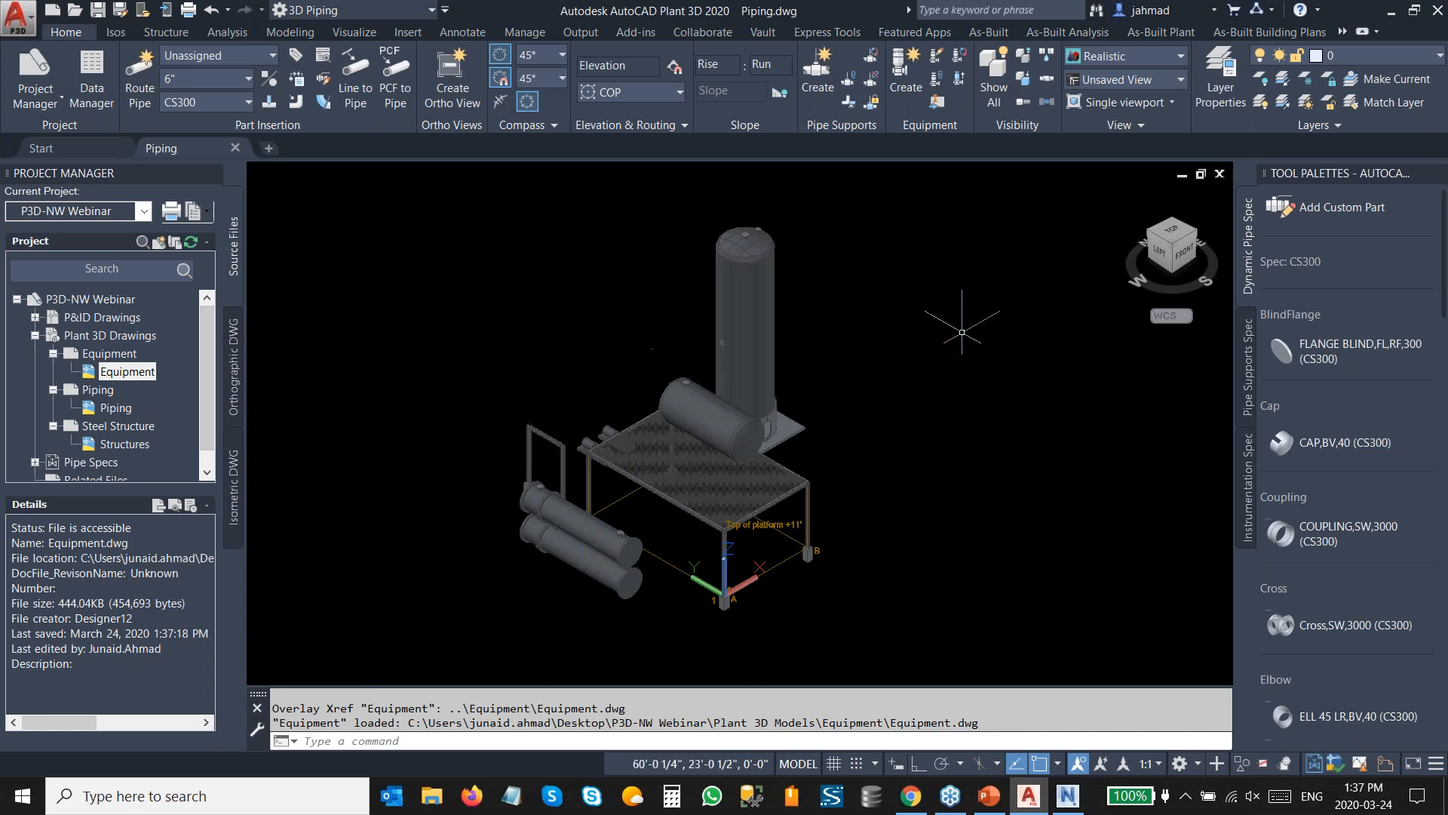
Start routing a 6" CS300 pipe from the column's nozzle and run a 6' segment downward.
{"action": "left_click", "coordinate": [1172, 224]}
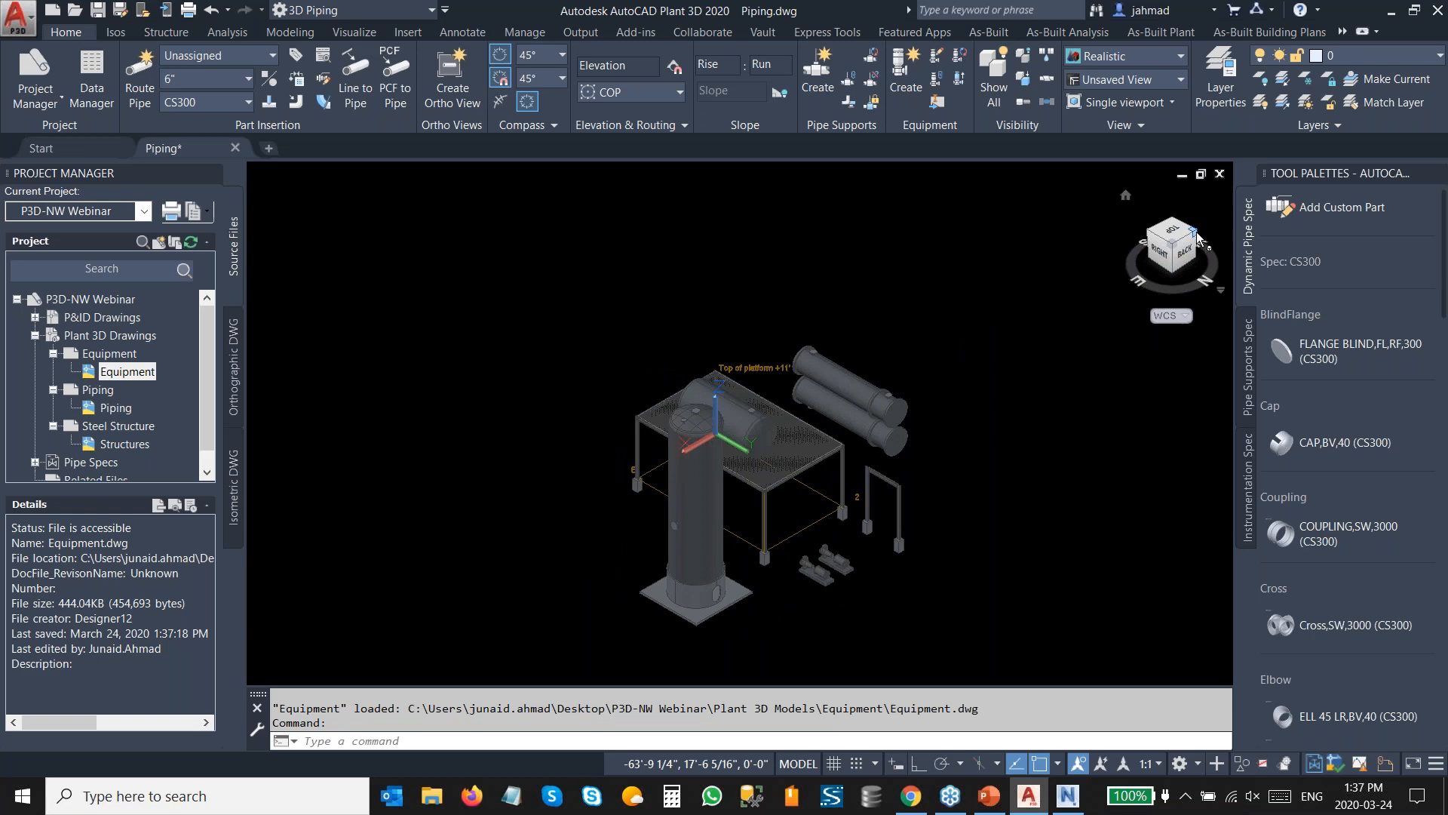
{"action": "left_click", "coordinate": [1199, 236]}
{"action": "scroll", "coordinate": [684, 402], "scroll_direction": "up", "scroll_amount": 5}
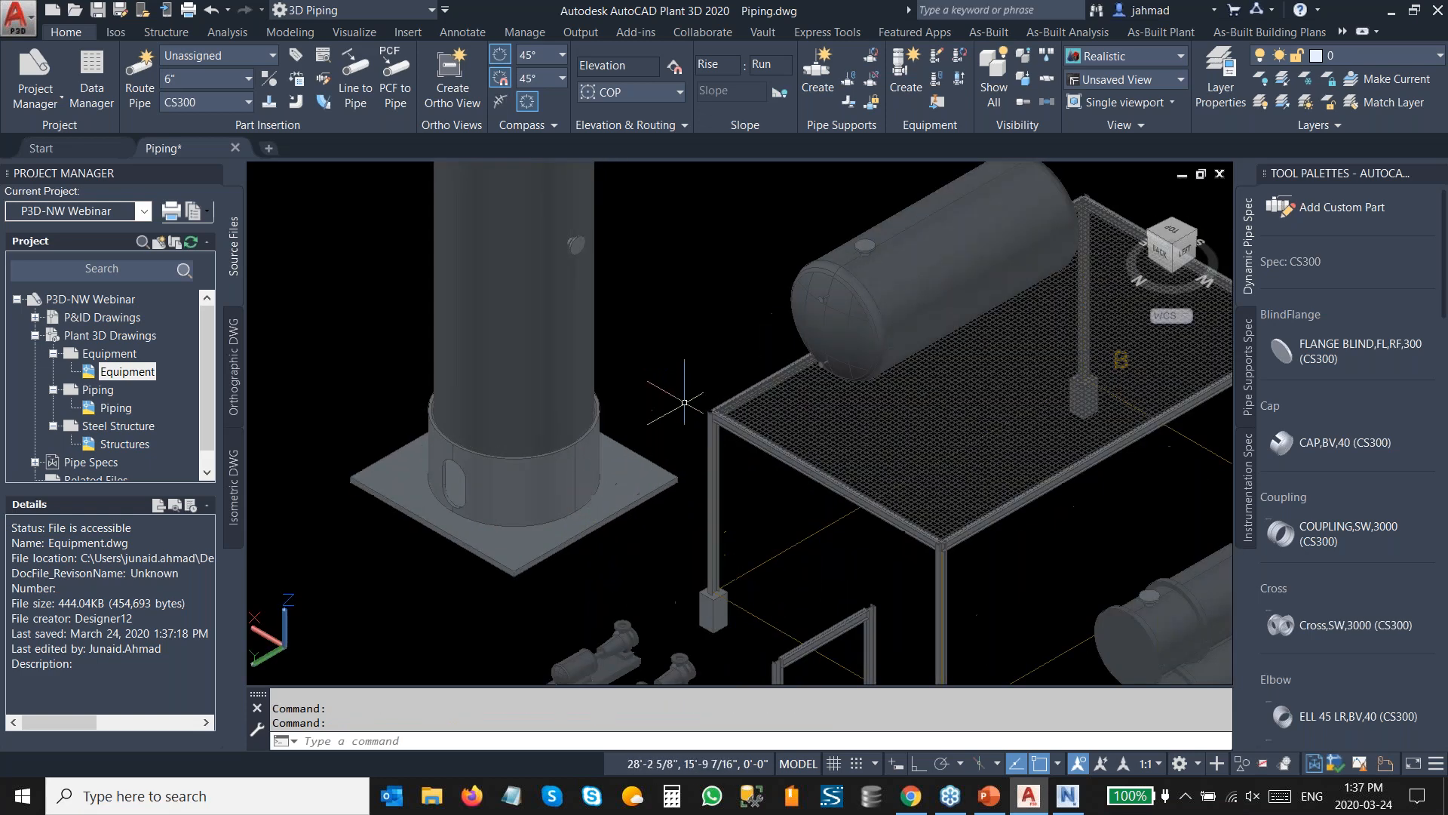
{"action": "middle_click_drag", "start_coordinate": [685, 402], "coordinate": [637, 495]}
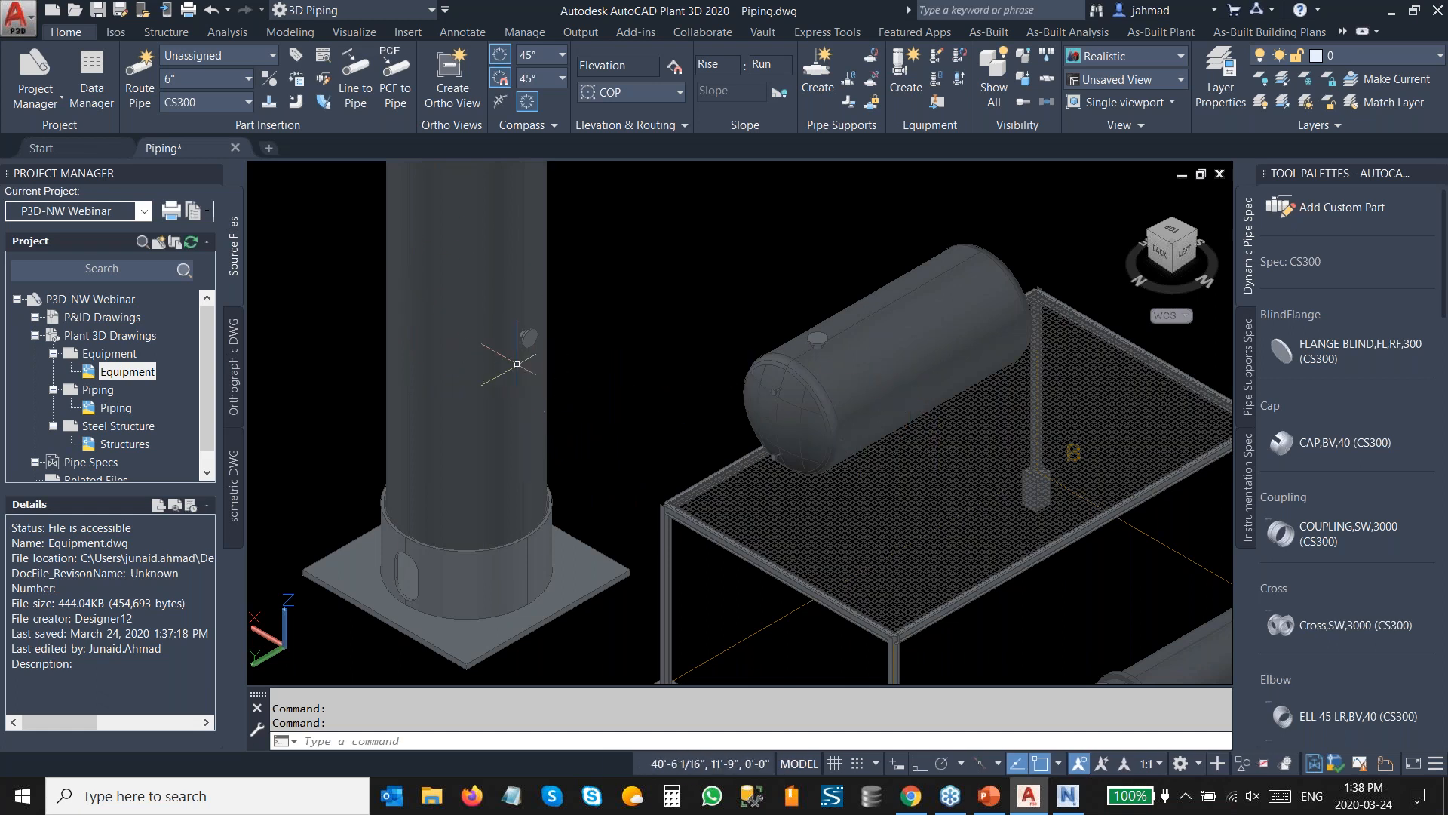
{"action": "scroll", "coordinate": [517, 364], "scroll_direction": "up", "scroll_amount": 8}
{"action": "middle_click_drag", "start_coordinate": [517, 405], "coordinate": [744, 558]}
{"action": "mouse_move", "coordinate": [789, 491]}
{"action": "middle_mouse_down", "text": "shift"}
{"action": "mouse_move", "coordinate": [817, 473]}
{"action": "mouse_move", "coordinate": [801, 476]}
{"action": "middle_mouse_up", "text": "shift"}
{"action": "middle_click_drag", "start_coordinate": [859, 366], "coordinate": [657, 516]}
{"action": "mouse_move", "coordinate": [769, 313]}
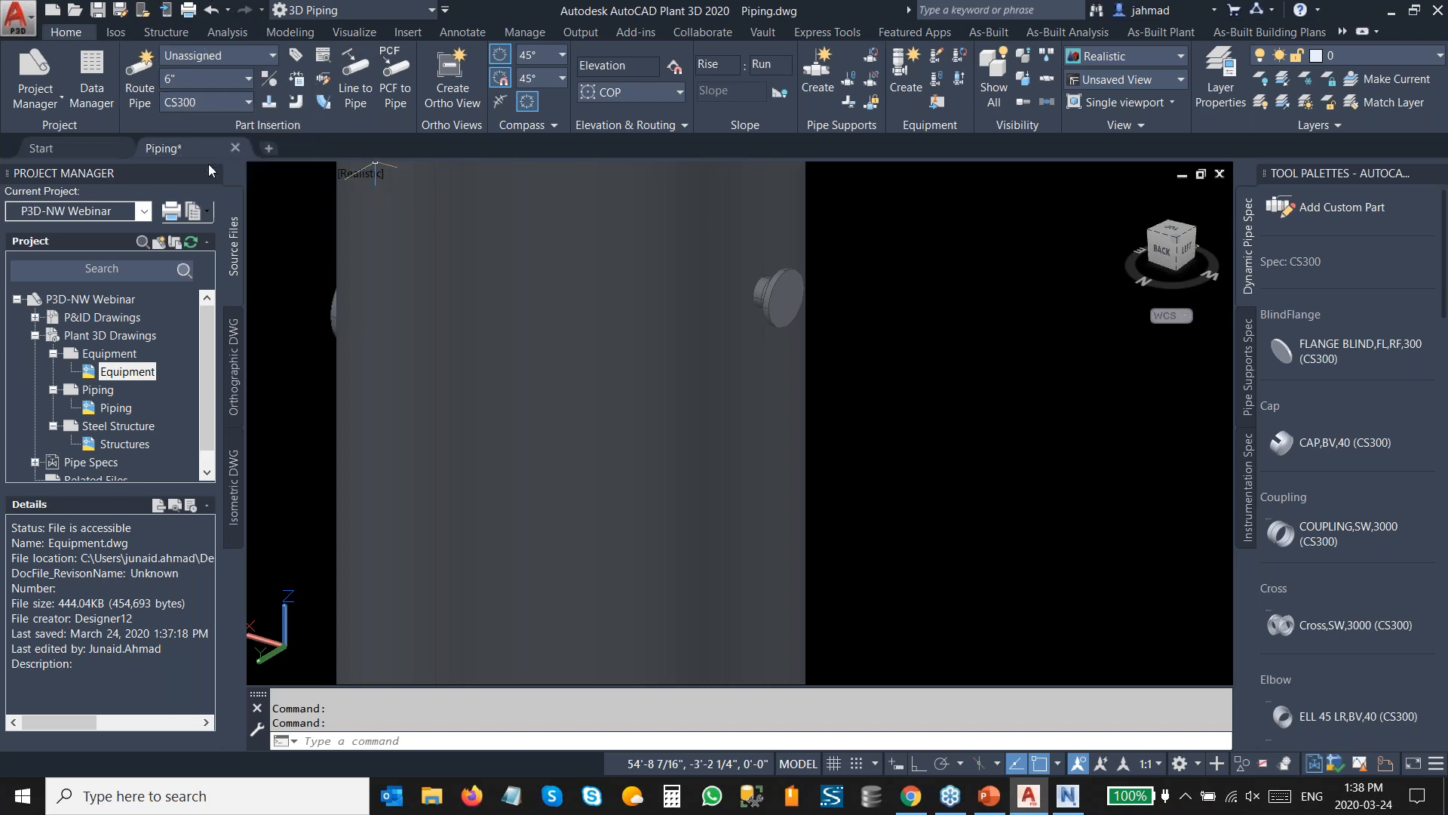
{"action": "left_click", "coordinate": [140, 98]}
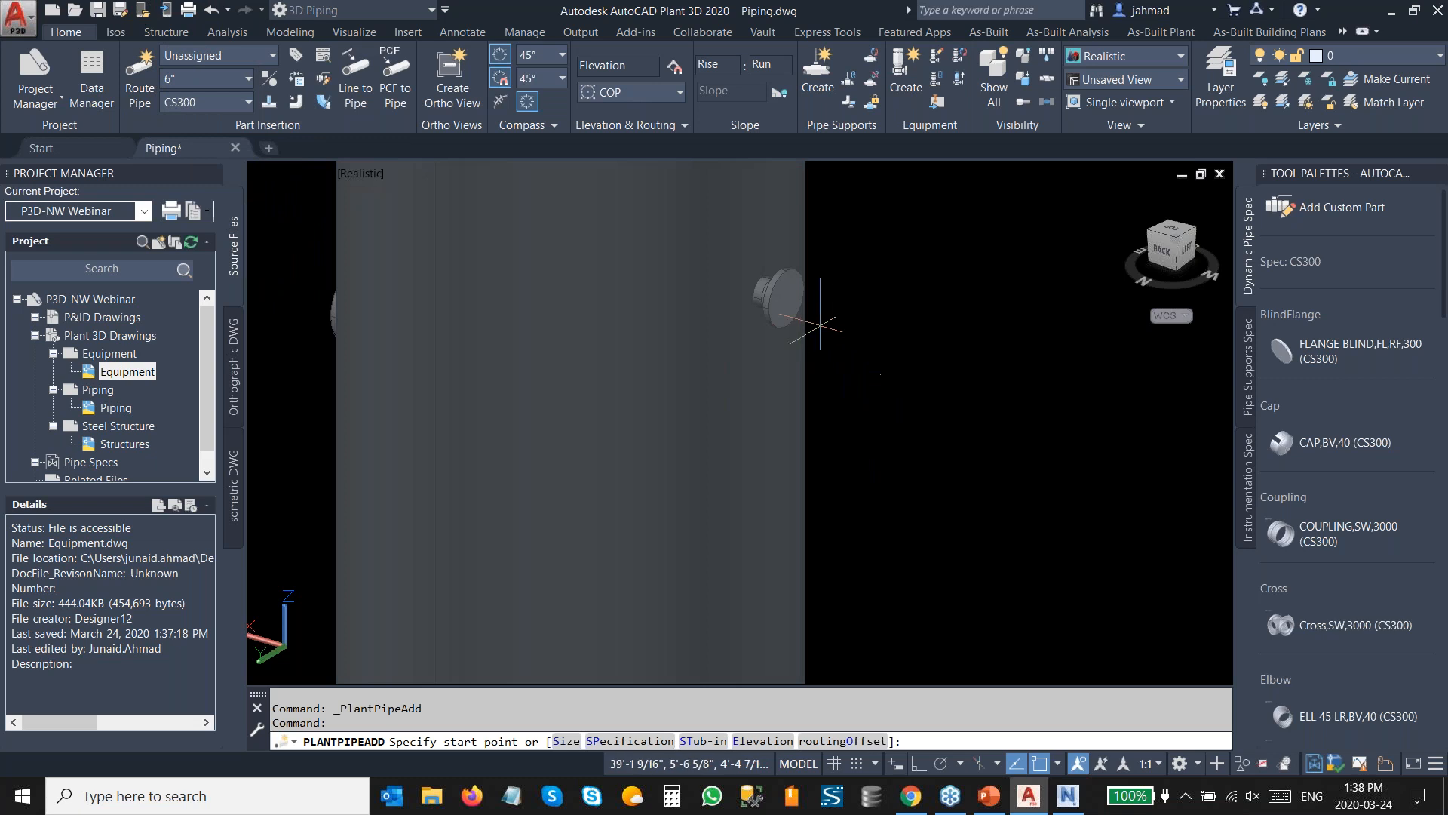
{"action": "left_click", "coordinate": [786, 298]}
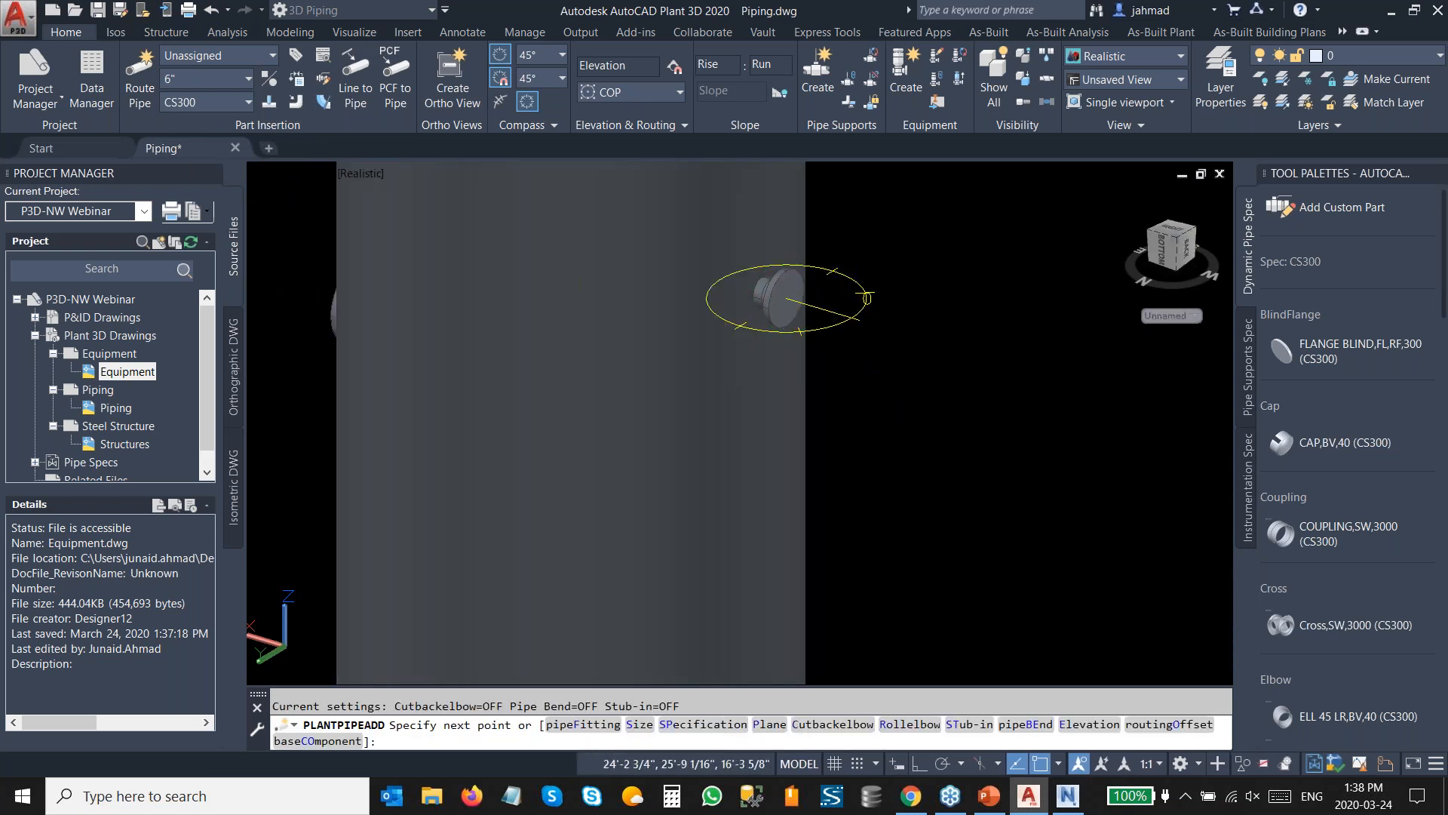
{"action": "right_click", "coordinate": [860, 317], "text": "ctrl"}
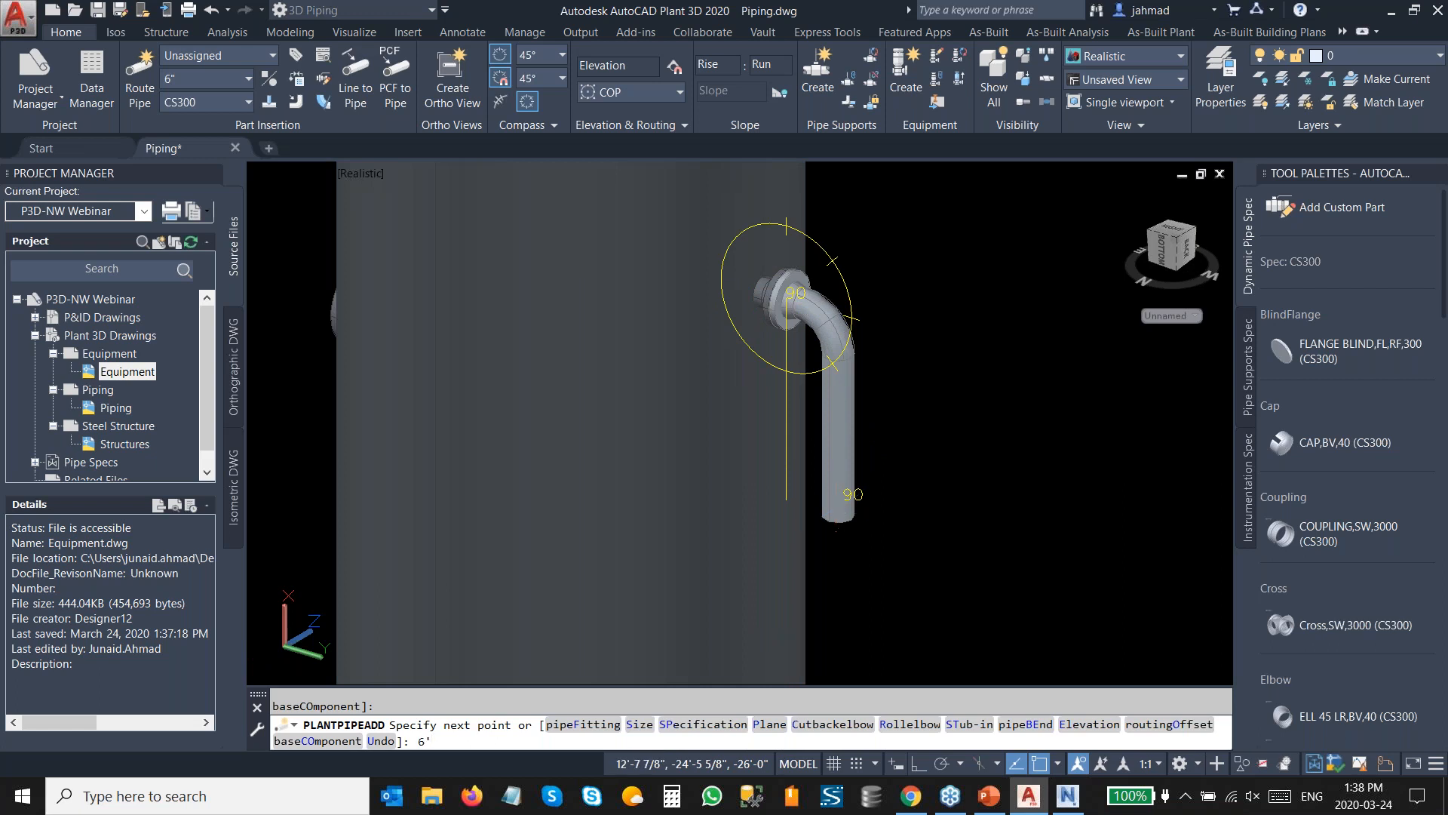
{"action": "key", "text": "Return"}
Extend the route horizontally and connect it to the horizontal tank's nozzle, accepting the second routing solution.
{"action": "middle_click_drag", "start_coordinate": [970, 457], "coordinate": [691, 448], "text": "shift"}
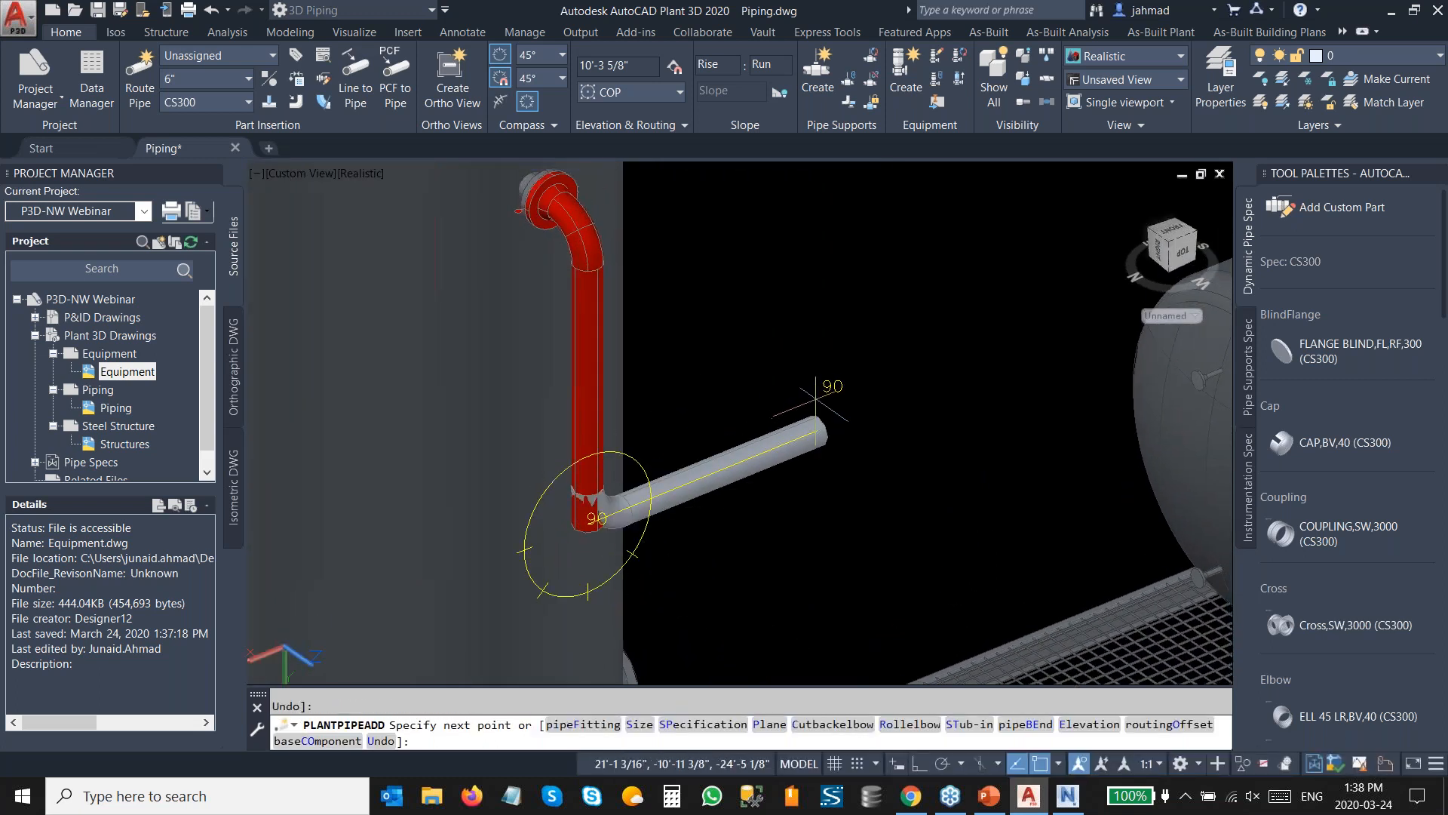
{"action": "key", "text": "Return"}
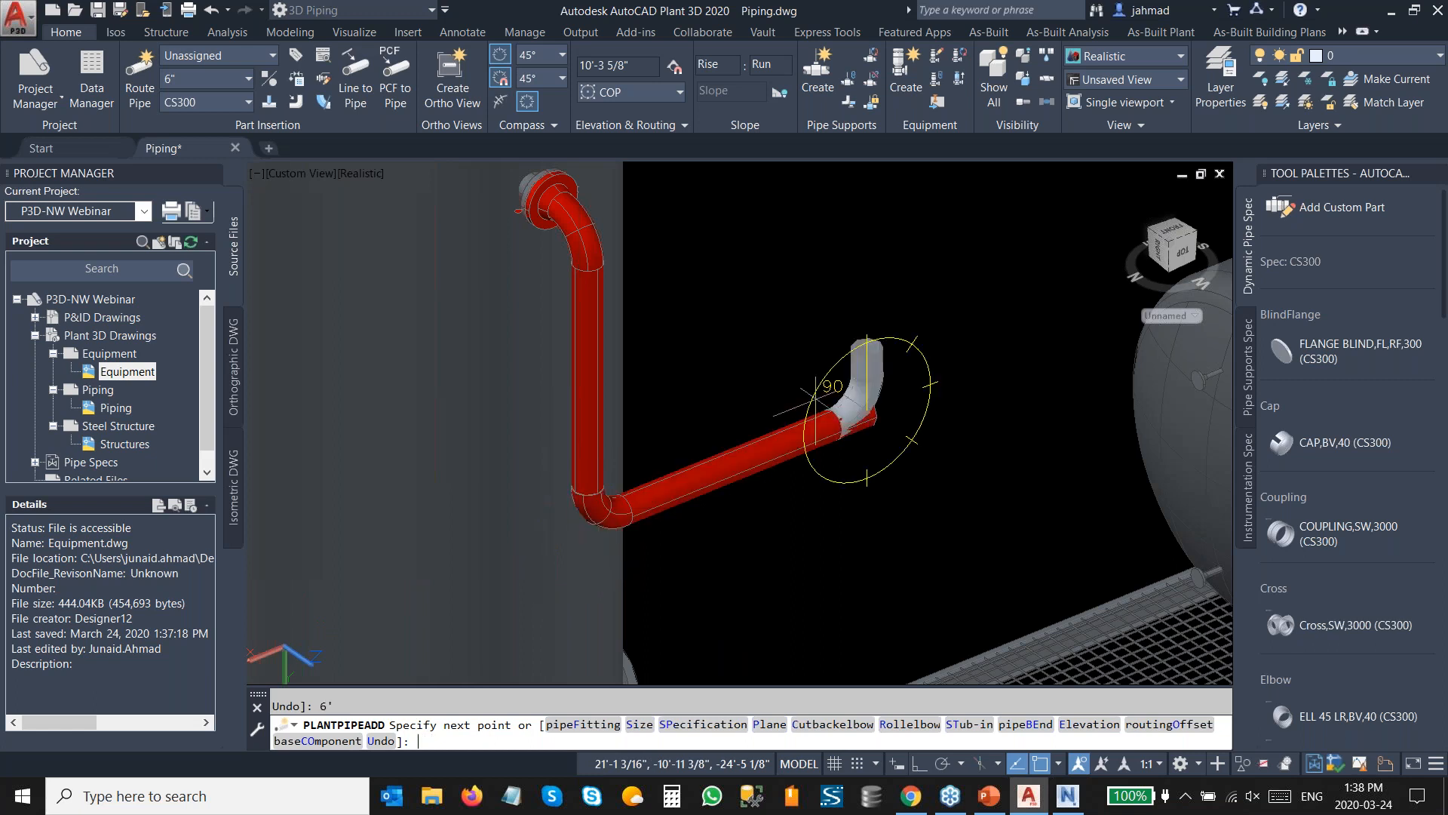
{"action": "scroll", "coordinate": [882, 345], "scroll_direction": "down", "scroll_amount": 2}
{"action": "middle_click_drag", "start_coordinate": [891, 297], "coordinate": [651, 391]}
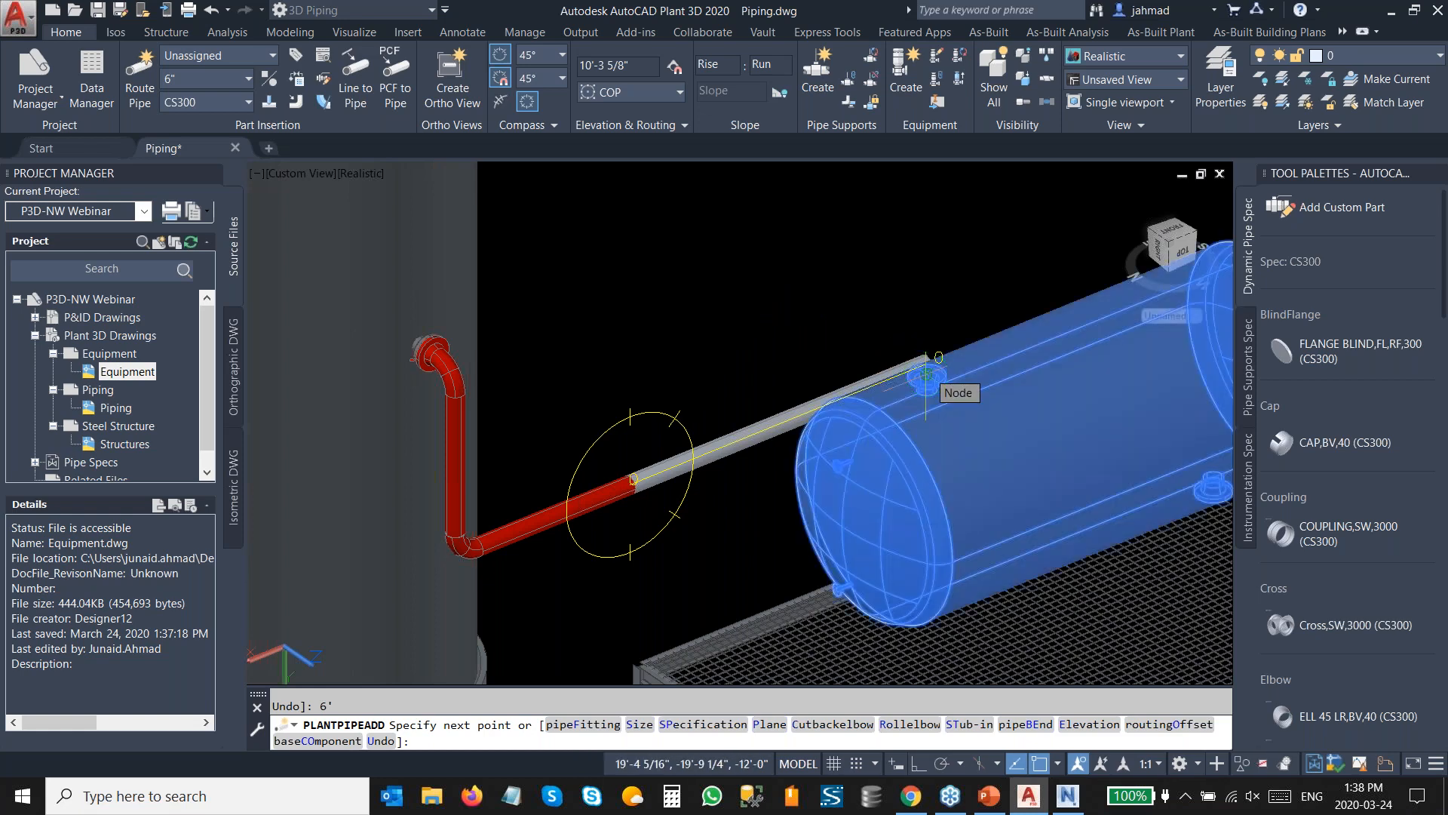
{"action": "left_click", "coordinate": [927, 374]}
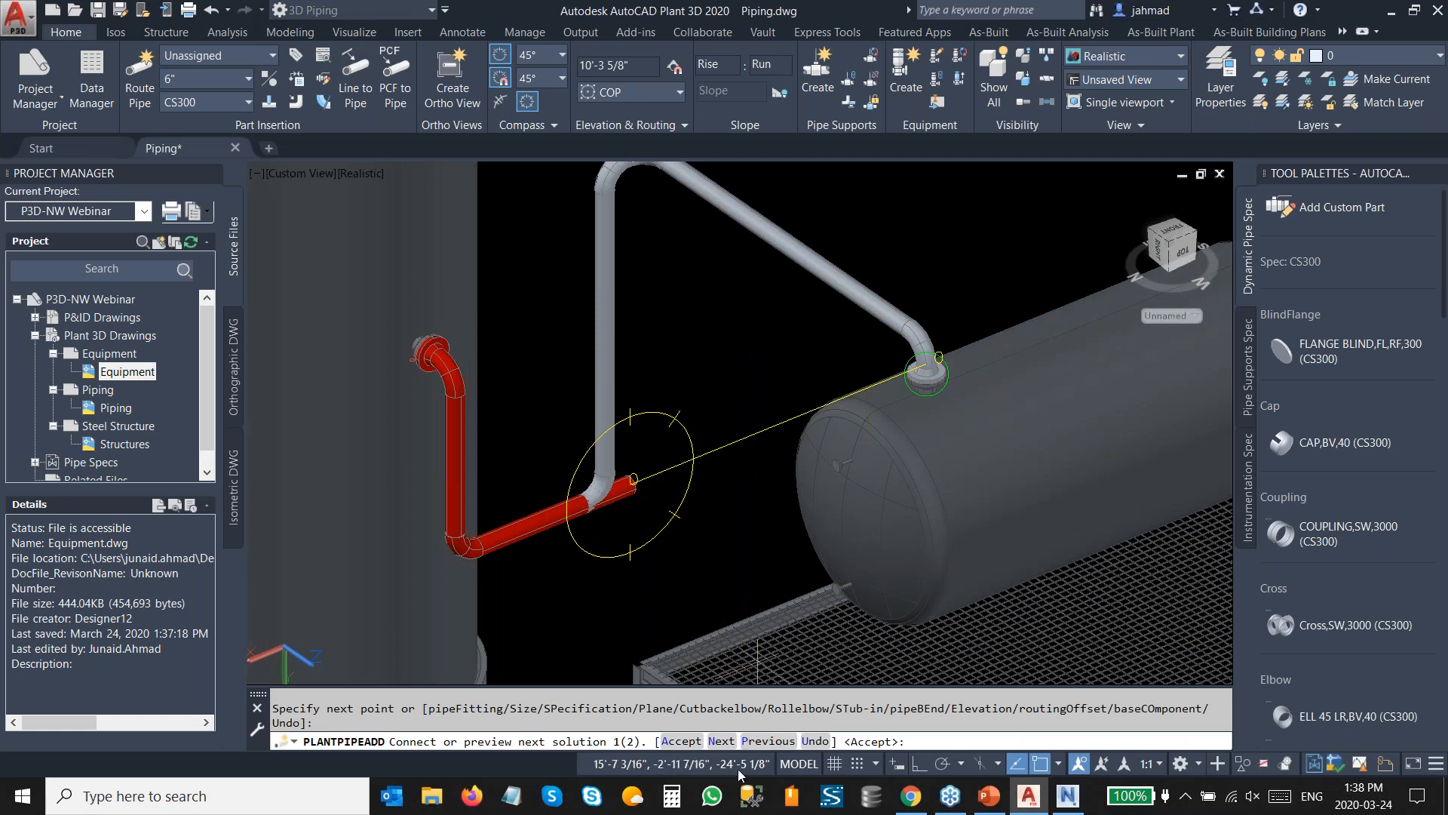
{"action": "type", "text": "N"}
{"action": "key", "text": "Return"}
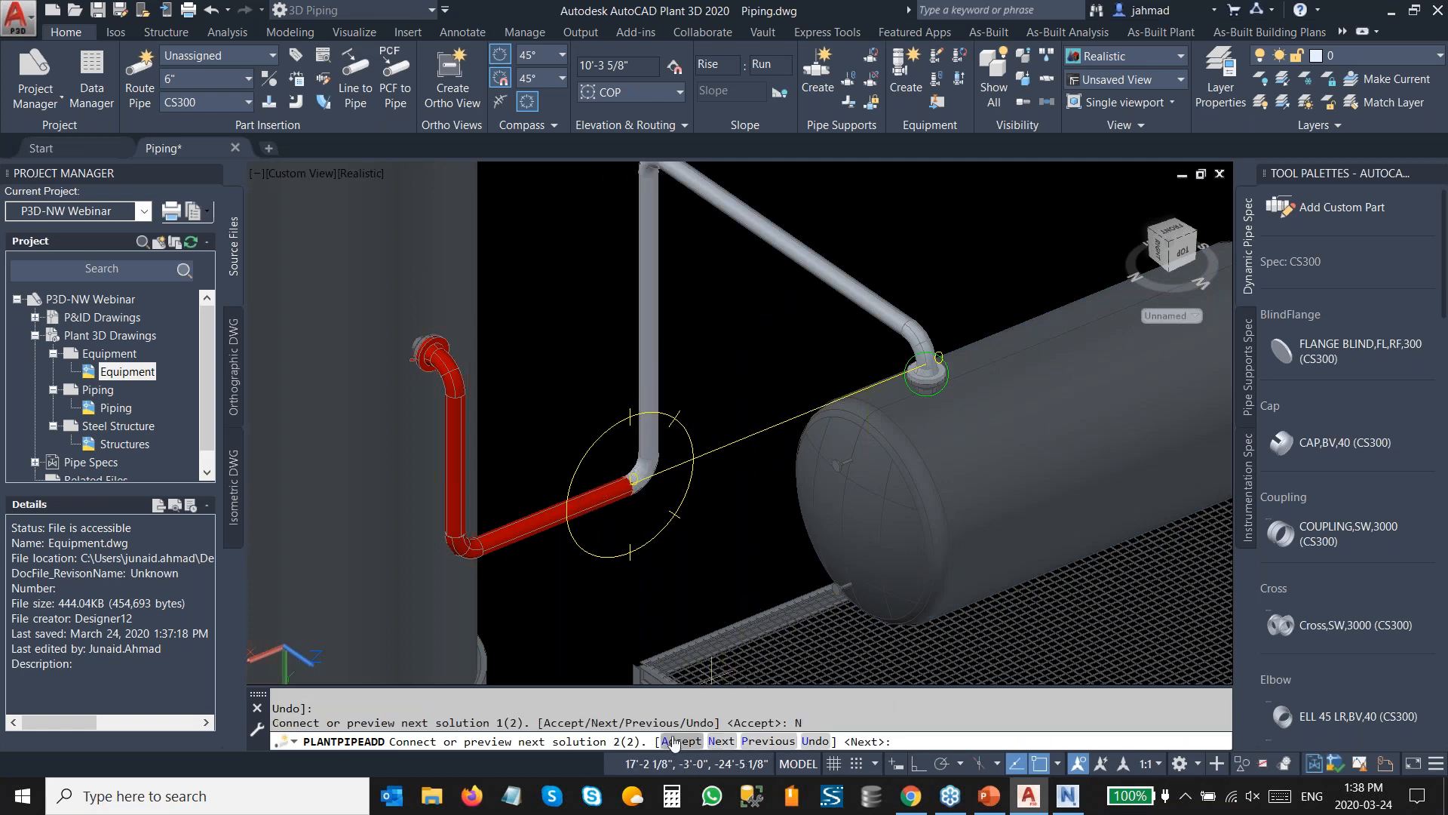
{"action": "left_click", "coordinate": [681, 741]}
Continue routing from the vertical pipe segment and connect a horizontal branch to the other vertical pipe.
{"action": "middle_click_drag", "start_coordinate": [541, 450], "coordinate": [654, 444]}
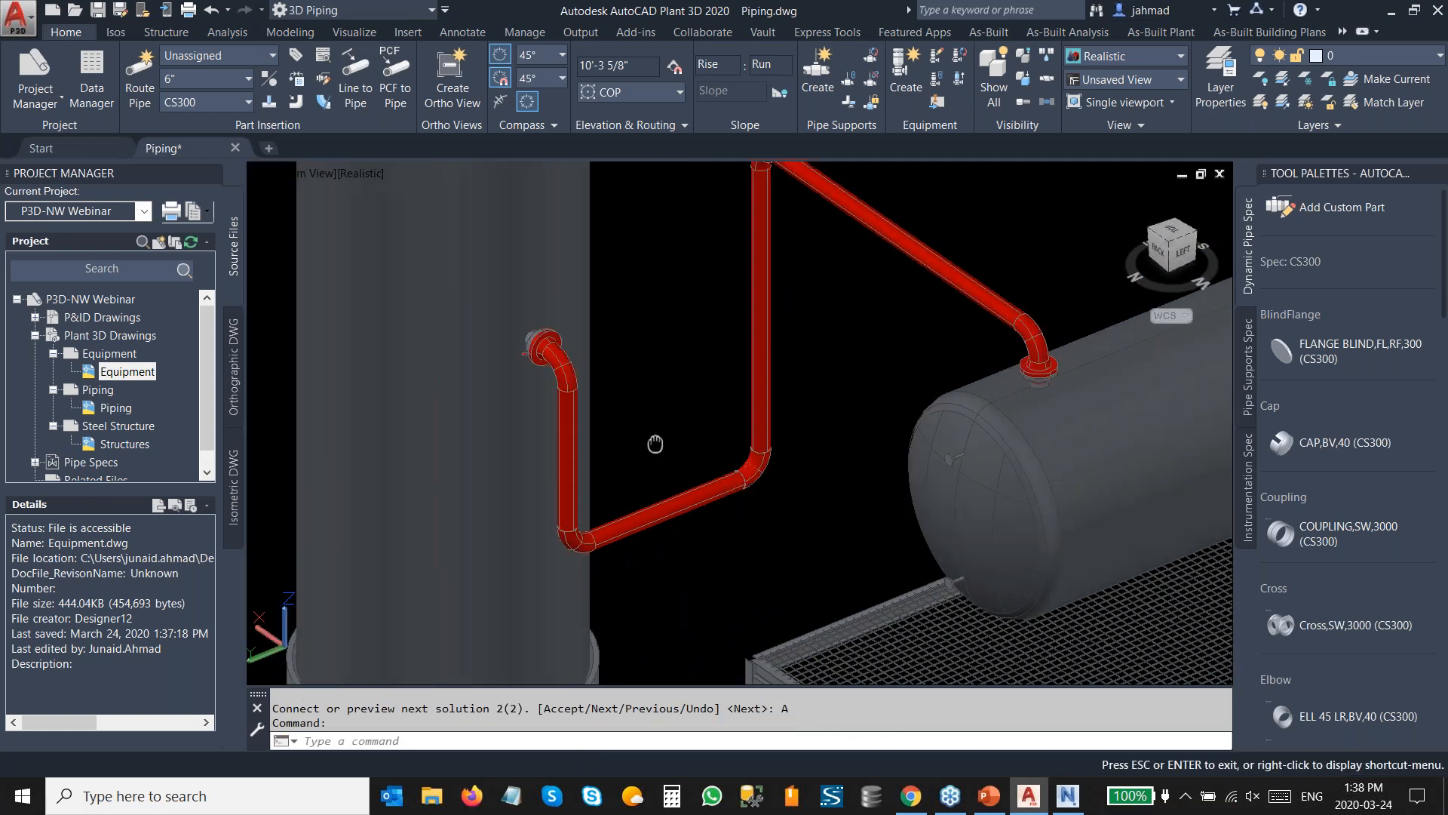
{"action": "scroll", "coordinate": [675, 458], "scroll_direction": "up", "scroll_amount": 2}
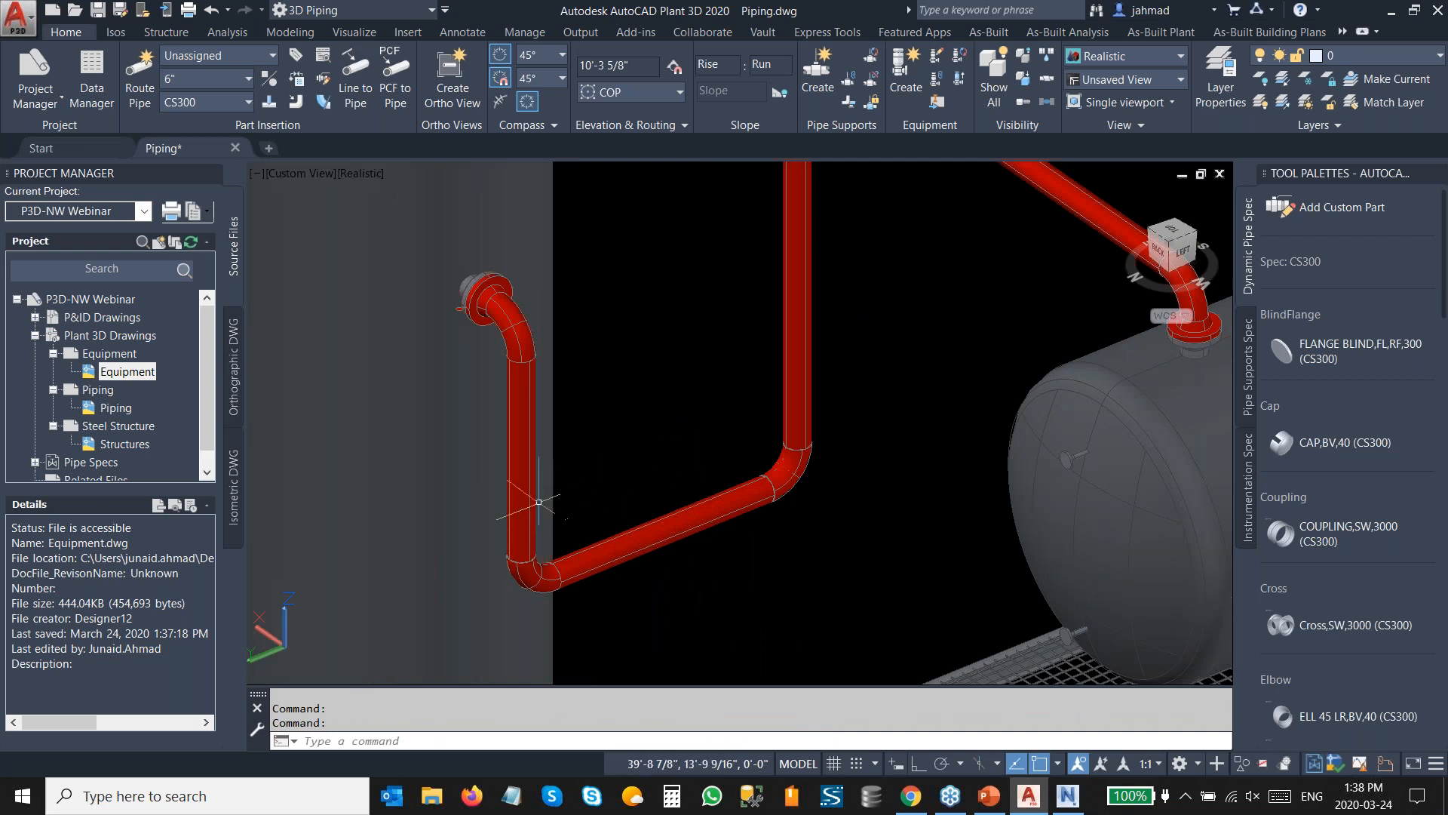
{"action": "left_click", "coordinate": [523, 477]}
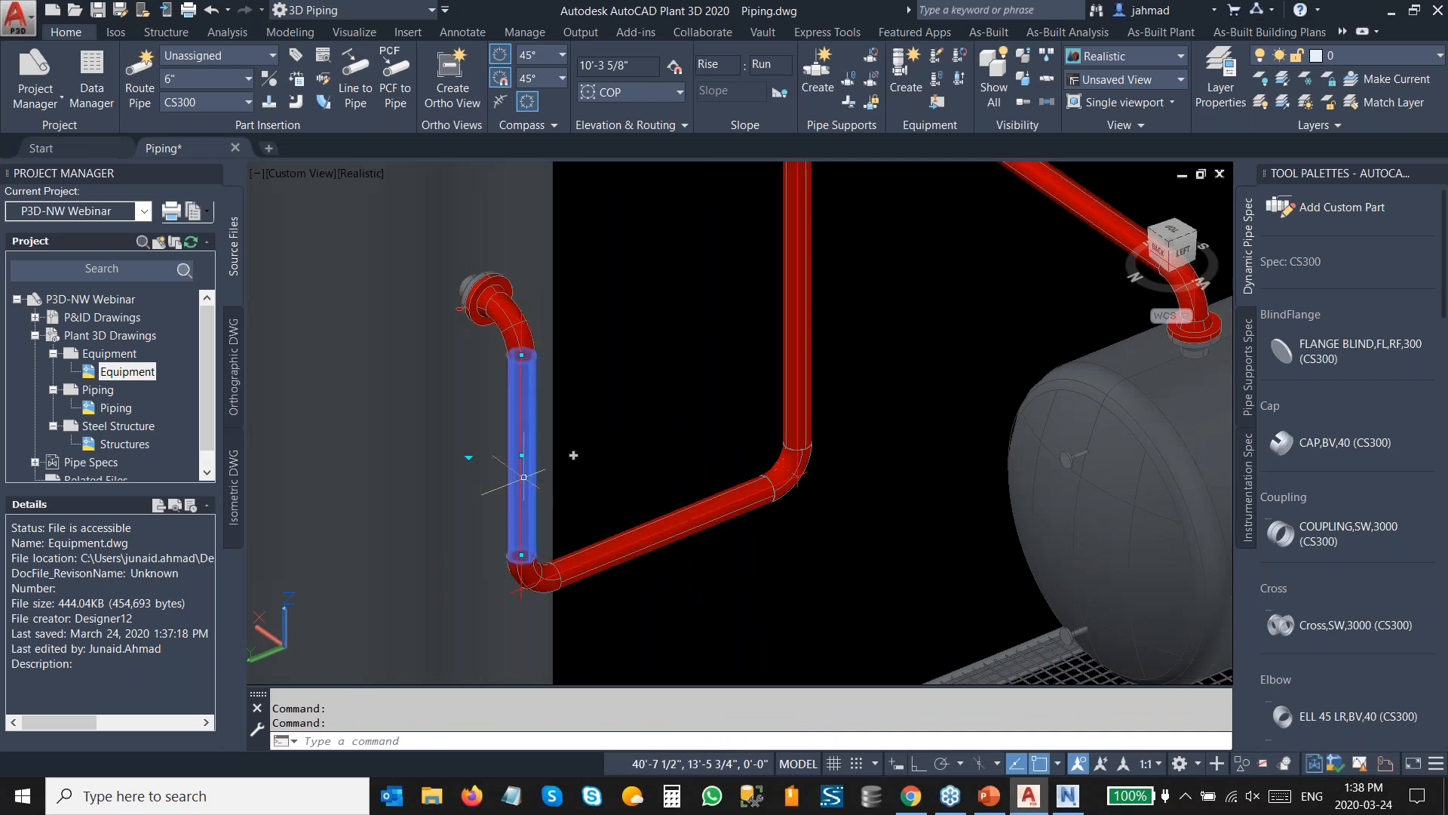
{"action": "left_click", "coordinate": [574, 455]}
{"action": "scroll", "coordinate": [670, 372], "scroll_direction": "up", "scroll_amount": 2}
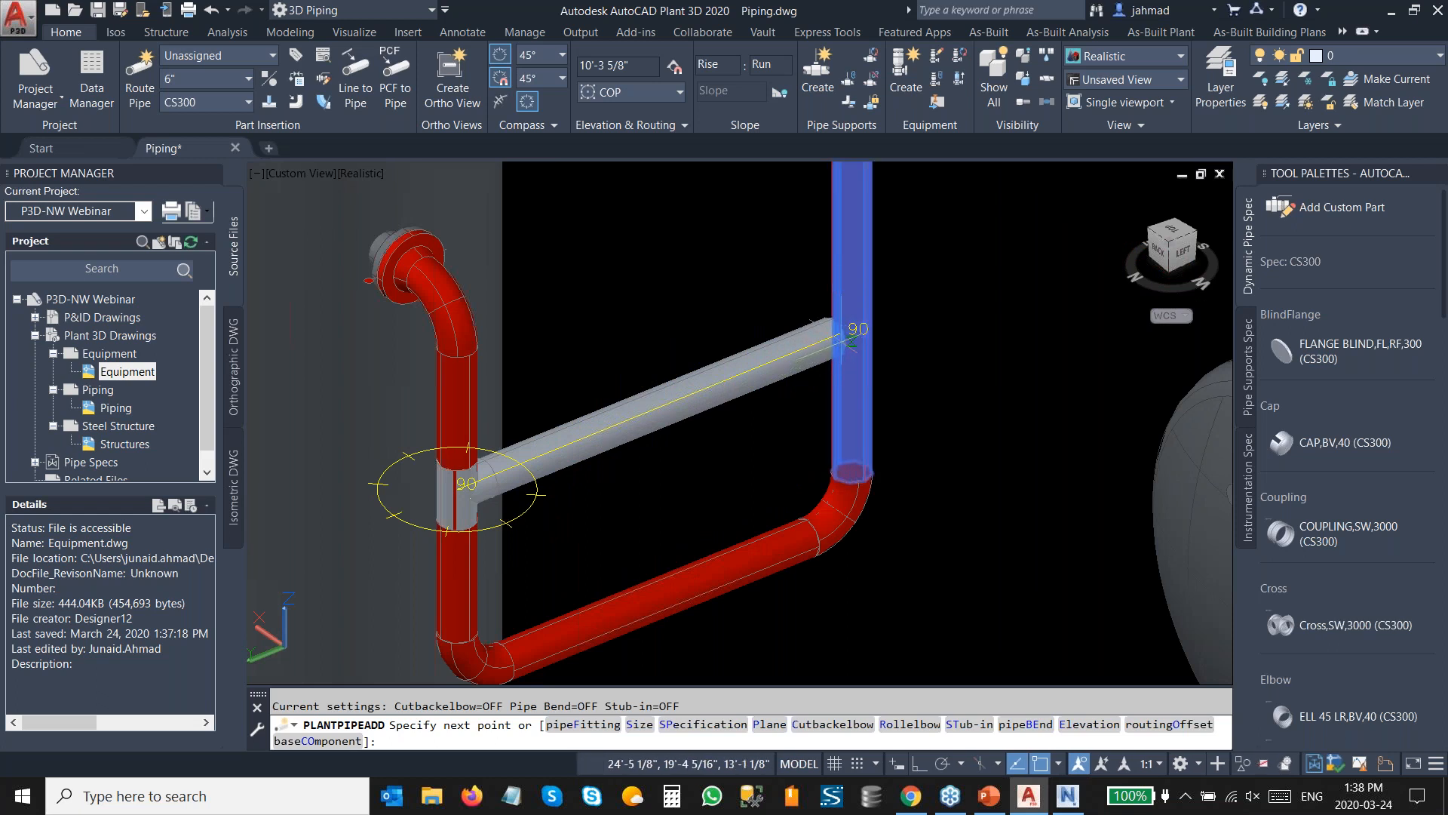
{"action": "left_click", "coordinate": [851, 339]}
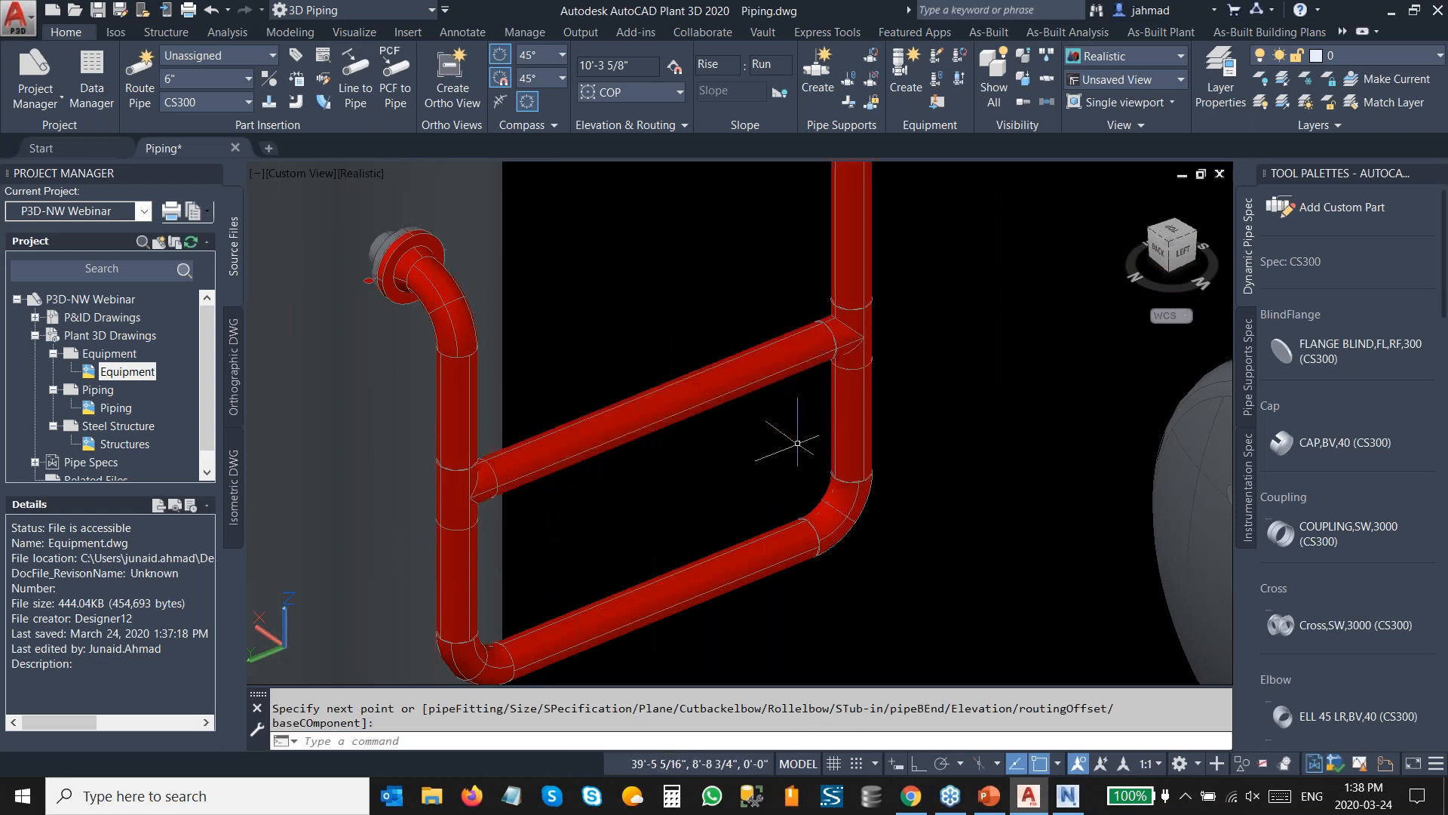
Substitute the tee on the right vertical pipe with a 6"x3" TEE (RED) reducing tee.
{"action": "scroll", "coordinate": [854, 335], "scroll_direction": "down", "scroll_amount": 1}
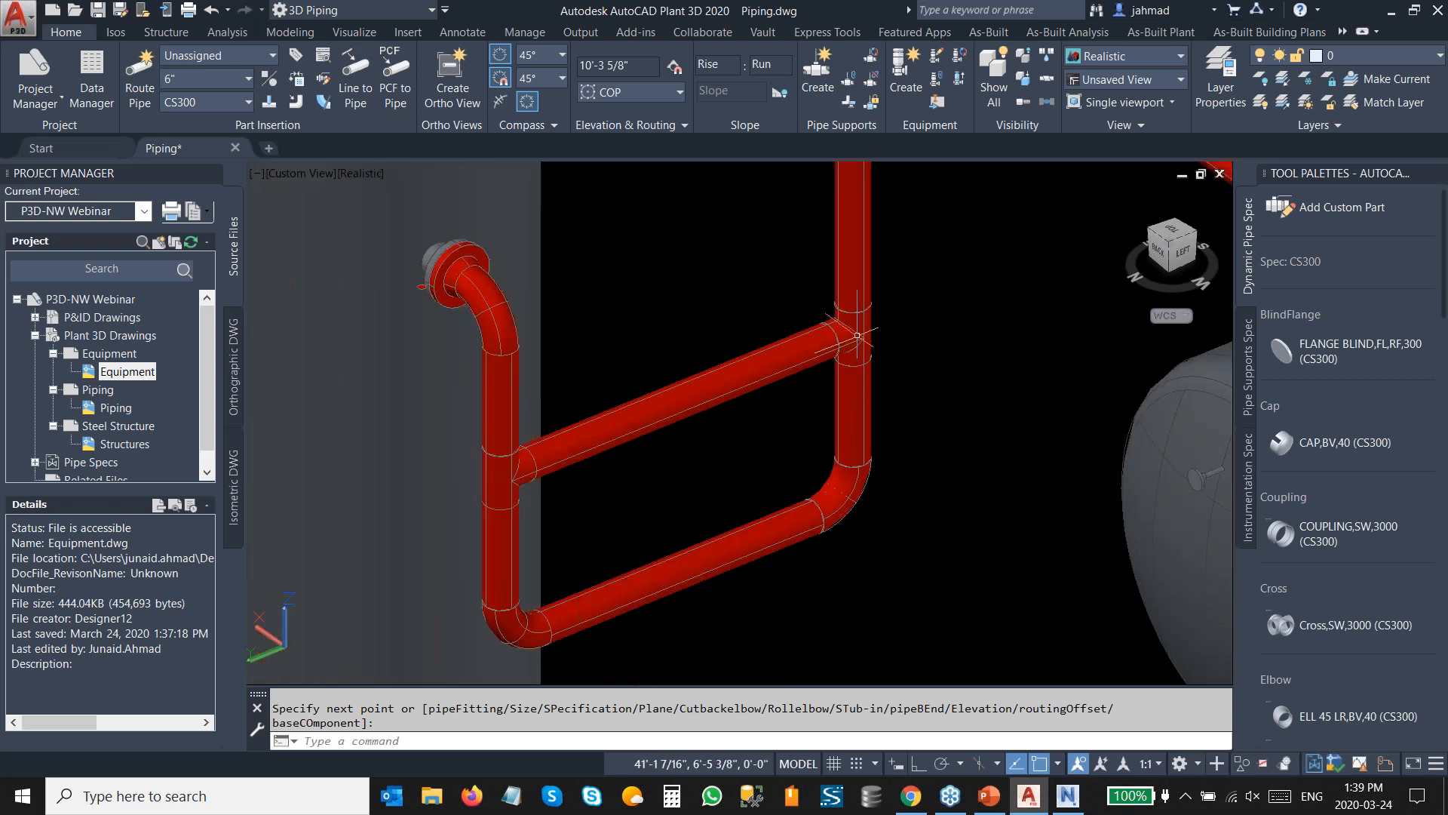
{"action": "left_click", "coordinate": [857, 336]}
{"action": "scroll", "coordinate": [861, 351], "scroll_direction": "up", "scroll_amount": 2}
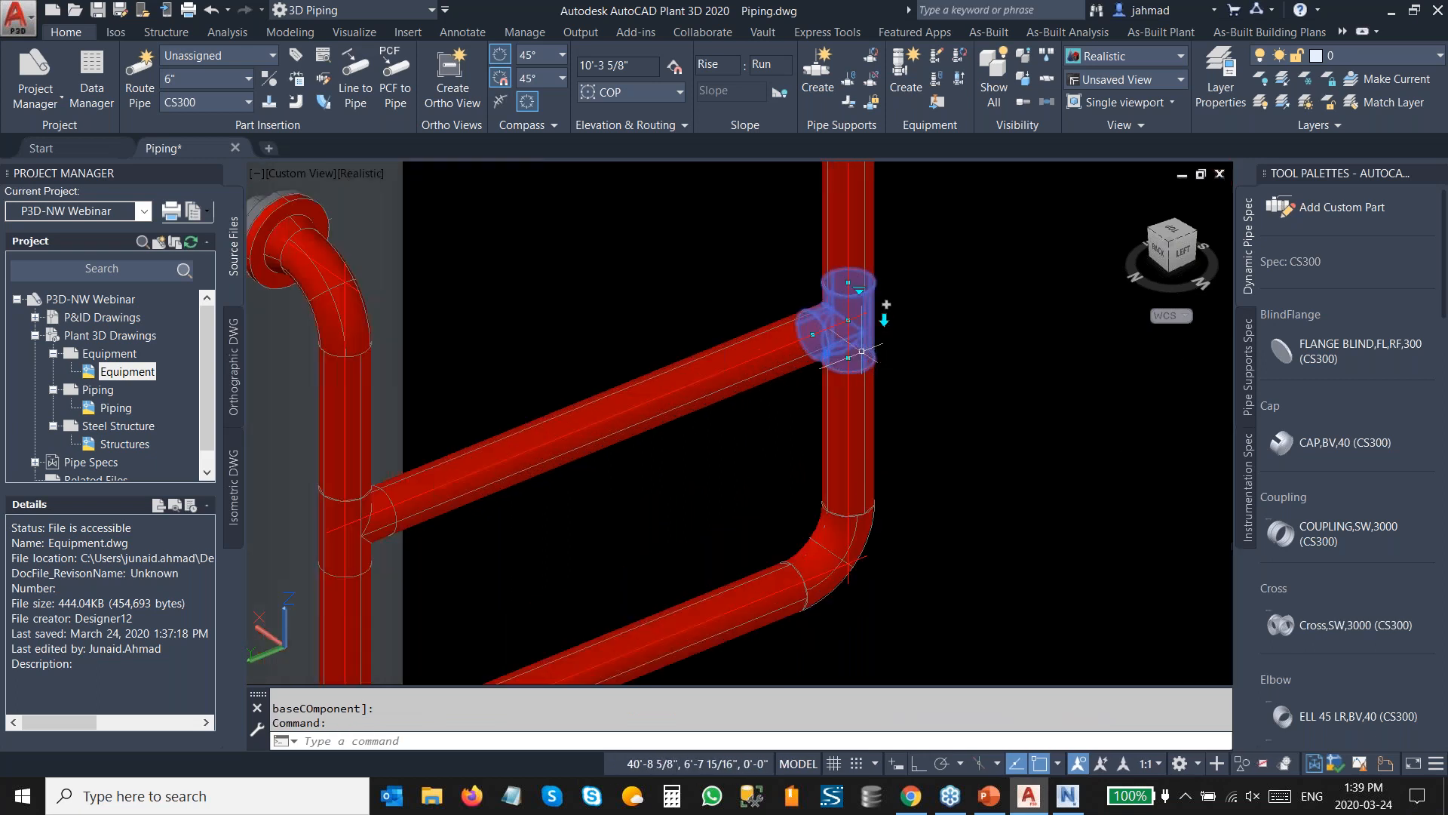
{"action": "left_click", "coordinate": [884, 320]}
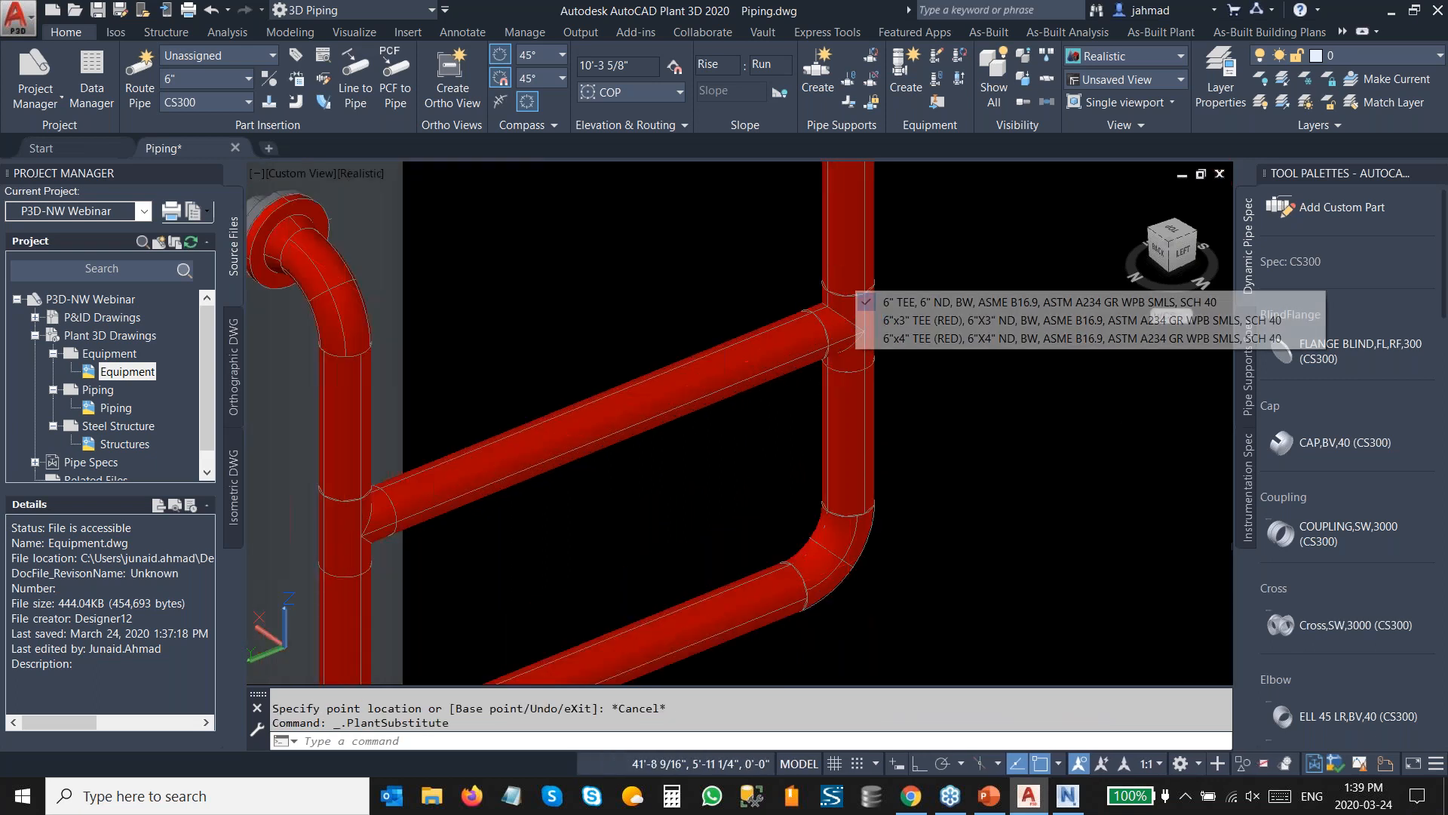
{"action": "left_click", "coordinate": [897, 340]}
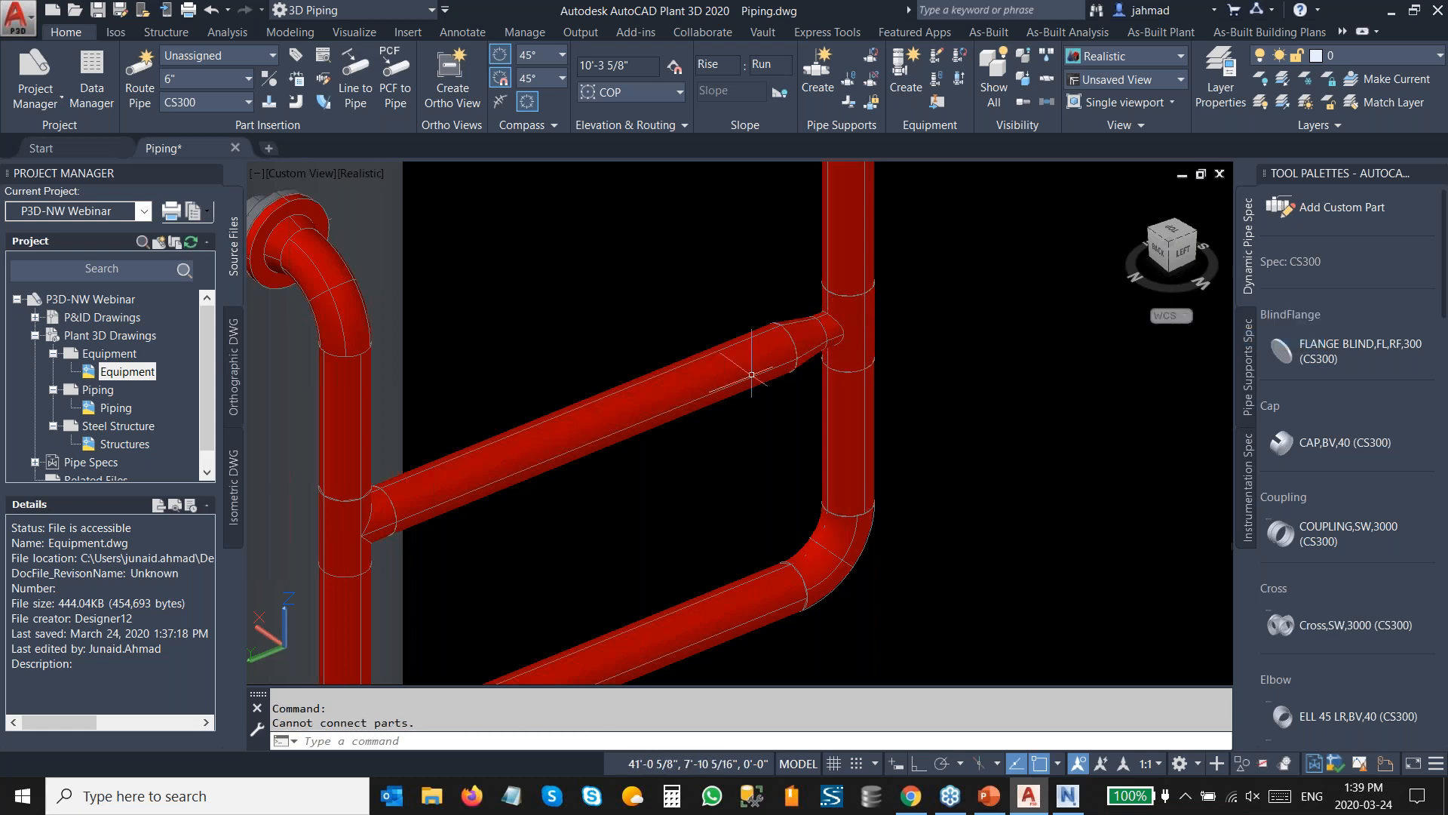
Substitute the tee on the left vertical pipe with a 6"x4" TEE (RED) reducing tee.
{"action": "left_click", "coordinate": [366, 526]}
{"action": "left_click", "coordinate": [370, 488]}
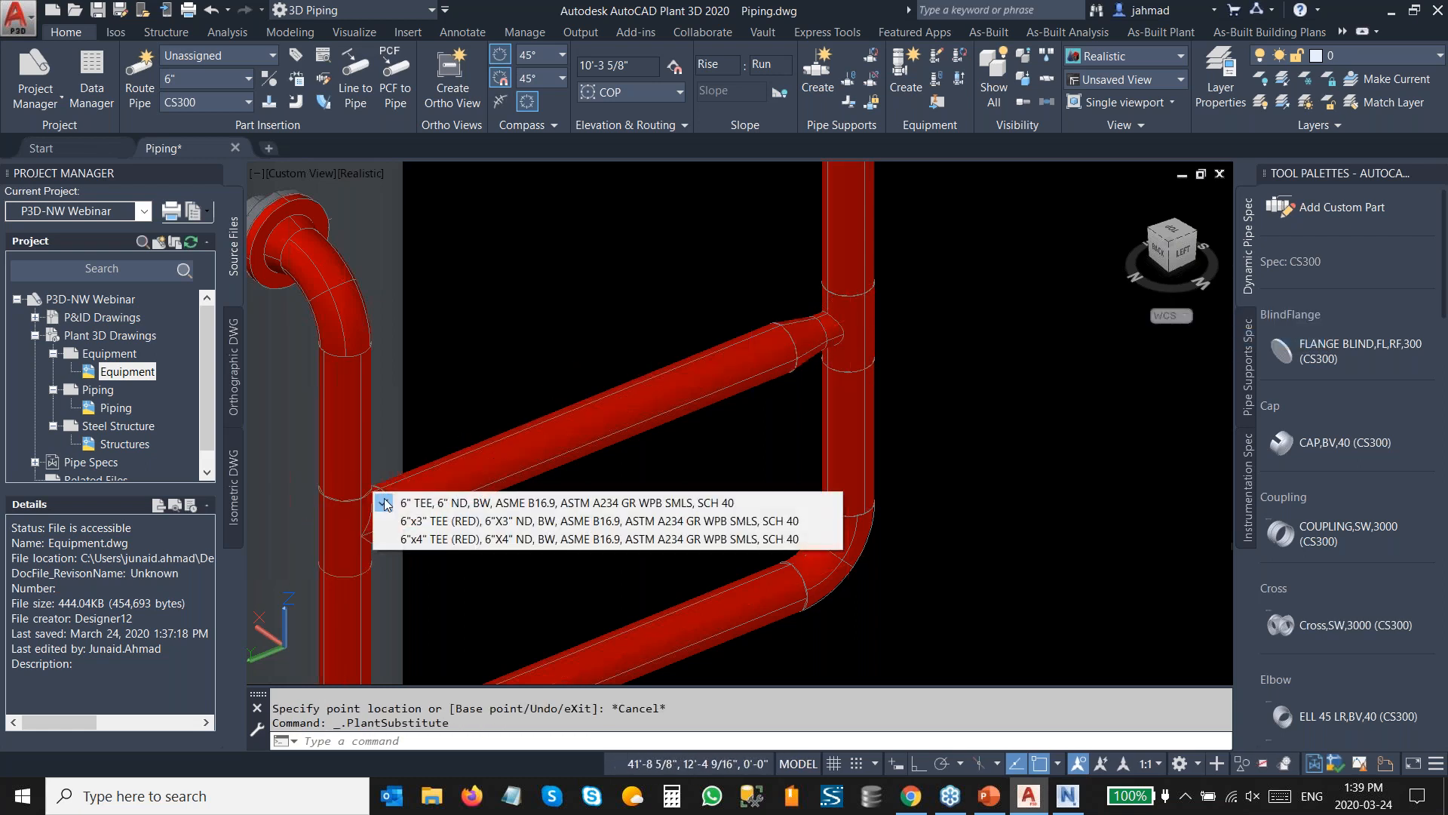
{"action": "left_click", "coordinate": [453, 540]}
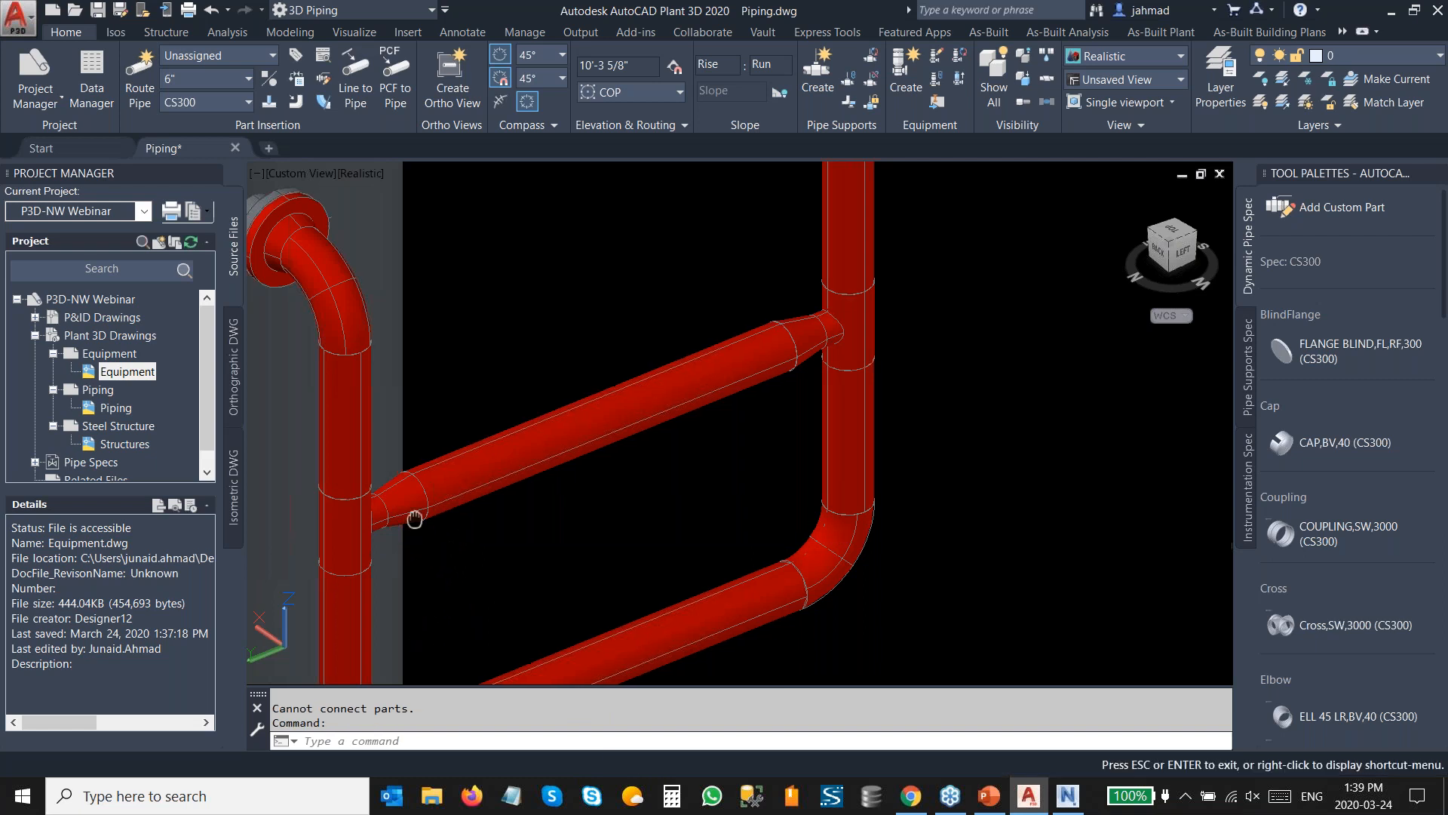
Change the horizontal branch pipe between the two vertical pipes to size 4" in its properties.
{"action": "middle_click_drag", "start_coordinate": [414, 517], "coordinate": [501, 491]}
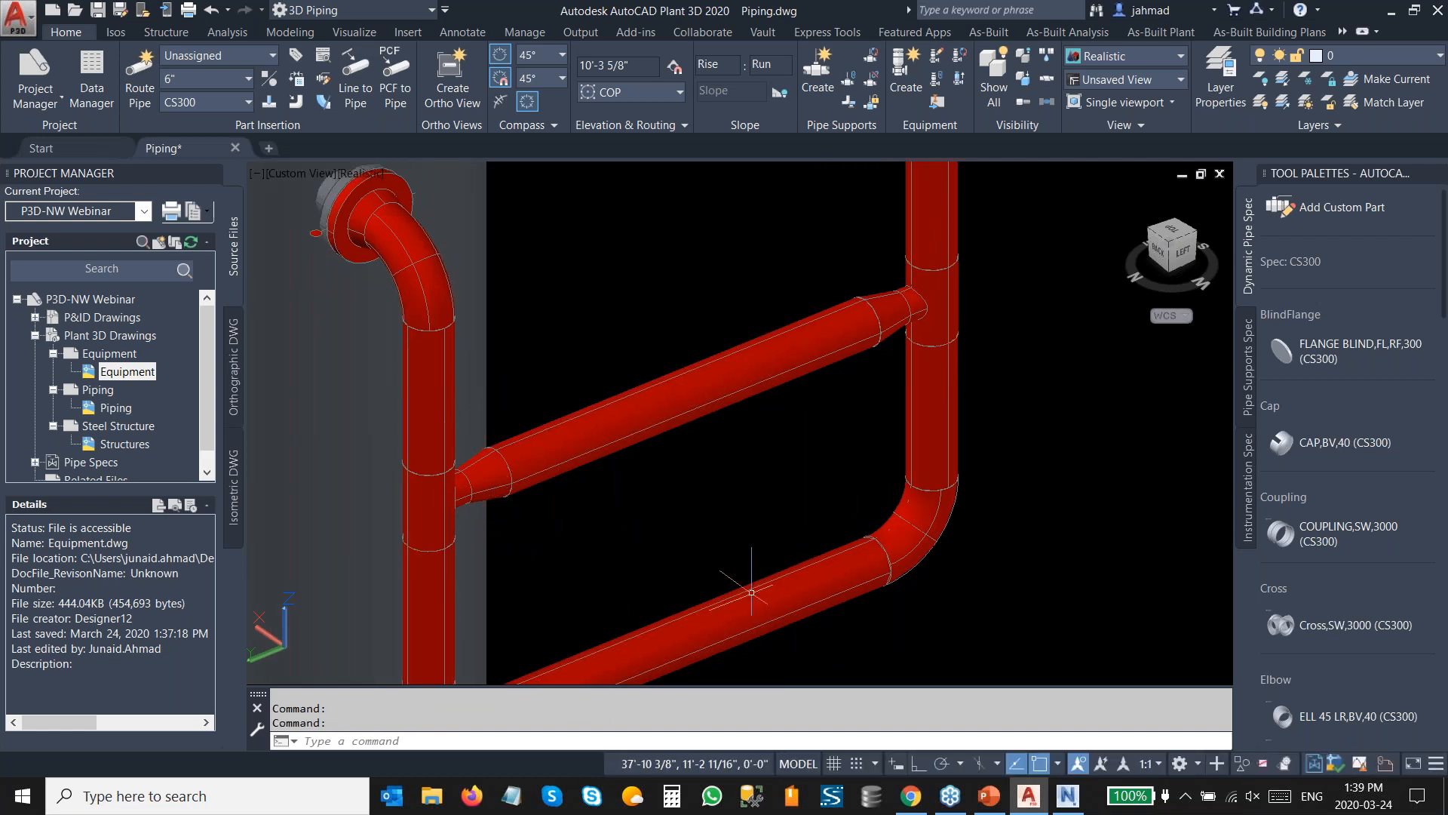
{"action": "scroll", "coordinate": [691, 377], "scroll_direction": "down", "scroll_amount": 3}
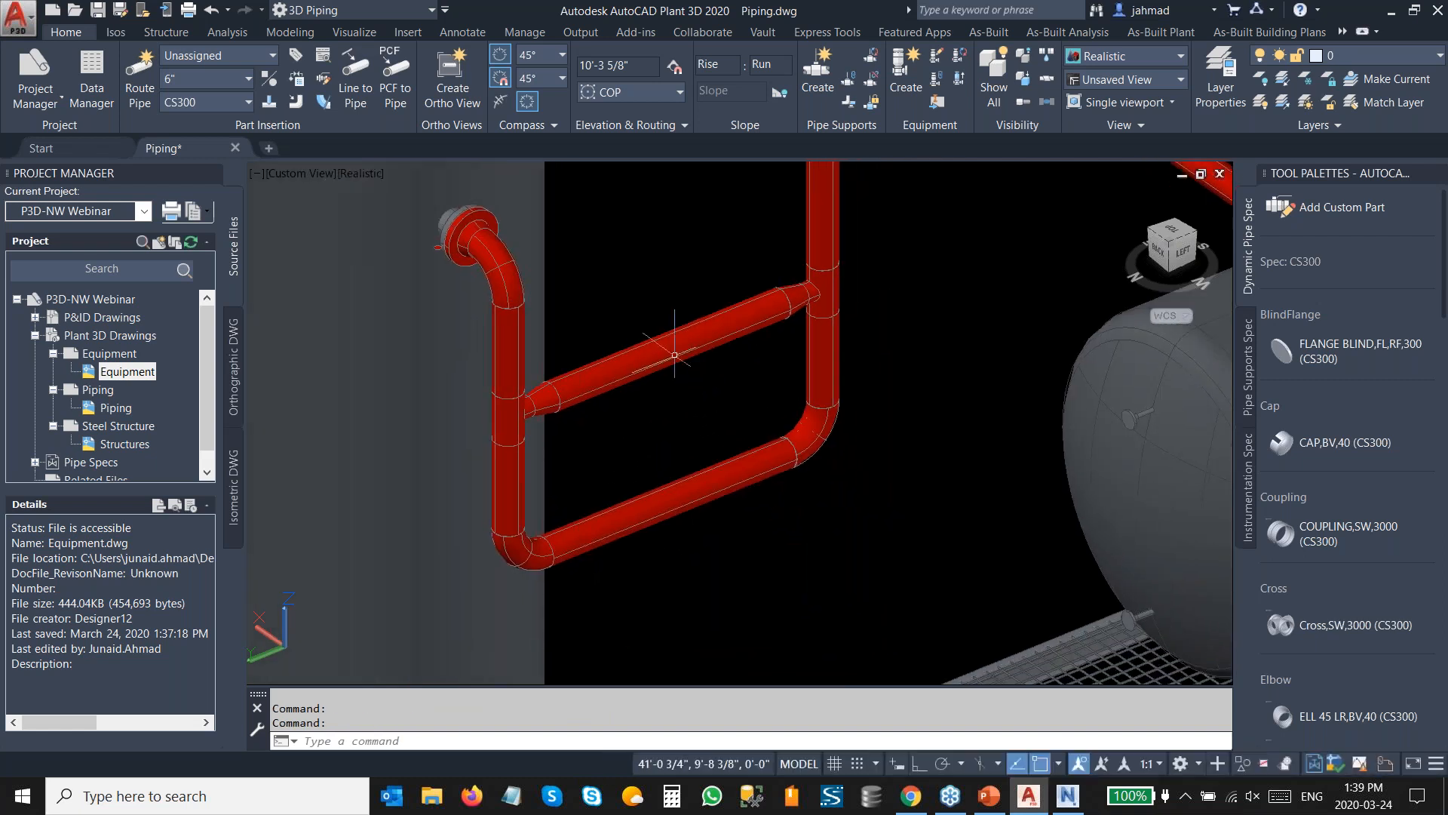
{"action": "left_click", "coordinate": [681, 353]}
{"action": "key", "text": "ctrl+1"}
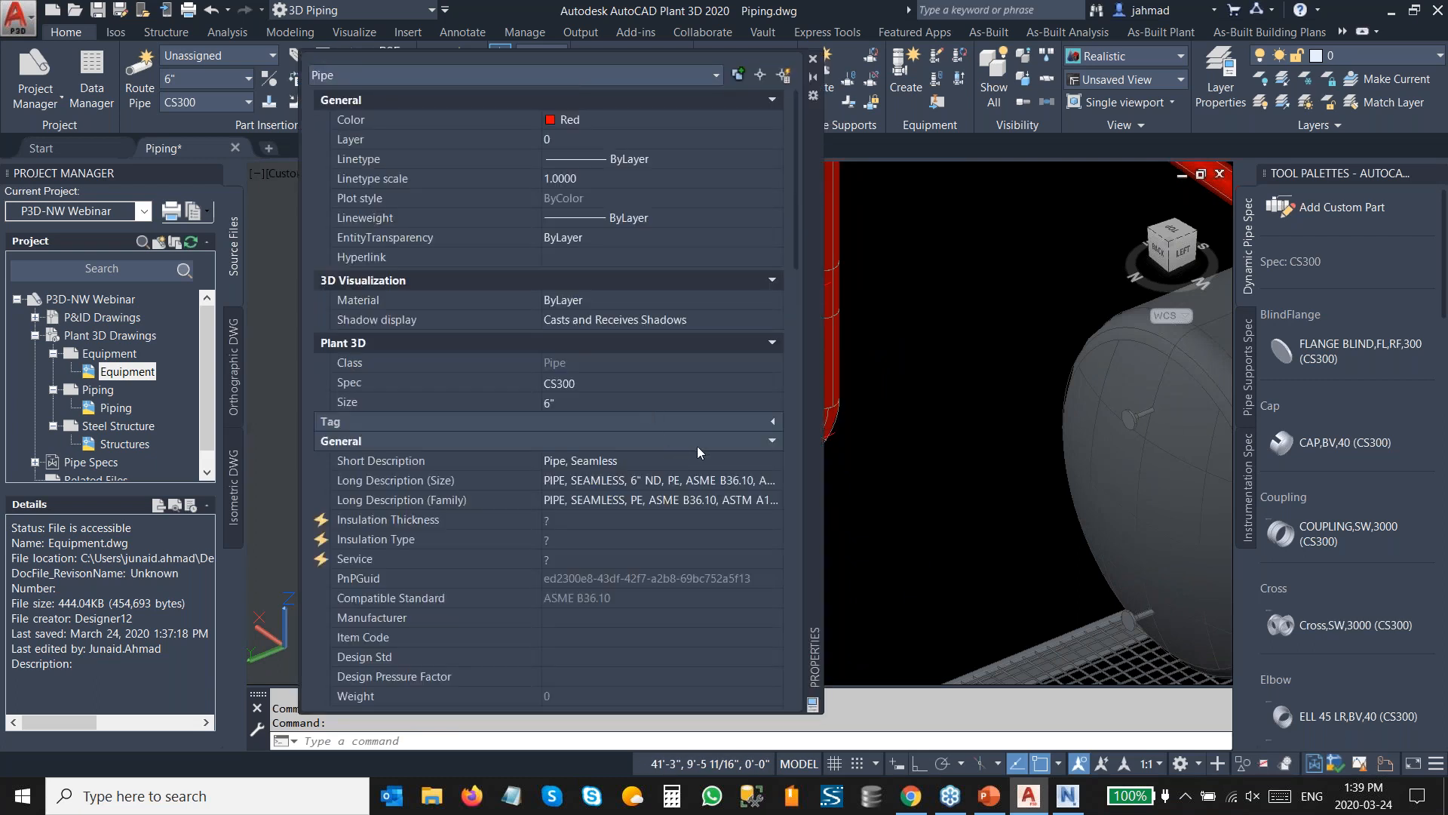
{"action": "left_click", "coordinate": [664, 400]}
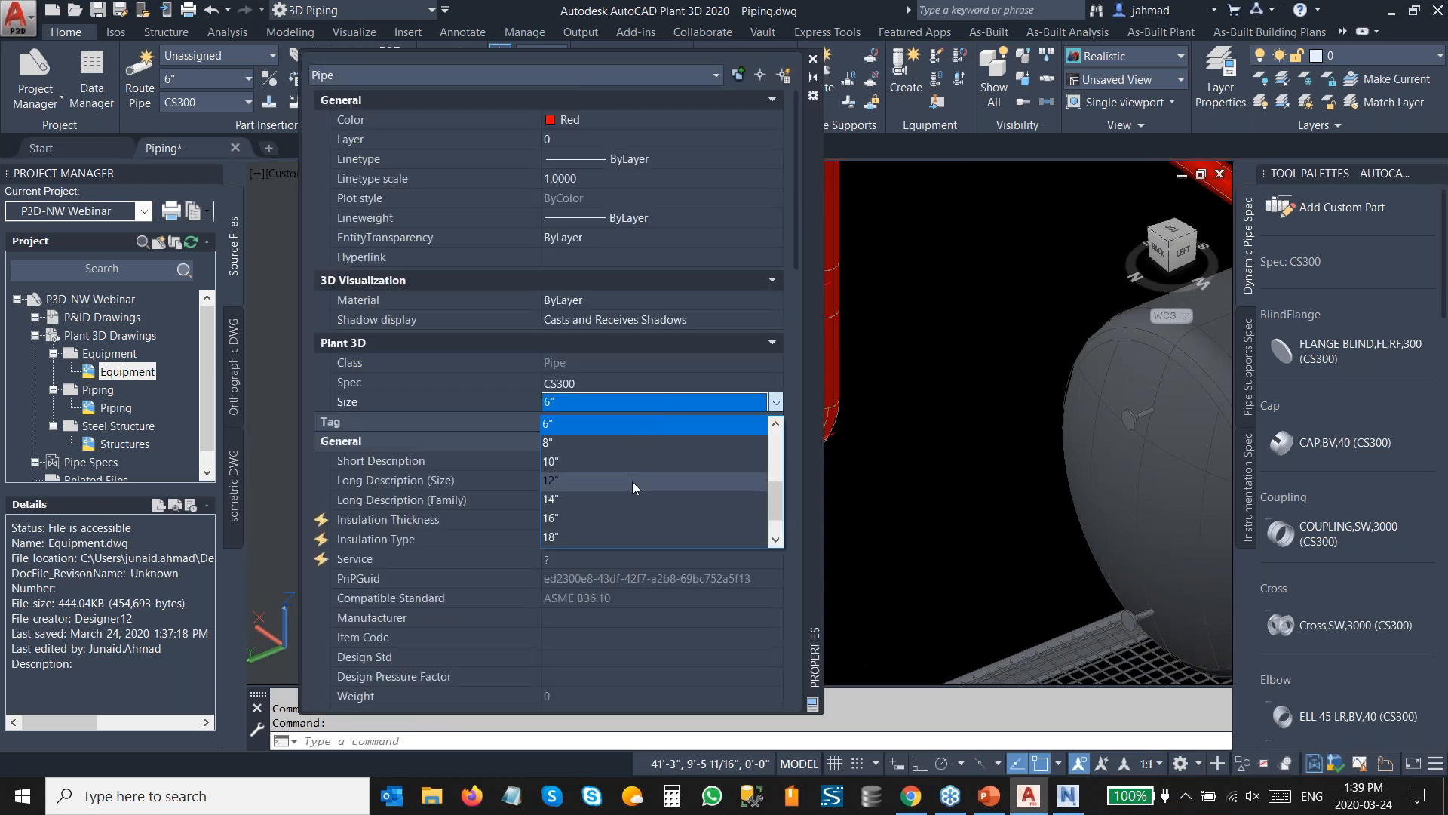
{"action": "left_click", "coordinate": [591, 462]}
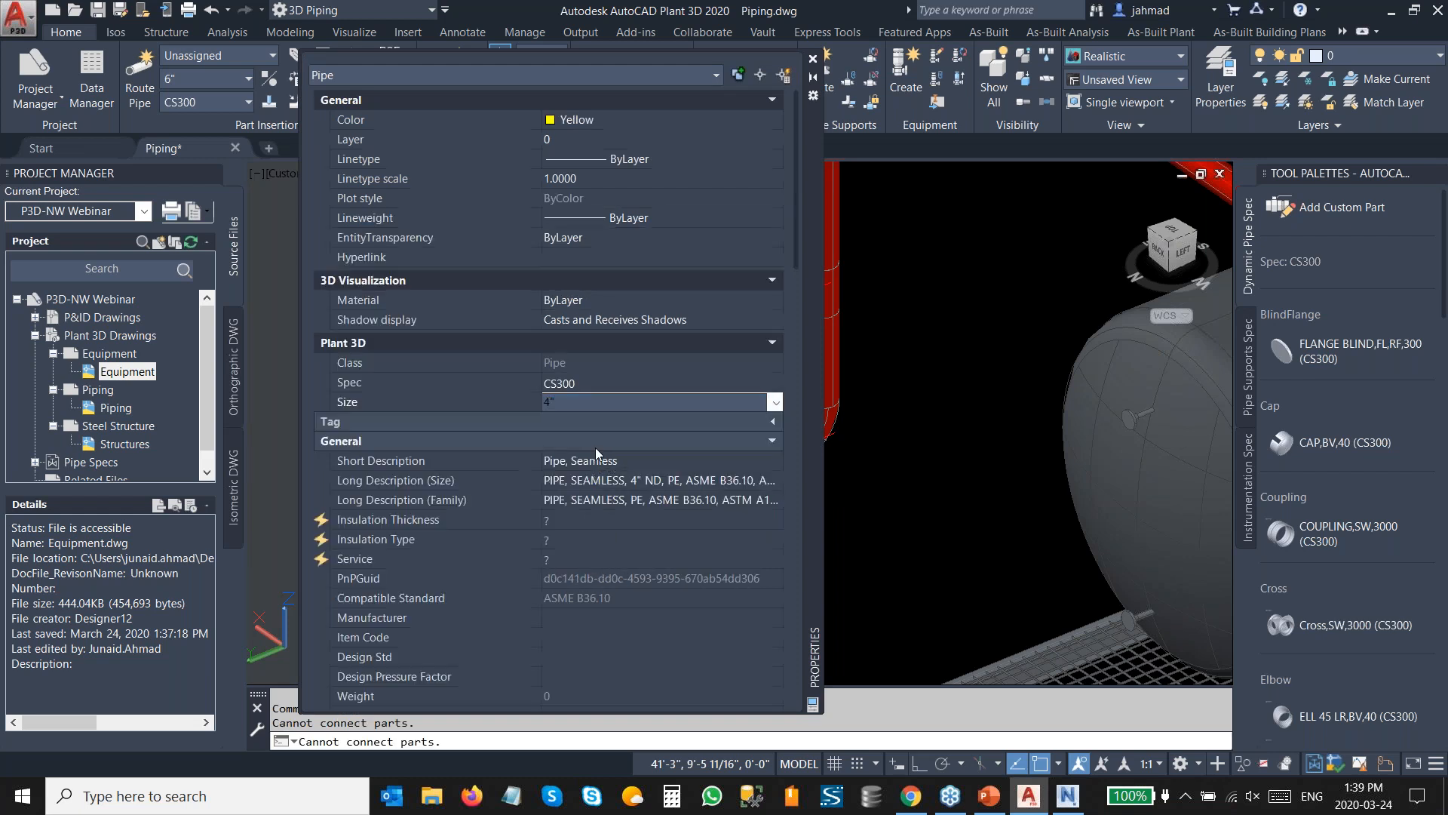
{"action": "left_click", "coordinate": [812, 58]}
{"action": "key", "text": "Escape"}
Insert a Globe Valve,FL,RF,300 (CS300) at the midpoint of the lower horizontal pipe, setting its rotation.
{"action": "middle_click_drag", "start_coordinate": [595, 386], "coordinate": [753, 341]}
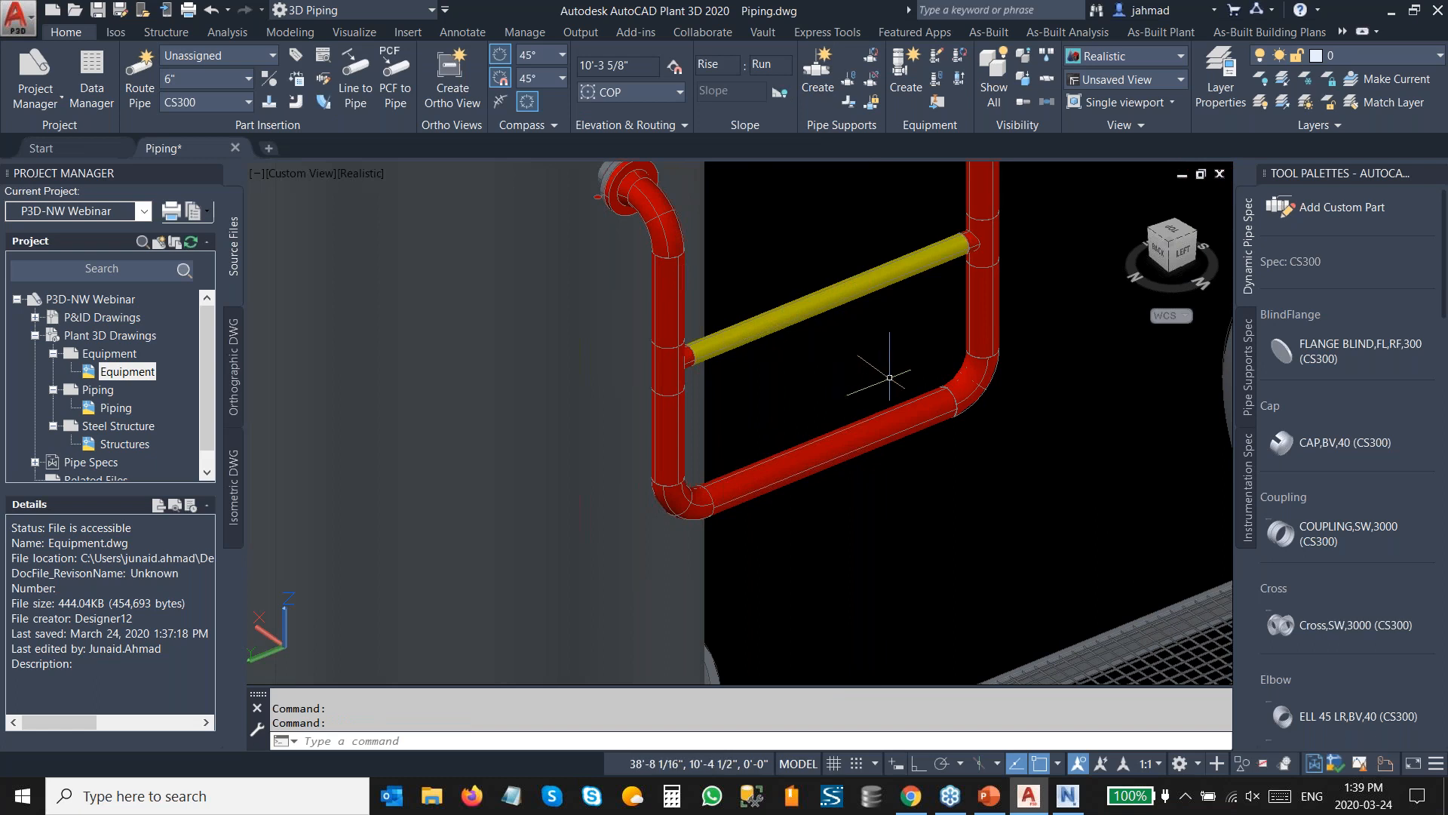
{"action": "scroll", "coordinate": [1323, 383], "scroll_direction": "down", "scroll_amount": 5}
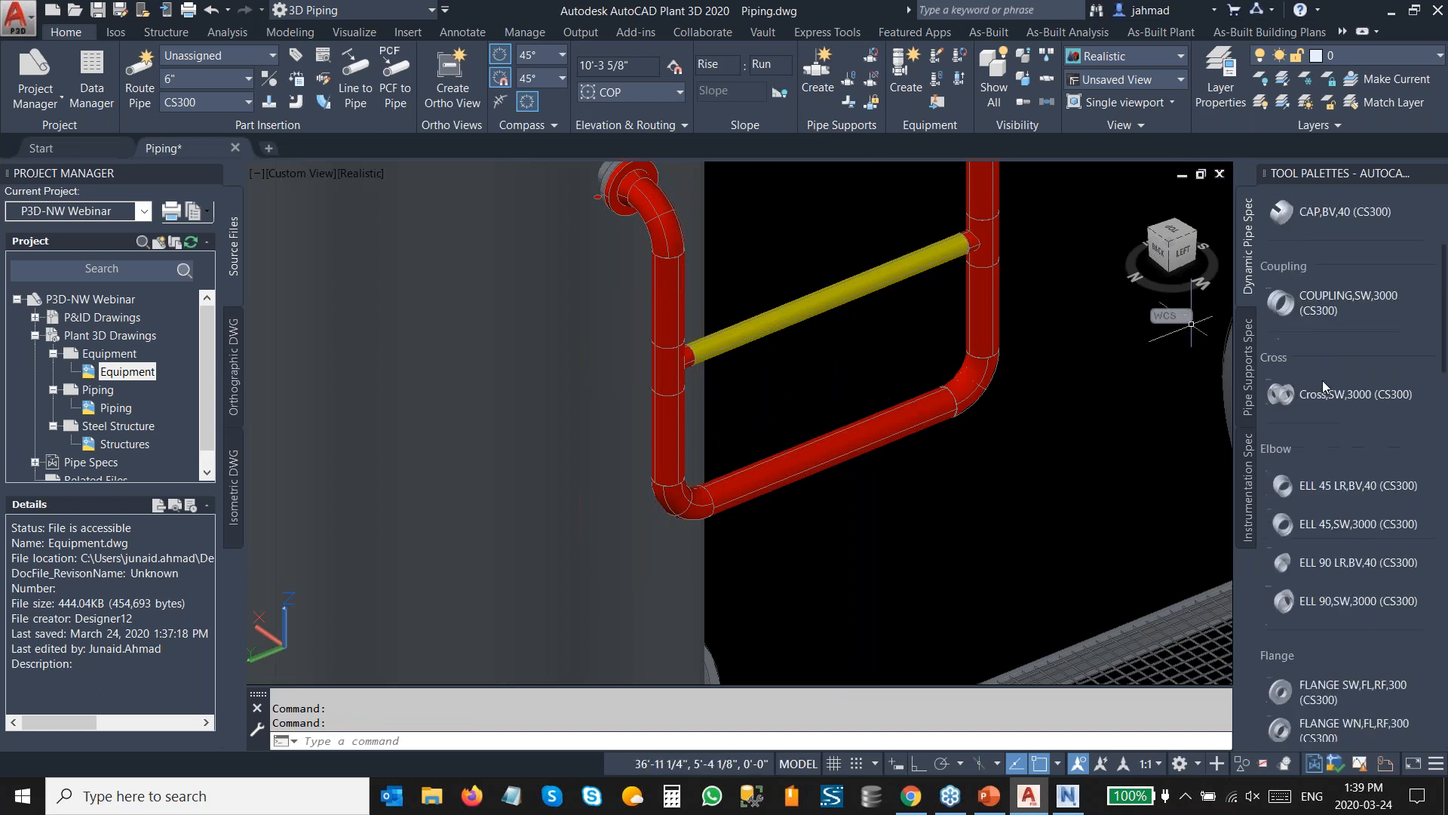
{"action": "scroll", "coordinate": [1323, 380], "scroll_direction": "down", "scroll_amount": 10}
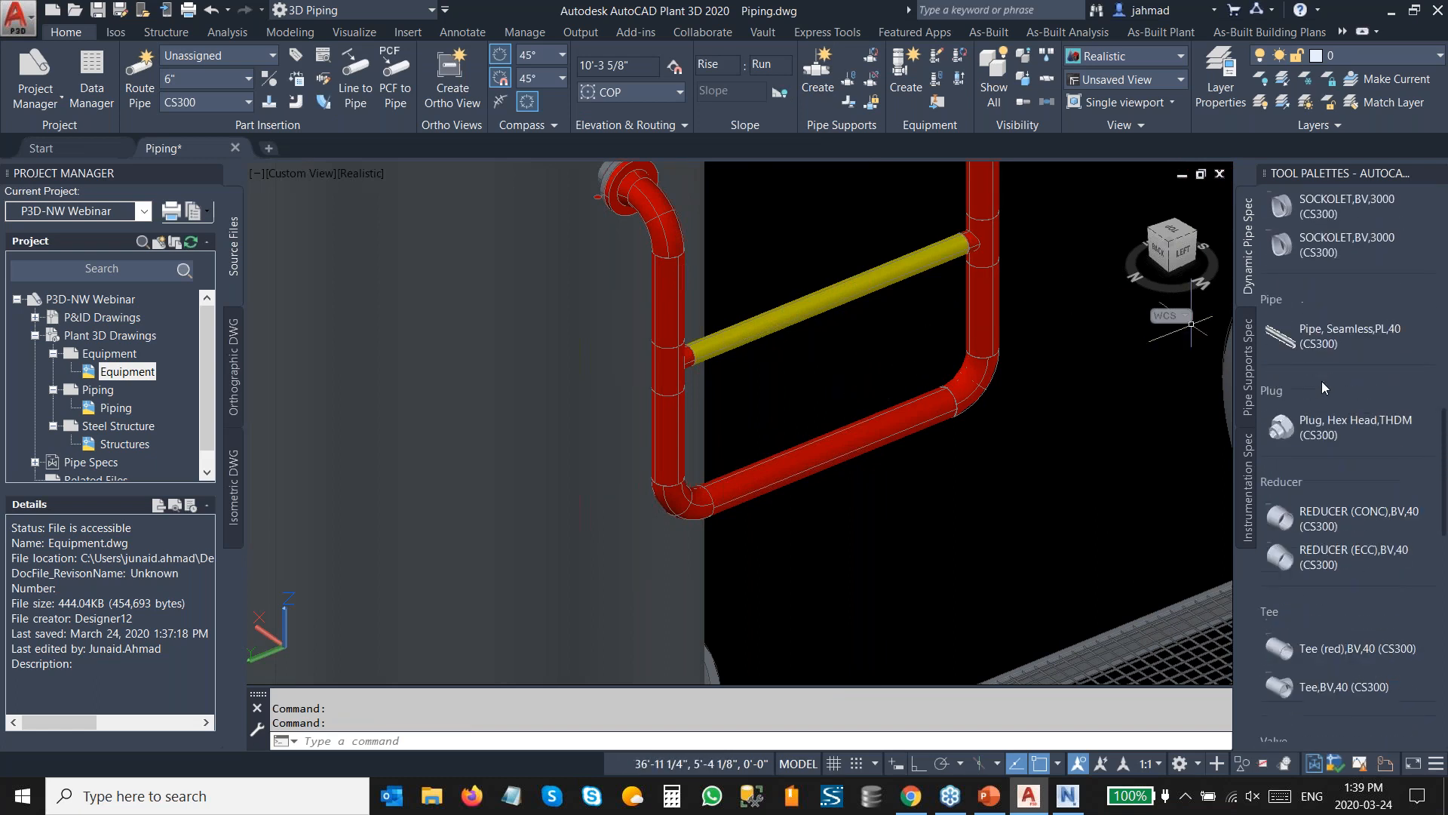
{"action": "scroll", "coordinate": [1322, 381], "scroll_direction": "down", "scroll_amount": 10}
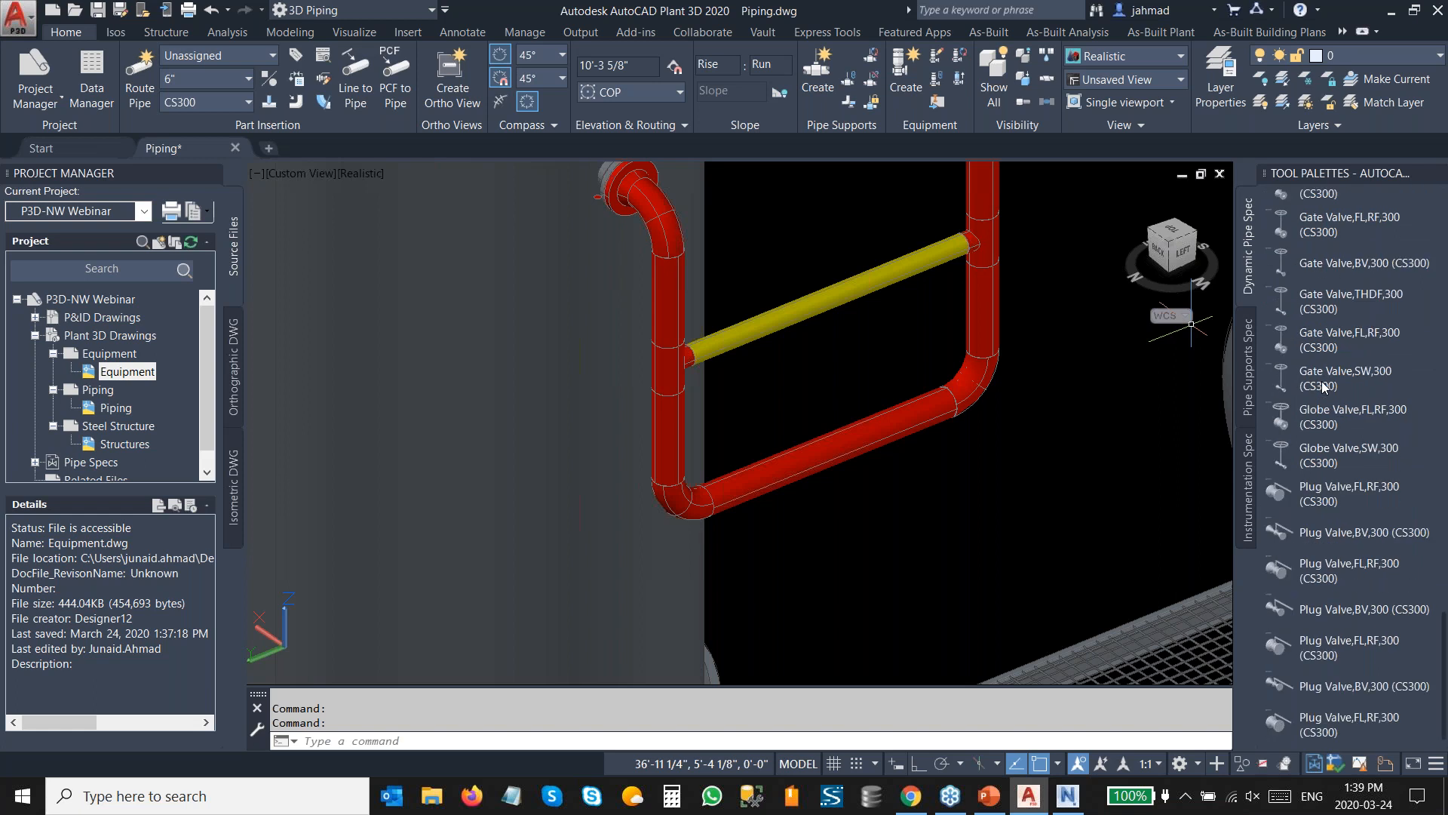
{"action": "left_click", "coordinate": [1328, 417]}
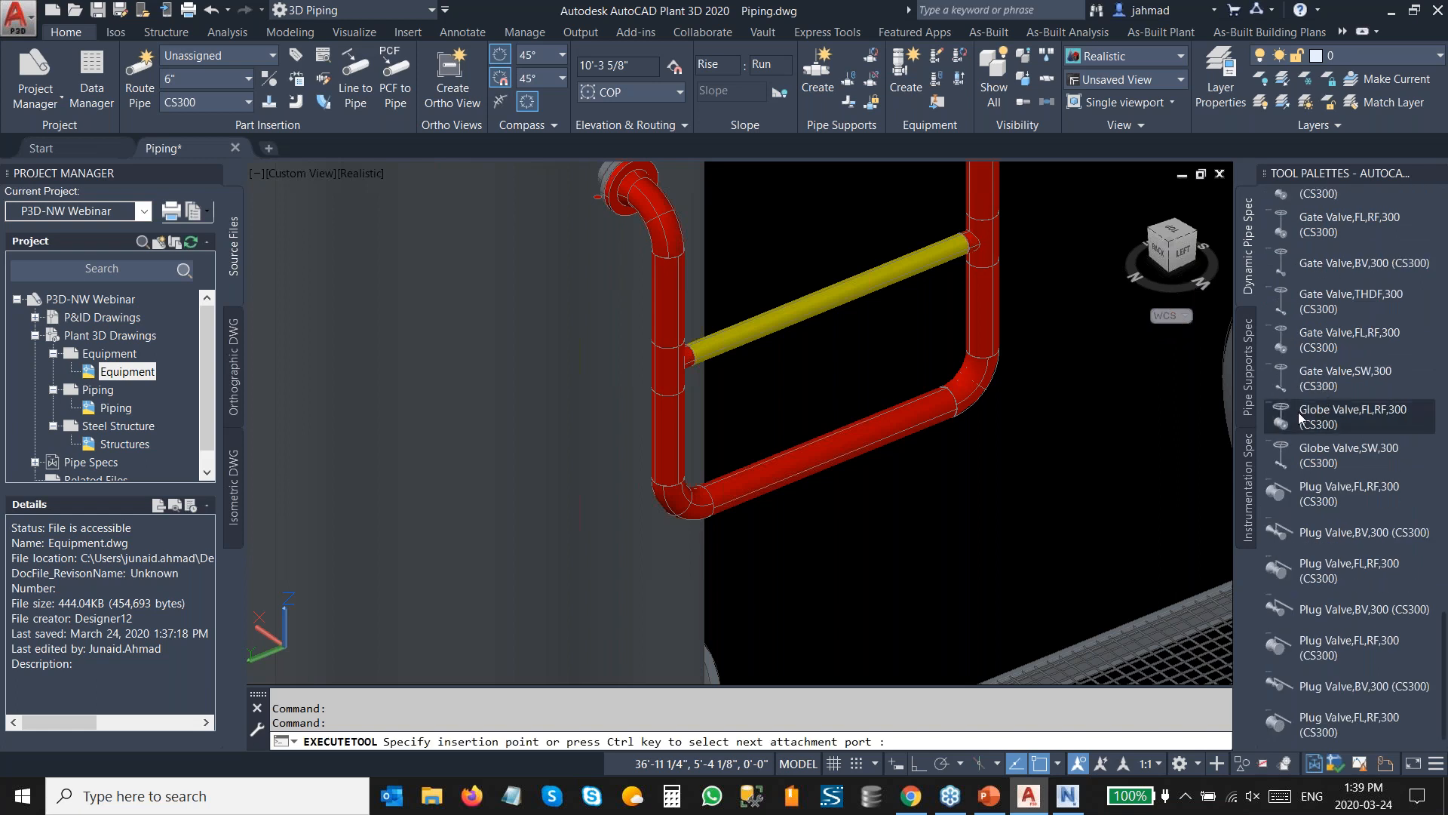
{"action": "left_click", "coordinate": [847, 444]}
{"action": "scroll", "coordinate": [830, 451], "scroll_direction": "up", "scroll_amount": 2}
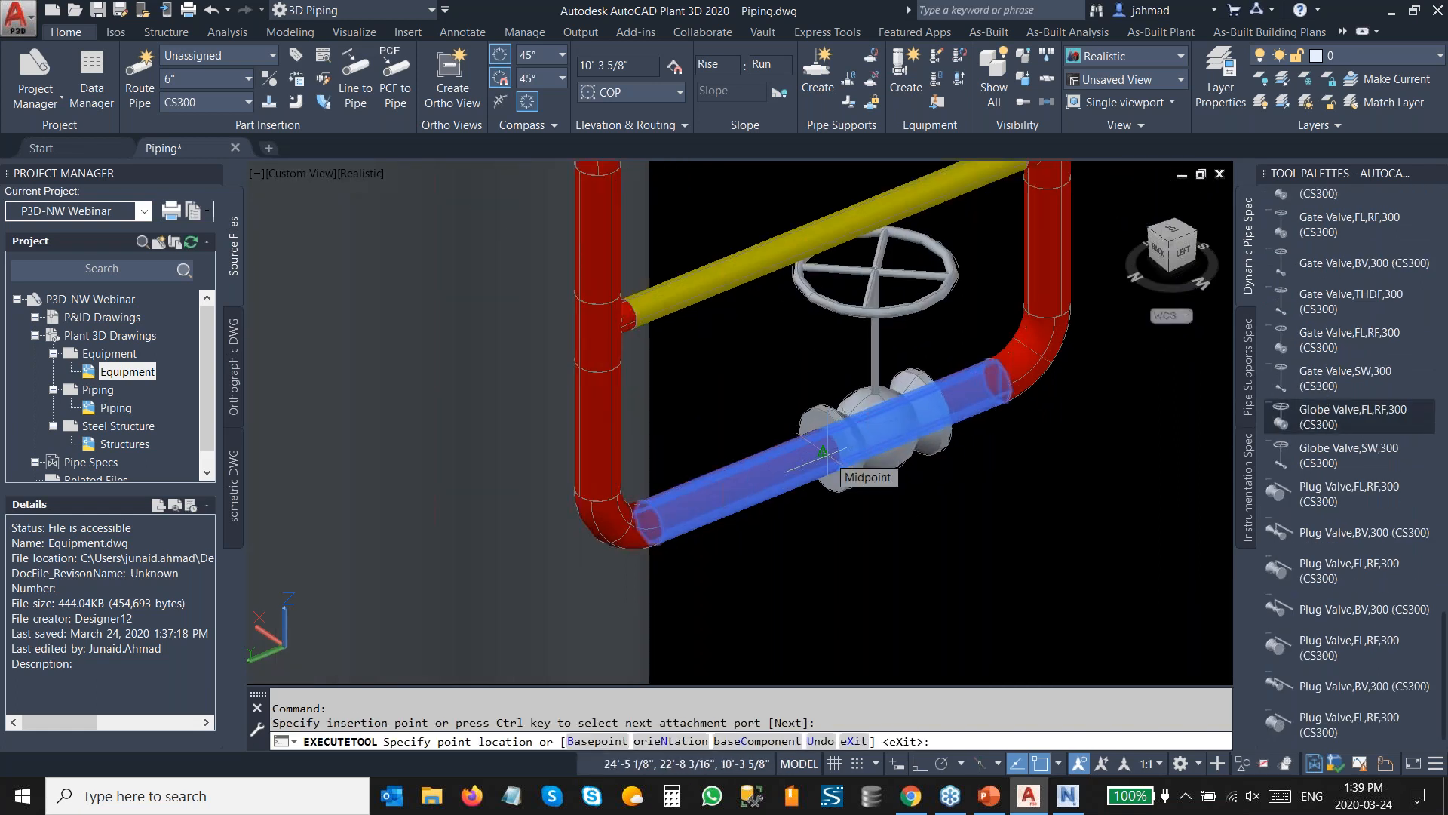
{"action": "type", "text": "b"}
{"action": "key", "text": "Return"}
{"action": "type", "text": "b"}
{"action": "key", "text": "Return"}
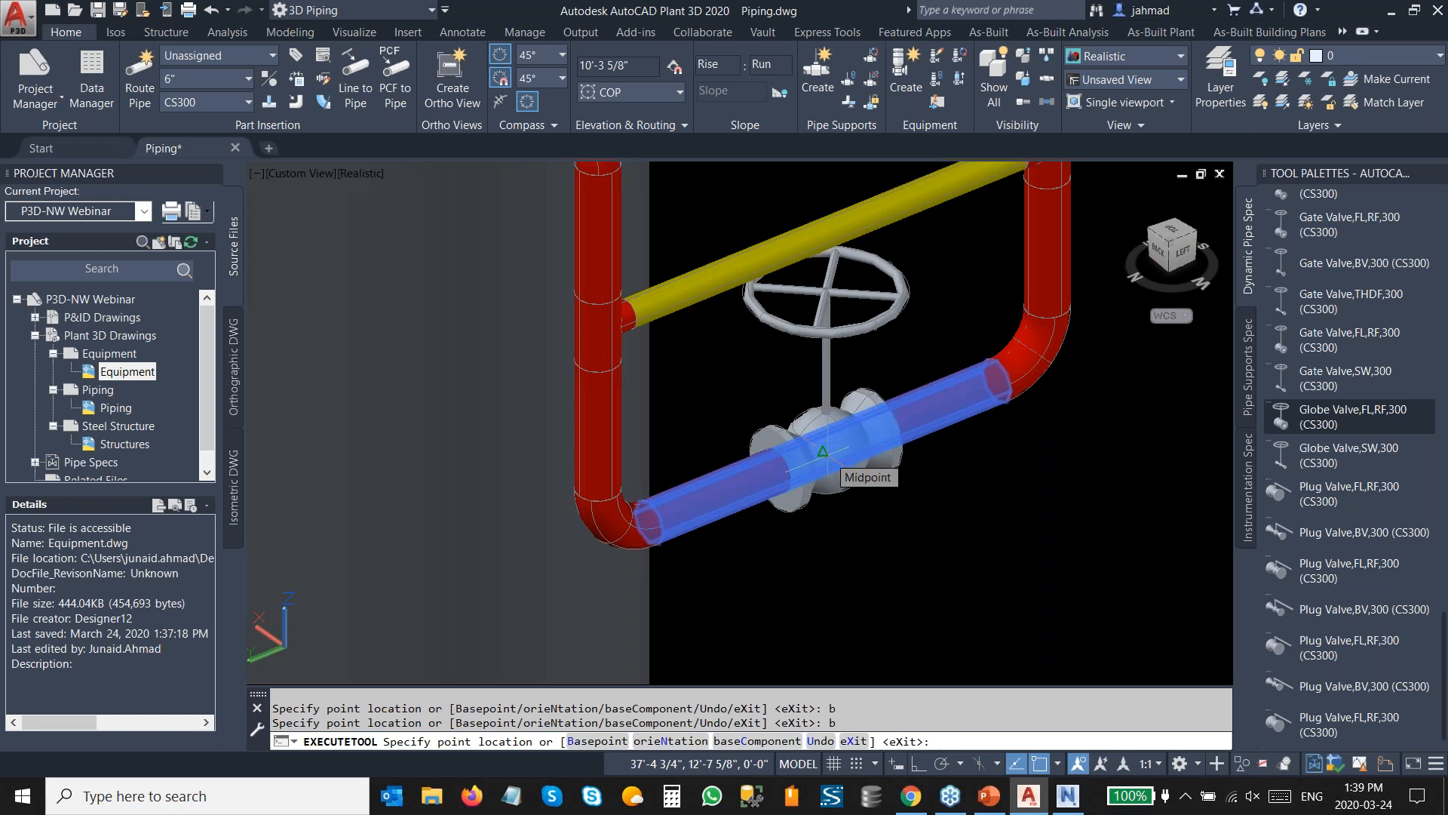
{"action": "left_click", "coordinate": [823, 452]}
{"action": "left_click", "coordinate": [1010, 590]}
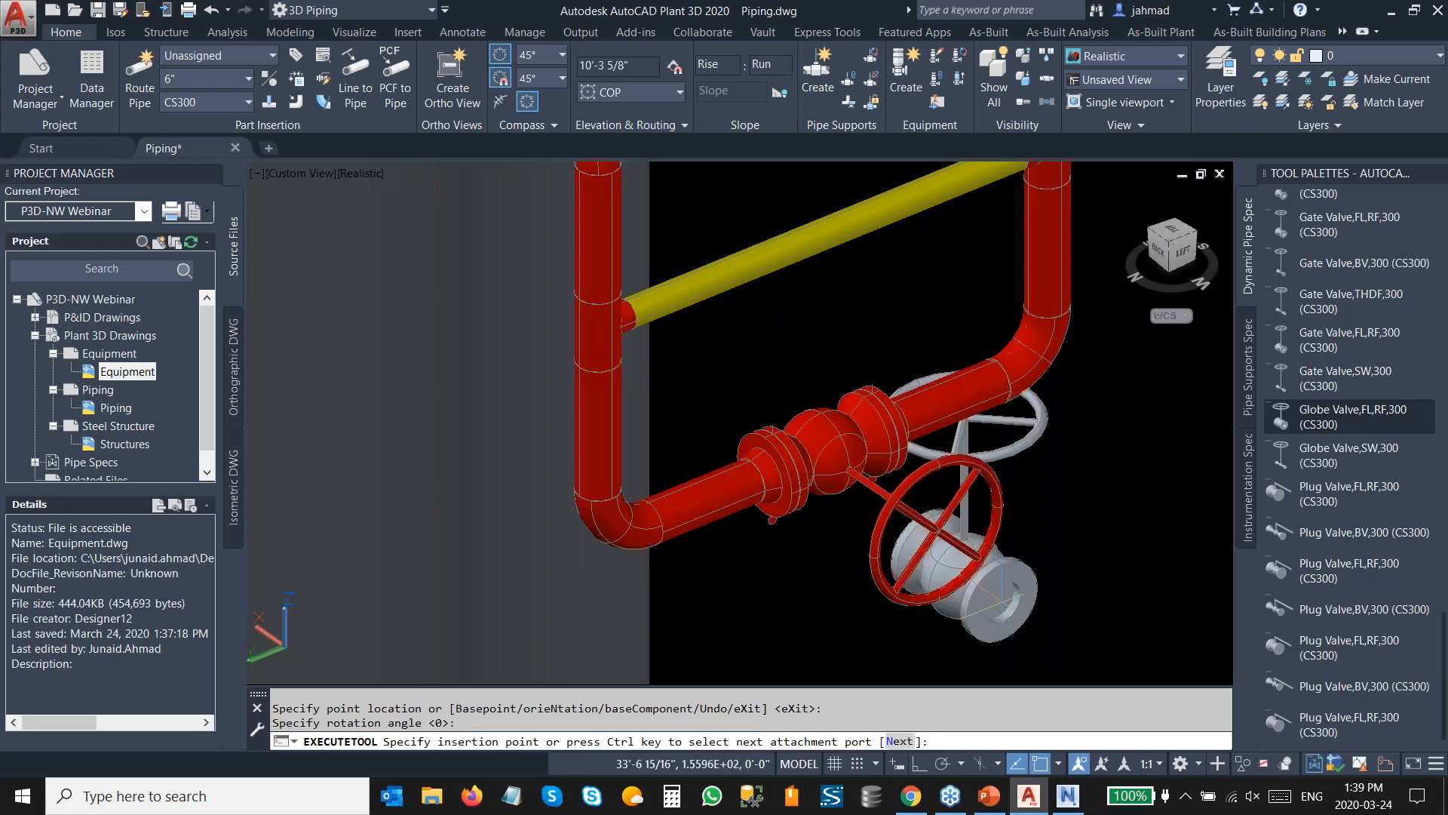
Insert another globe valve at the midpoint of the 4" branch pipe with rotation 0.
{"action": "mouse_move", "coordinate": [1062, 452]}
{"action": "middle_mouse_down"}
{"action": "mouse_move", "coordinate": [940, 562]}
{"action": "mouse_move", "coordinate": [1051, 463]}
{"action": "middle_mouse_up"}
{"action": "left_click", "coordinate": [688, 351]}
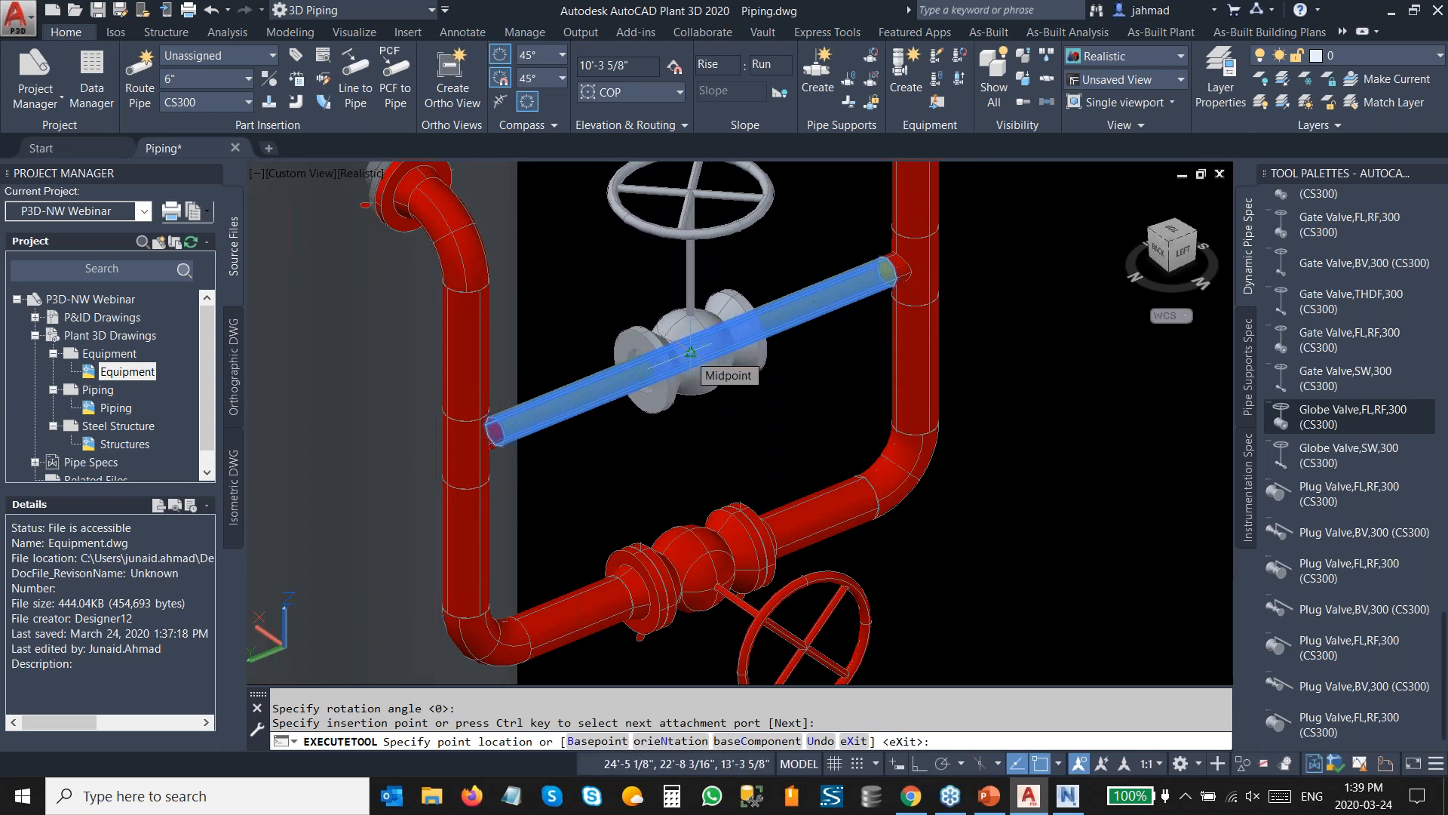
{"action": "left_click", "coordinate": [690, 351]}
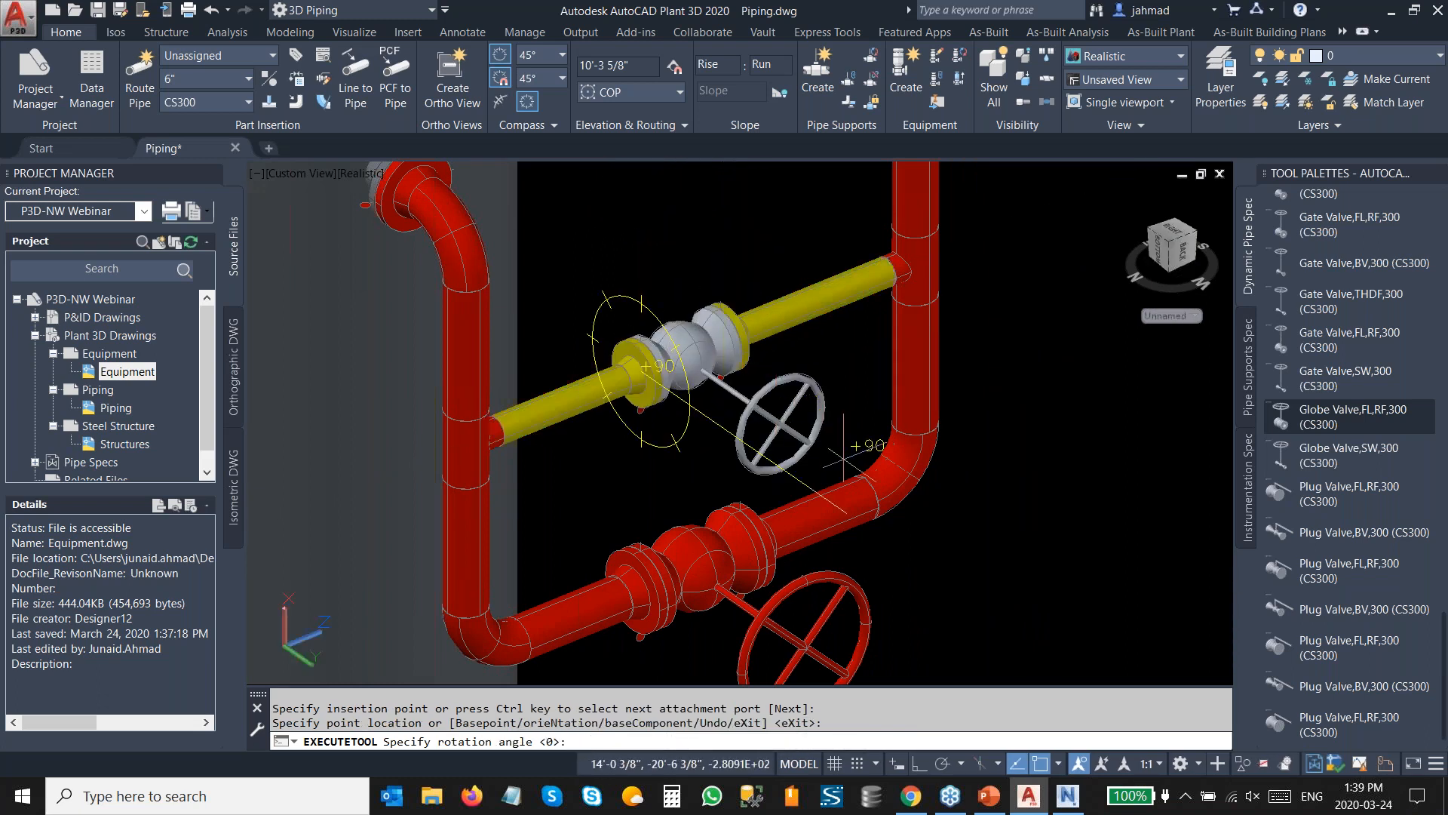
{"action": "key", "text": "Return"}
{"action": "key", "text": "Escape"}
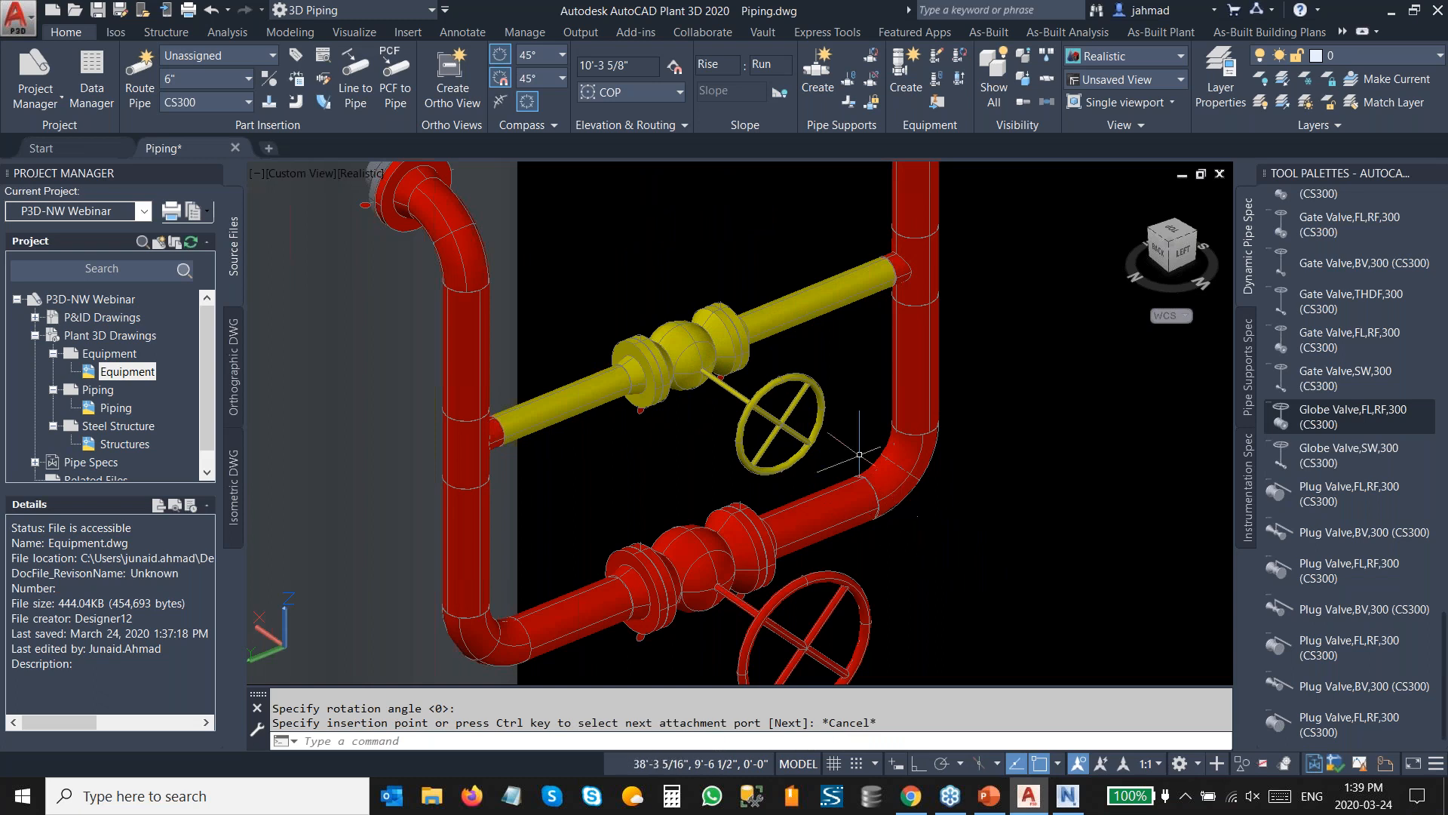
Insert a Gate Valve,BV,300 (CS300) into the right vertical pipe just above its bottom elbow.
{"action": "scroll", "coordinate": [632, 289], "scroll_direction": "down", "scroll_amount": 2}
{"action": "middle_click_drag", "start_coordinate": [617, 291], "coordinate": [672, 340]}
{"action": "scroll", "coordinate": [1364, 390], "scroll_direction": "up", "scroll_amount": 1}
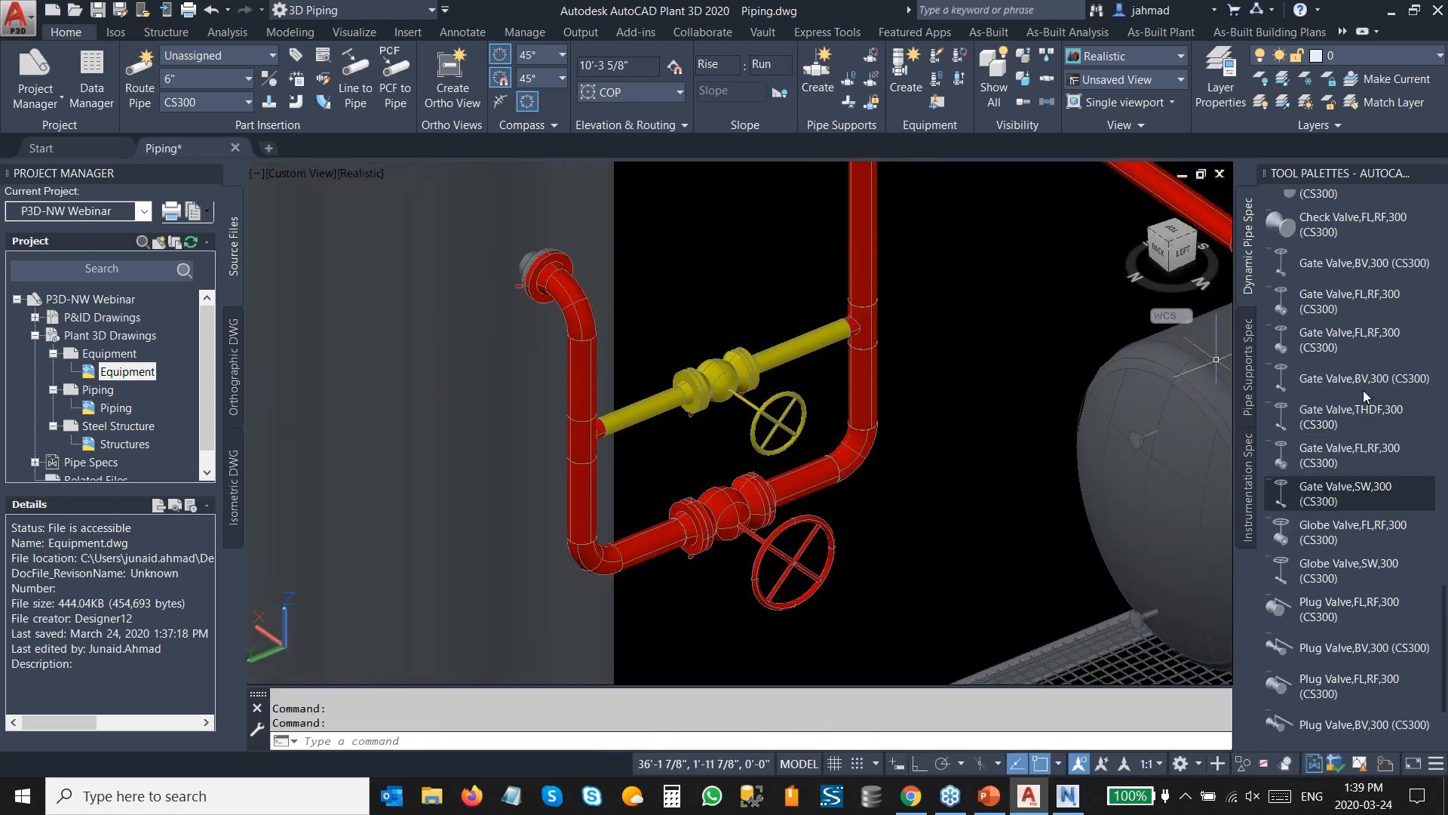
{"action": "left_click", "coordinate": [1310, 269]}
{"action": "scroll", "coordinate": [937, 414], "scroll_direction": "up", "scroll_amount": 2}
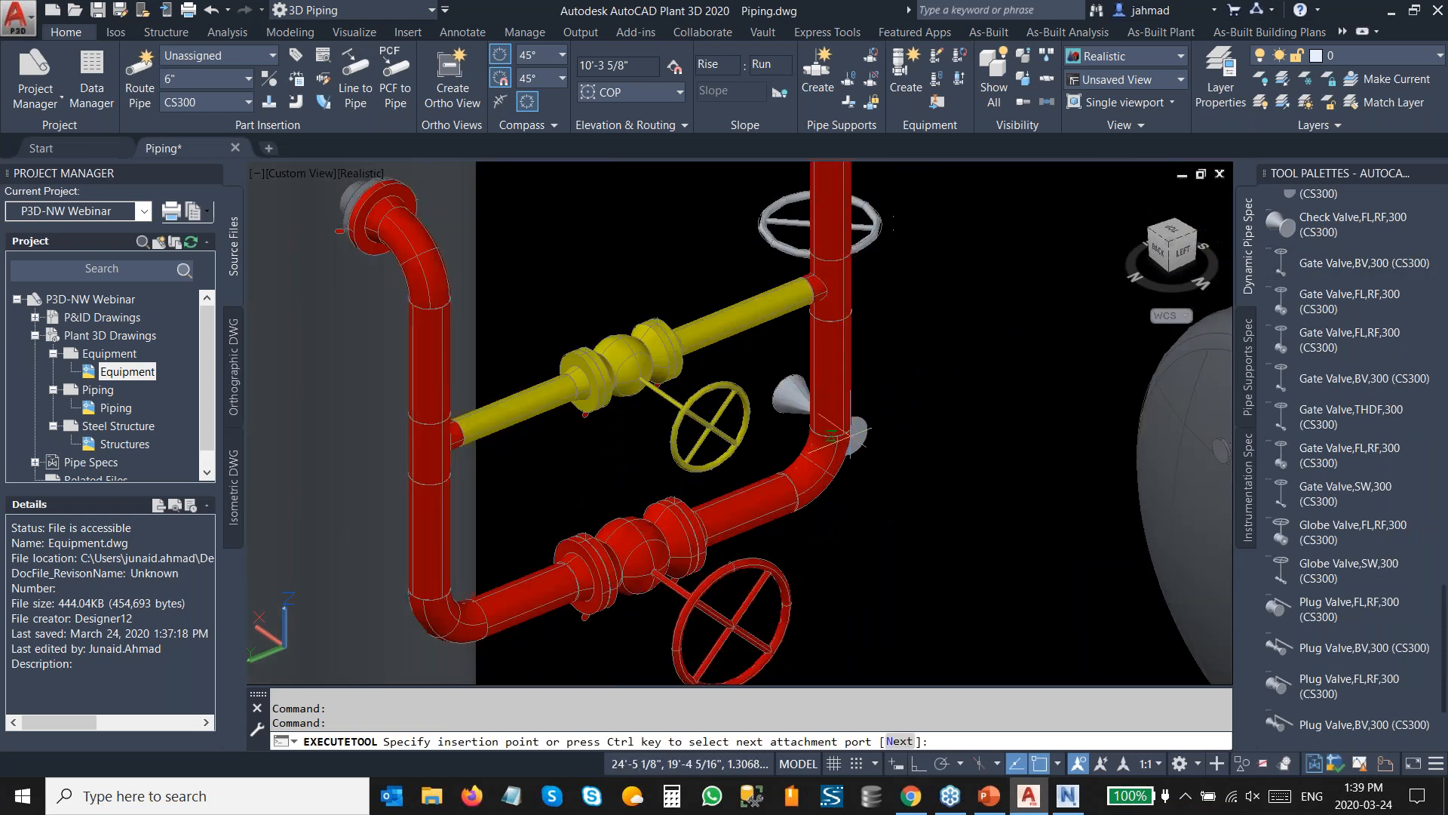
{"action": "left_click", "coordinate": [835, 425]}
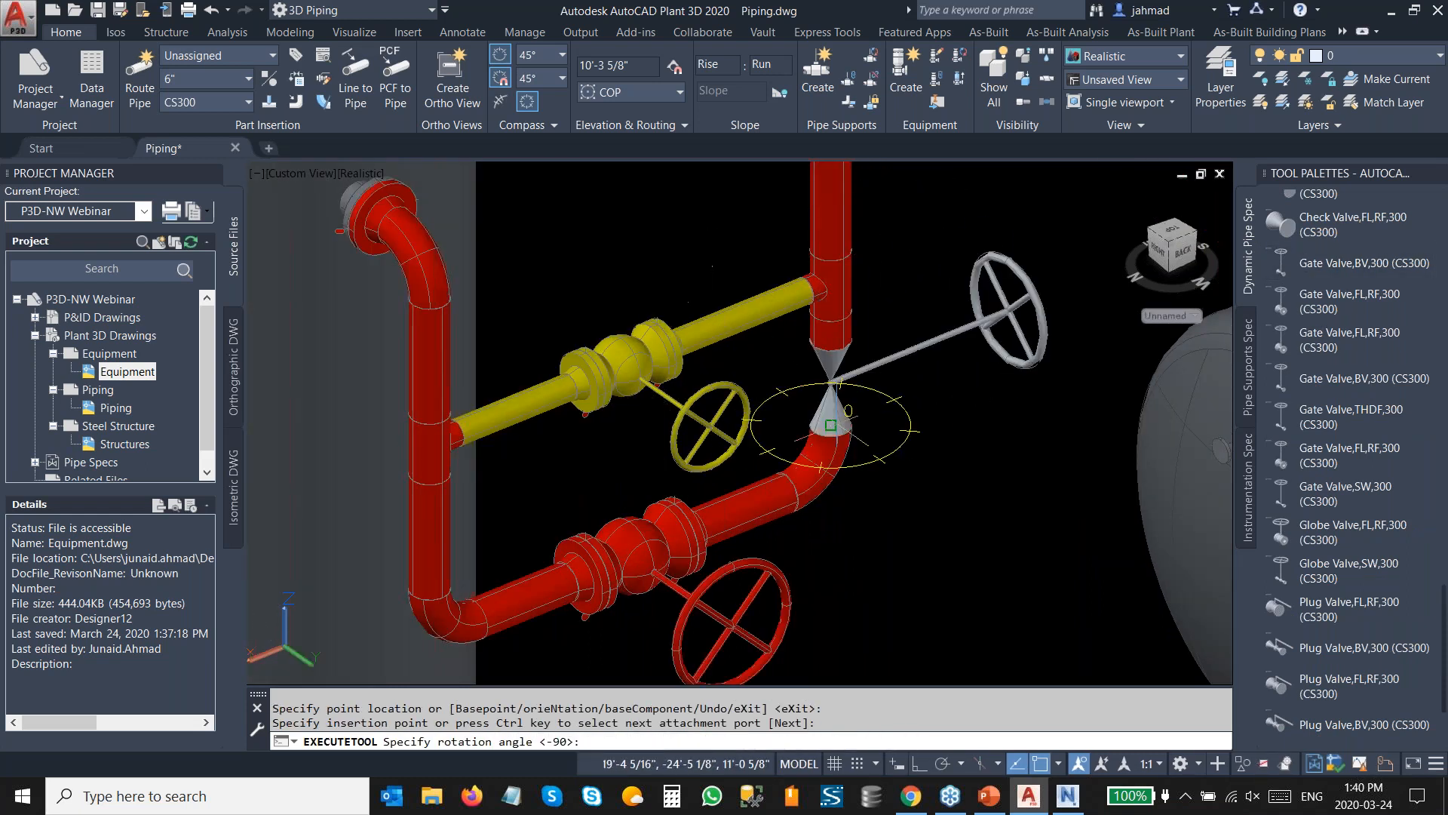
{"action": "left_click", "coordinate": [968, 515]}
Insert a second gate valve into the left vertical pipe near its bottom elbow.
{"action": "scroll", "coordinate": [1013, 385], "scroll_direction": "down", "scroll_amount": 2}
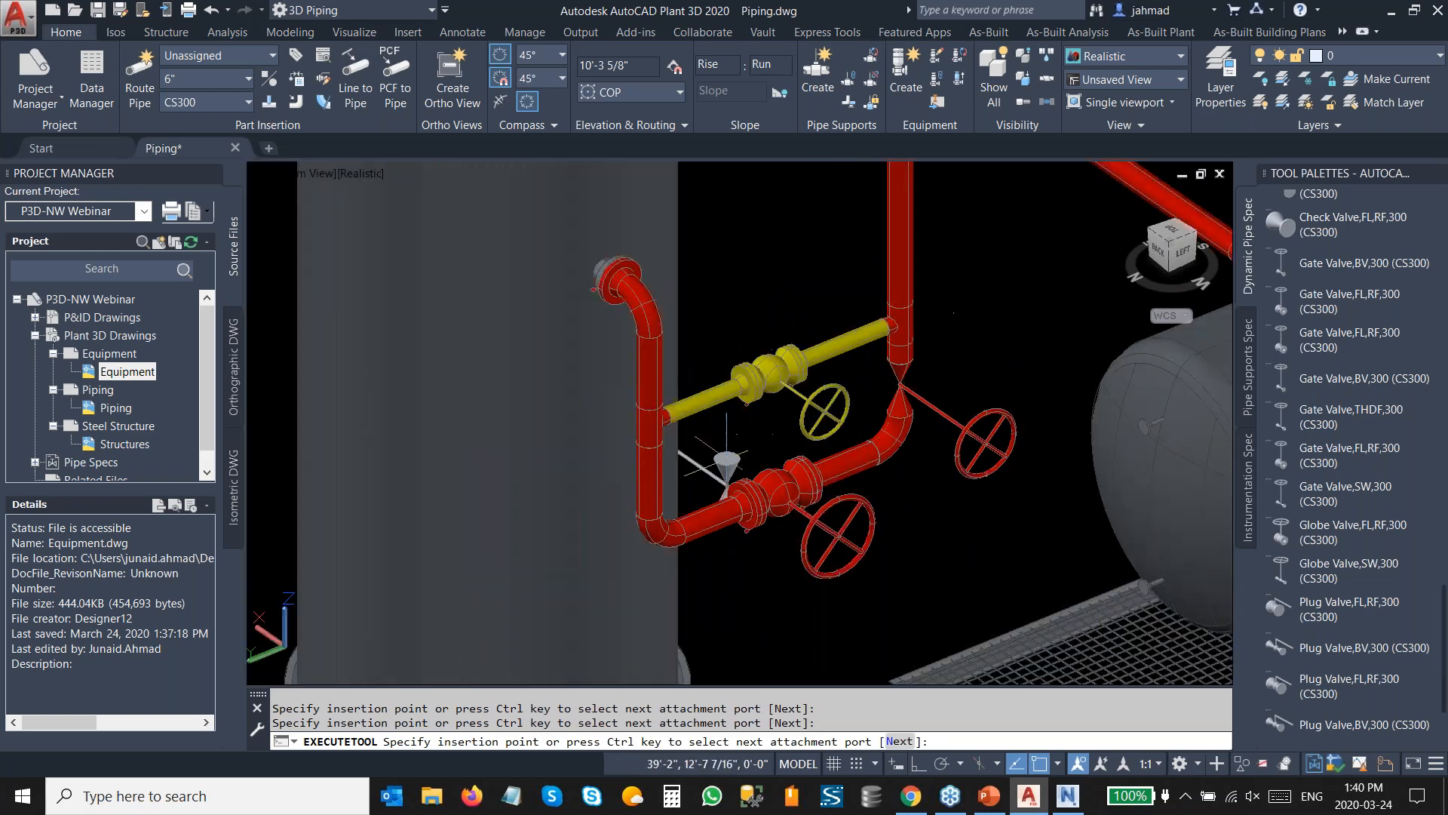
{"action": "scroll", "coordinate": [649, 513], "scroll_direction": "up", "scroll_amount": 2}
{"action": "left_click", "coordinate": [653, 513]}
{"action": "left_click", "coordinate": [844, 611]}
{"action": "key", "text": "Escape"}
Navigate the view to the pumps beside the column and inspect the first pump's top nozzle.
{"action": "scroll", "coordinate": [843, 611], "scroll_direction": "down", "scroll_amount": 3}
{"action": "scroll", "coordinate": [892, 469], "scroll_direction": "down", "scroll_amount": 2}
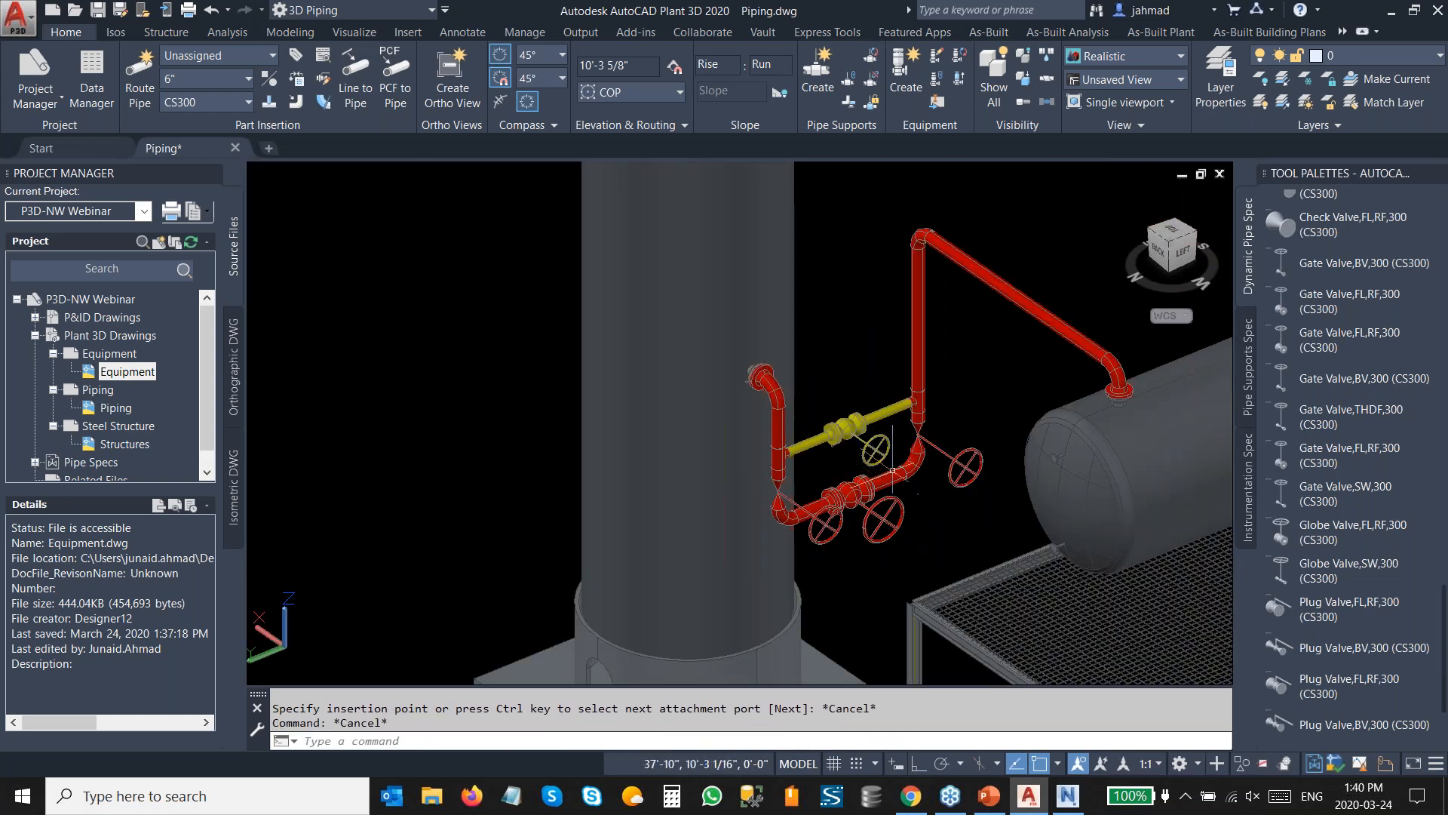
{"action": "middle_click_drag", "start_coordinate": [931, 445], "coordinate": [701, 450], "text": "shift"}
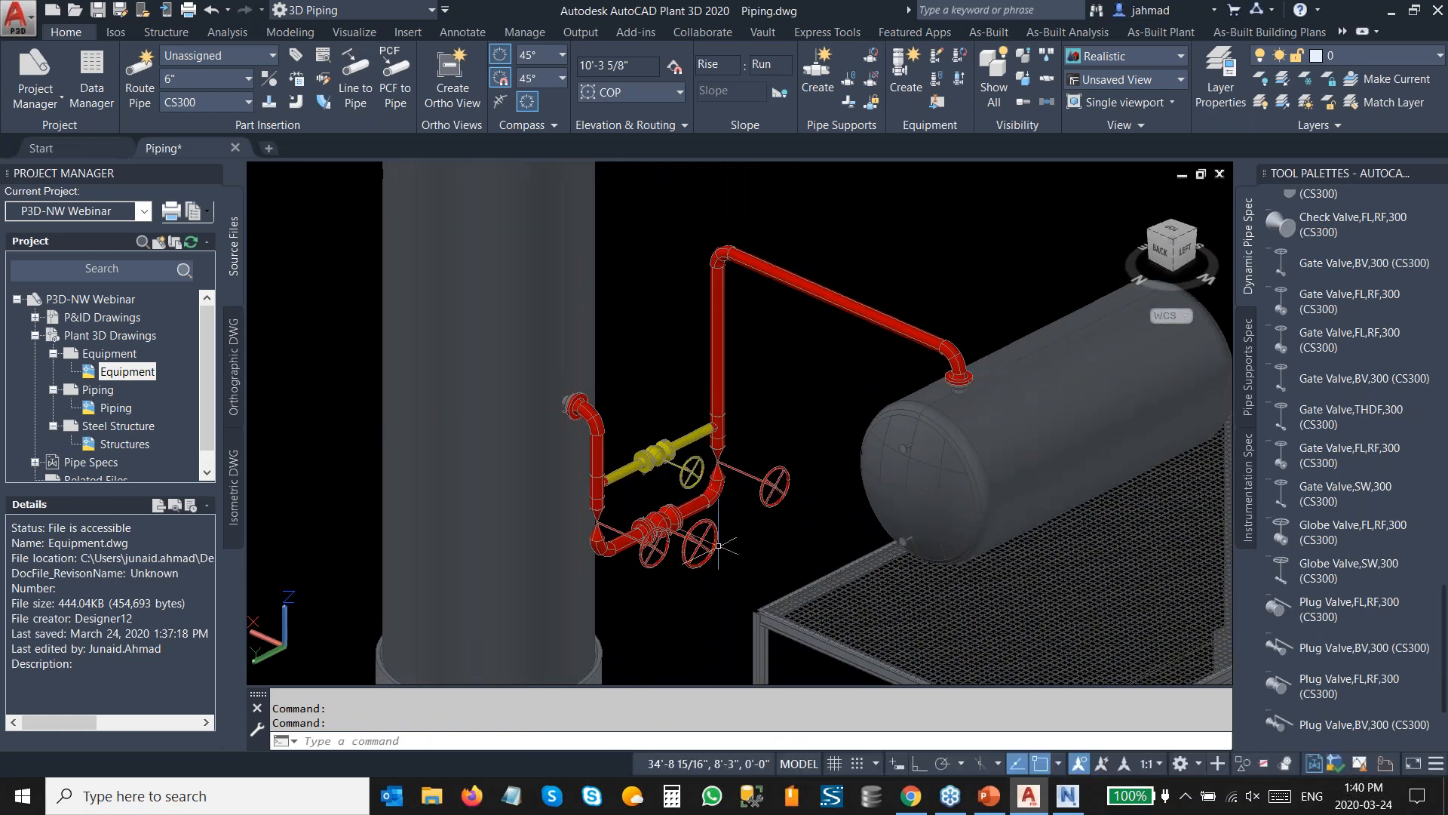
{"action": "middle_click_drag", "start_coordinate": [710, 534], "coordinate": [774, 462]}
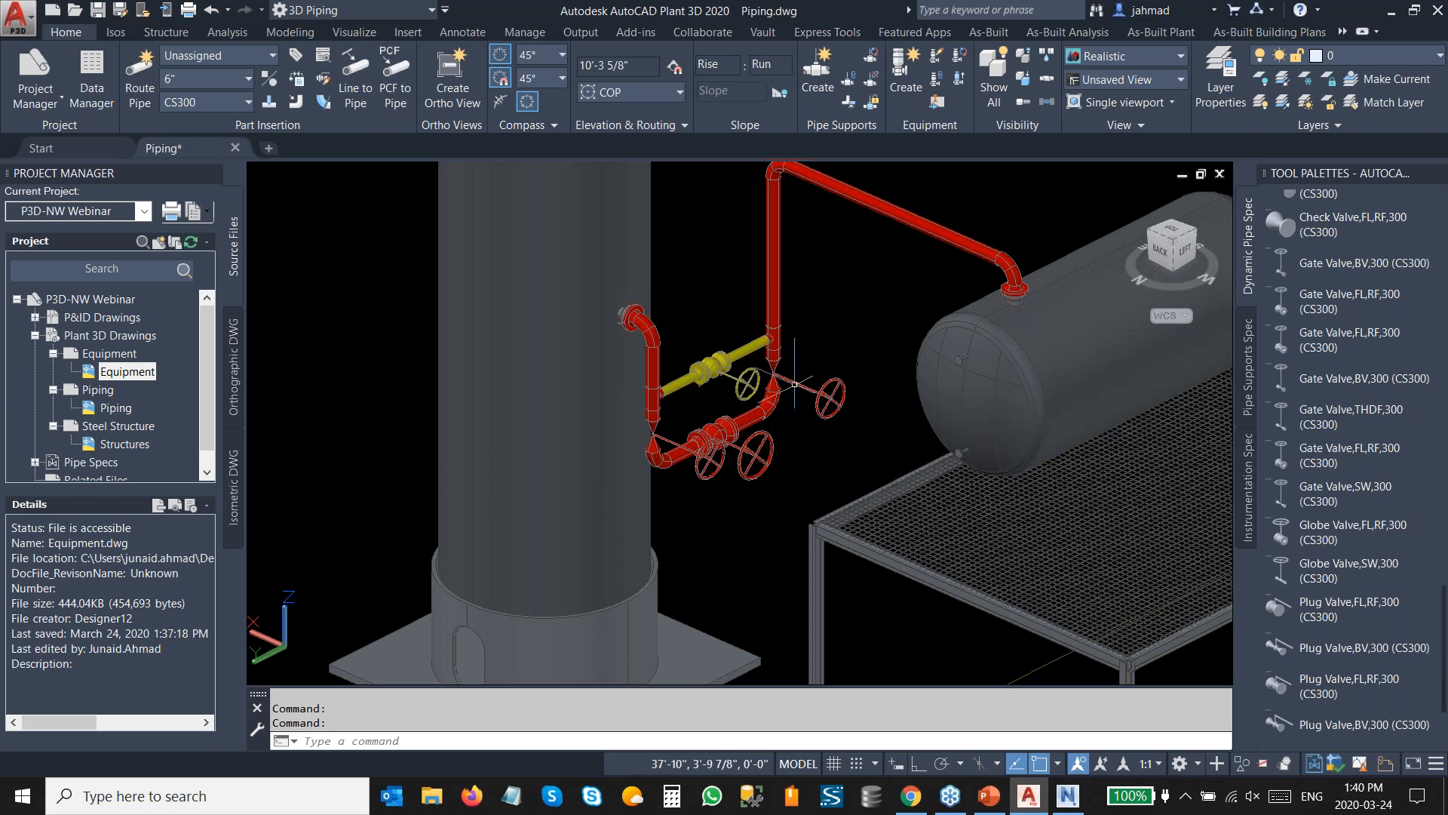
{"action": "scroll", "coordinate": [775, 365], "scroll_direction": "down", "scroll_amount": 3}
{"action": "scroll", "coordinate": [730, 556], "scroll_direction": "up", "scroll_amount": 6}
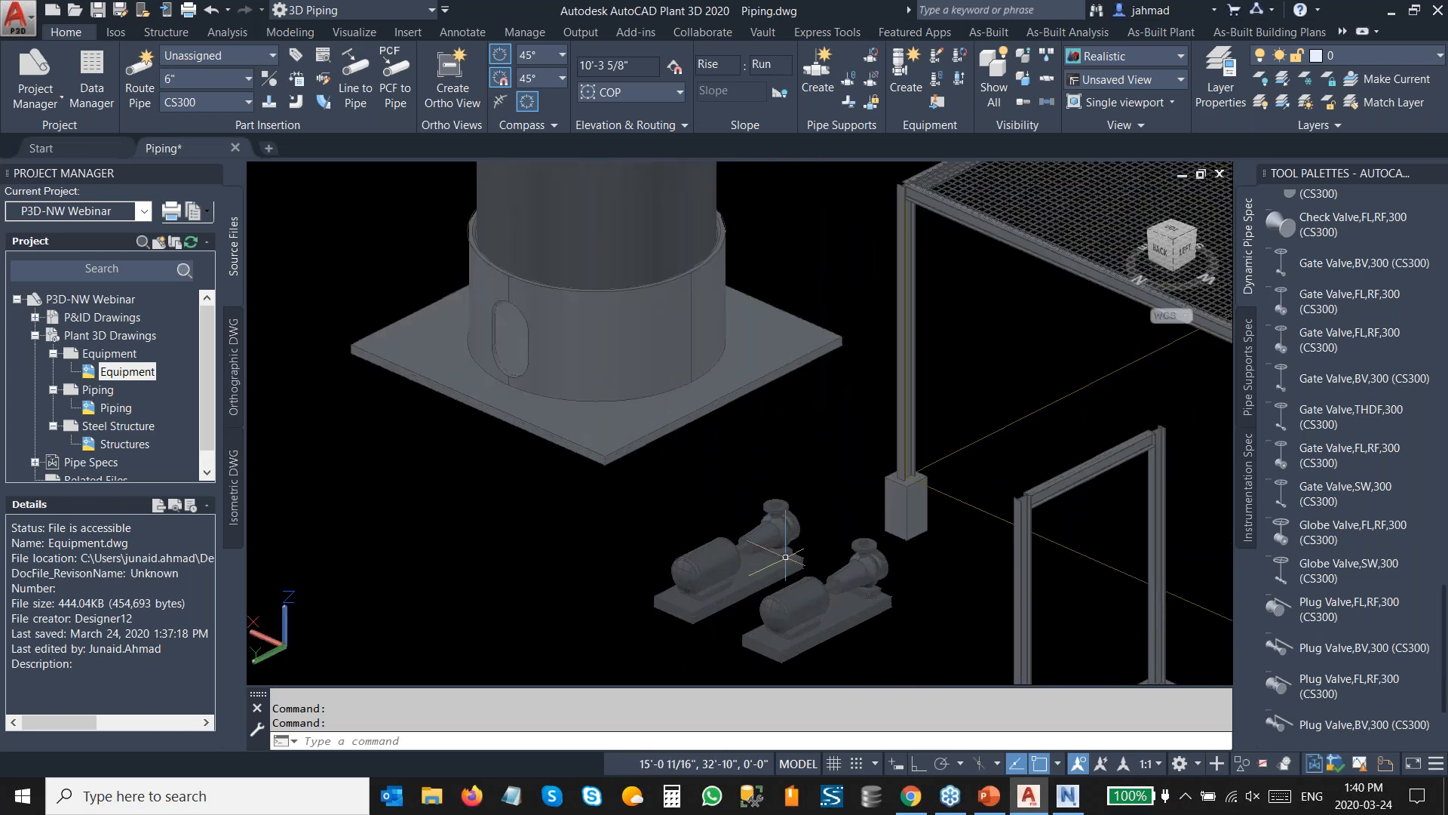
{"action": "middle_click_drag", "start_coordinate": [825, 504], "coordinate": [744, 533]}
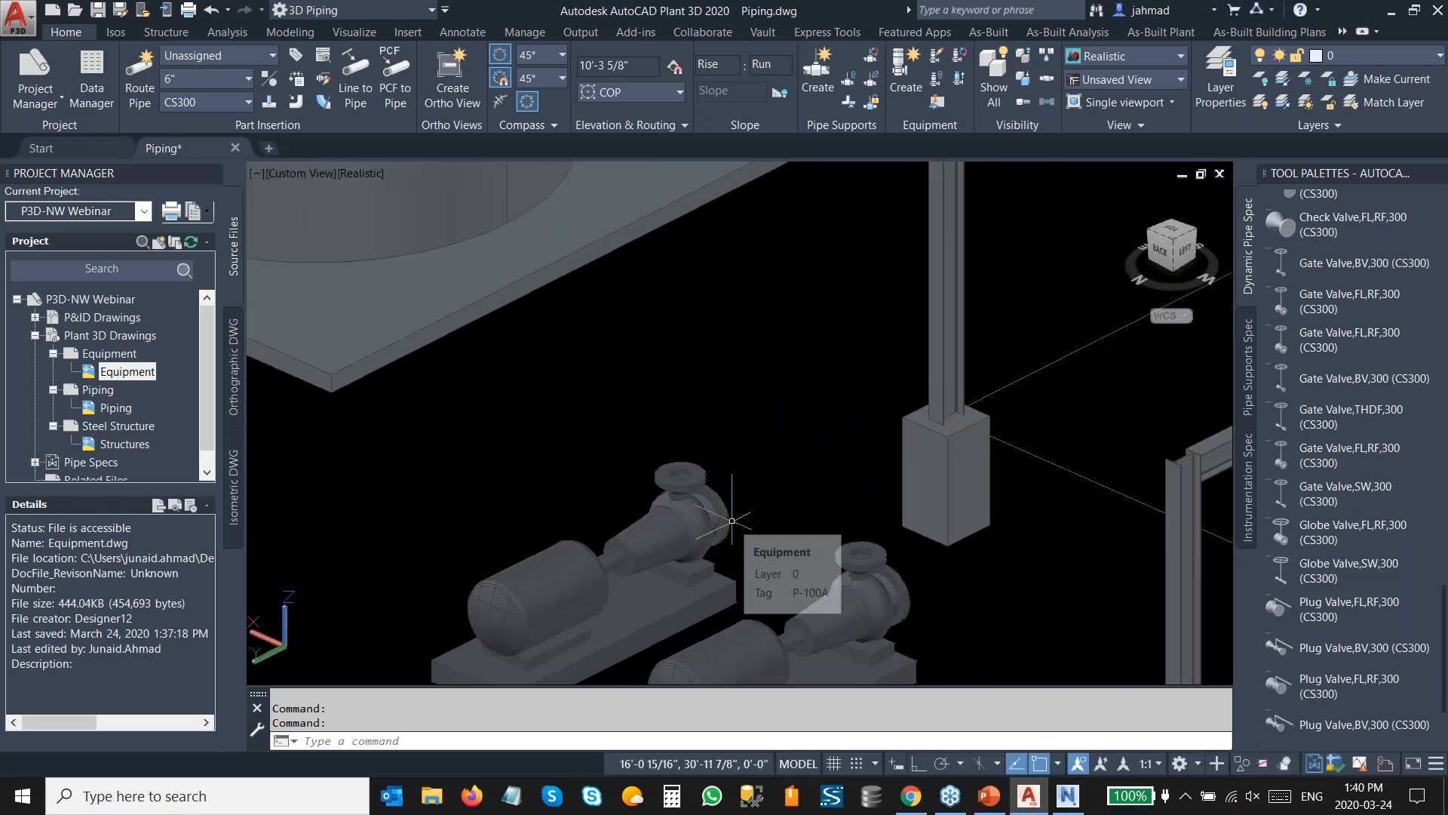
{"action": "scroll", "coordinate": [607, 426], "scroll_direction": "down", "scroll_amount": 2}
{"action": "scroll", "coordinate": [607, 426], "scroll_direction": "down", "scroll_amount": 3}
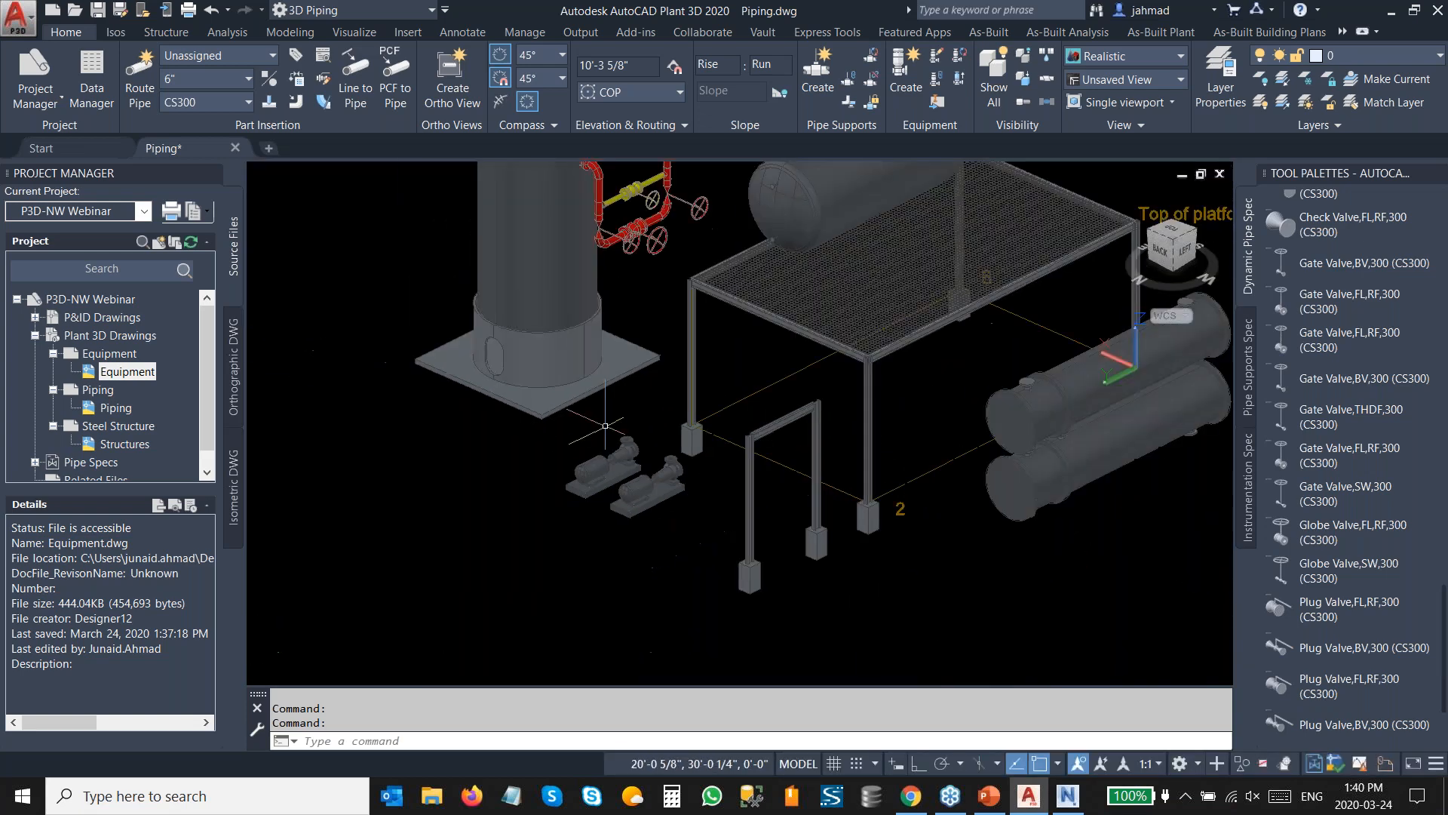
{"action": "scroll", "coordinate": [601, 450], "scroll_direction": "up", "scroll_amount": 5}
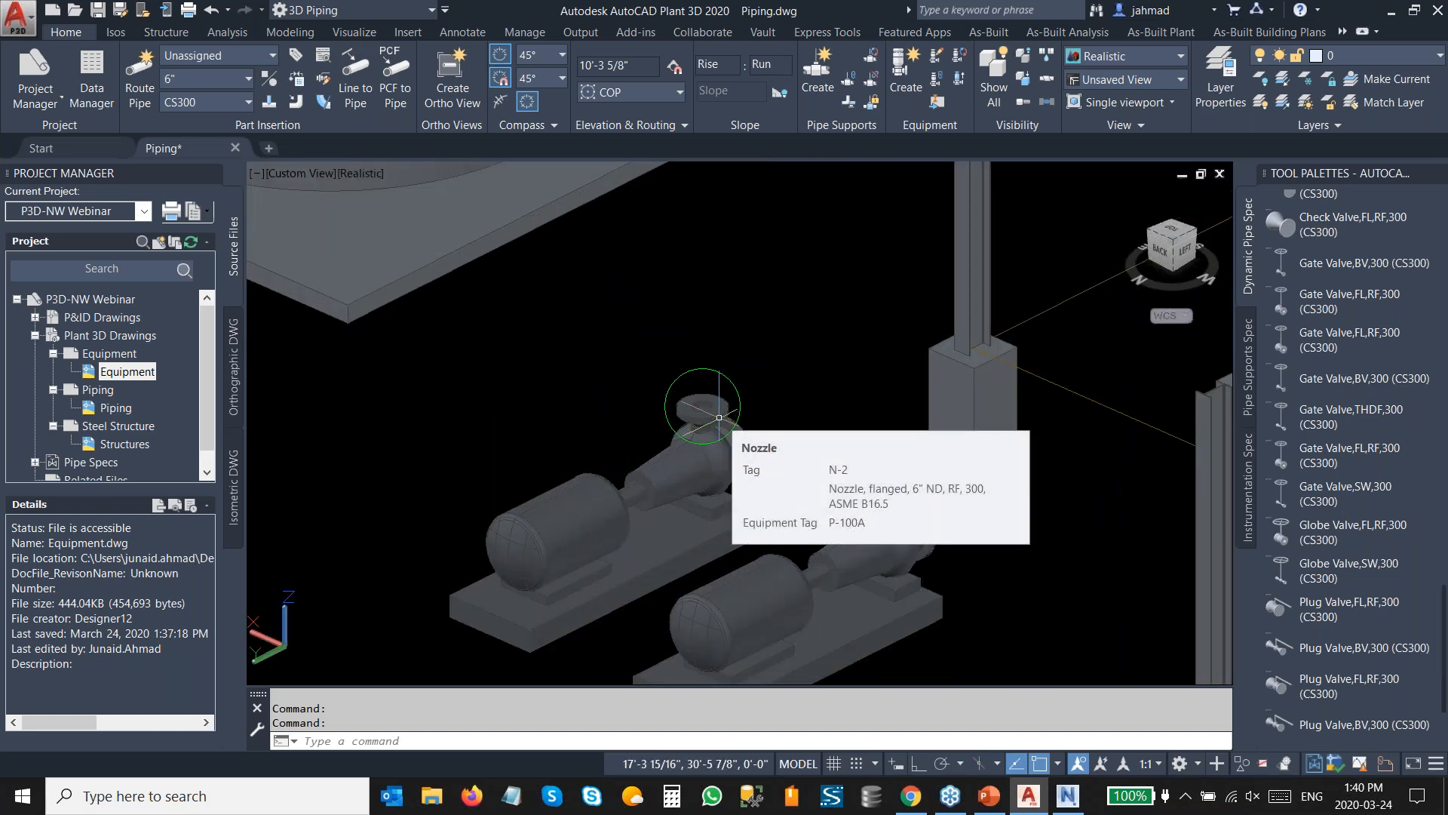
{"action": "key", "text": "Escape"}
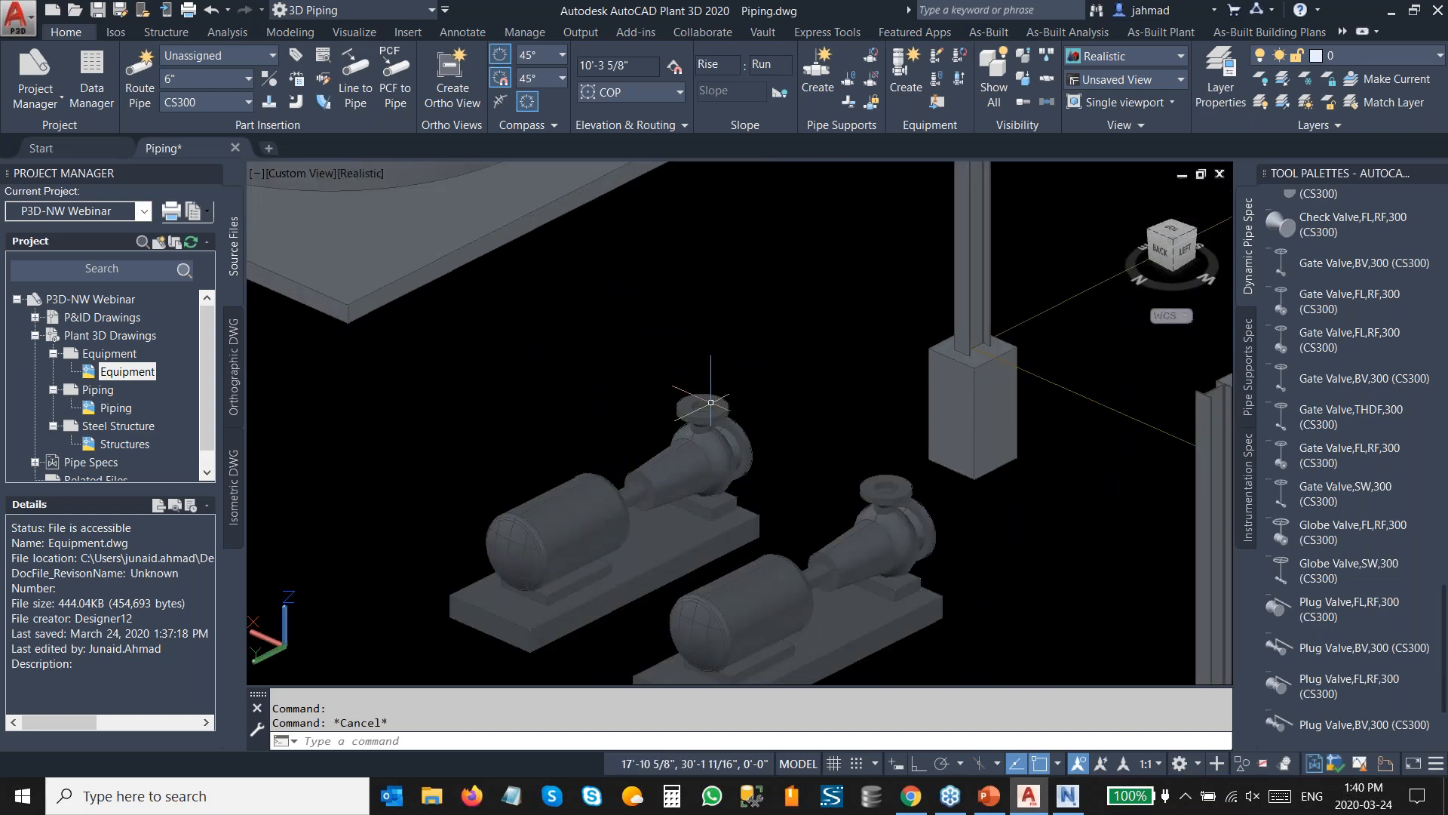
{"action": "key", "text": "Escape"}
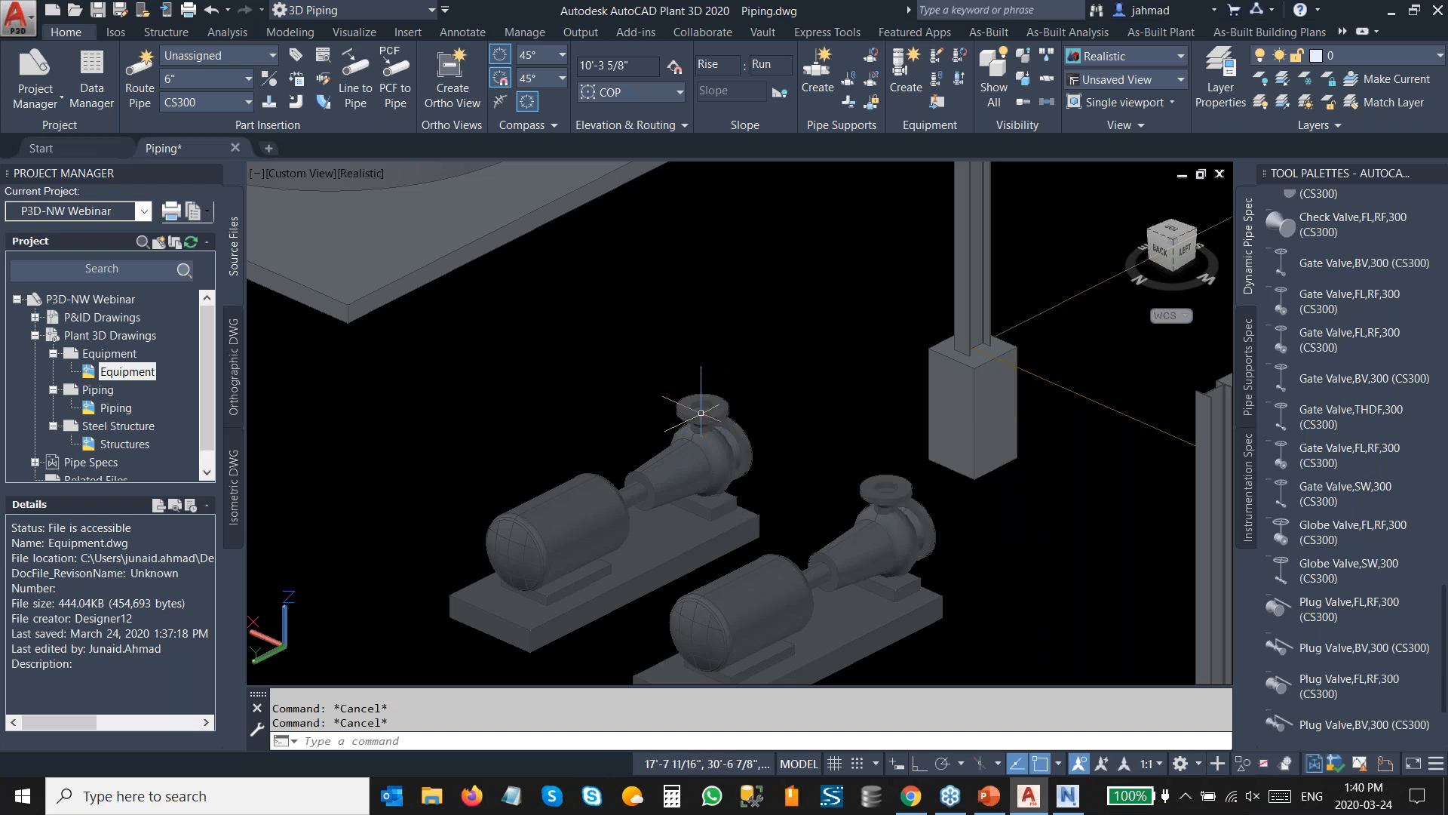
Set the pipe size to 4" and insert a Check Valve,FL,RF,300 (CS300) on the top nozzle of each pump.
{"action": "left_click", "coordinate": [178, 80]}
{"action": "left_click", "coordinate": [181, 144]}
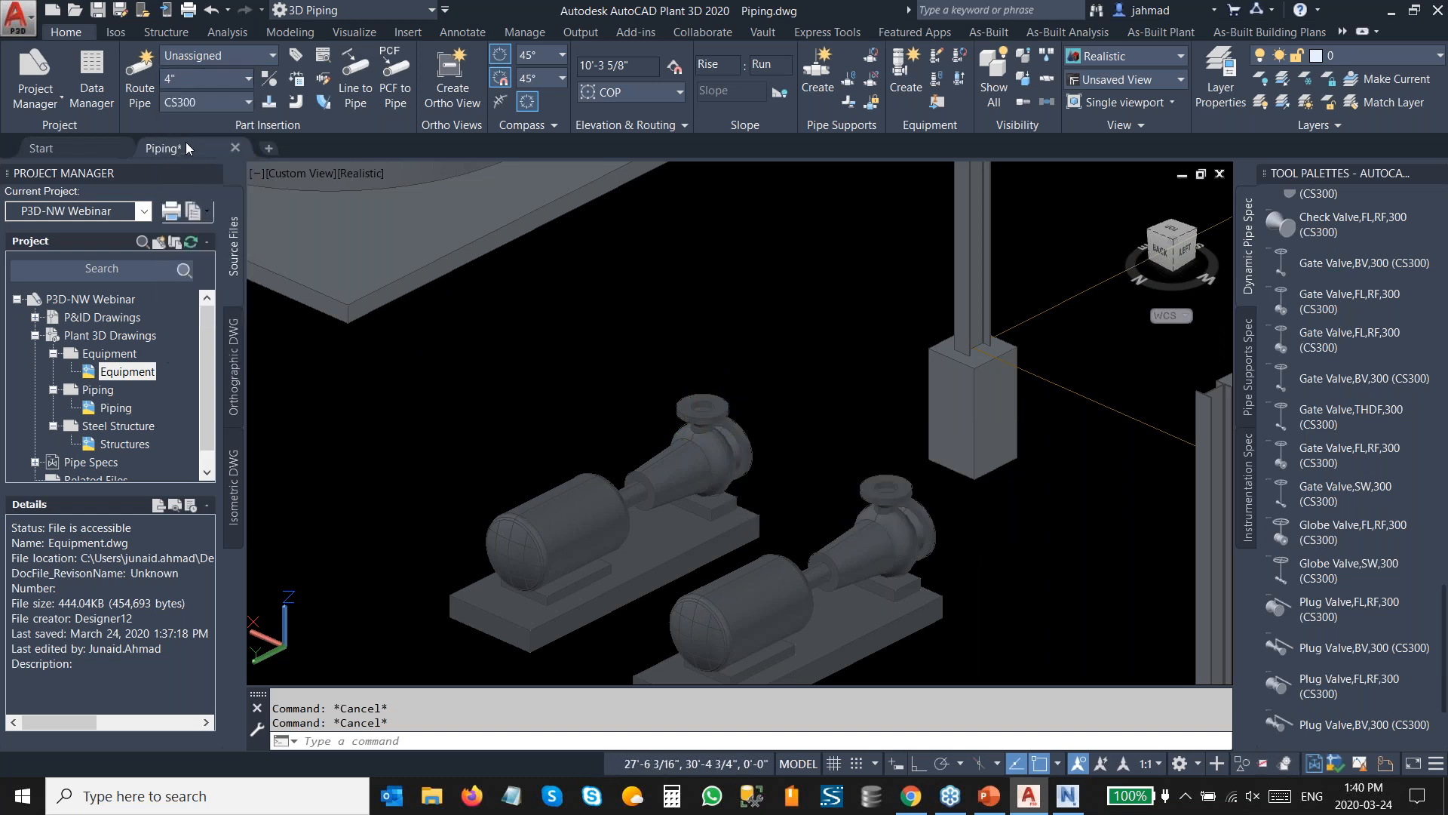
{"action": "scroll", "coordinate": [1347, 418], "scroll_direction": "up", "scroll_amount": 5}
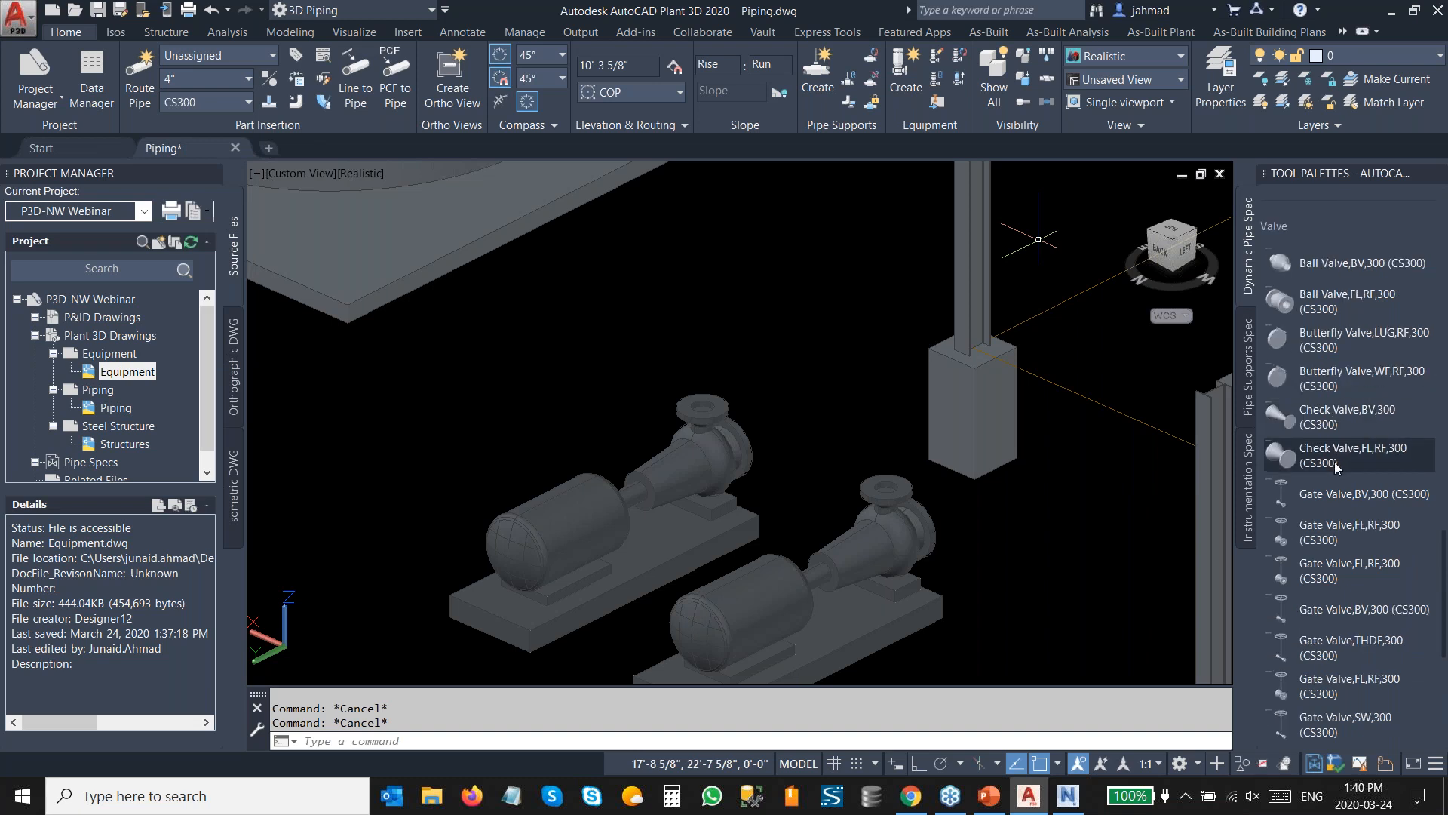
{"action": "left_click", "coordinate": [1338, 456]}
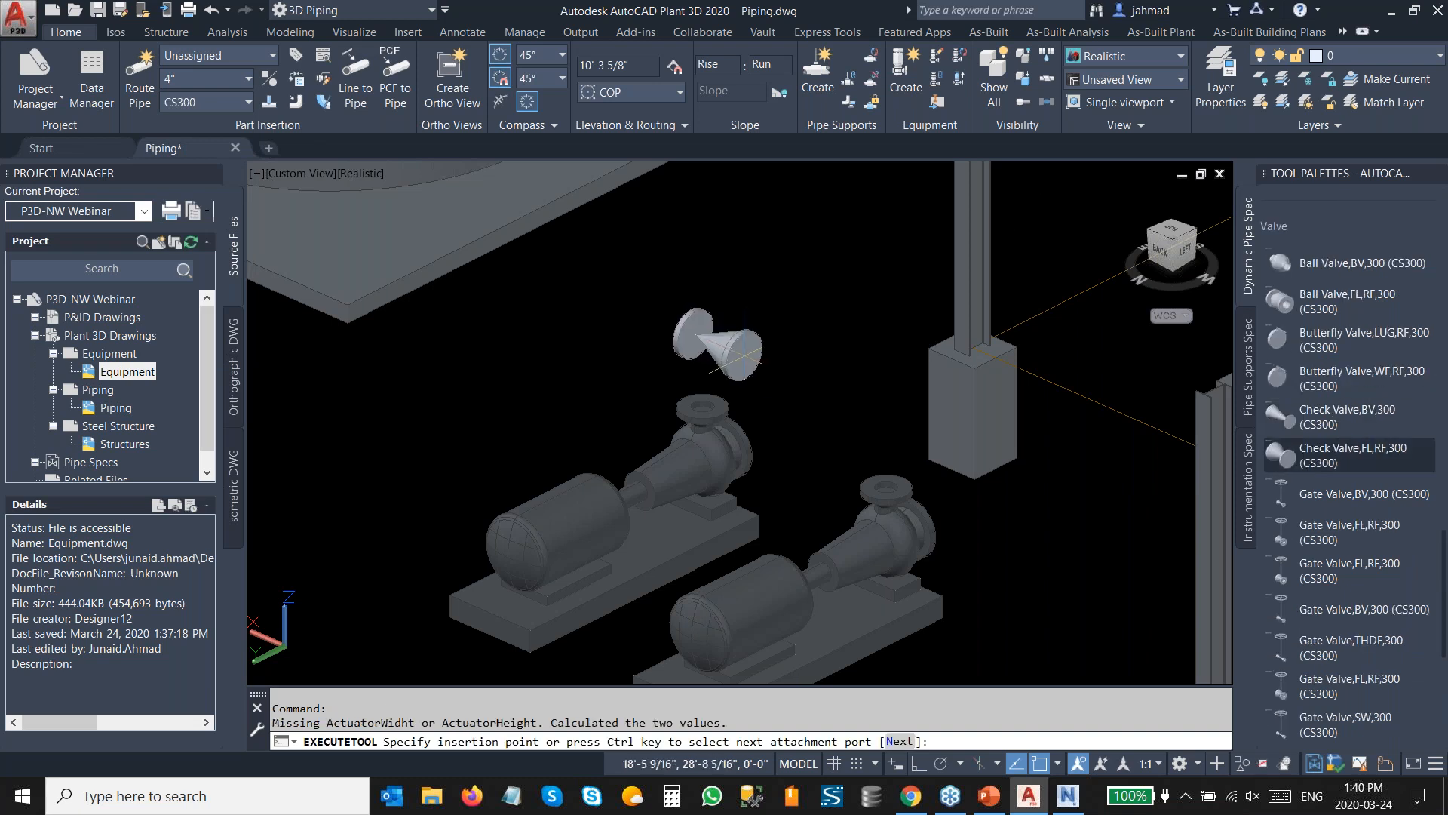
{"action": "left_click", "coordinate": [703, 416]}
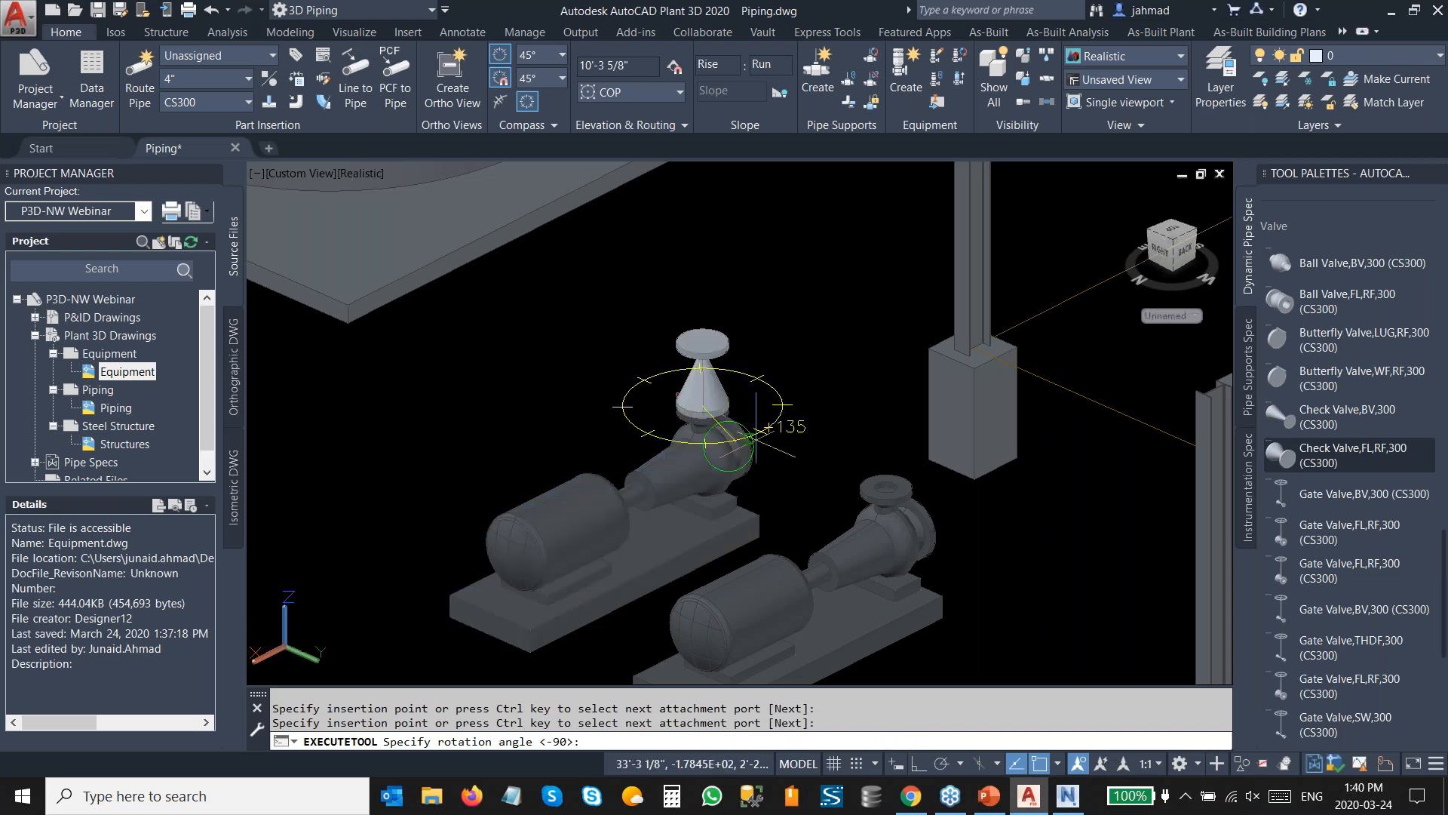
{"action": "key", "text": "Return"}
{"action": "left_click", "coordinate": [886, 496]}
{"action": "key", "text": "Return"}
{"action": "key", "text": "Escape"}
Start routing from the first pump's check valve and place a 4" Gate Valve, Double Disc, 300 LB, RF on it.
{"action": "middle_click_drag", "start_coordinate": [704, 247], "coordinate": [647, 397]}
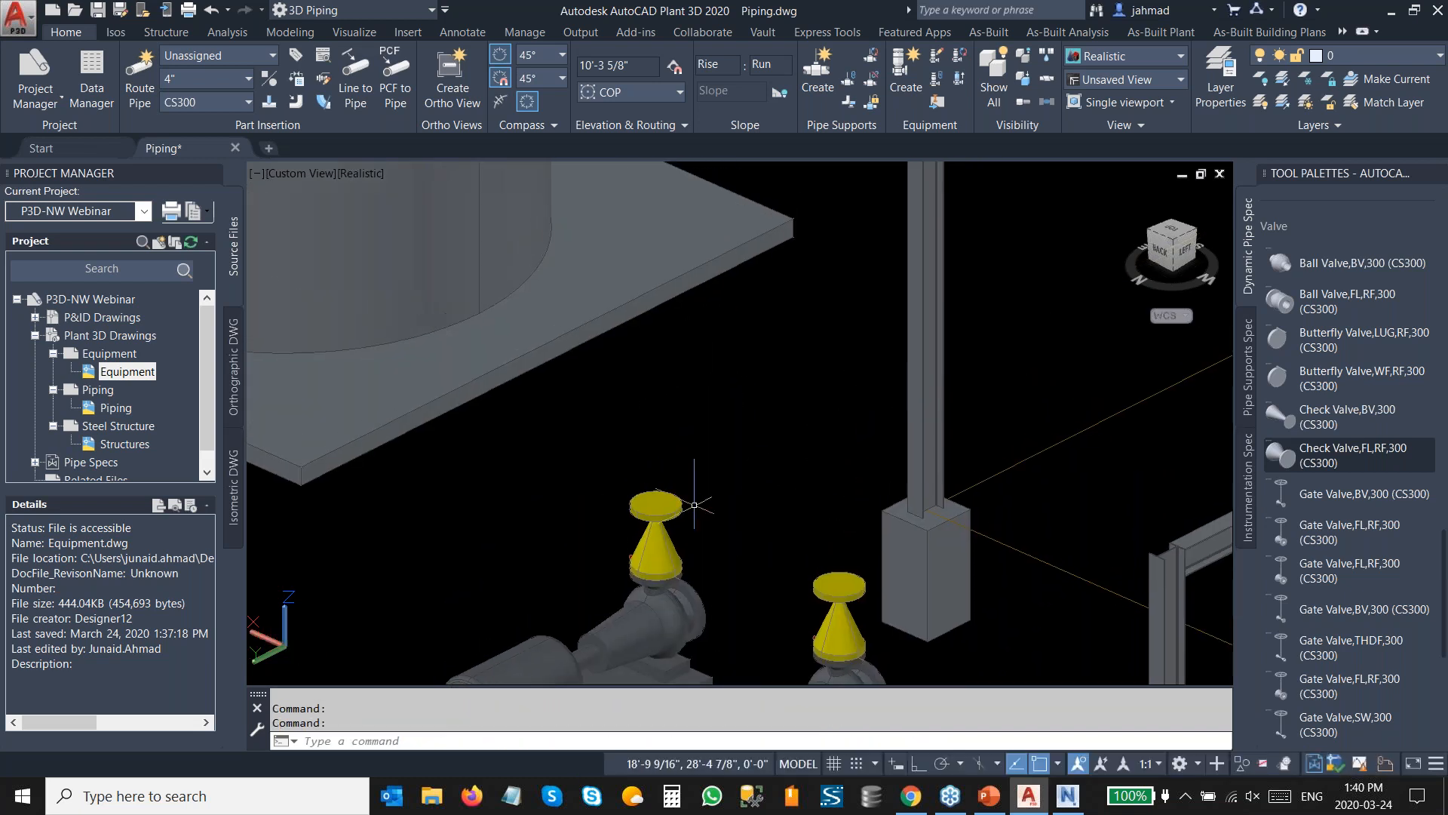
{"action": "left_click", "coordinate": [667, 489]}
{"action": "left_click", "coordinate": [656, 494]}
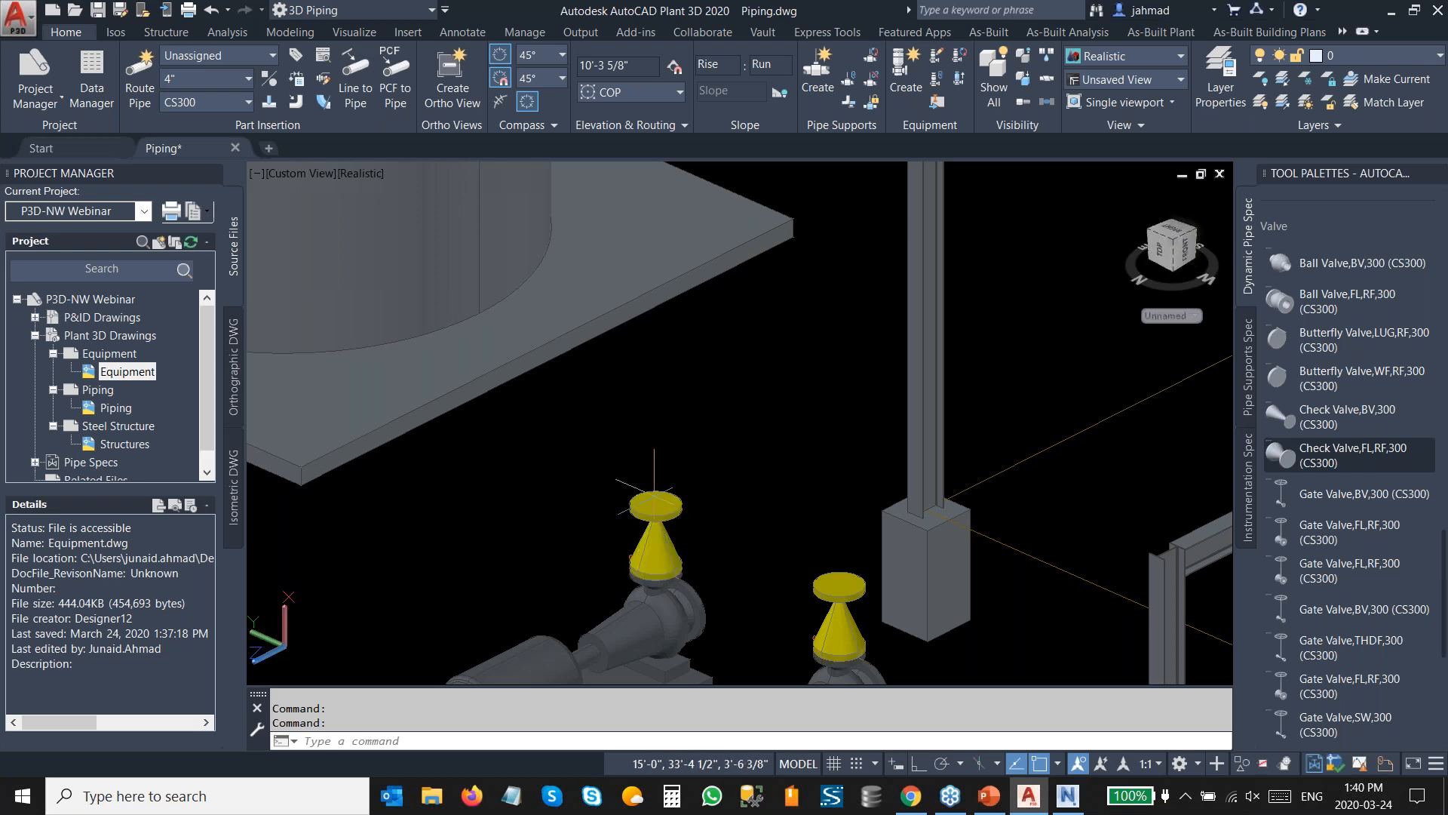
{"action": "right_click", "coordinate": [657, 469]}
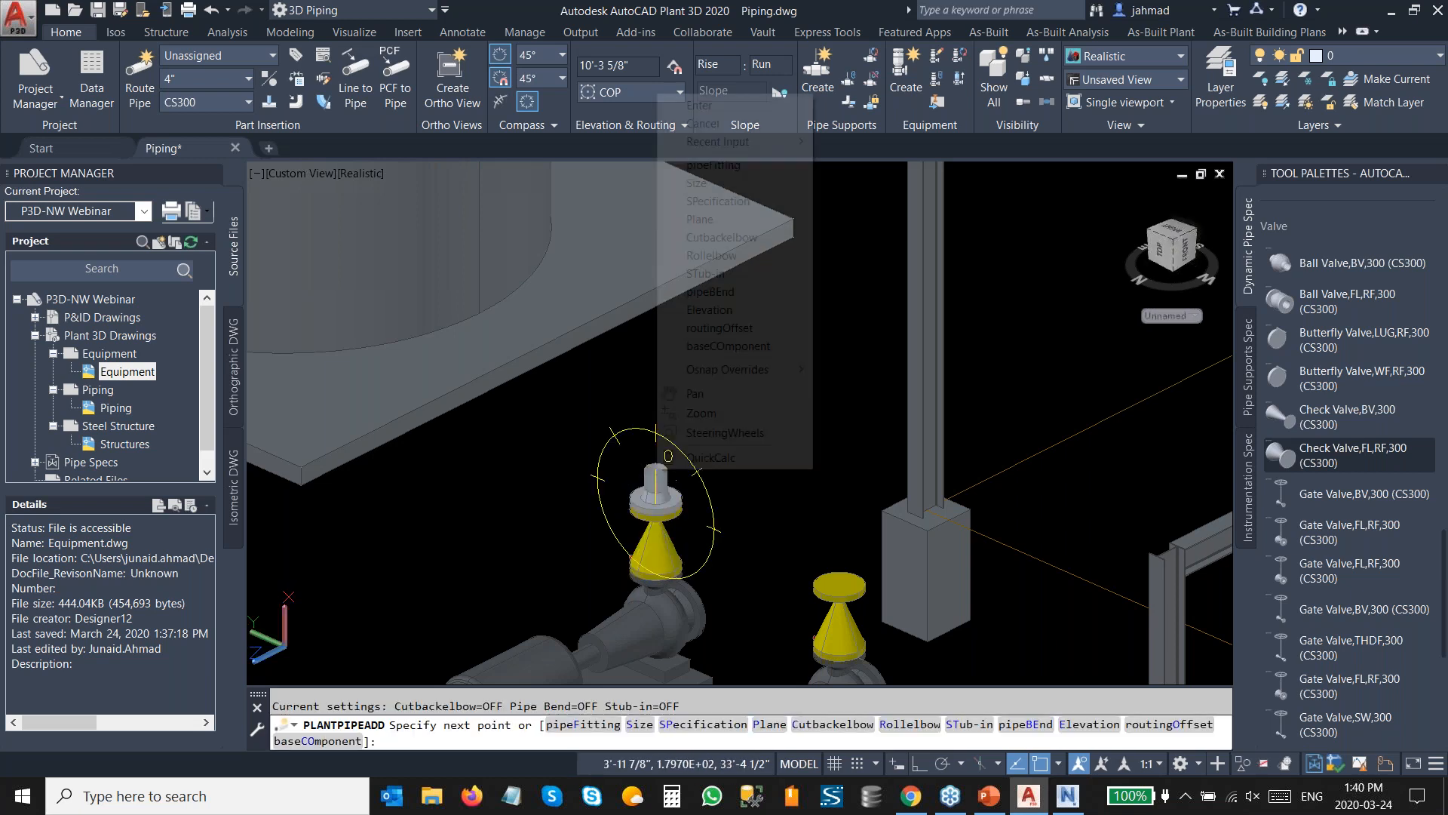
{"action": "left_click", "coordinate": [709, 164]}
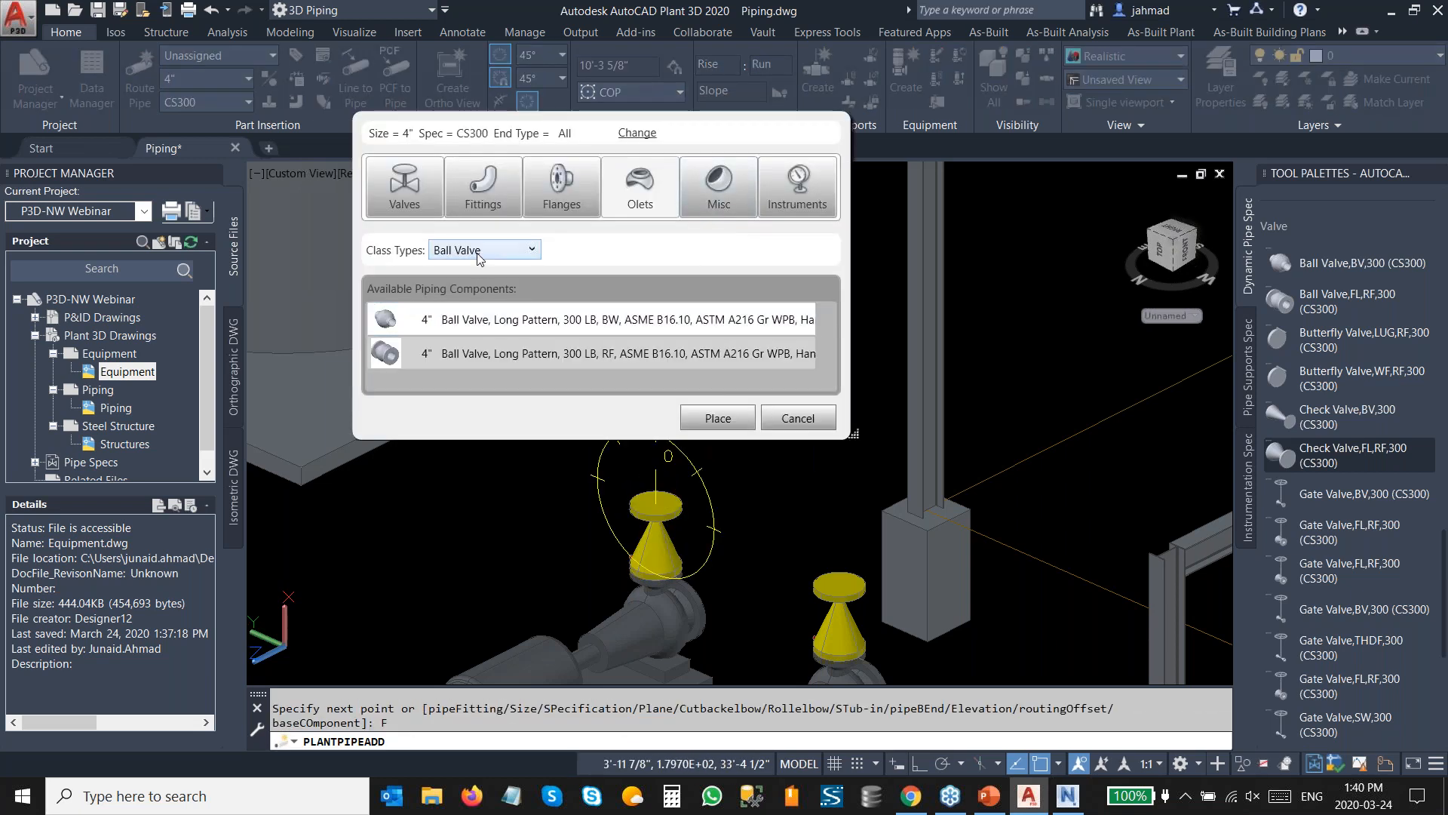
{"action": "left_click", "coordinate": [478, 251]}
{"action": "left_click", "coordinate": [485, 325]}
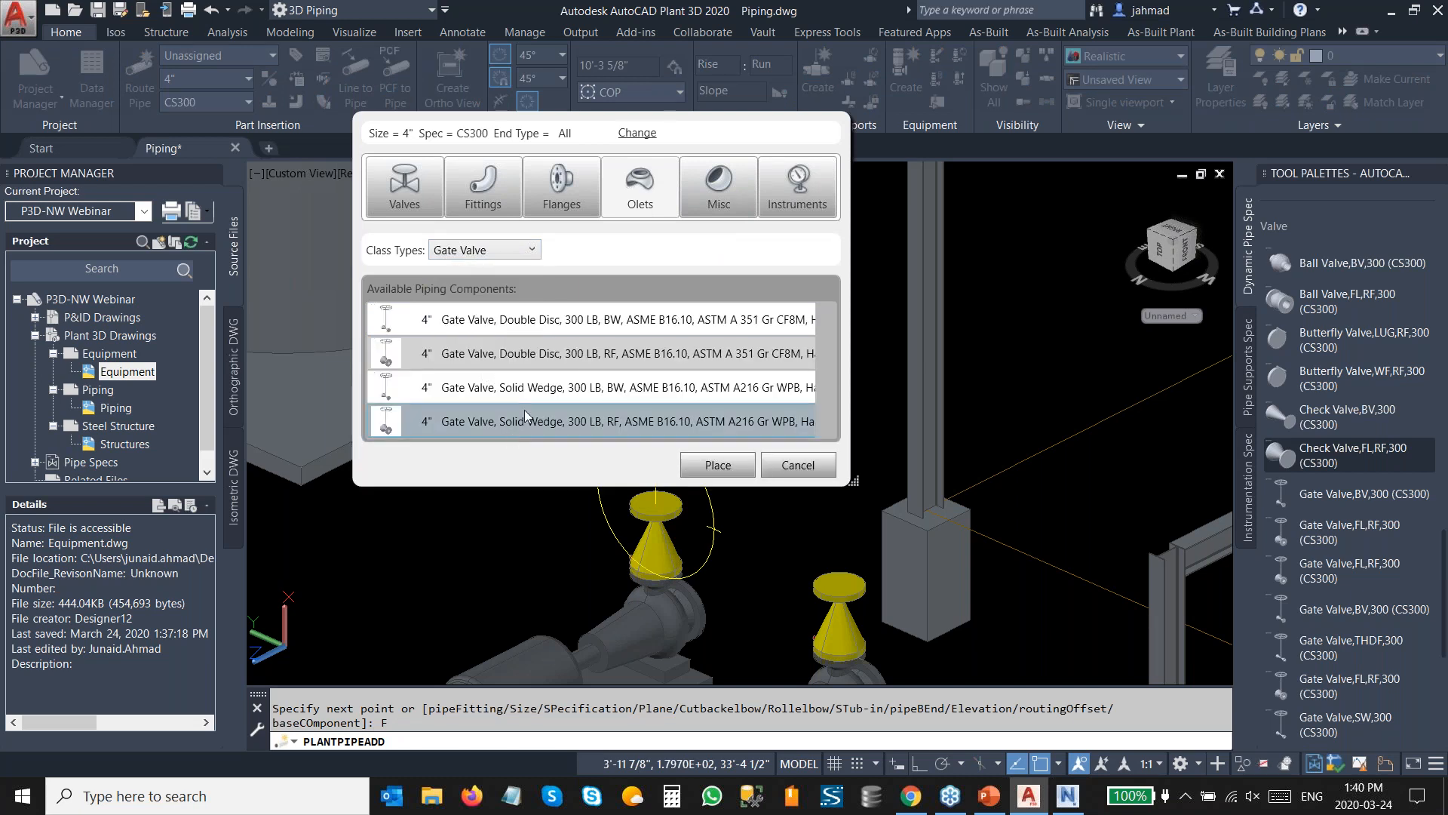
{"action": "left_click", "coordinate": [524, 351]}
{"action": "left_click", "coordinate": [692, 468]}
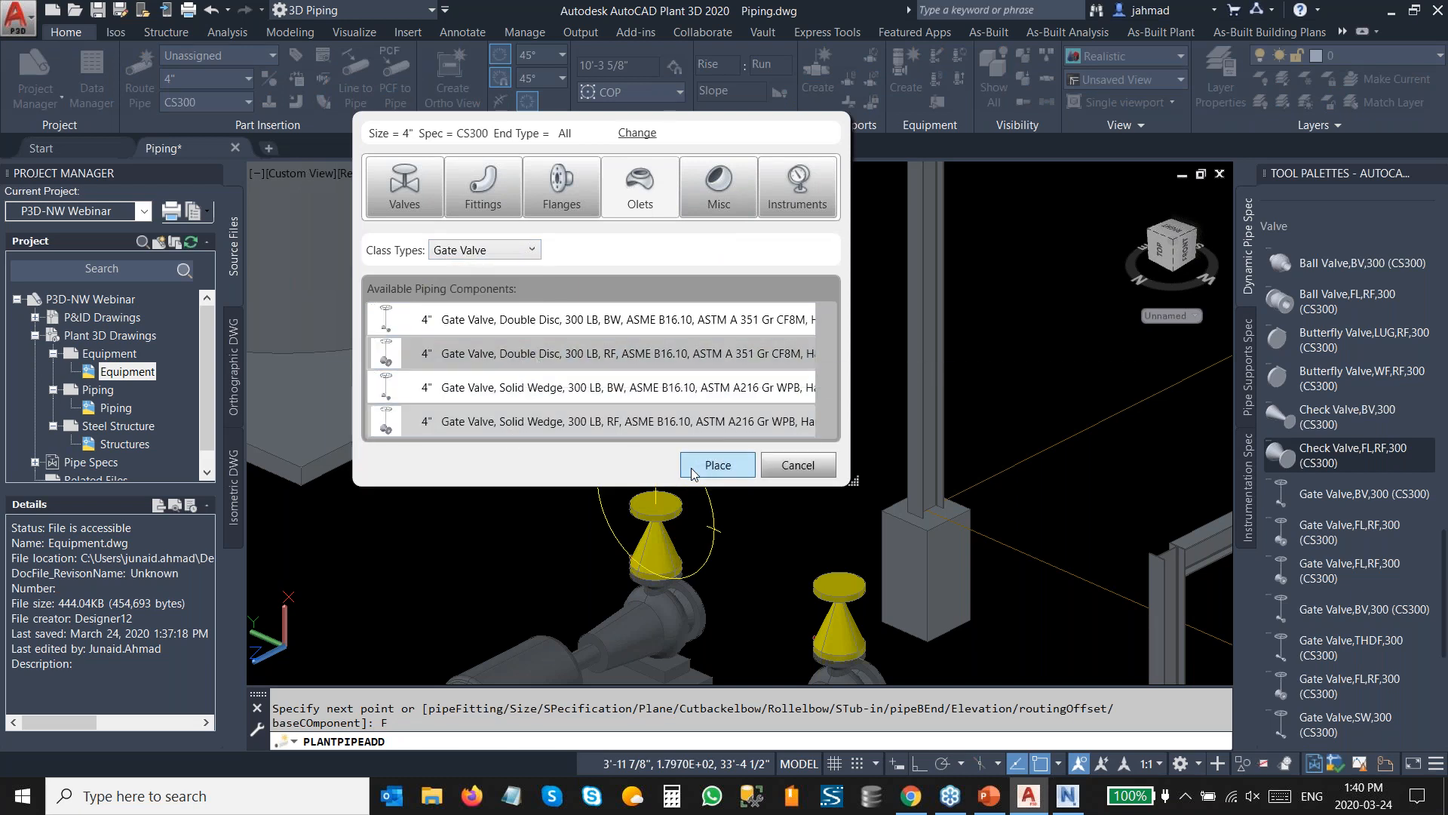
Switch on fitting-to-fitting mode and route the pipe 5.3' upward from the gate valve.
{"action": "right_click", "coordinate": [669, 460]}
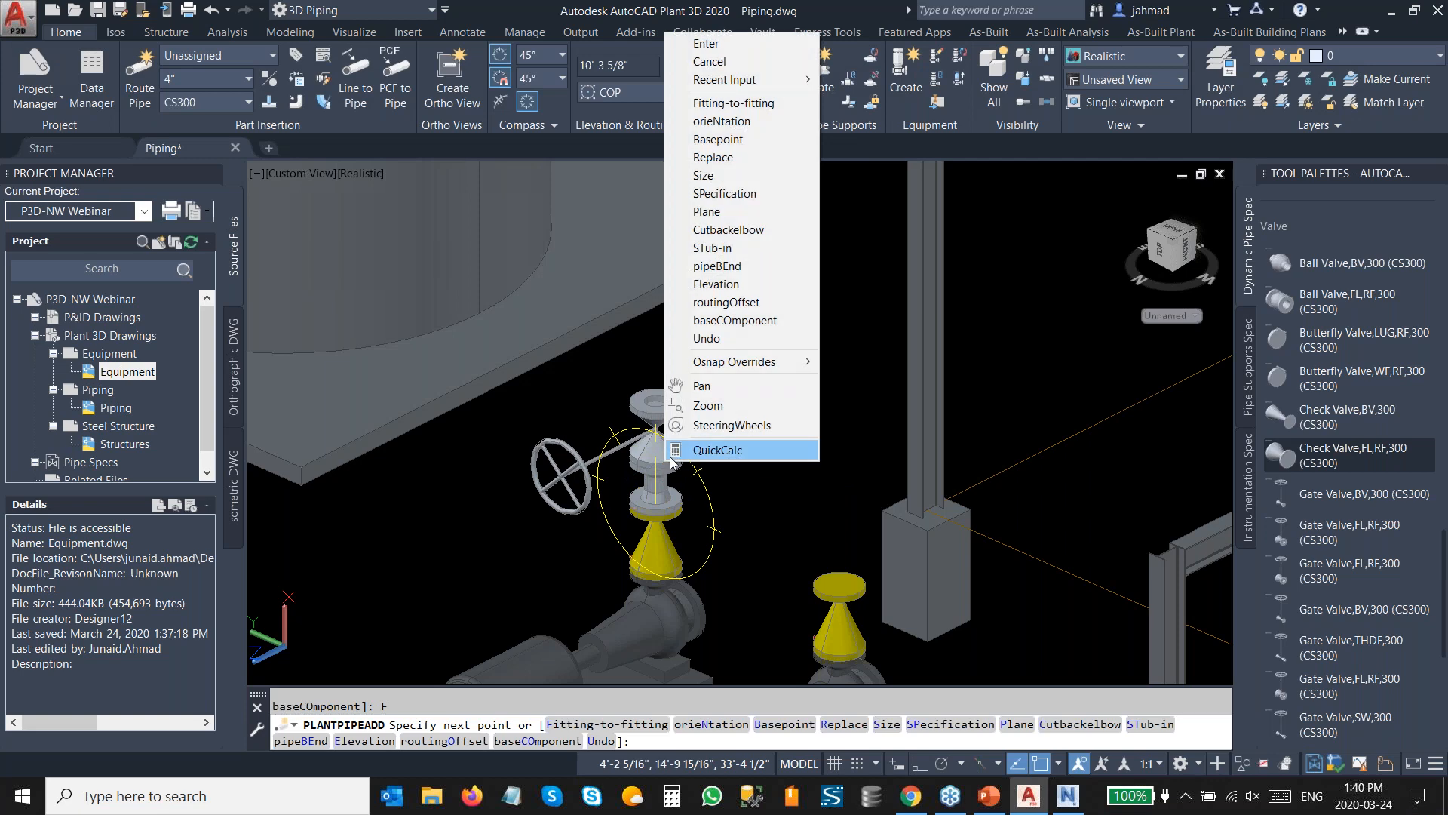
{"action": "left_click", "coordinate": [735, 103]}
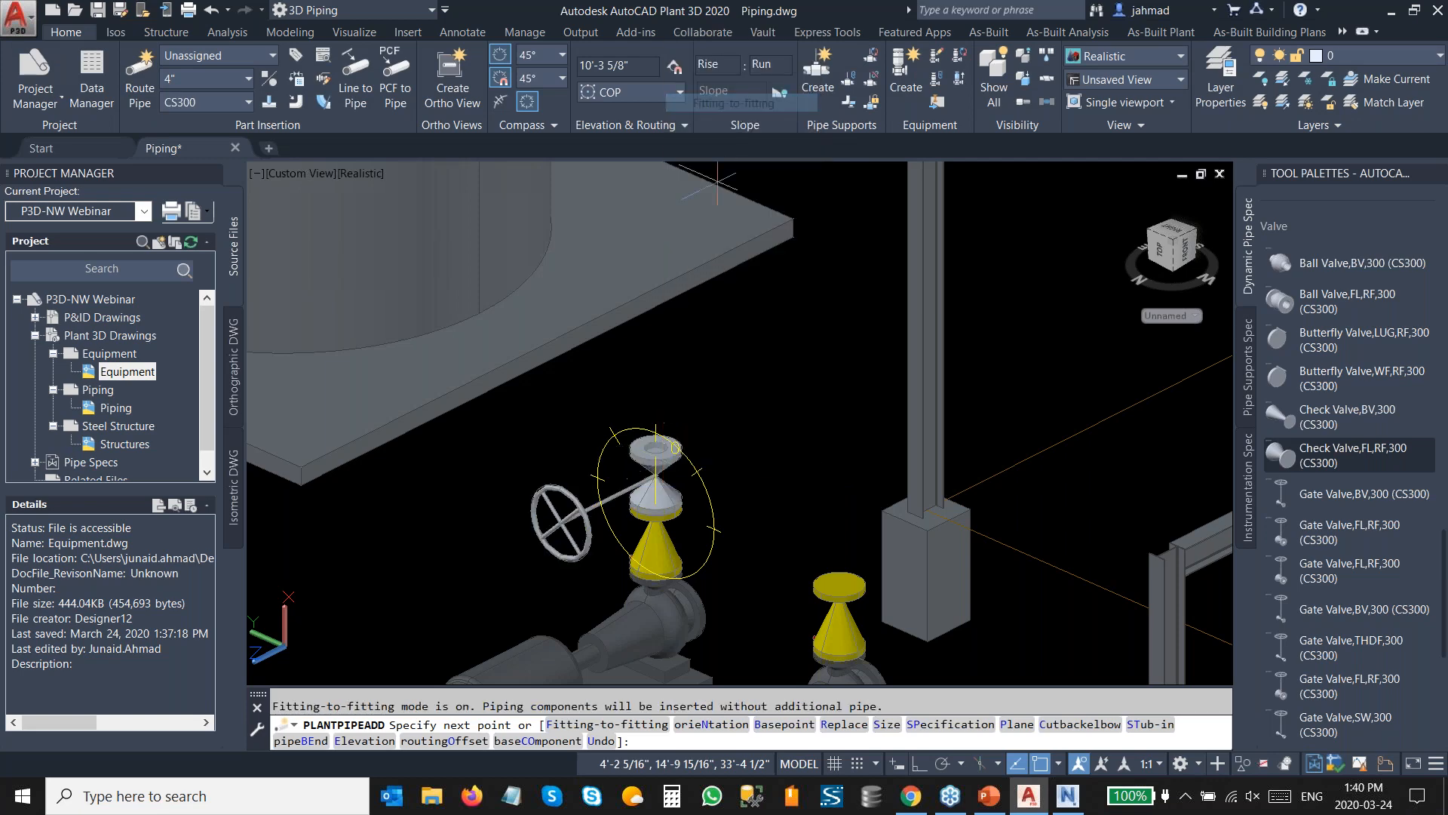
{"action": "left_click", "coordinate": [655, 462]}
{"action": "scroll", "coordinate": [648, 326], "scroll_direction": "down", "scroll_amount": 3}
{"action": "middle_click_drag", "start_coordinate": [705, 562], "coordinate": [616, 610]}
{"action": "left_click", "coordinate": [651, 625]}
{"action": "scroll", "coordinate": [616, 610], "scroll_direction": "up", "scroll_amount": 5}
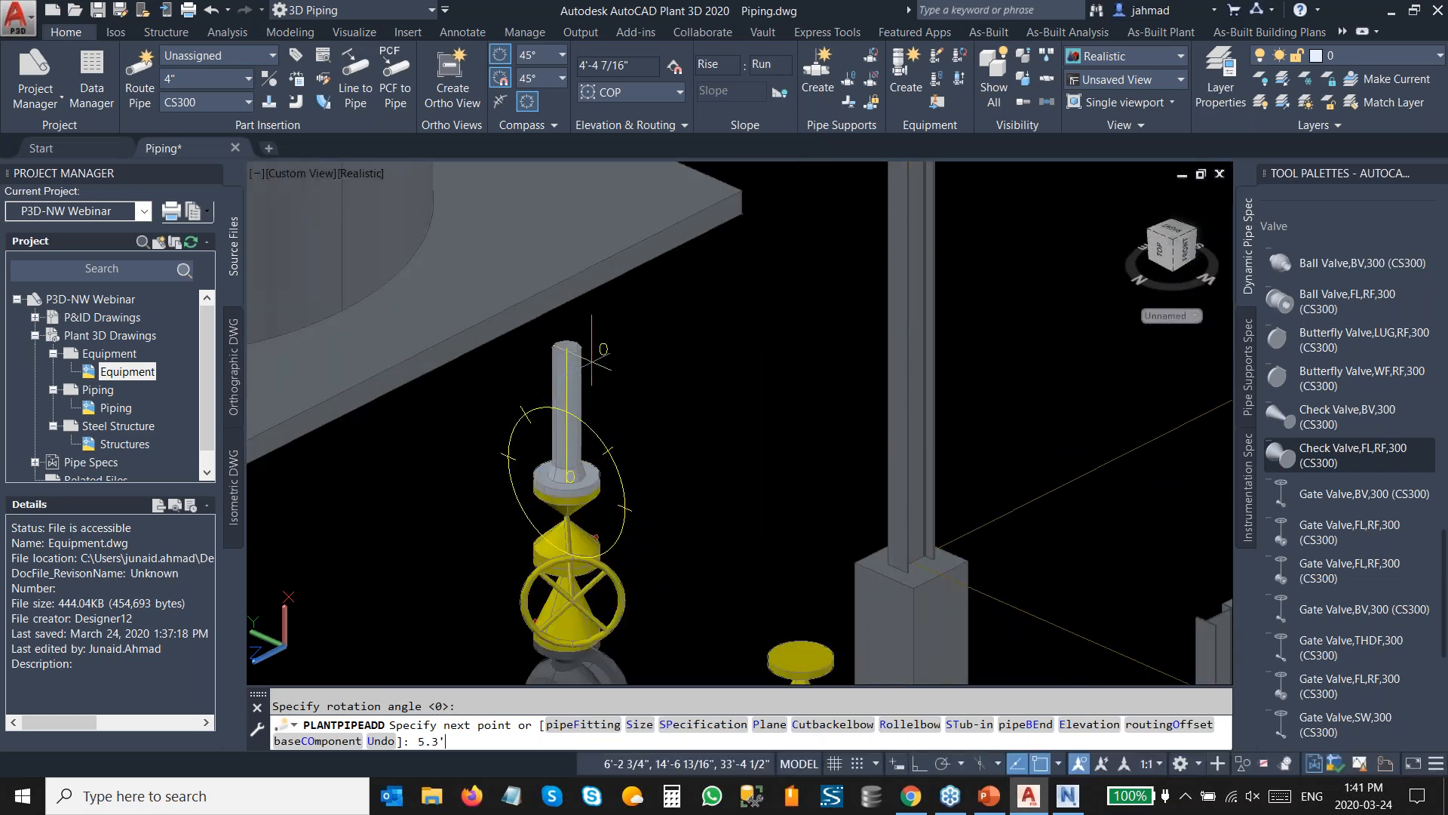
{"action": "key", "text": "Return"}
Continue the pipe over to the exchanger's top nozzle and accept the proposed routing.
{"action": "scroll", "coordinate": [592, 361], "scroll_direction": "down", "scroll_amount": 6}
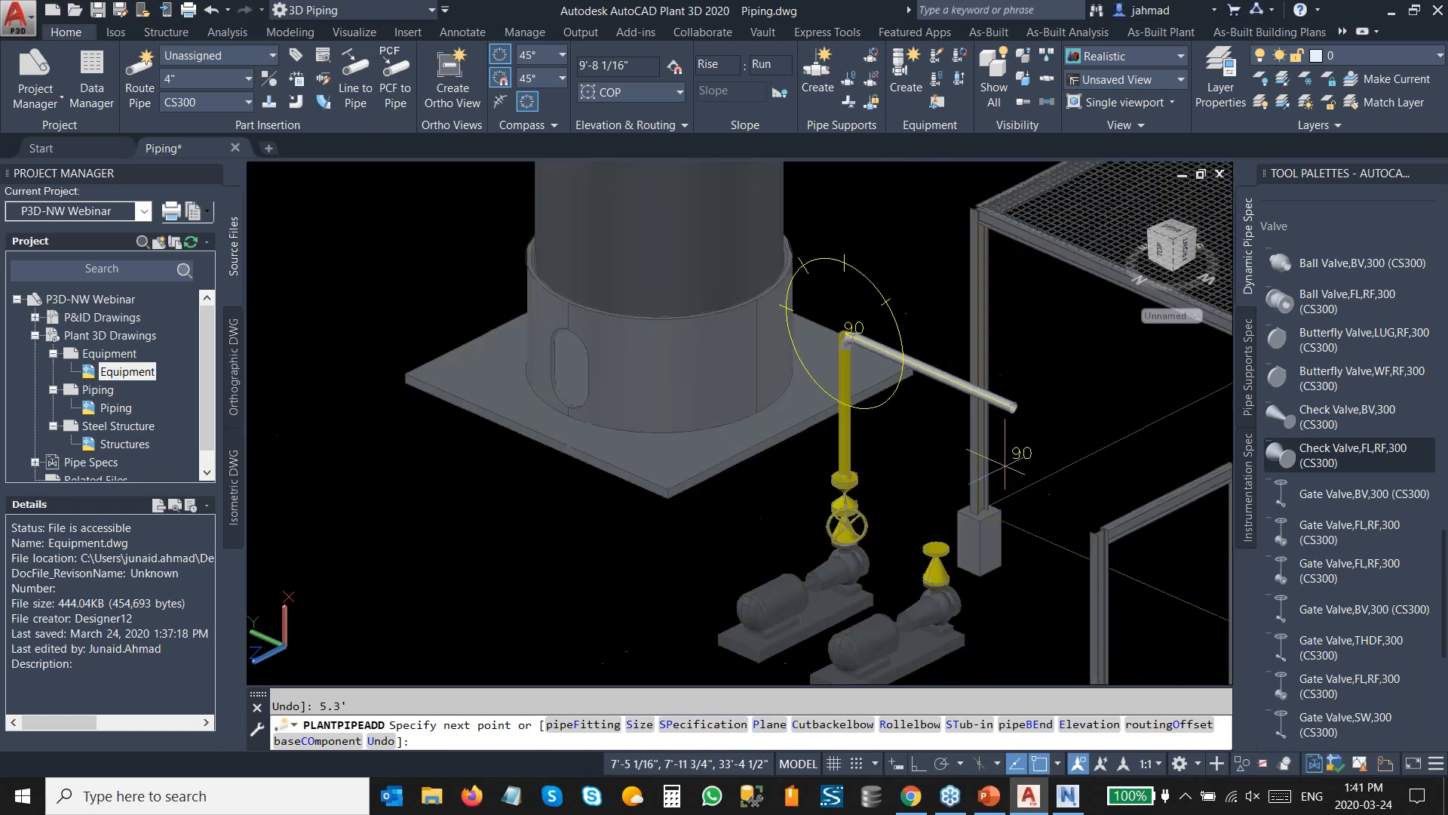
{"action": "scroll", "coordinate": [826, 451], "scroll_direction": "up", "scroll_amount": 2}
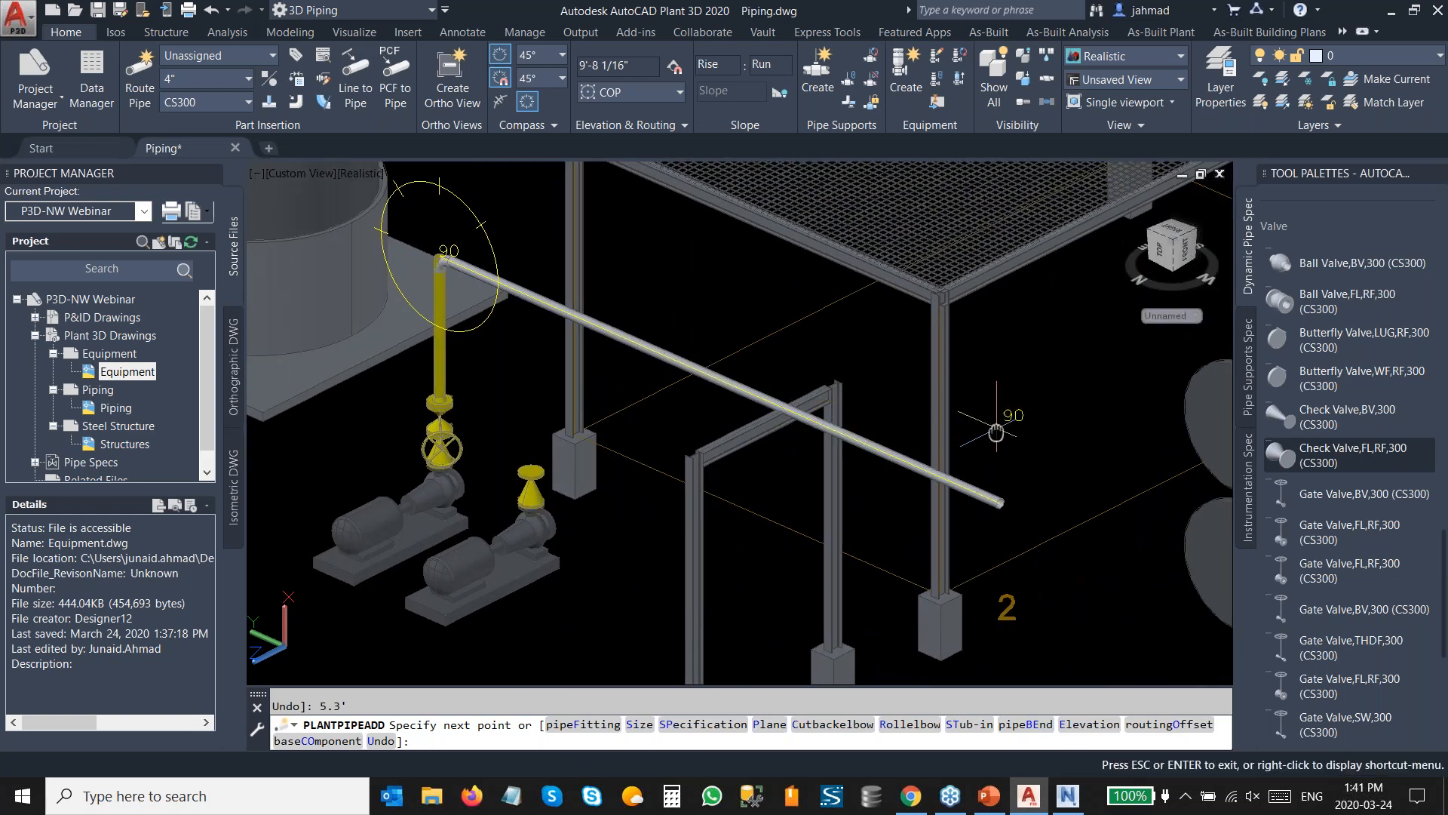
{"action": "middle_click_drag", "start_coordinate": [986, 423], "coordinate": [691, 435]}
{"action": "scroll", "coordinate": [890, 370], "scroll_direction": "up", "scroll_amount": 2}
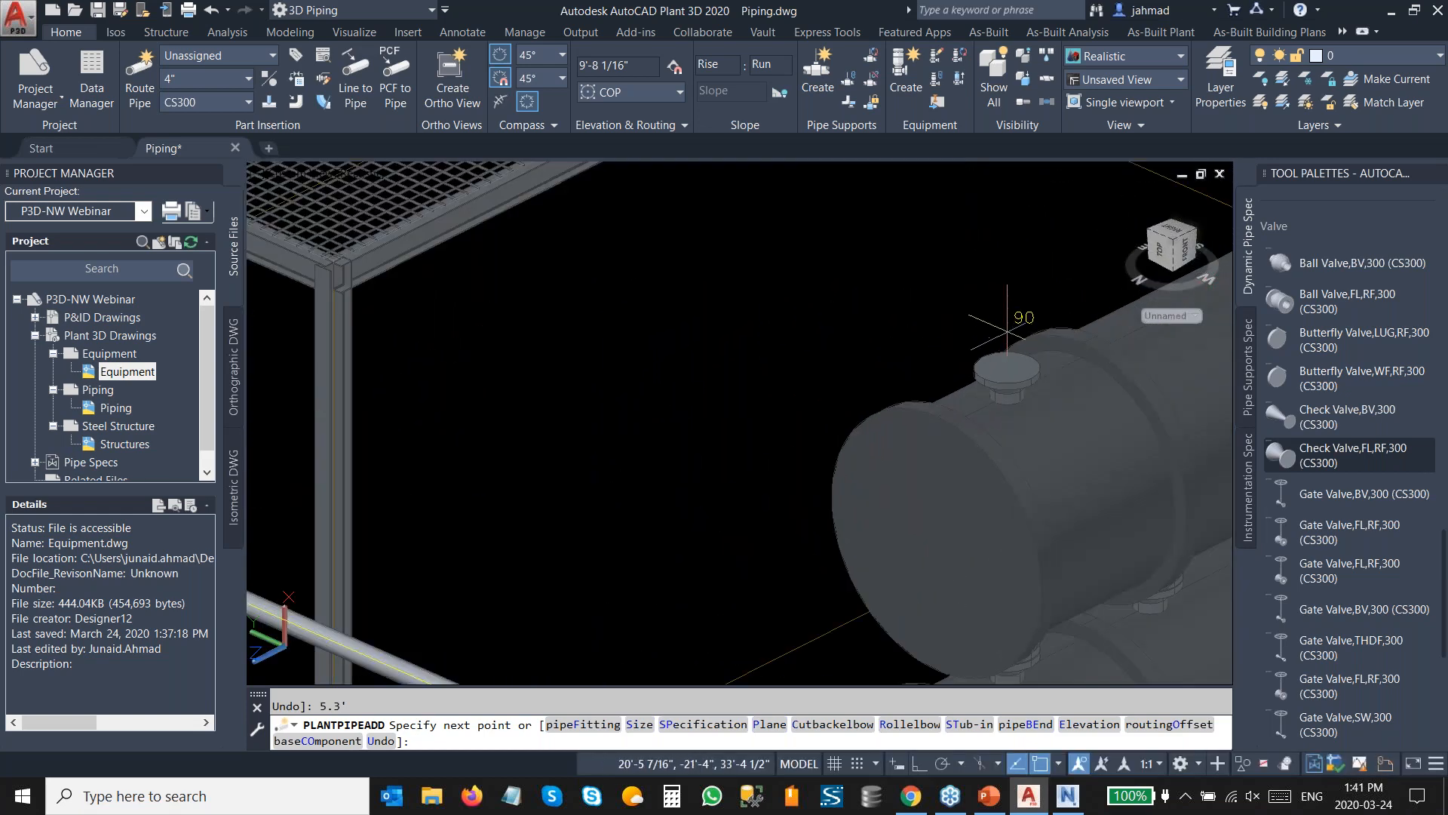
{"action": "left_click", "coordinate": [1007, 368]}
{"action": "scroll", "coordinate": [996, 346], "scroll_direction": "down", "scroll_amount": 2}
{"action": "scroll", "coordinate": [994, 343], "scroll_direction": "down", "scroll_amount": 2}
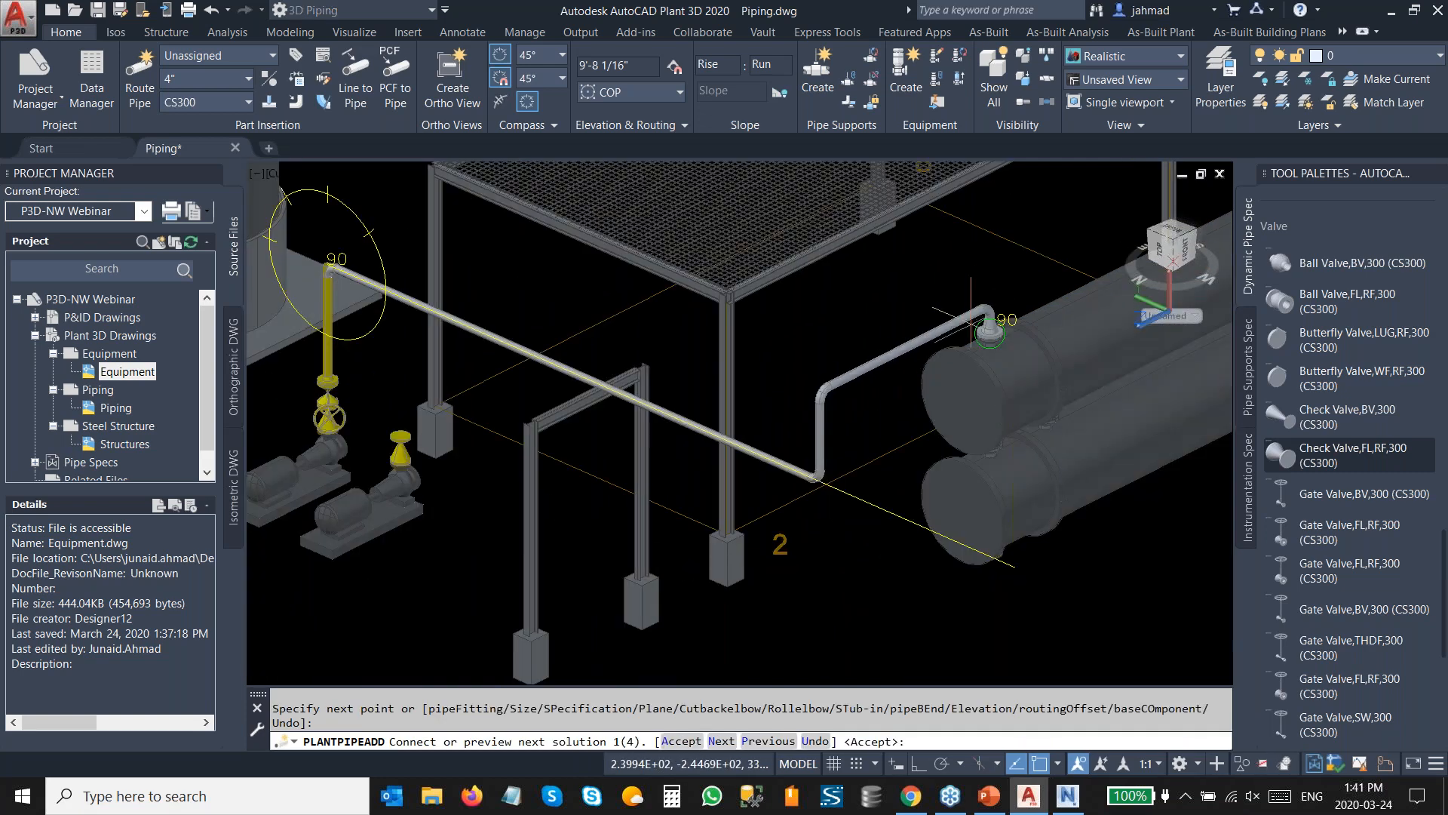
{"action": "left_click", "coordinate": [694, 750]}
Start routing from the second pump's check valve and place a 4" Gate Valve, Double Disc, 300 LB, RF on it.
{"action": "middle_click_drag", "start_coordinate": [436, 414], "coordinate": [644, 448]}
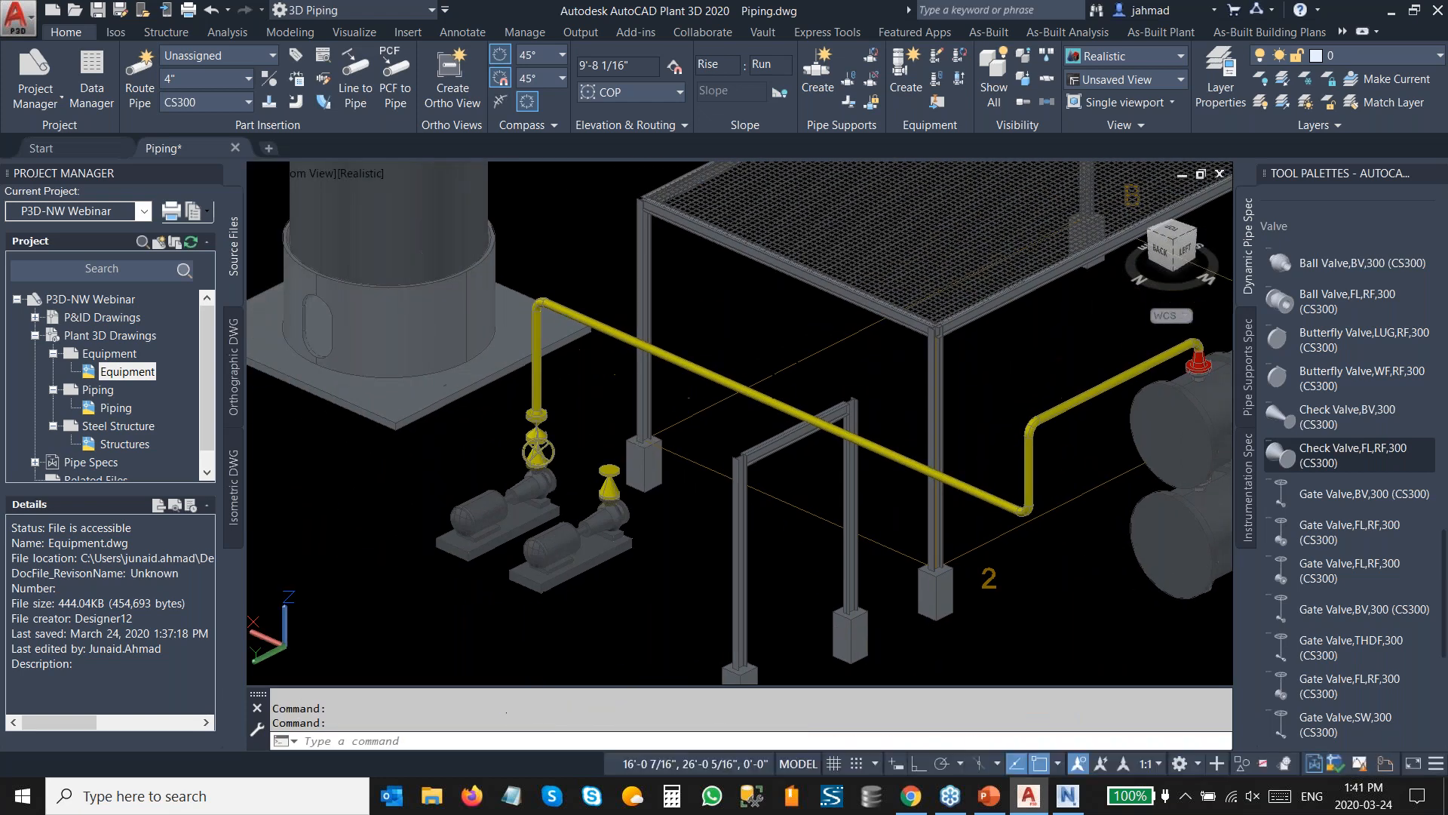
{"action": "scroll", "coordinate": [638, 446], "scroll_direction": "up", "scroll_amount": 6}
{"action": "middle_click_drag", "start_coordinate": [573, 487], "coordinate": [720, 518]}
{"action": "scroll", "coordinate": [711, 546], "scroll_direction": "up", "scroll_amount": 2}
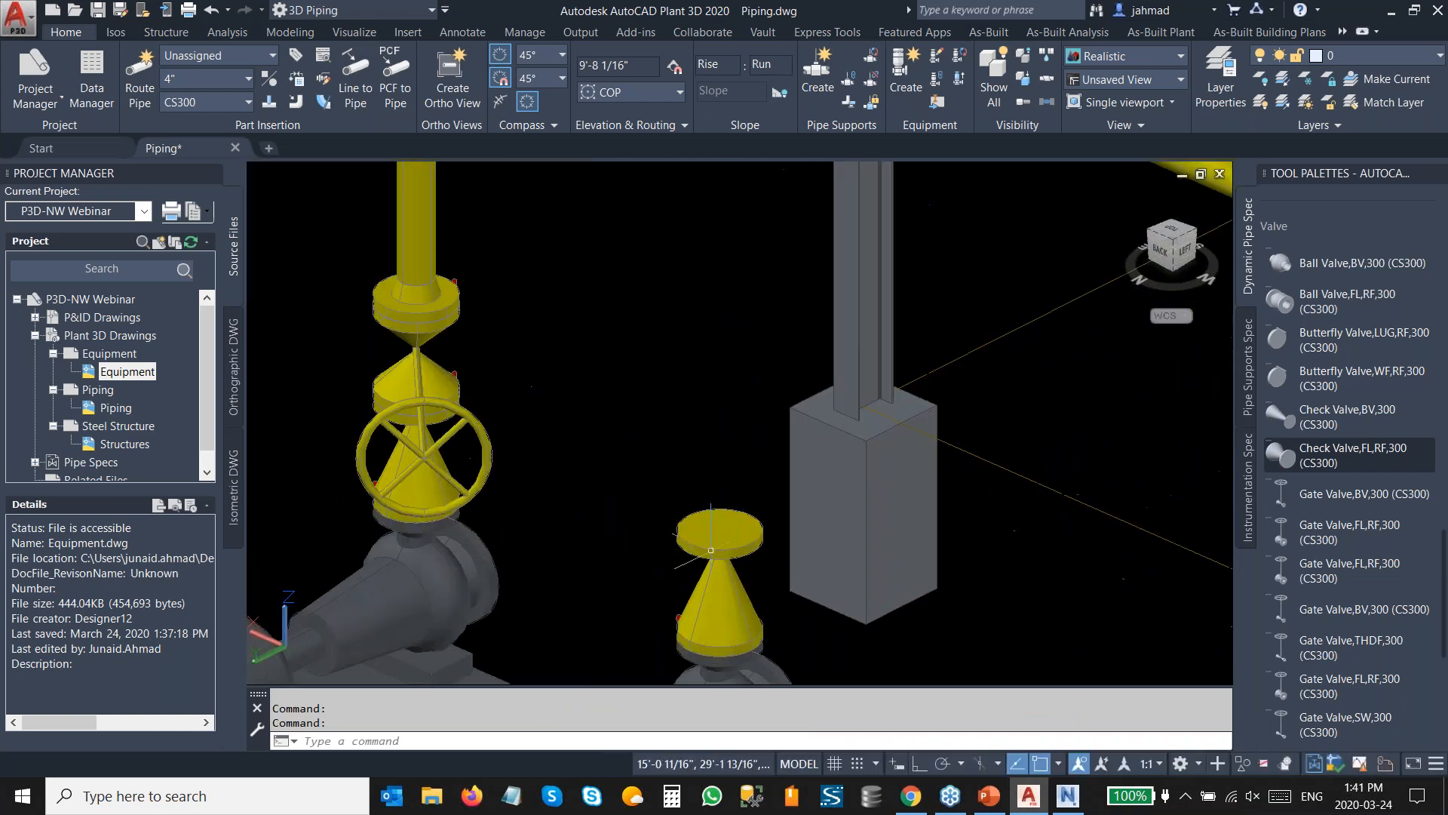
{"action": "left_click", "coordinate": [711, 550]}
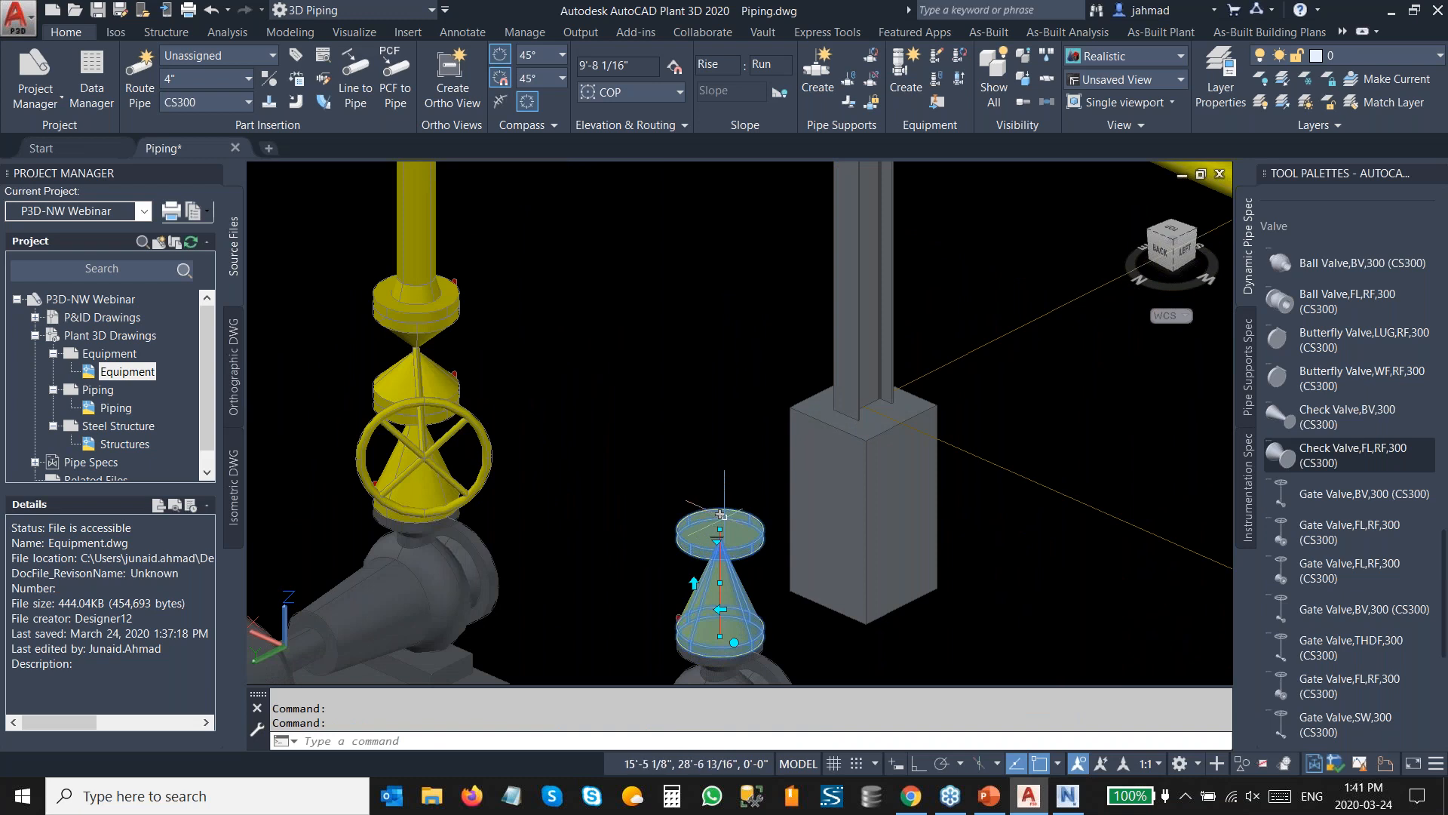
{"action": "left_click", "coordinate": [720, 515]}
{"action": "right_click", "coordinate": [717, 447]}
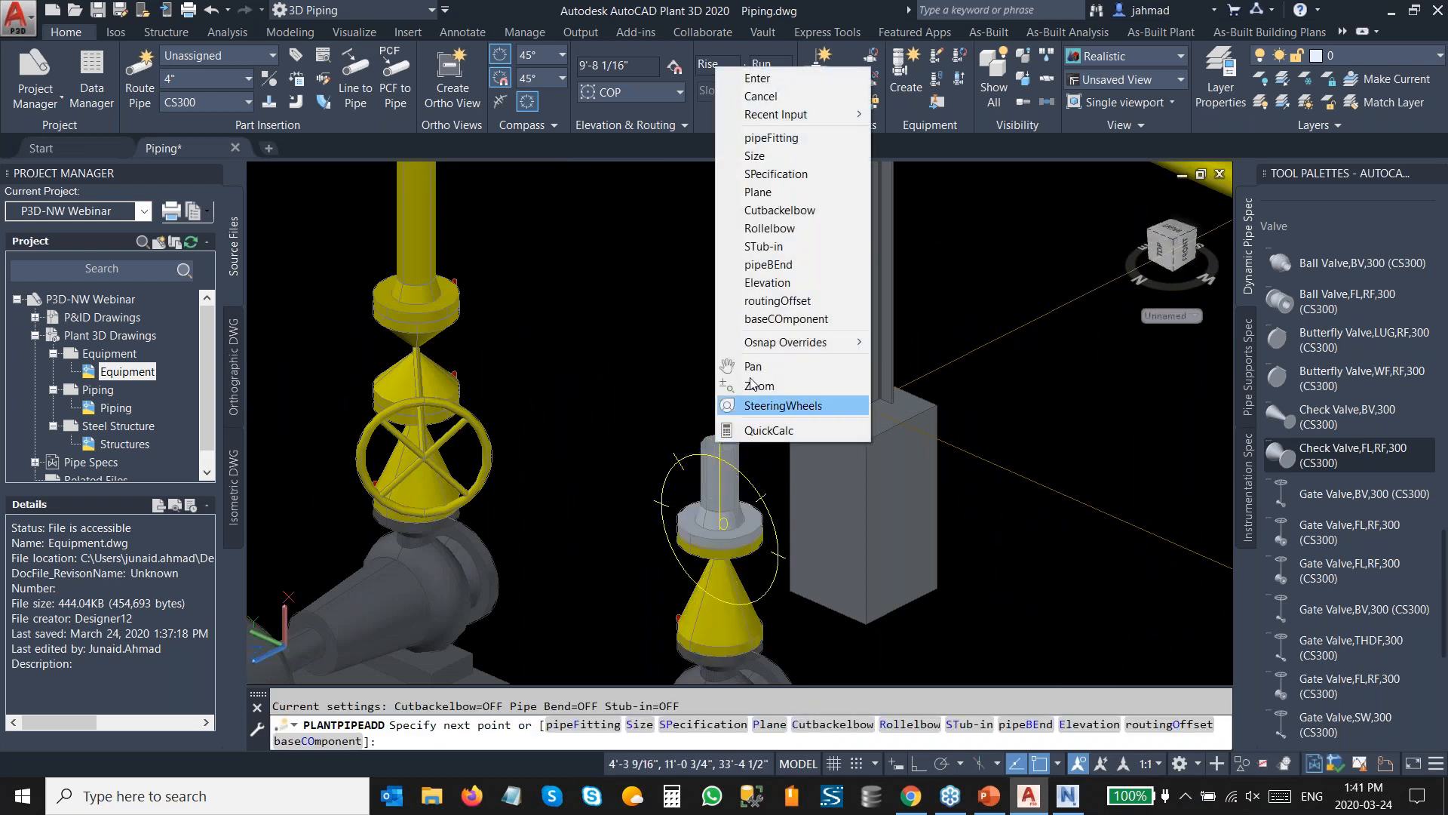
{"action": "left_click", "coordinate": [802, 140]}
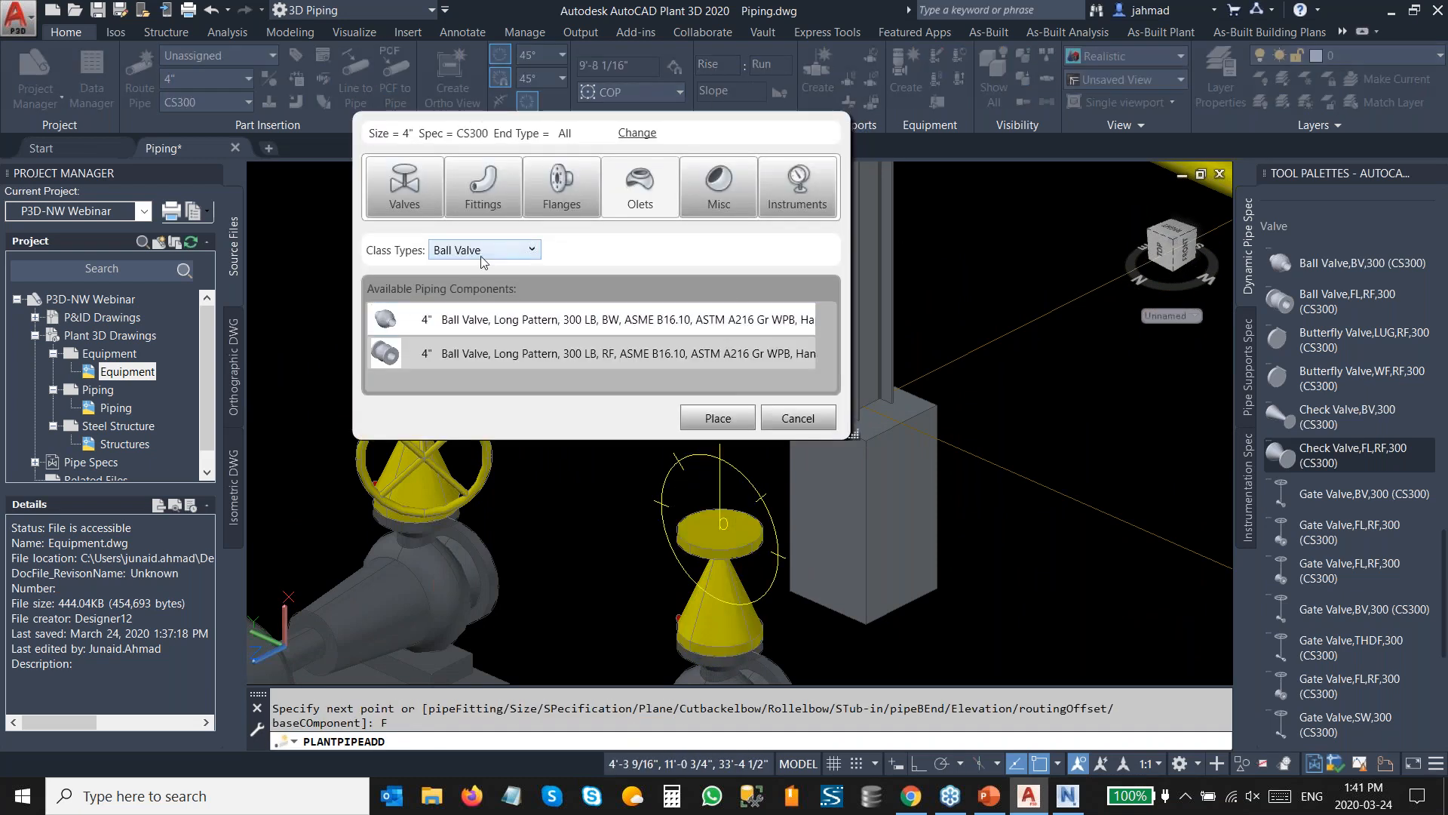
{"action": "left_click", "coordinate": [481, 256]}
{"action": "left_click", "coordinate": [464, 334]}
{"action": "left_click", "coordinate": [519, 354]}
{"action": "left_click", "coordinate": [719, 465]}
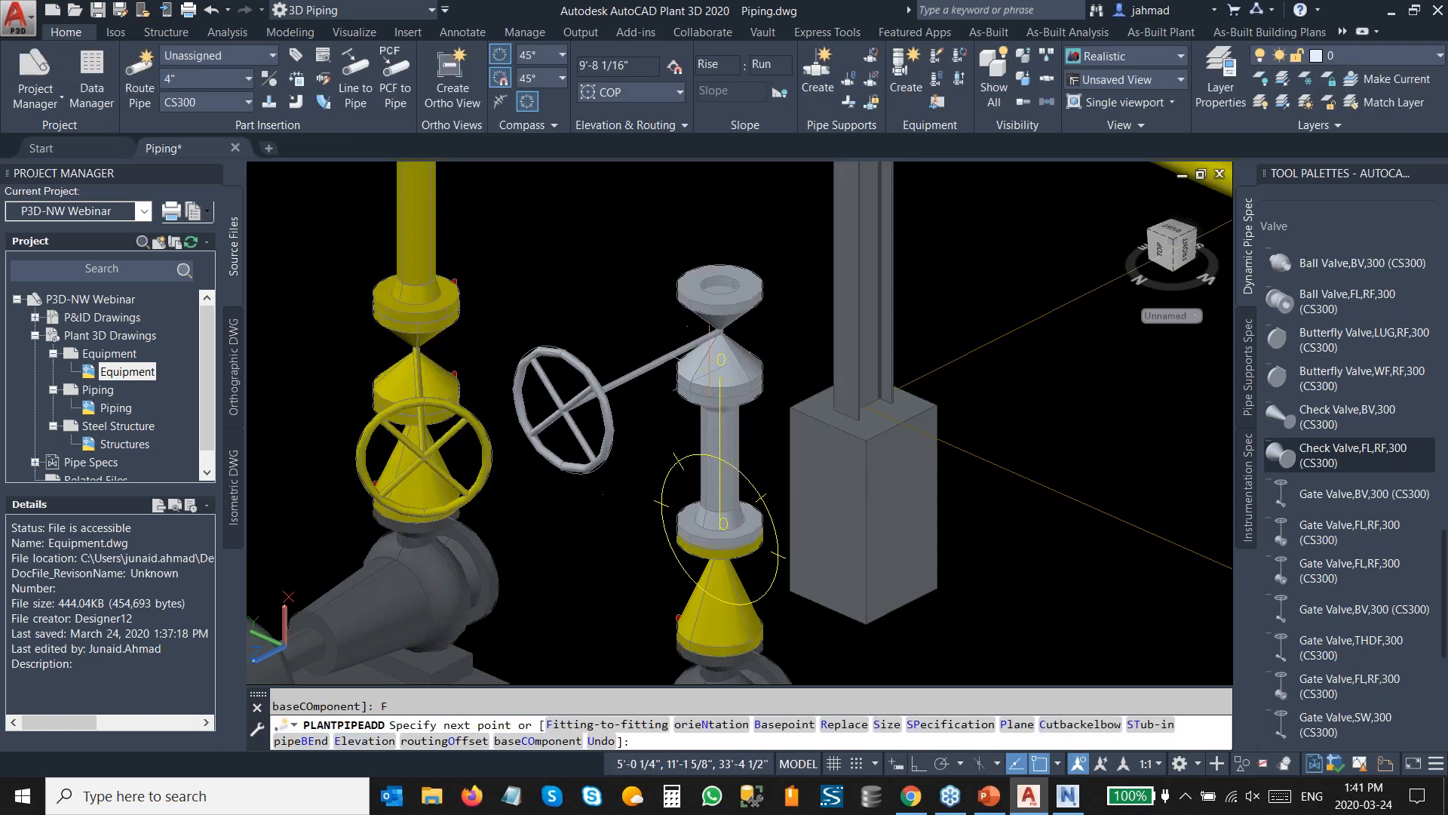
With fitting-to-fitting on, route a pipe from the second gate valve up to connect into the overhead header pipe.
{"action": "right_click", "coordinate": [717, 450]}
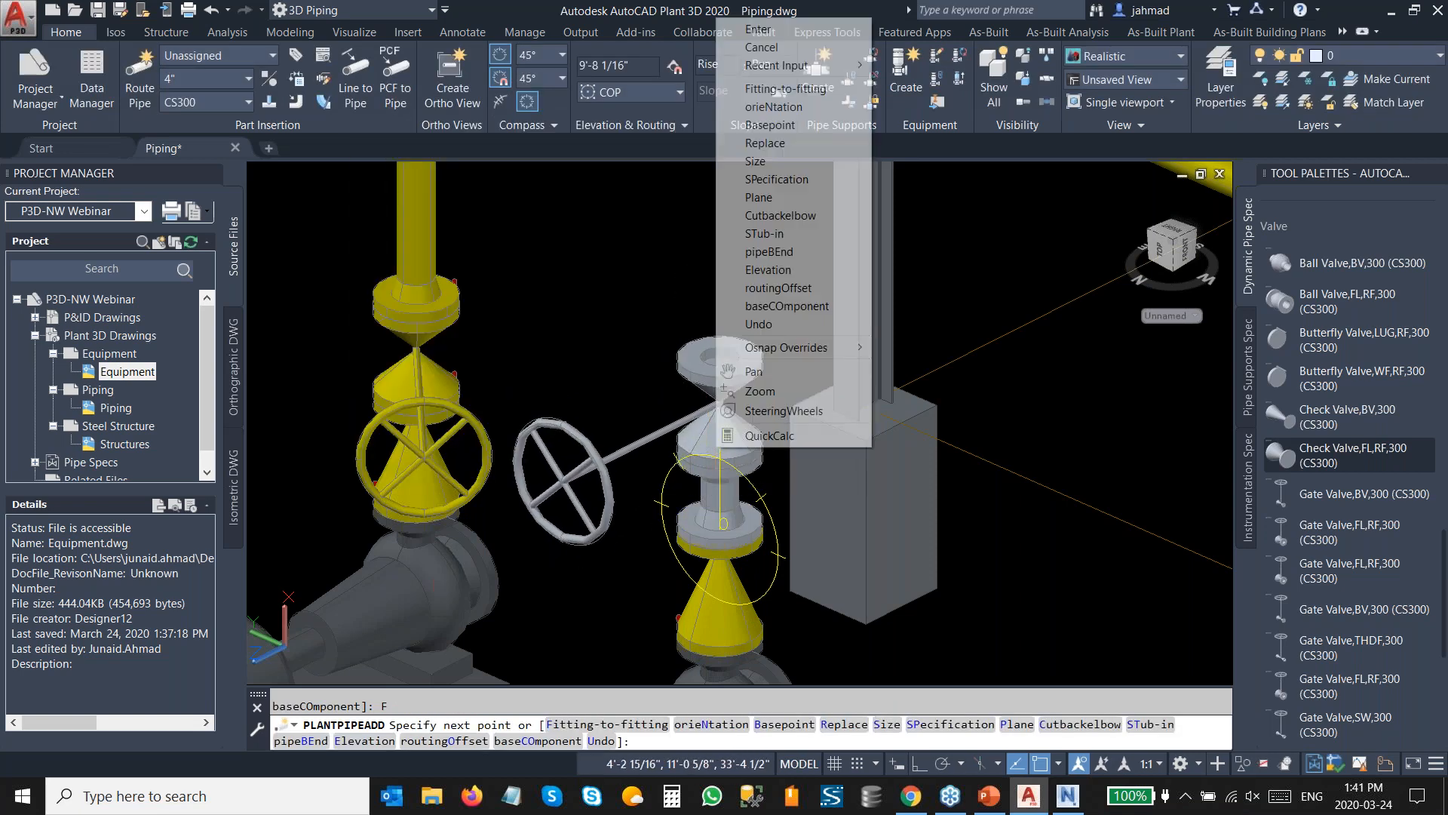
{"action": "left_click", "coordinate": [824, 94]}
{"action": "left_click", "coordinate": [742, 342]}
{"action": "scroll", "coordinate": [773, 393], "scroll_direction": "down", "scroll_amount": 5}
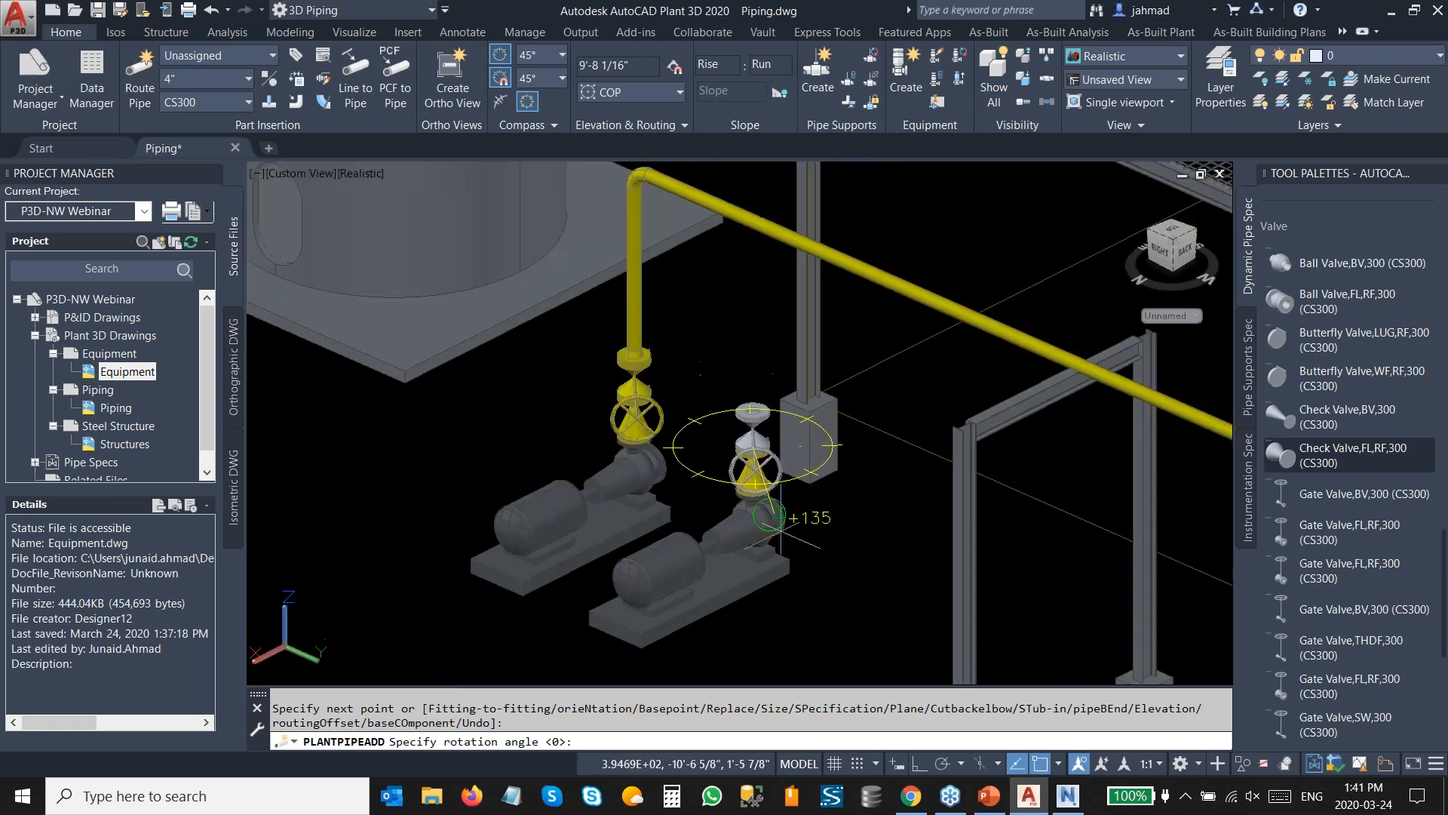
{"action": "middle_click_drag", "start_coordinate": [781, 531], "coordinate": [685, 355]}
{"action": "left_click", "coordinate": [679, 496]}
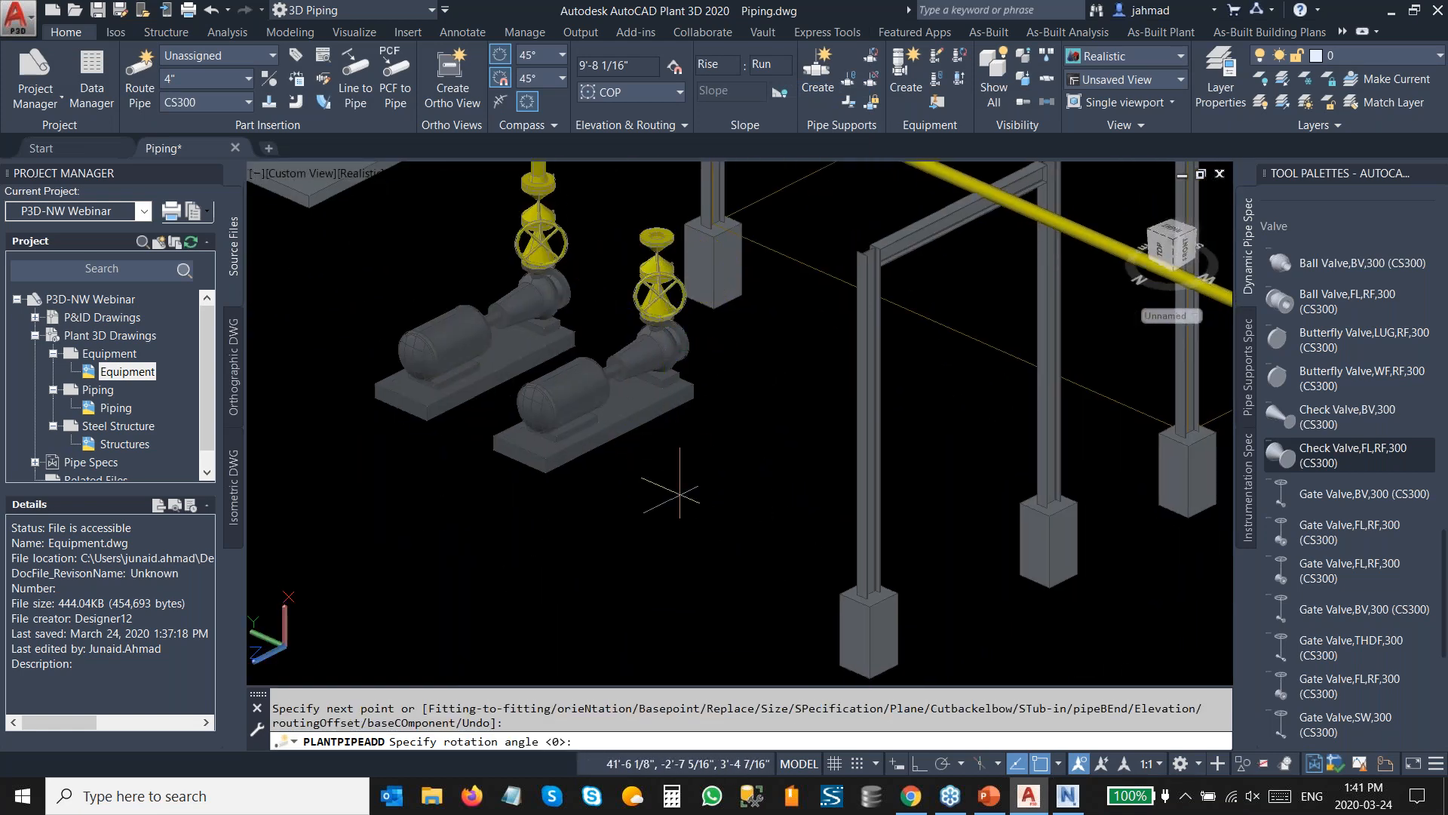
{"action": "middle_click_drag", "start_coordinate": [643, 186], "coordinate": [651, 413]}
{"action": "scroll", "coordinate": [643, 333], "scroll_direction": "up", "scroll_amount": 4}
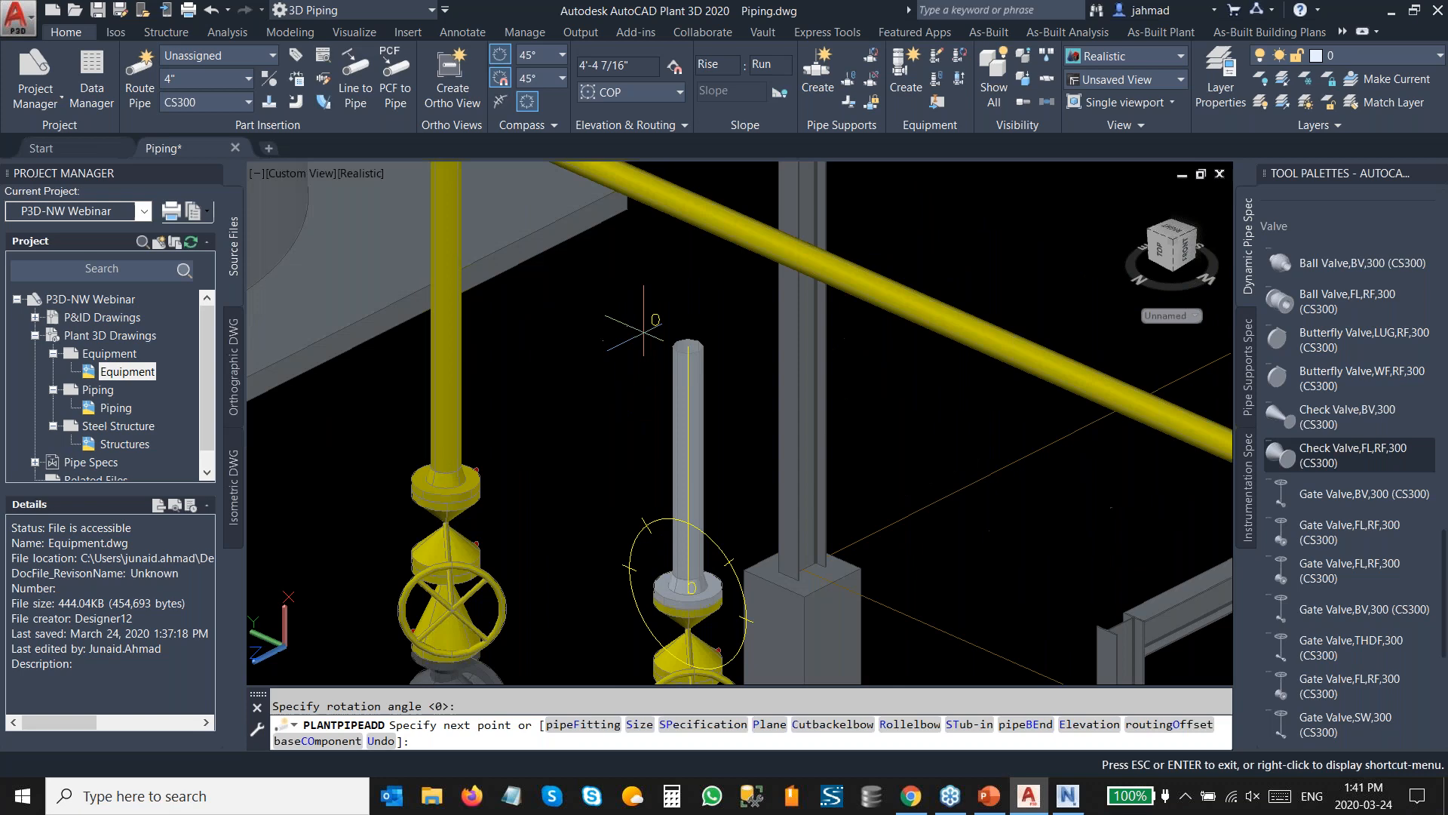
{"action": "middle_click_drag", "start_coordinate": [643, 332], "coordinate": [661, 432]}
{"action": "scroll", "coordinate": [696, 382], "scroll_direction": "up", "scroll_amount": 2}
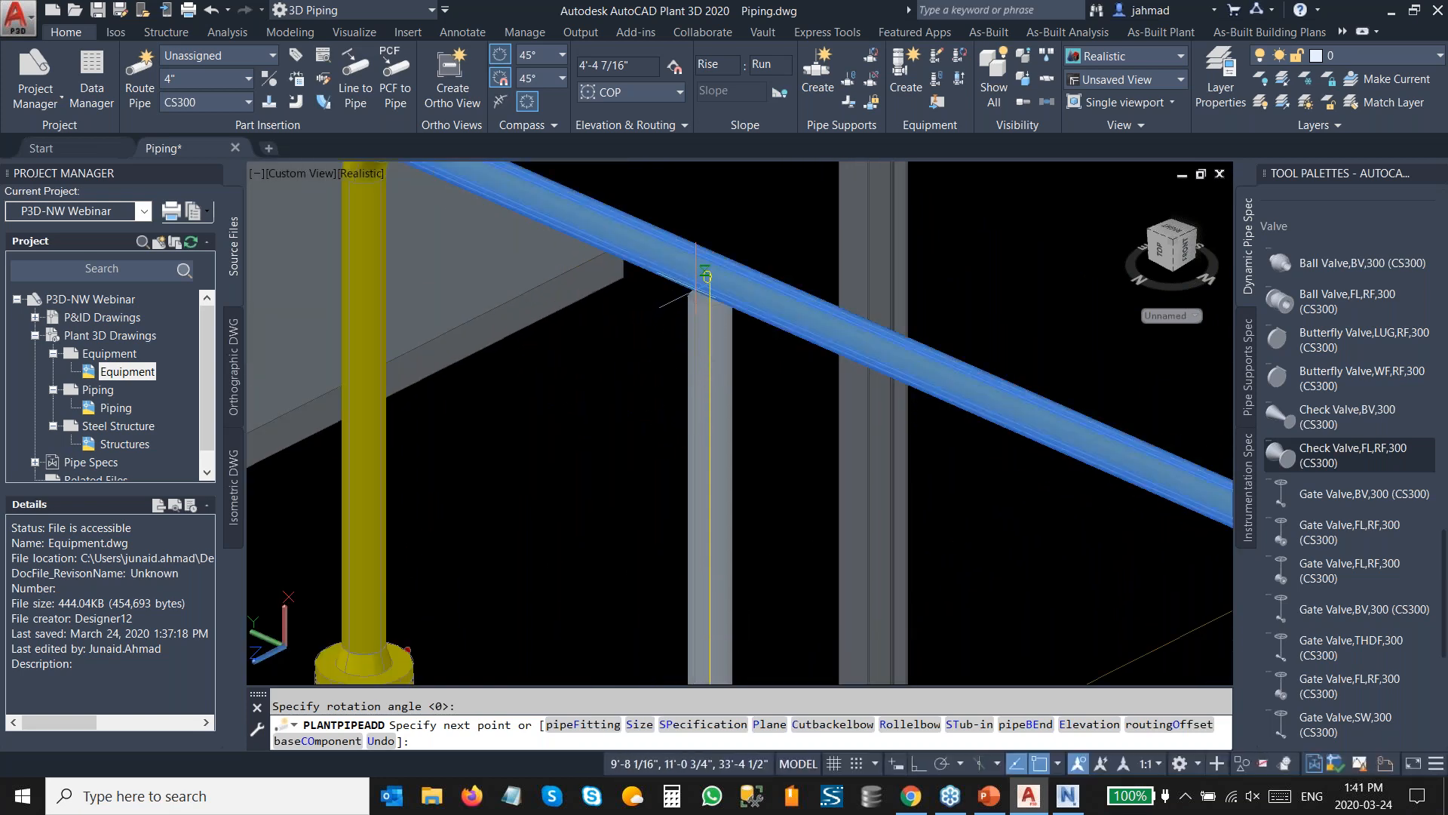
{"action": "left_click", "coordinate": [706, 276]}
{"action": "scroll", "coordinate": [706, 302], "scroll_direction": "down", "scroll_amount": 5}
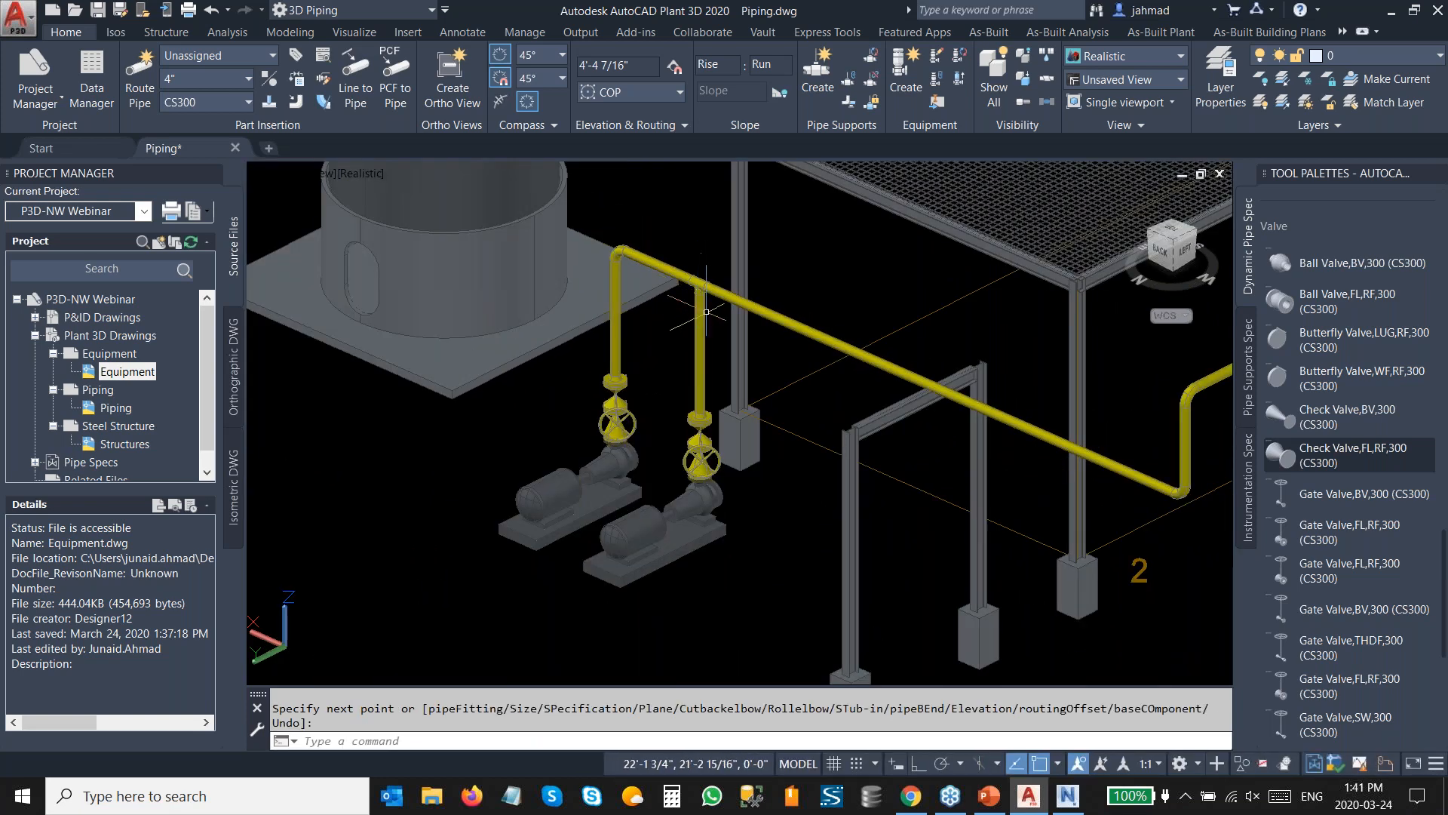
{"action": "key", "text": "Escape"}
Save the Piping drawing.
{"action": "scroll", "coordinate": [706, 311], "scroll_direction": "down", "scroll_amount": 2}
{"action": "middle_click_drag", "start_coordinate": [784, 384], "coordinate": [698, 508]}
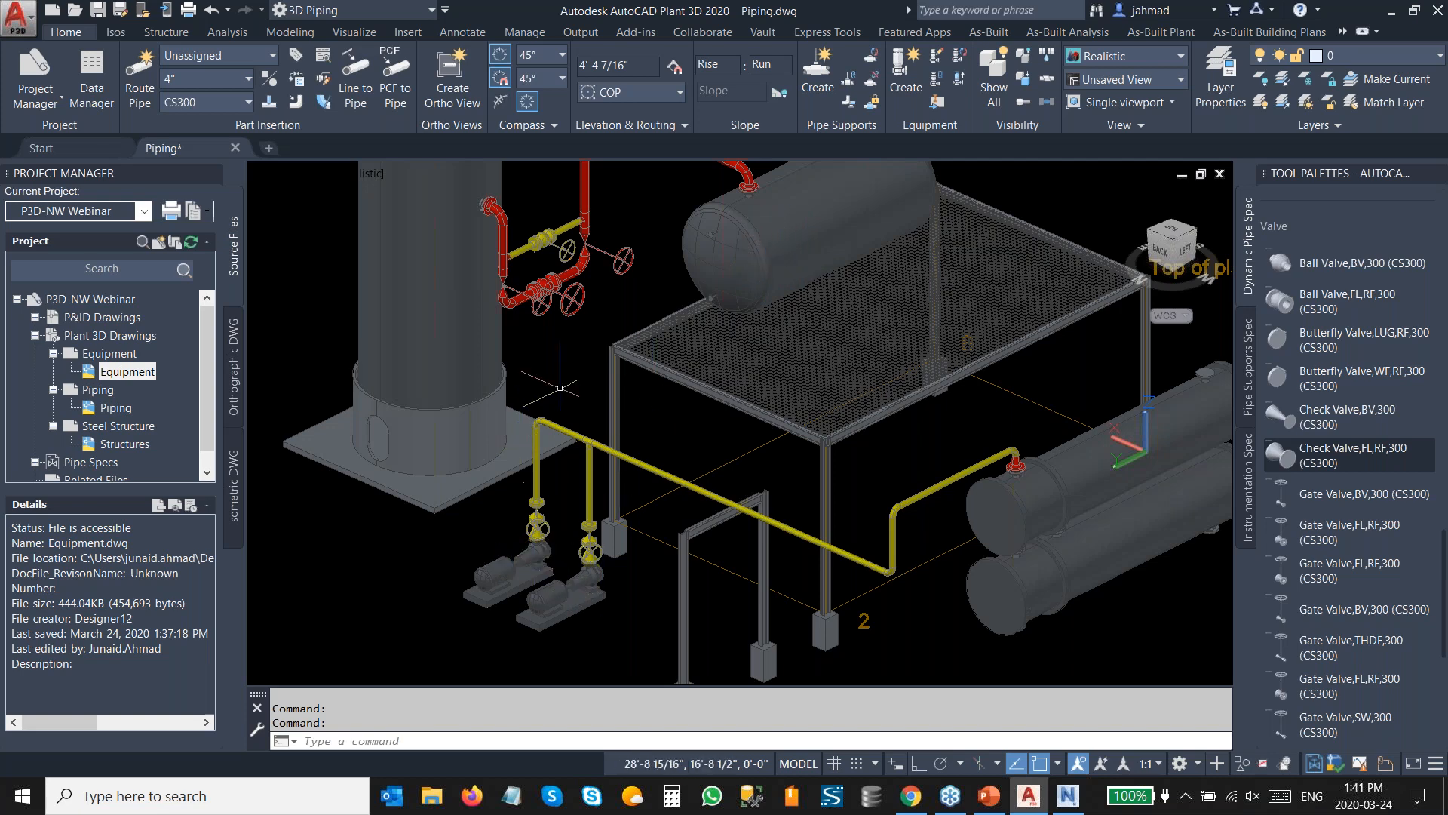
{"action": "scroll", "coordinate": [560, 387], "scroll_direction": "down", "scroll_amount": 2}
{"action": "mouse_move", "coordinate": [685, 439]}
{"action": "middle_mouse_down"}
{"action": "mouse_move", "coordinate": [639, 412]}
{"action": "mouse_move", "coordinate": [672, 458]}
{"action": "middle_mouse_up"}
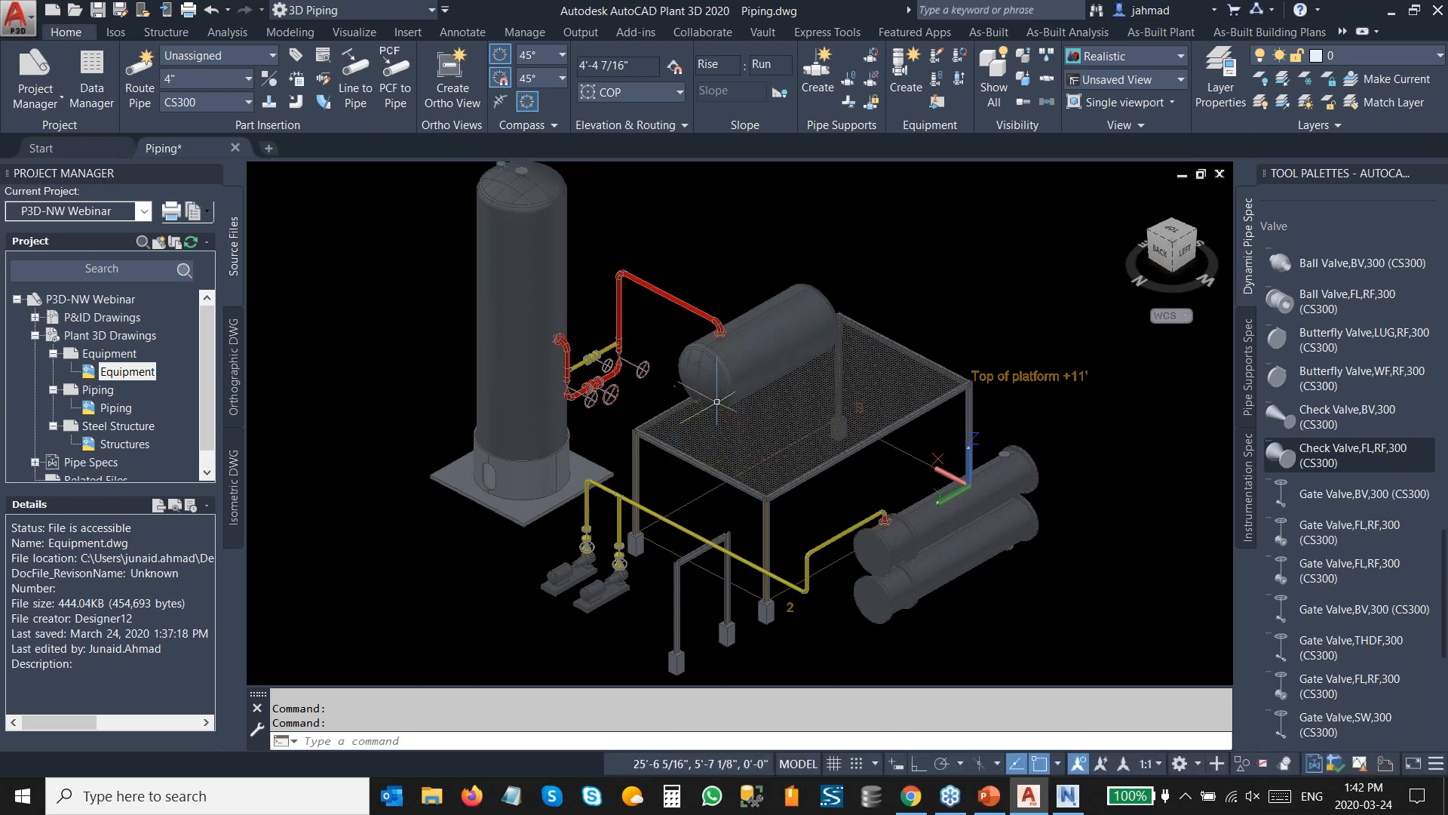
{"action": "key", "text": "XF86AudioMute"}
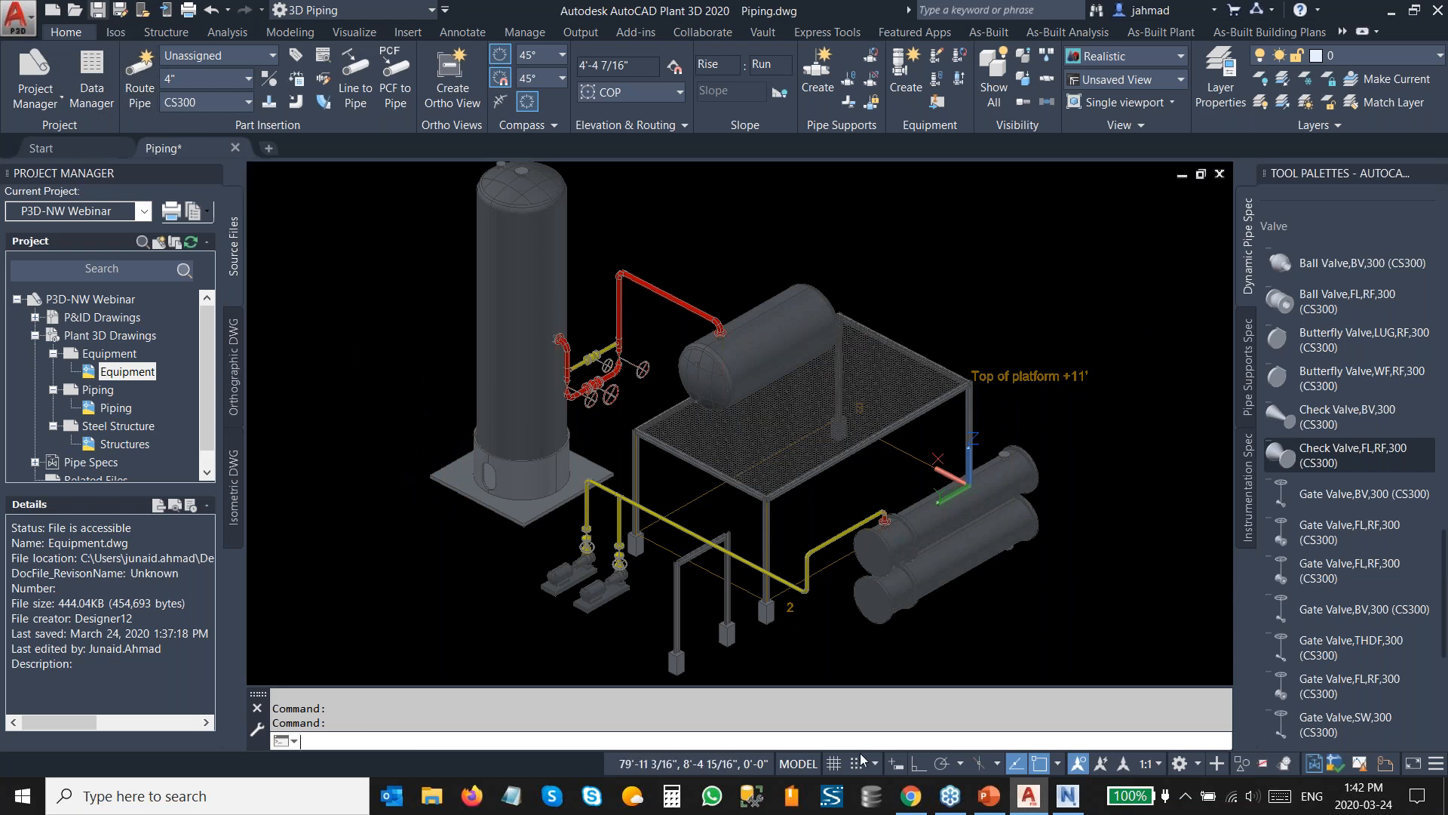
{"action": "key", "text": "ctrl+s"}
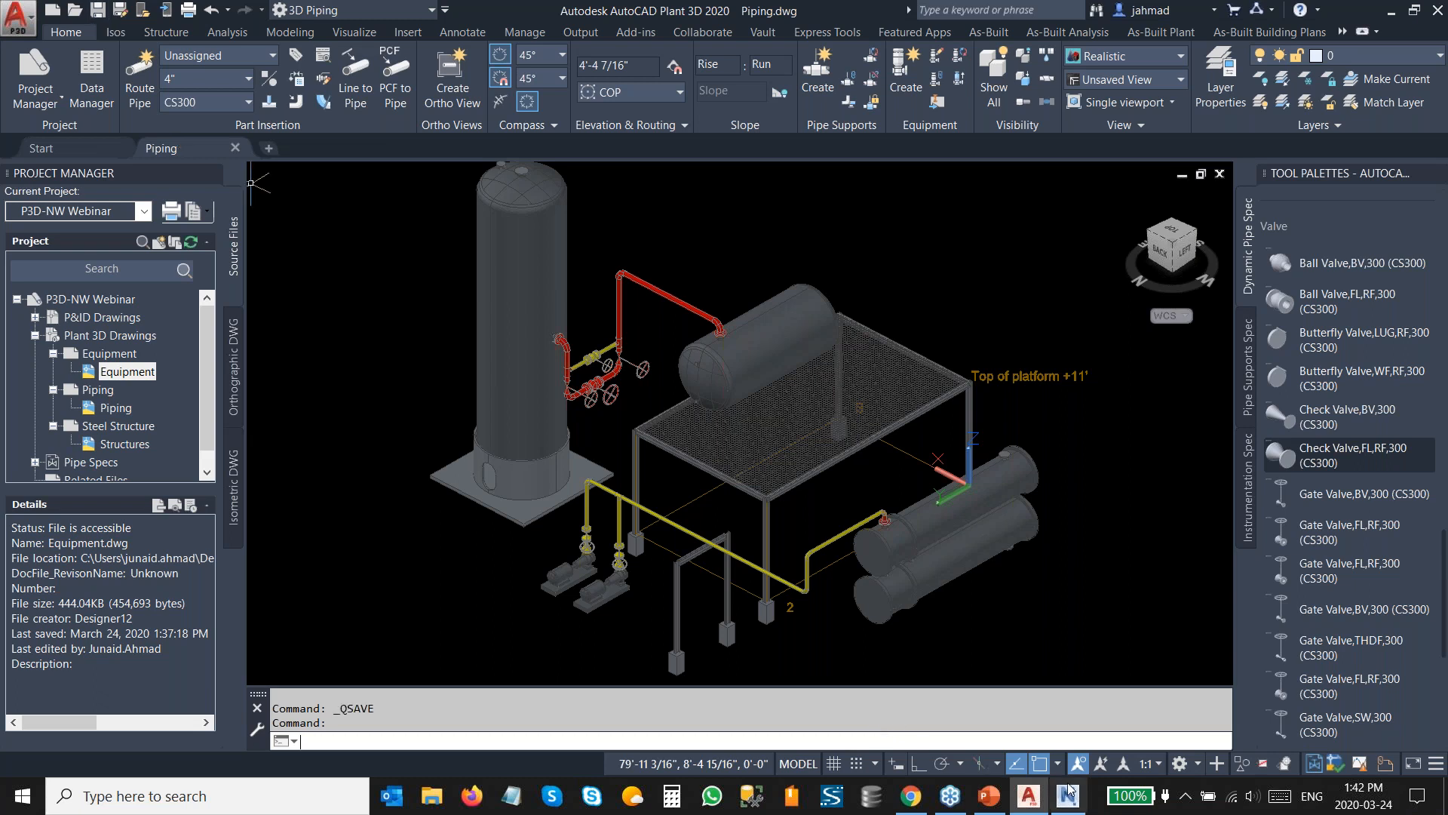
Switch to Navisworks Manage and review the DWG/DXF file reader options, including the Faceting Factor.
{"action": "left_click", "coordinate": [1067, 795]}
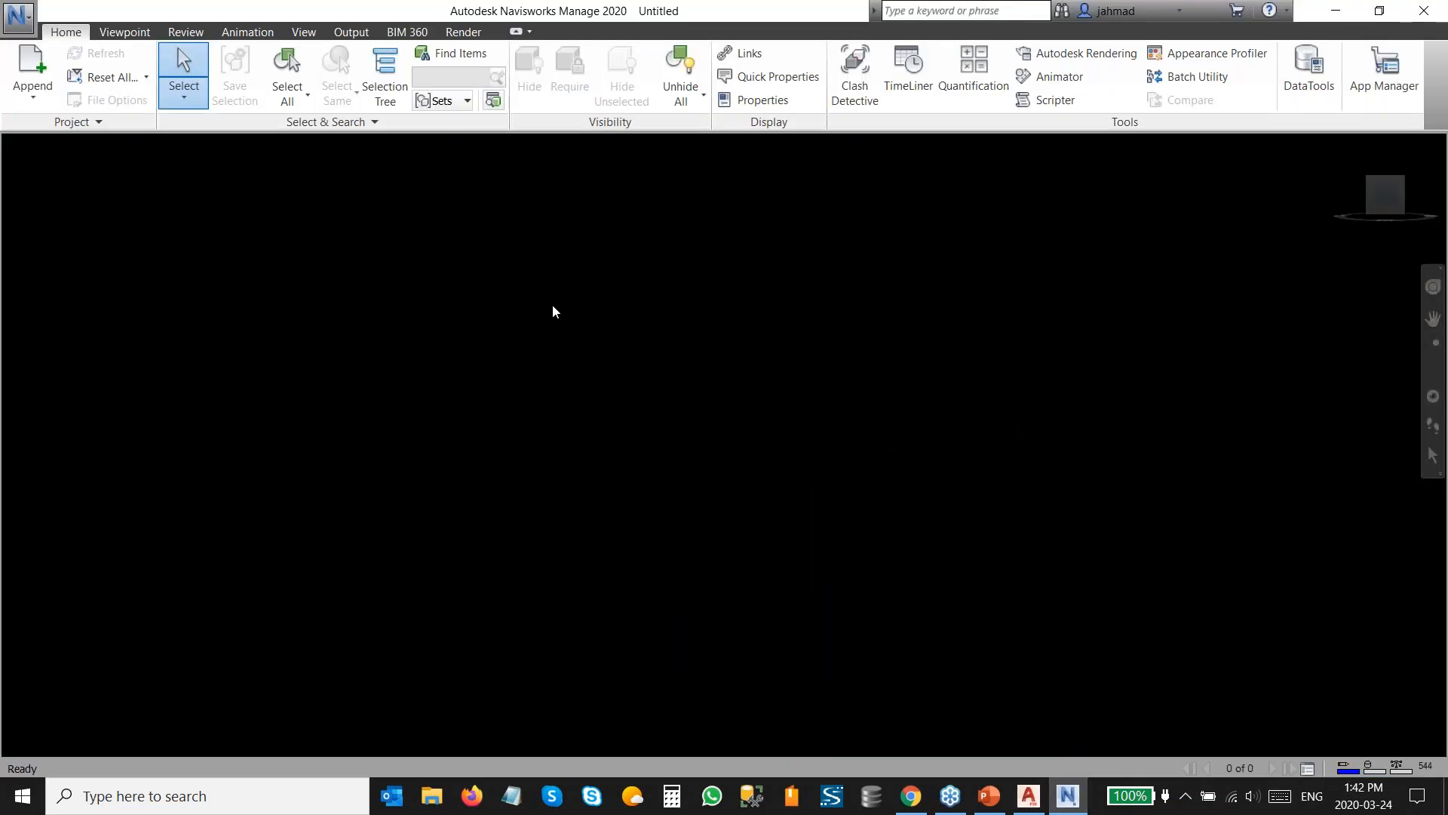
{"action": "left_click", "coordinate": [20, 21]}
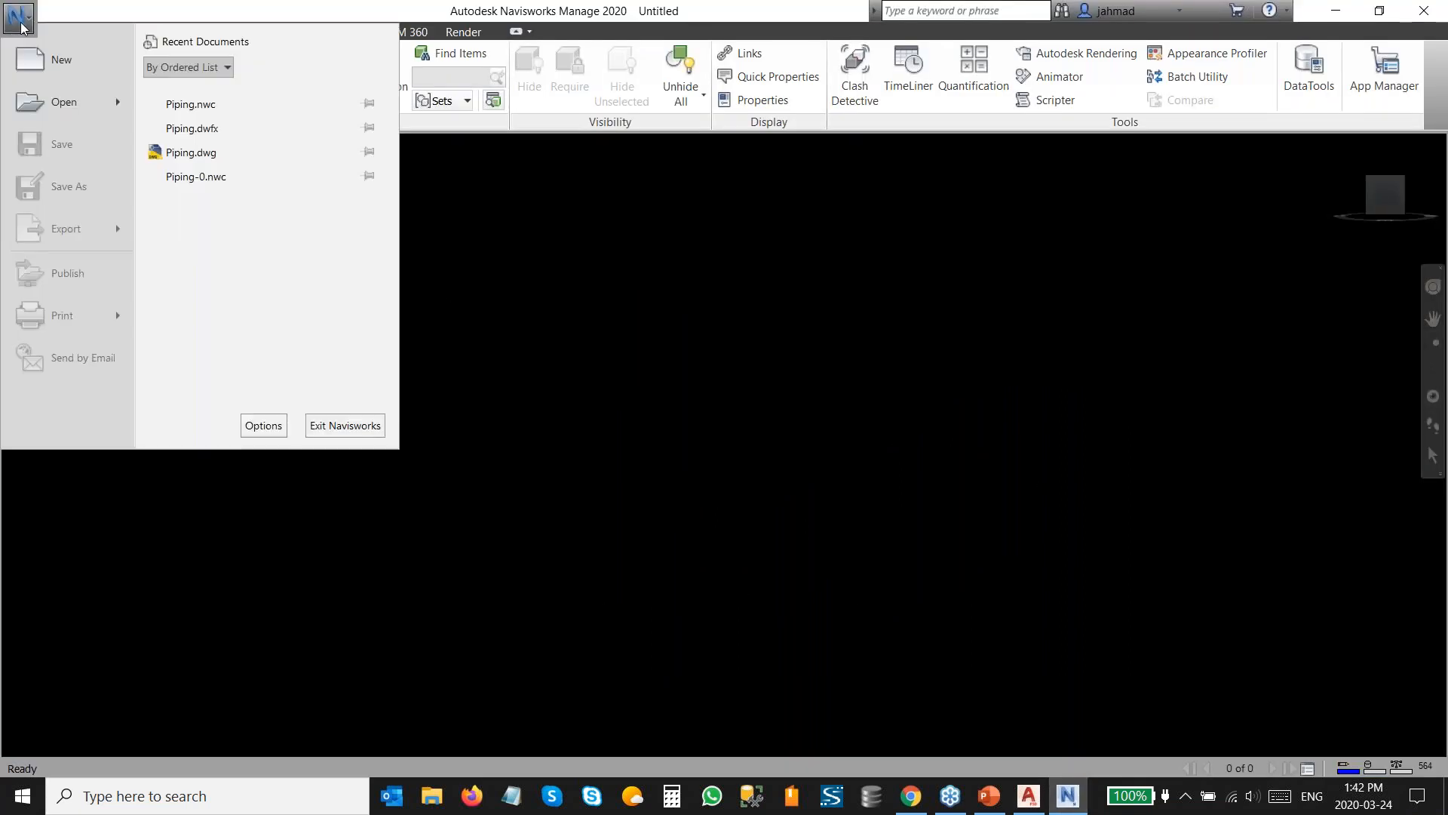
{"action": "mouse_move", "coordinate": [64, 115]}
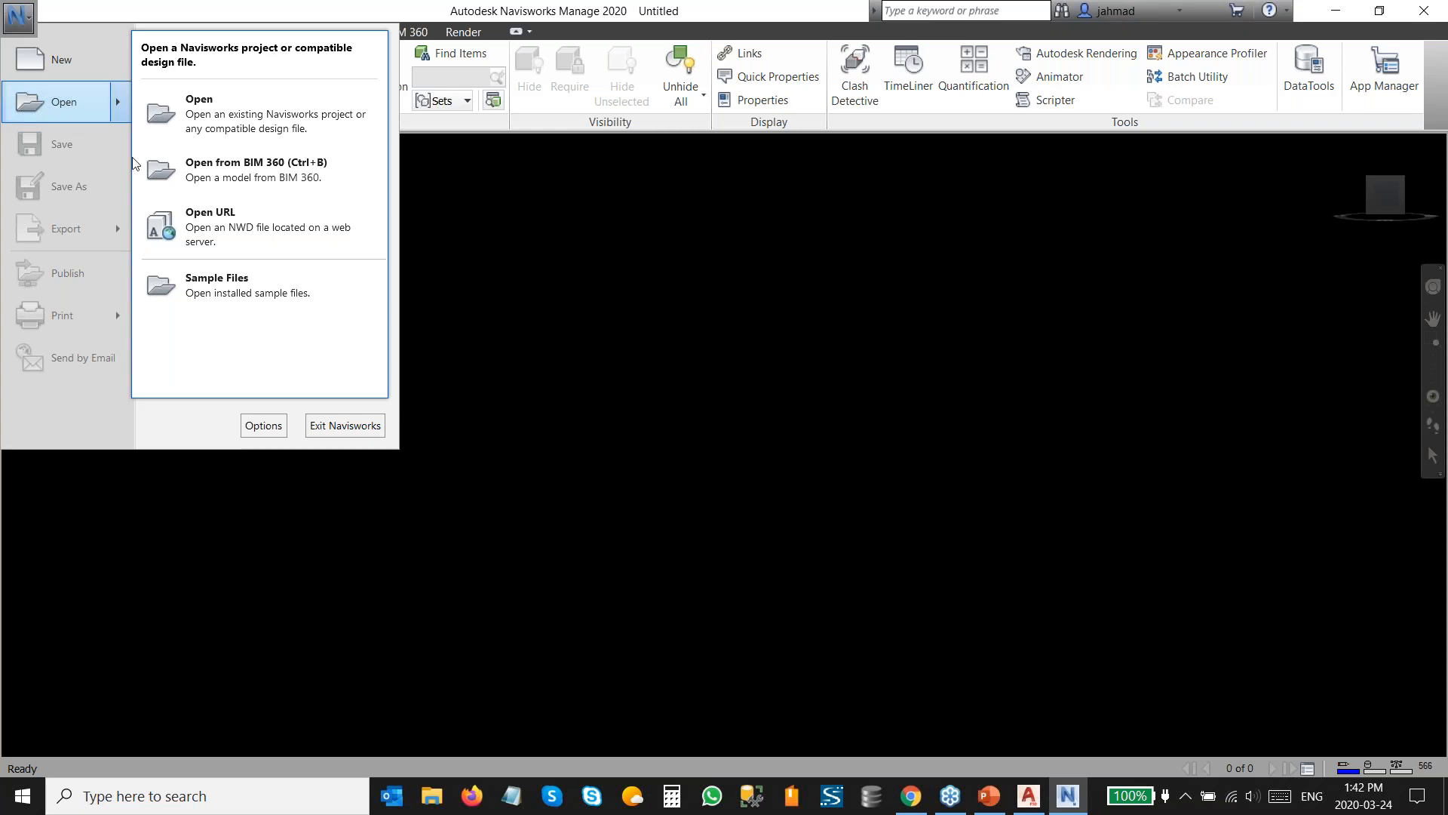
{"action": "left_click", "coordinate": [264, 426]}
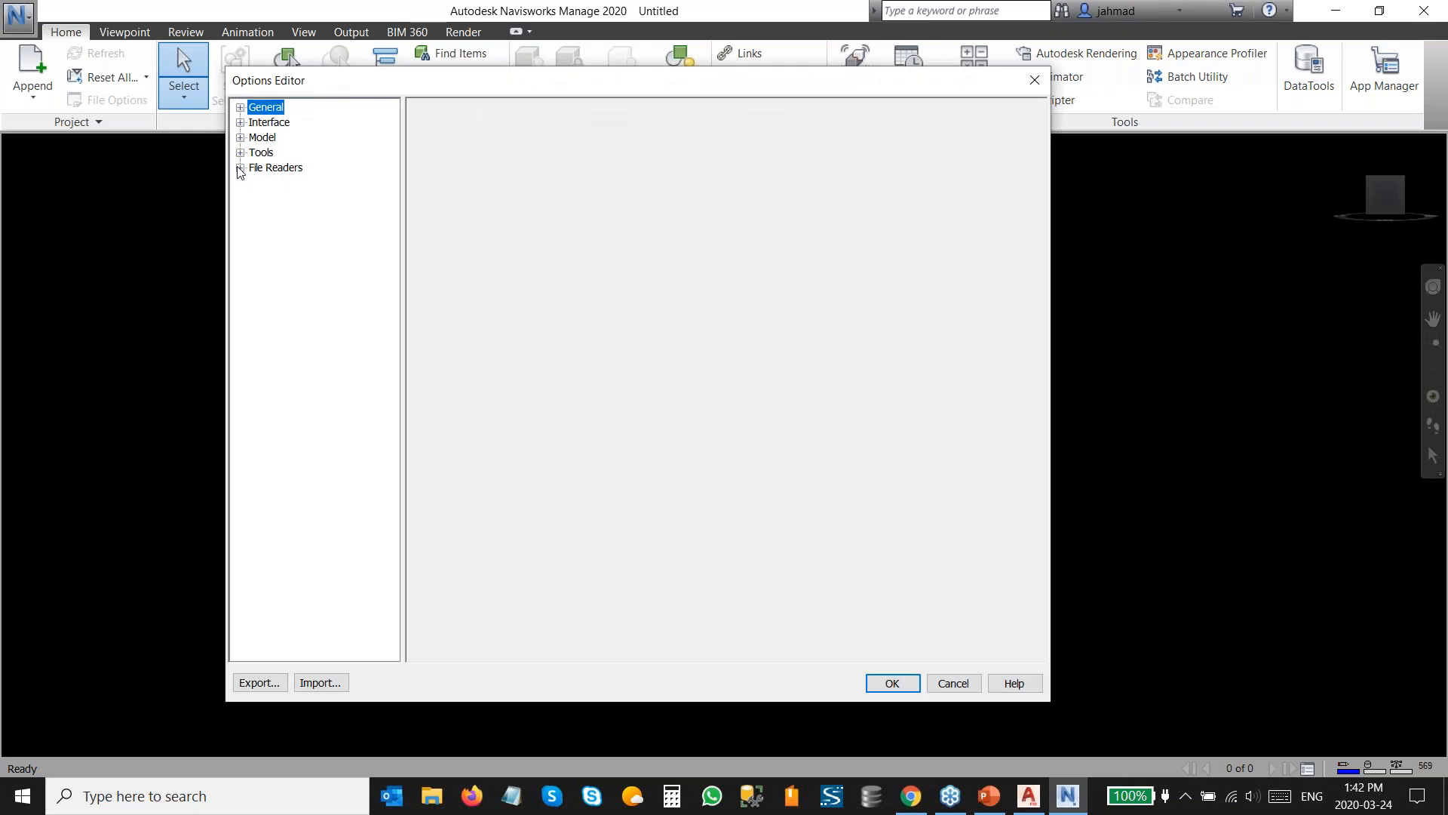
{"action": "left_click", "coordinate": [240, 168]}
{"action": "left_click", "coordinate": [300, 261]}
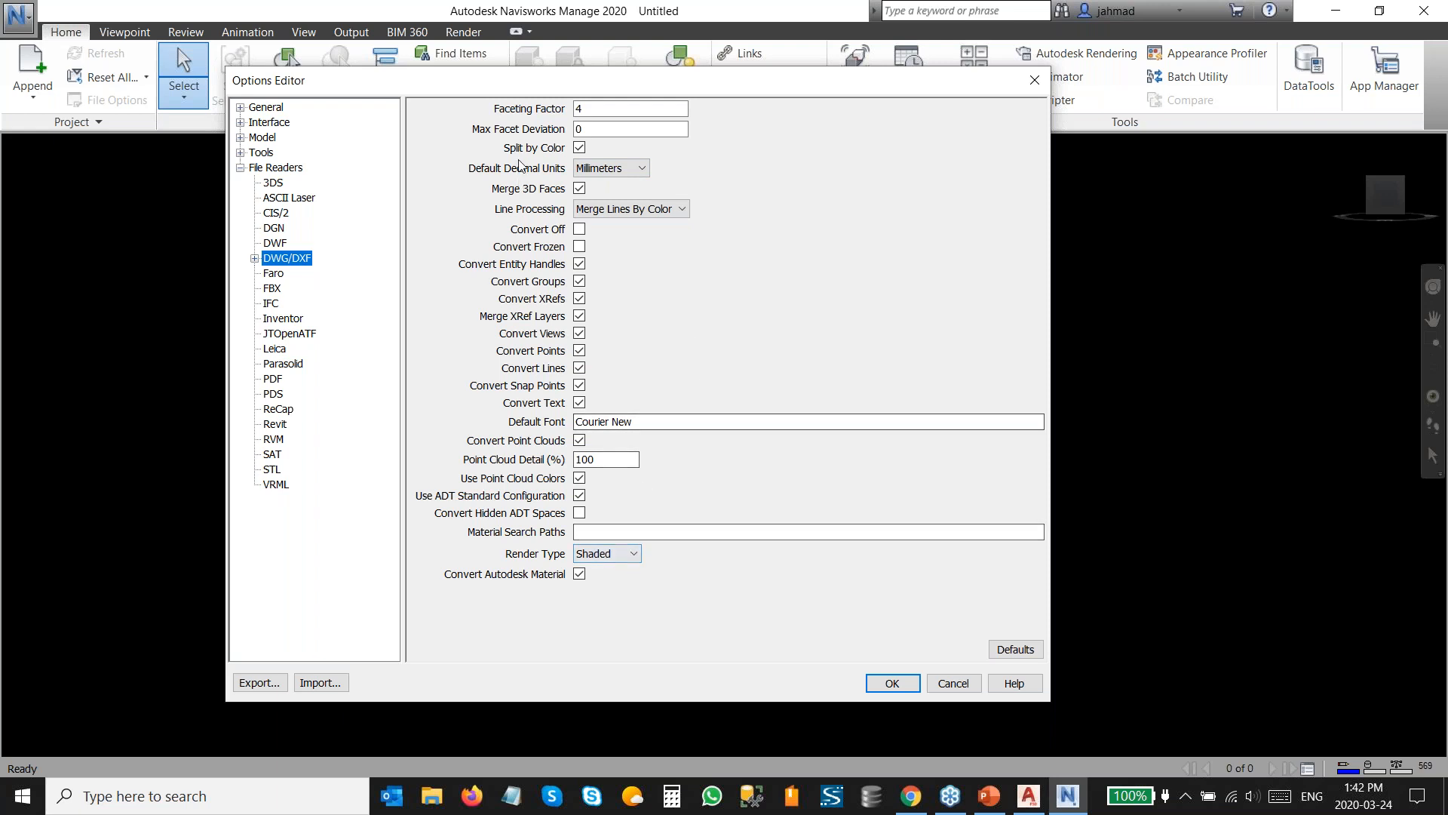
{"action": "left_click", "coordinate": [606, 110]}
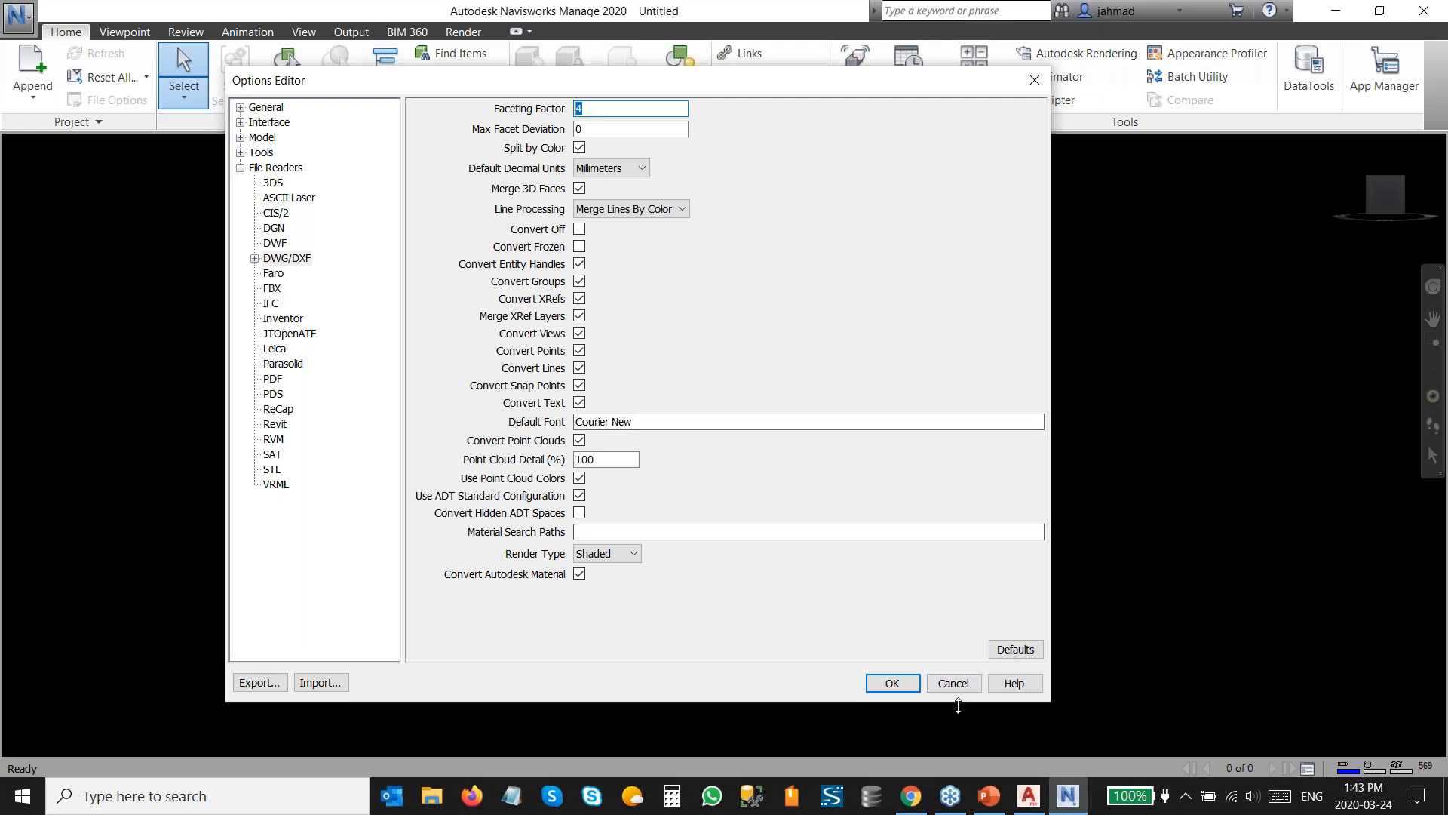
{"action": "left_click", "coordinate": [895, 689]}
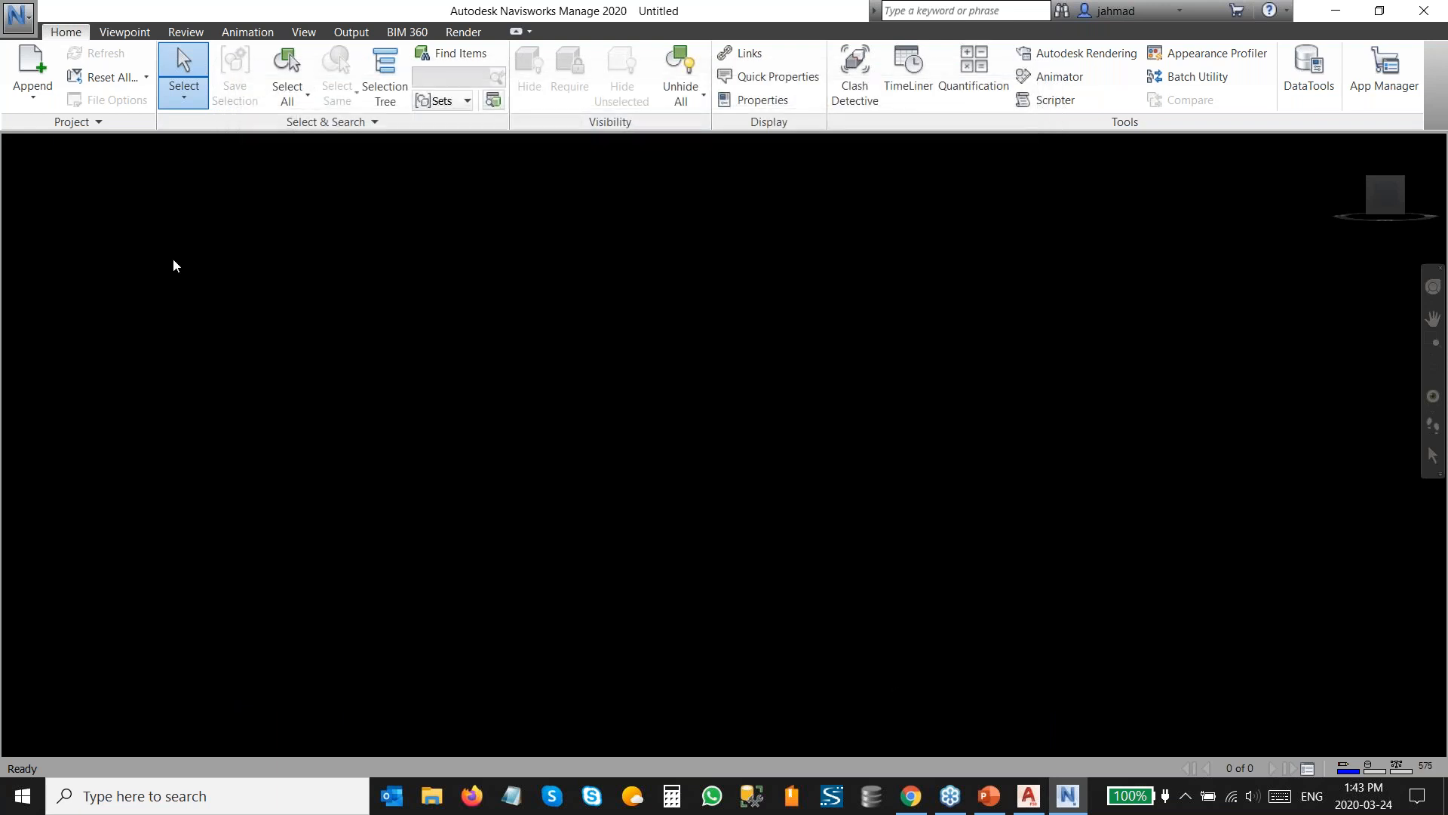
Open Piping.dwg from the P3D-NW Webinar Plant 3D Models Piping folder, filtering for Autodesk DWG/DXF files.
{"action": "left_click", "coordinate": [18, 15]}
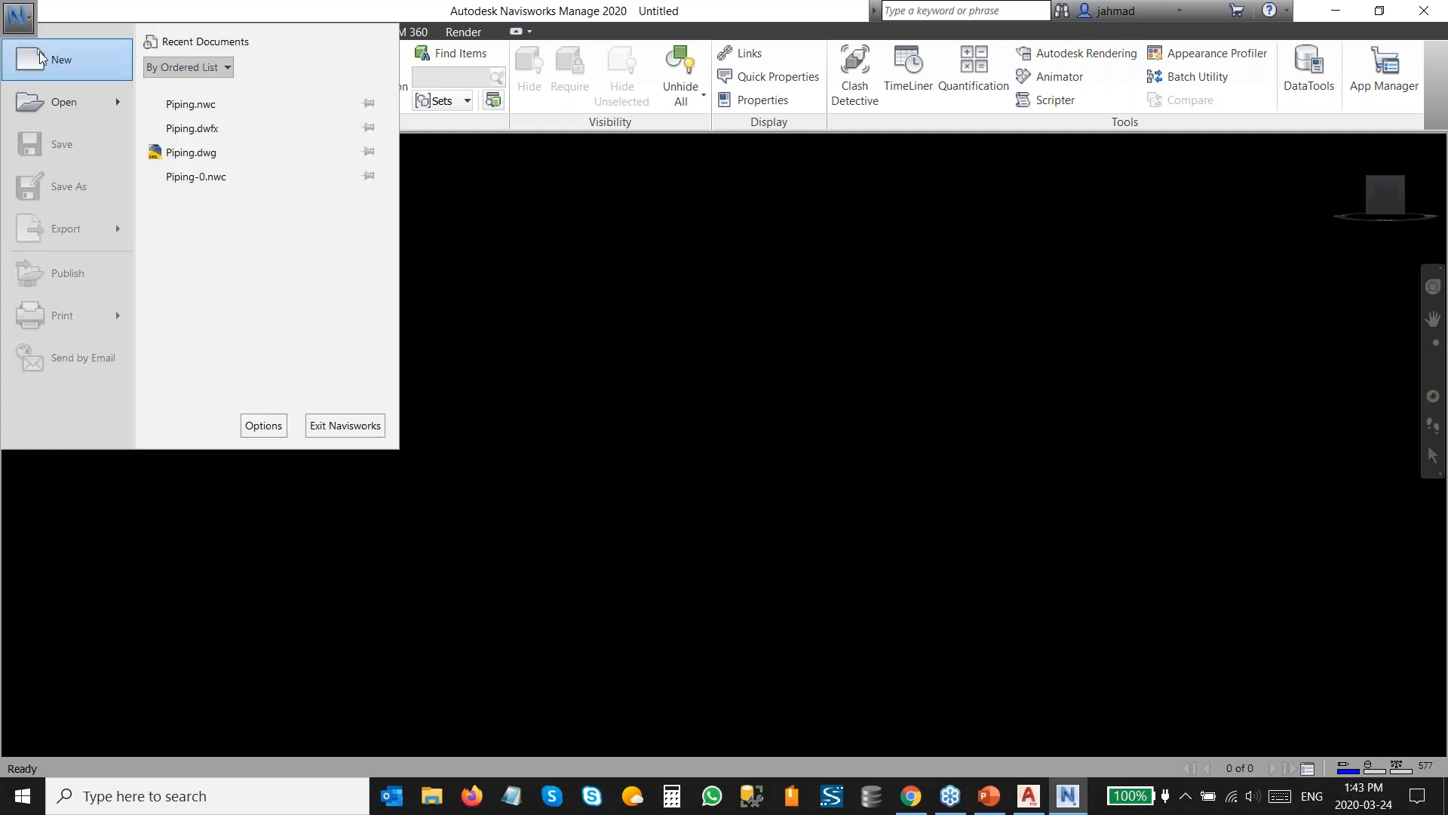
{"action": "mouse_move", "coordinate": [78, 108]}
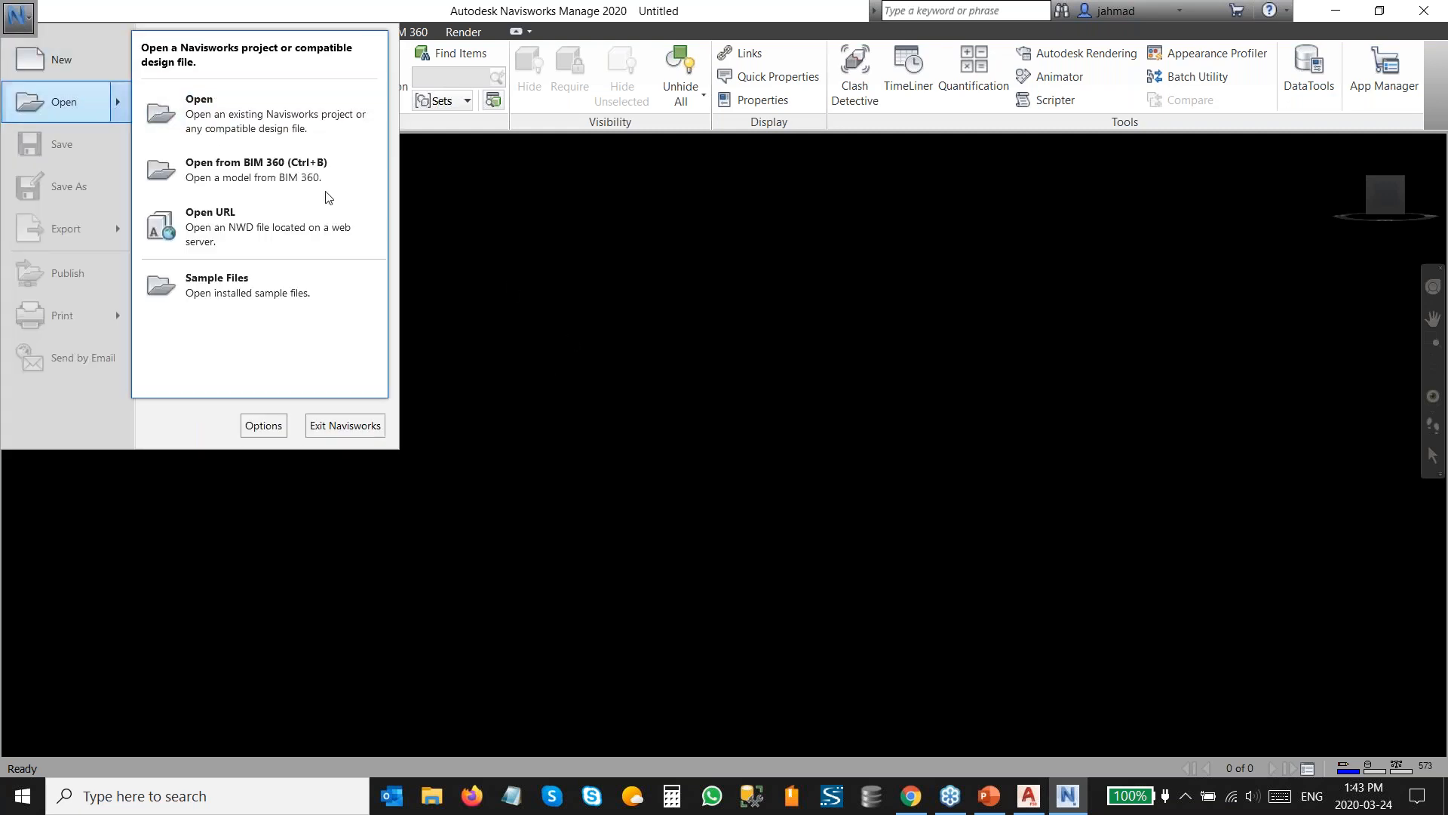
{"action": "left_click", "coordinate": [223, 114]}
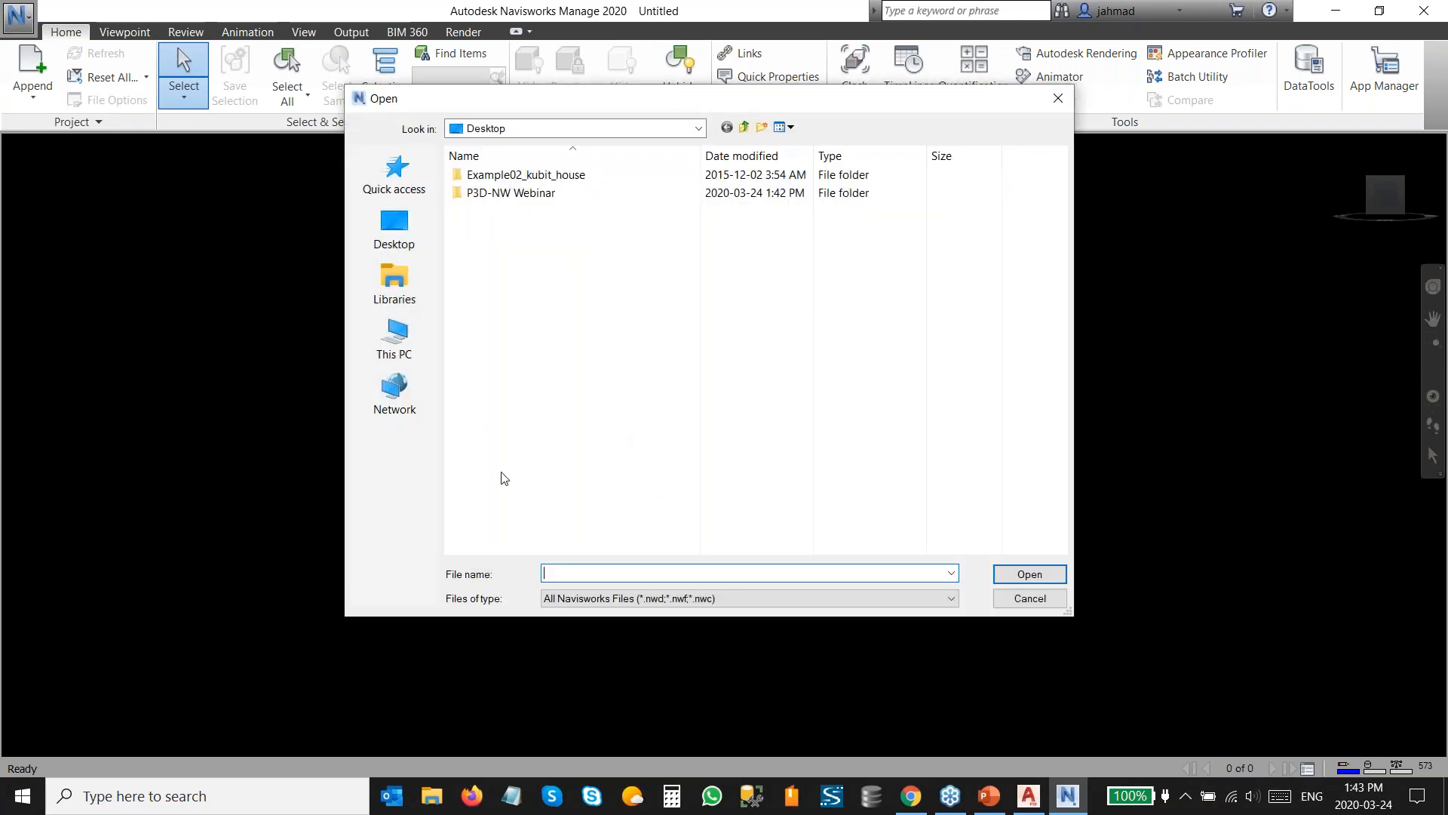
{"action": "left_click", "coordinate": [374, 219]}
{"action": "double_click", "coordinate": [532, 326]}
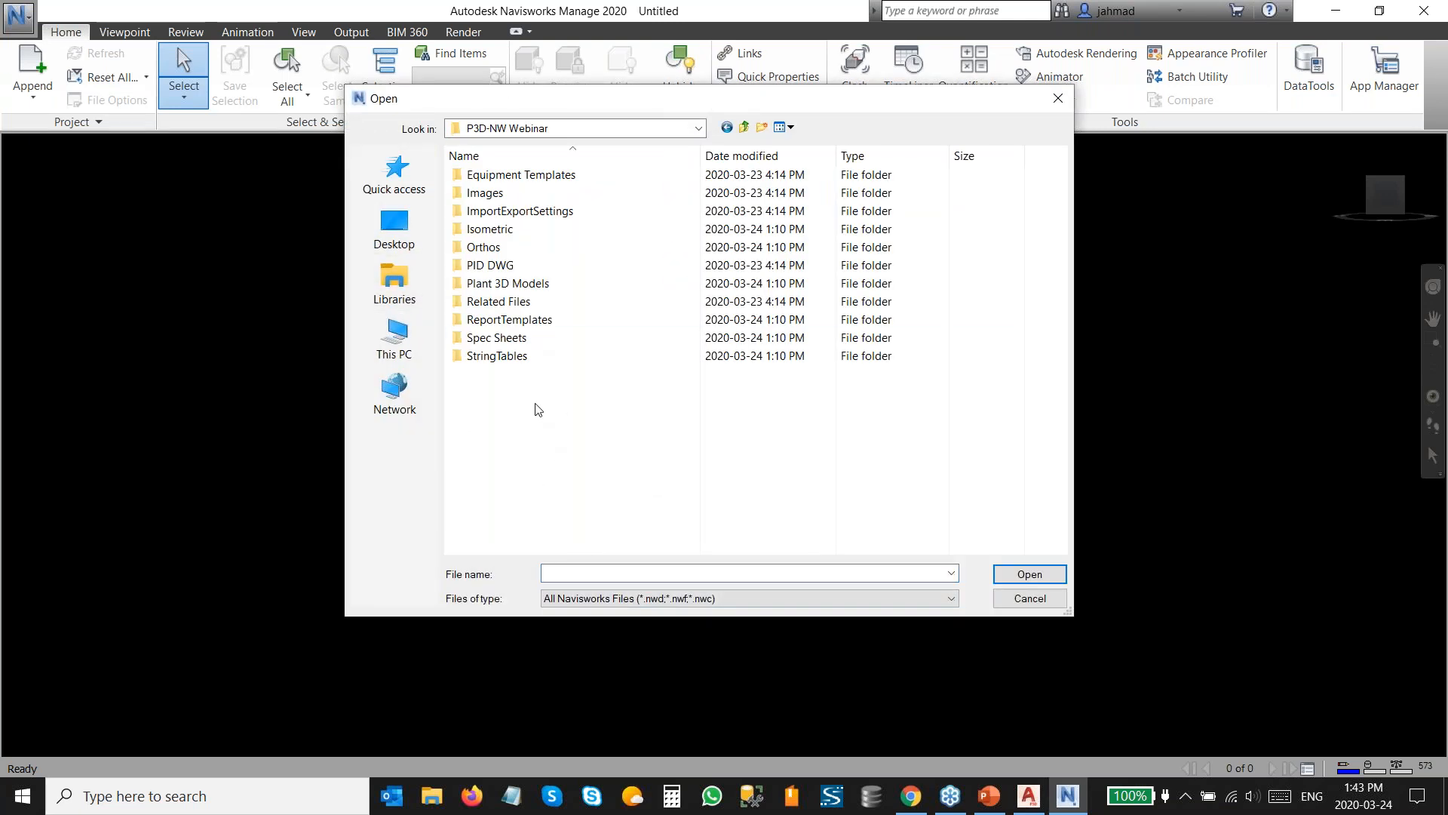
{"action": "double_click", "coordinate": [492, 285]}
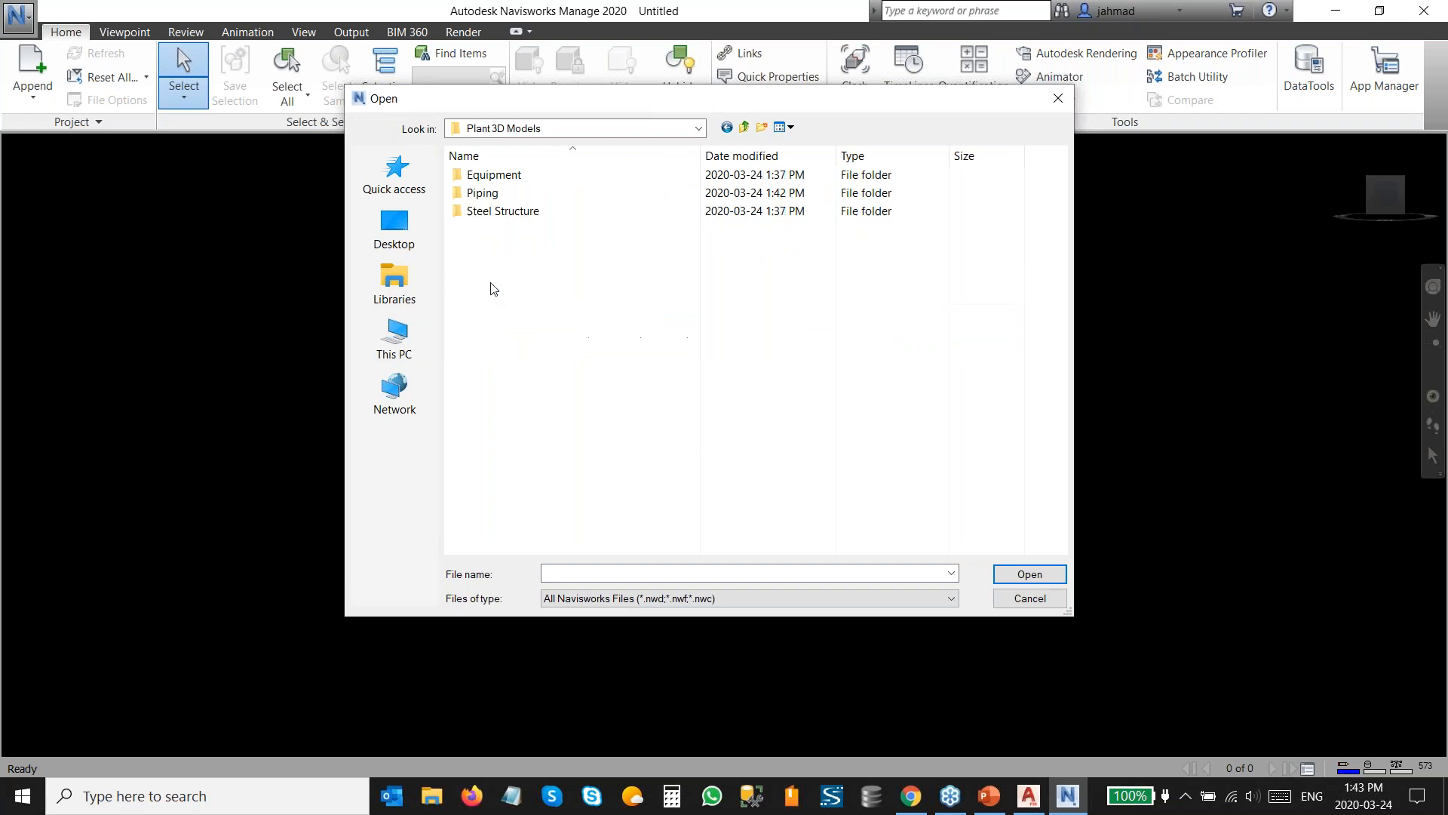
{"action": "double_click", "coordinate": [482, 193]}
{"action": "left_click", "coordinate": [655, 598]}
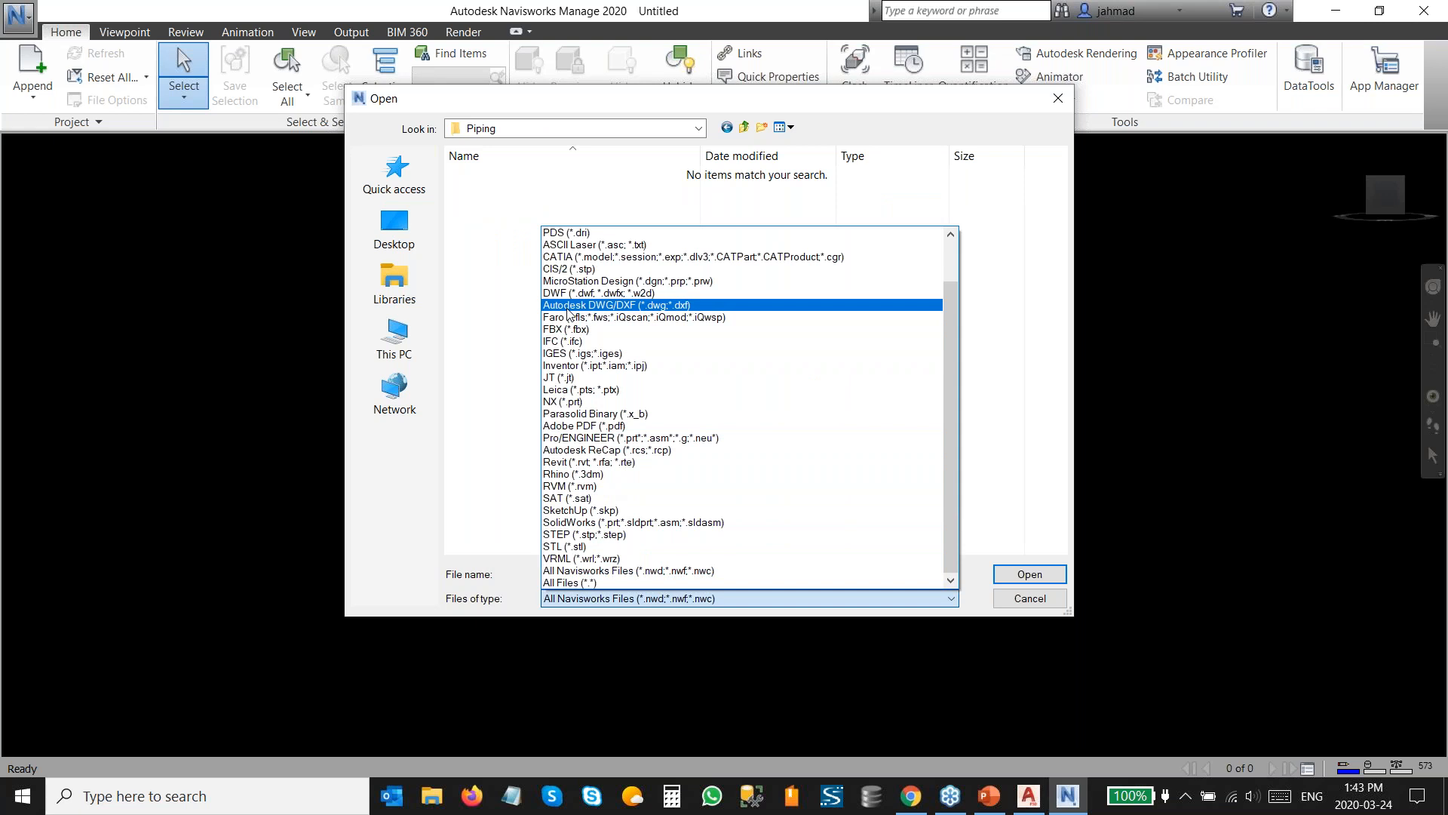
{"action": "left_click", "coordinate": [568, 307]}
{"action": "left_click", "coordinate": [511, 181]}
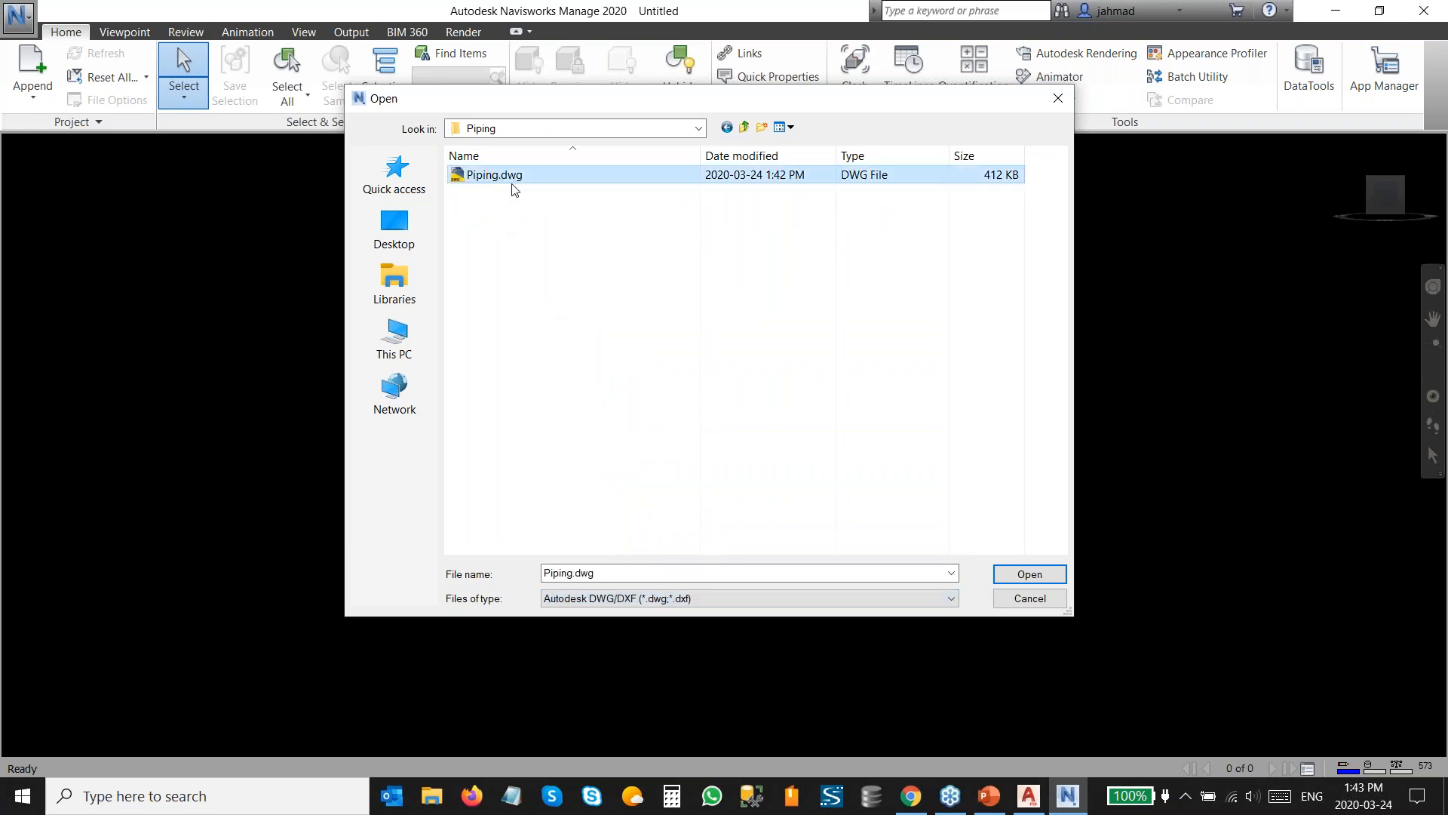
{"action": "left_click", "coordinate": [1011, 576]}
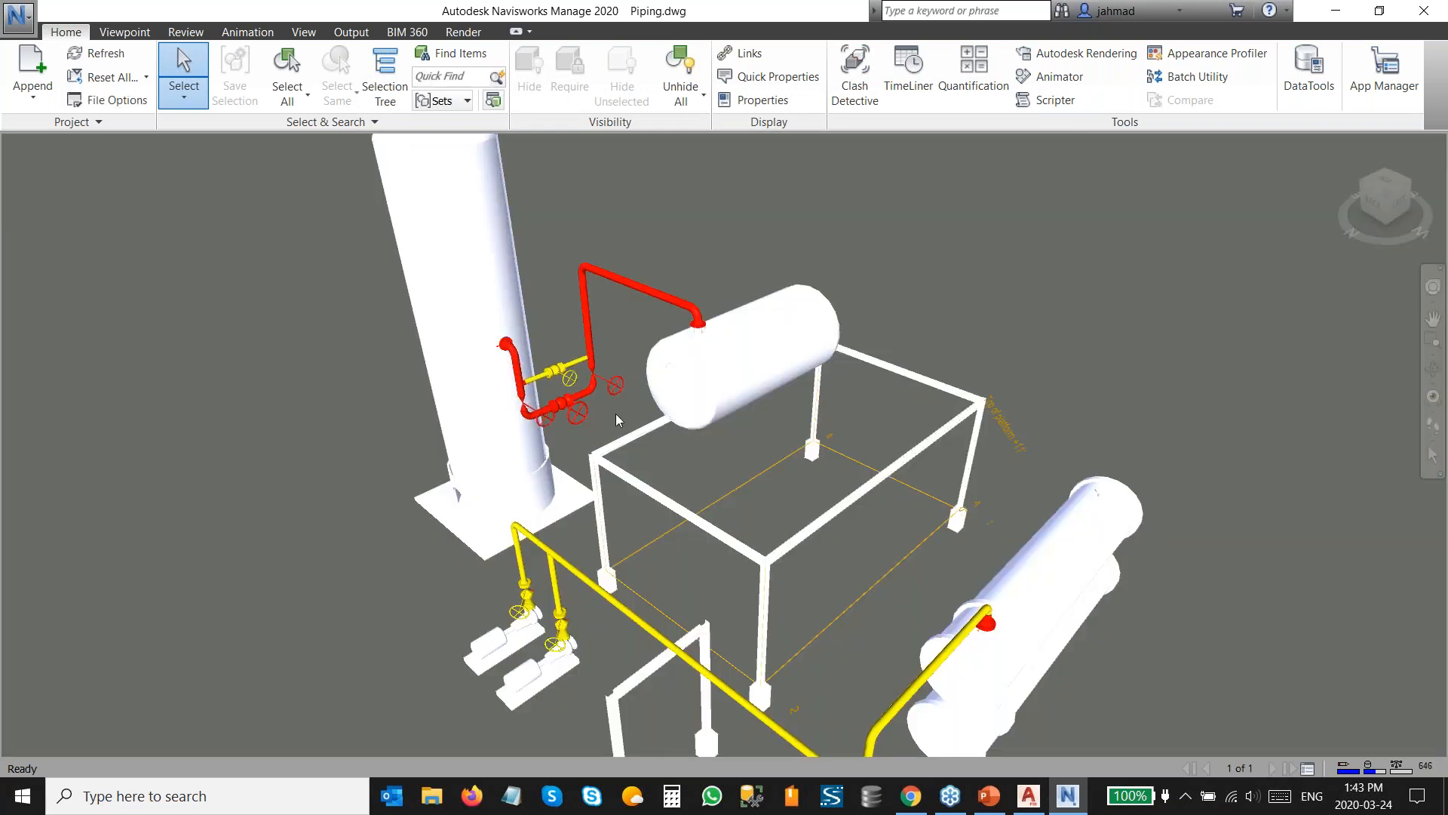
Change the render style mode of the model display.
{"action": "left_click", "coordinate": [126, 34]}
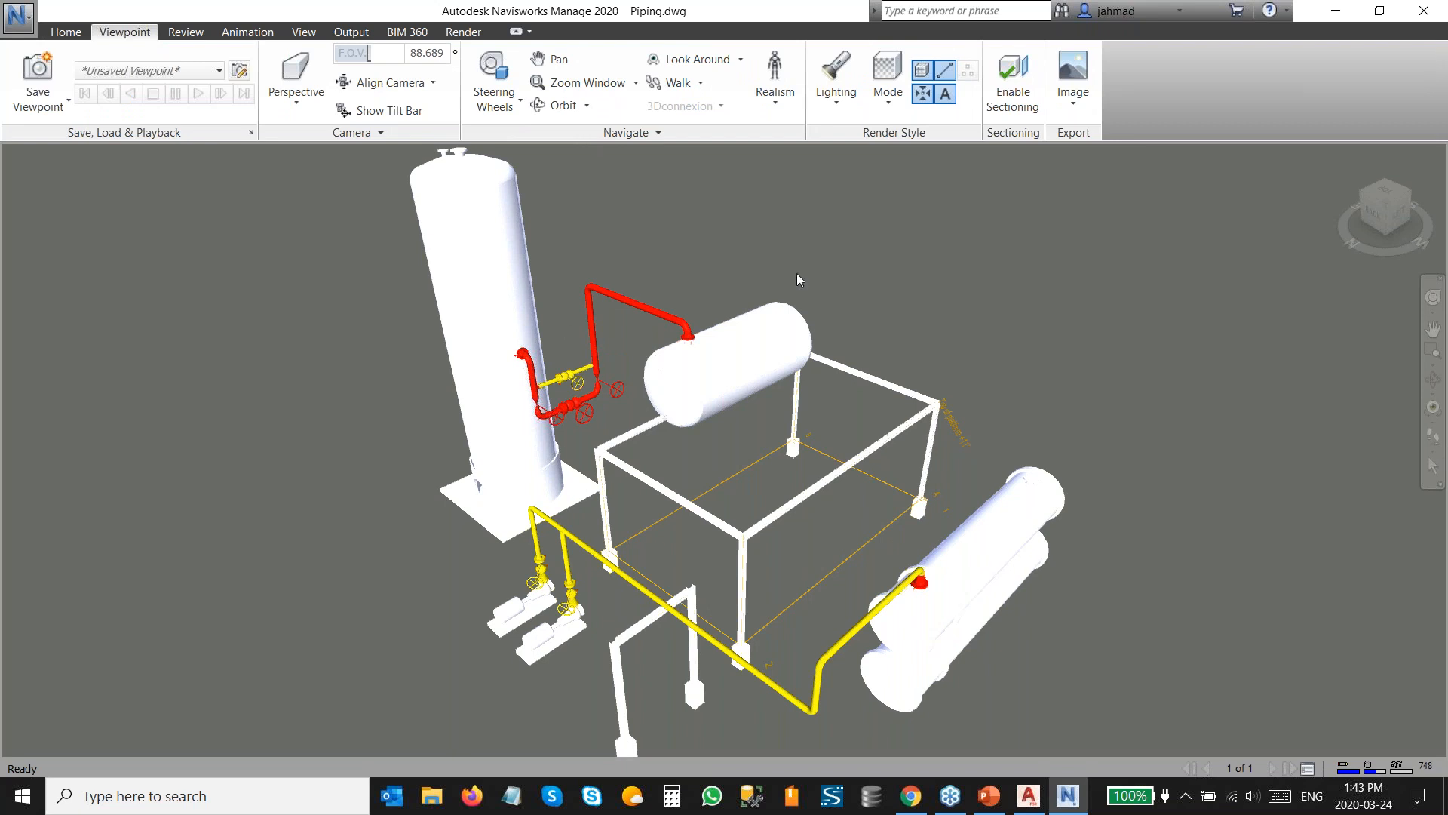
{"action": "left_click", "coordinate": [888, 95]}
{"action": "left_click", "coordinate": [913, 176]}
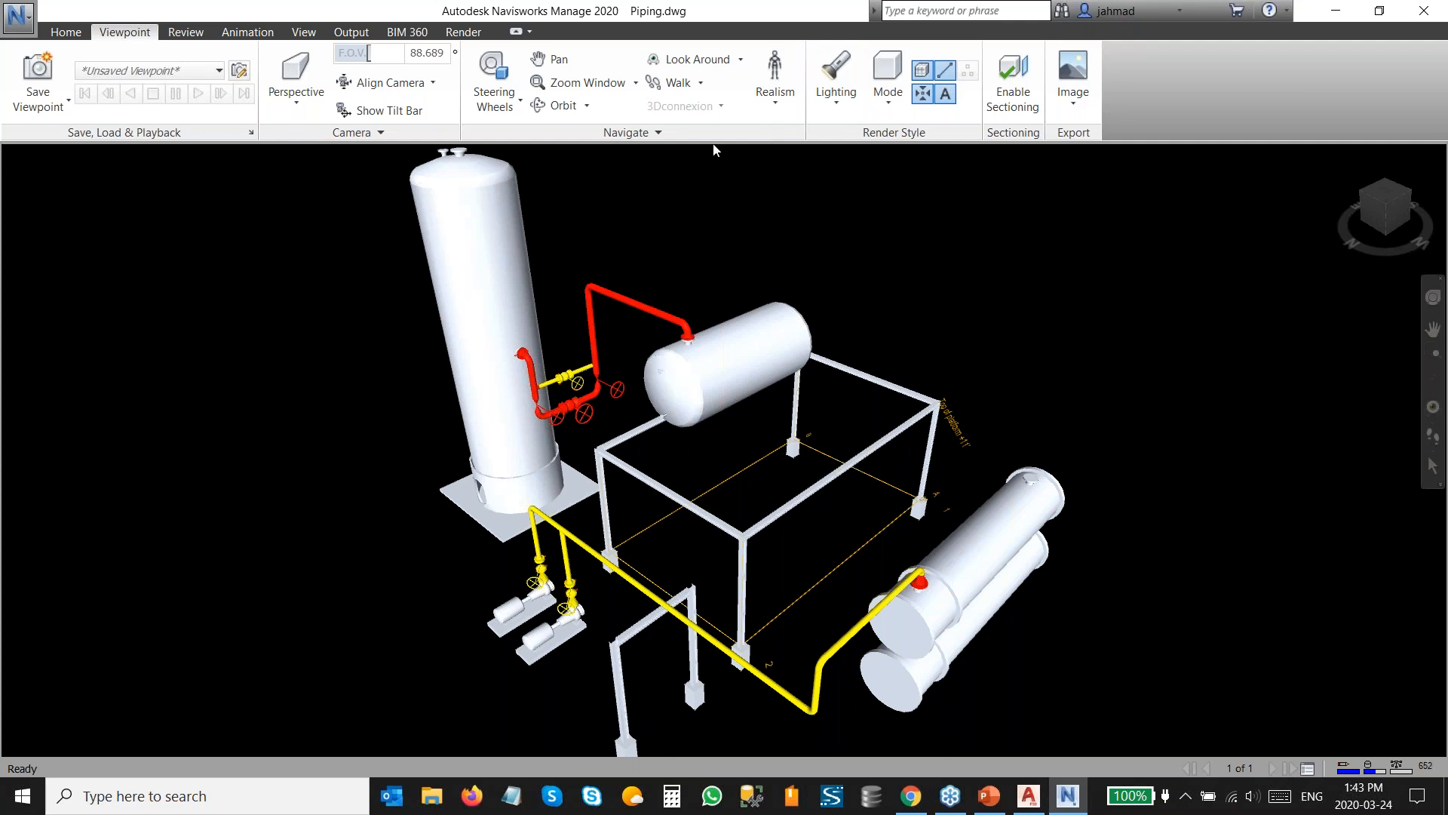
Walk and then fly through the model to inspect the piping, platform and equipment.
{"action": "left_click", "coordinate": [678, 89]}
{"action": "left_click_drag", "start_coordinate": [770, 624], "coordinate": [738, 582]}
{"action": "middle_click_drag", "start_coordinate": [738, 583], "coordinate": [768, 748]}
{"action": "left_click_drag", "start_coordinate": [761, 476], "coordinate": [743, 387]}
{"action": "middle_click_drag", "start_coordinate": [758, 477], "coordinate": [712, 401]}
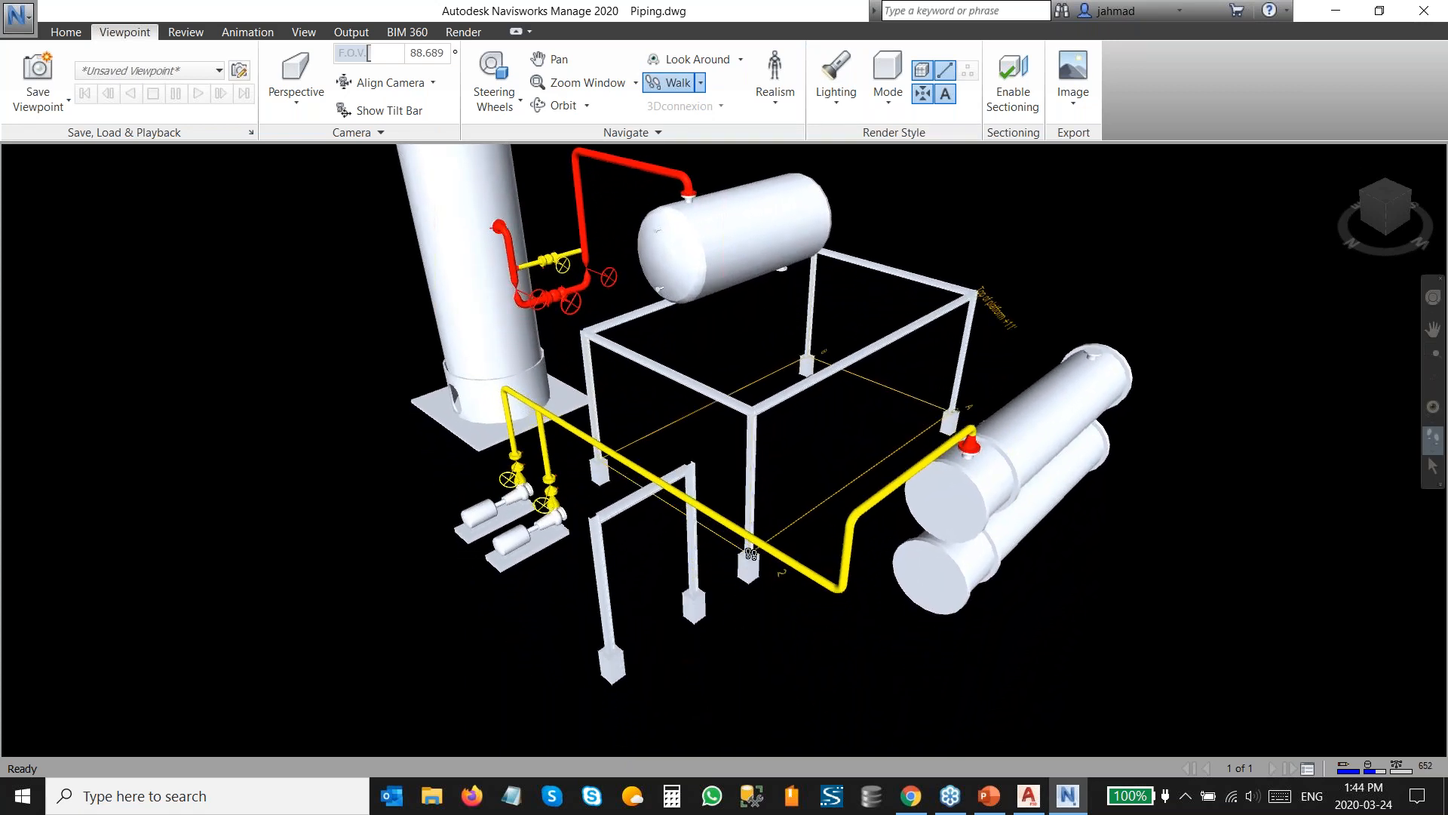
{"action": "left_click", "coordinate": [701, 83]}
{"action": "left_click", "coordinate": [684, 150]}
{"action": "left_click_drag", "start_coordinate": [739, 552], "coordinate": [738, 552]}
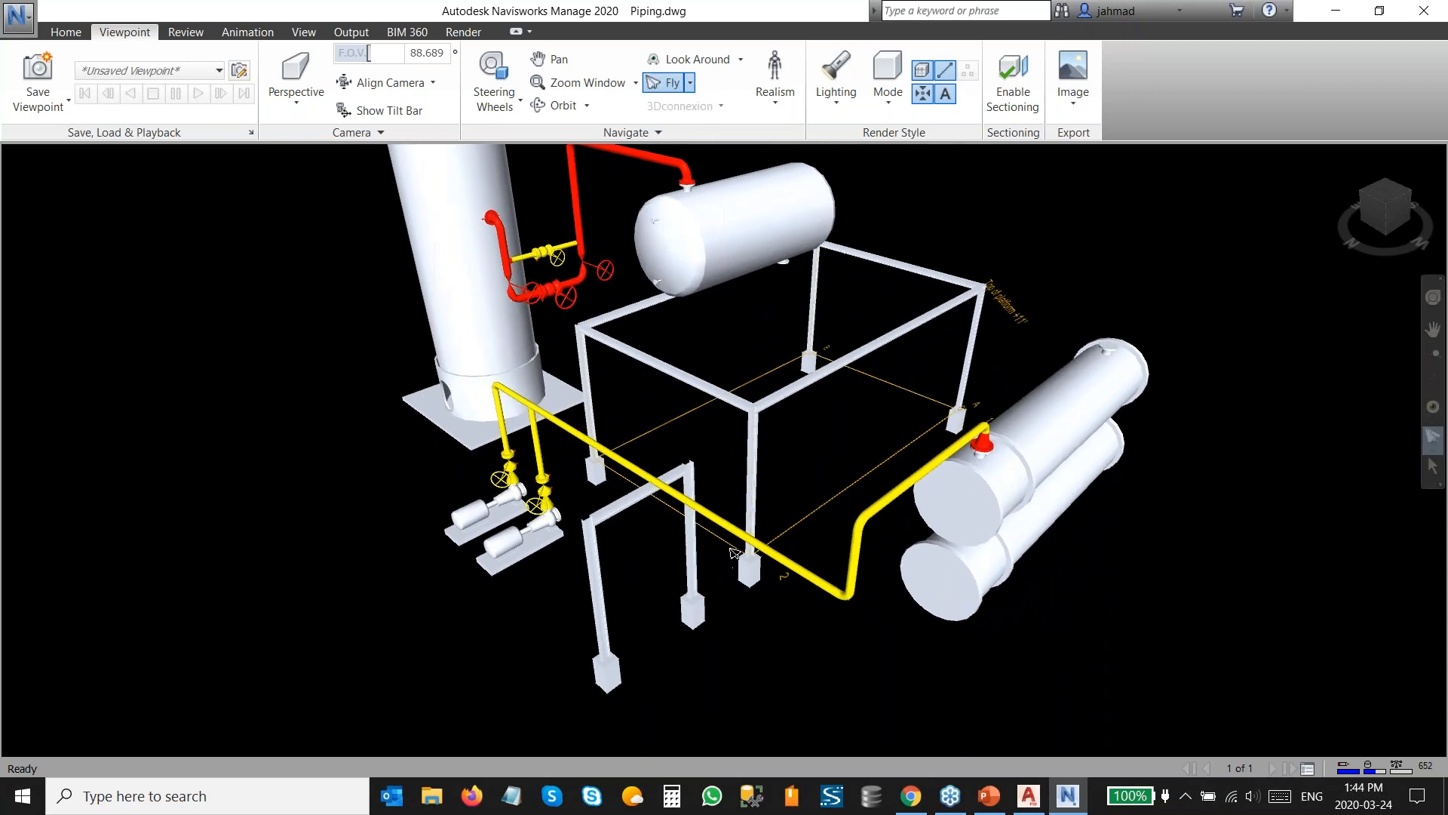
Set the navigation linear speed to 3 m/sec and fly in toward the platform.
{"action": "left_click", "coordinate": [642, 134]}
{"action": "left_click_drag", "start_coordinate": [623, 153], "coordinate": [583, 173]}
{"action": "type", "text": "3"}
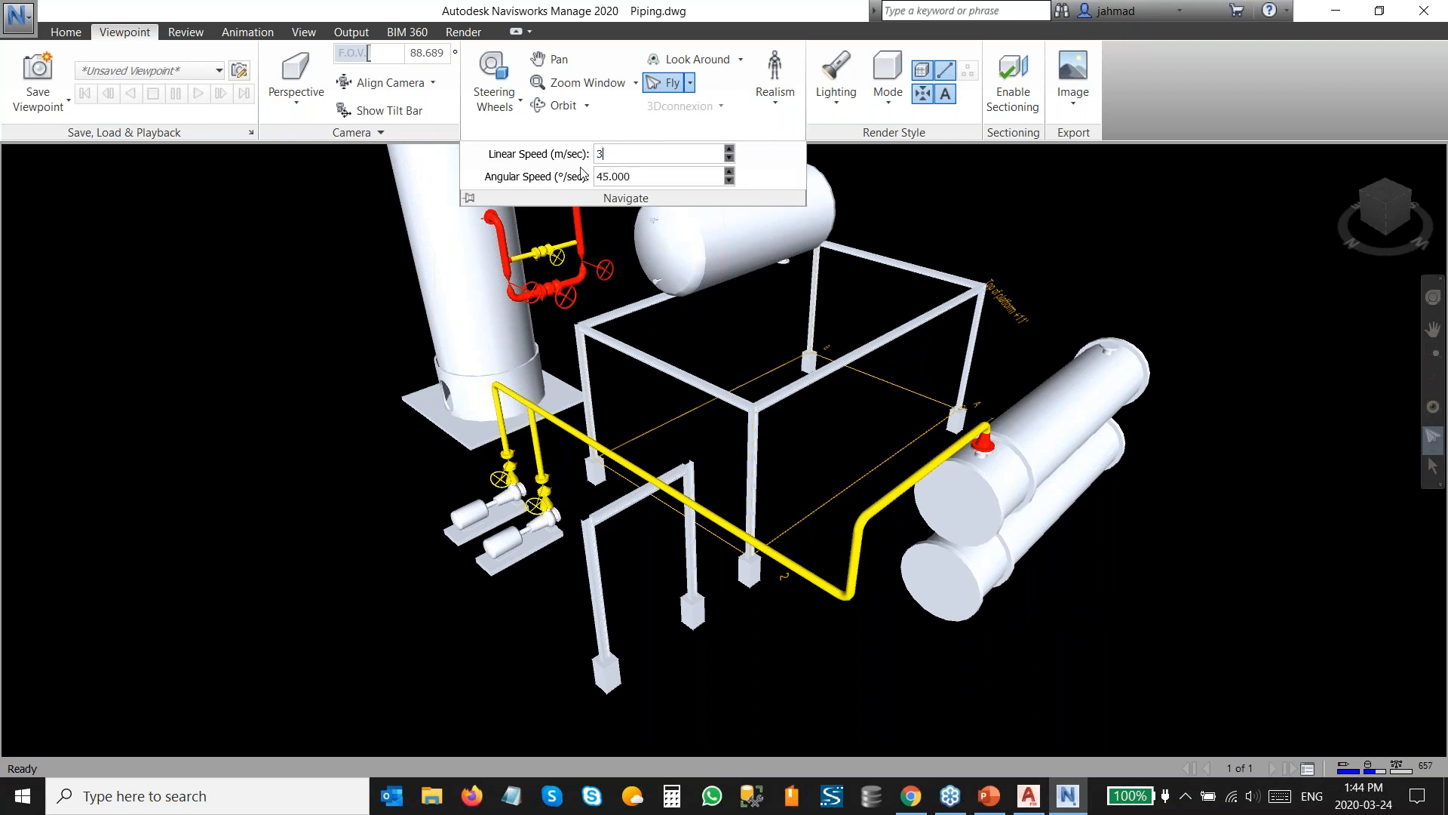
{"action": "key", "text": "Tab"}
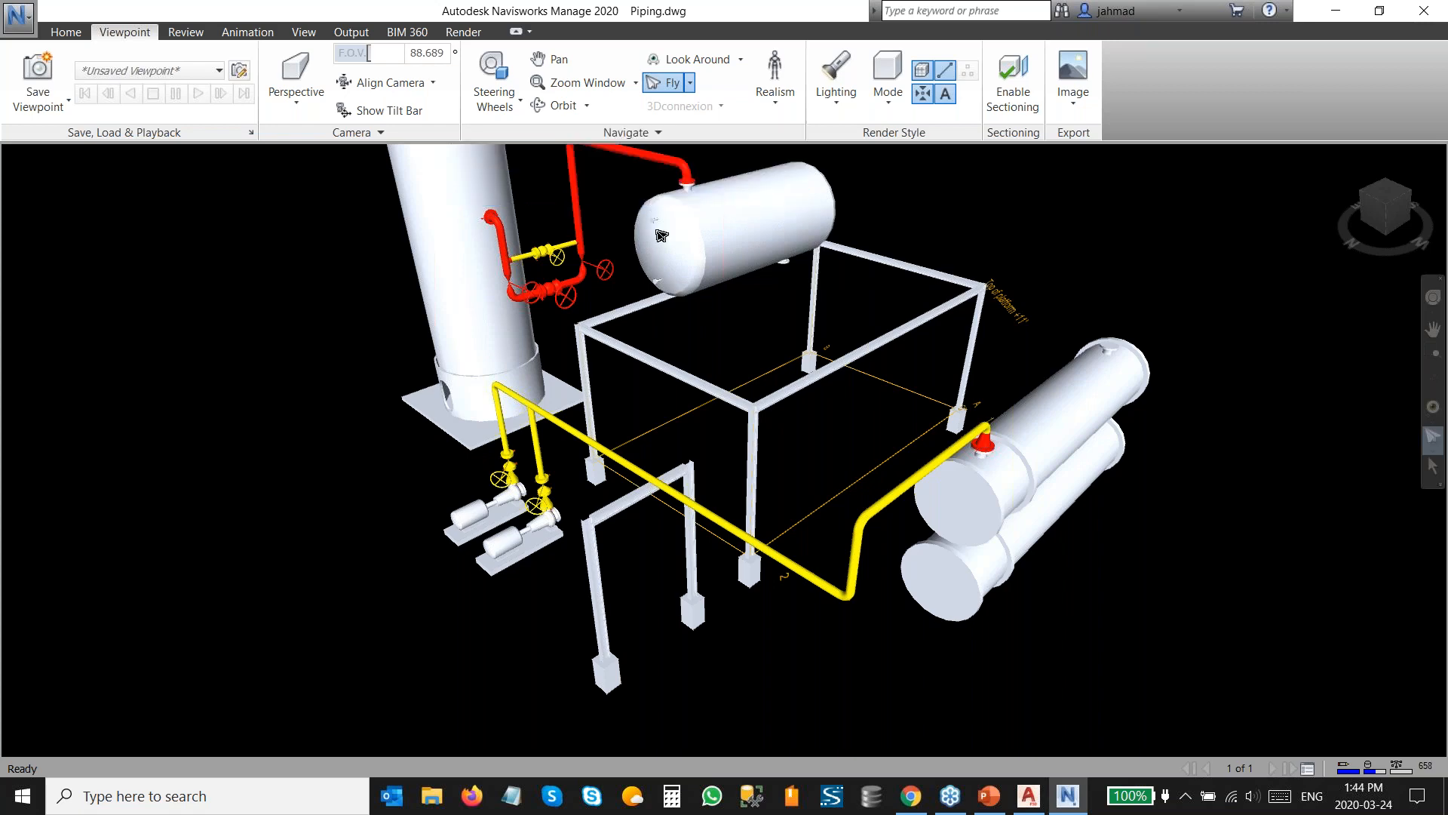
{"action": "left_click_drag", "start_coordinate": [707, 573], "coordinate": [760, 401]}
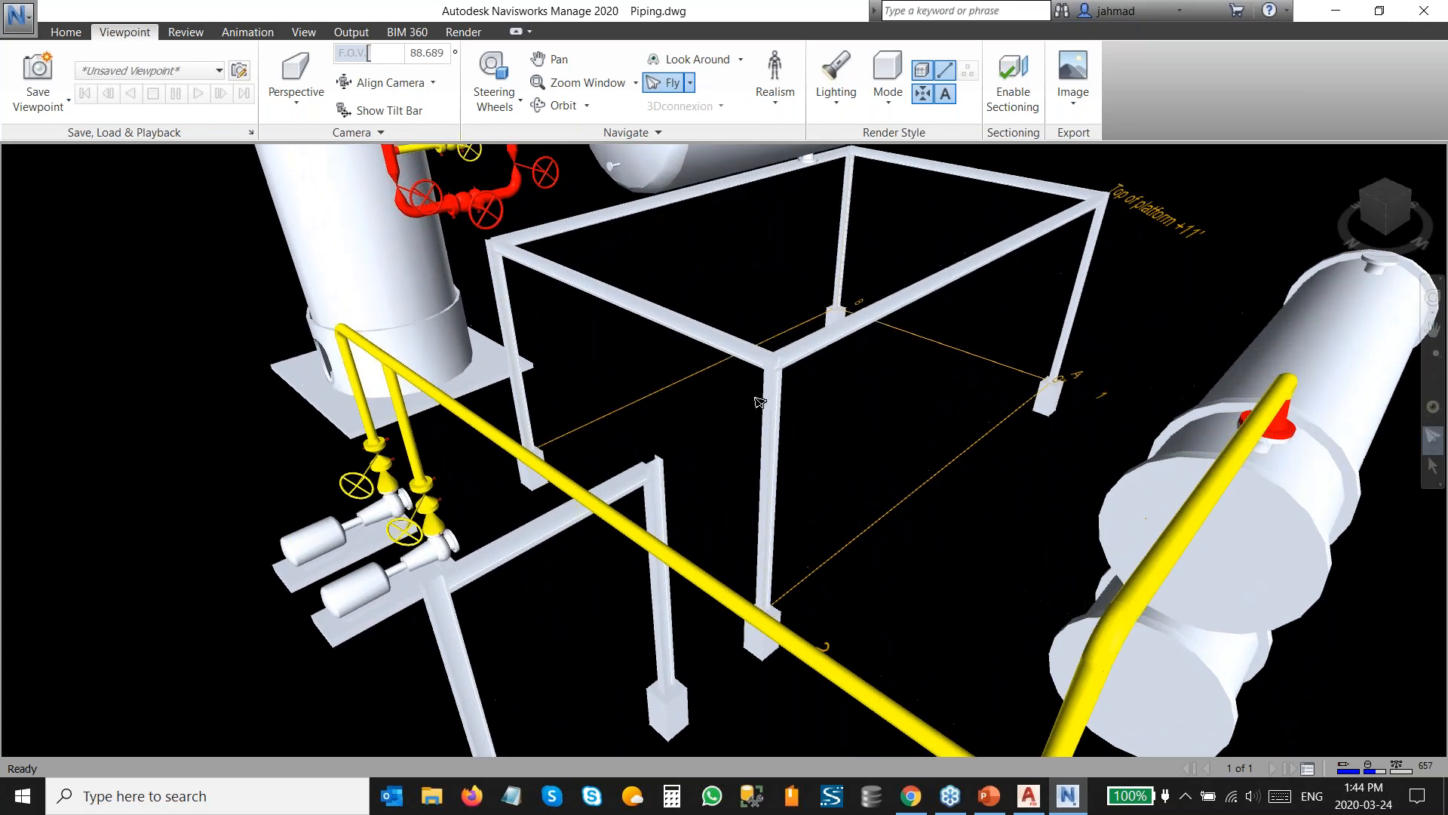
Return to the home view and open, then close, the Selection Tree.
{"action": "left_click", "coordinate": [70, 33]}
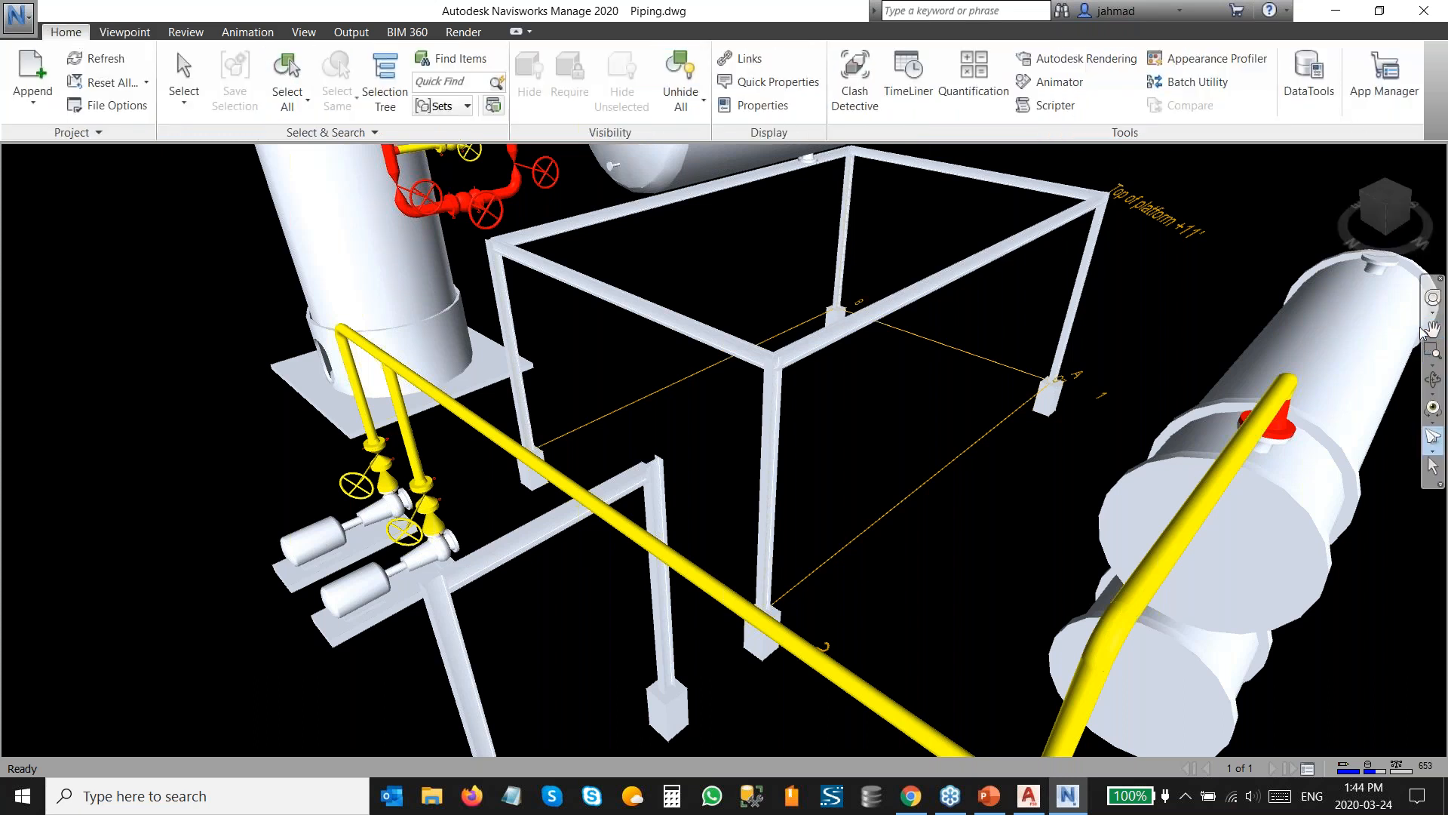
{"action": "left_click", "coordinate": [1390, 209]}
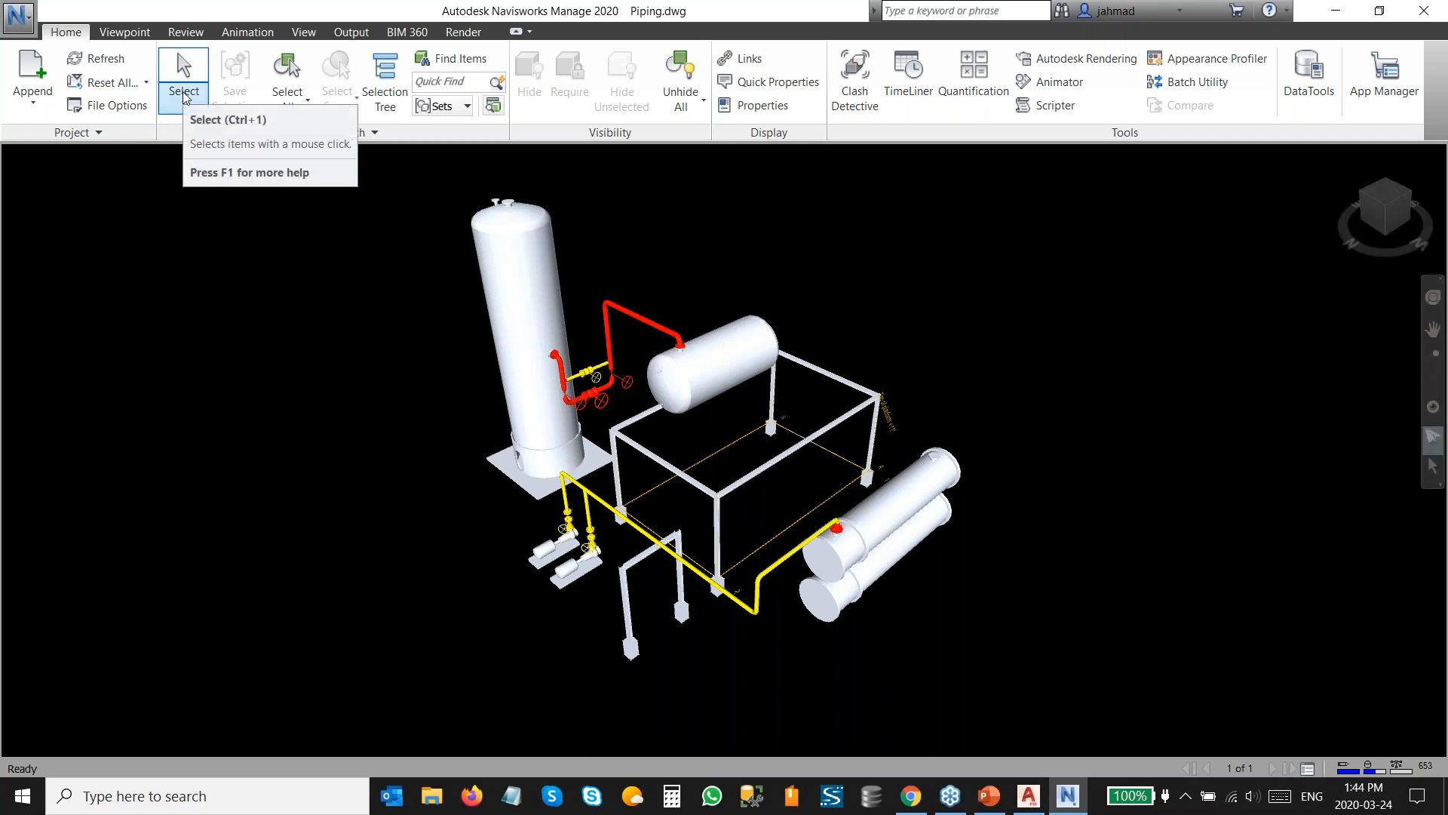
{"action": "left_click", "coordinate": [198, 67]}
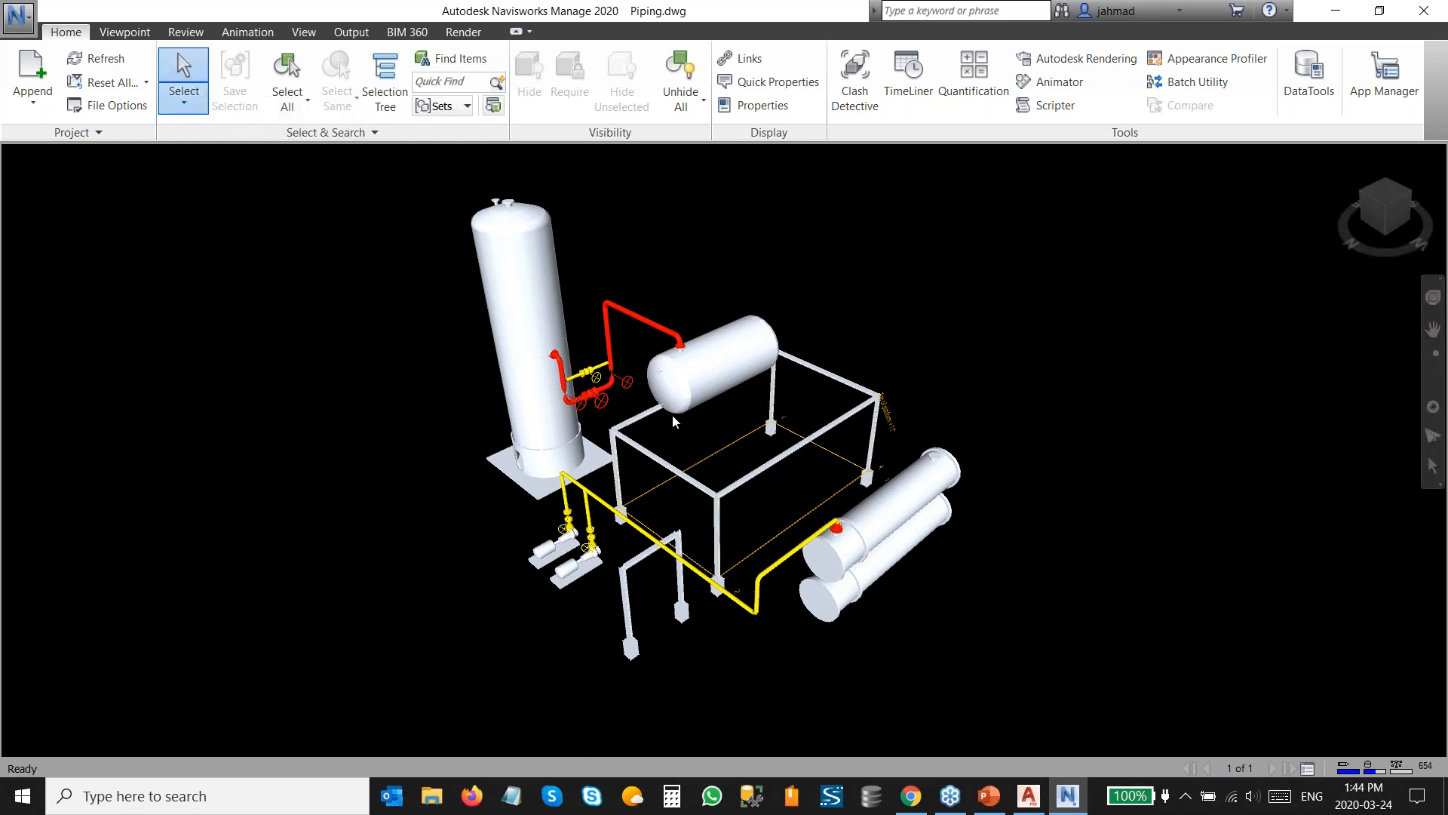
{"action": "left_click", "coordinate": [397, 89]}
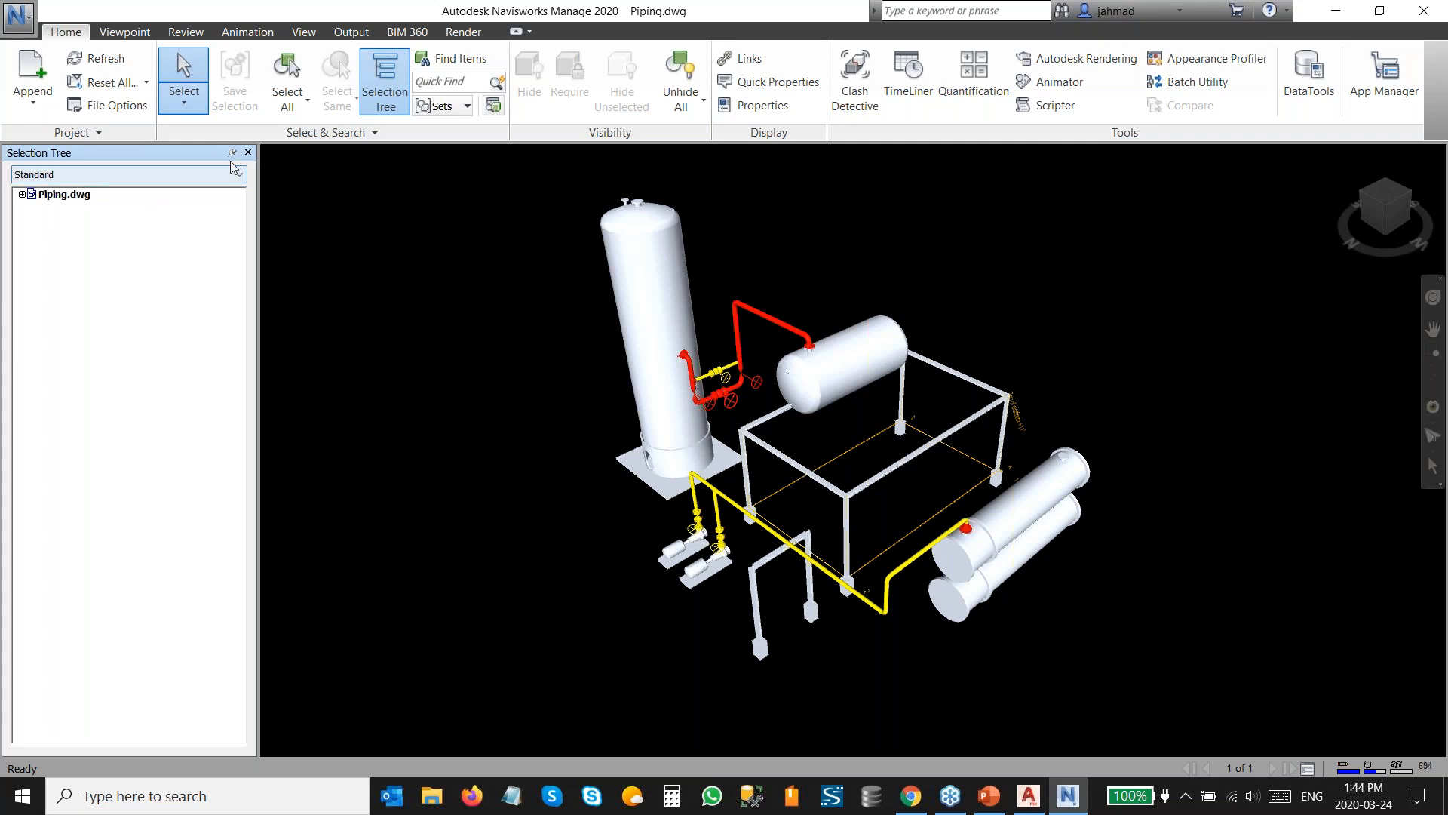
{"action": "left_click", "coordinate": [248, 153]}
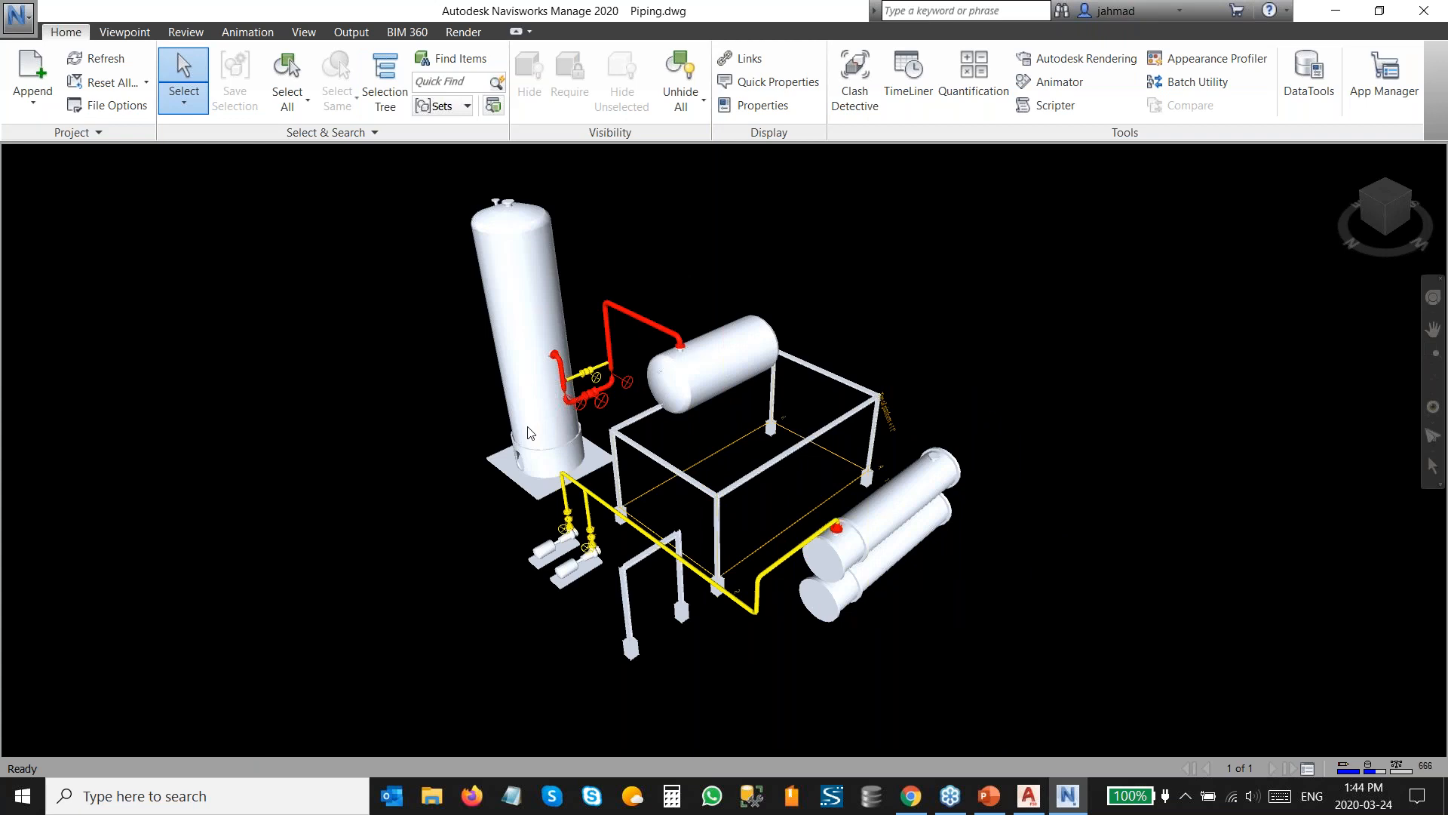
Open Clash Detective and add a new clash test named Overall Clash.
{"action": "left_click", "coordinate": [872, 108]}
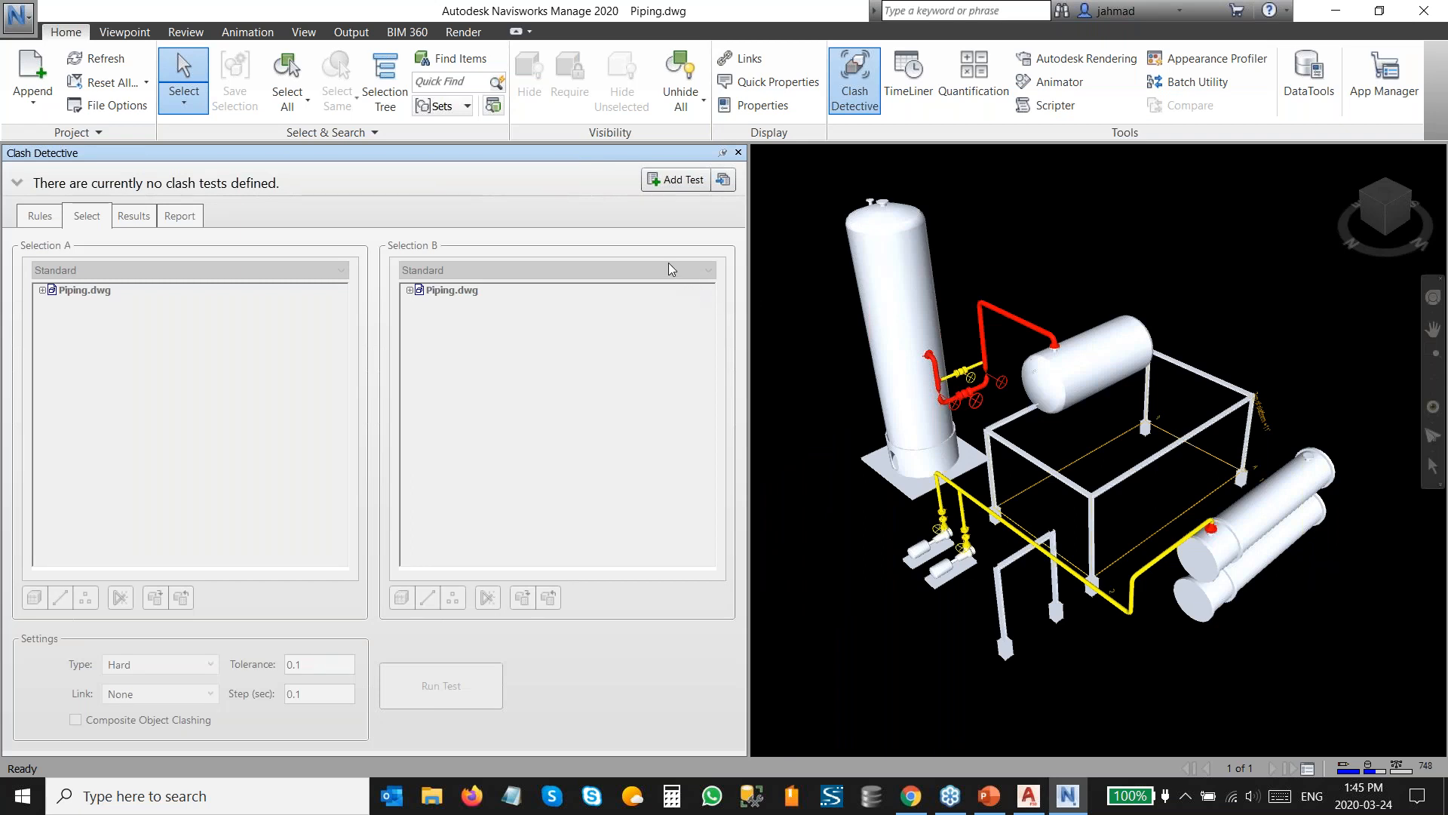
{"action": "left_click", "coordinate": [672, 183]}
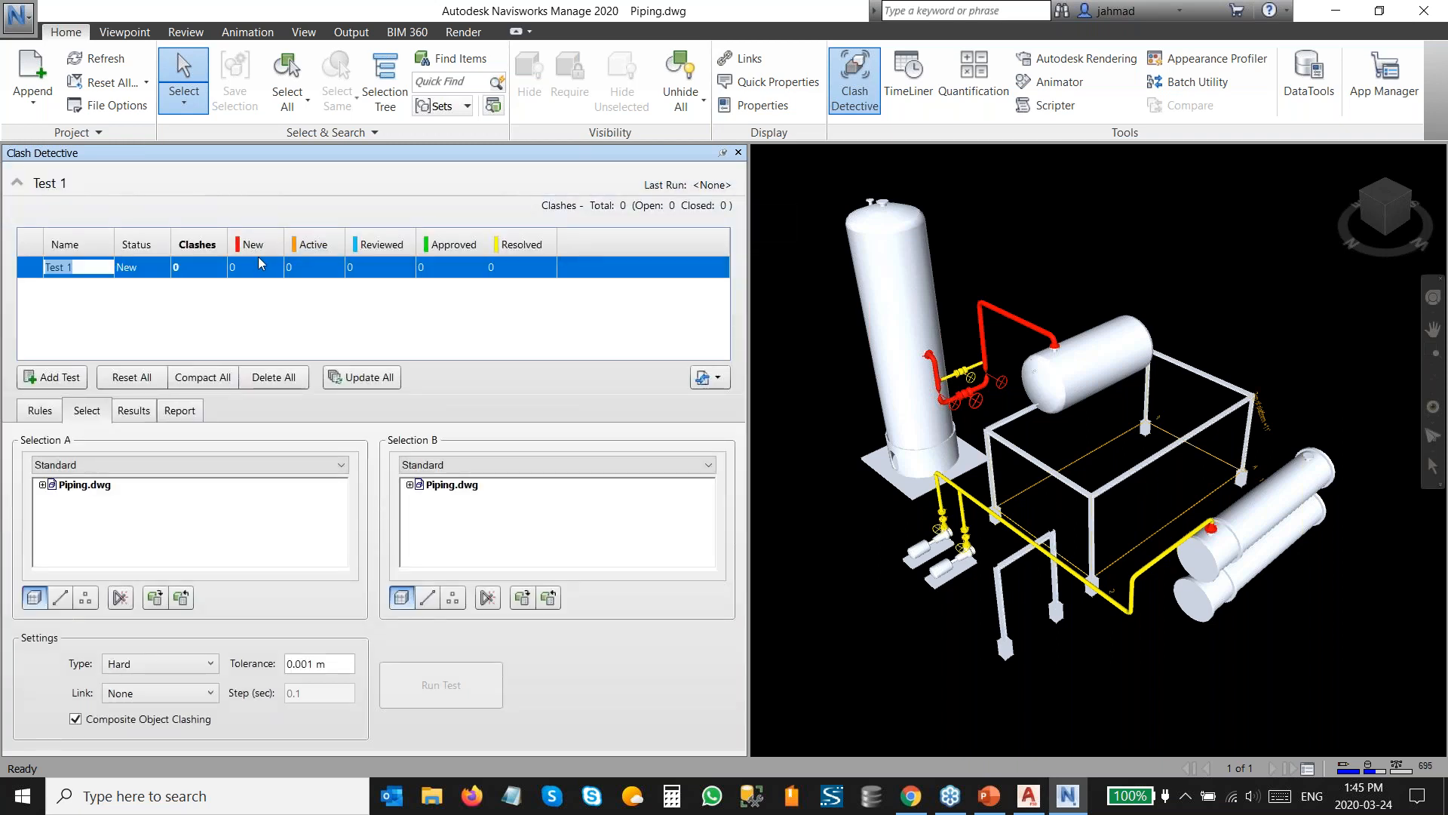
{"action": "type", "text": "Overall Clash"}
Choose Piping.dwg for both Selection A and Selection B and run the clash test.
{"action": "left_click", "coordinate": [90, 491]}
{"action": "left_click", "coordinate": [458, 486]}
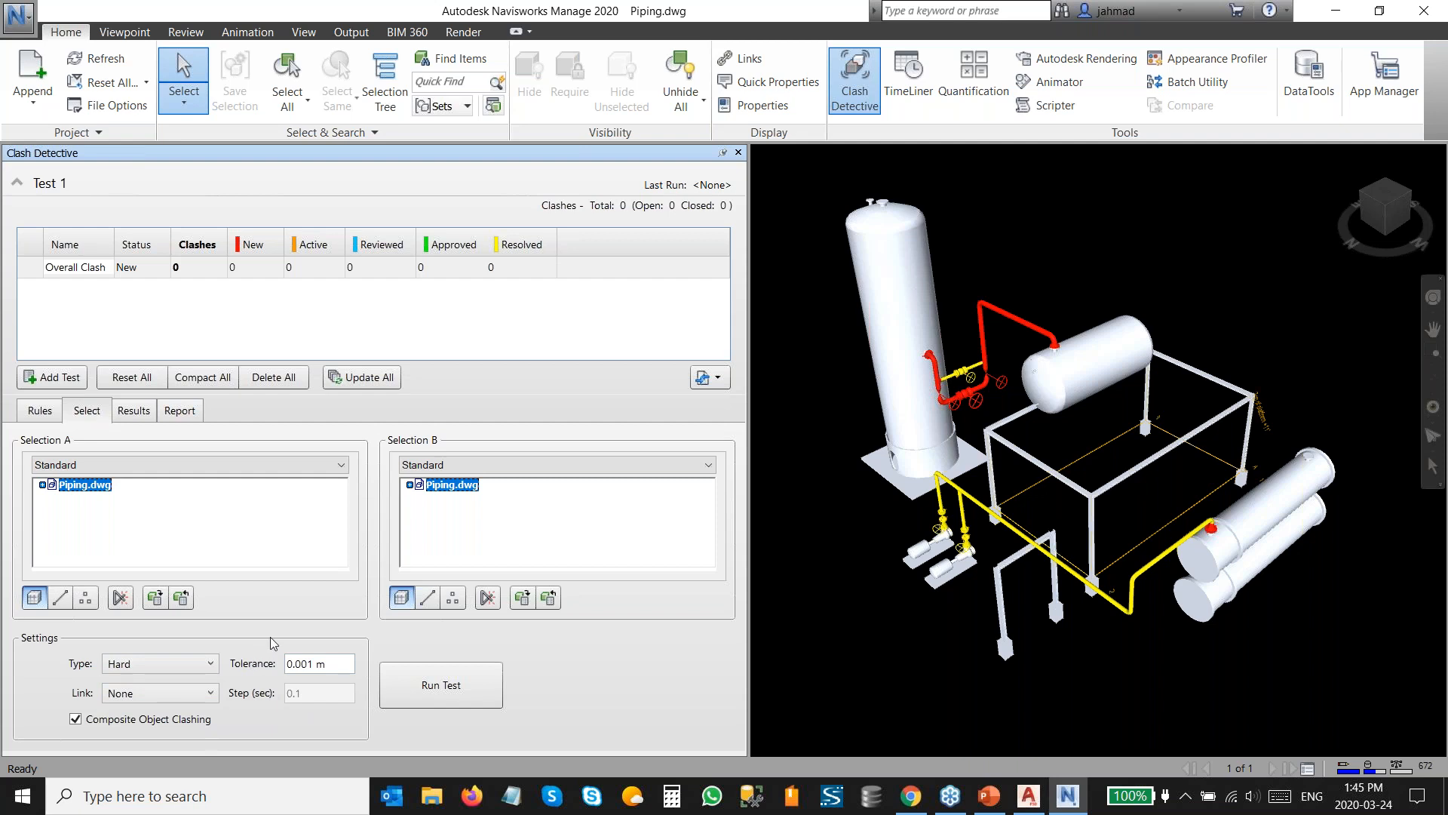
{"action": "left_click", "coordinate": [441, 686]}
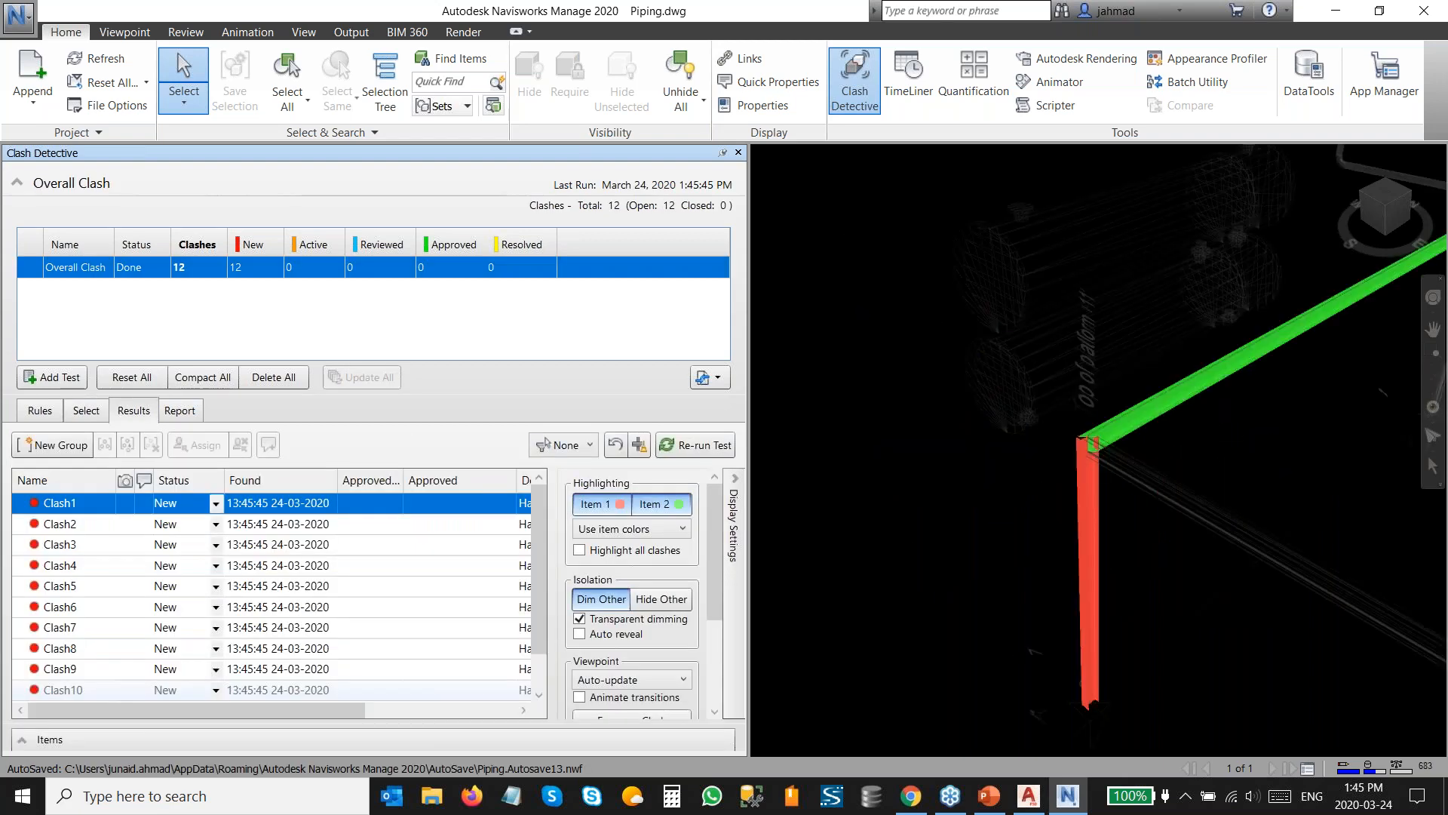
Step through the clash results, viewing Clash1 and Clash2.
{"action": "left_click", "coordinate": [231, 267]}
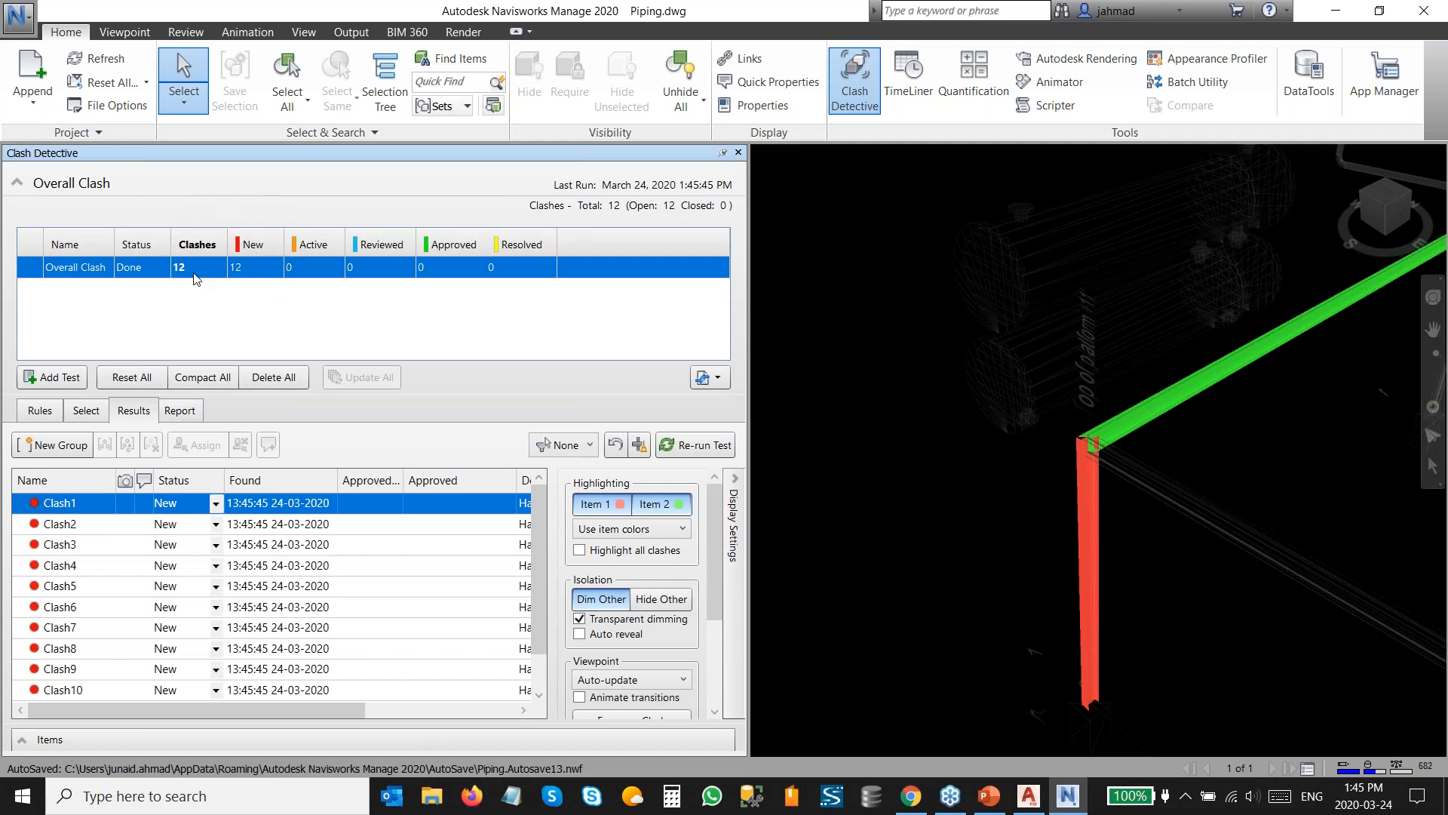
{"action": "left_click", "coordinate": [66, 507]}
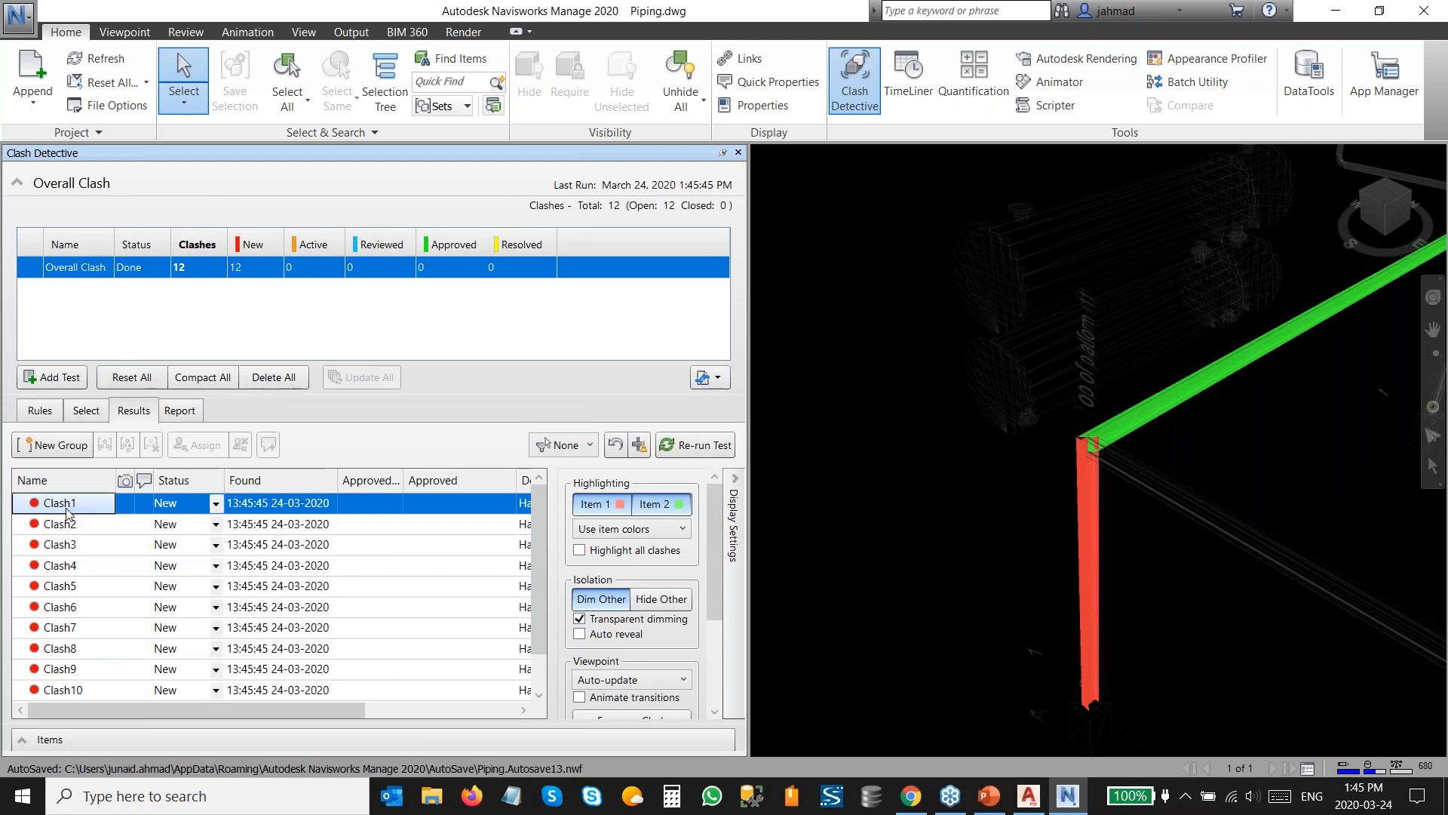
{"action": "key", "text": "Down"}
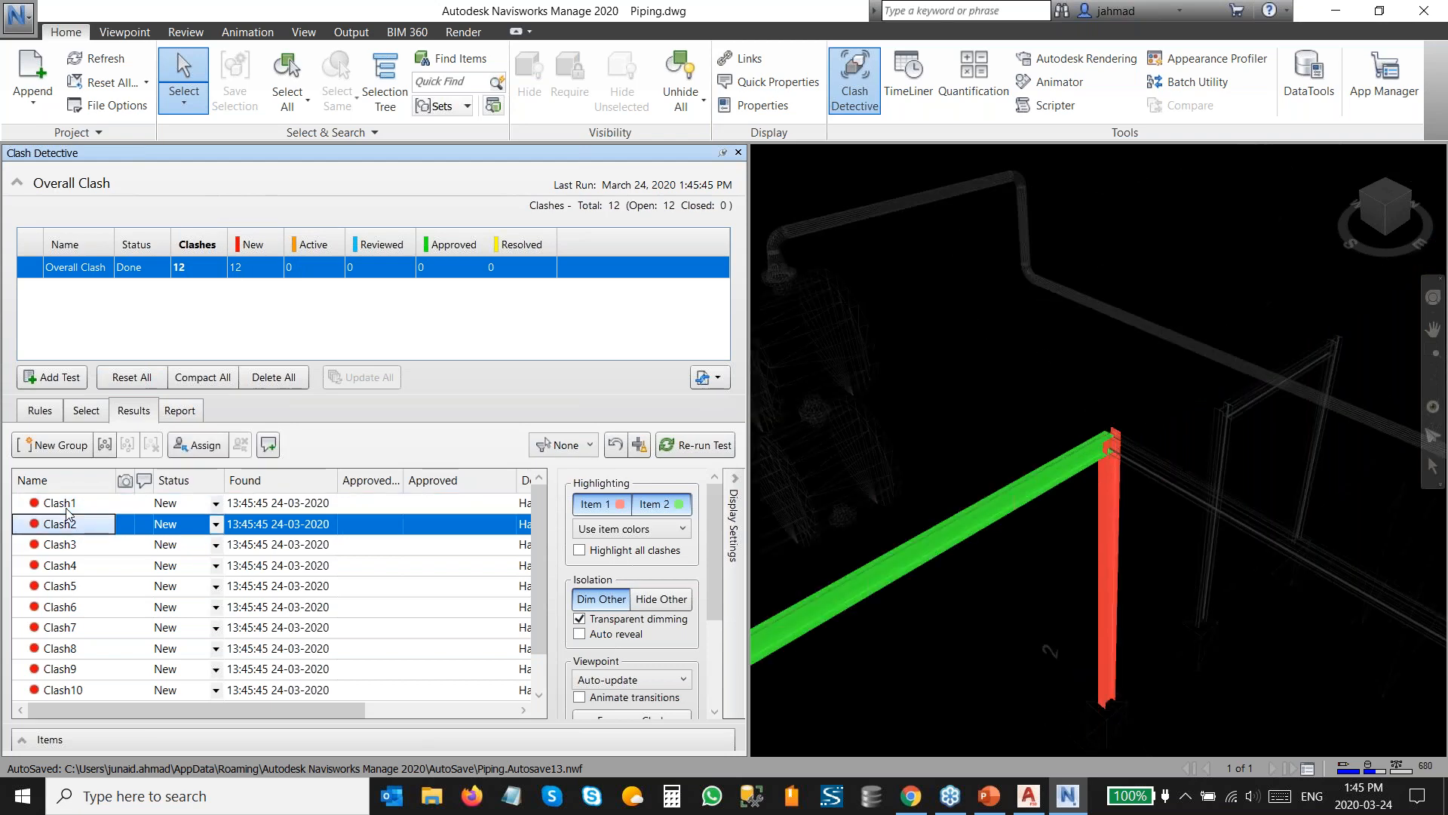
Continue stepping through the clash results, viewing each clash further down the list and back up.
{"action": "key", "text": "Down"}
{"action": "key", "text": "Down"}
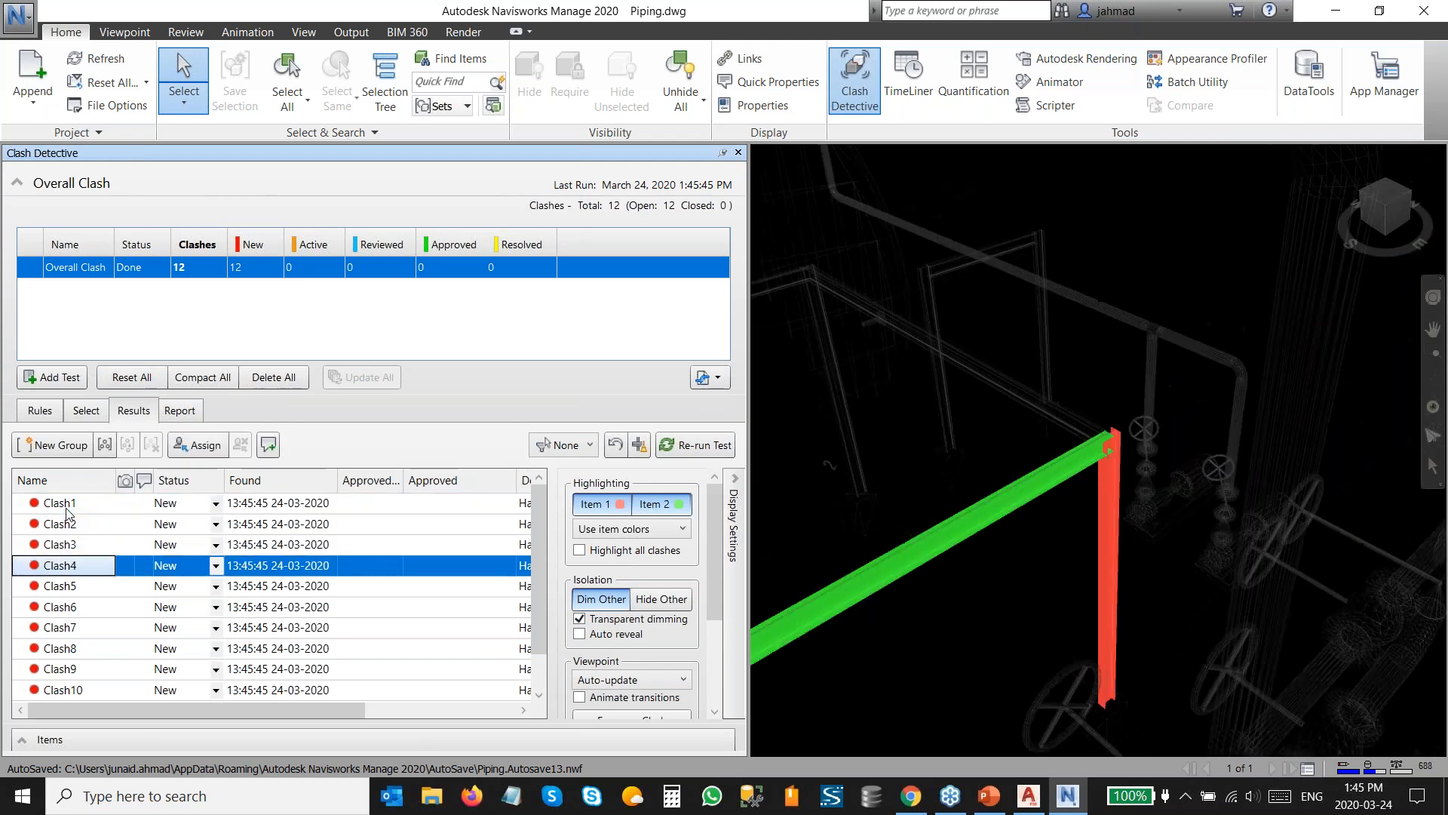
{"action": "key", "text": "Down"}
{"action": "key", "text": "Down"}
{"action": "key", "text": "Down"}
{"action": "key", "text": "Down"}
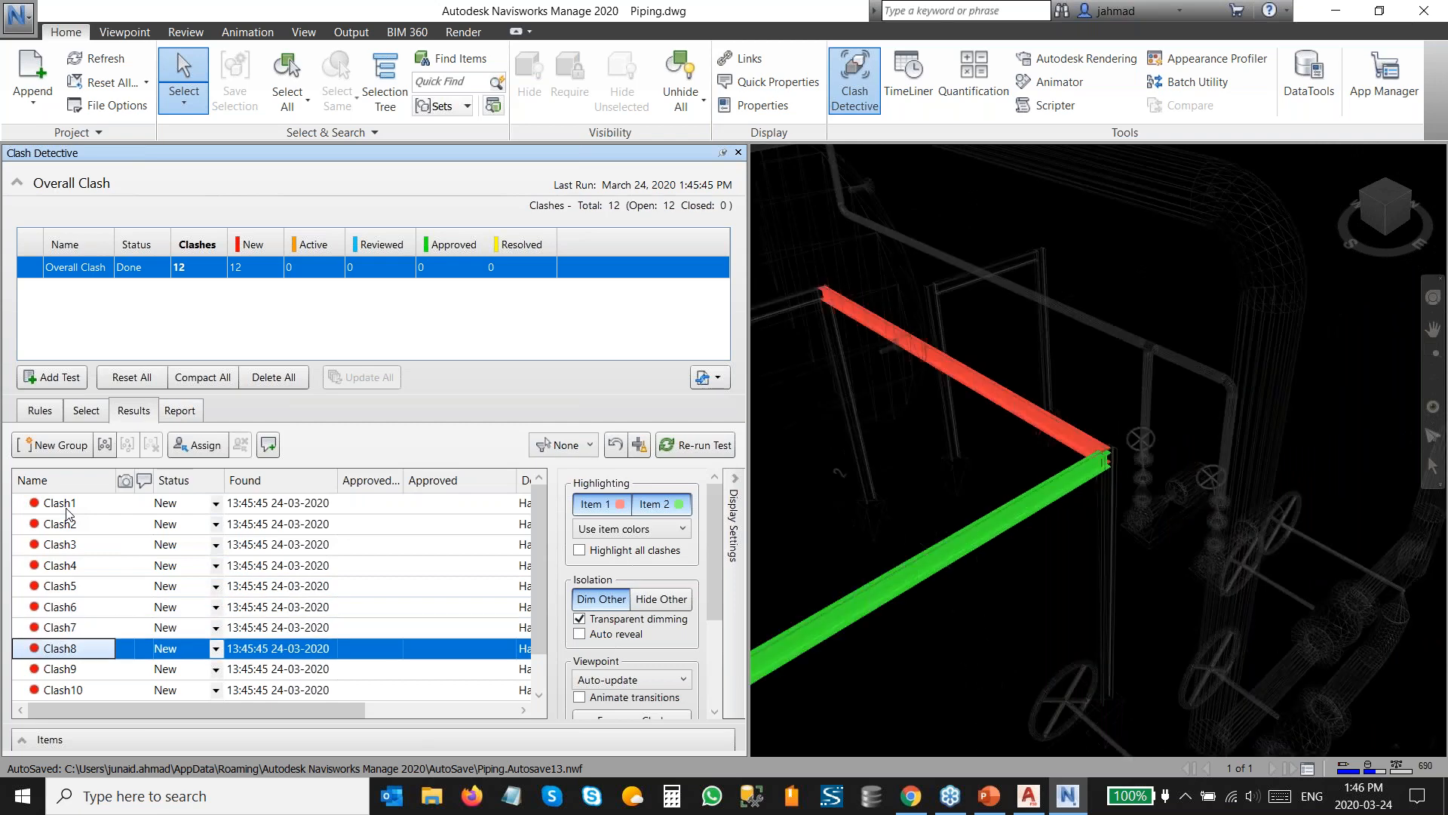
{"action": "key", "text": "Down"}
{"action": "key", "text": "Down"}
{"action": "key", "text": "Down"}
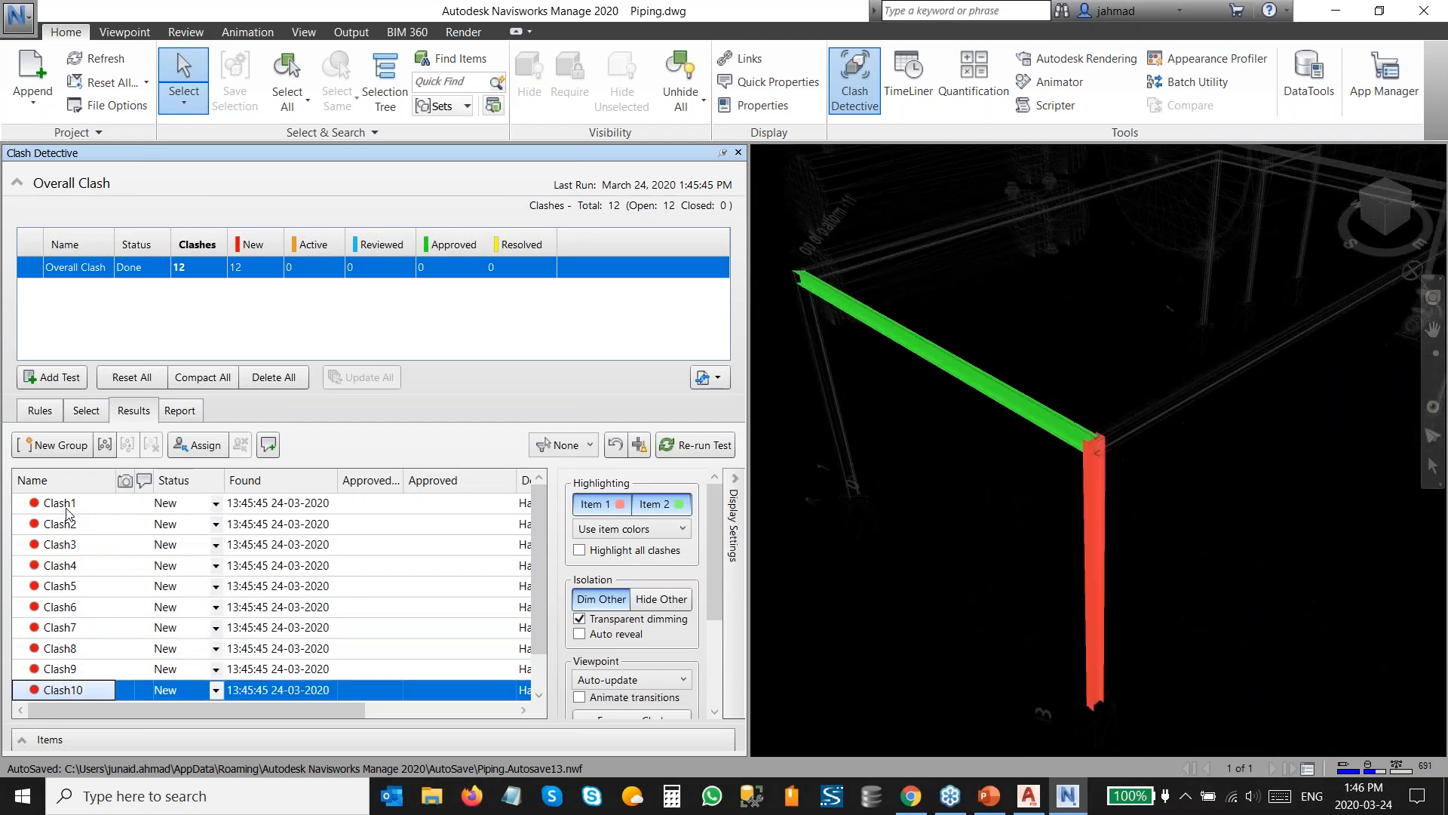
{"action": "key", "text": "Down"}
{"action": "key", "text": "Up"}
{"action": "key", "text": "Up"}
{"action": "key", "text": "Up"}
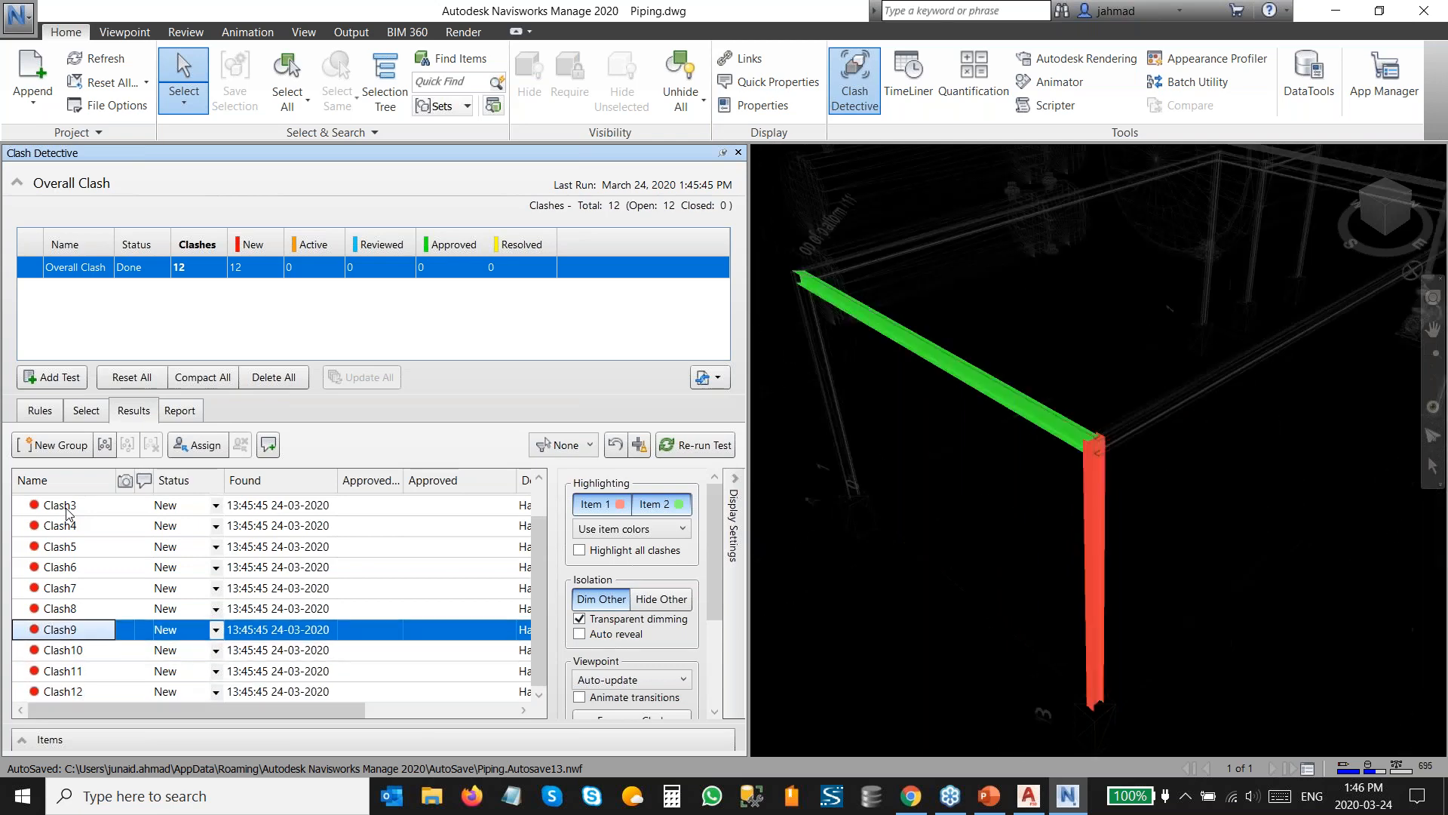
Jump to Clash1 and step down to Clash6, zooming and orbiting to inspect the pipe crossing the beam.
{"action": "key", "text": "Home"}
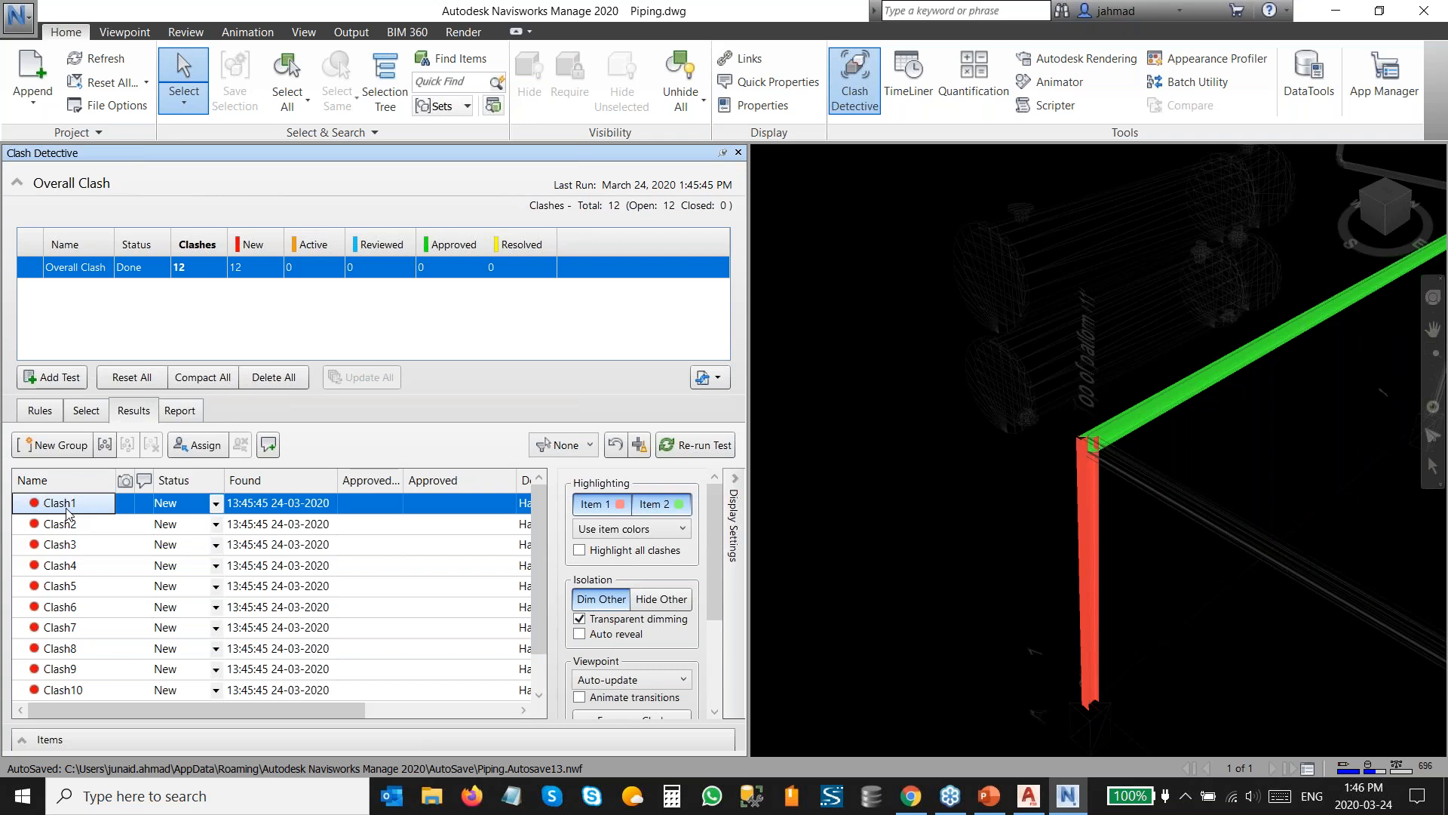
{"action": "key", "text": "Down"}
{"action": "key", "text": "Down"}
{"action": "key", "text": "Down"}
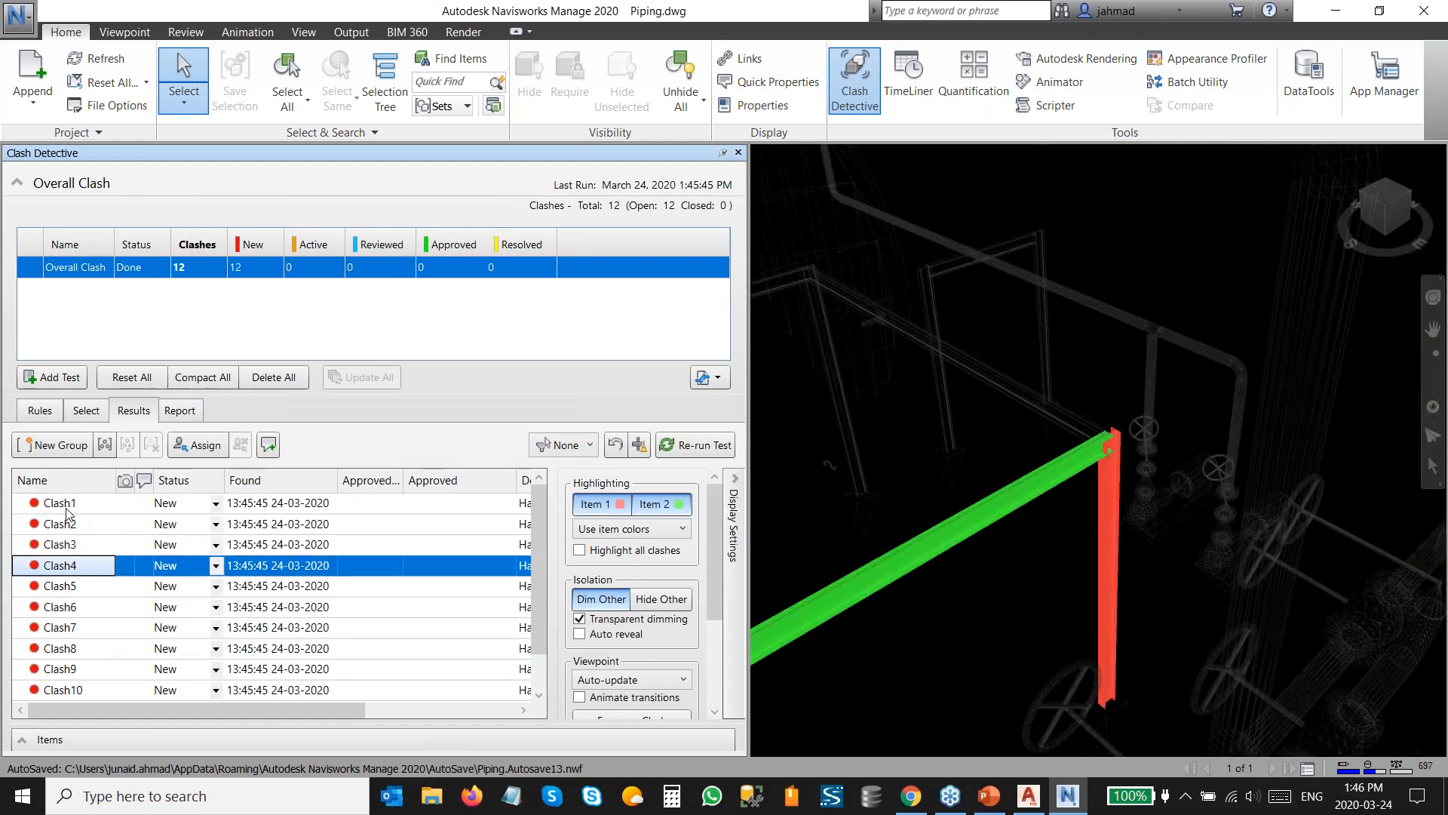
{"action": "key", "text": "Down"}
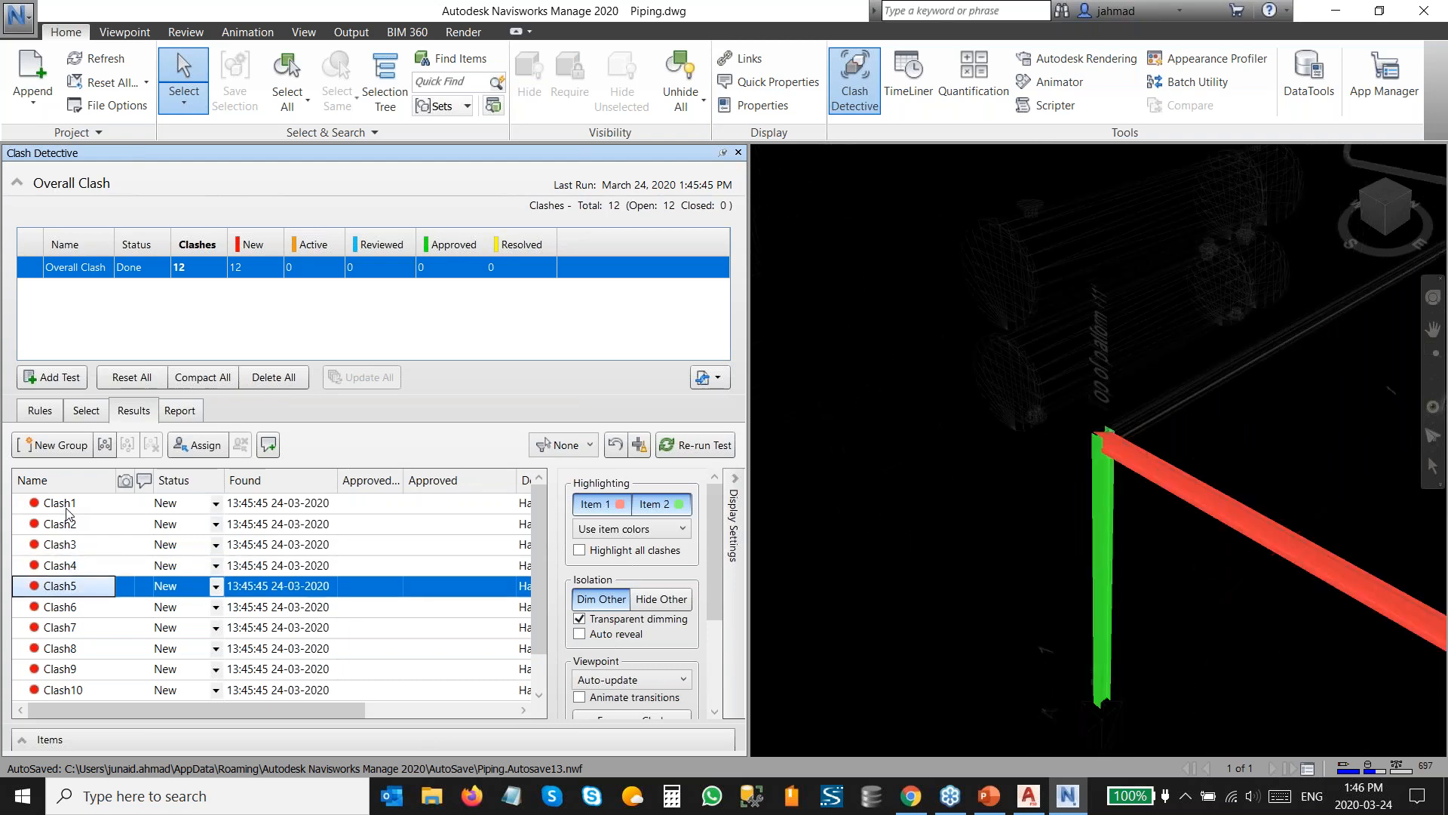
{"action": "key", "text": "Down"}
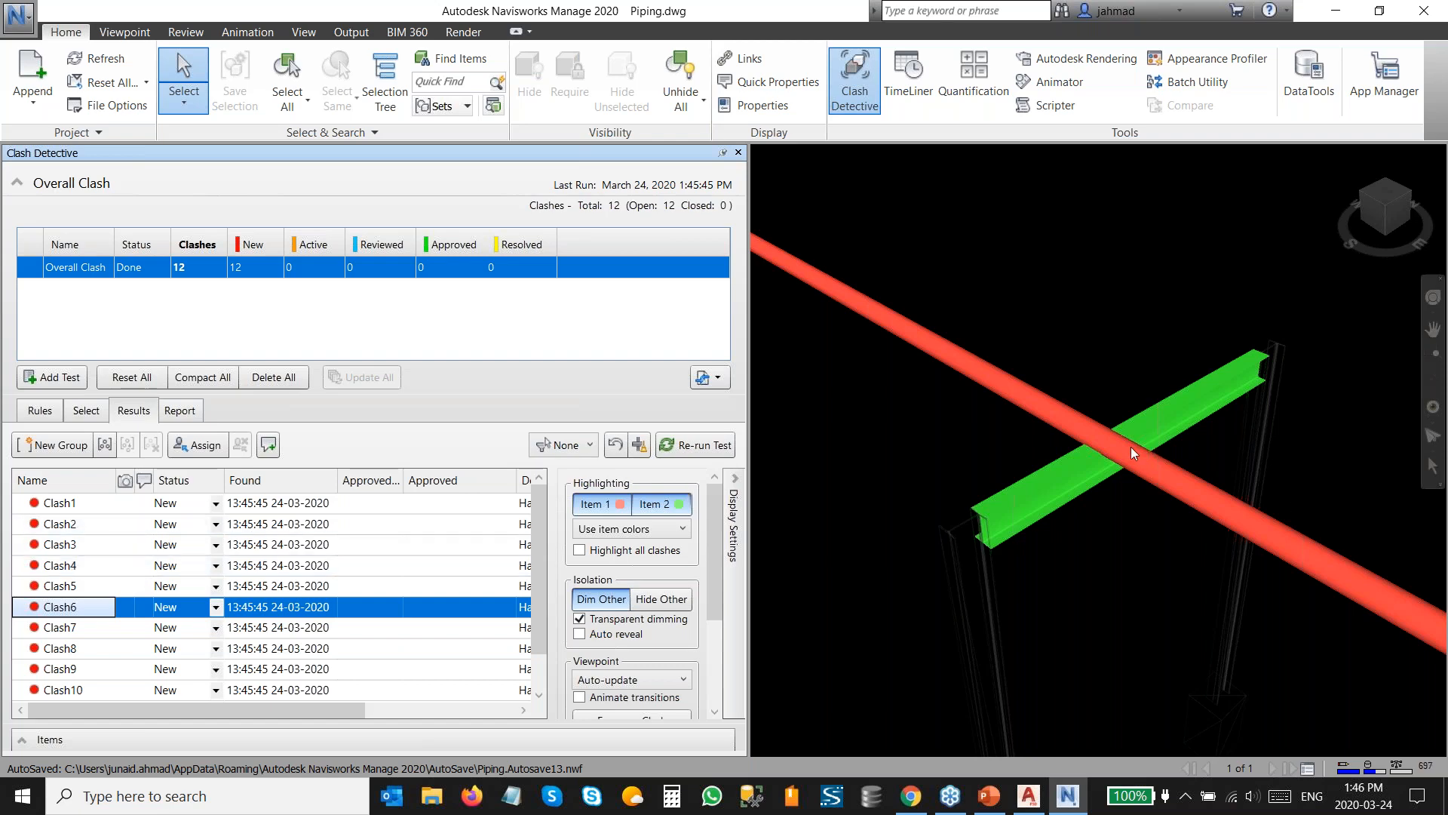
{"action": "scroll", "coordinate": [1126, 446], "scroll_direction": "up", "scroll_amount": 1}
{"action": "scroll", "coordinate": [1125, 446], "scroll_direction": "up", "scroll_amount": 2}
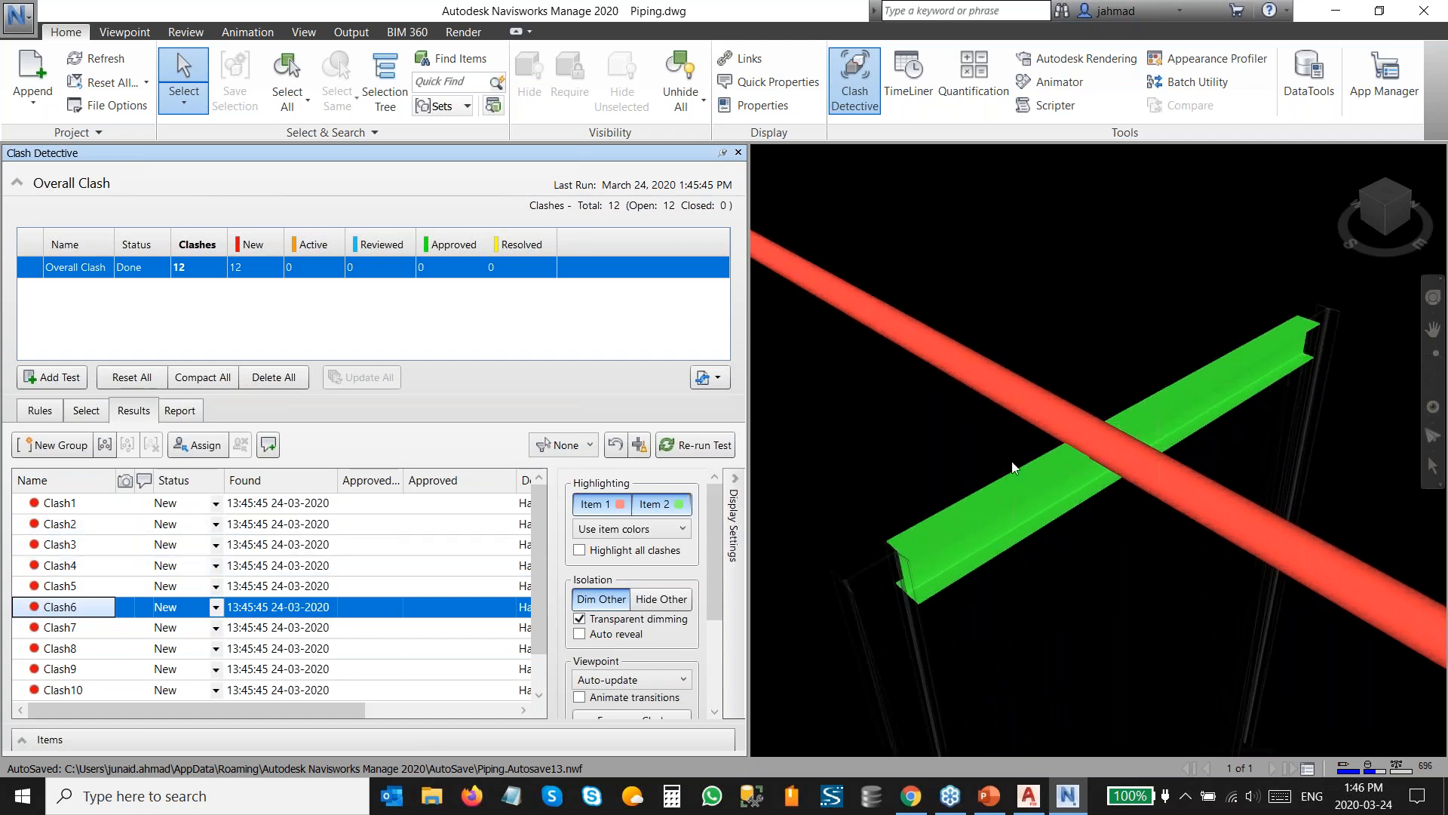
{"action": "mouse_move", "coordinate": [1071, 478]}
{"action": "middle_mouse_down", "text": "shift"}
{"action": "mouse_move", "coordinate": [1071, 407]}
{"action": "mouse_move", "coordinate": [1089, 423]}
{"action": "mouse_move", "coordinate": [1071, 474]}
{"action": "mouse_move", "coordinate": [1074, 444]}
{"action": "middle_mouse_up", "text": "shift"}
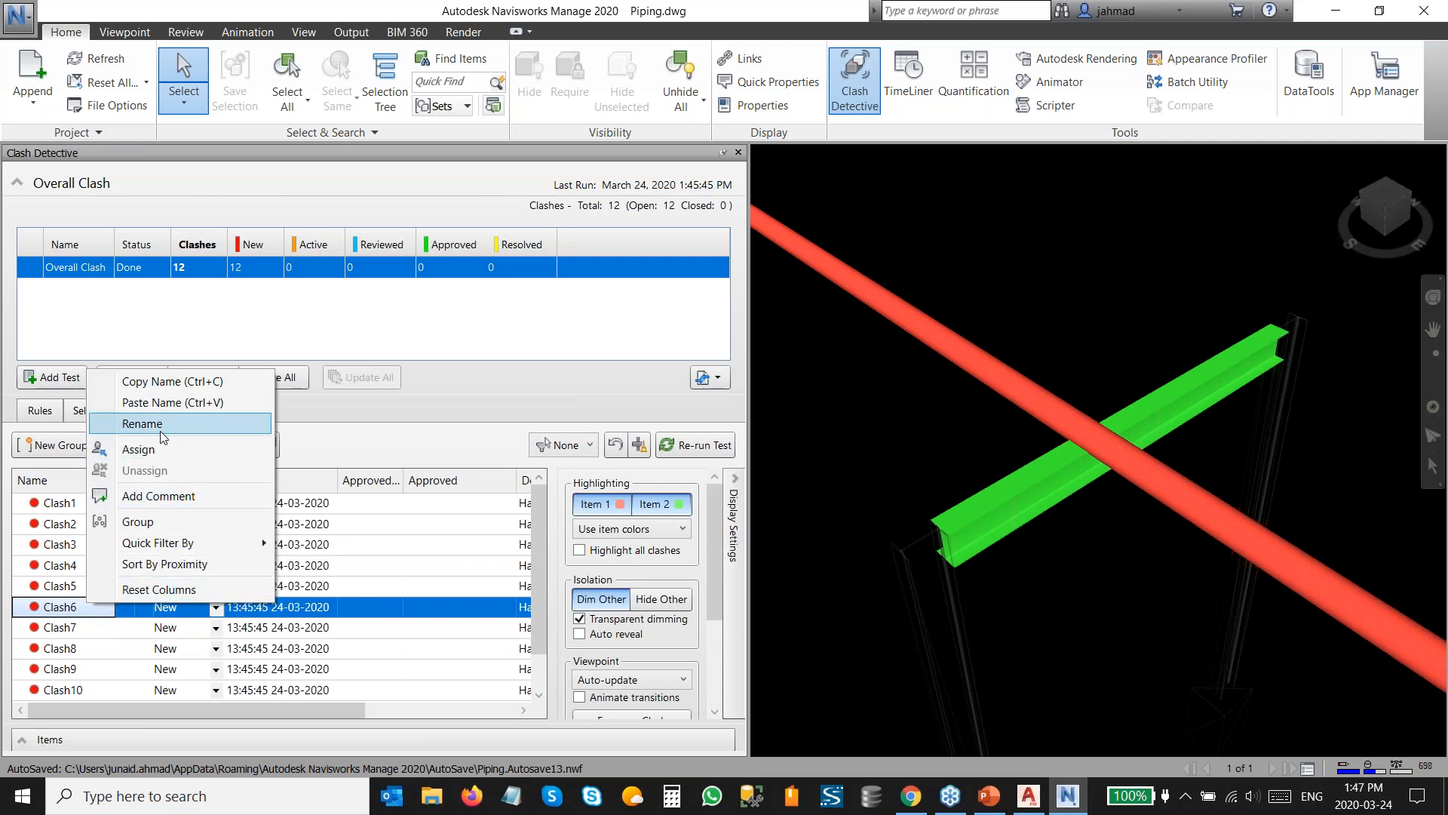
Assign Clash6 to a team member by name with the note "Please change the pipe elevation".
{"action": "left_click", "coordinate": [138, 450]}
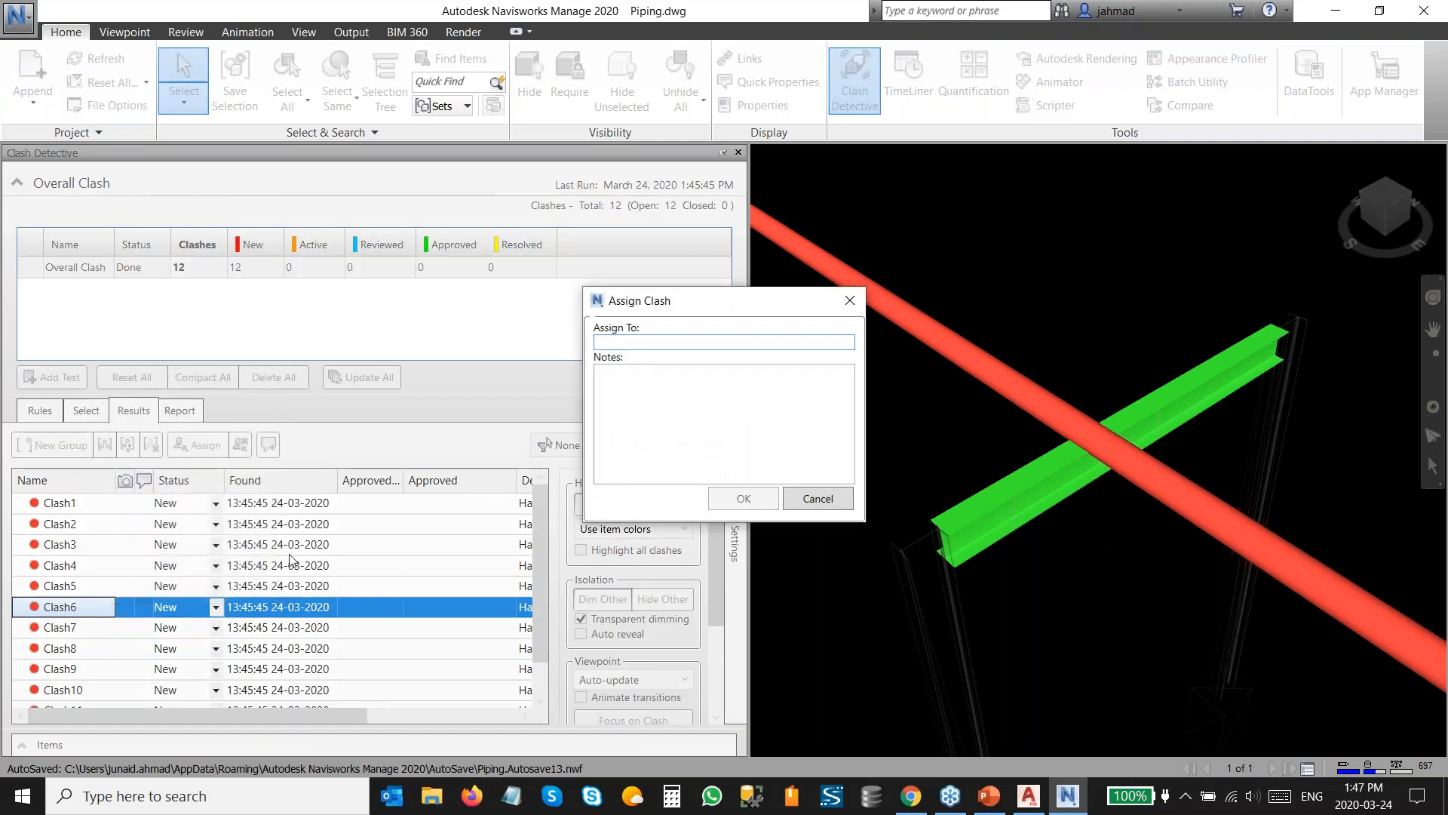
{"action": "type", "text": "John"}
{"action": "key", "text": "Tab"}
{"action": "type", "text": "P"}
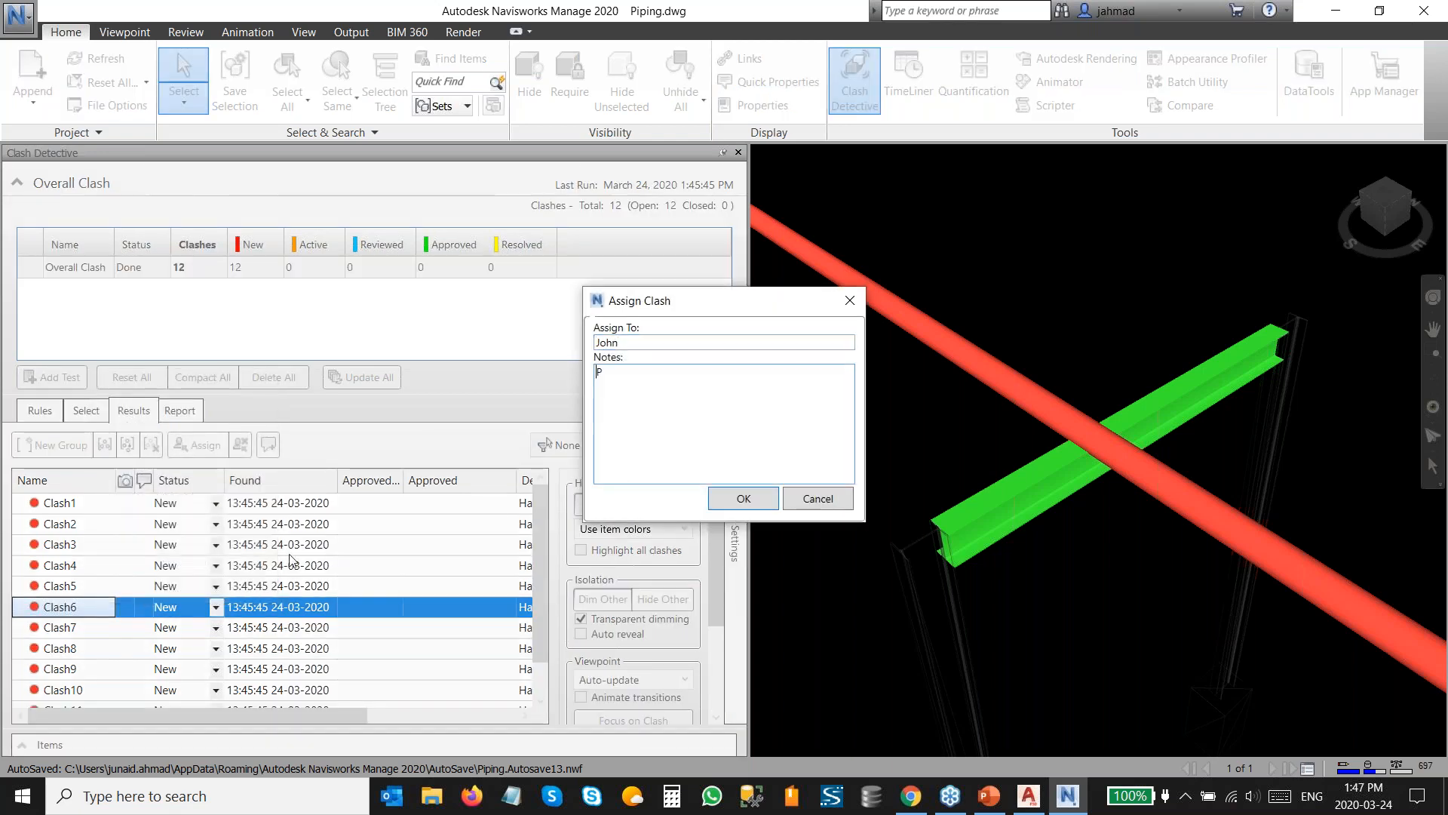
{"action": "type", "text": "lease change the pipe elevat"}
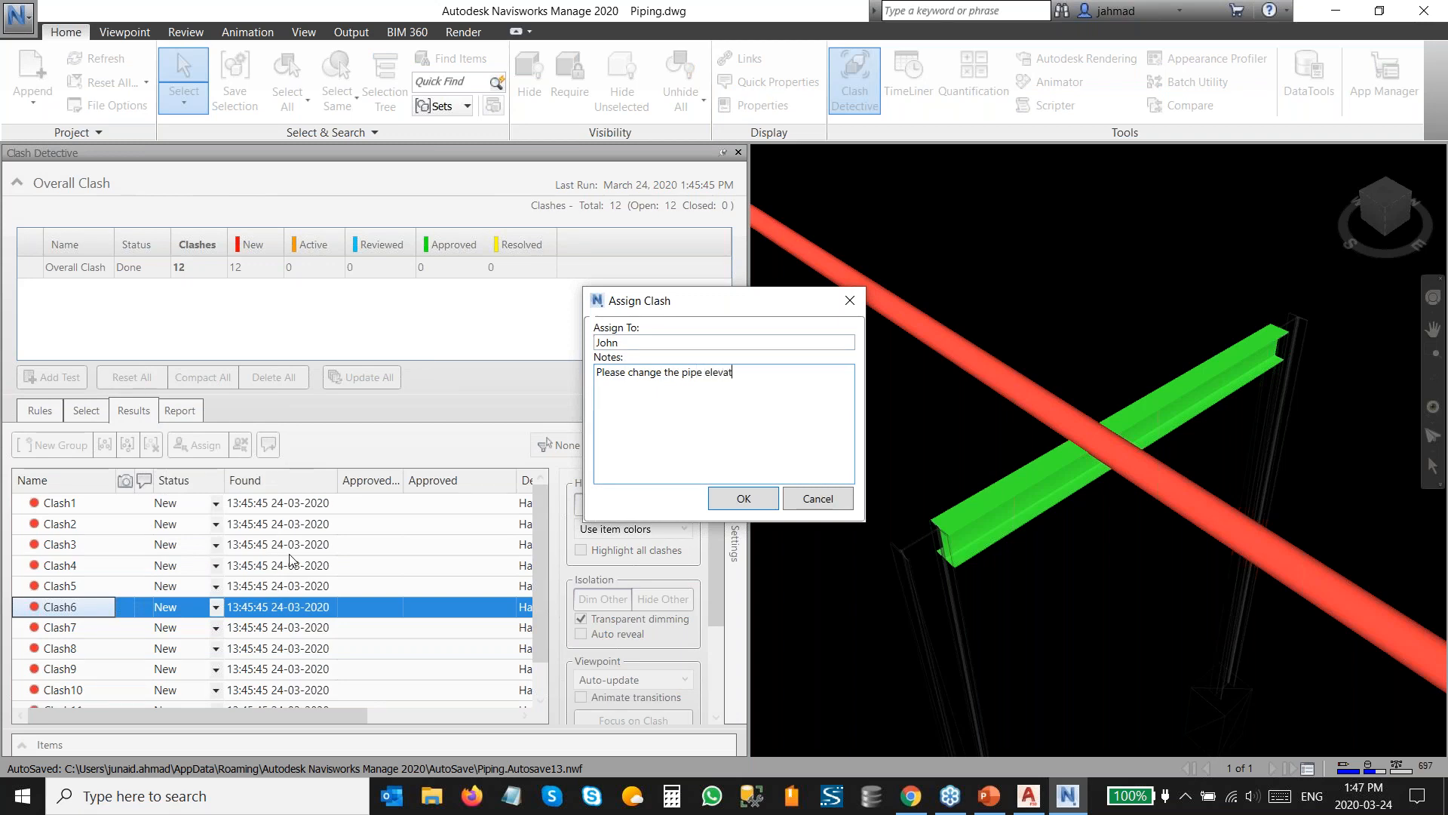
{"action": "left_click", "coordinate": [740, 498]}
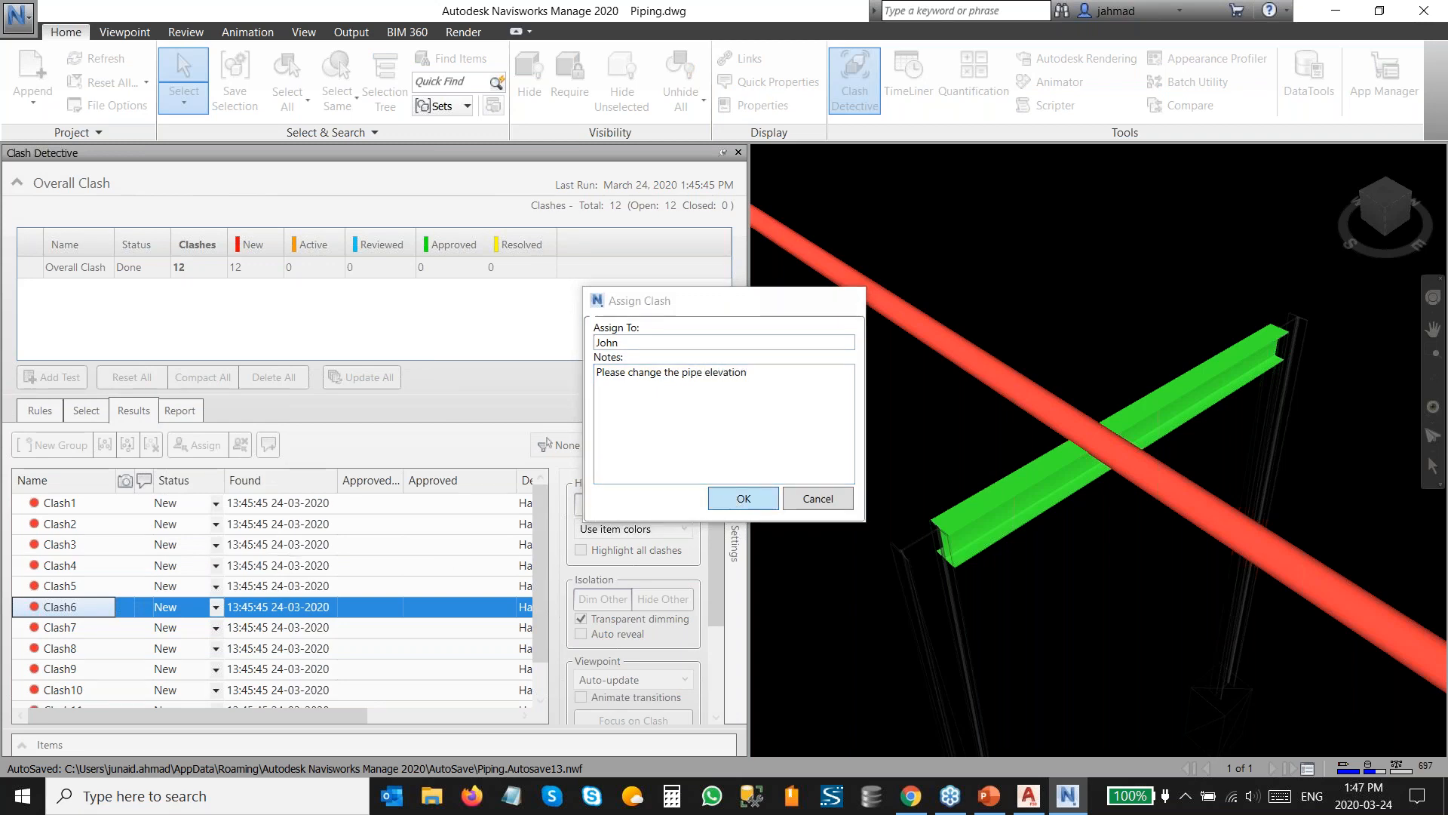
Write an HTML clash report for the current test and save it to the Desktop as Overall Clash.html.
{"action": "left_click", "coordinate": [217, 609]}
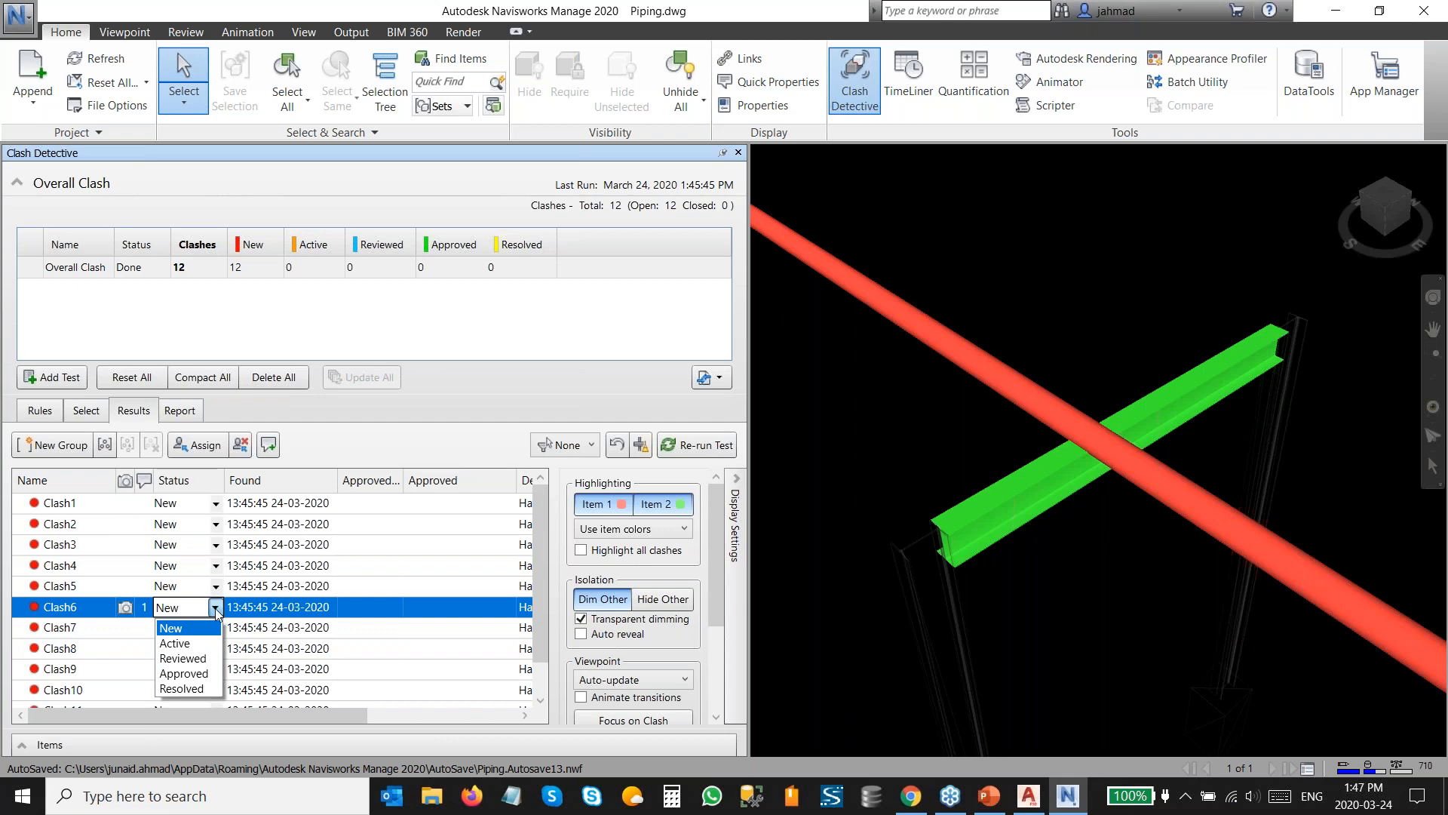
{"action": "left_click", "coordinate": [216, 609]}
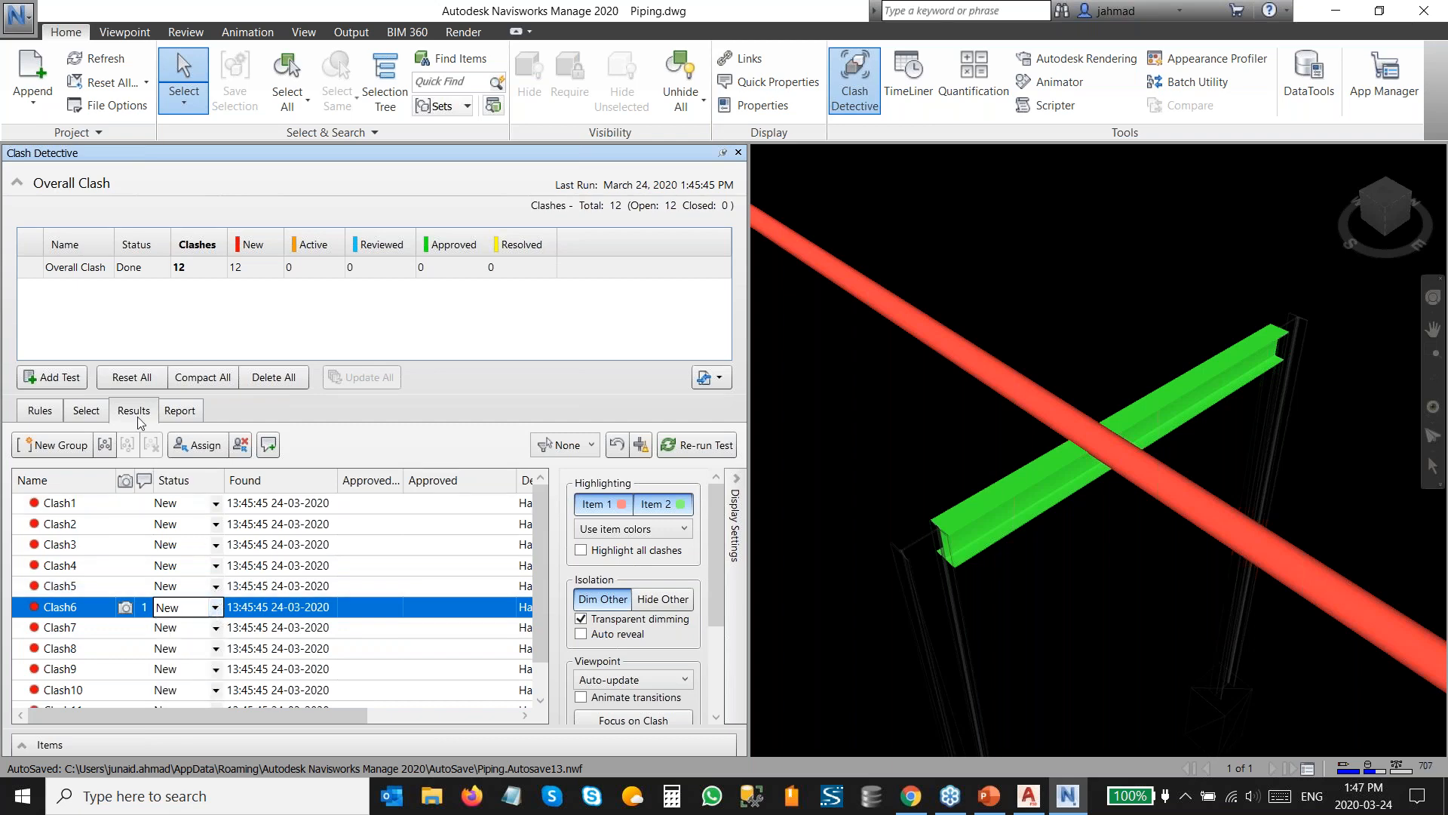
{"action": "left_click", "coordinate": [180, 413]}
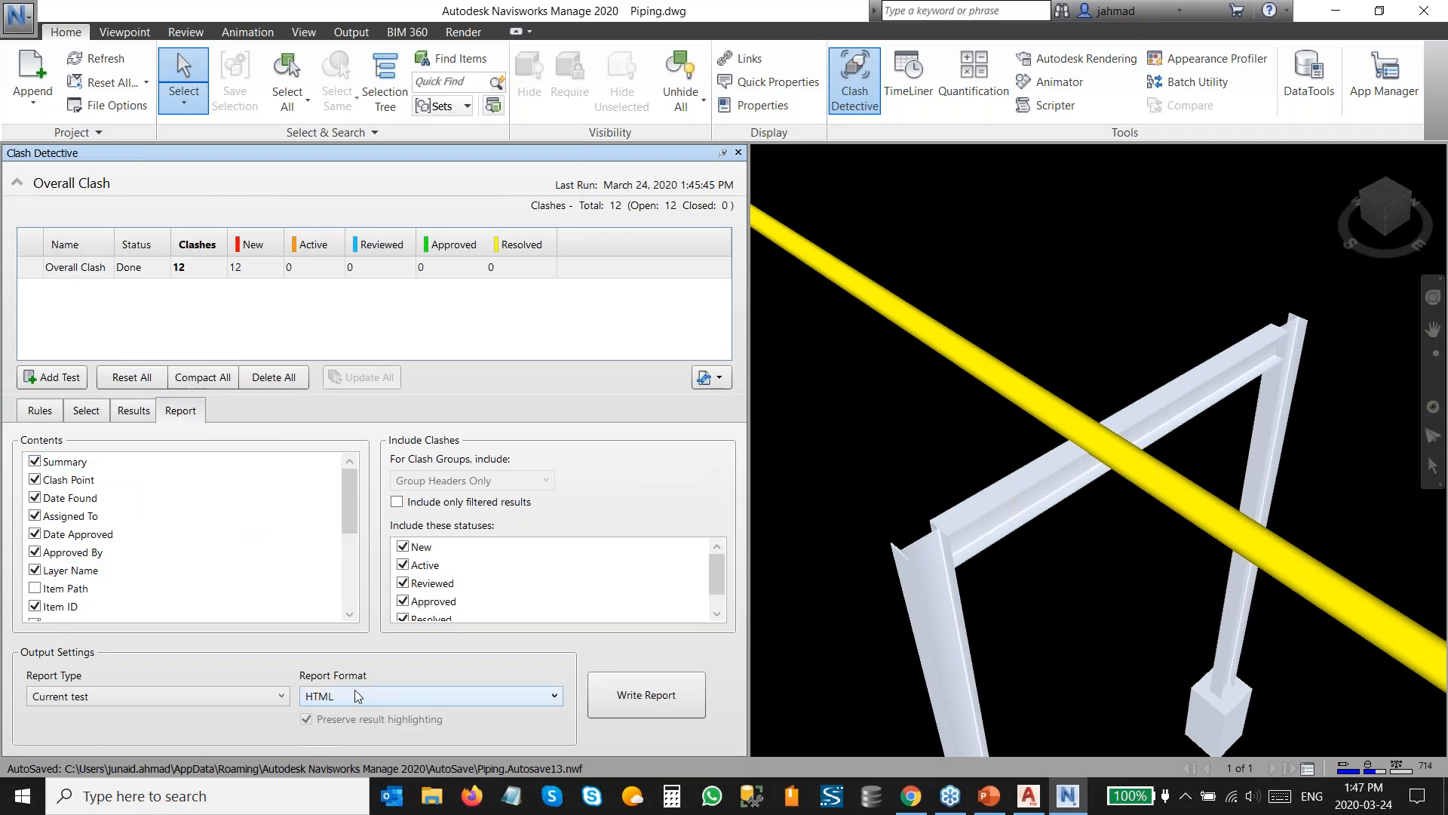
{"action": "left_click", "coordinate": [646, 695]}
{"action": "left_click", "coordinate": [86, 159]}
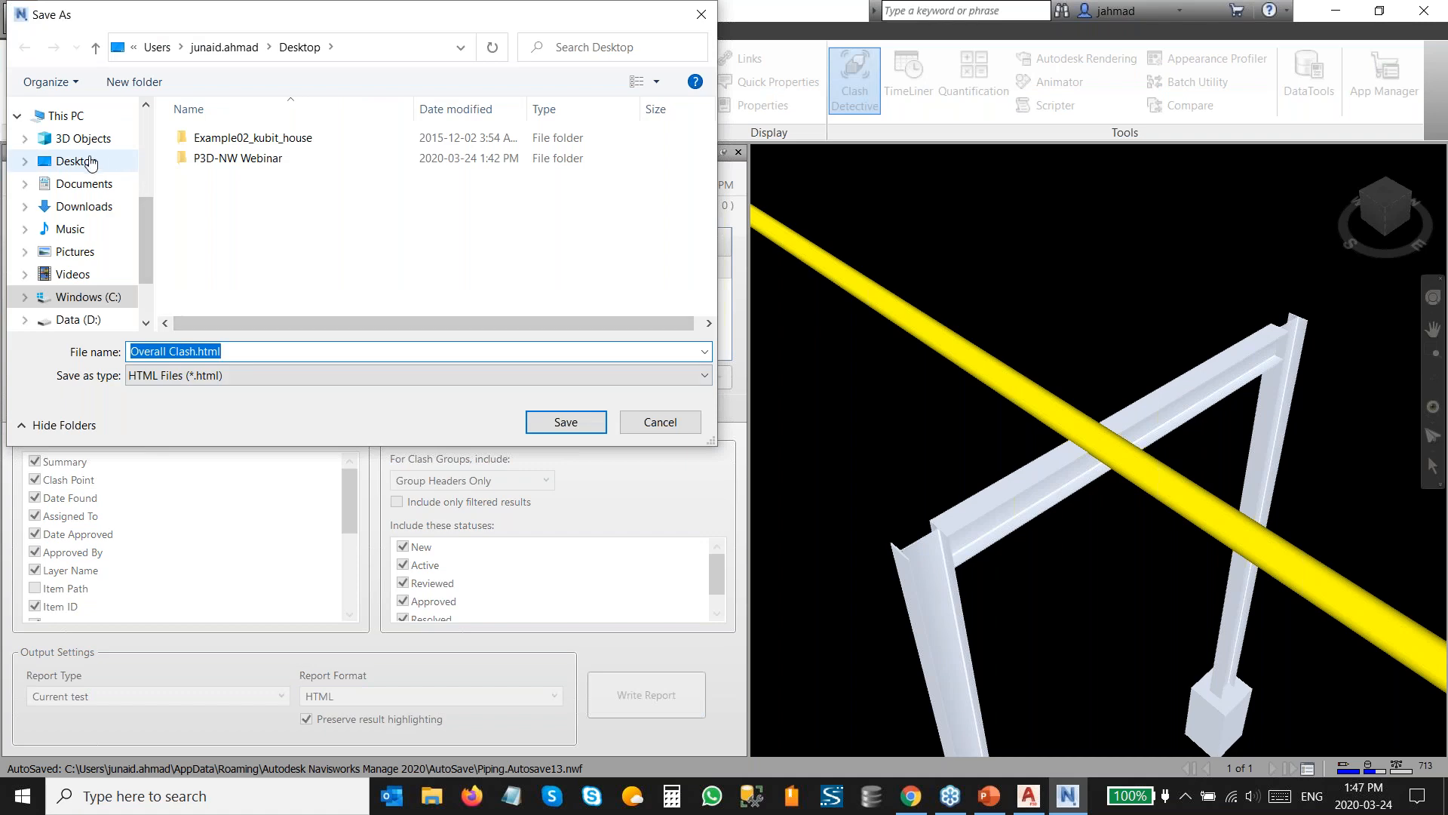
{"action": "left_click", "coordinate": [564, 423]}
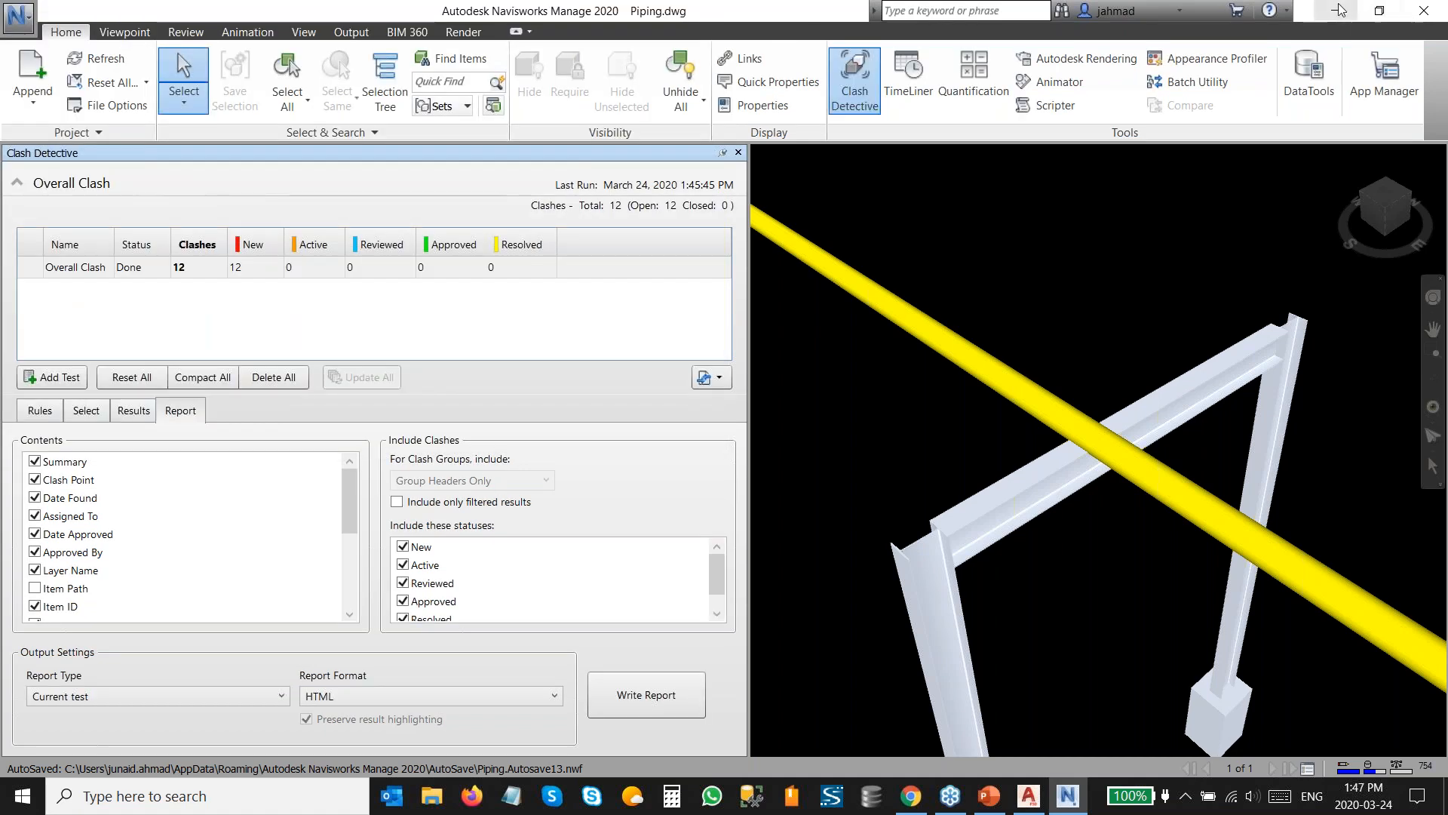
Open the exported Overall Clash.html report from the desktop and scroll through the clash entries and comments.
{"action": "left_click", "coordinate": [1339, 10]}
{"action": "left_click", "coordinate": [1389, 16]}
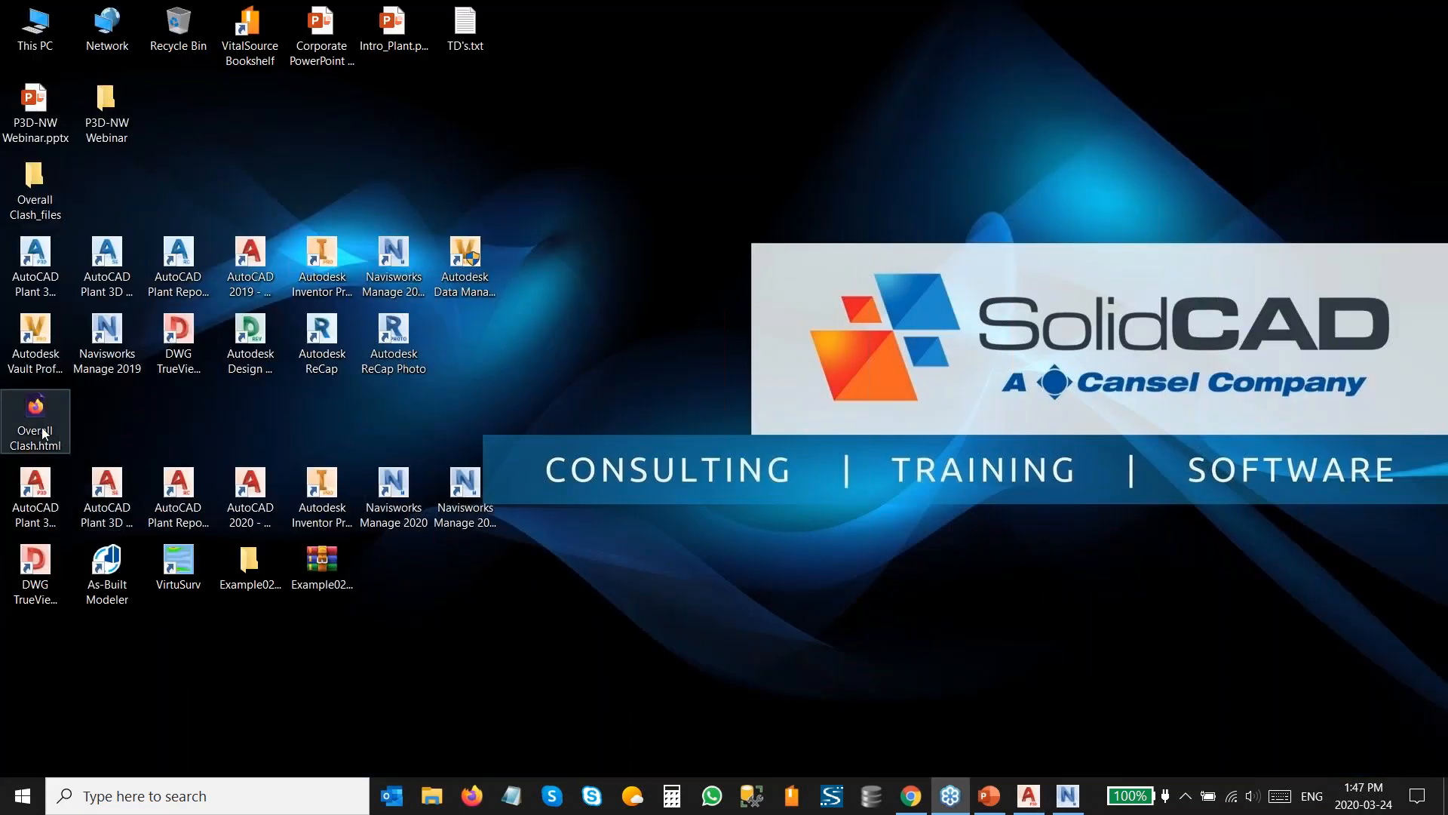
{"action": "double_click", "coordinate": [42, 427]}
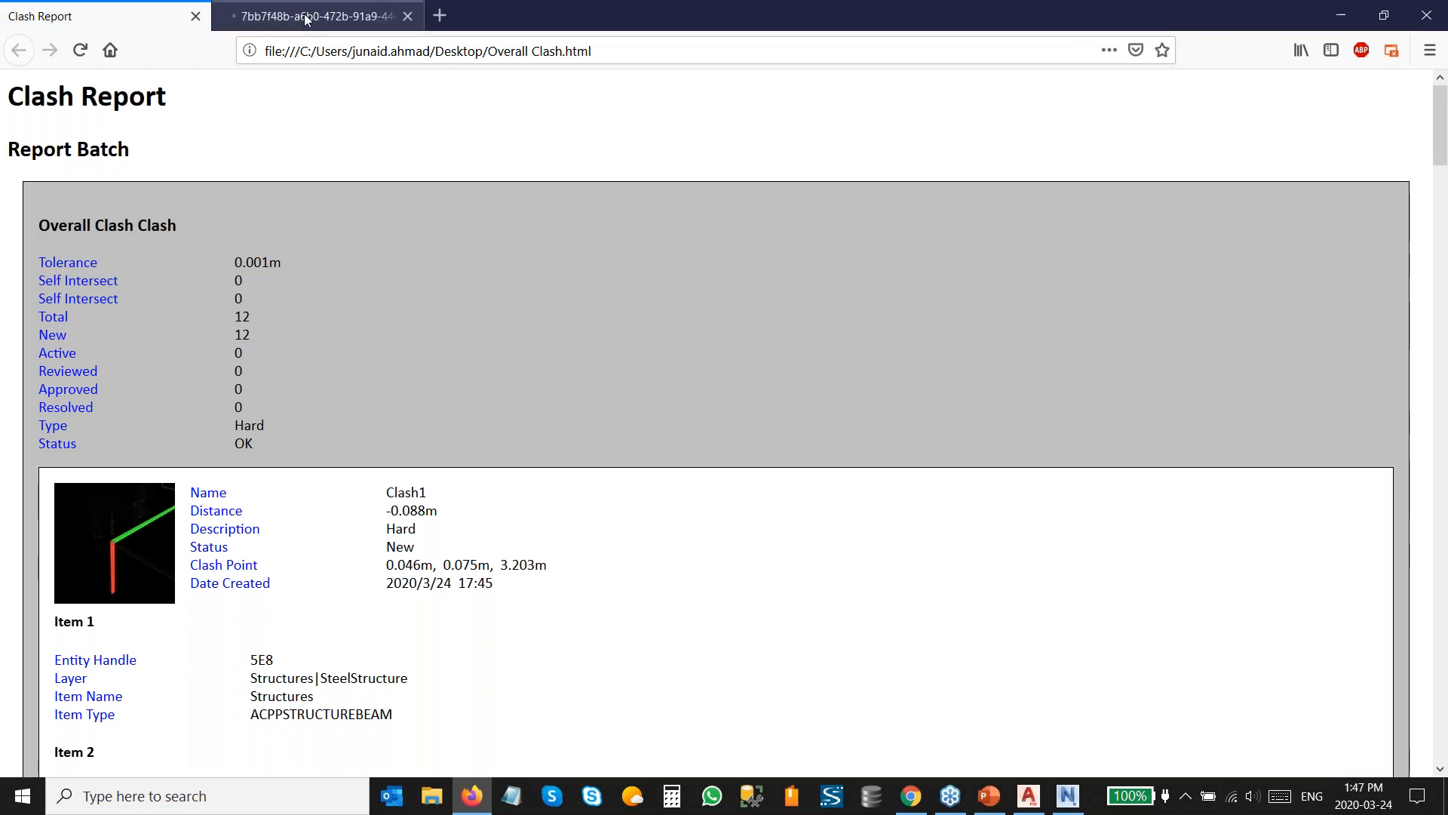
{"action": "middle_click", "coordinate": [305, 16]}
{"action": "scroll", "coordinate": [220, 381], "scroll_direction": "down", "scroll_amount": 8}
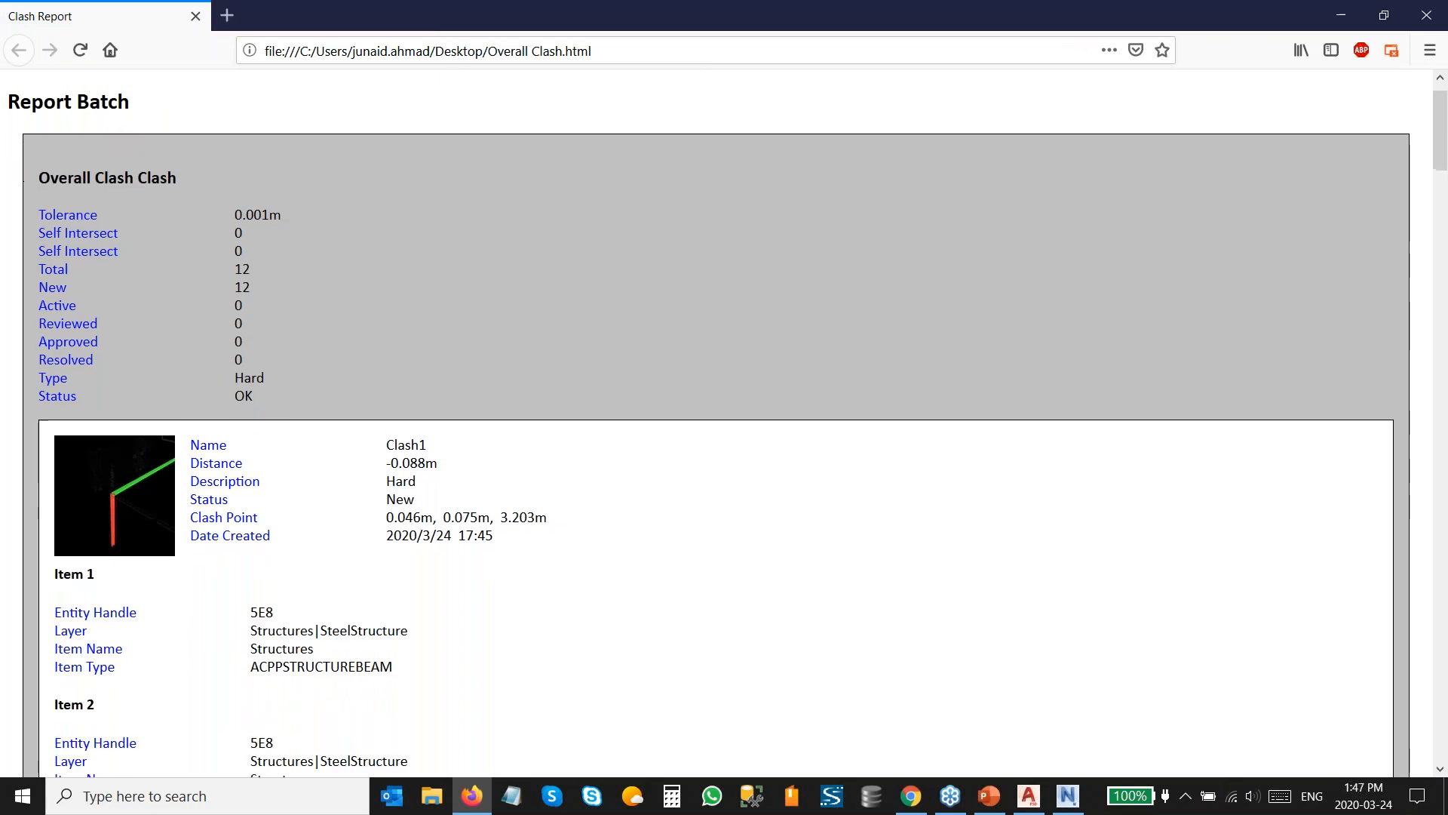
{"action": "scroll", "coordinate": [709, 418], "scroll_direction": "down", "scroll_amount": 20}
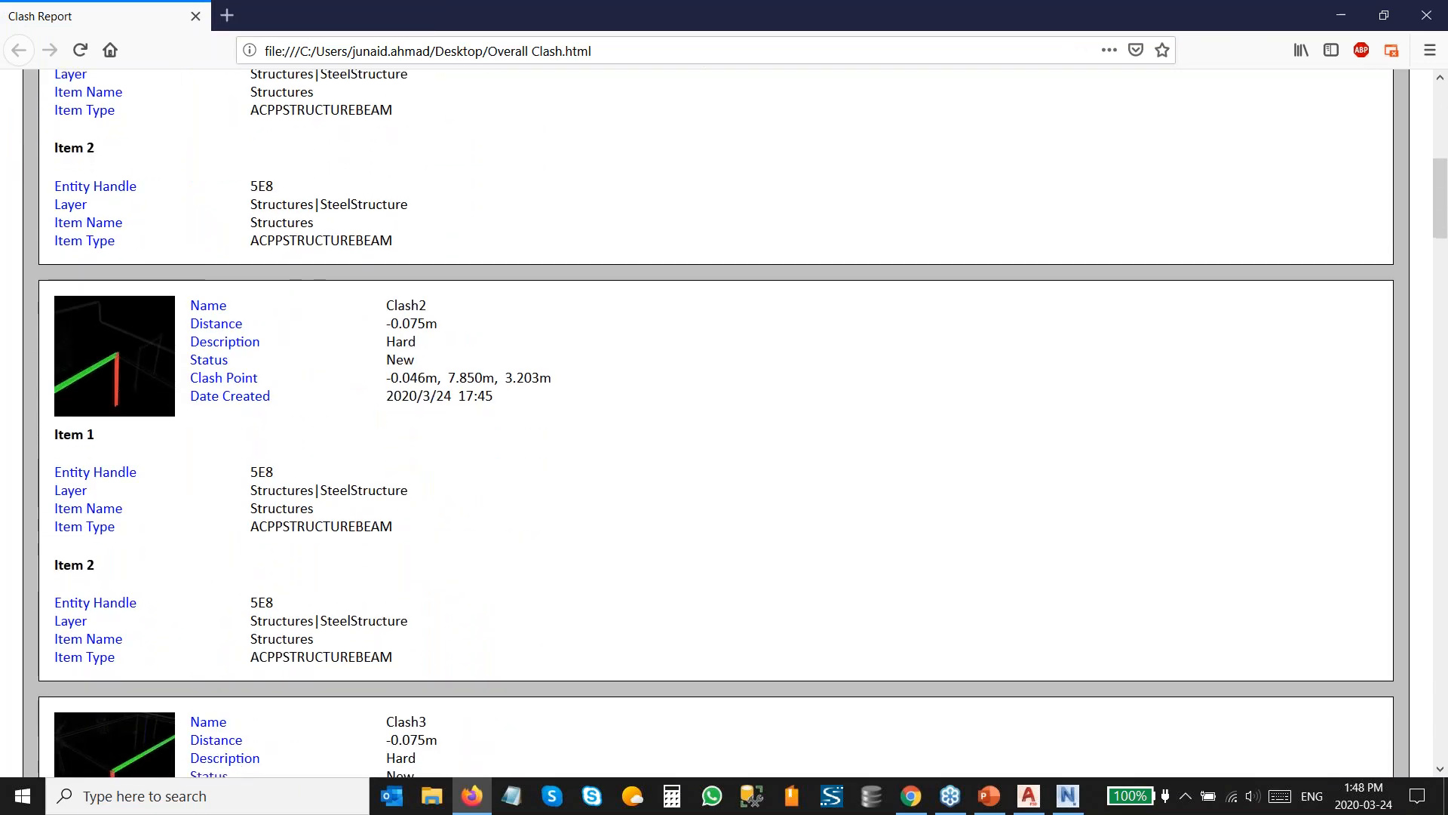
{"action": "scroll", "coordinate": [710, 417], "scroll_direction": "down", "scroll_amount": 5}
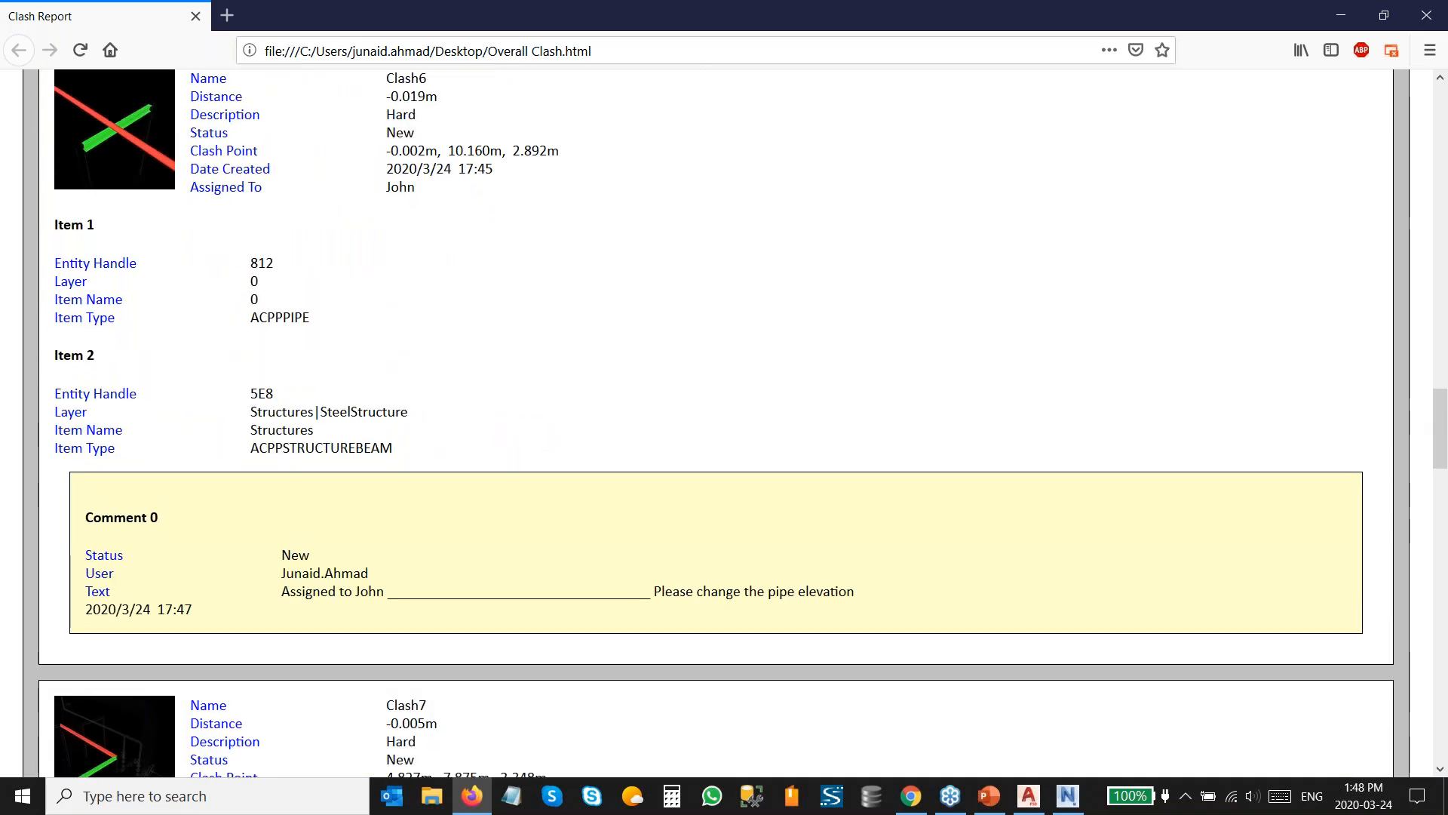
{"action": "scroll", "coordinate": [709, 417], "scroll_direction": "up", "scroll_amount": 5}
{"action": "scroll", "coordinate": [288, 294], "scroll_direction": "down", "scroll_amount": 1}
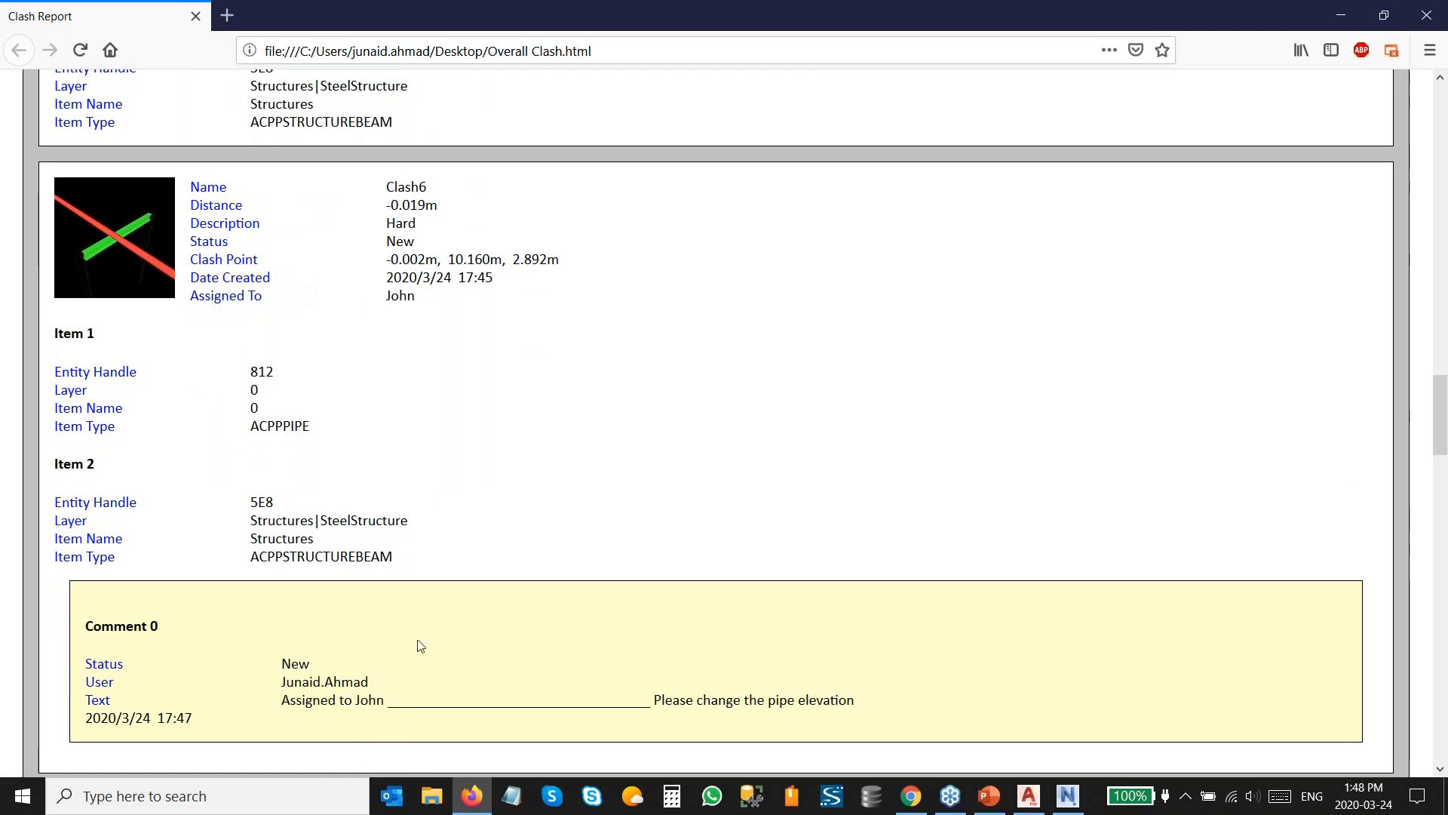
Open the Clash6 snapshot image from the report at full size, then close the browser.
{"action": "left_click", "coordinate": [111, 248]}
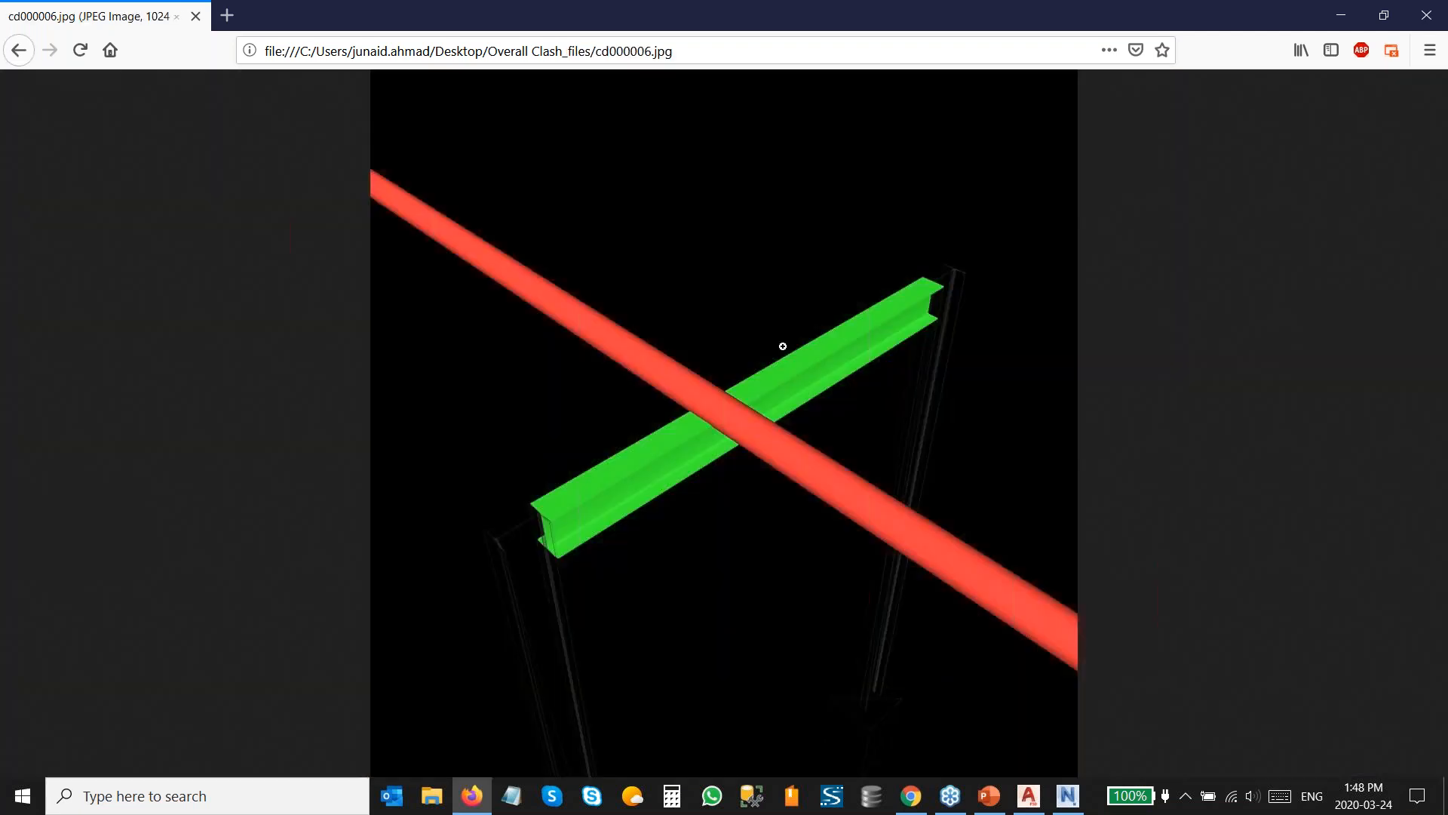
{"action": "left_click", "coordinate": [701, 414]}
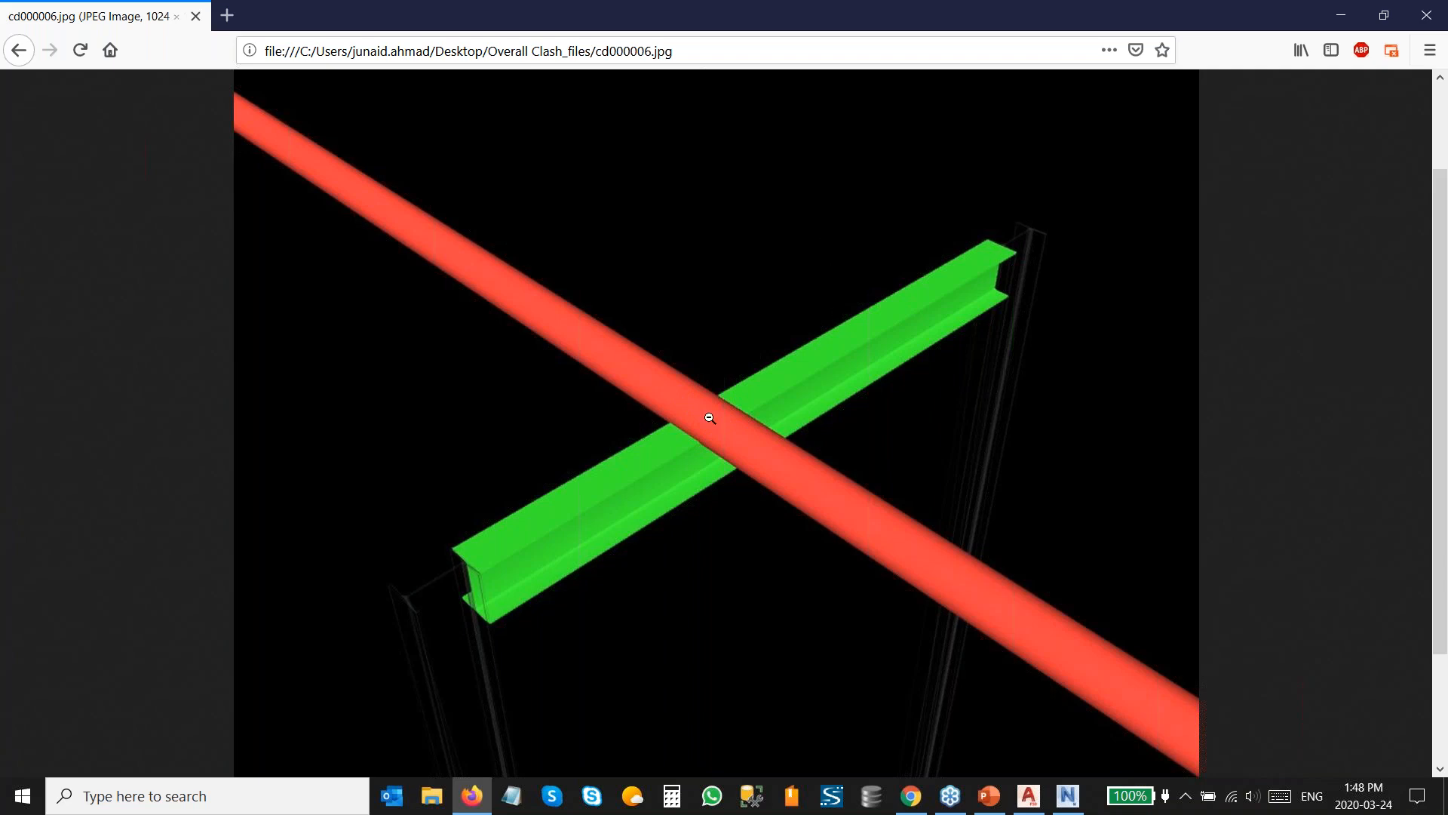
{"action": "left_click", "coordinate": [1428, 16]}
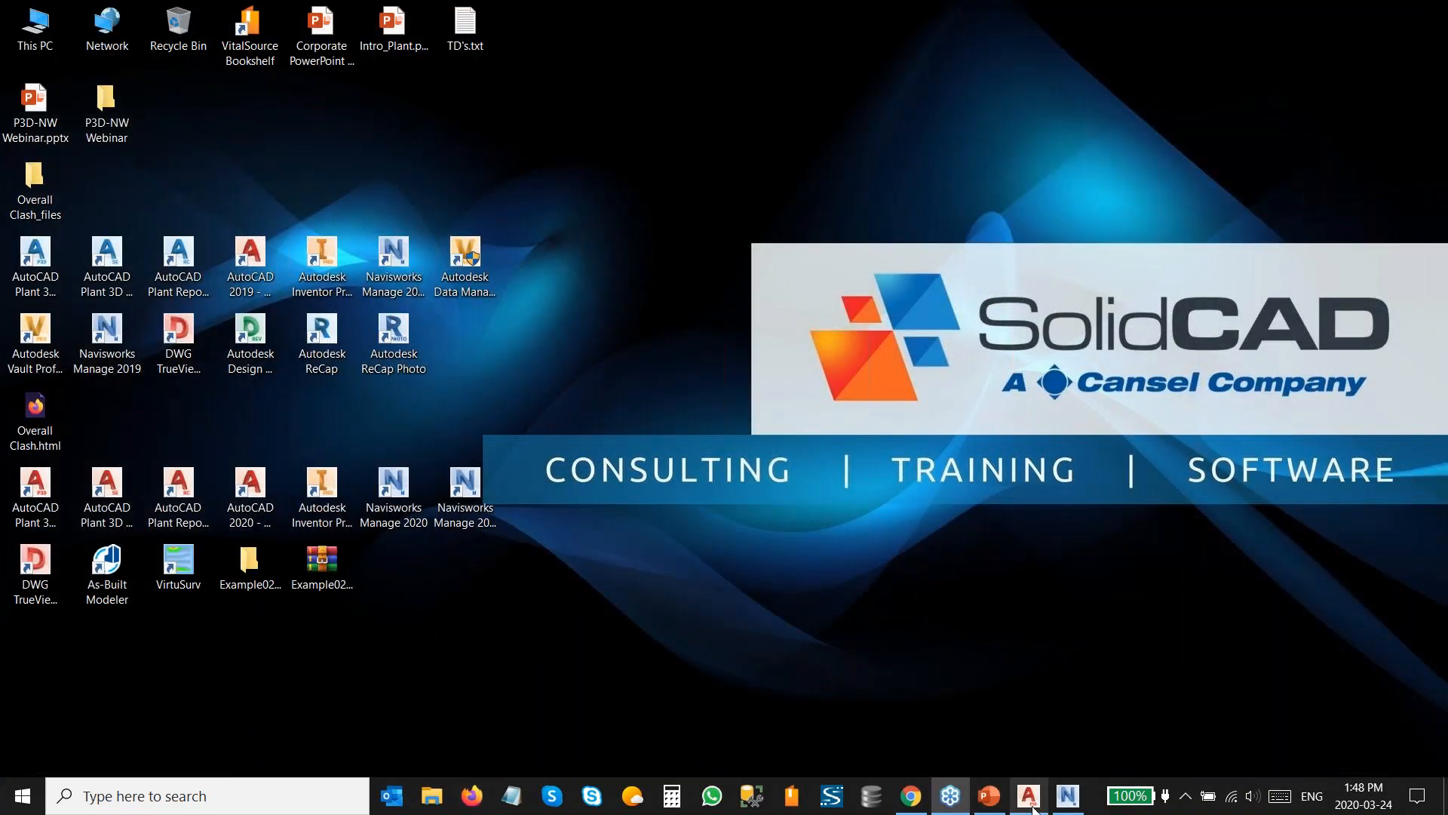
Return to the Clash6 result and compare its view with the model in Plant 3D.
{"action": "left_click", "coordinate": [1070, 801]}
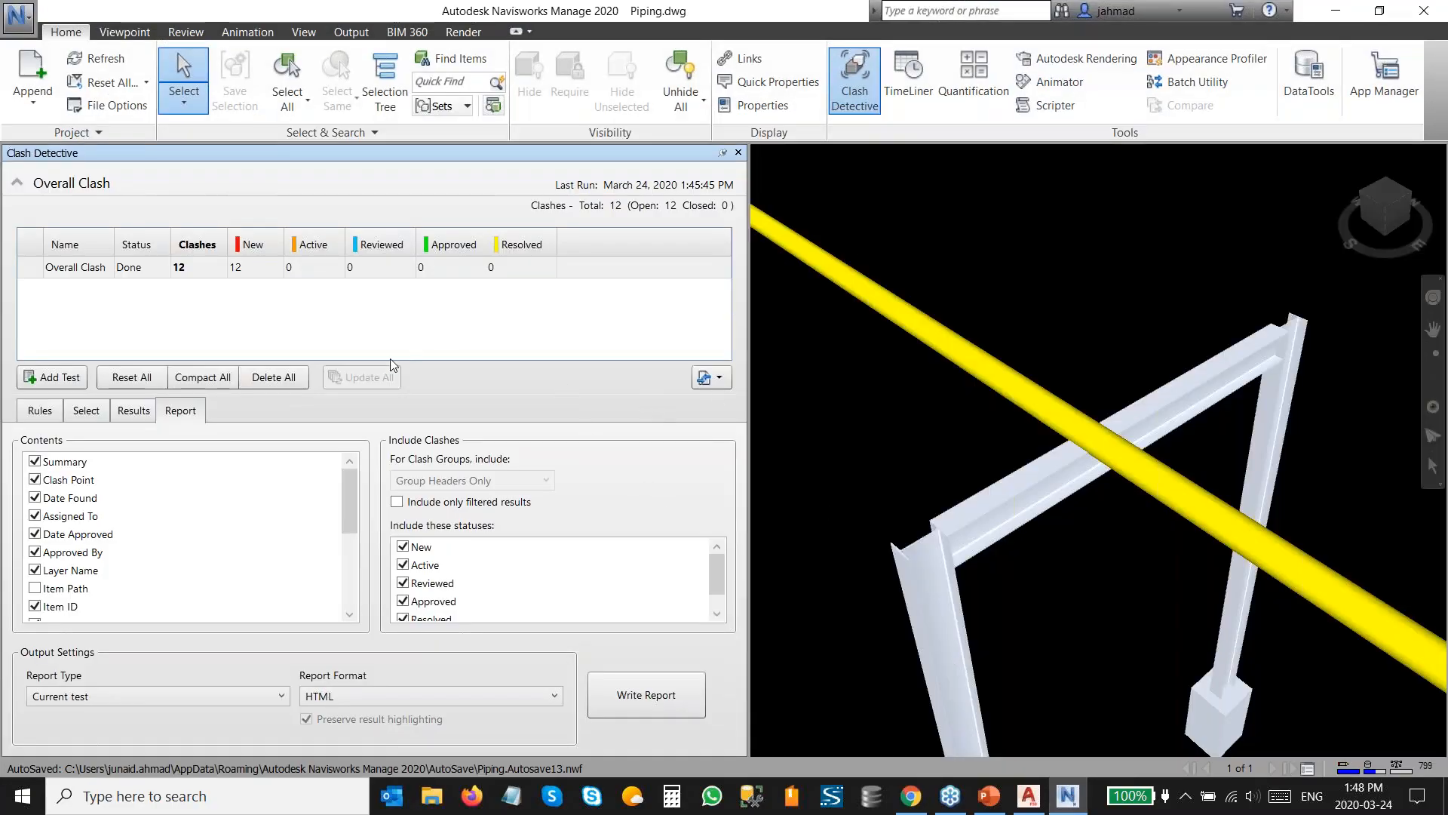
{"action": "left_click", "coordinate": [133, 411]}
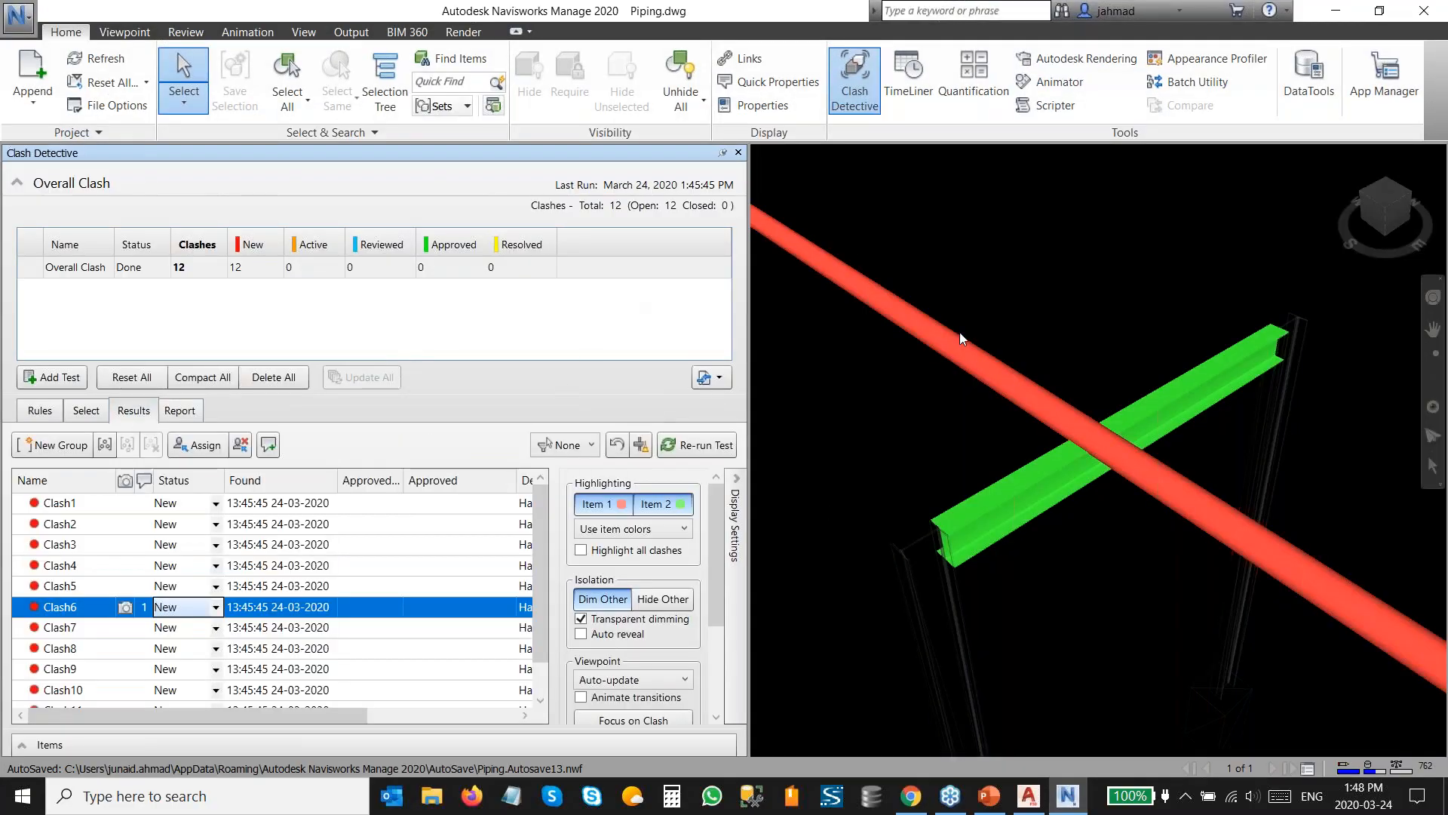
{"action": "right_click", "coordinate": [1373, 211]}
{"action": "left_click", "coordinate": [1342, 259]}
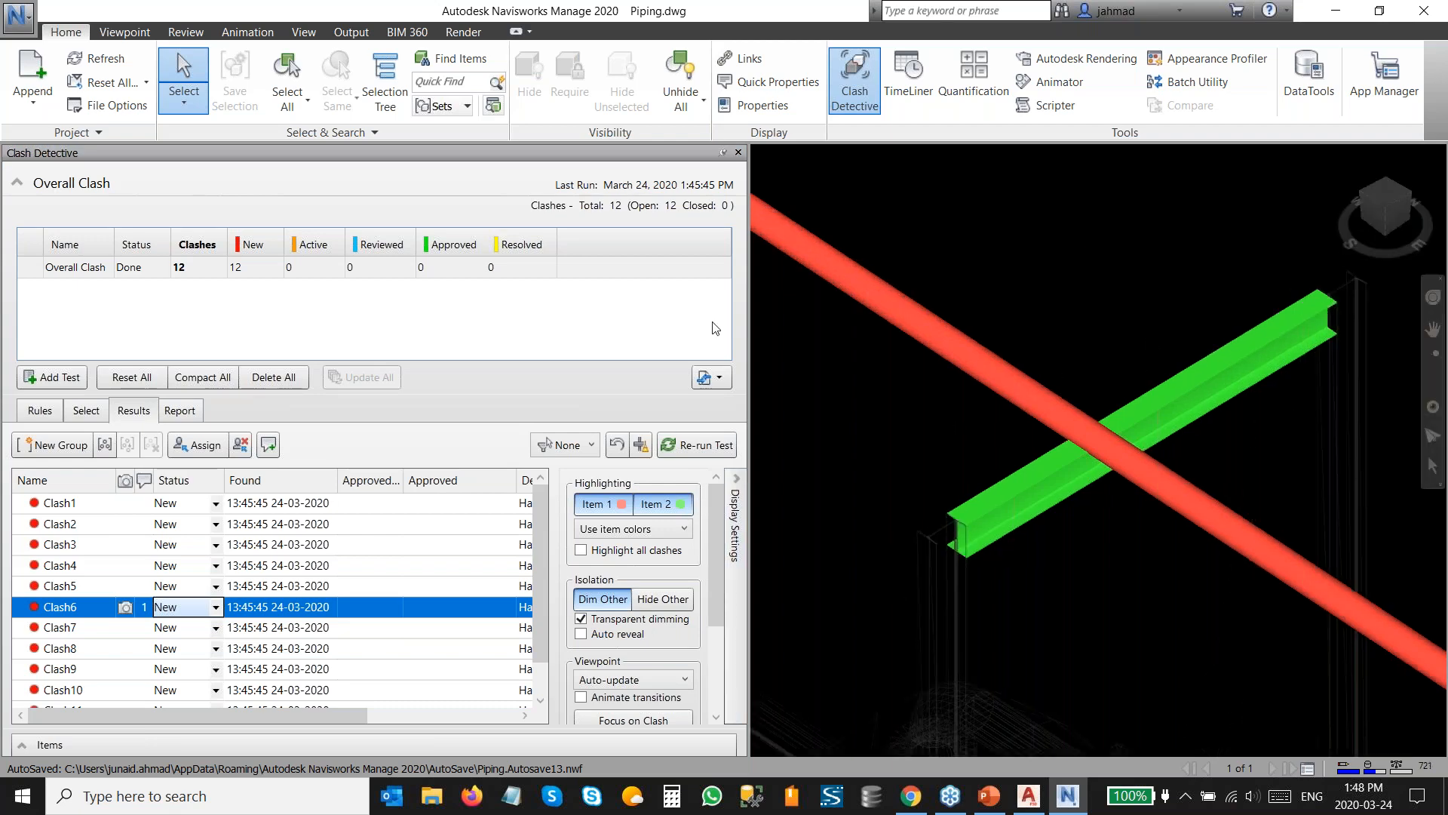
{"action": "right_click", "coordinate": [1375, 198]}
{"action": "left_click", "coordinate": [1263, 206]}
{"action": "left_click", "coordinate": [1028, 796]}
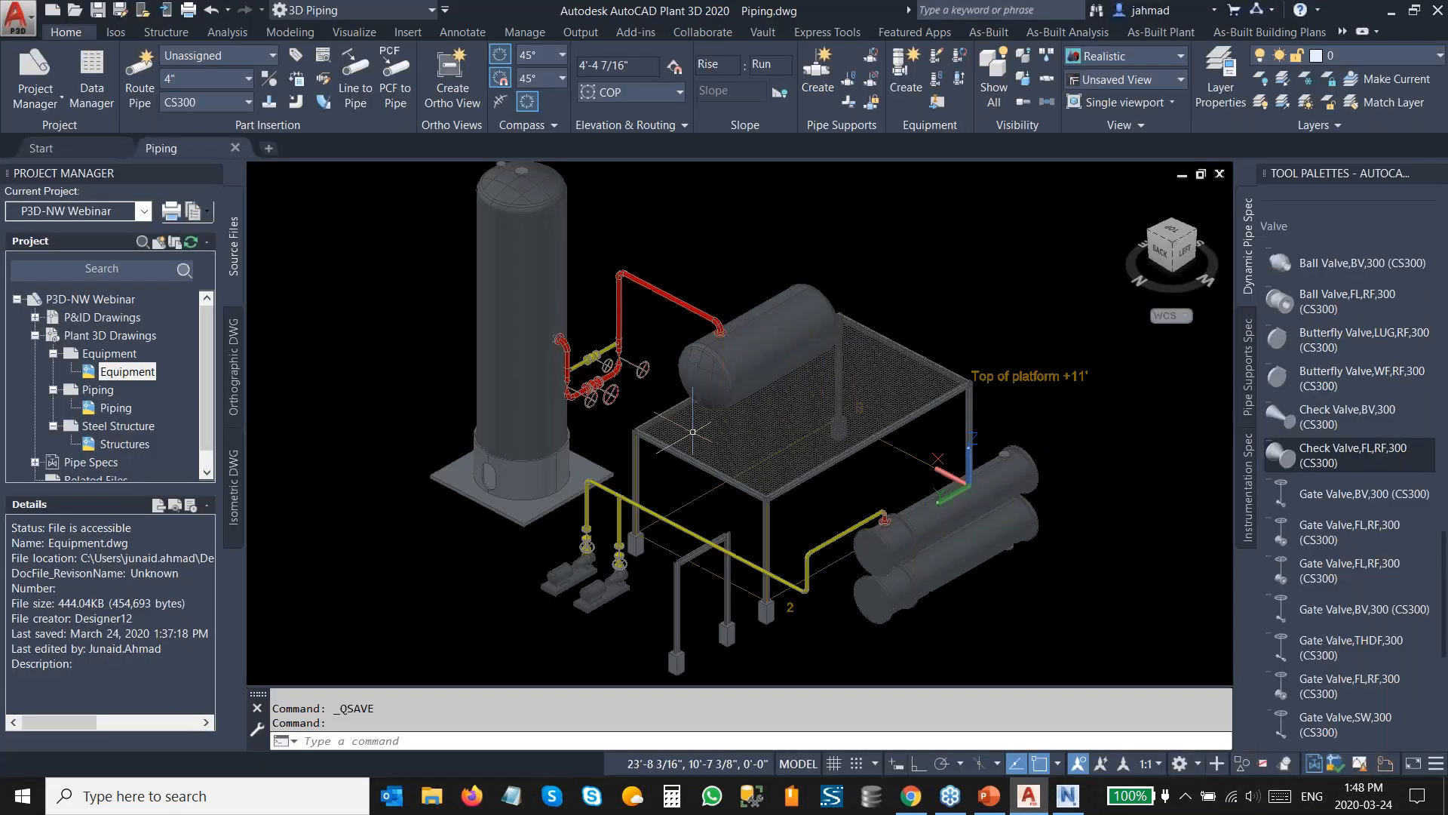
{"action": "scroll", "coordinate": [709, 562], "scroll_direction": "up", "scroll_amount": 10}
{"action": "middle_click_drag", "start_coordinate": [841, 515], "coordinate": [830, 423], "text": "shift"}
{"action": "scroll", "coordinate": [818, 476], "scroll_direction": "down", "scroll_amount": 6}
{"action": "left_click", "coordinate": [1068, 797]}
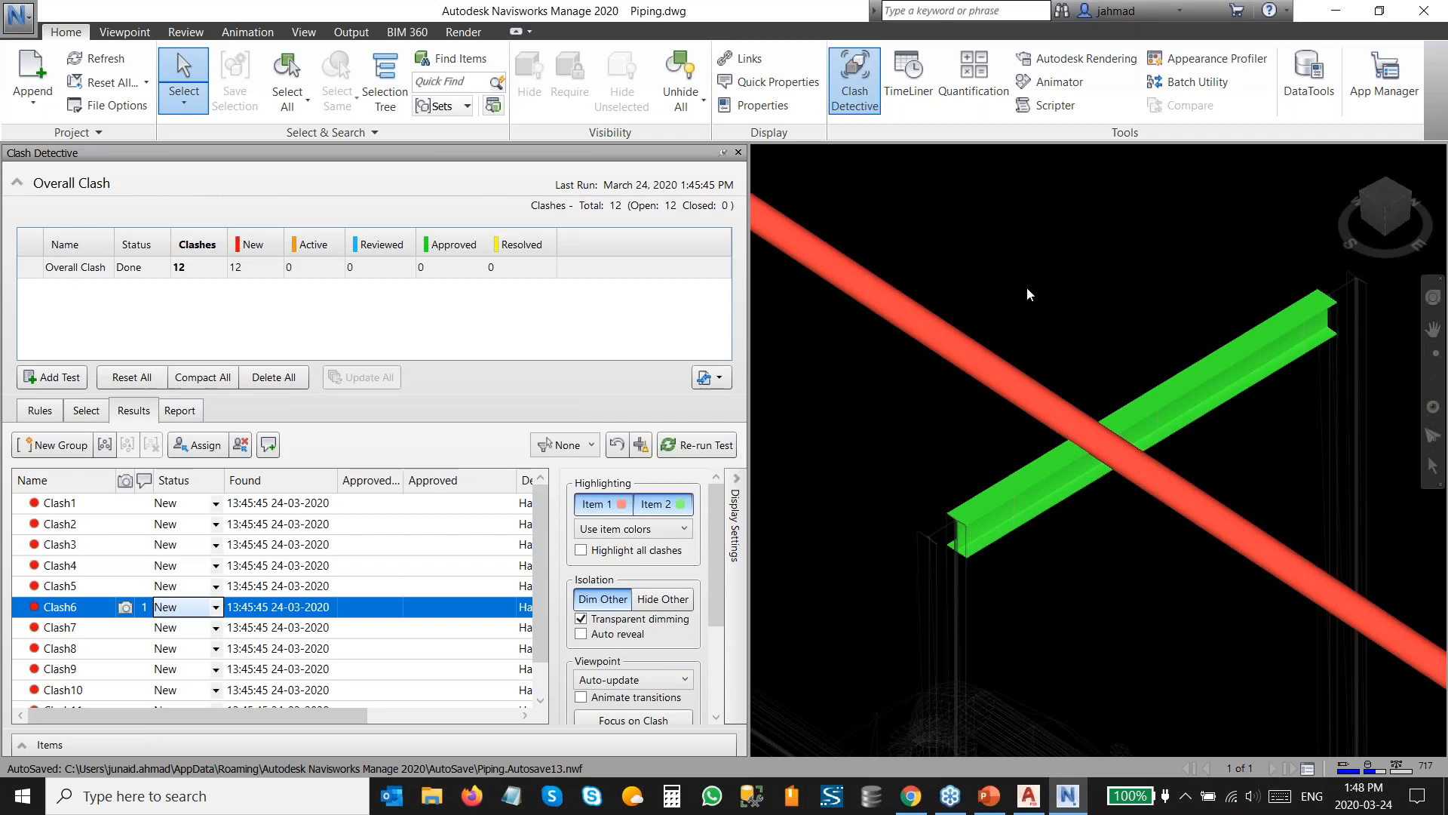
Select the clashing pipe in Clash6 and switch back to Plant 3D with it selected.
{"action": "left_click", "coordinate": [1071, 416]}
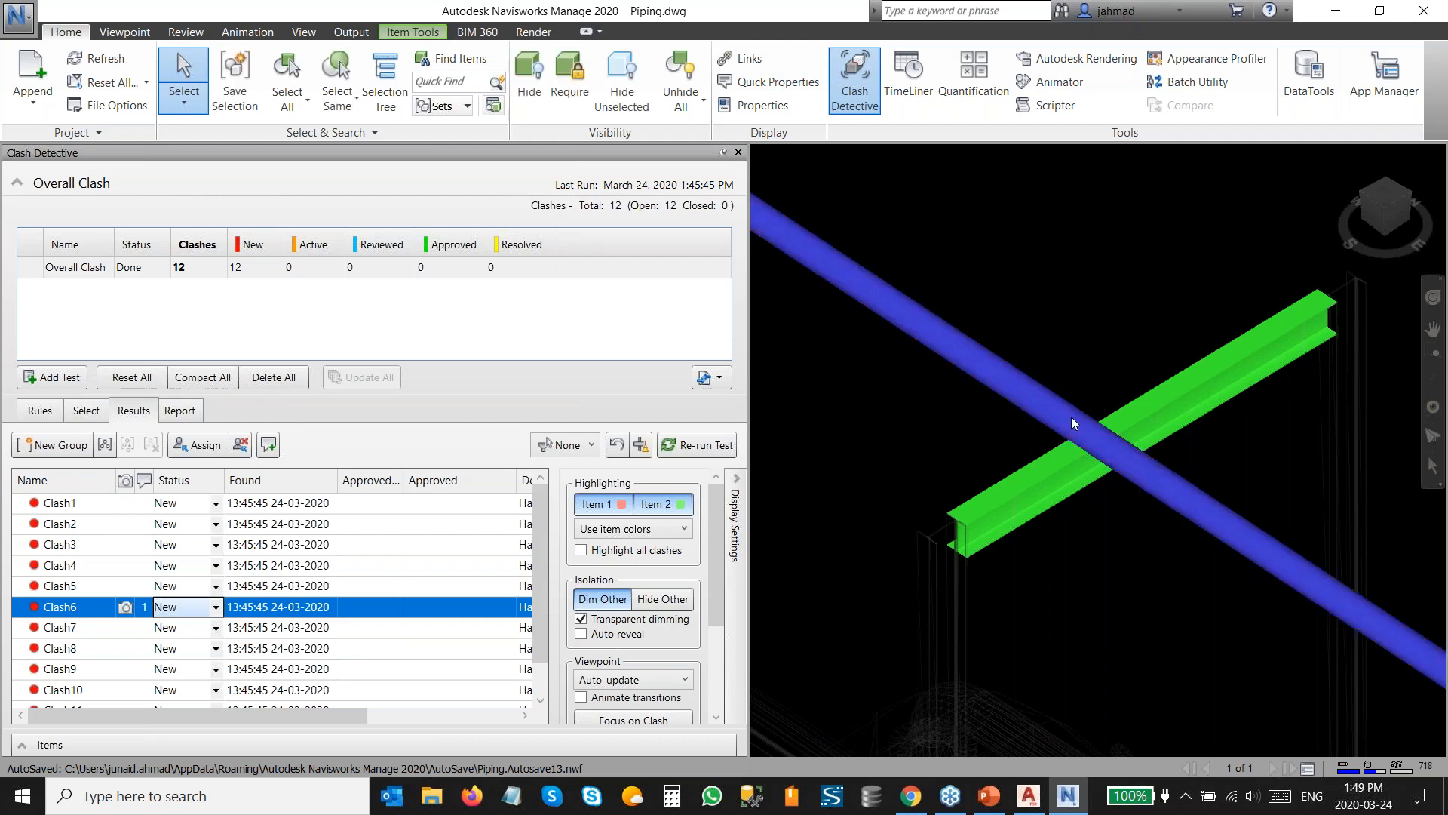
{"action": "right_click", "coordinate": [1071, 417]}
{"action": "left_click", "coordinate": [1092, 446]}
{"action": "left_click", "coordinate": [1028, 796]}
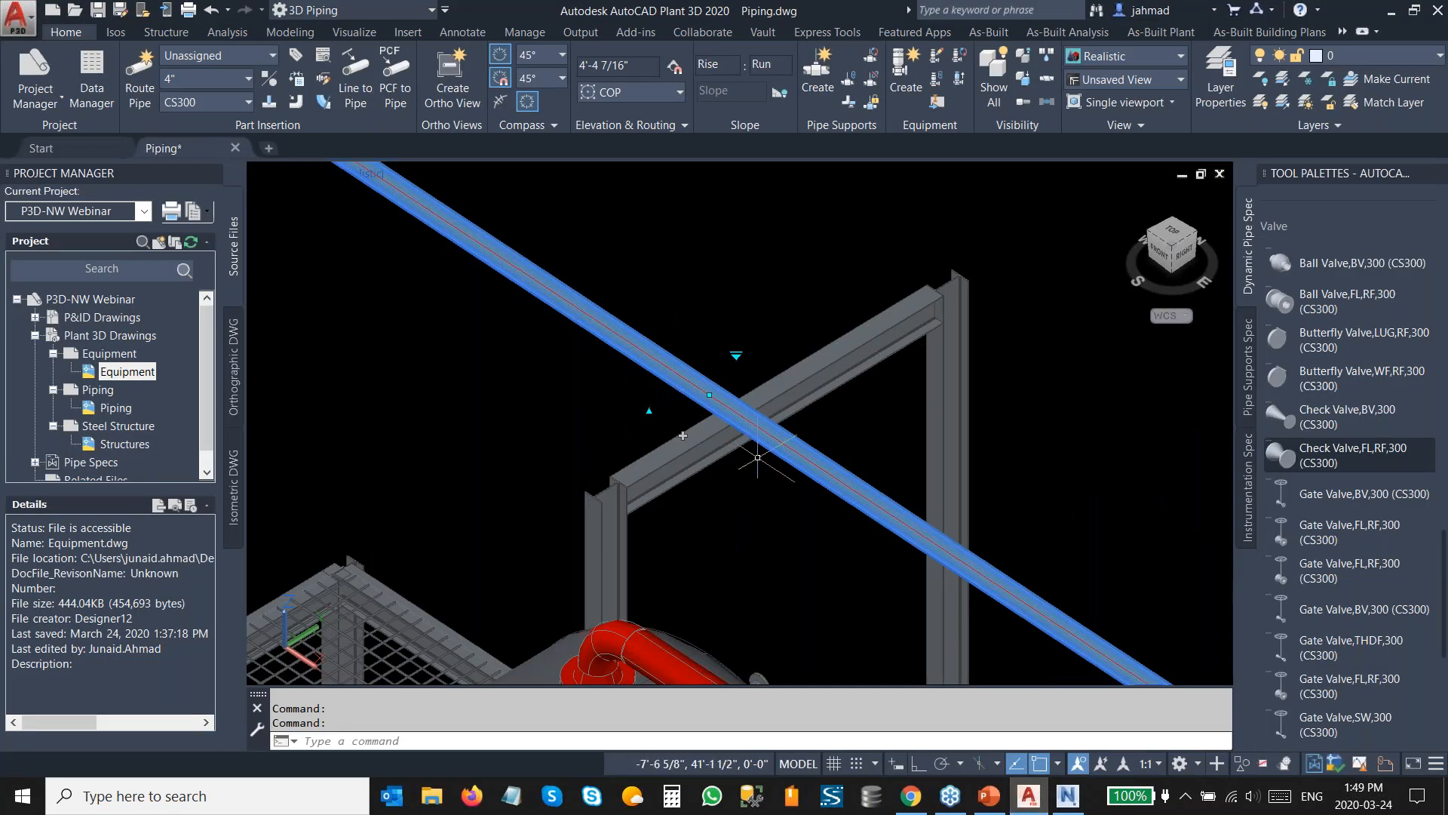
Stretch the clashing blue pipe upward, setting its bottom-of-pipe elevation to 10'.
{"action": "scroll", "coordinate": [755, 454], "scroll_direction": "down", "scroll_amount": 2}
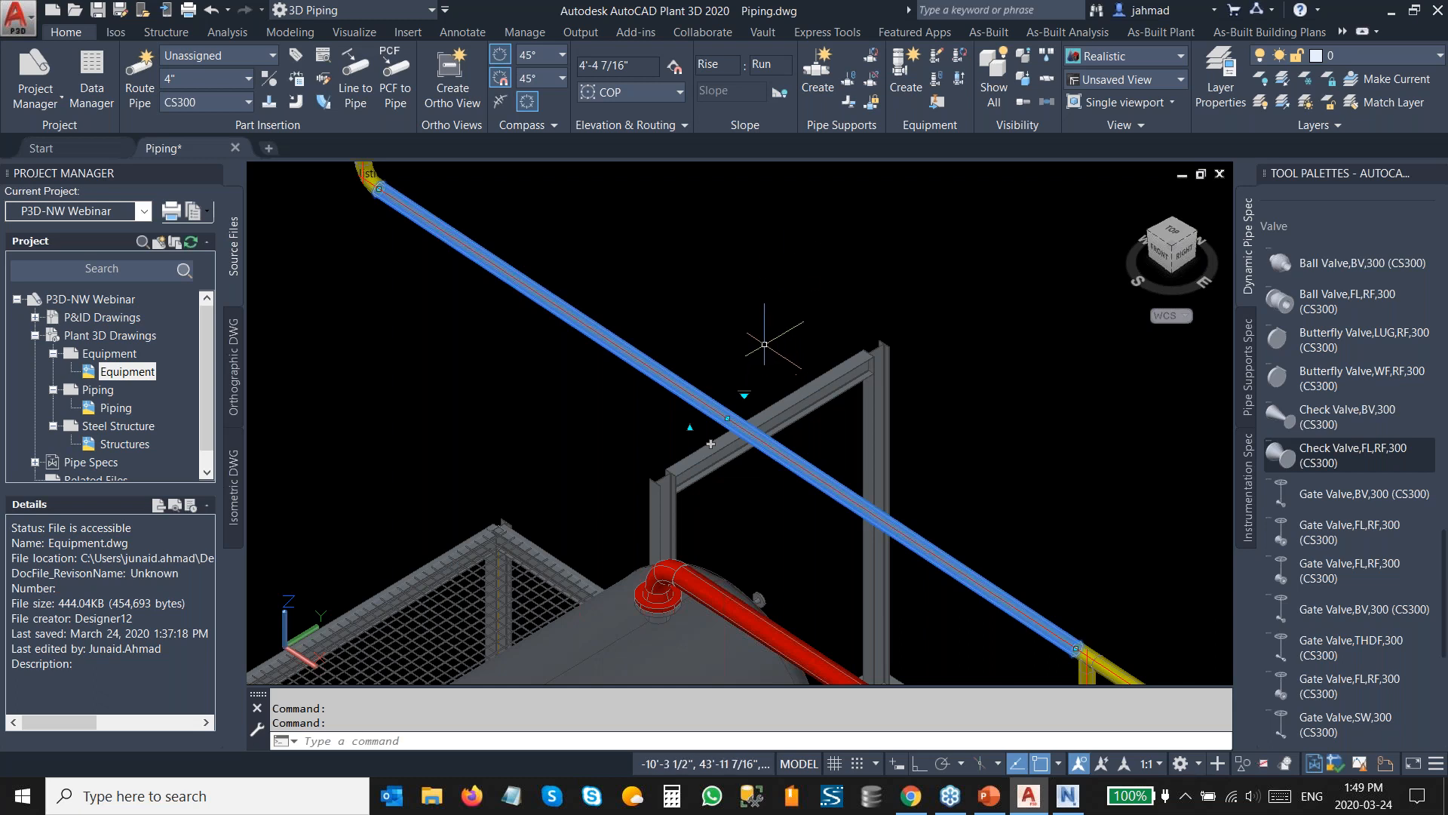
{"action": "left_click", "coordinate": [1176, 225]}
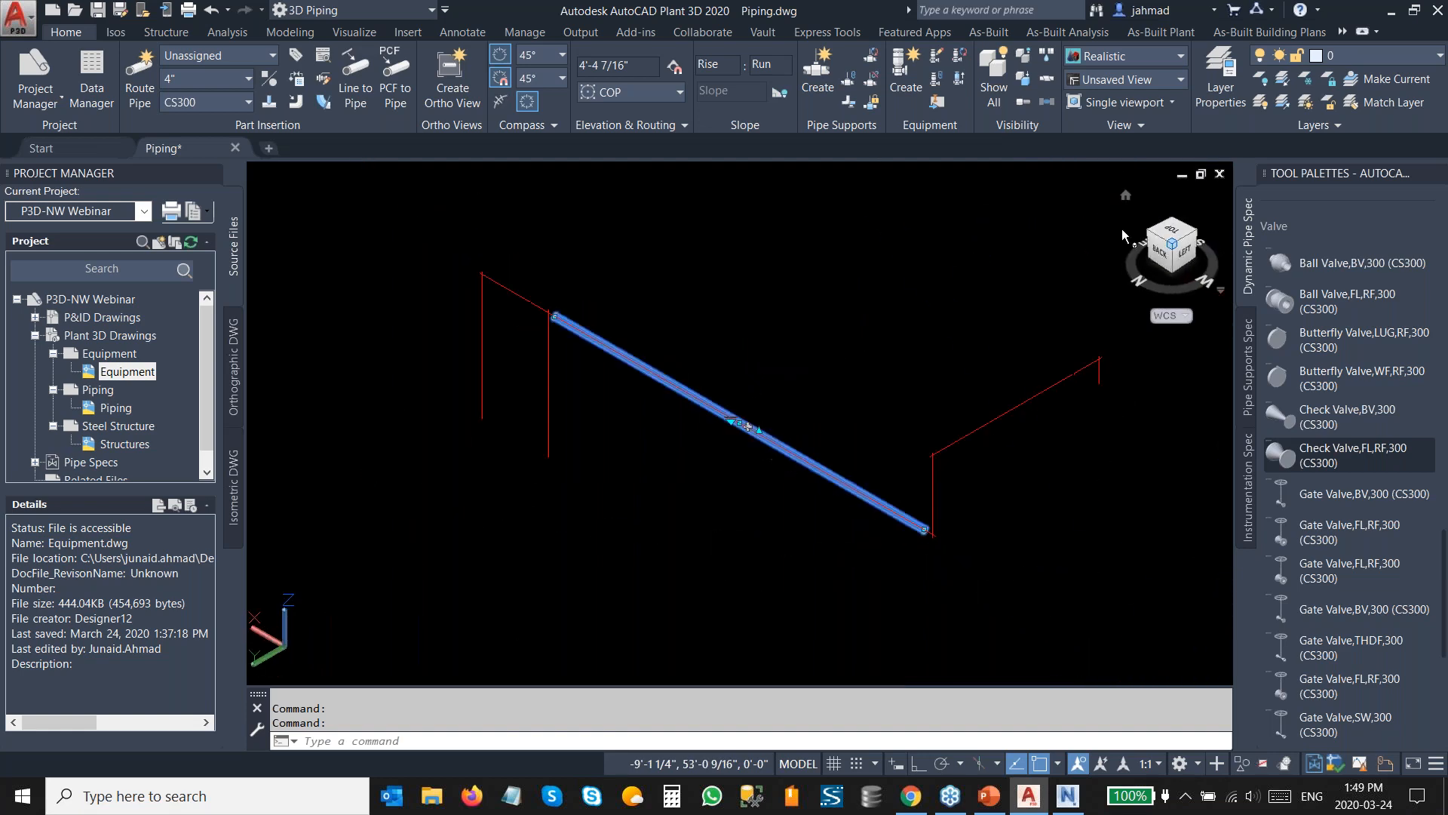
{"action": "scroll", "coordinate": [743, 526], "scroll_direction": "up", "scroll_amount": 1}
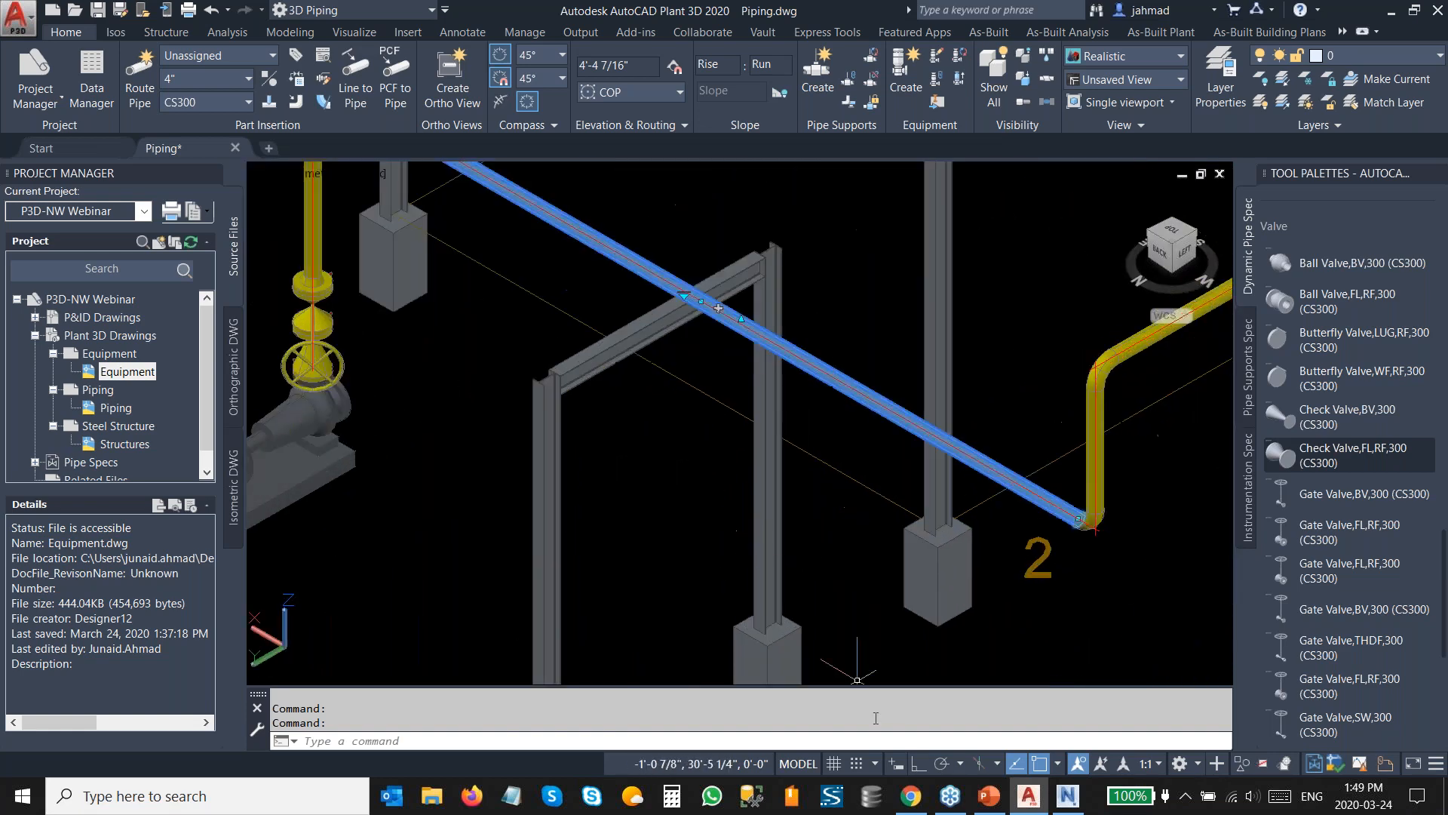
{"action": "left_click", "coordinate": [897, 763]}
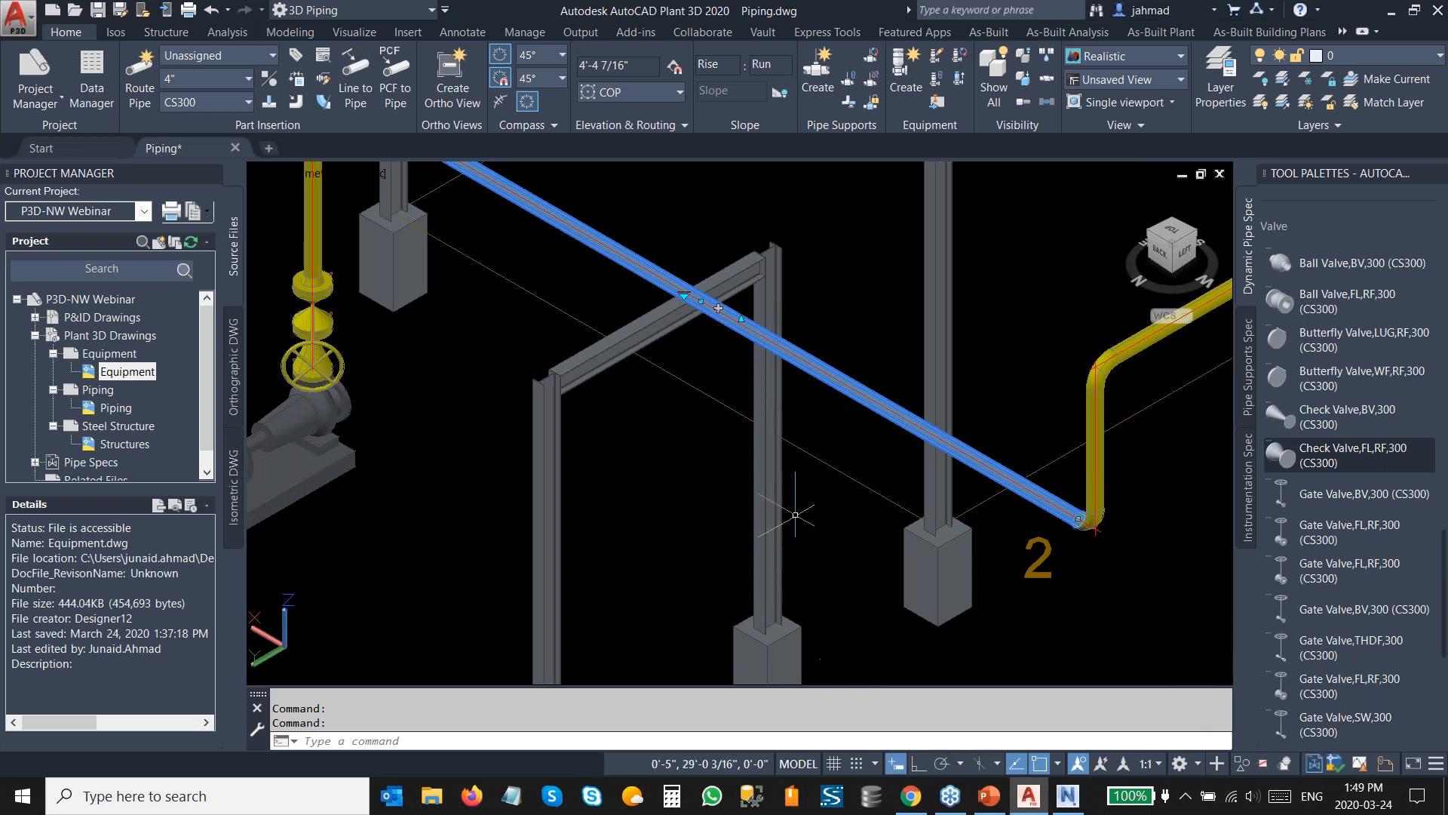
{"action": "left_click", "coordinate": [742, 319]}
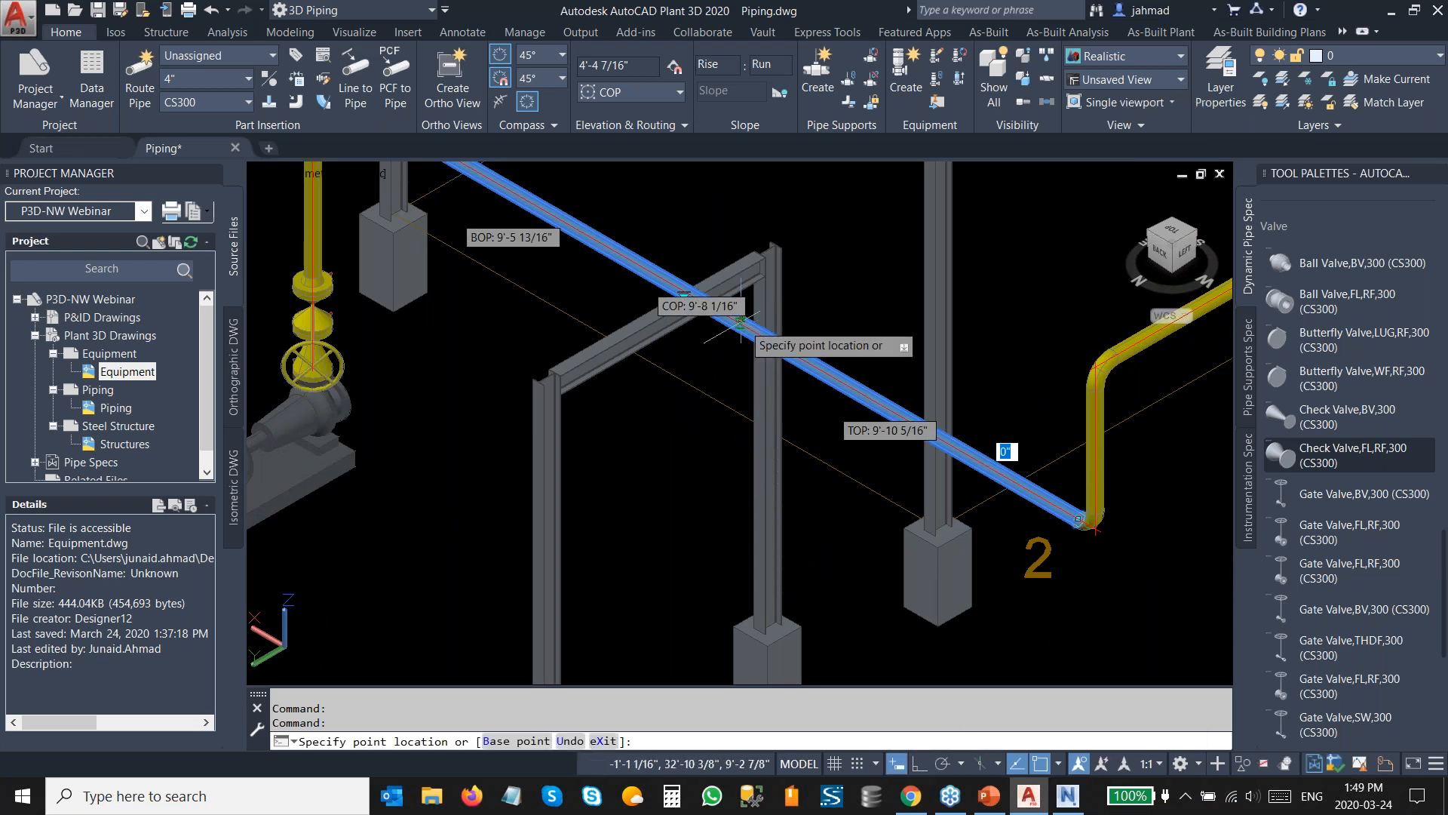
{"action": "scroll", "coordinate": [739, 278], "scroll_direction": "down", "scroll_amount": 2}
{"action": "middle_click_drag", "start_coordinate": [740, 304], "coordinate": [740, 407]}
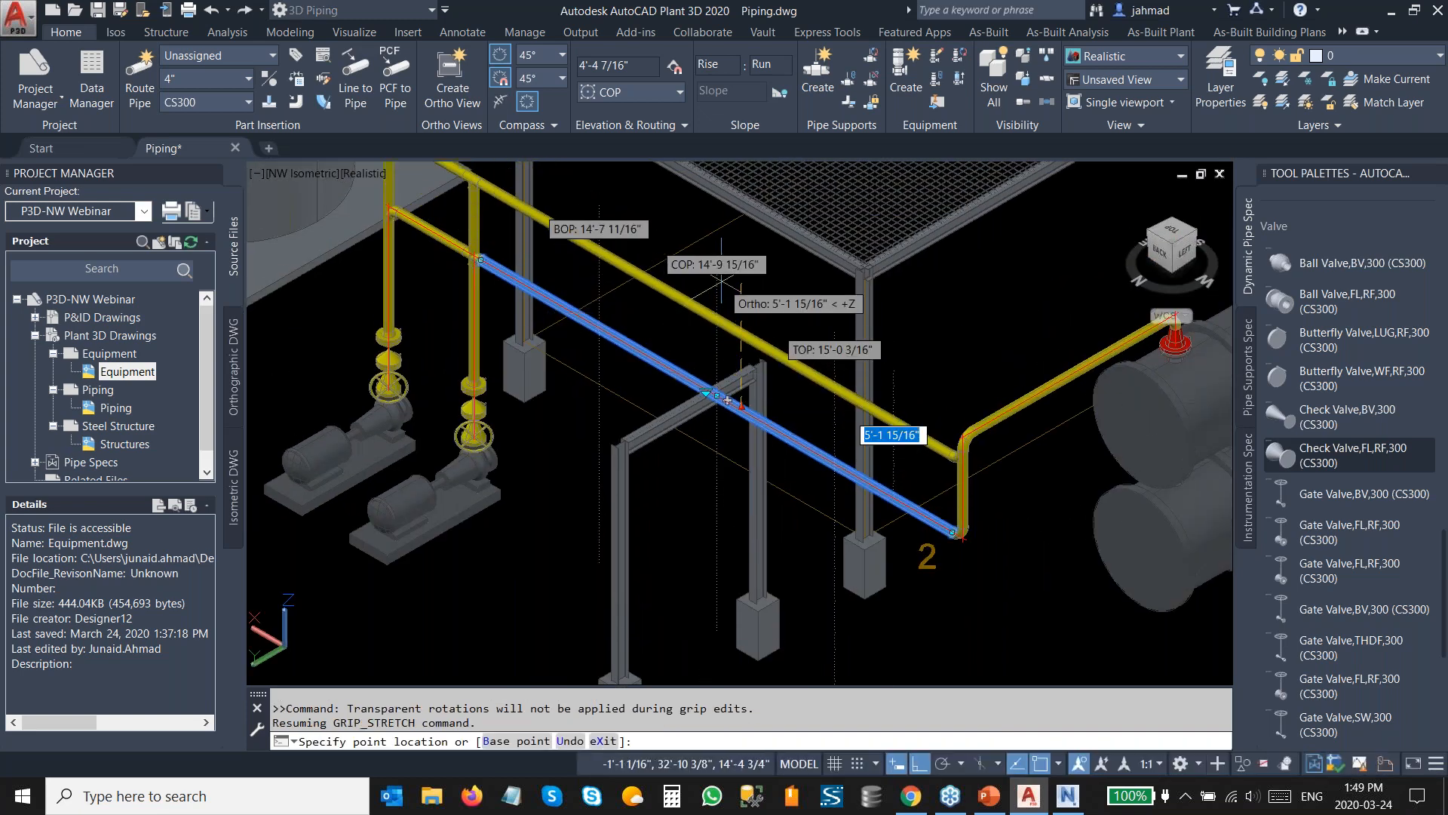
{"action": "key", "text": "Tab"}
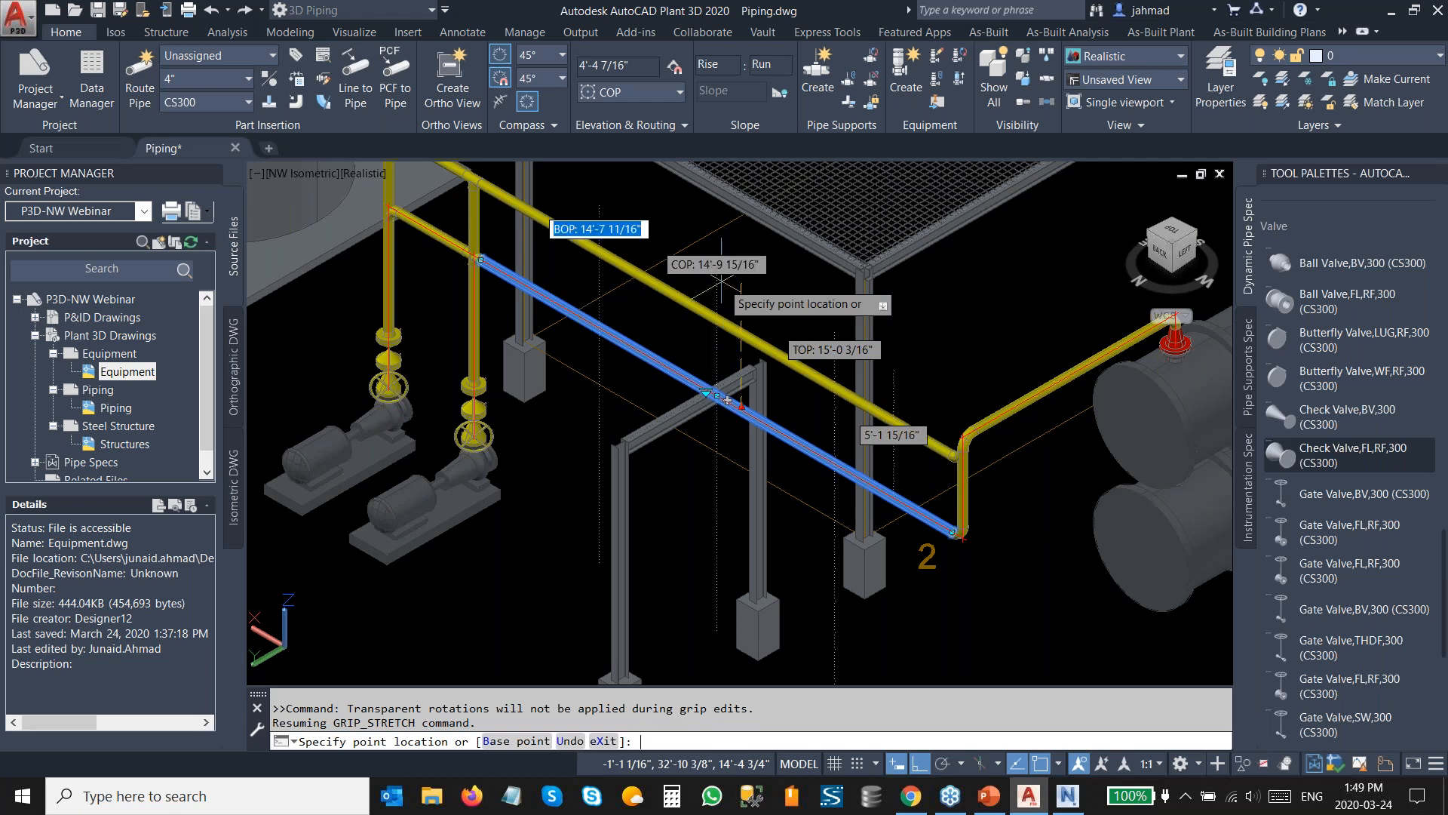
{"action": "type", "text": "10"}
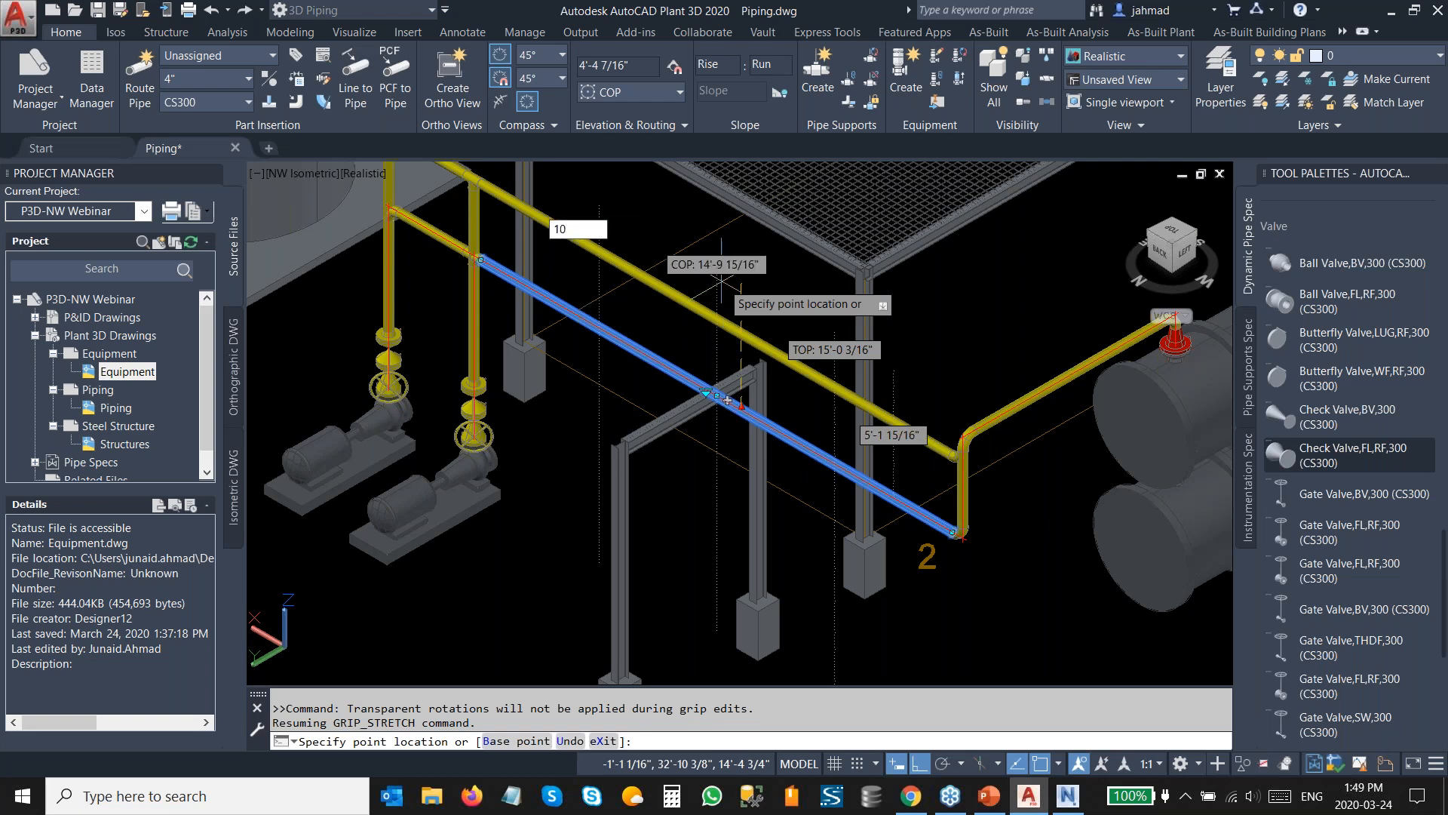
{"action": "key", "text": "Return"}
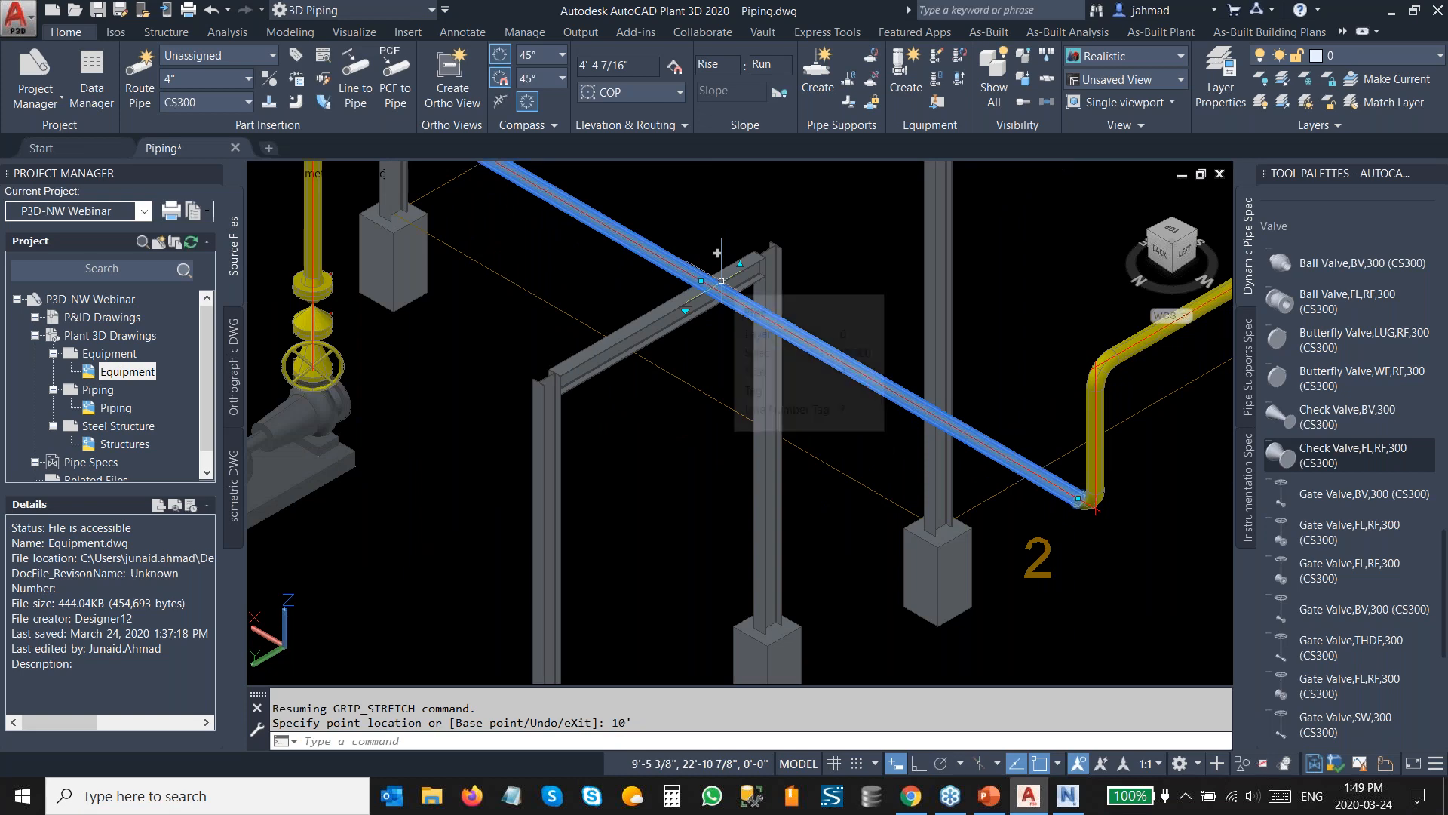
{"action": "key", "text": "Escape"}
Save the piping drawing.
{"action": "scroll", "coordinate": [719, 280], "scroll_direction": "up", "scroll_amount": 3}
{"action": "middle_click_drag", "start_coordinate": [682, 302], "coordinate": [739, 370], "text": "shift"}
{"action": "scroll", "coordinate": [739, 369], "scroll_direction": "down", "scroll_amount": 5}
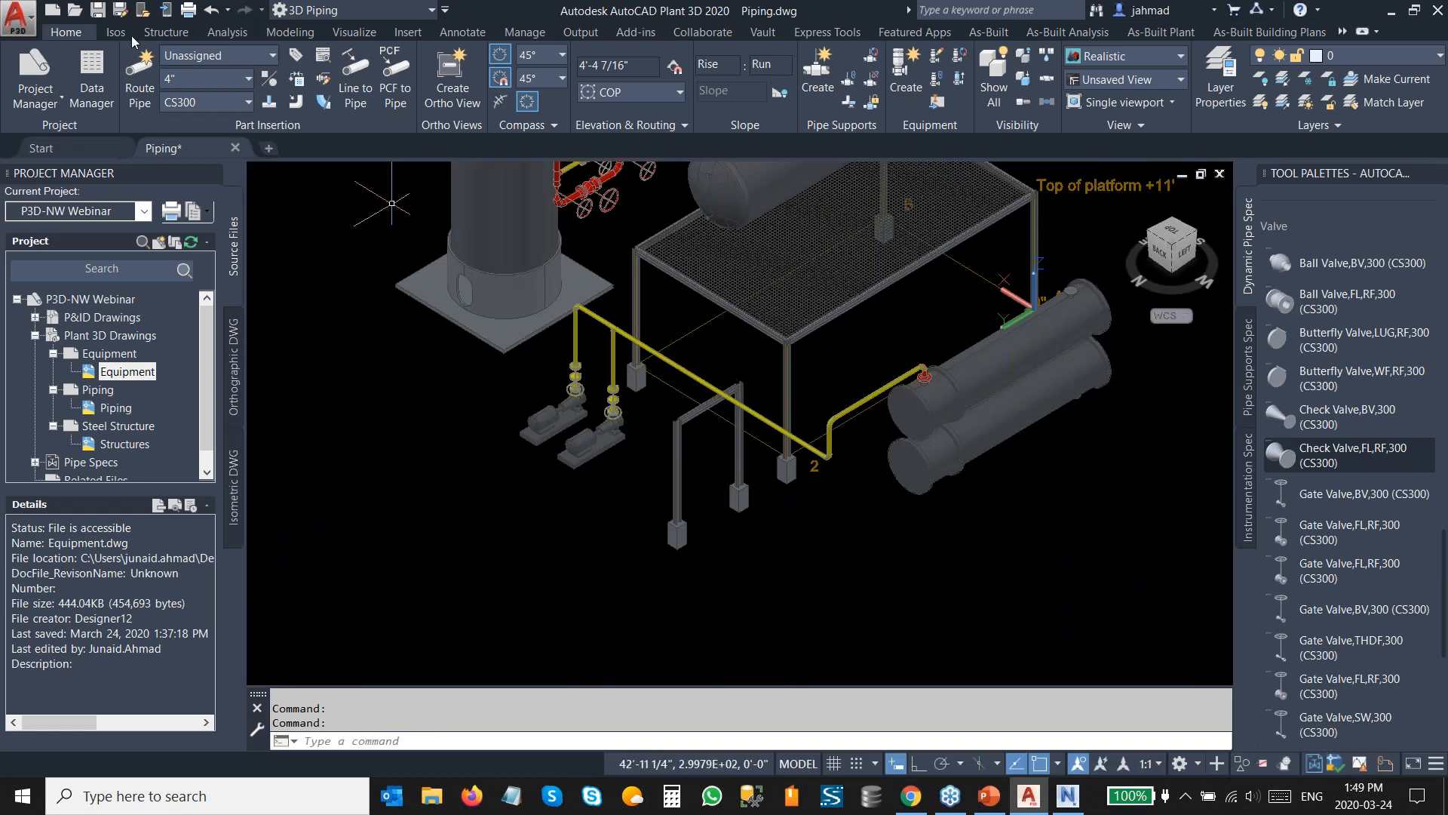
{"action": "left_click", "coordinate": [97, 10]}
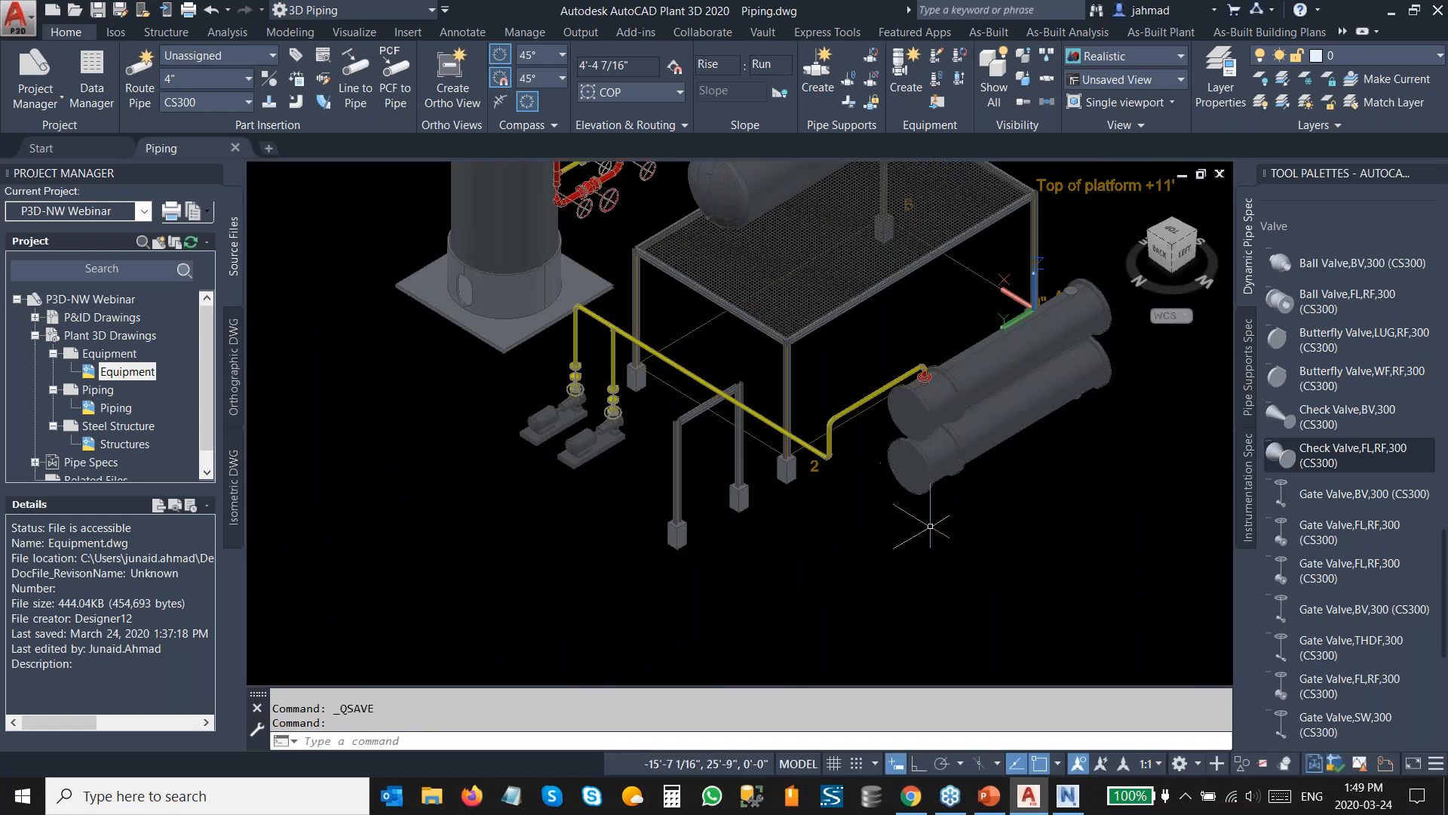
Switch to Navisworks and refresh the model to load the updated piping.
{"action": "left_click", "coordinate": [1064, 802]}
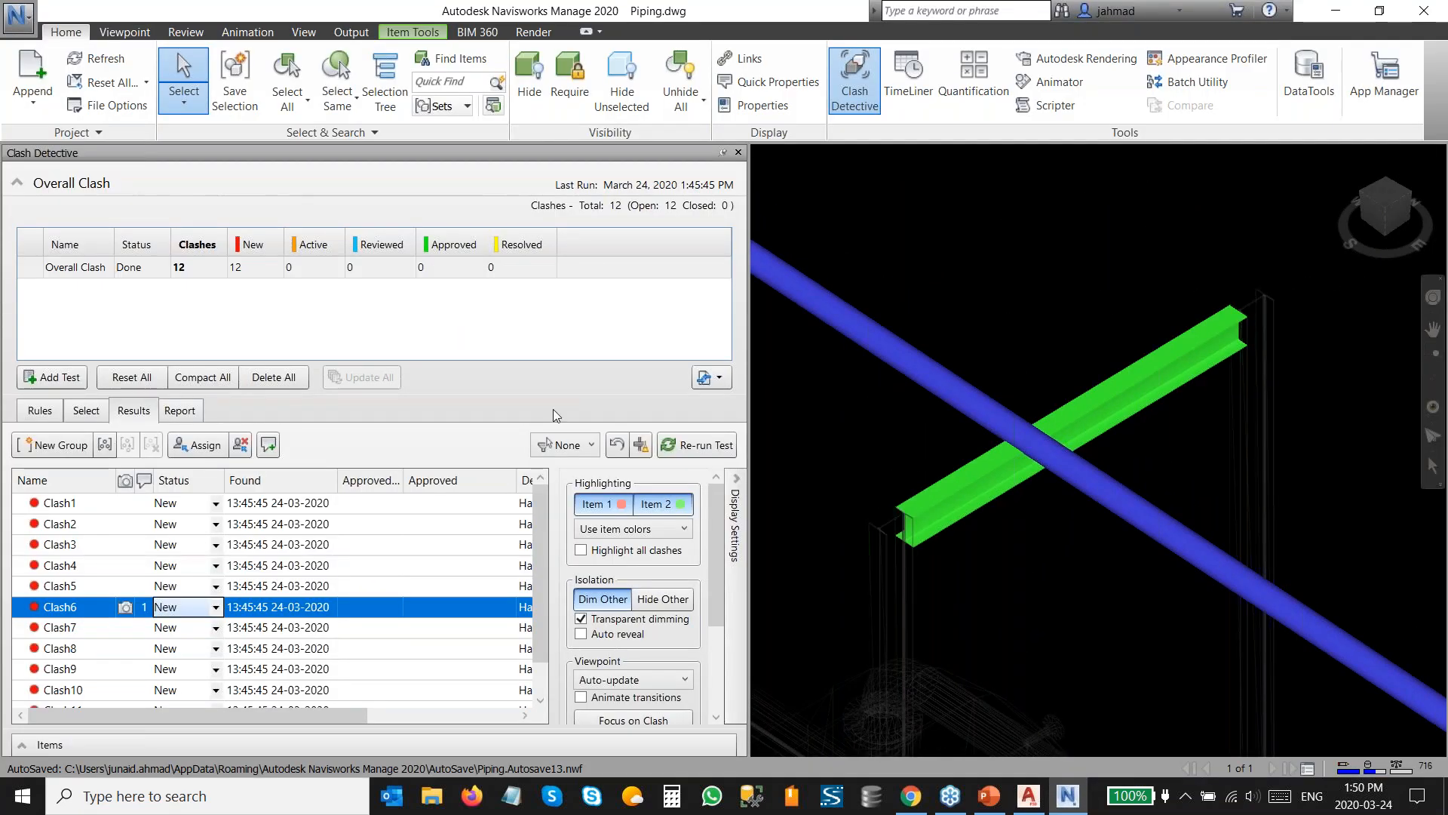
{"action": "key", "text": "ctrl"}
{"action": "key", "text": "ctrl"}
{"action": "left_click", "coordinate": [102, 62]}
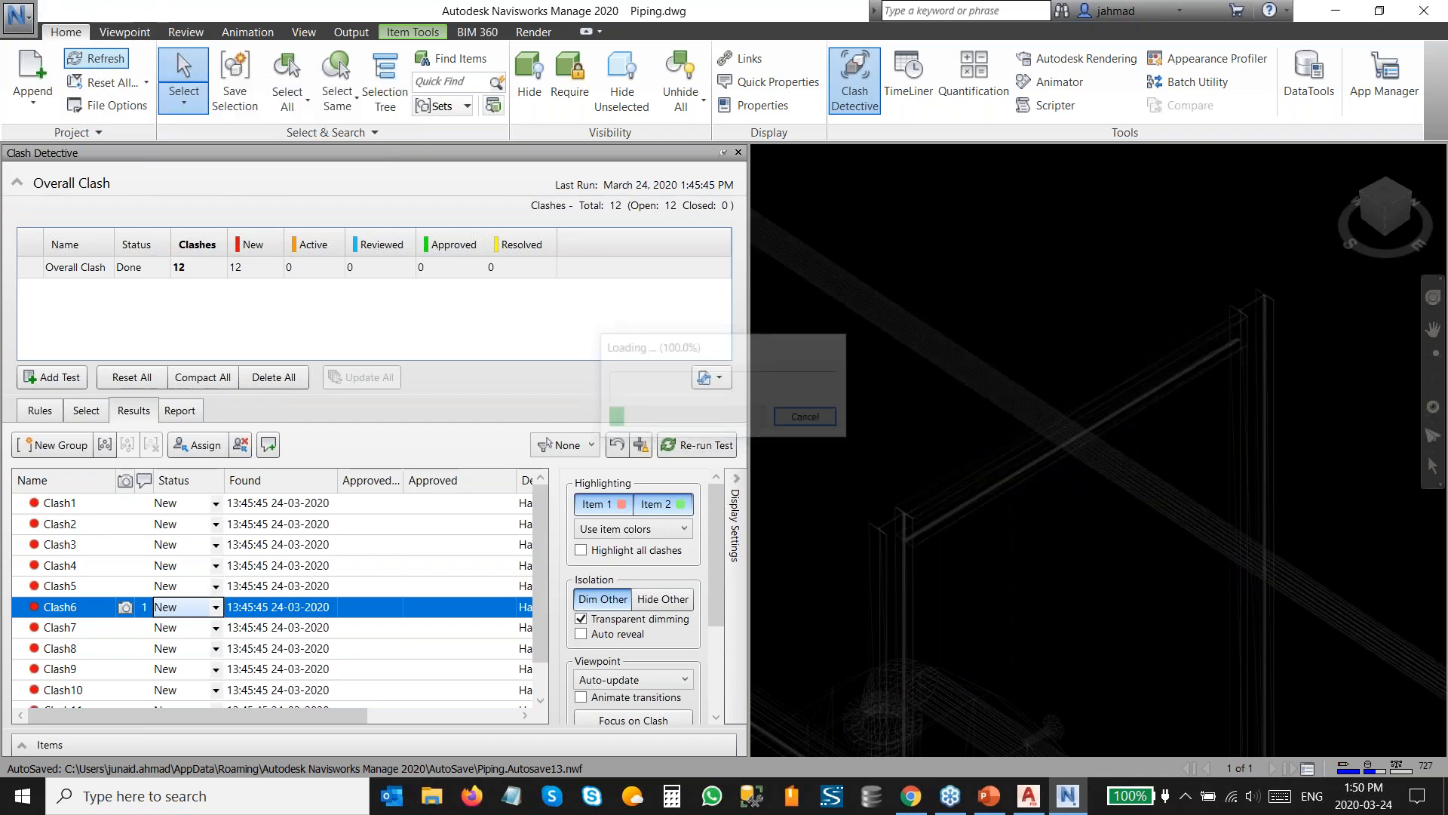
Set Clash6's status to Resolved and compact the Overall Clash test.
{"action": "left_click", "coordinate": [62, 612]}
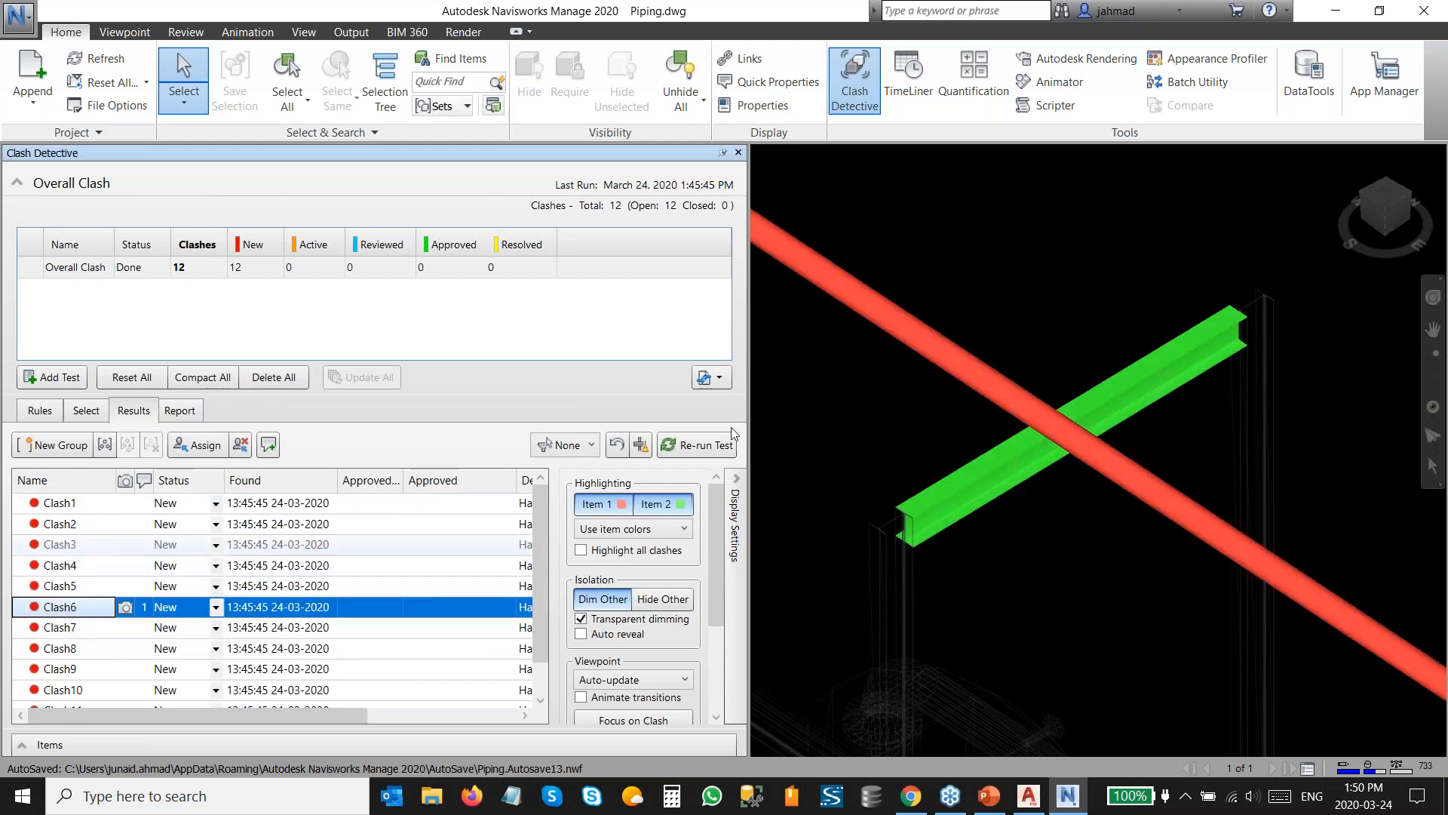
{"action": "middle_click_drag", "start_coordinate": [1062, 433], "coordinate": [1046, 473], "text": "shift"}
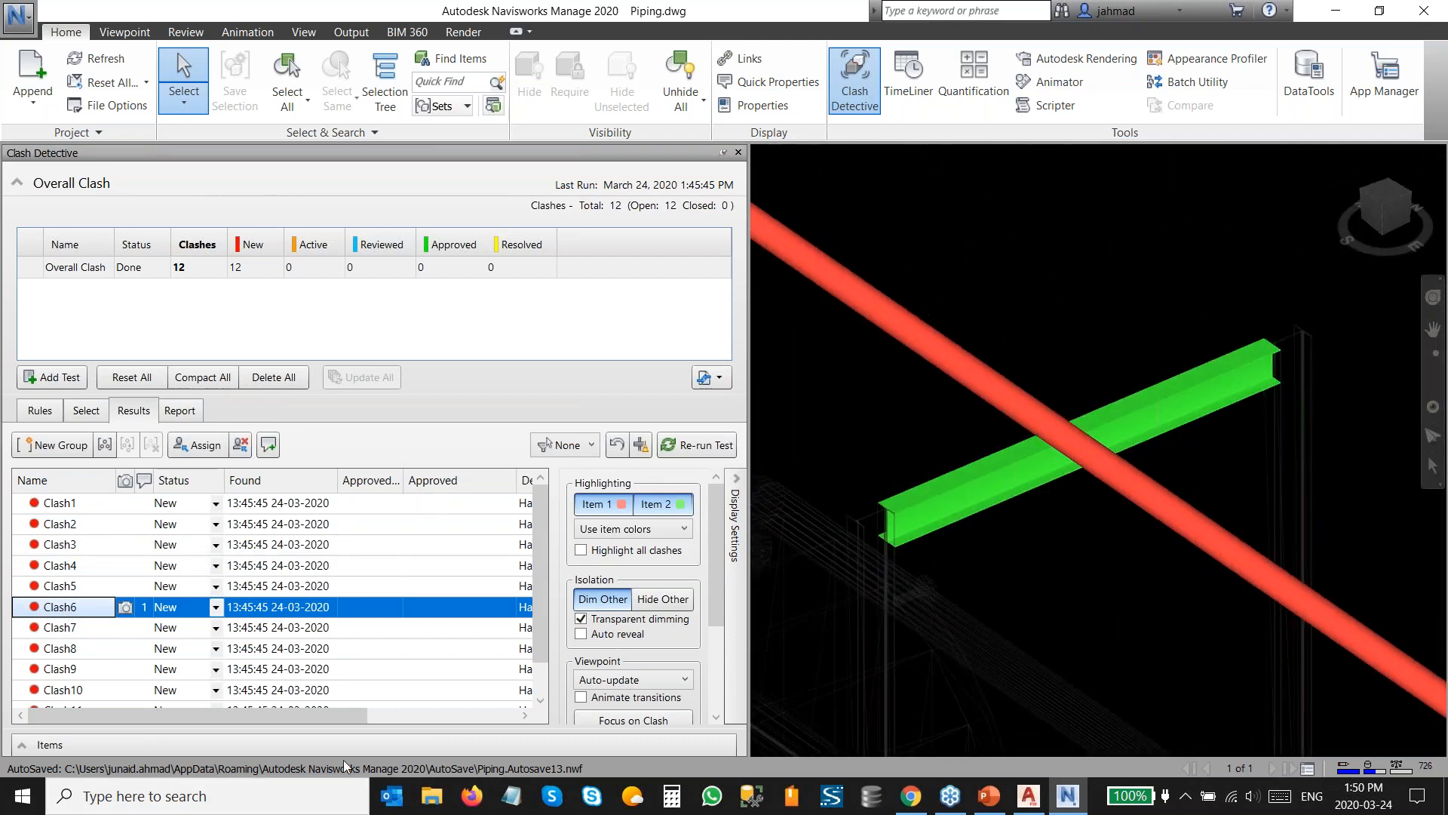
{"action": "left_click", "coordinate": [216, 606]}
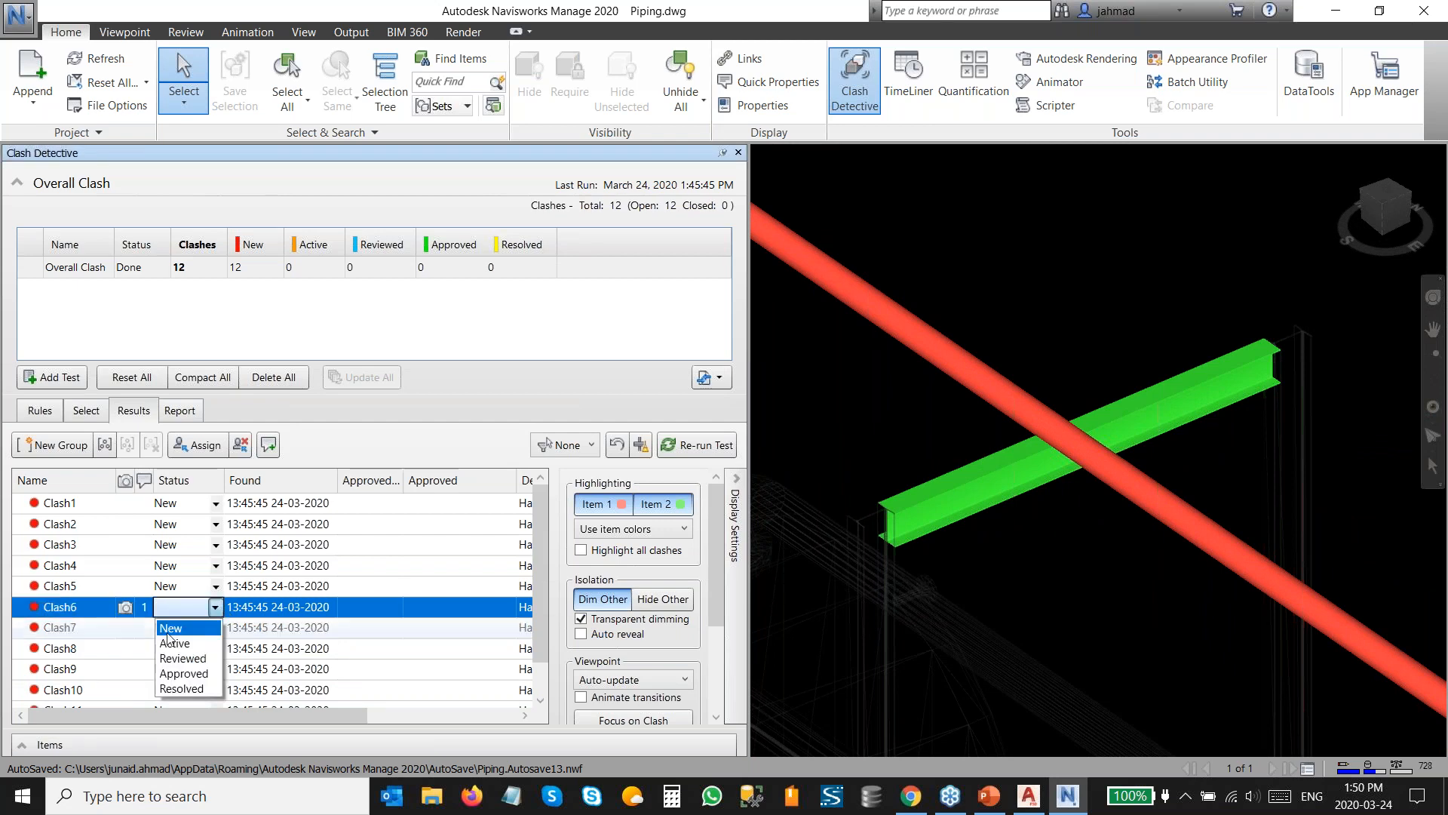
{"action": "left_click", "coordinate": [192, 696]}
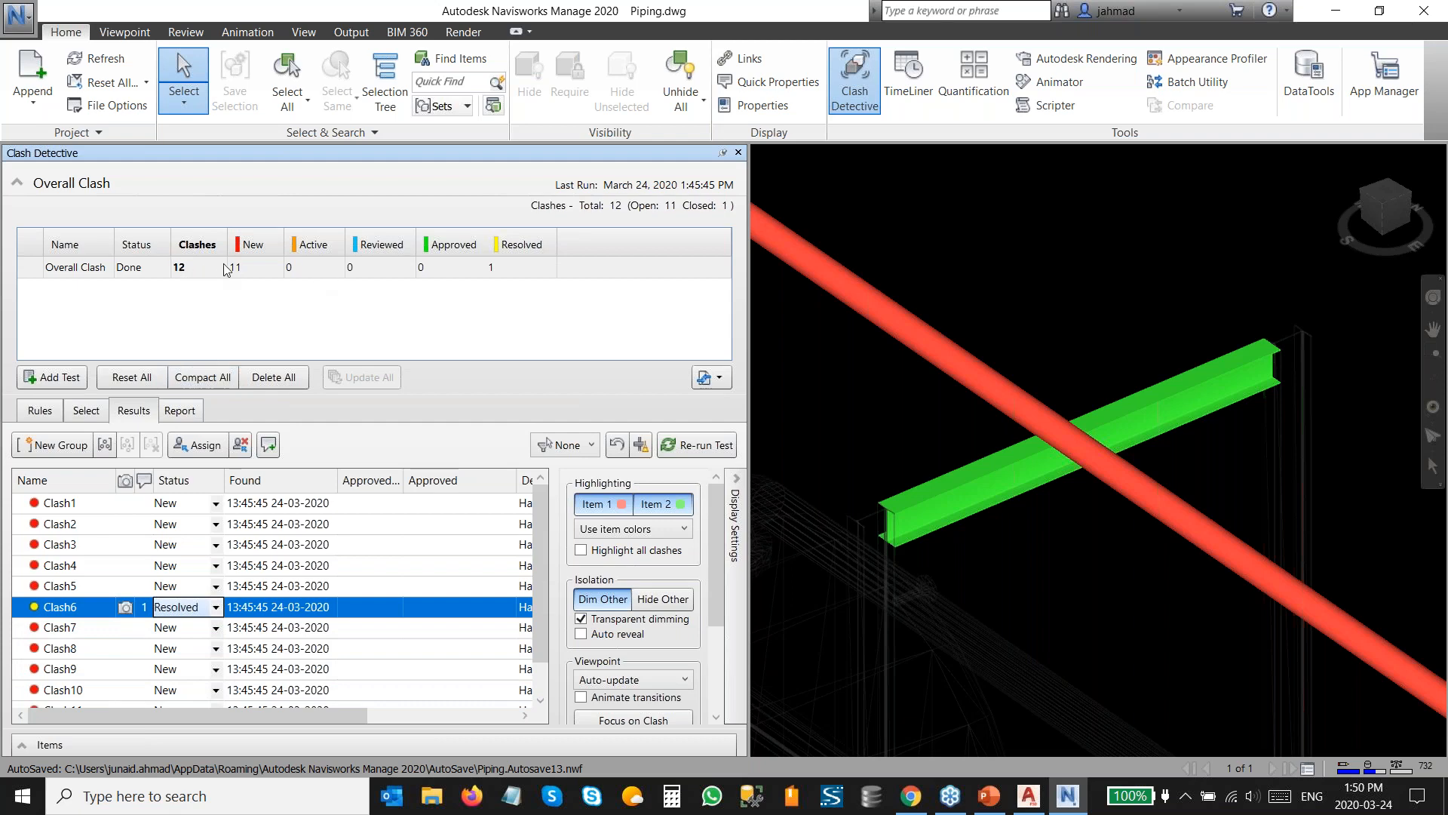
{"action": "left_click", "coordinate": [508, 273]}
{"action": "left_click", "coordinate": [198, 377]}
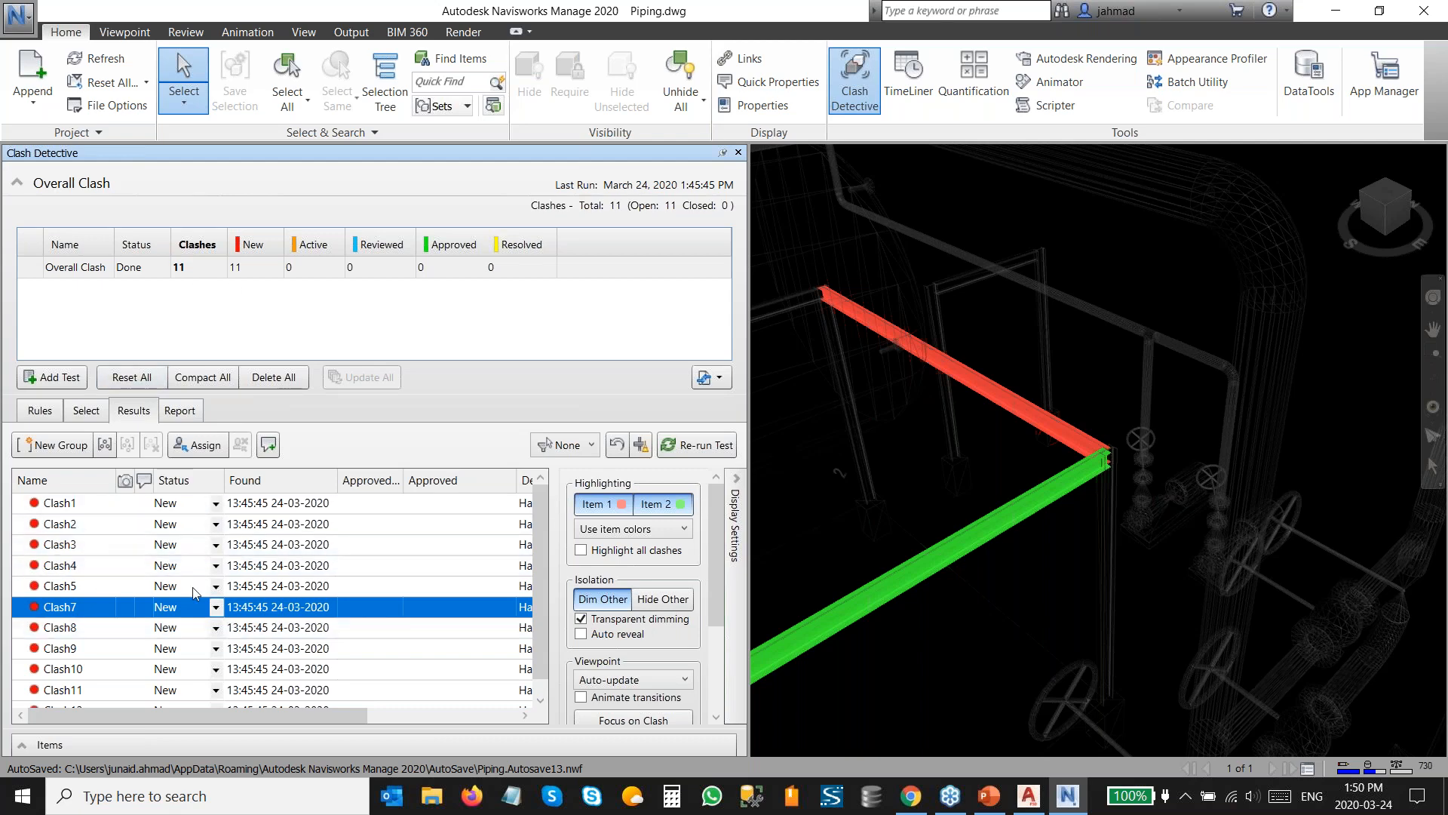
Close the Clash Detective window, inspect the model, and switch back to Plant 3D.
{"action": "left_click", "coordinate": [737, 154]}
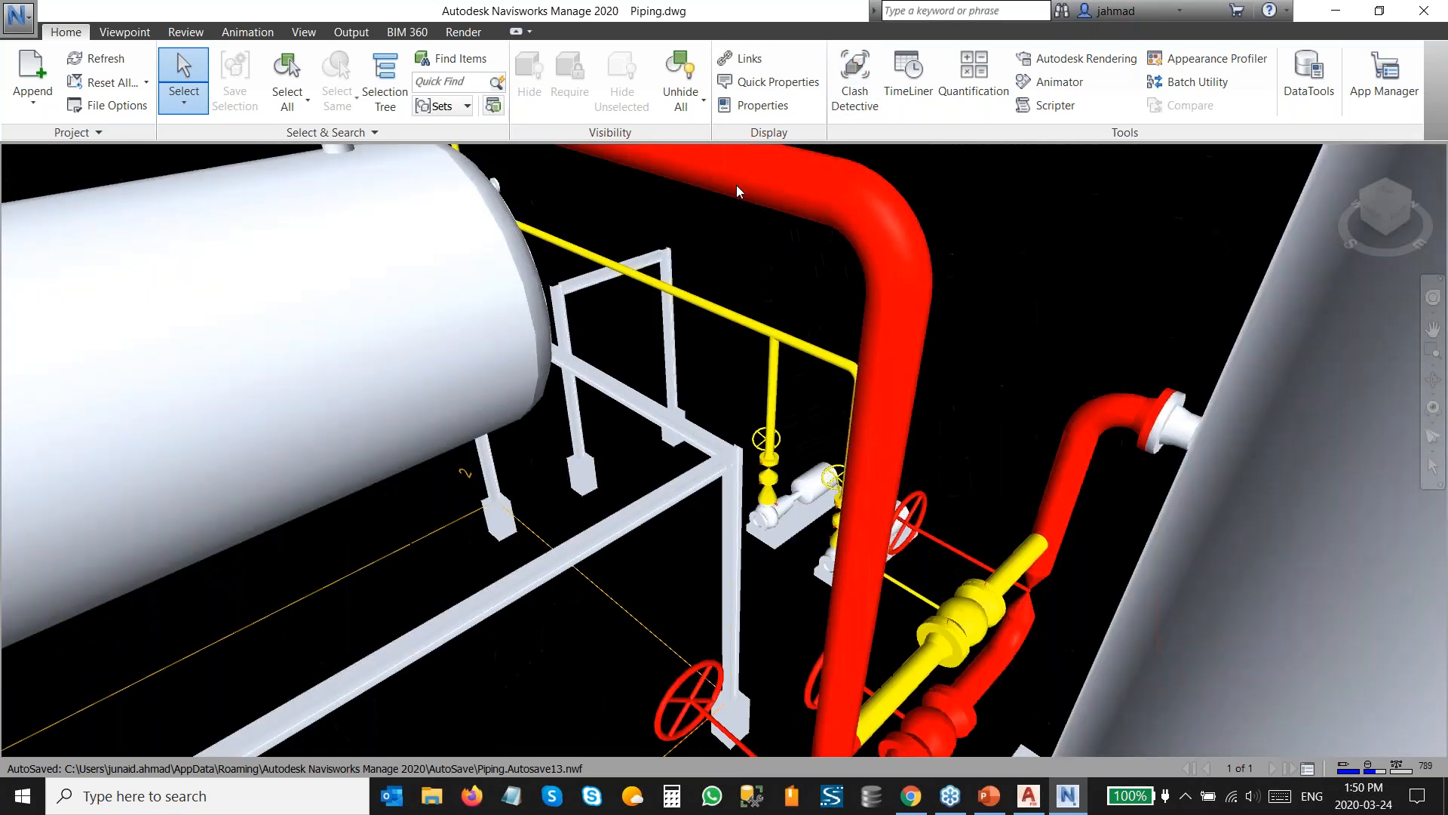
{"action": "scroll", "coordinate": [781, 329], "scroll_direction": "up", "scroll_amount": 3}
{"action": "scroll", "coordinate": [780, 330], "scroll_direction": "down", "scroll_amount": 3}
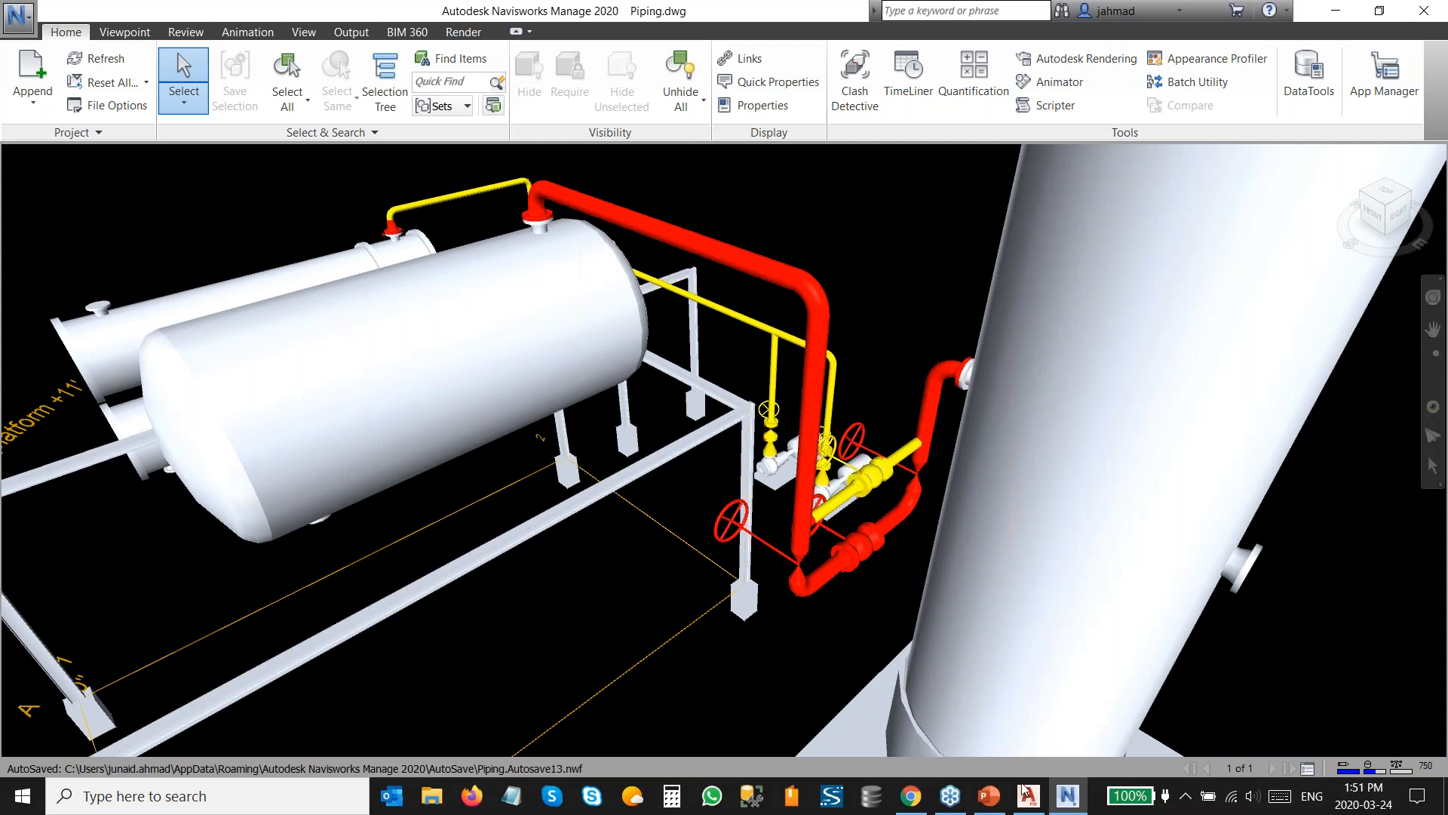
{"action": "left_click", "coordinate": [1029, 805]}
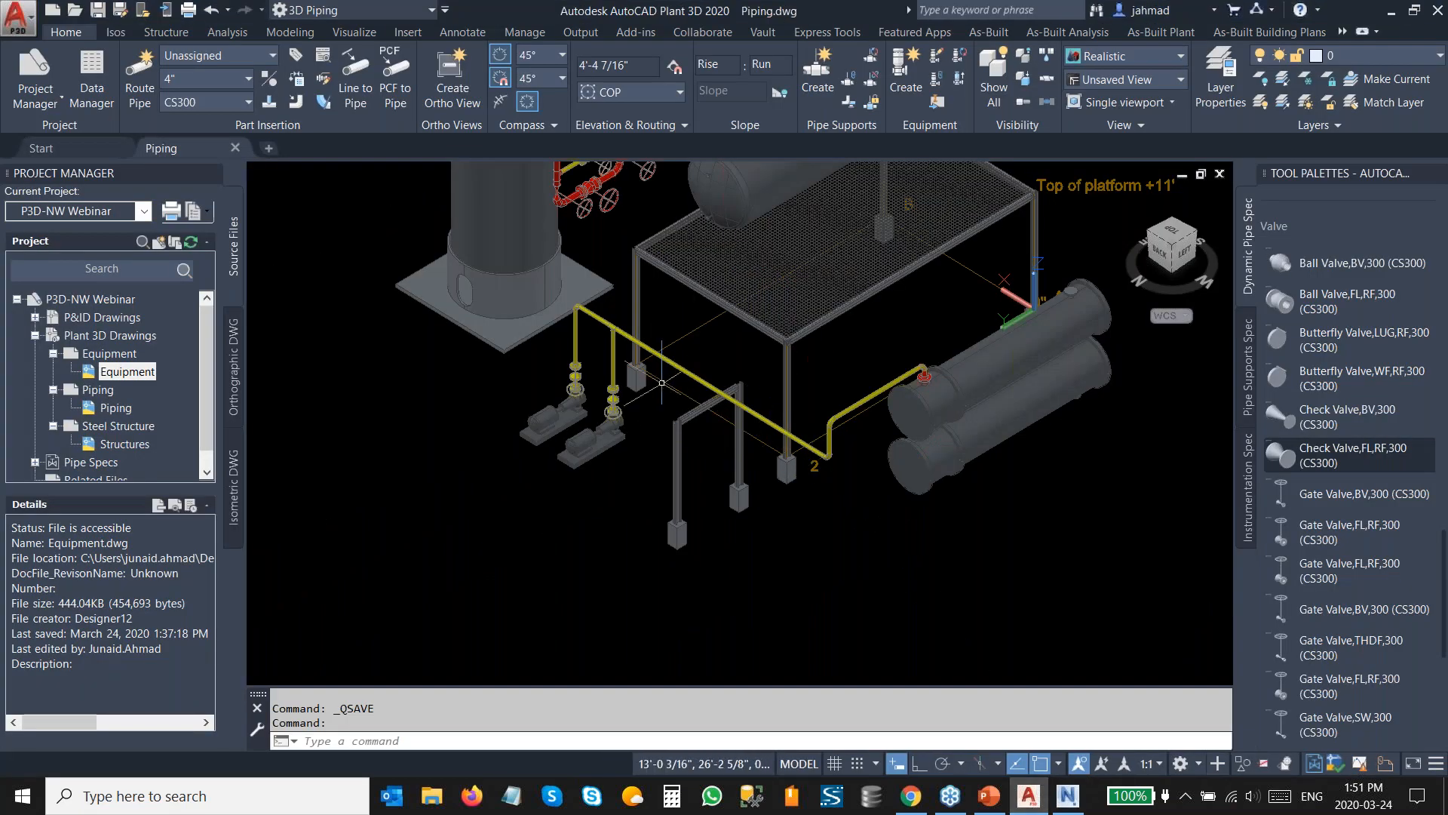
Add a Clamped shoe/slide/anchor 1 pipe support on the yellow pipe where it crosses the steel beam.
{"action": "scroll", "coordinate": [661, 377], "scroll_direction": "up", "scroll_amount": 3}
{"action": "scroll", "coordinate": [741, 429], "scroll_direction": "up", "scroll_amount": 3}
{"action": "middle_click_drag", "start_coordinate": [777, 475], "coordinate": [781, 392], "text": "shift"}
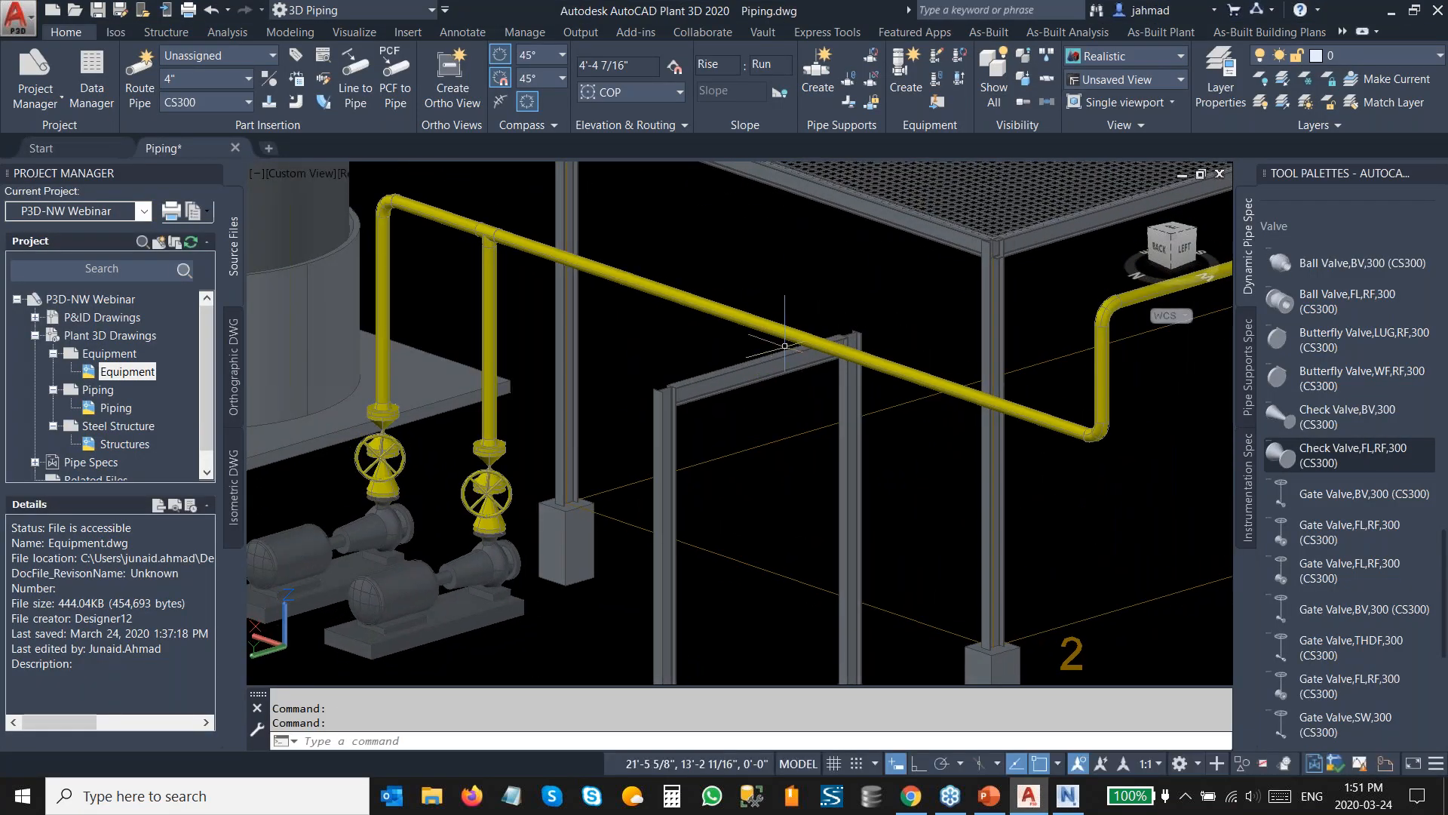
{"action": "scroll", "coordinate": [777, 355], "scroll_direction": "up", "scroll_amount": 2}
{"action": "scroll", "coordinate": [1289, 390], "scroll_direction": "up", "scroll_amount": 15}
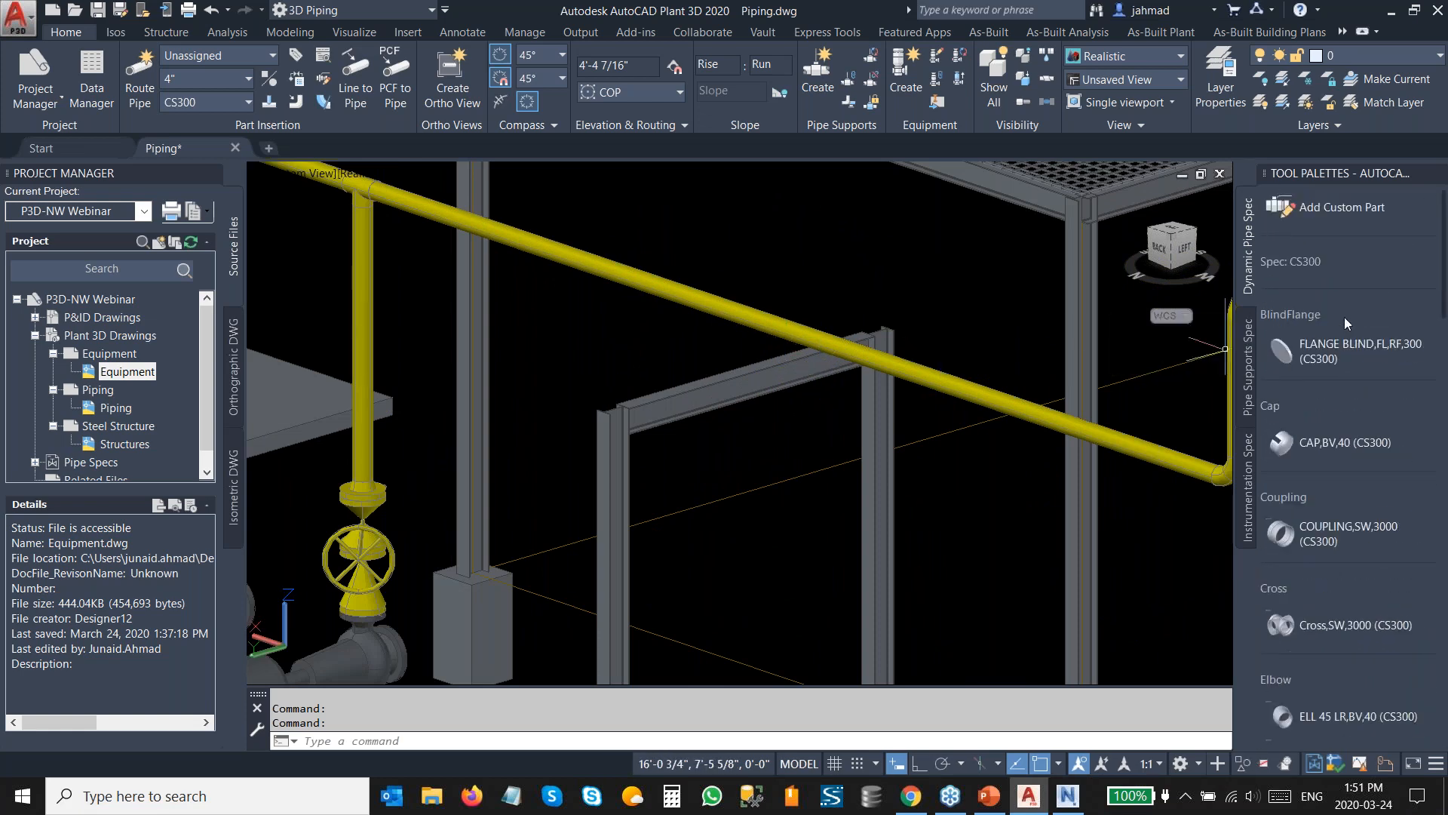
{"action": "left_click", "coordinate": [1250, 351]}
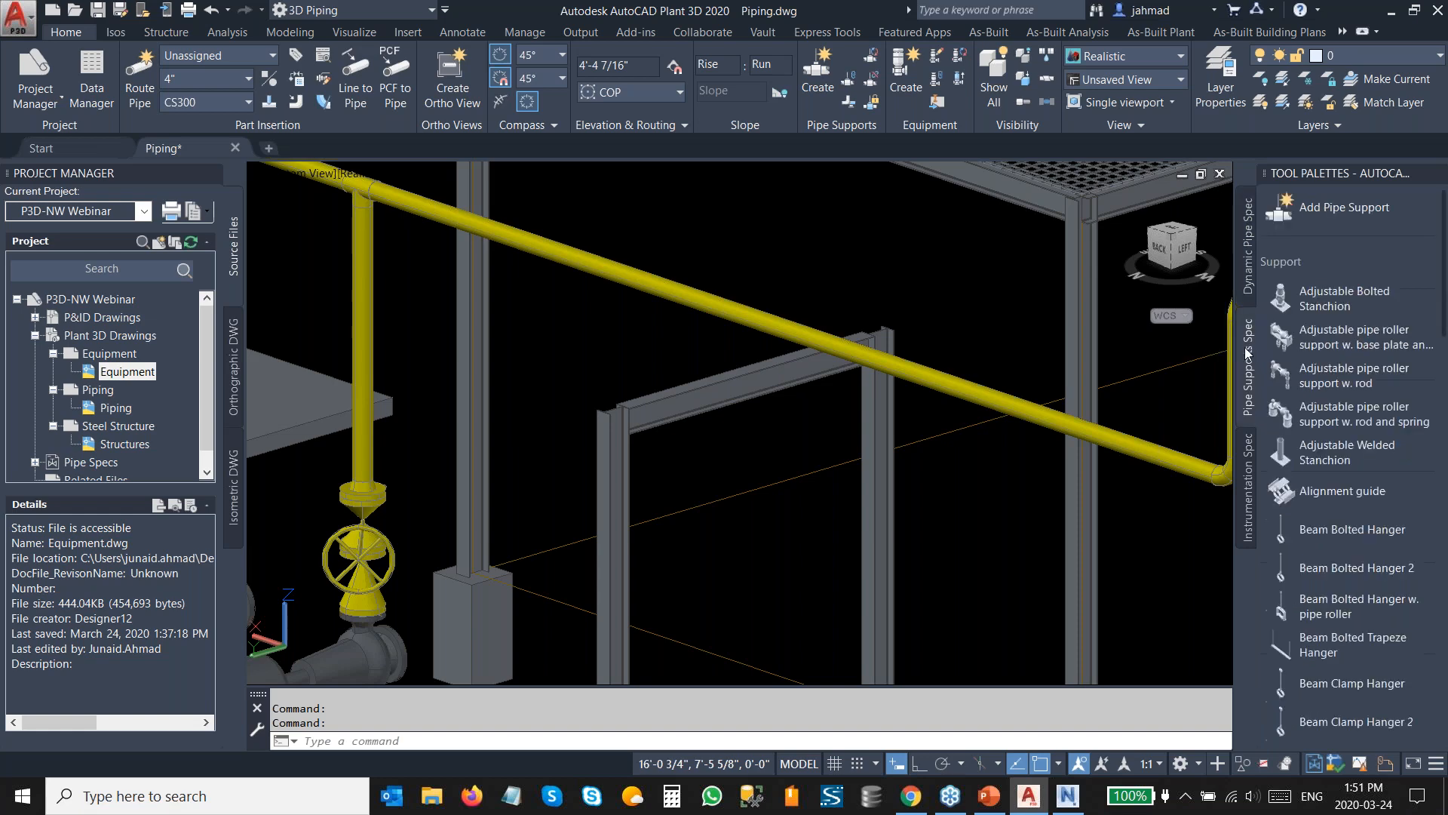
{"action": "left_click", "coordinate": [1339, 213]}
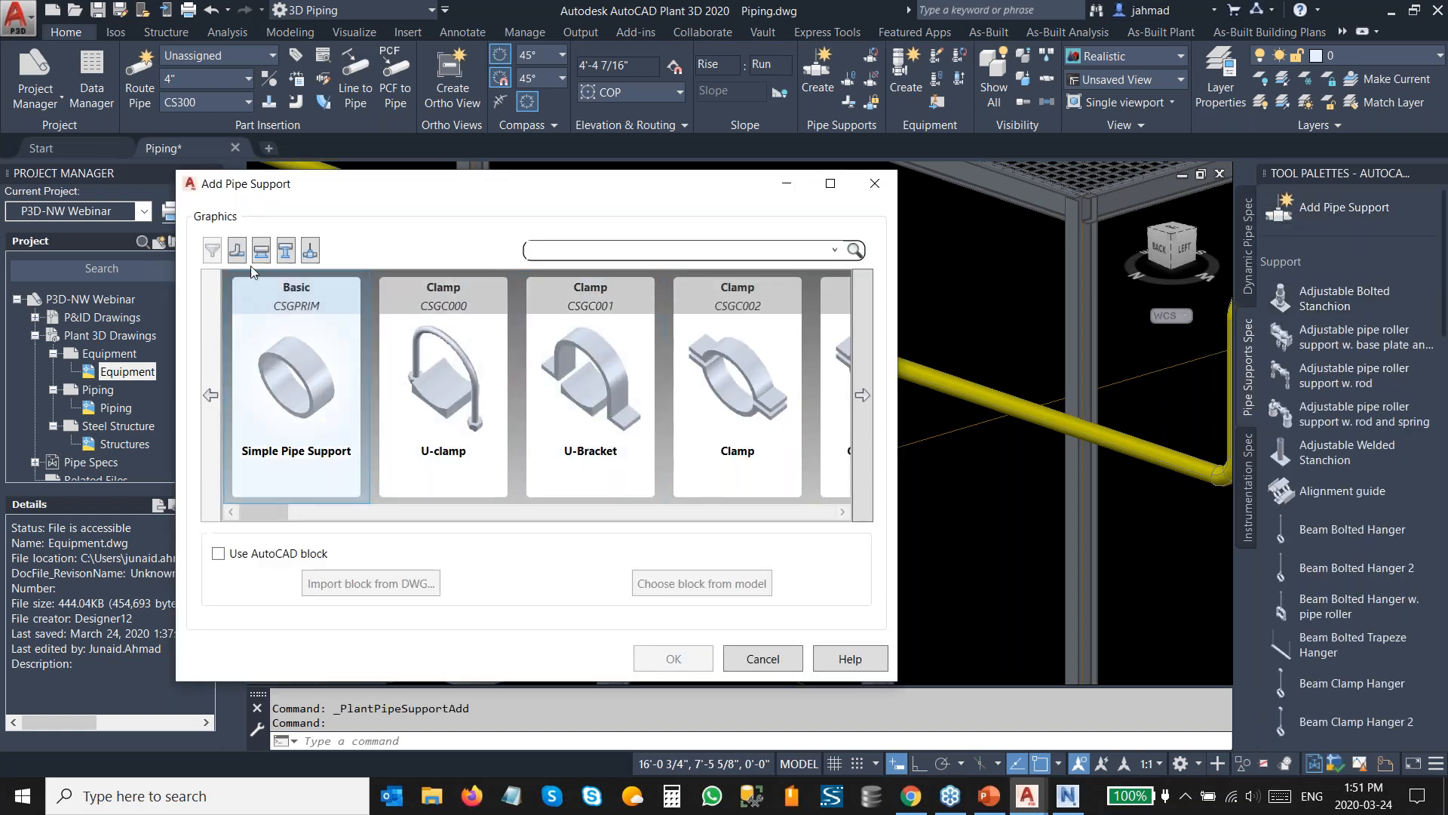
{"action": "left_click", "coordinate": [261, 251]}
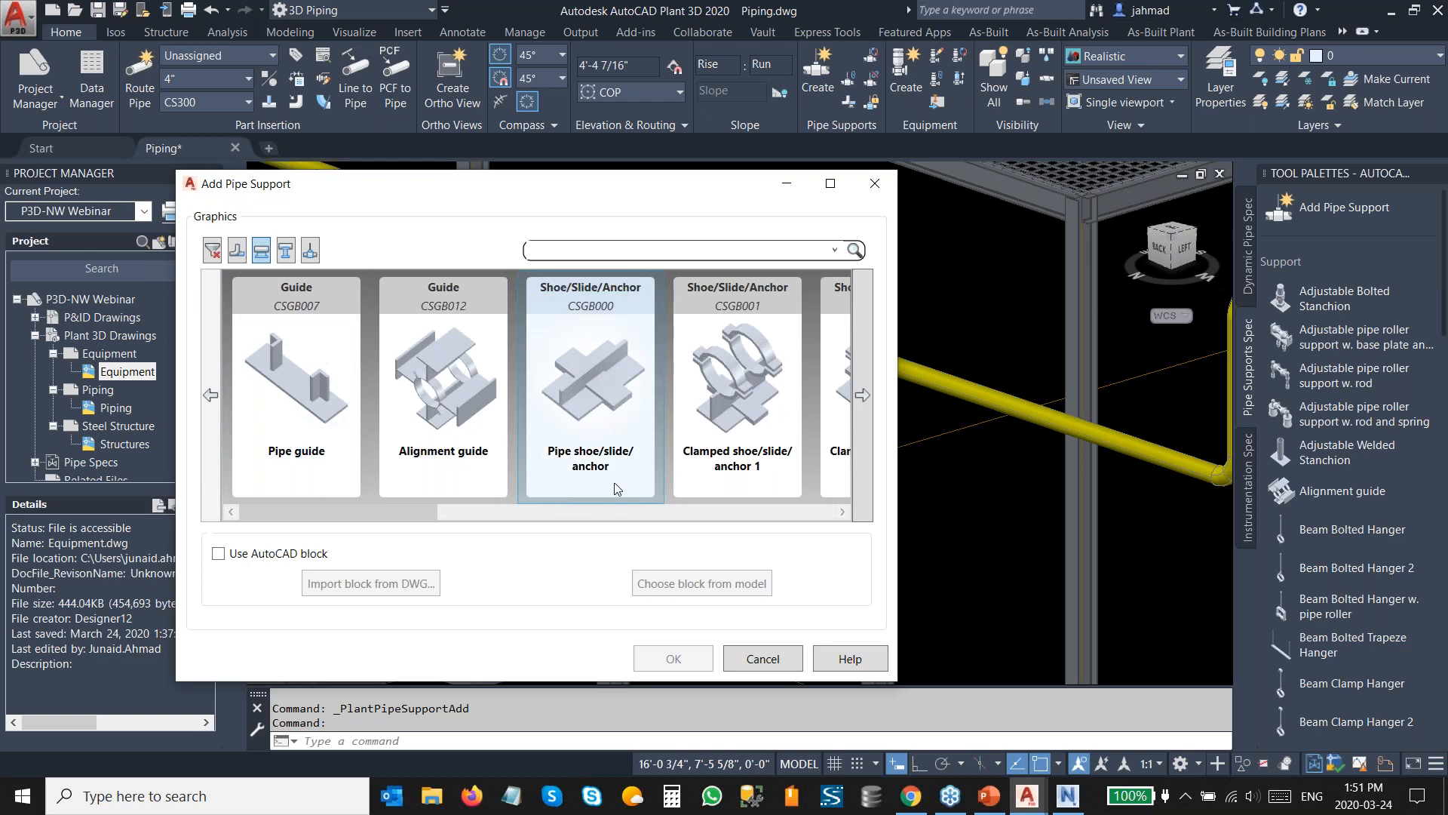
{"action": "left_click", "coordinate": [745, 422]}
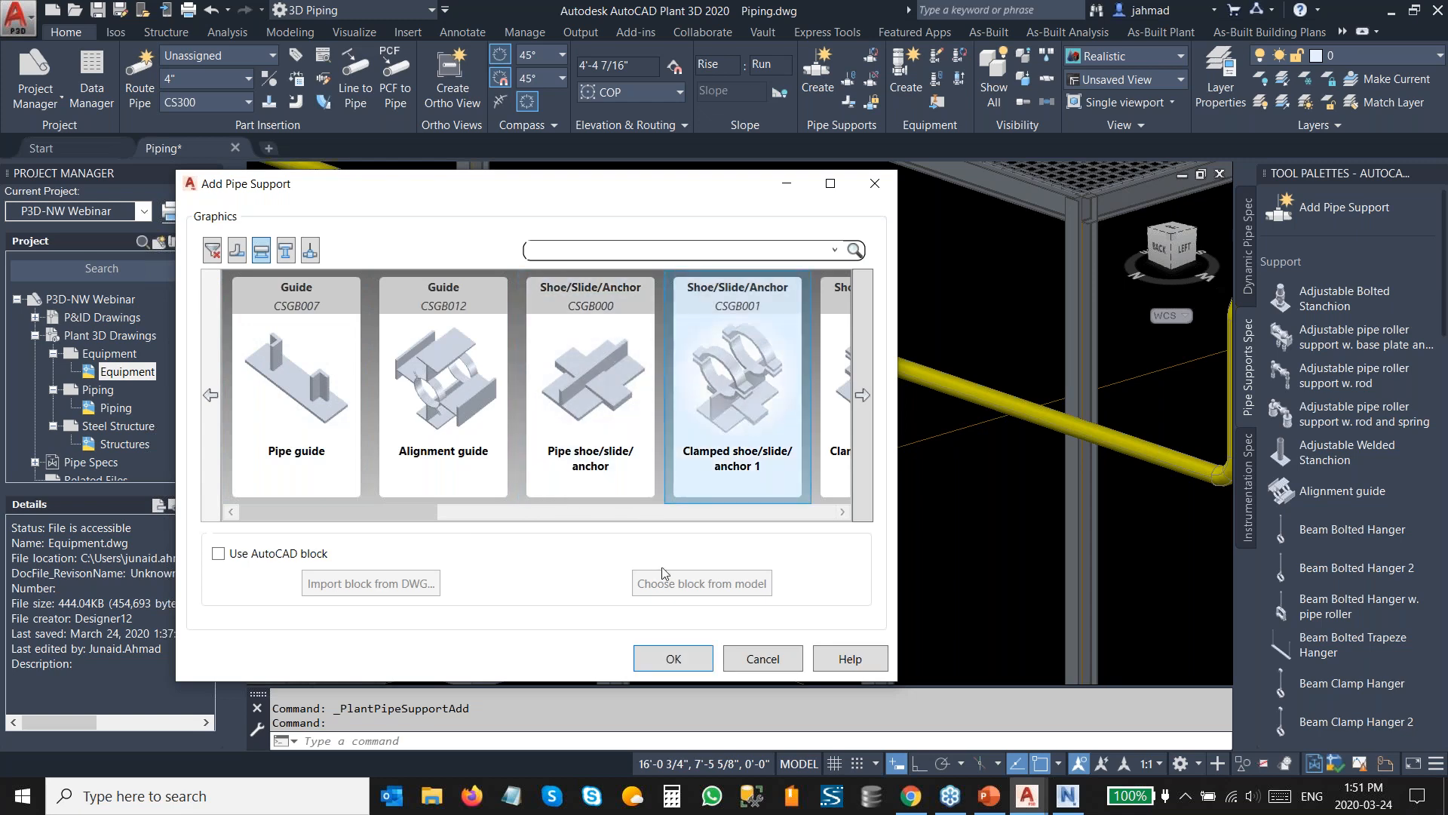
{"action": "left_click", "coordinate": [674, 658]}
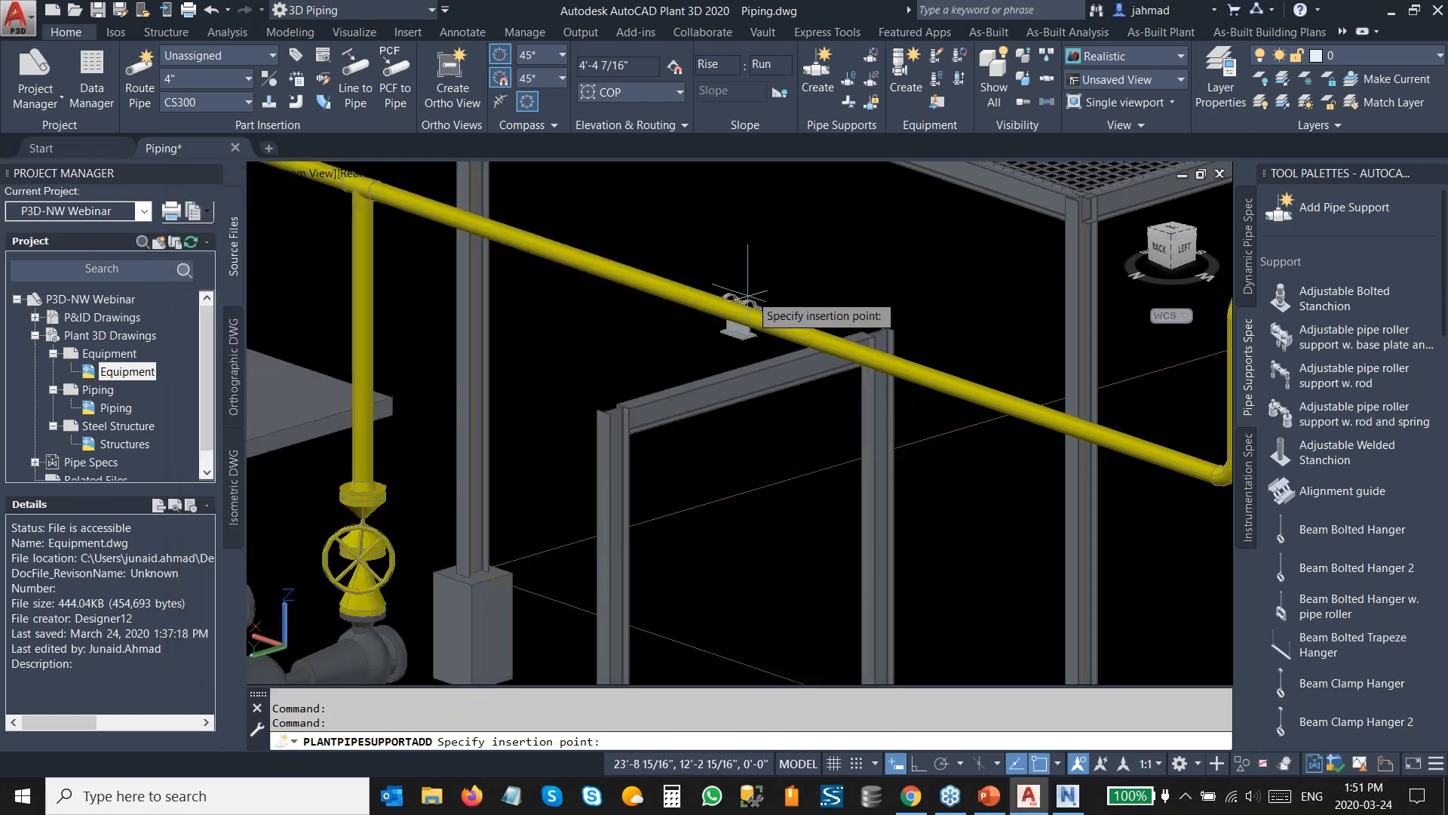
{"action": "scroll", "coordinate": [809, 310], "scroll_direction": "up", "scroll_amount": 3}
{"action": "left_click", "coordinate": [808, 309]}
{"action": "scroll", "coordinate": [808, 310], "scroll_direction": "up", "scroll_amount": 2}
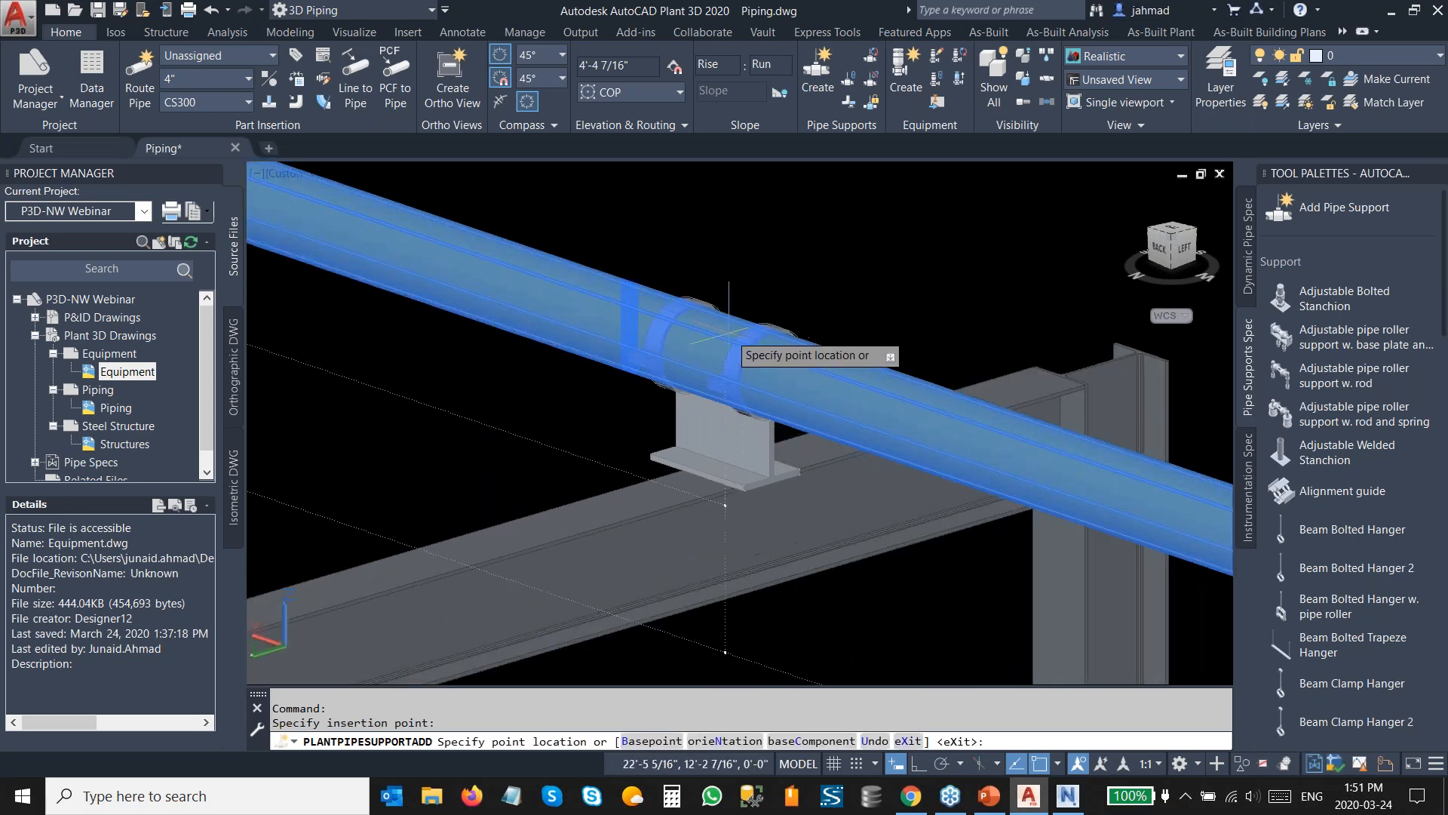
{"action": "key", "text": "Escape"}
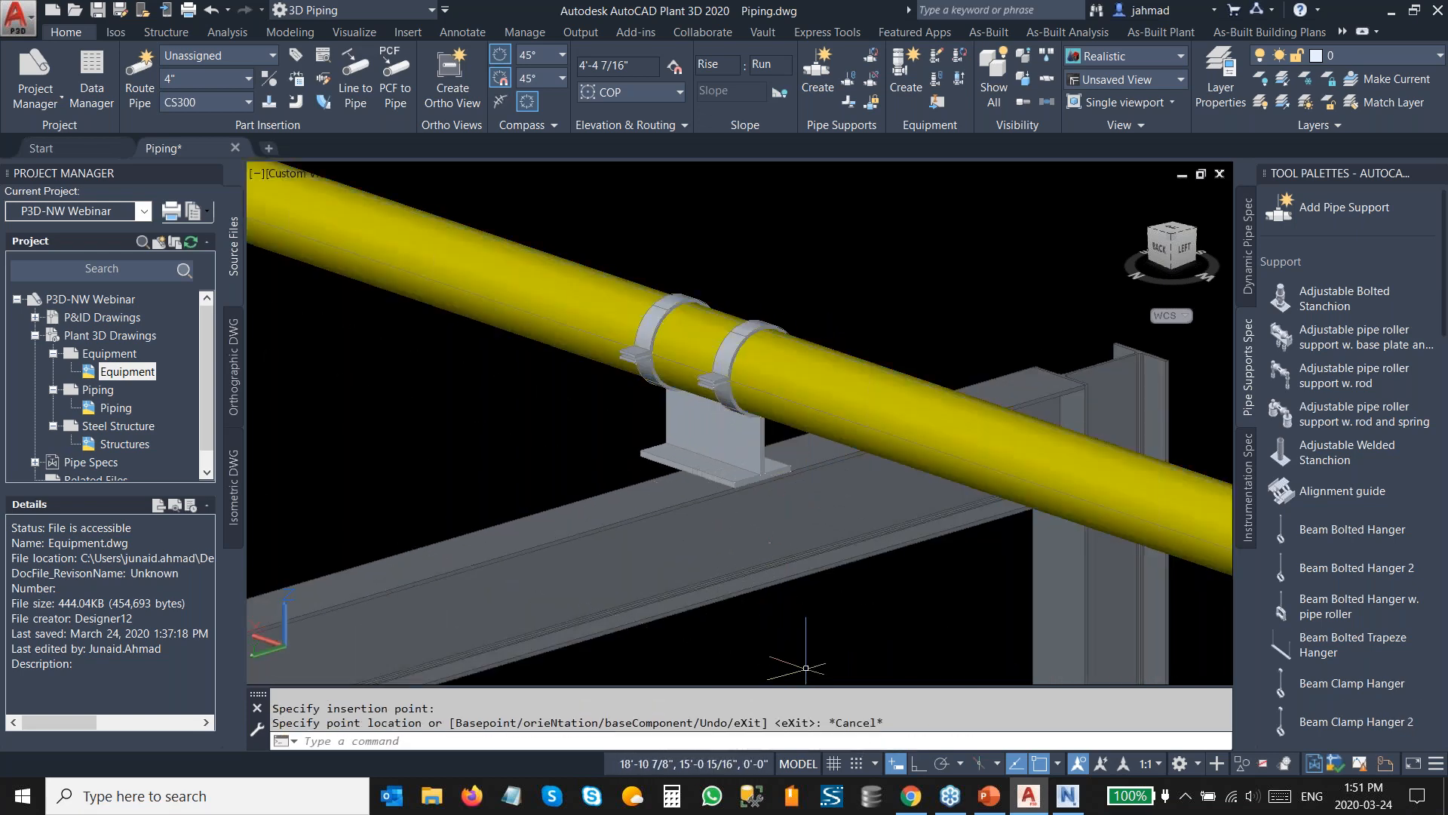
Move the new pipe support slightly along the pipe.
{"action": "left_click", "coordinate": [785, 461]}
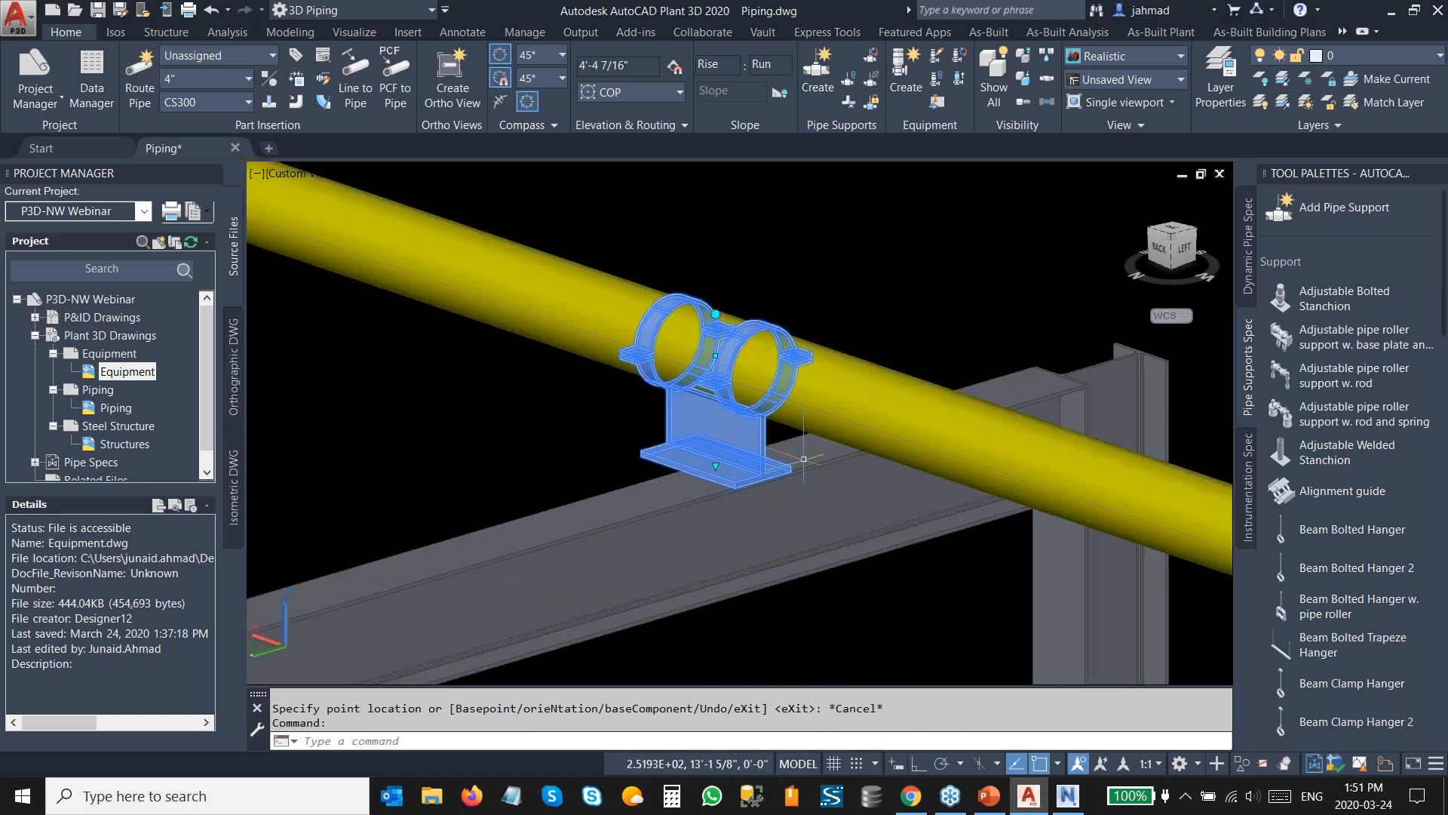
{"action": "left_click", "coordinate": [1160, 251]}
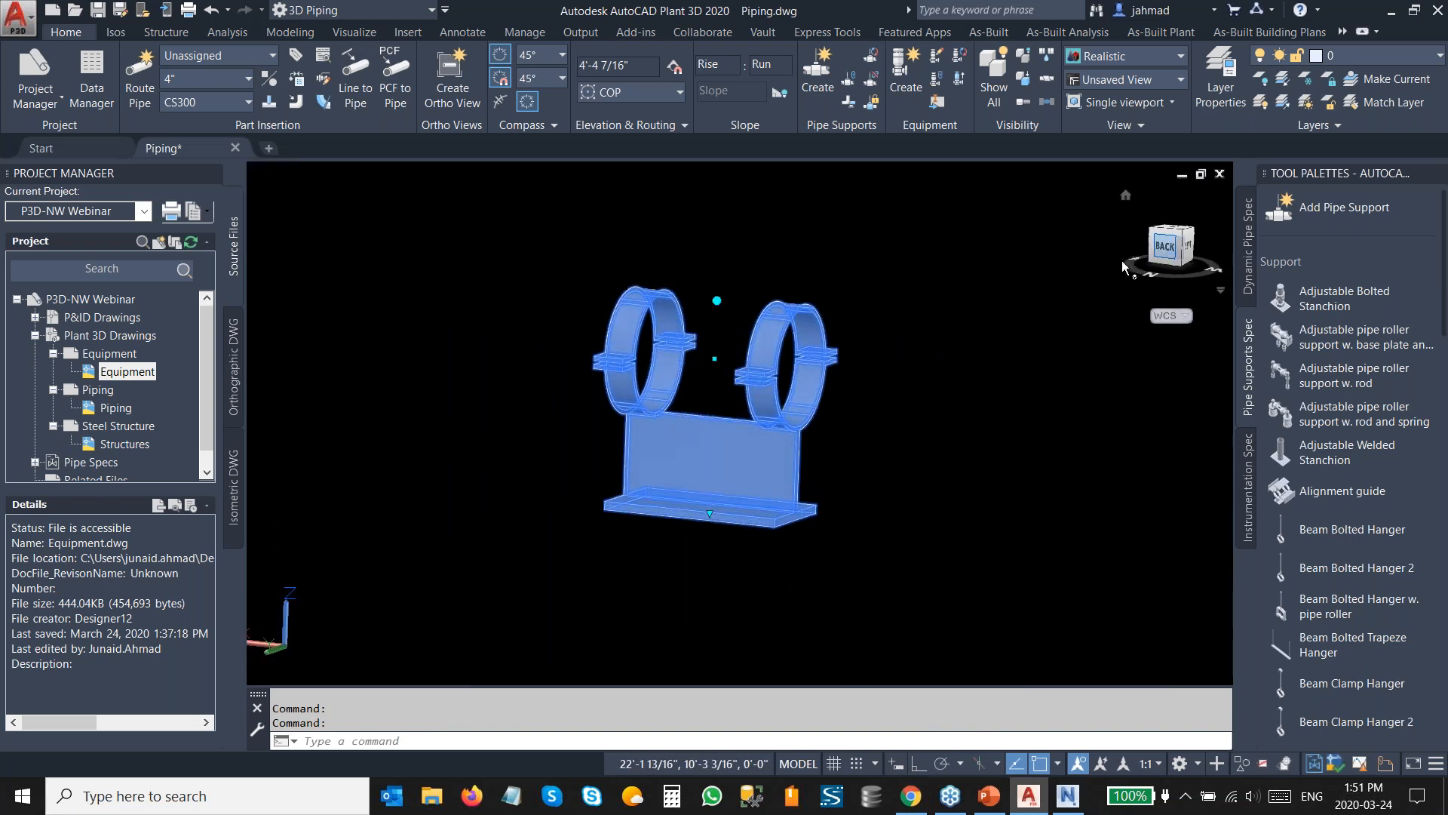
{"action": "scroll", "coordinate": [771, 449], "scroll_direction": "up", "scroll_amount": 1}
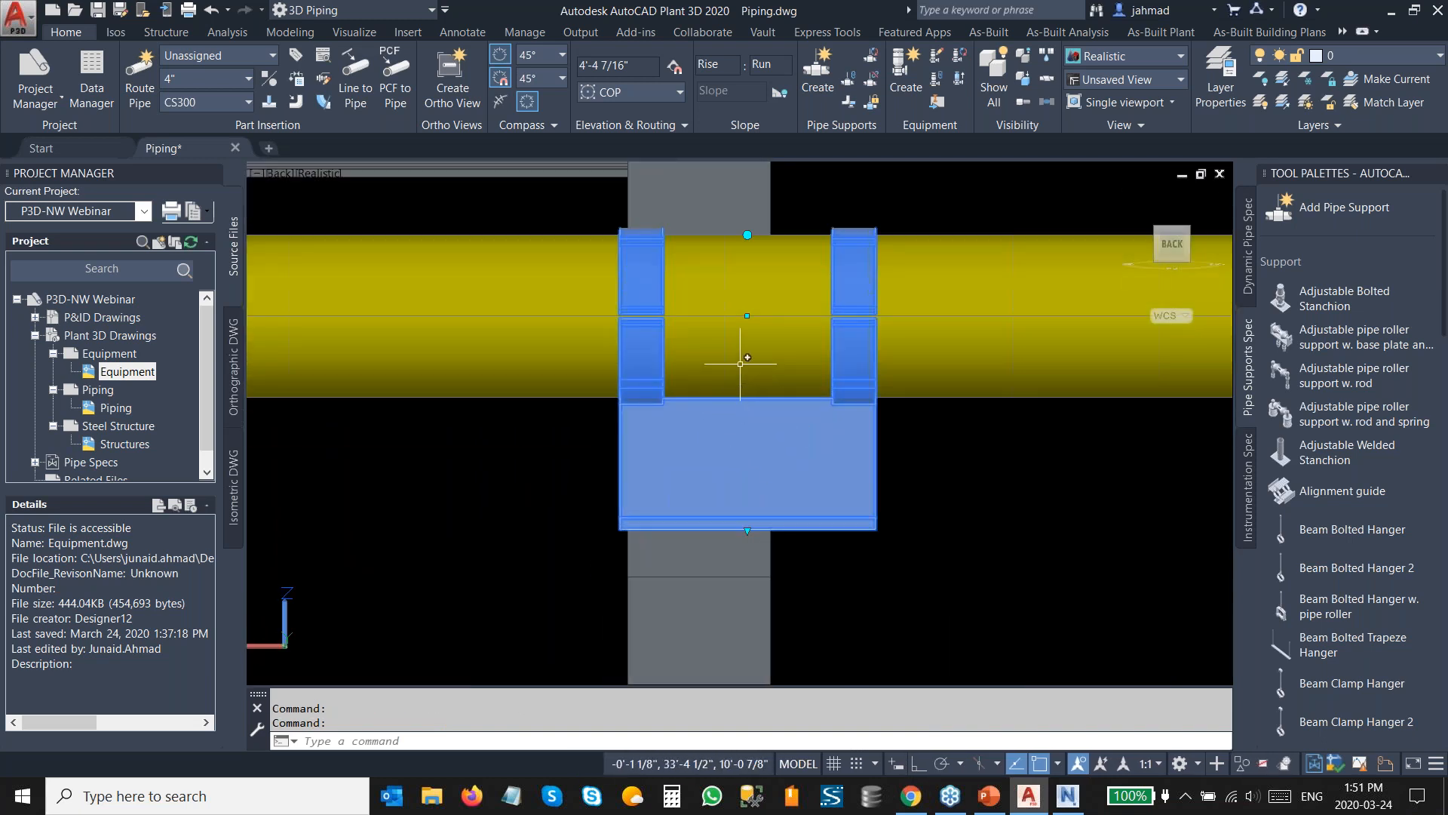
{"action": "left_click", "coordinate": [747, 315]}
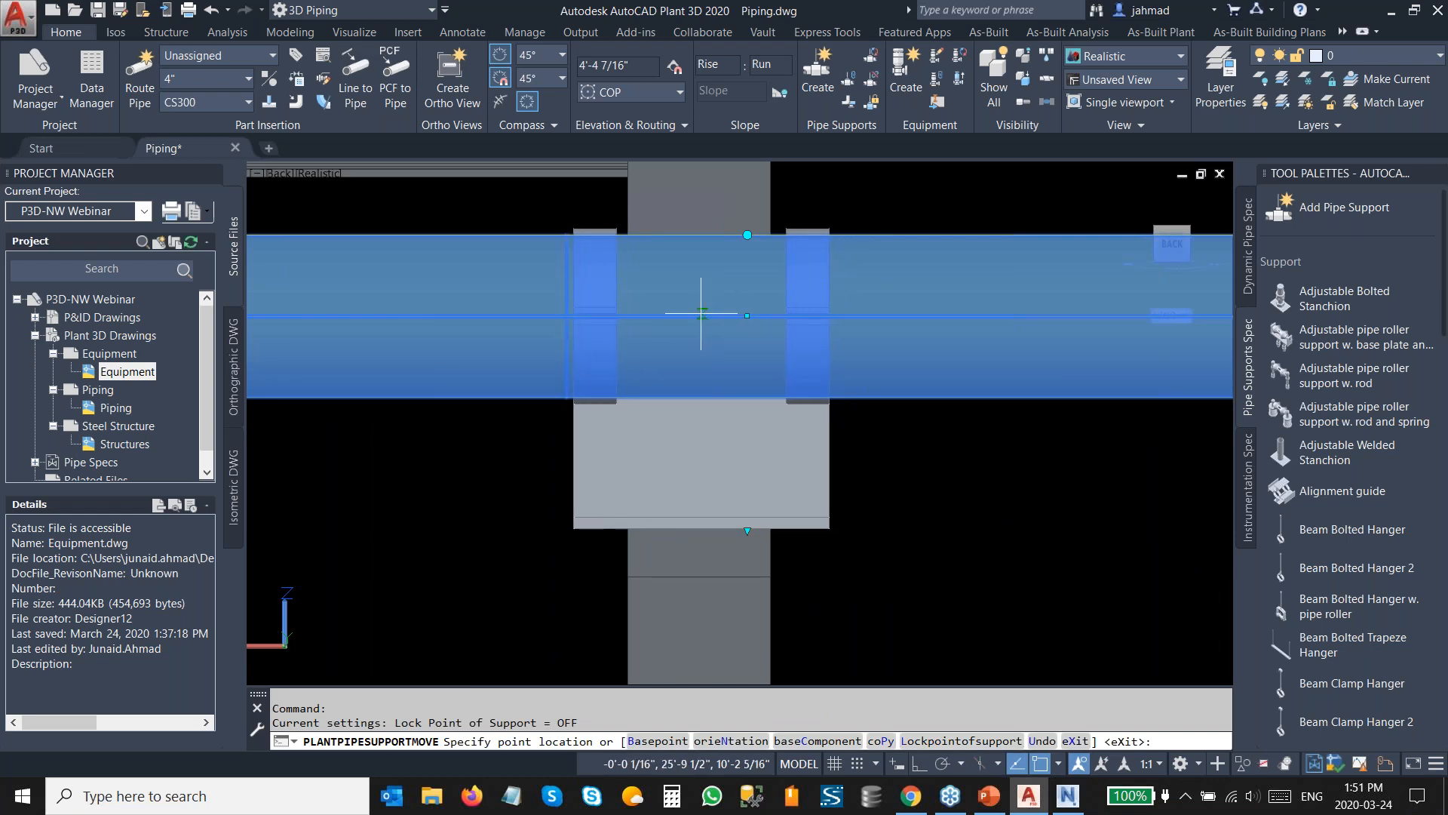
{"action": "left_click", "coordinate": [702, 311]}
{"action": "key", "text": "Escape"}
Place the pipe support at the beam's midpoint and exit the move command.
{"action": "middle_click_drag", "start_coordinate": [754, 484], "coordinate": [729, 387]}
{"action": "left_click", "coordinate": [676, 430]}
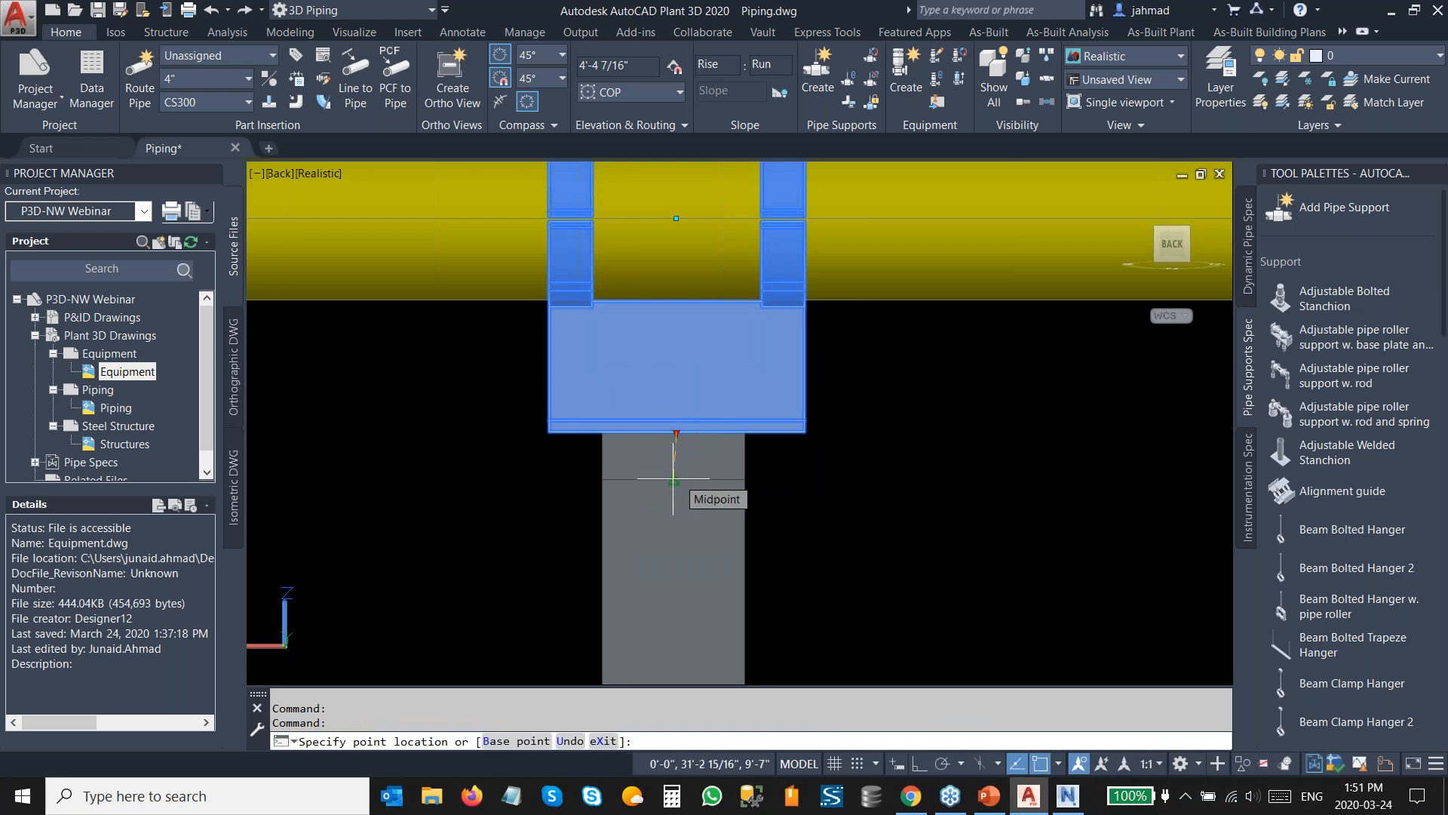
{"action": "key", "text": "Escape"}
{"action": "middle_click_drag", "start_coordinate": [826, 441], "coordinate": [755, 486], "text": "shift"}
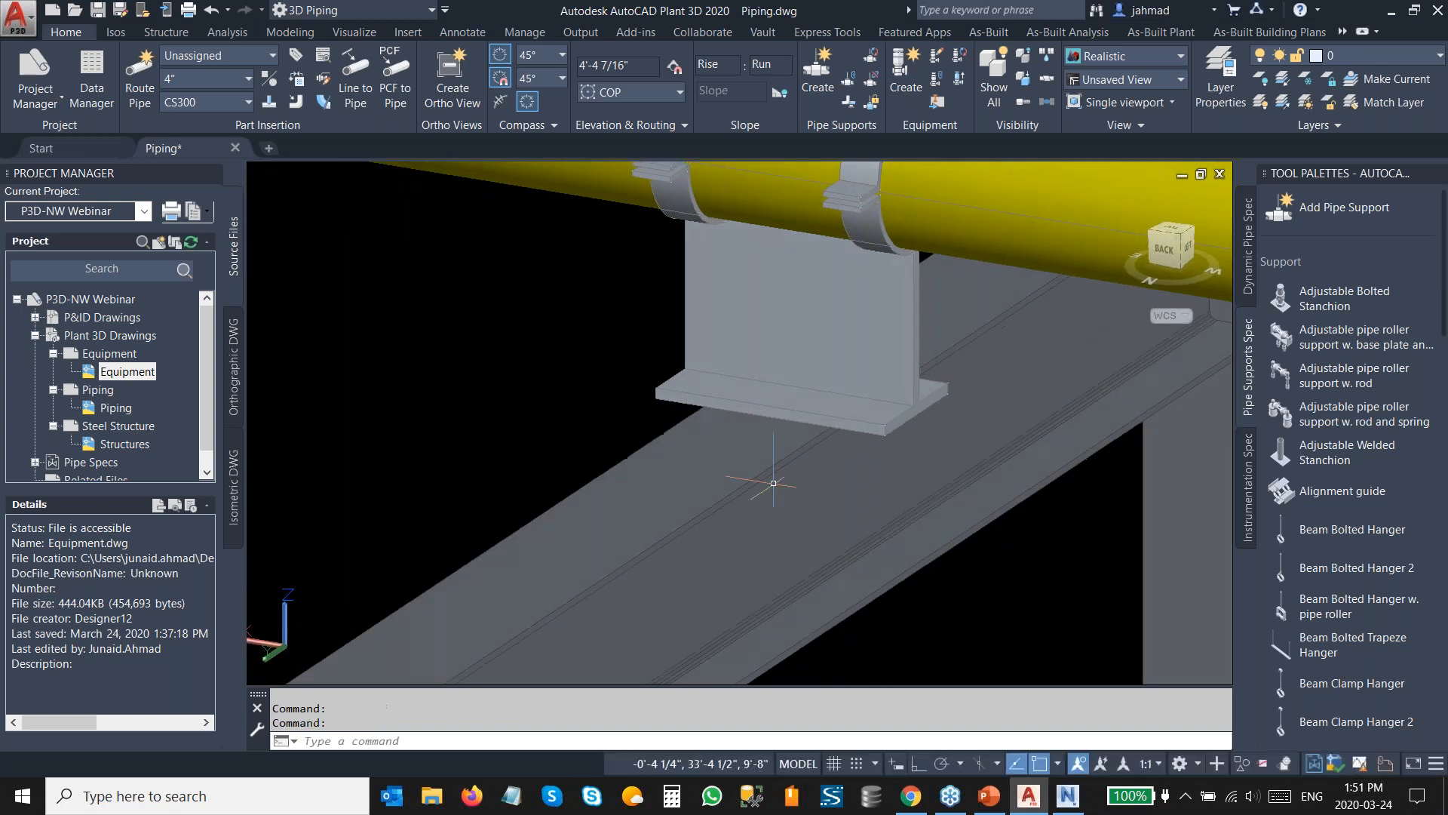
Hide the steel structure reference from view.
{"action": "scroll", "coordinate": [754, 475], "scroll_direction": "down", "scroll_amount": 4}
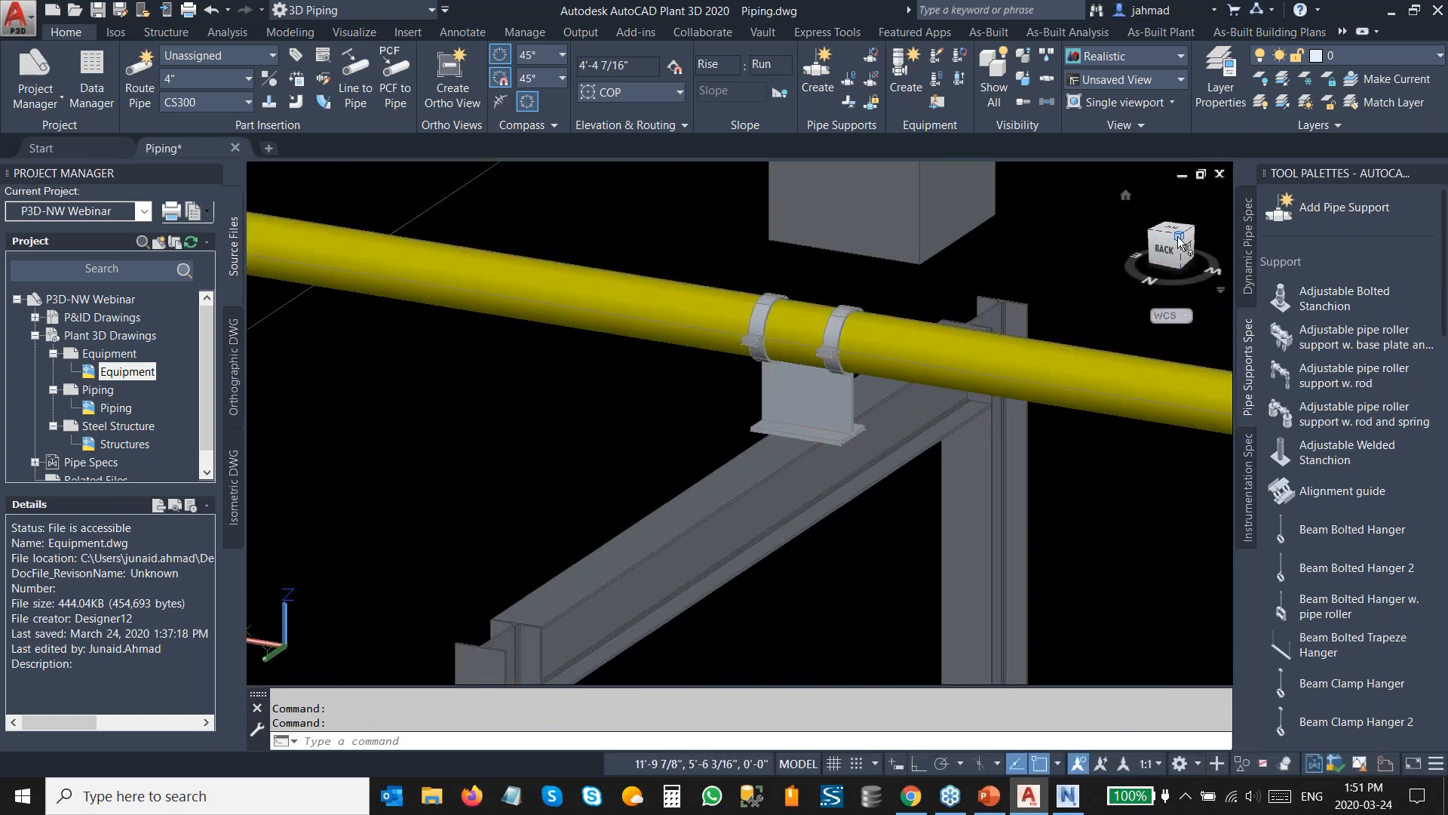
{"action": "left_click", "coordinate": [1126, 196]}
{"action": "scroll", "coordinate": [702, 526], "scroll_direction": "up", "scroll_amount": 5}
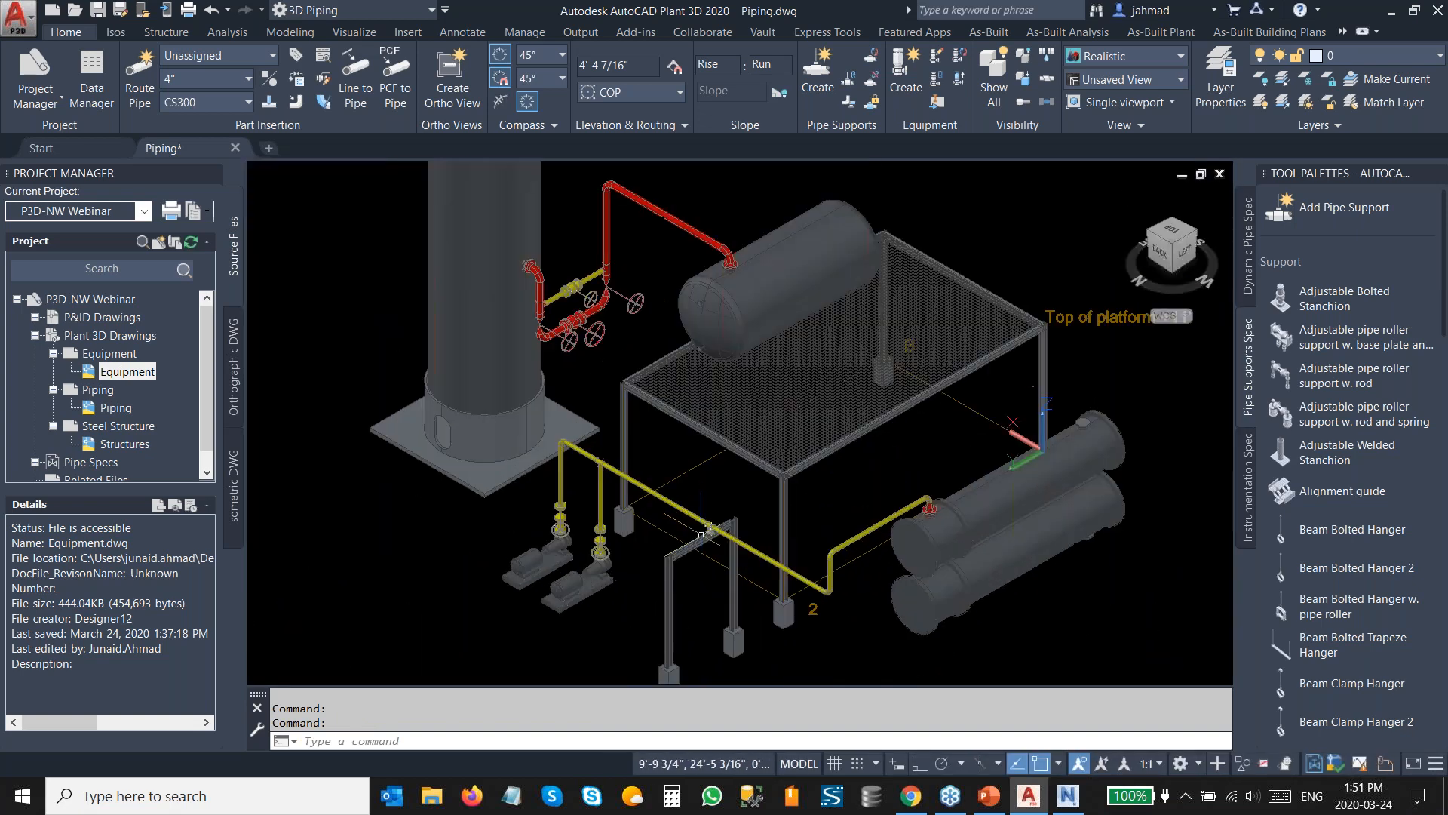
{"action": "scroll", "coordinate": [678, 436], "scroll_direction": "down", "scroll_amount": 4}
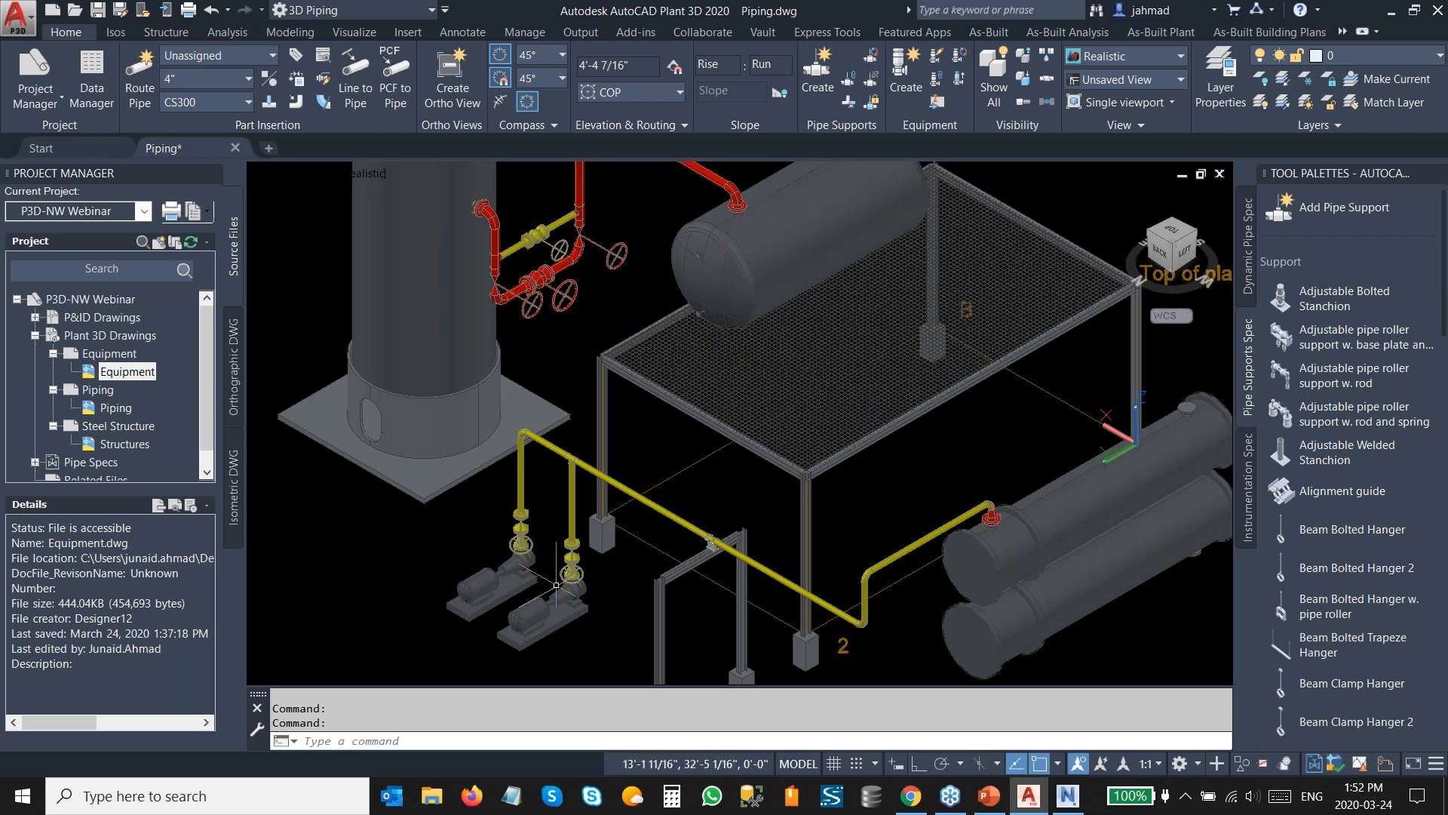
{"action": "left_click", "coordinate": [792, 290]}
{"action": "right_click", "coordinate": [797, 278]}
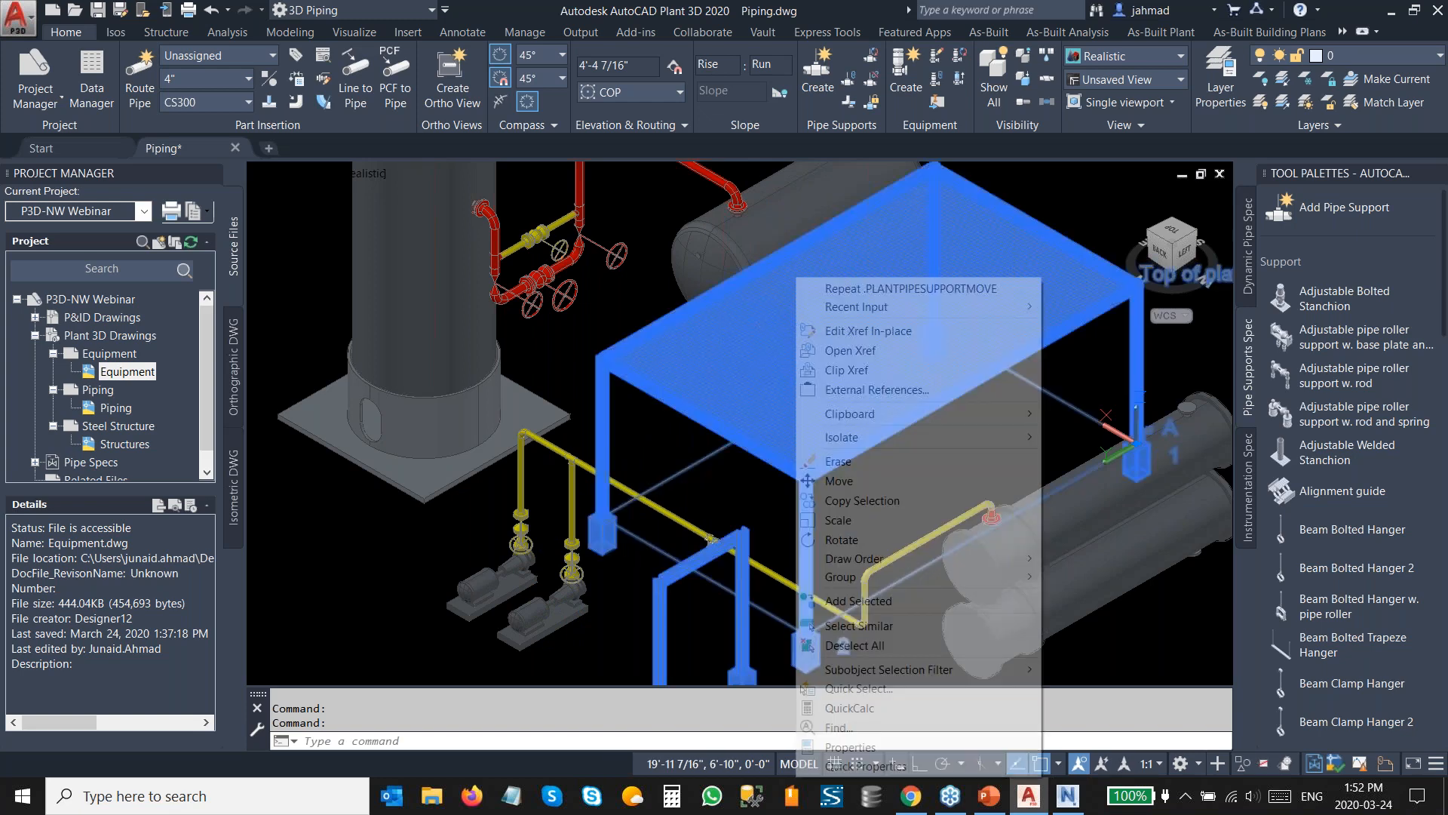
{"action": "mouse_move", "coordinate": [952, 431]}
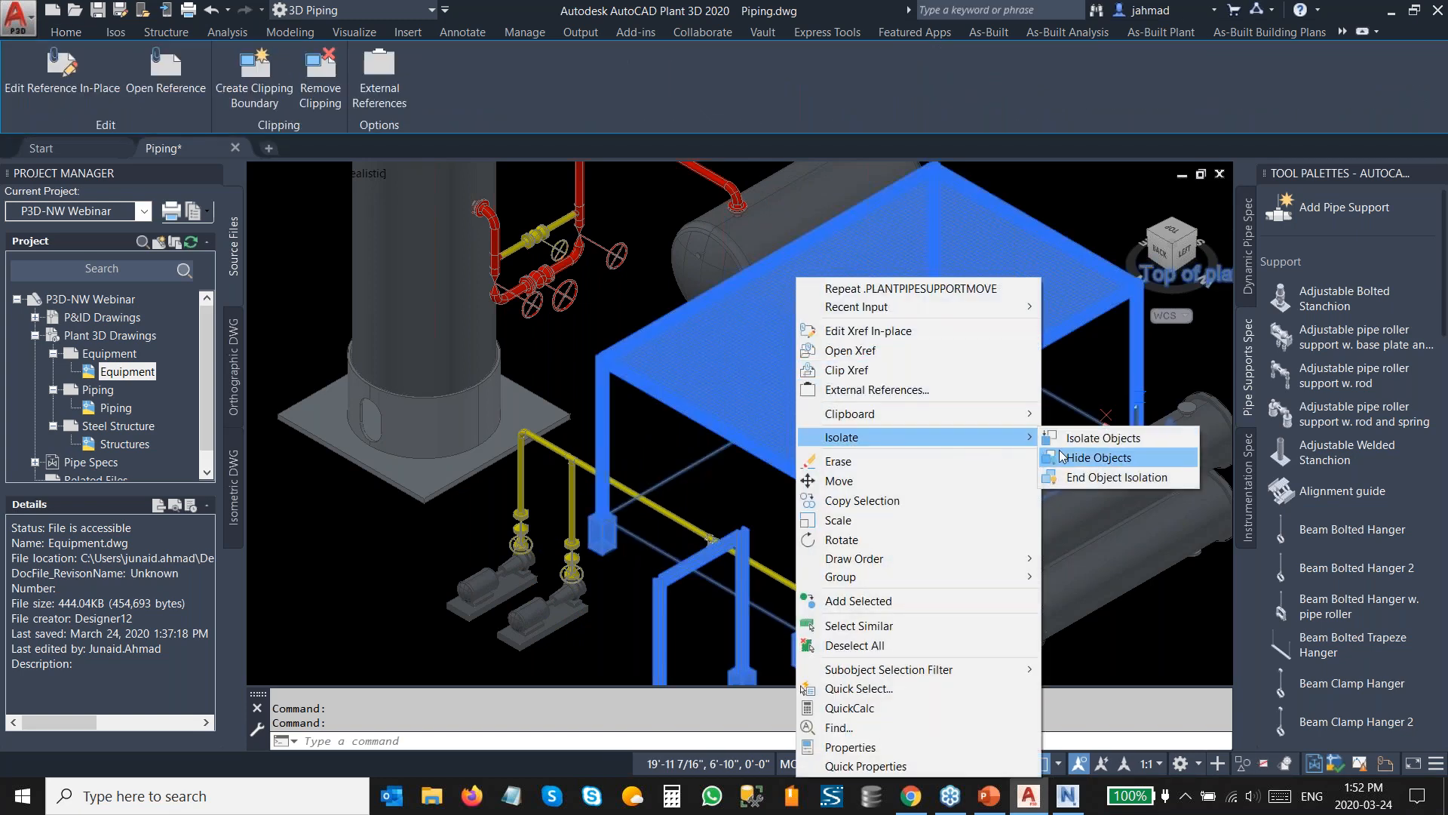
{"action": "left_click", "coordinate": [1061, 455]}
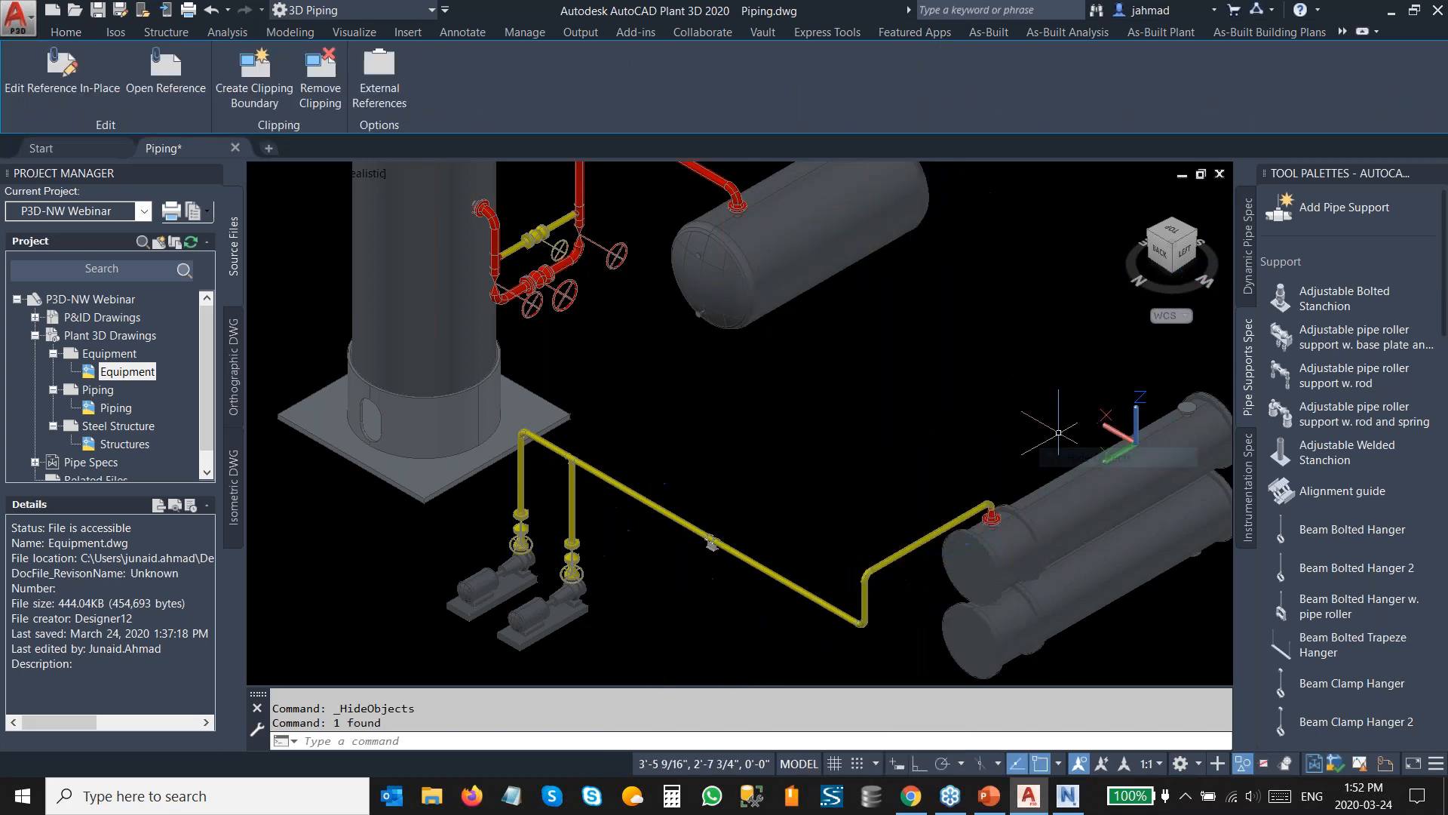
Insert the Pipe Lines block, exploded, with its insertion point at the tank's bottom nozzle.
{"action": "left_click", "coordinate": [1175, 225]}
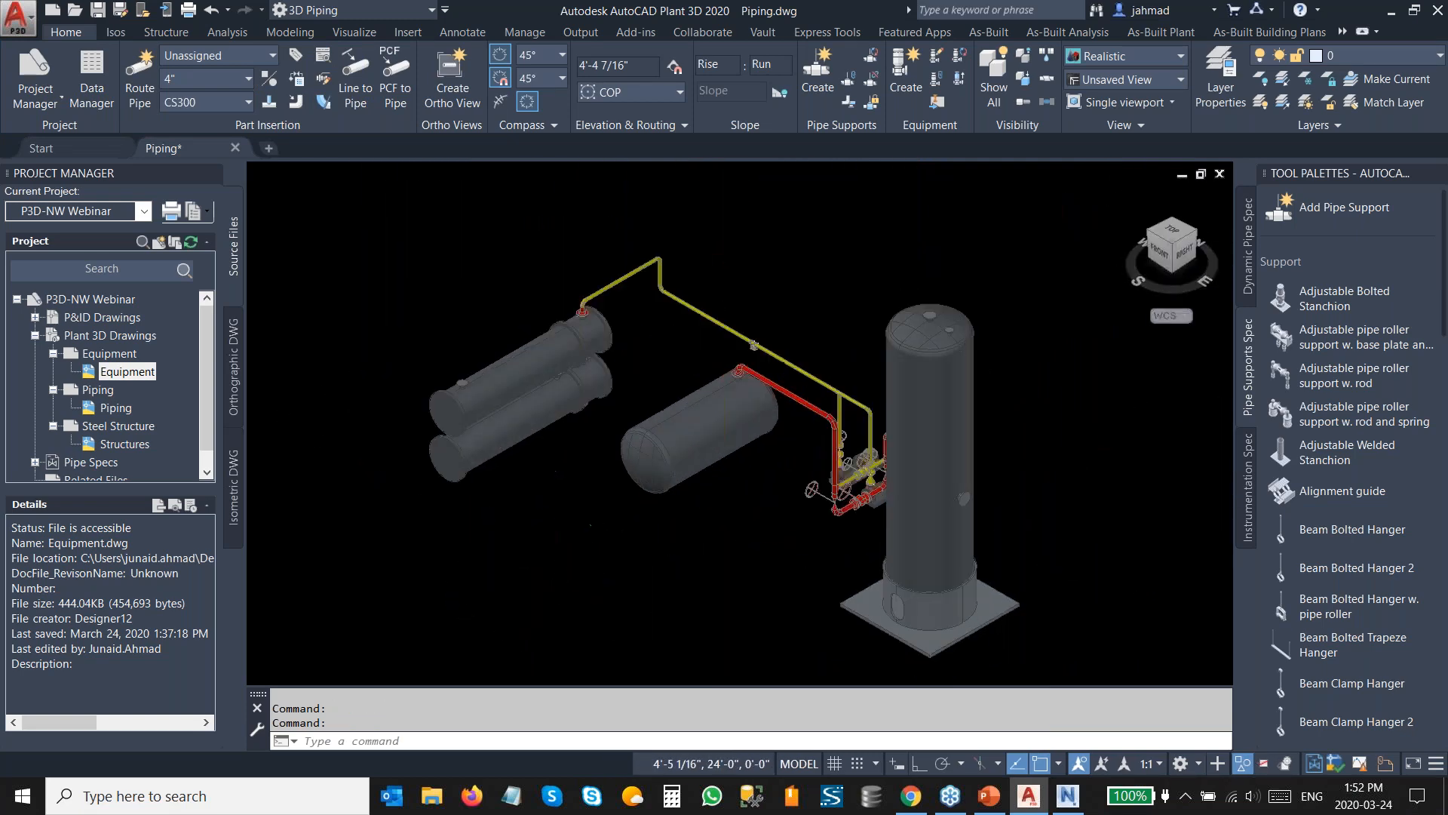
{"action": "scroll", "coordinate": [717, 494], "scroll_direction": "up", "scroll_amount": 3}
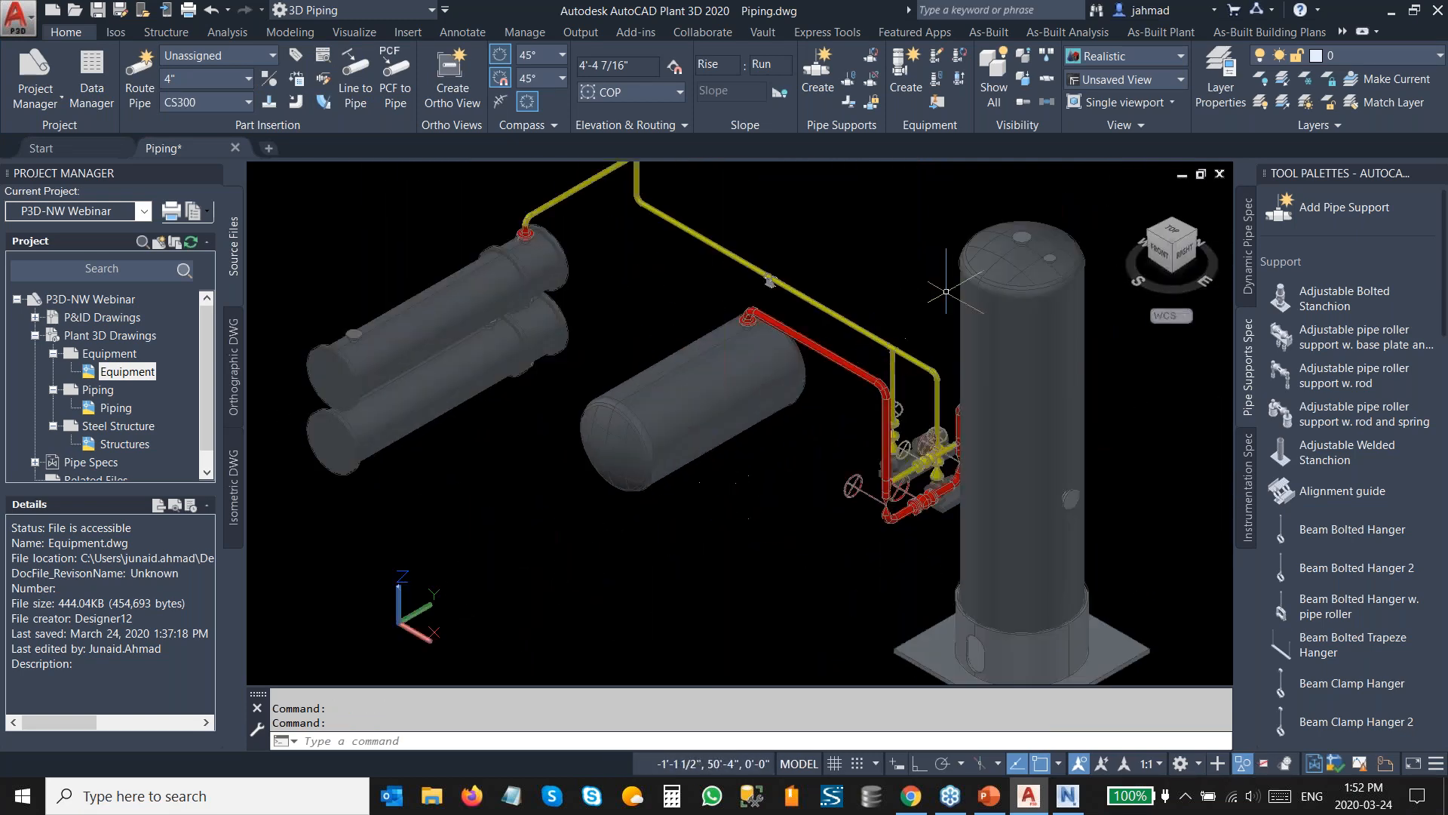
{"action": "left_click", "coordinate": [1173, 273]}
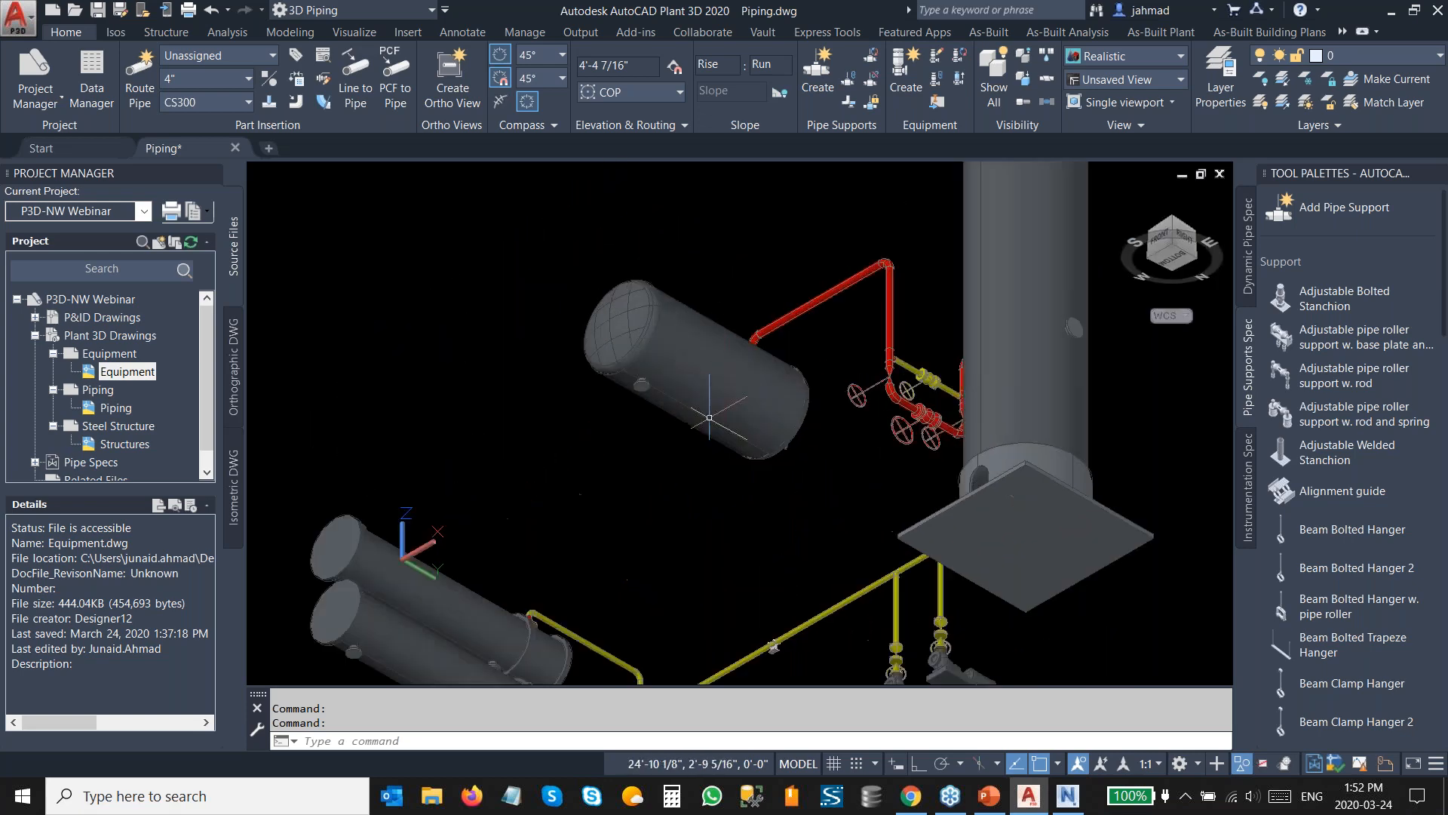
{"action": "scroll", "coordinate": [716, 411], "scroll_direction": "down", "scroll_amount": 3}
{"action": "middle_click_drag", "start_coordinate": [718, 393], "coordinate": [724, 358], "text": "shift"}
{"action": "scroll", "coordinate": [641, 334], "scroll_direction": "up", "scroll_amount": 3}
{"action": "middle_click_drag", "start_coordinate": [641, 334], "coordinate": [883, 363], "text": "shift"}
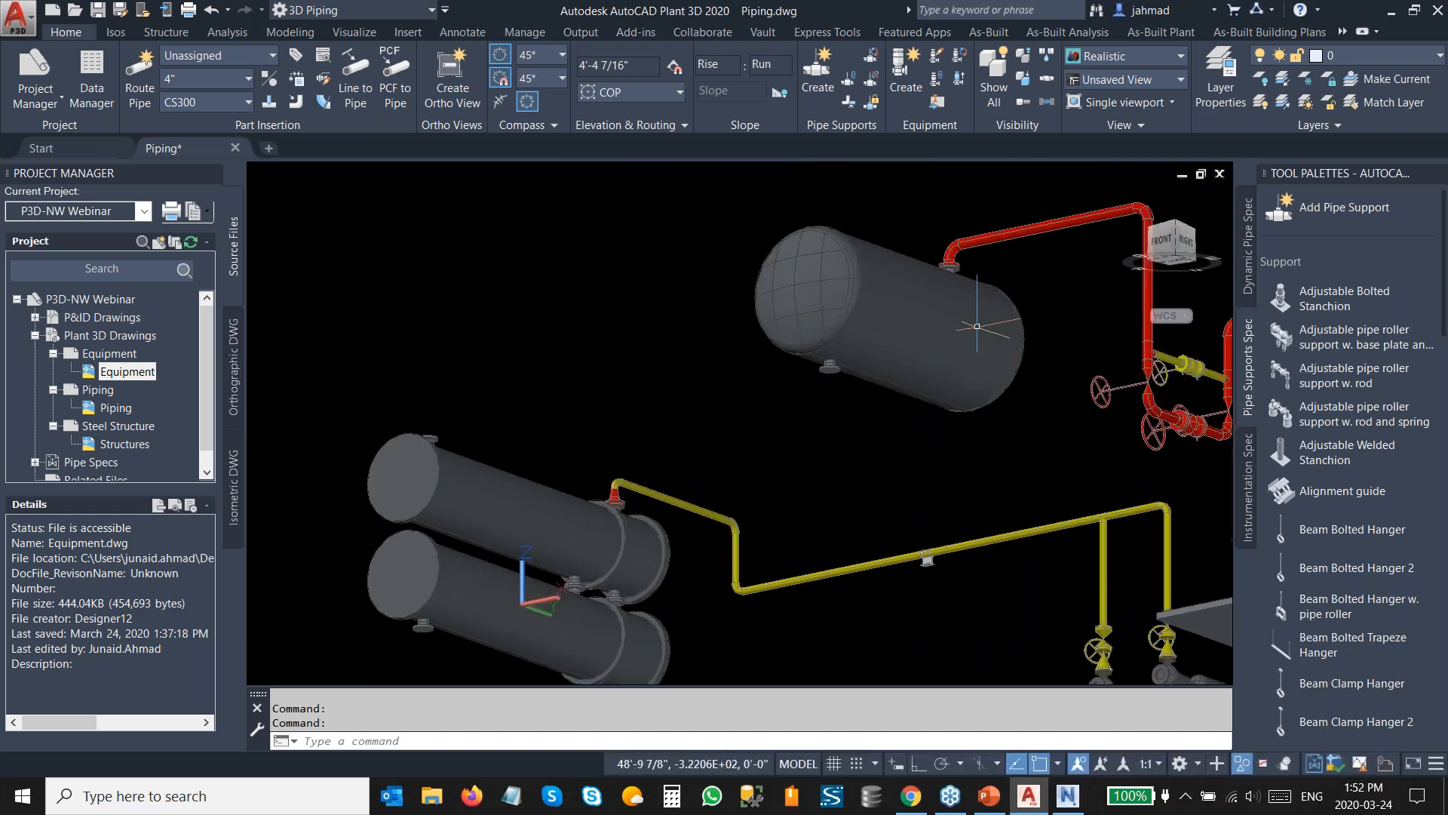
{"action": "type", "text": "insert"}
{"action": "key", "text": "Return"}
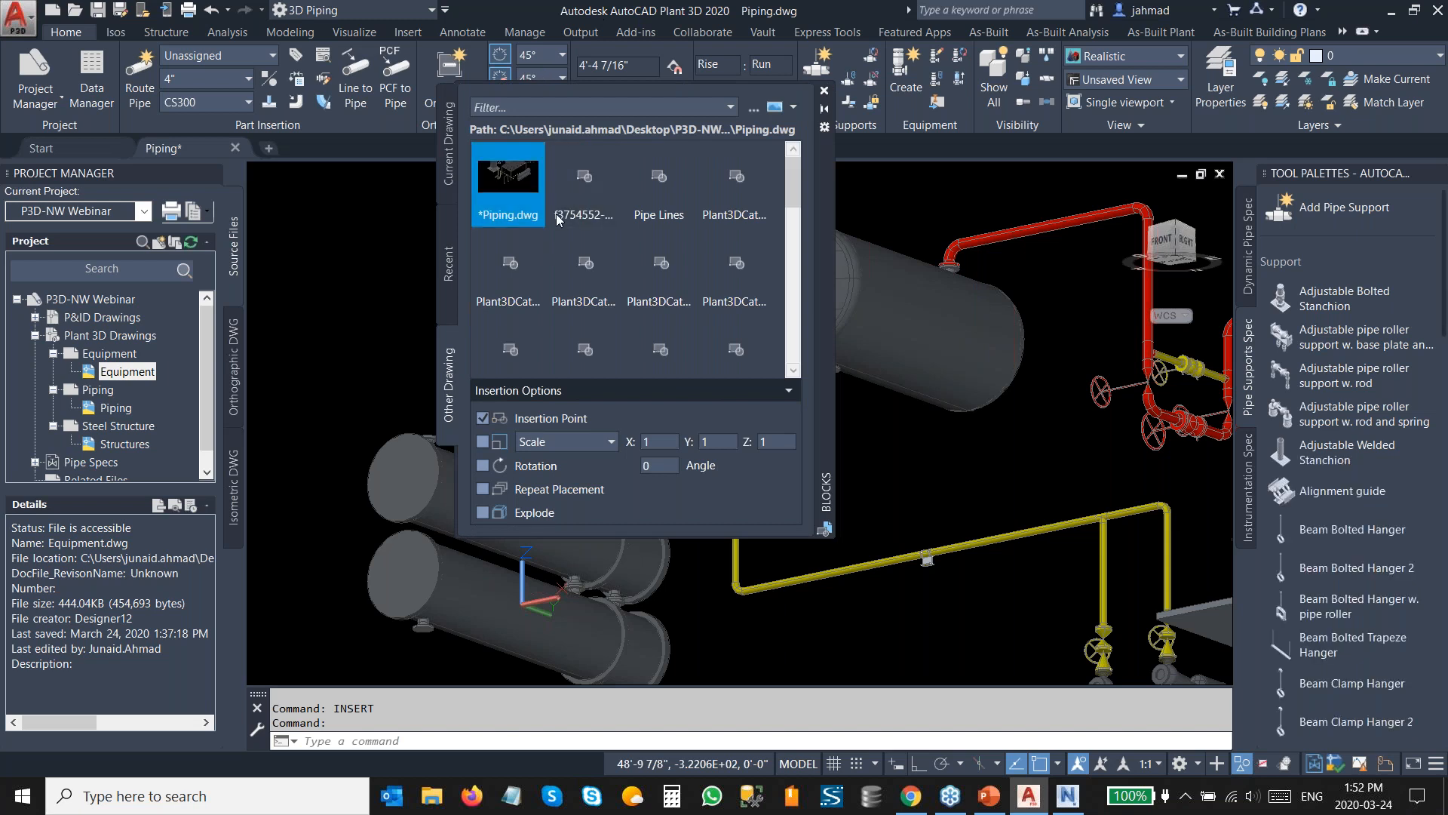
{"action": "left_click", "coordinate": [658, 198]}
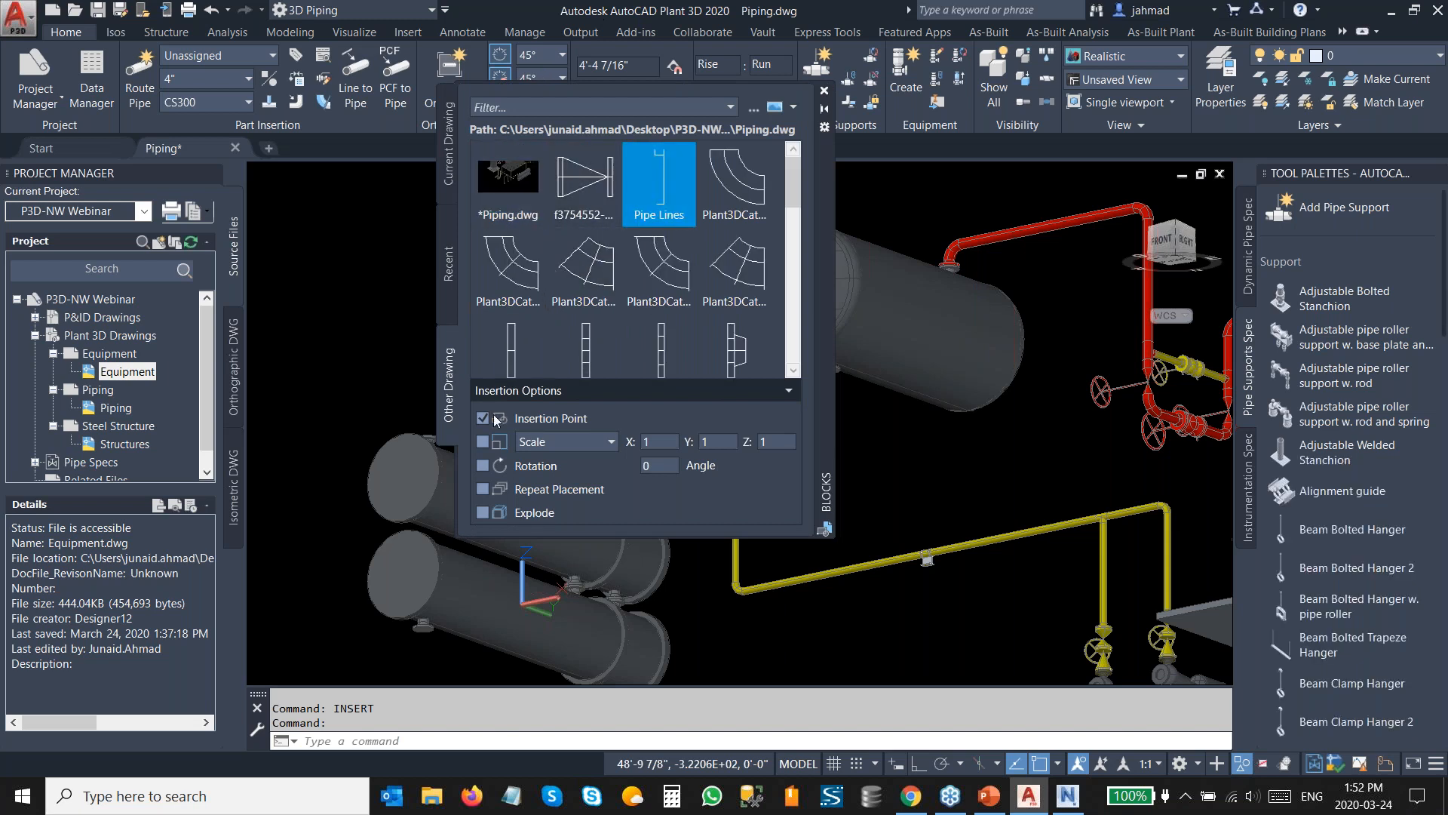
{"action": "left_click", "coordinate": [486, 514]}
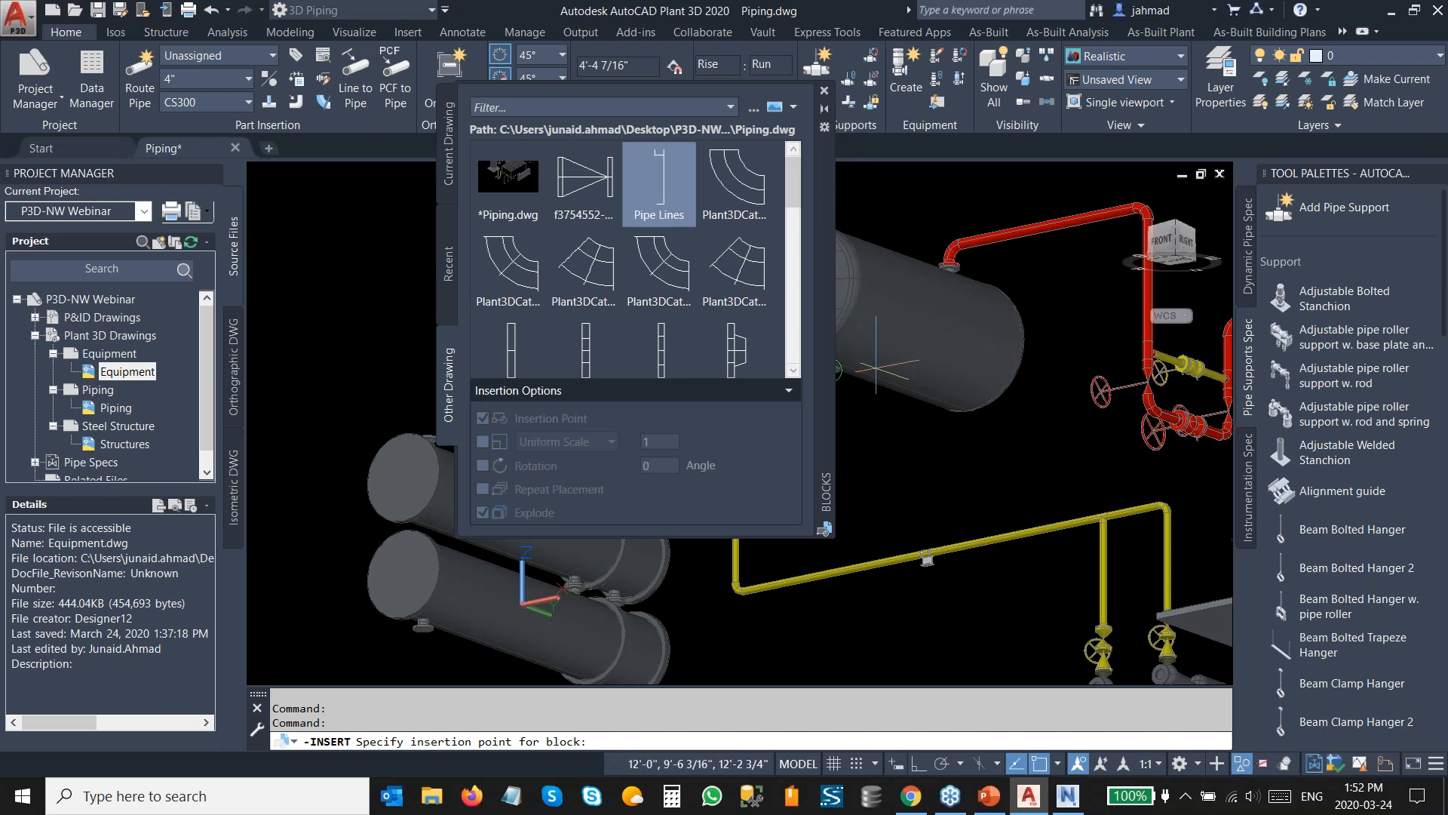
{"action": "scroll", "coordinate": [964, 346], "scroll_direction": "up", "scroll_amount": 5}
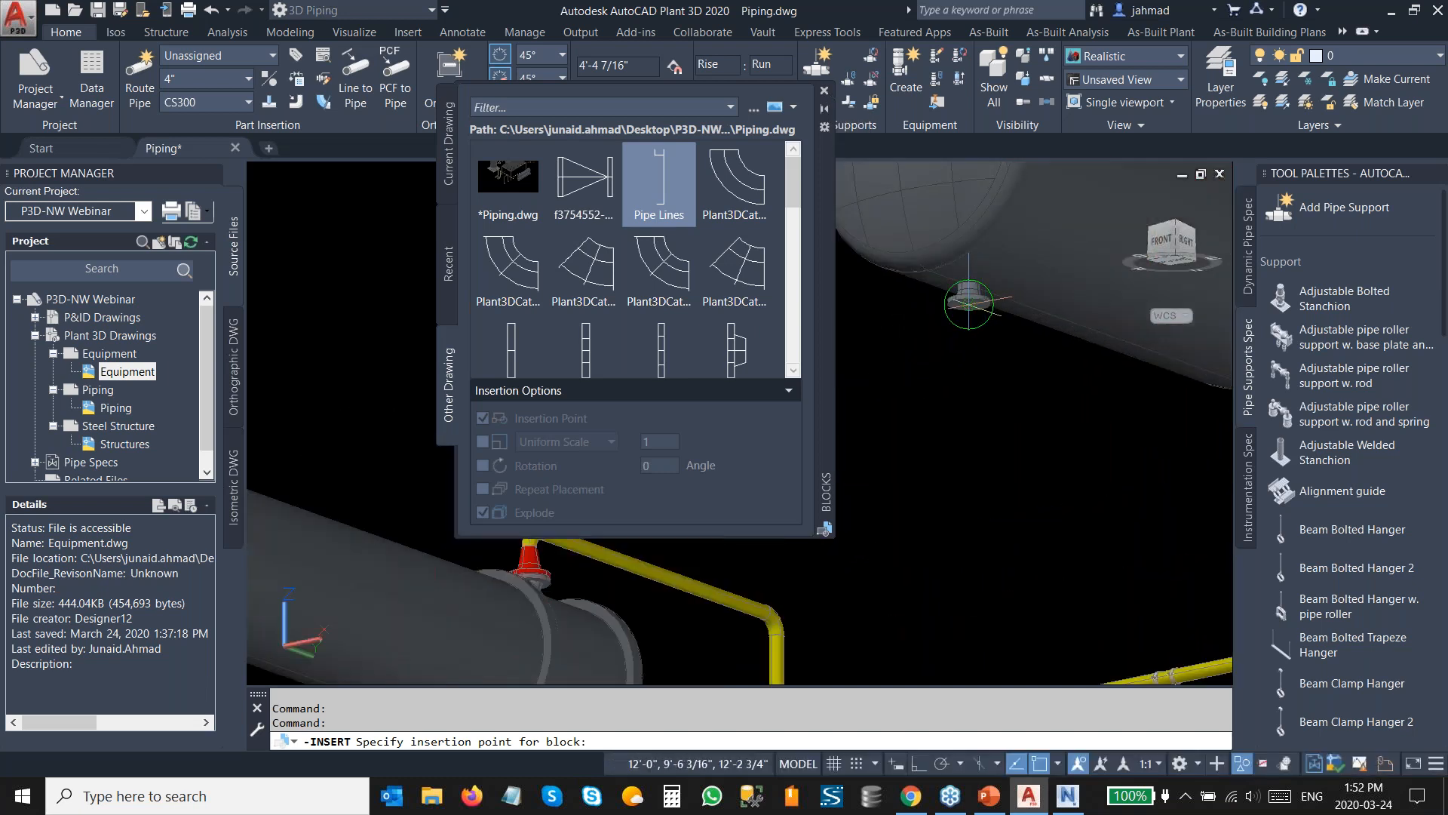
{"action": "left_click", "coordinate": [969, 303]}
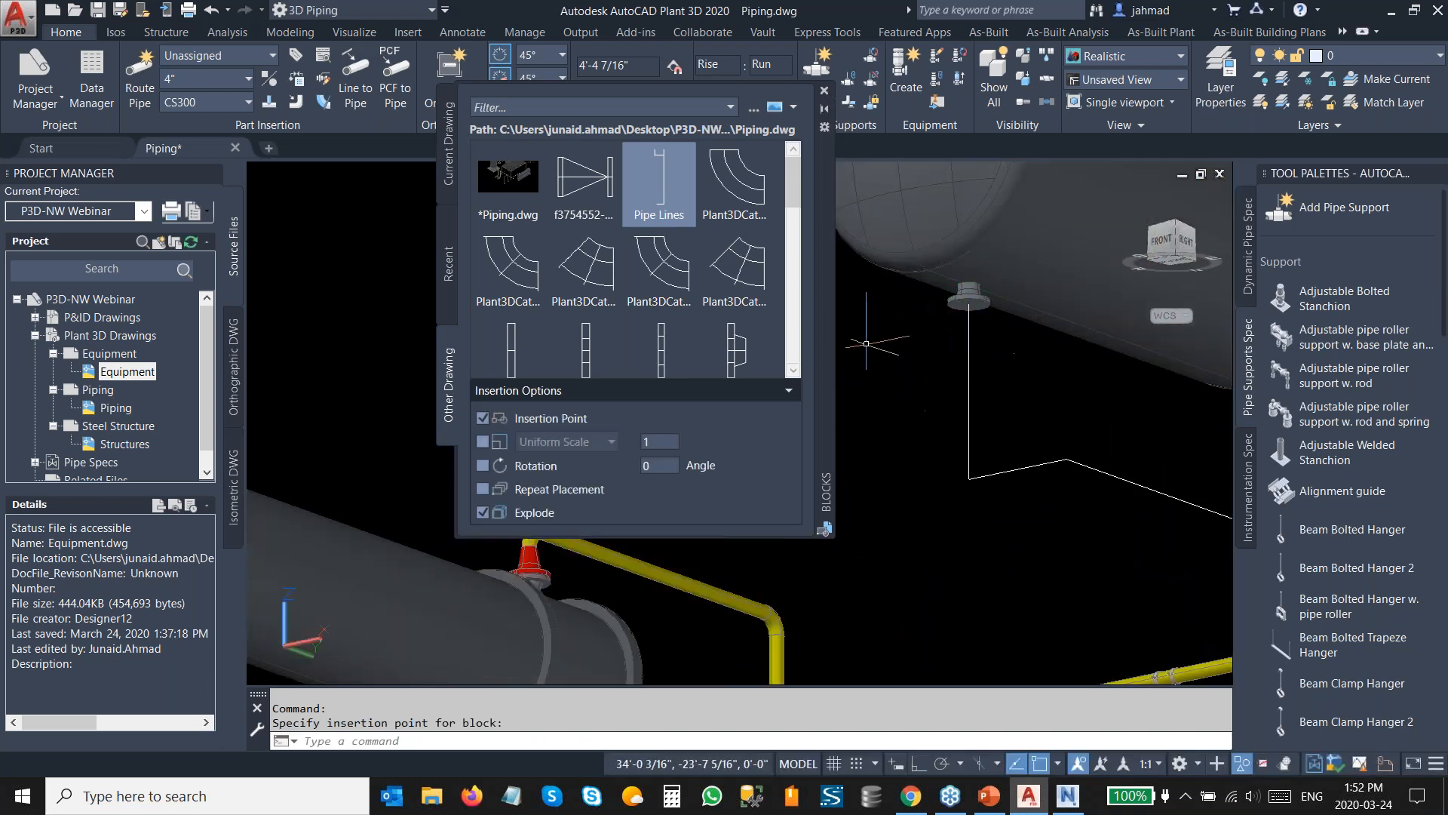
{"action": "left_click", "coordinate": [826, 92]}
{"action": "scroll", "coordinate": [642, 316], "scroll_direction": "down", "scroll_amount": 5}
{"action": "key", "text": "Escape"}
Convert the inserted lines to 6" CS300 piping with Line to Pipe, selecting every line segment.
{"action": "middle_click_drag", "start_coordinate": [770, 392], "coordinate": [842, 396], "text": "shift"}
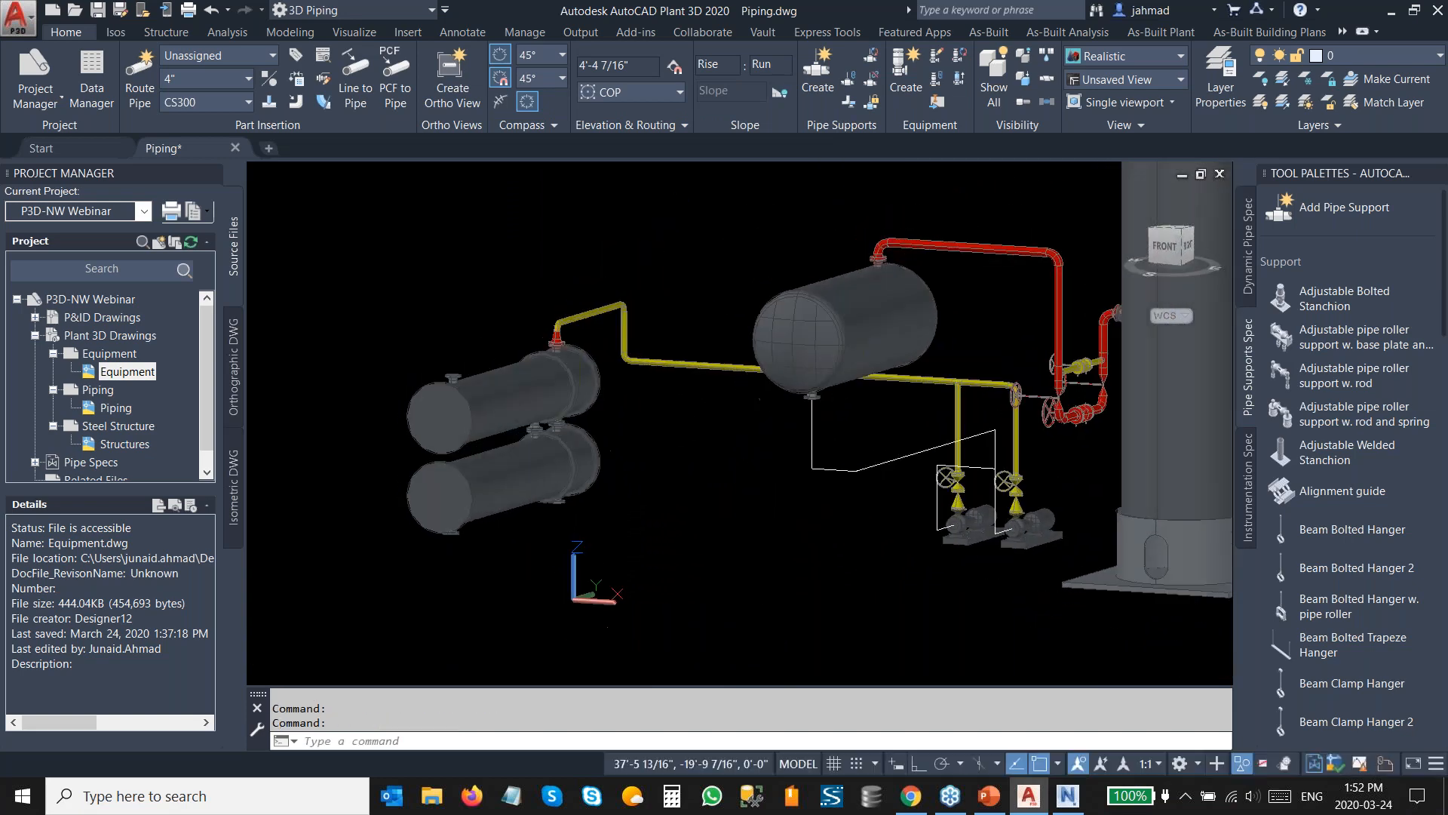
{"action": "scroll", "coordinate": [924, 487], "scroll_direction": "up", "scroll_amount": 3}
{"action": "middle_click_drag", "start_coordinate": [747, 463], "coordinate": [712, 473]}
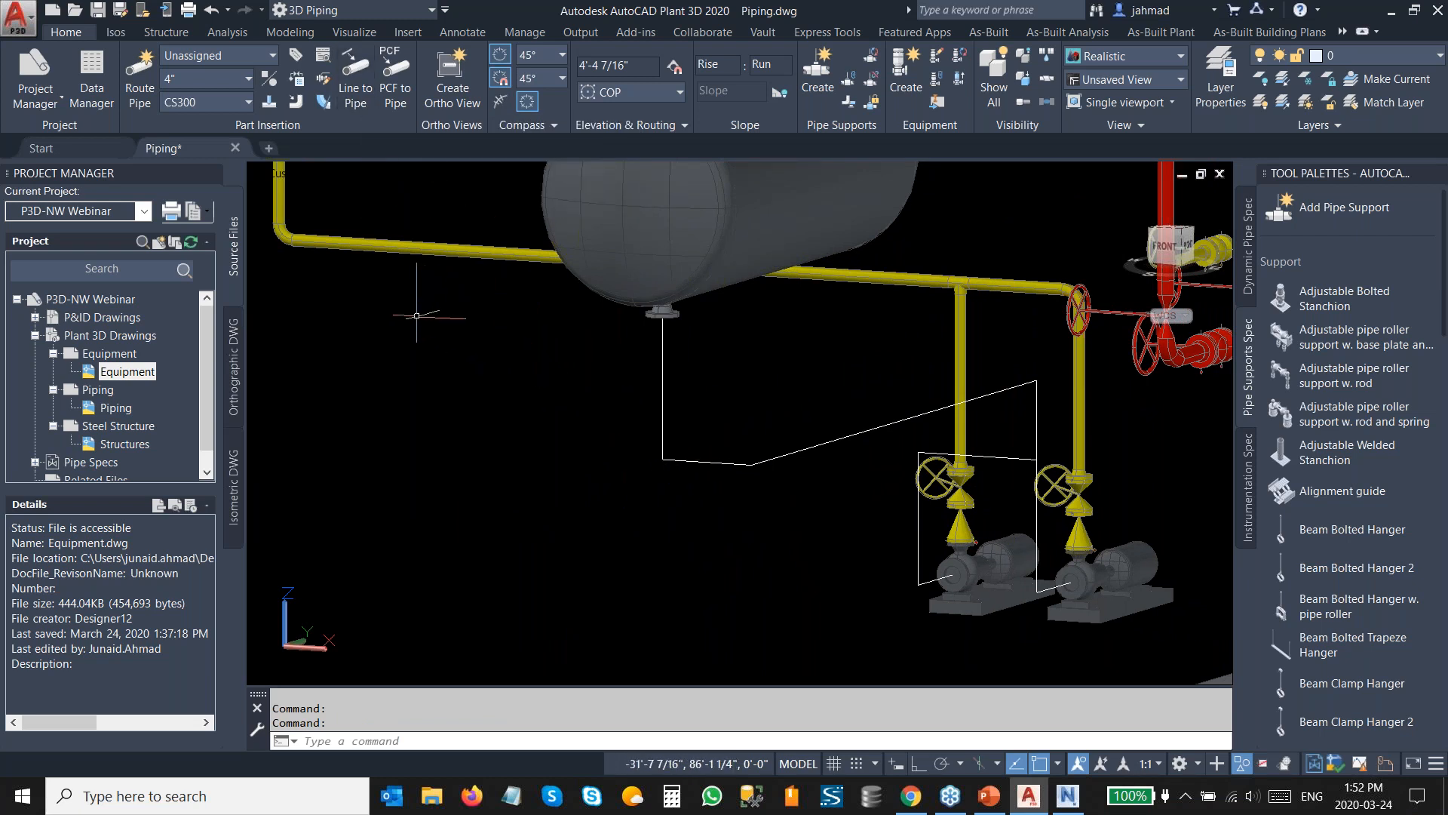
{"action": "left_click", "coordinate": [202, 82]}
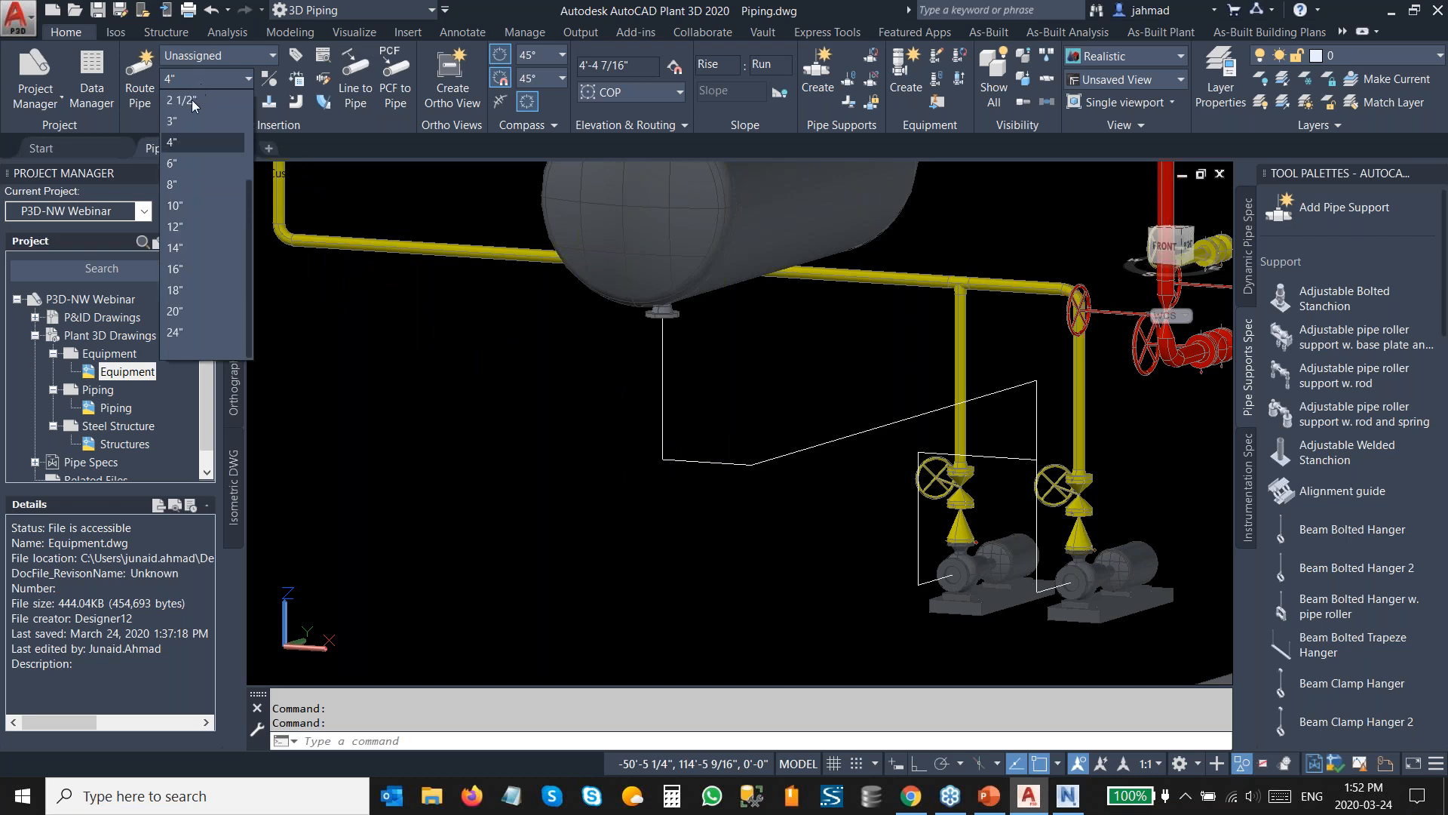
{"action": "left_click", "coordinate": [188, 174]}
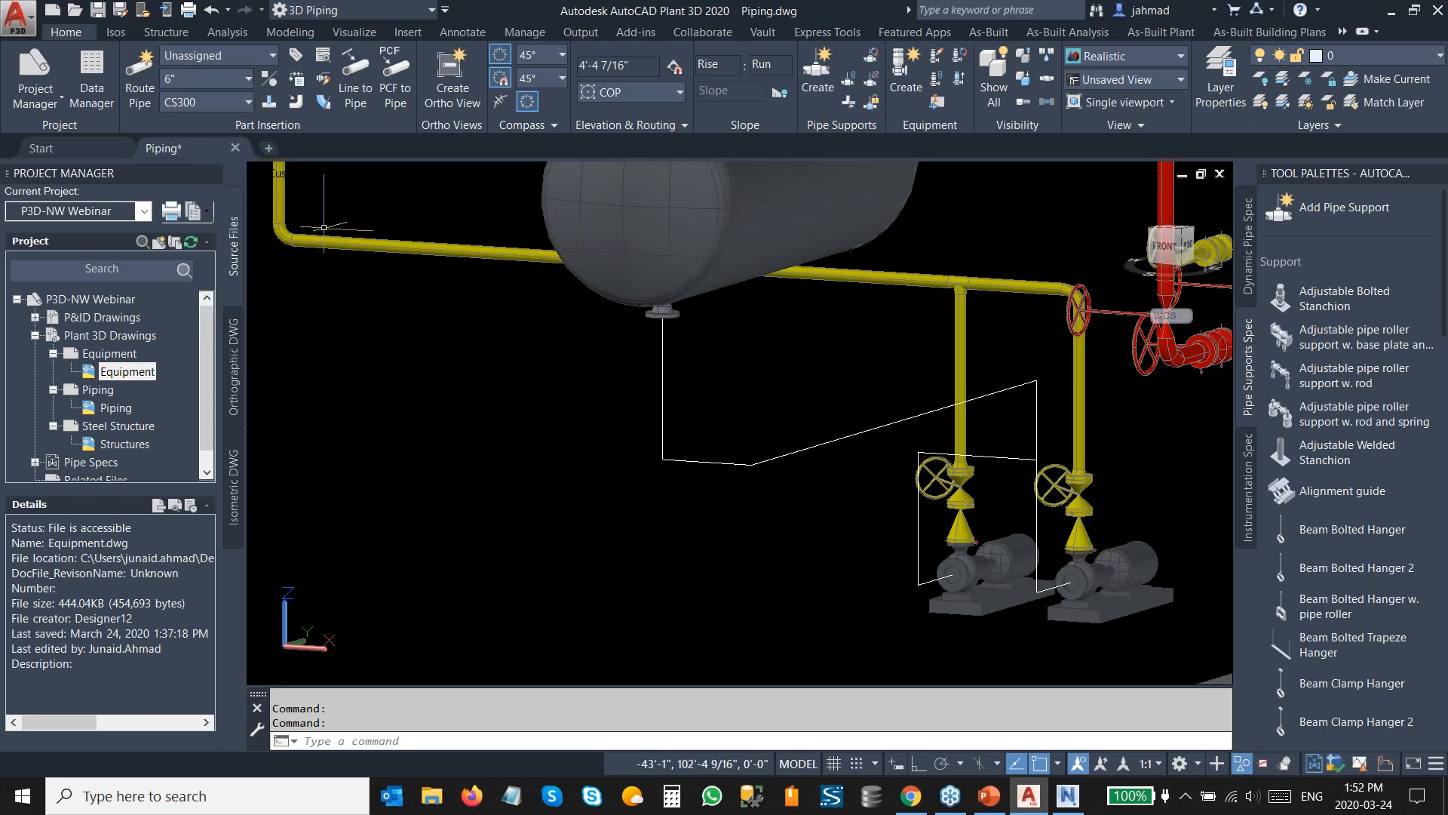
{"action": "left_click", "coordinate": [353, 114]}
{"action": "left_click", "coordinate": [811, 530]}
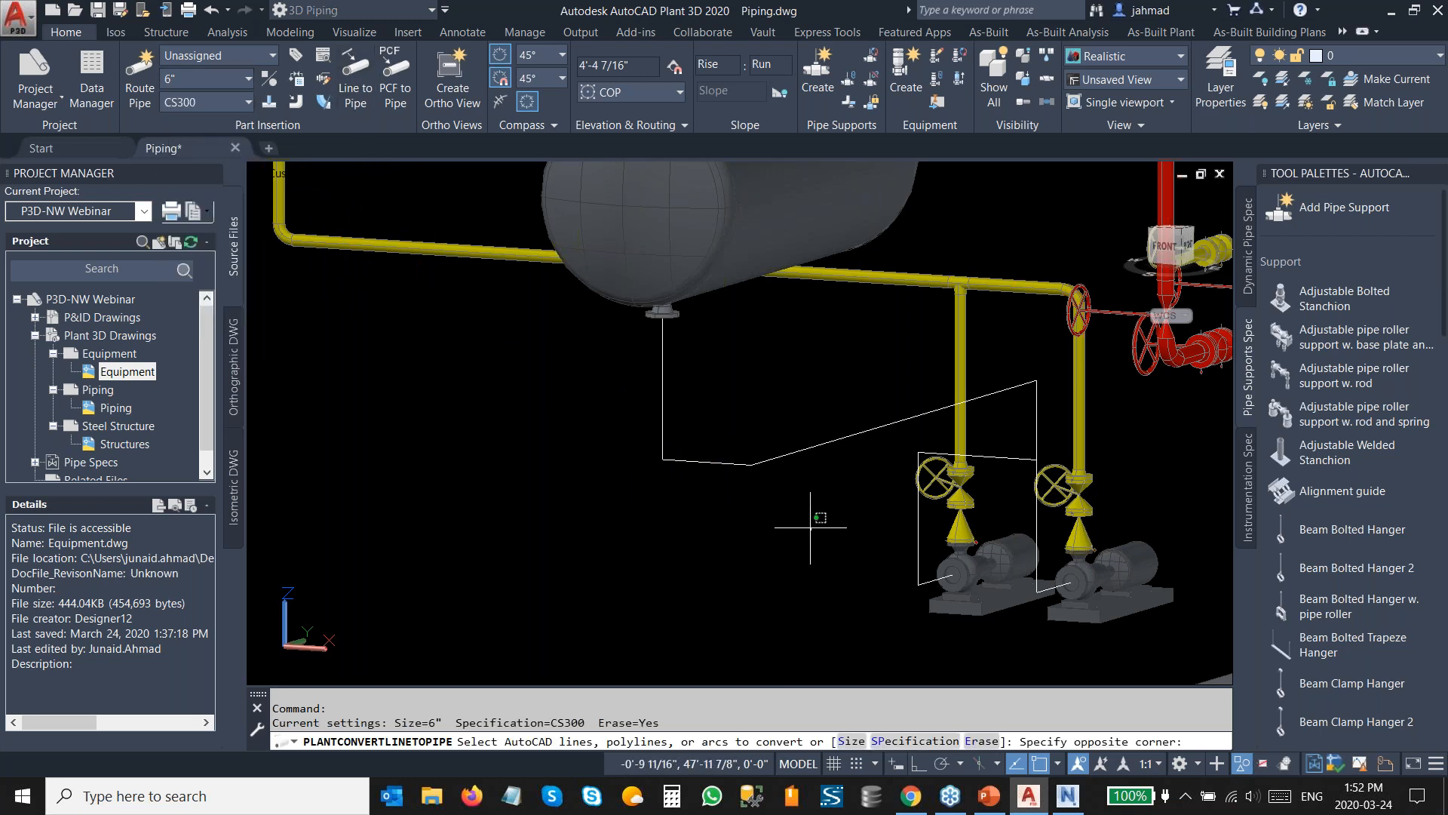
{"action": "left_click", "coordinate": [615, 381]}
{"action": "scroll", "coordinate": [935, 497], "scroll_direction": "up", "scroll_amount": 2}
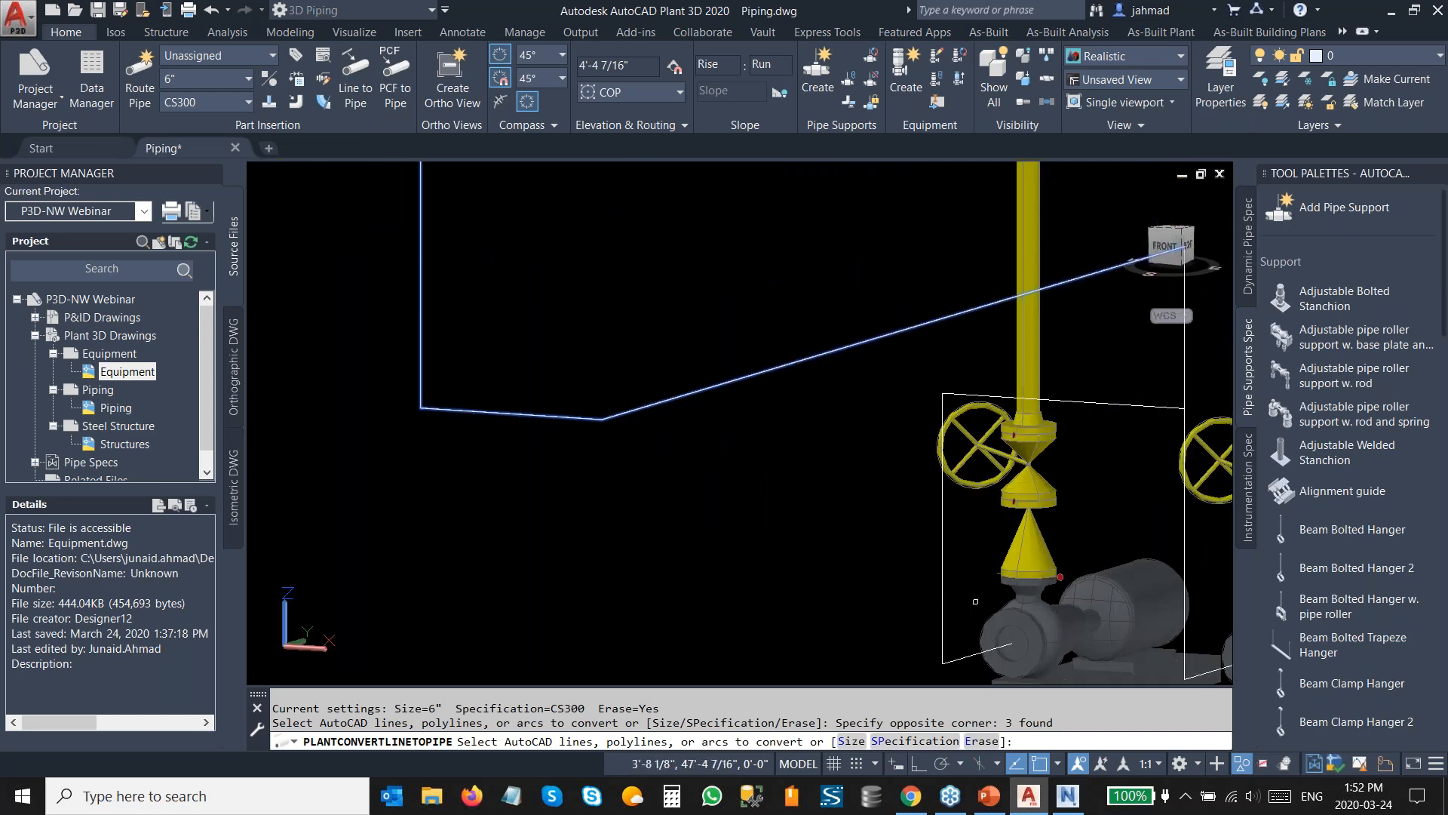
{"action": "middle_click_drag", "start_coordinate": [949, 664], "coordinate": [911, 541]}
{"action": "left_click", "coordinate": [919, 552]}
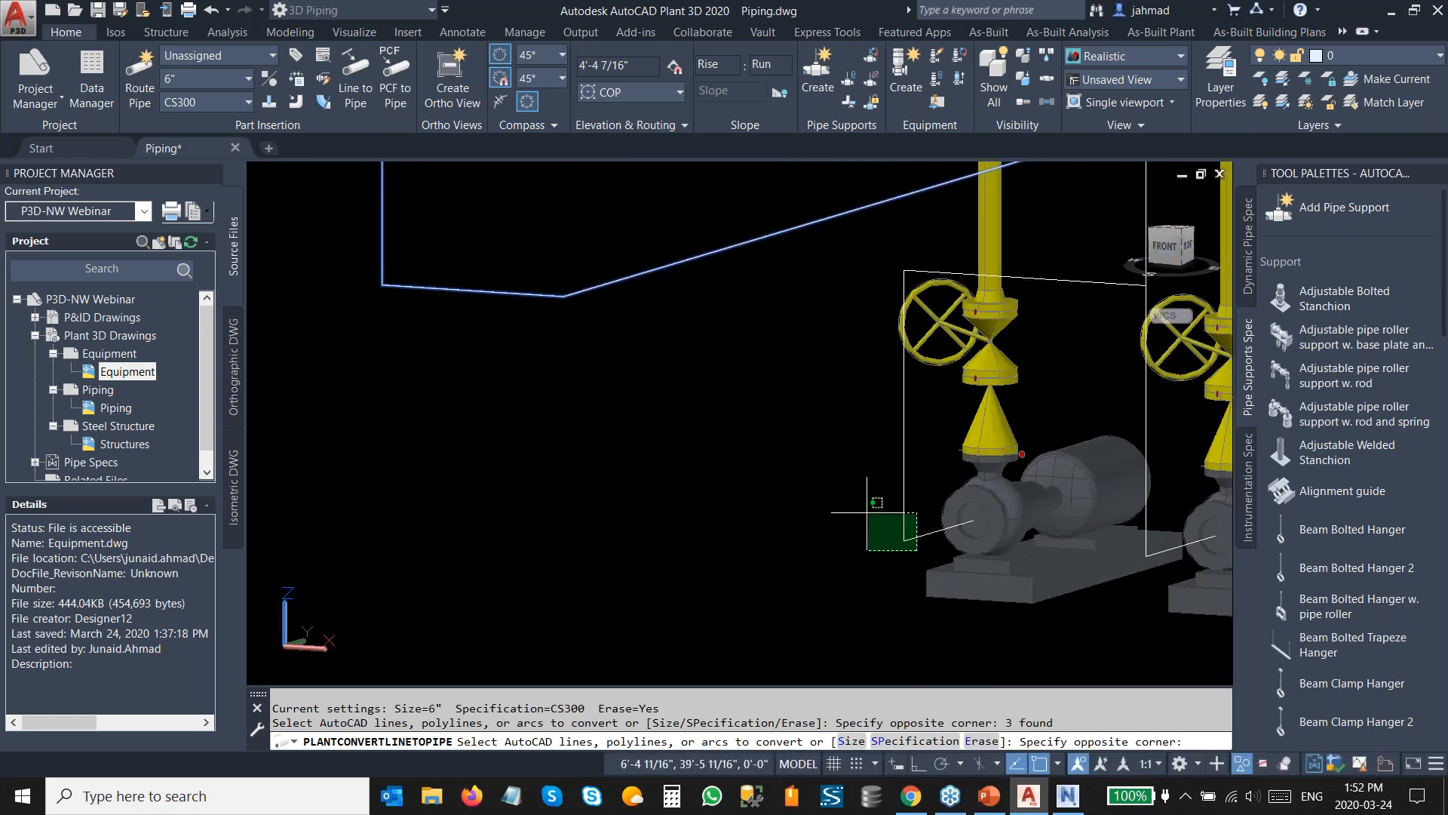
{"action": "left_click", "coordinate": [885, 474]}
{"action": "middle_click_drag", "start_coordinate": [1130, 281], "coordinate": [920, 291]}
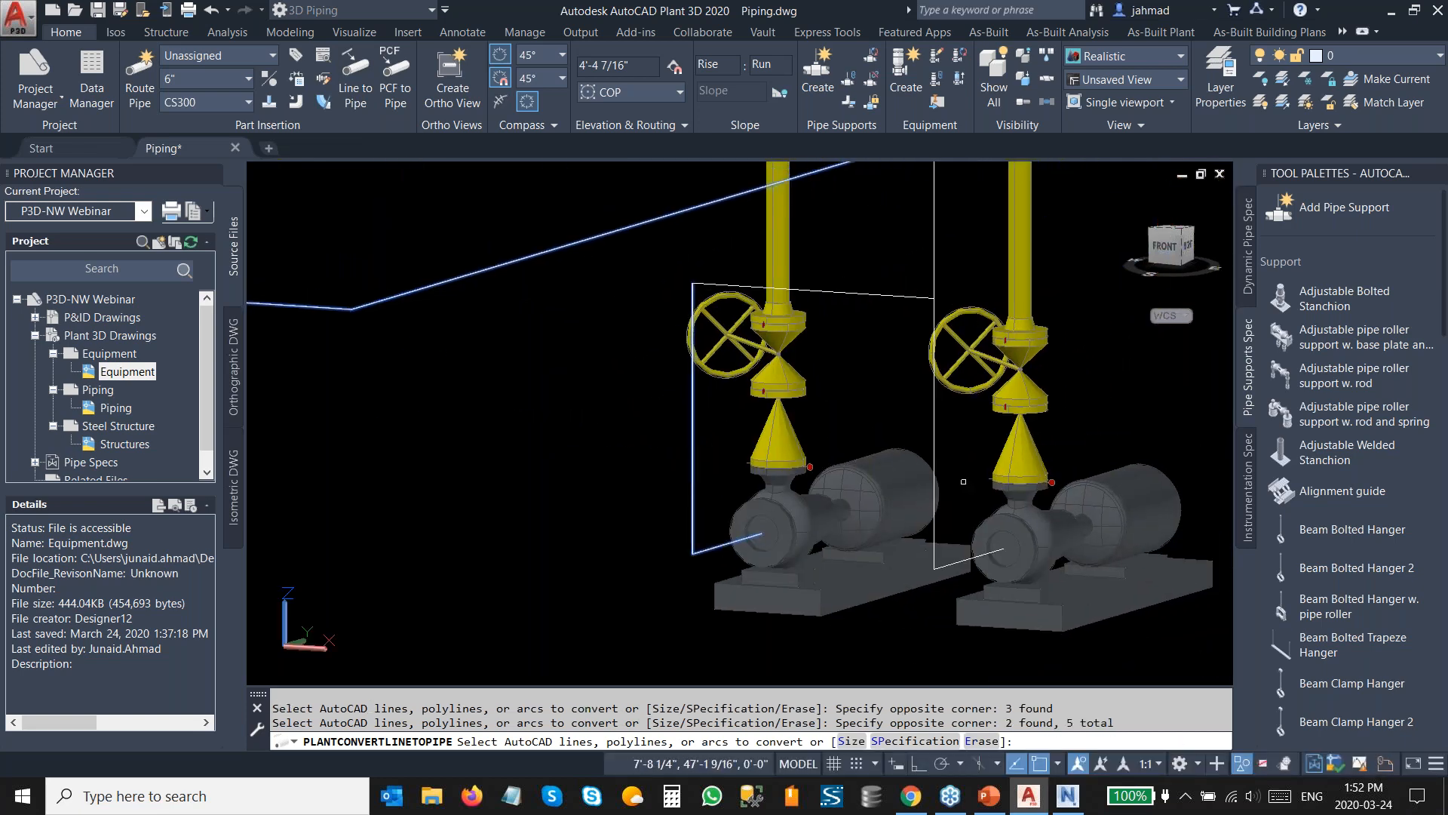
{"action": "left_click", "coordinate": [965, 482]}
{"action": "left_click", "coordinate": [905, 382]}
{"action": "left_click", "coordinate": [957, 415]}
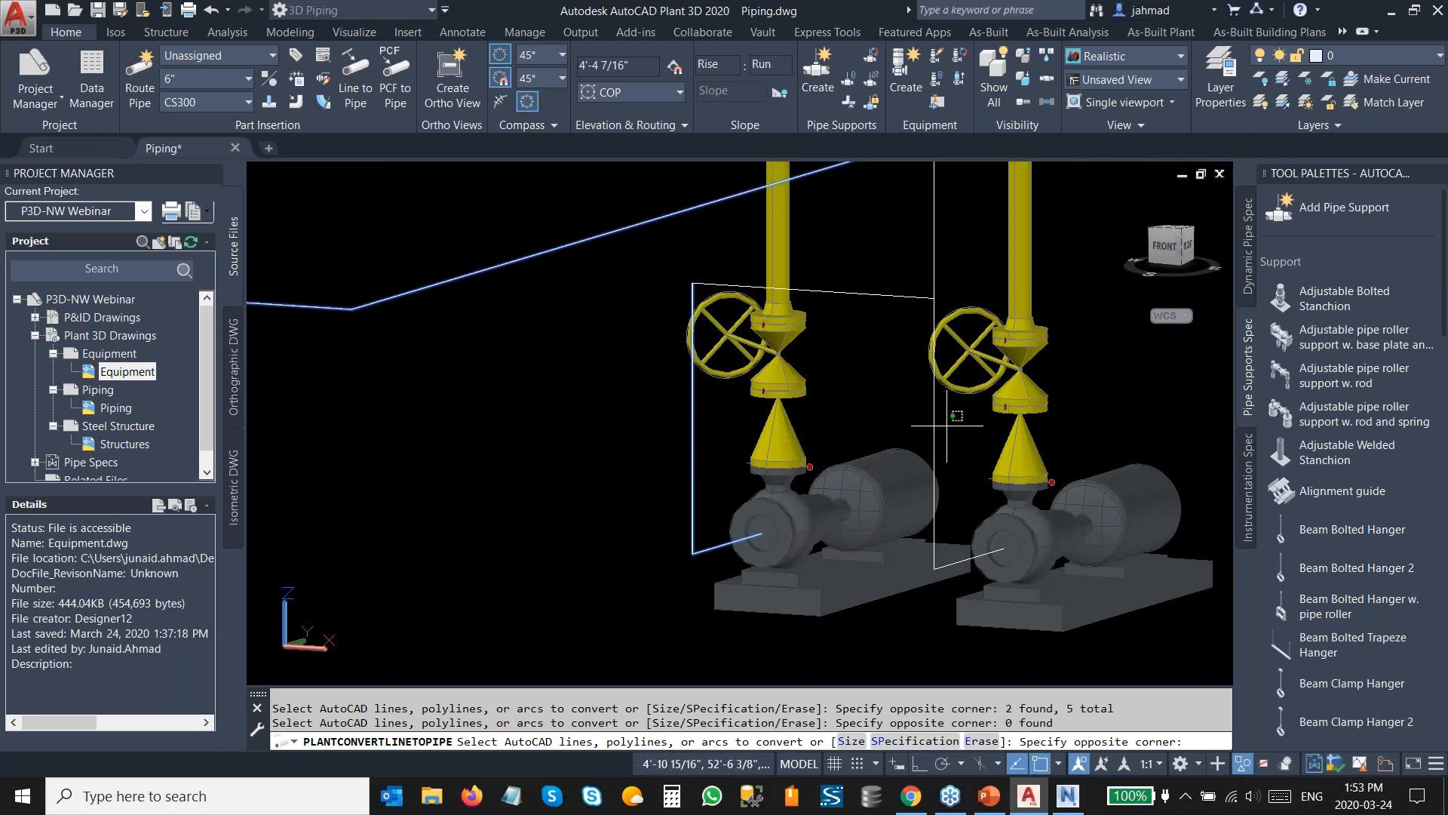
{"action": "left_click", "coordinate": [947, 426]}
{"action": "left_click", "coordinate": [937, 441]}
{"action": "left_click", "coordinate": [915, 309]}
{"action": "left_click", "coordinate": [875, 273]}
{"action": "scroll", "coordinate": [998, 583], "scroll_direction": "up", "scroll_amount": 2}
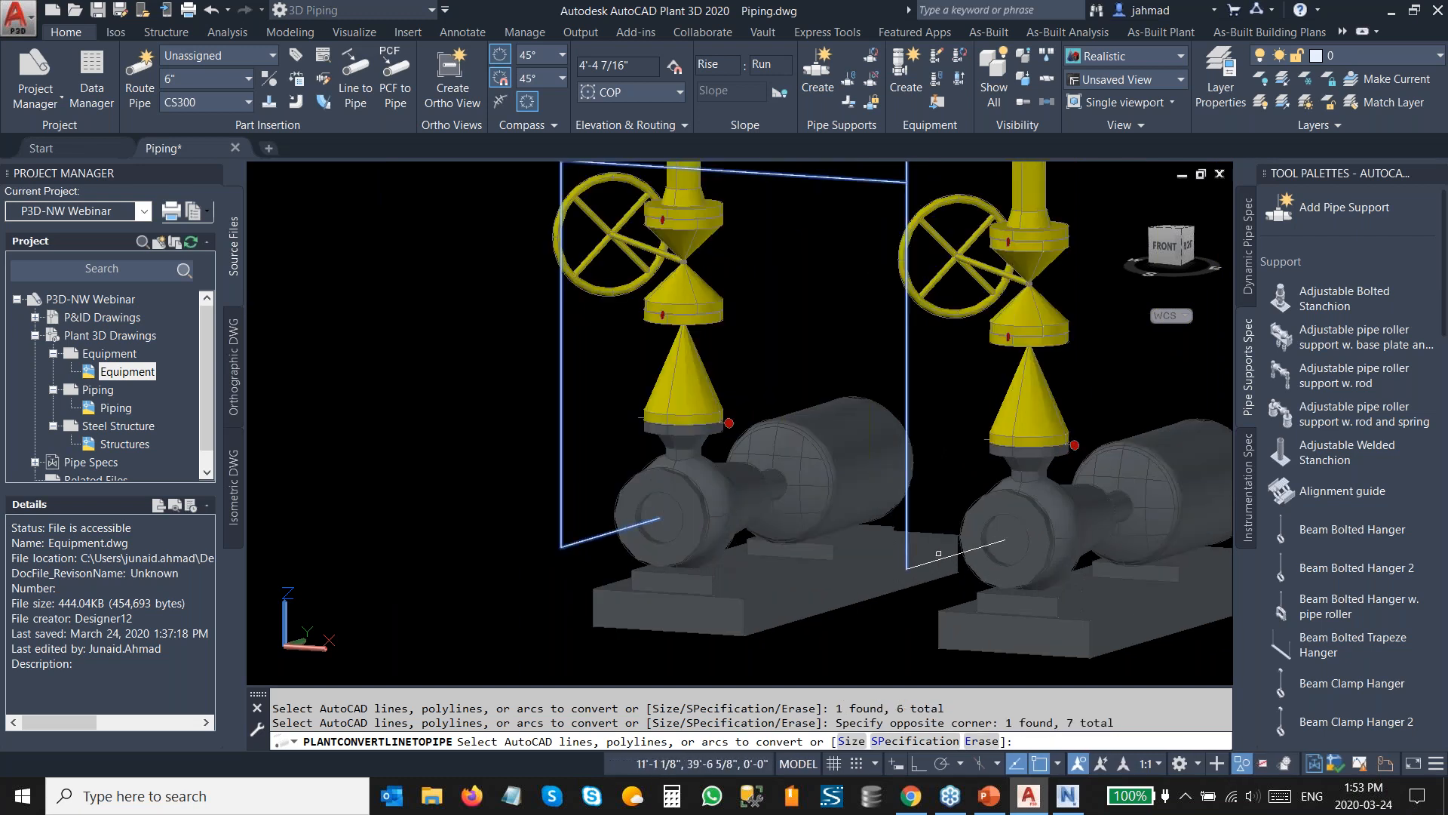
{"action": "left_click", "coordinate": [946, 556]}
{"action": "scroll", "coordinate": [949, 521], "scroll_direction": "down", "scroll_amount": 4}
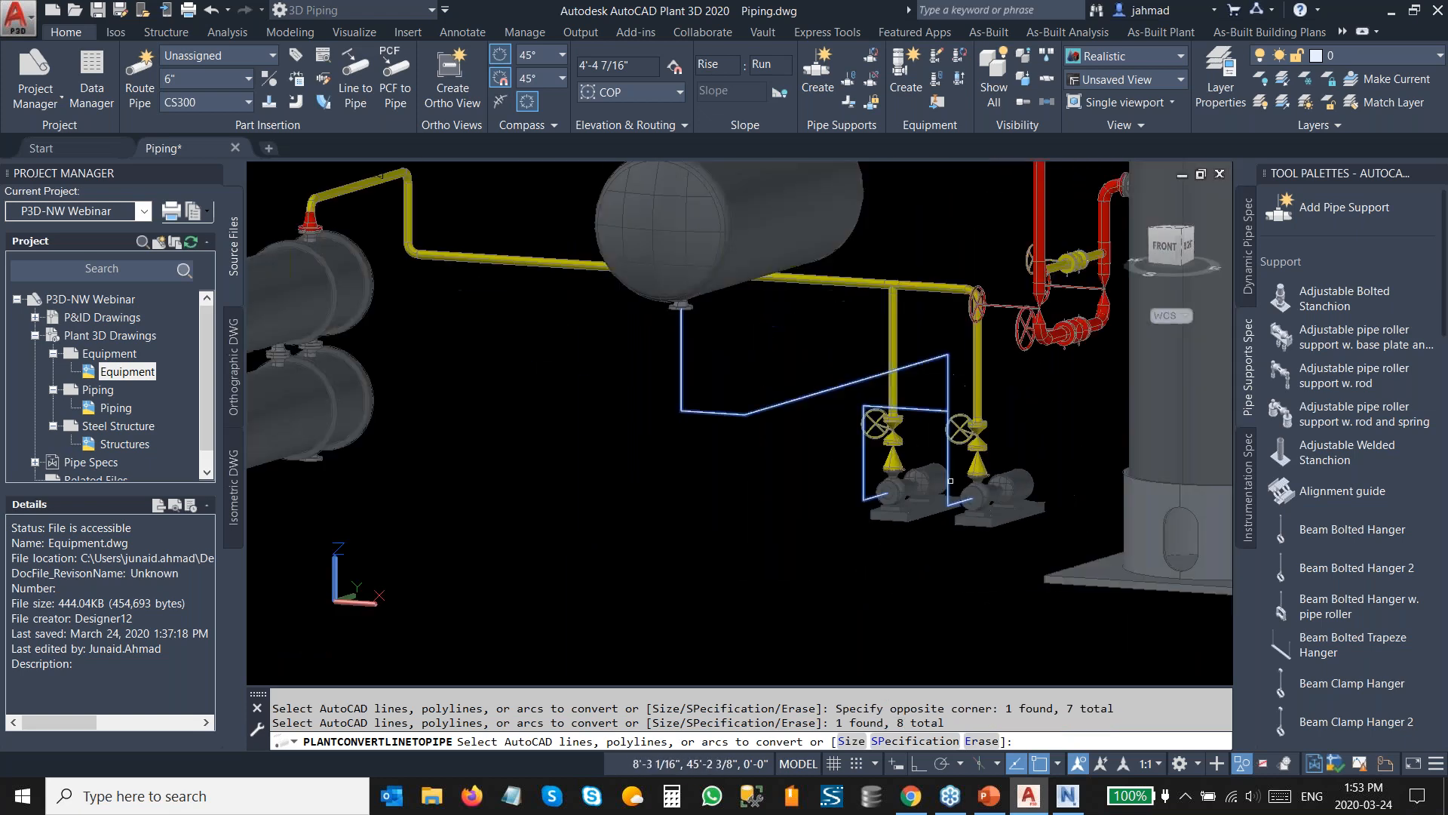
{"action": "key", "text": "Return"}
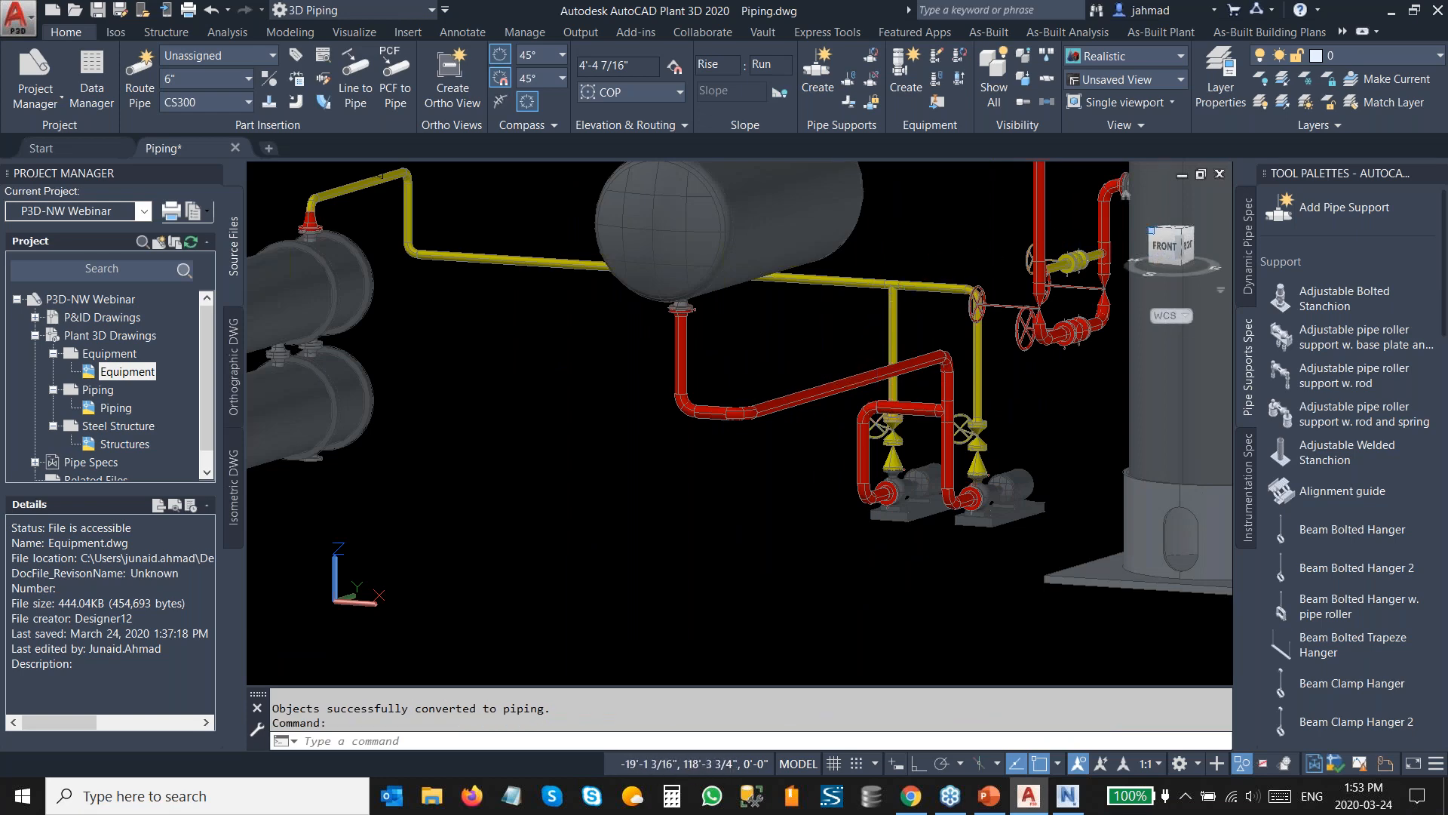
End object isolation to show the steel structure again, and inspect the pipe support on the beam.
{"action": "left_click_drag", "start_coordinate": [1169, 248], "coordinate": [1143, 301]}
{"action": "left_click", "coordinate": [1159, 255]}
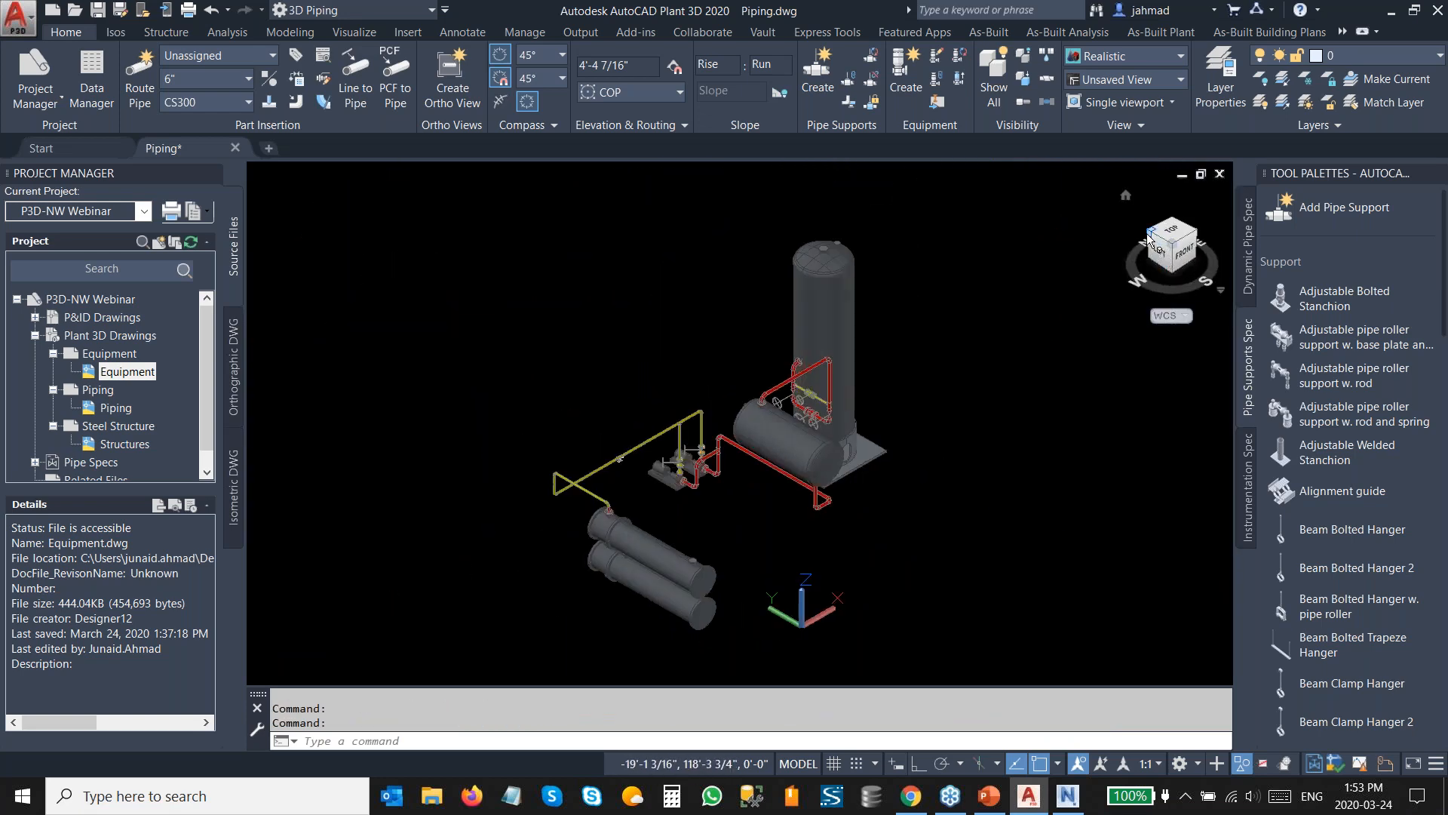
{"action": "left_click", "coordinate": [1148, 237]}
{"action": "scroll", "coordinate": [863, 355], "scroll_direction": "up", "scroll_amount": 5}
{"action": "left_click", "coordinate": [863, 355]}
{"action": "right_click", "coordinate": [873, 355]}
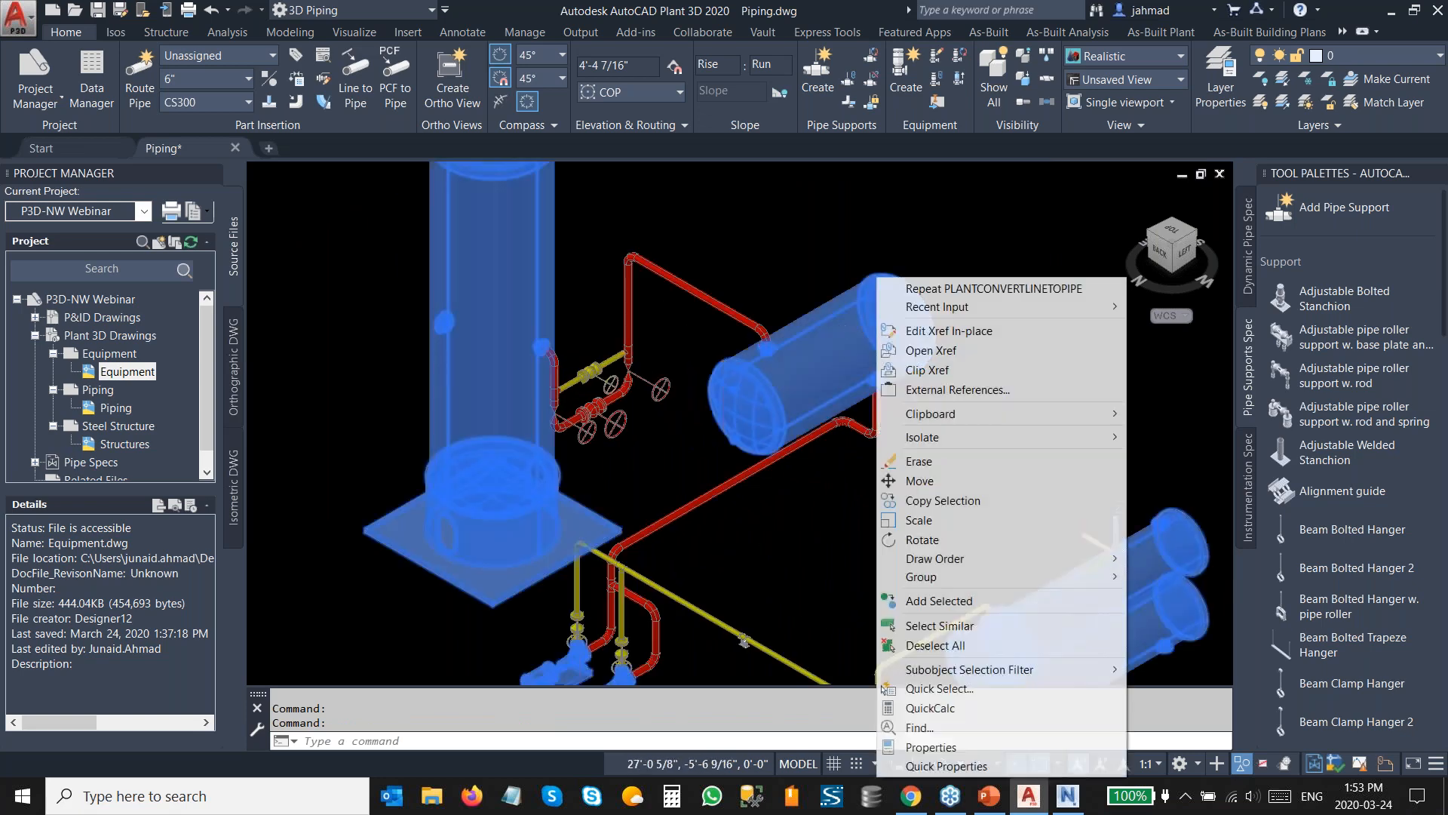
{"action": "mouse_move", "coordinate": [1066, 436]}
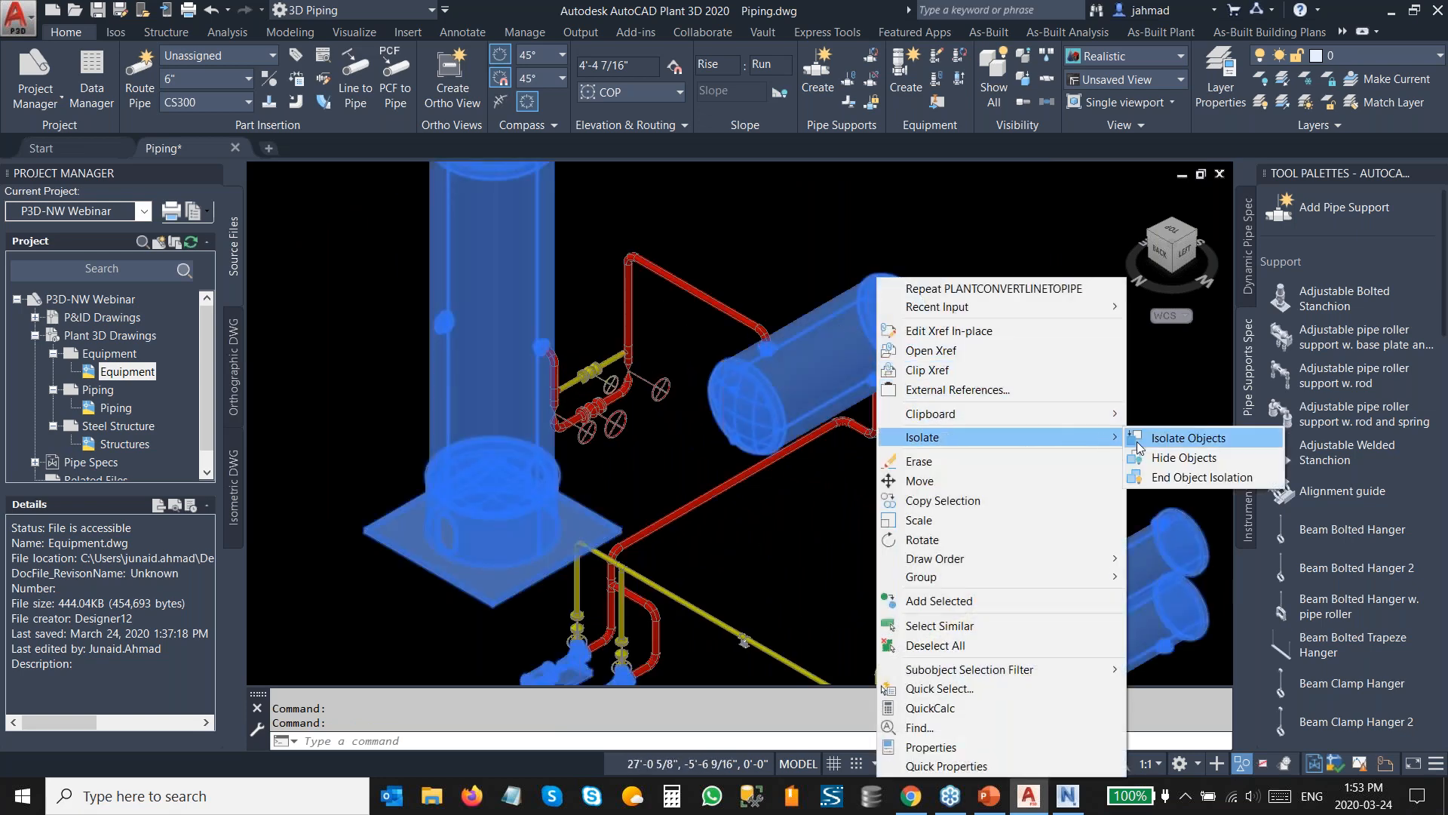
{"action": "left_click", "coordinate": [1154, 476]}
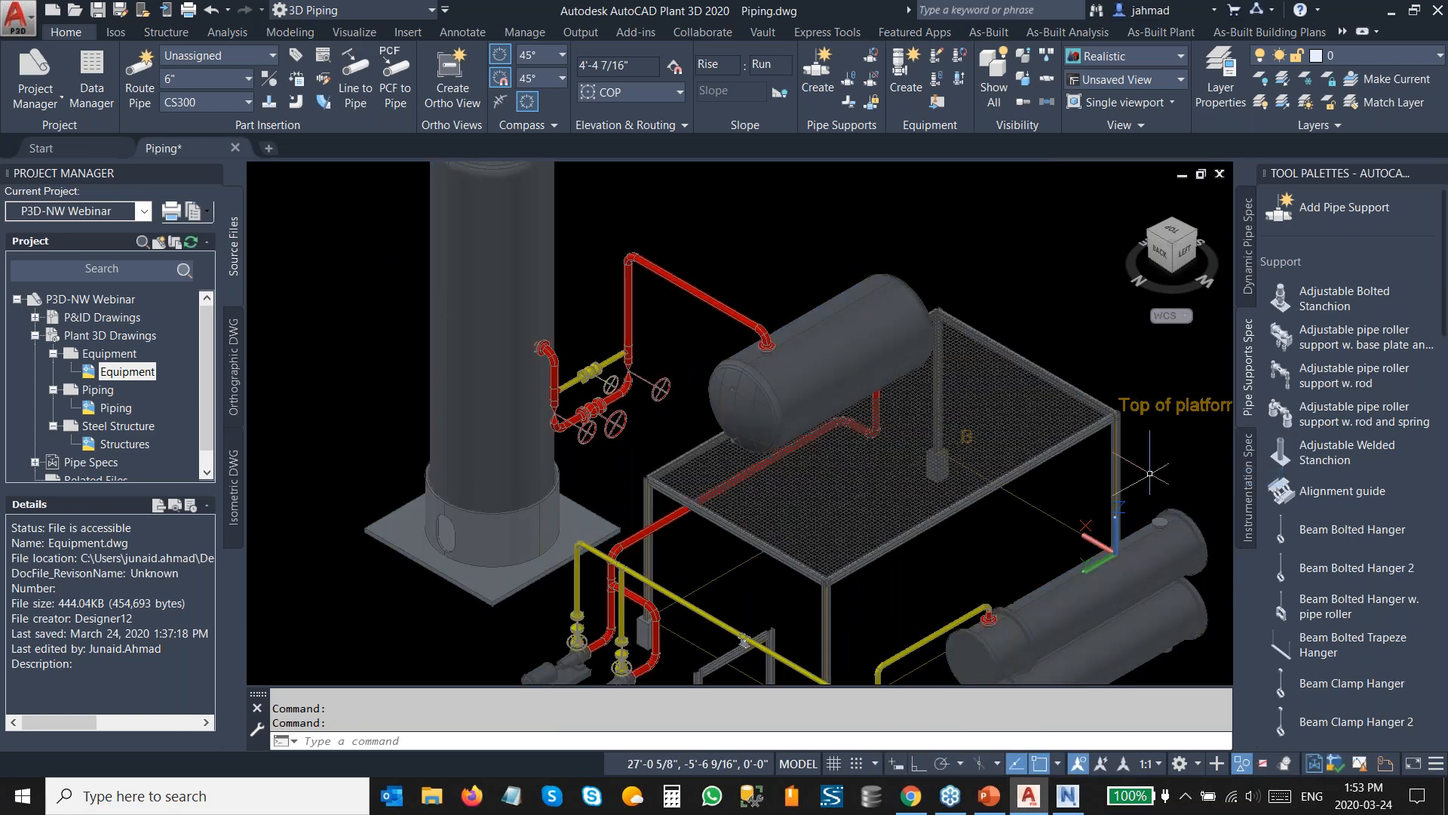
{"action": "middle_click_drag", "start_coordinate": [836, 537], "coordinate": [880, 410]}
{"action": "scroll", "coordinate": [783, 493], "scroll_direction": "up", "scroll_amount": 2}
{"action": "scroll", "coordinate": [799, 507], "scroll_direction": "up", "scroll_amount": 2}
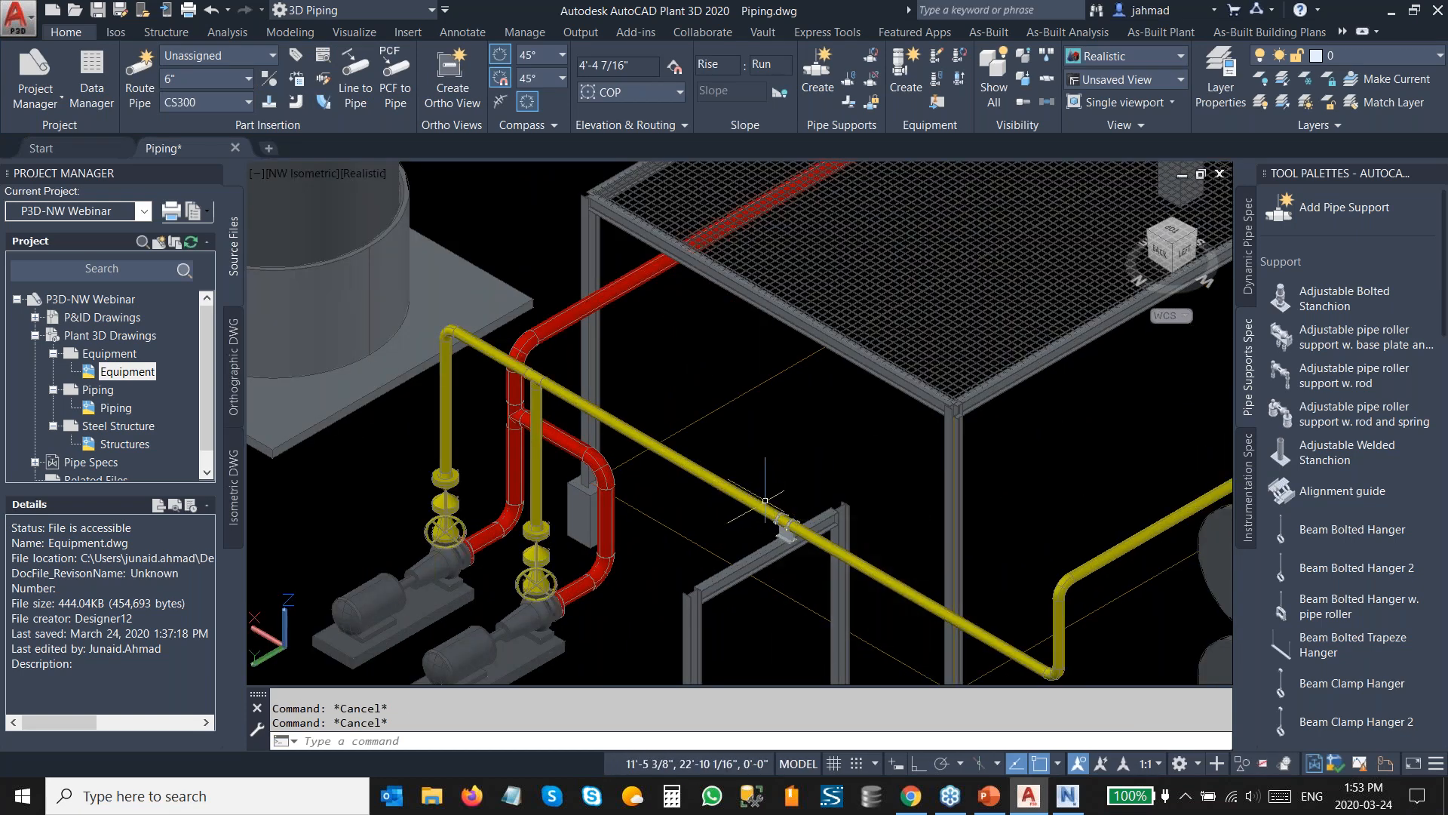
{"action": "scroll", "coordinate": [760, 502], "scroll_direction": "up", "scroll_amount": 2}
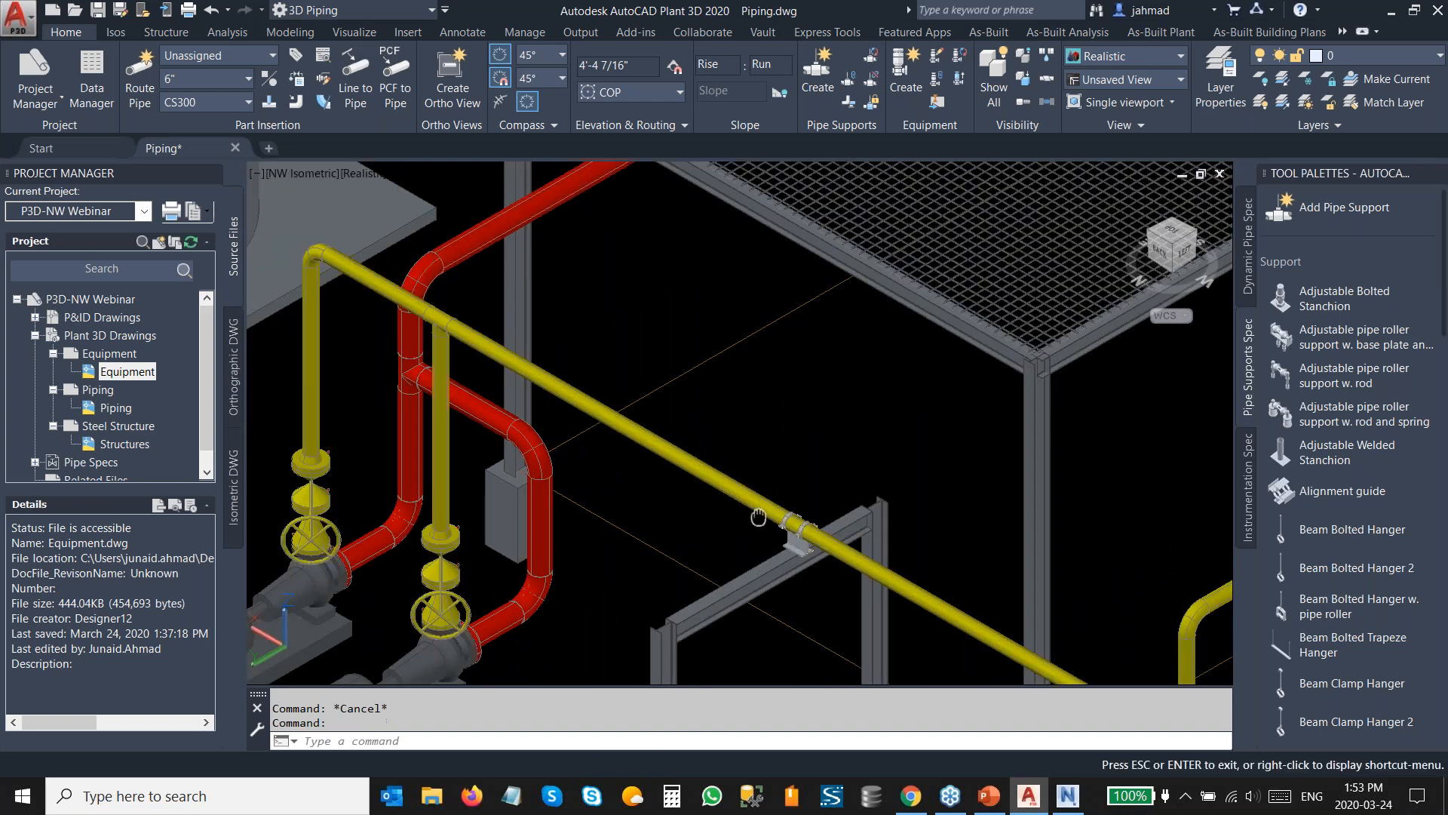
Select every part on the new pipe run's connected line number and assign them a new line number tag 1000.
{"action": "middle_click_drag", "start_coordinate": [759, 503], "coordinate": [808, 438]}
{"action": "scroll", "coordinate": [824, 455], "scroll_direction": "down", "scroll_amount": 2}
{"action": "left_click", "coordinate": [829, 458]}
{"action": "right_click", "coordinate": [847, 450]}
{"action": "mouse_move", "coordinate": [978, 326]}
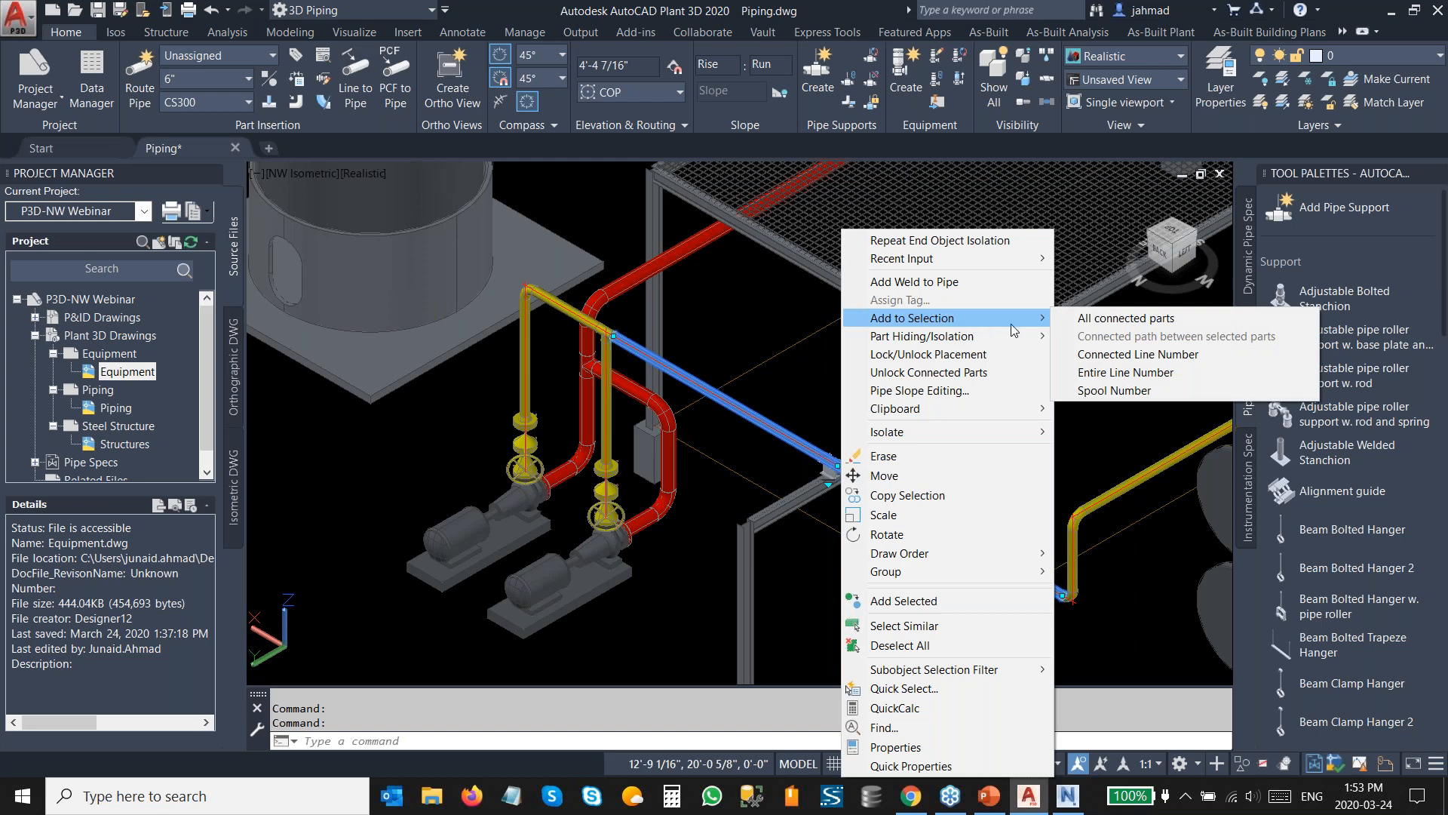
{"action": "left_click", "coordinate": [1089, 354]}
{"action": "right_click", "coordinate": [757, 255]}
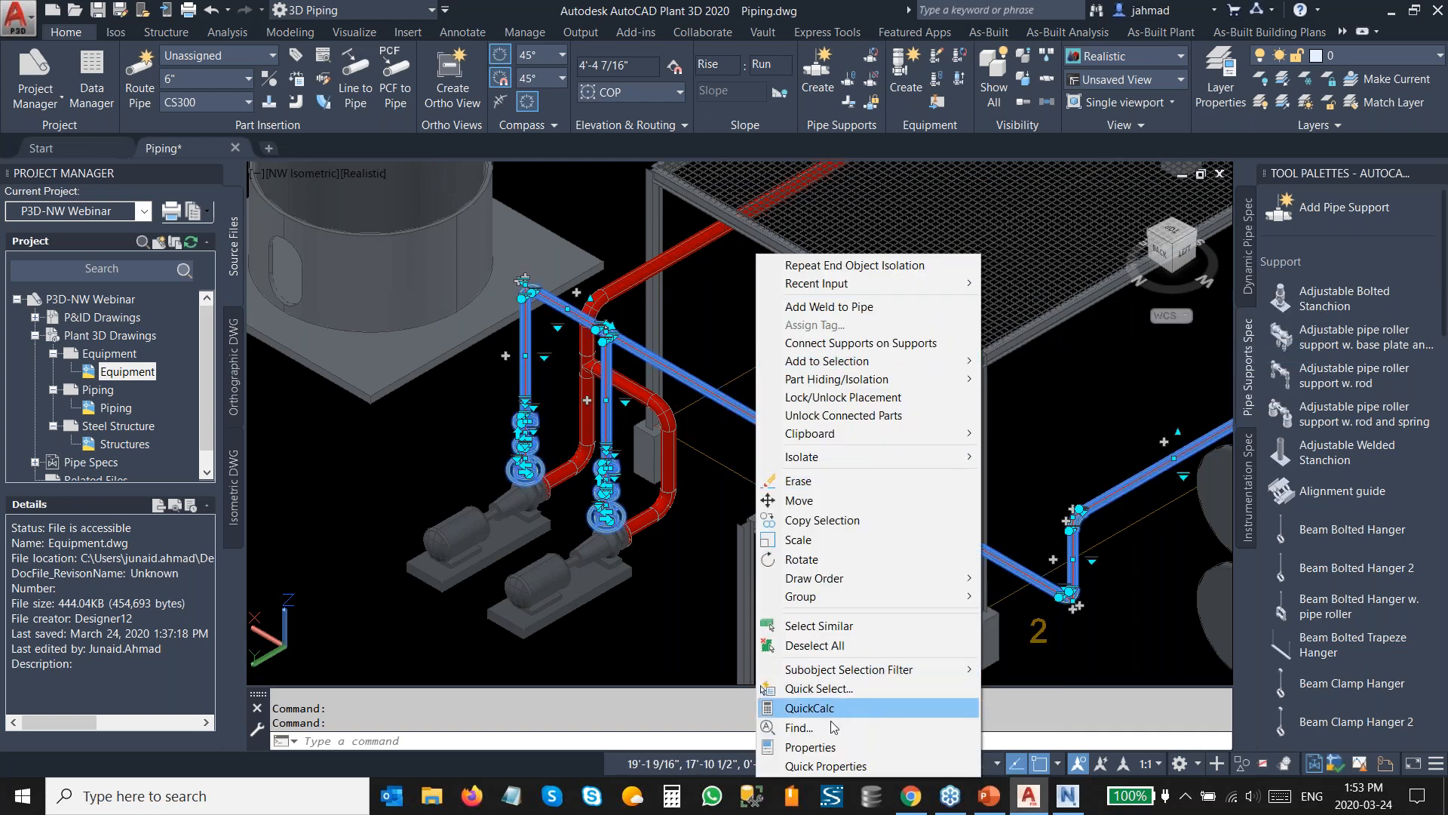
{"action": "left_click", "coordinate": [826, 747]}
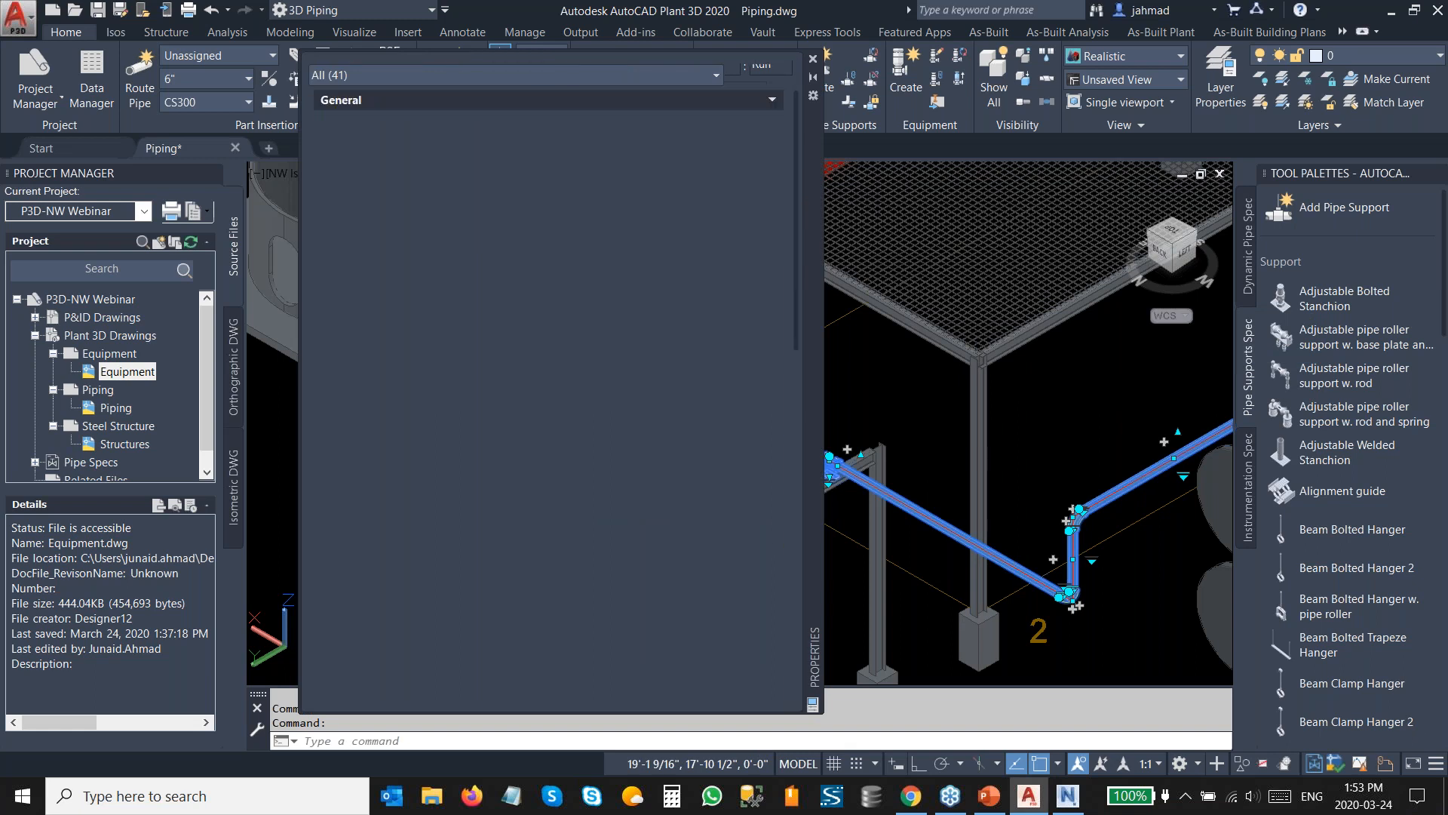
{"action": "left_click", "coordinate": [726, 443]}
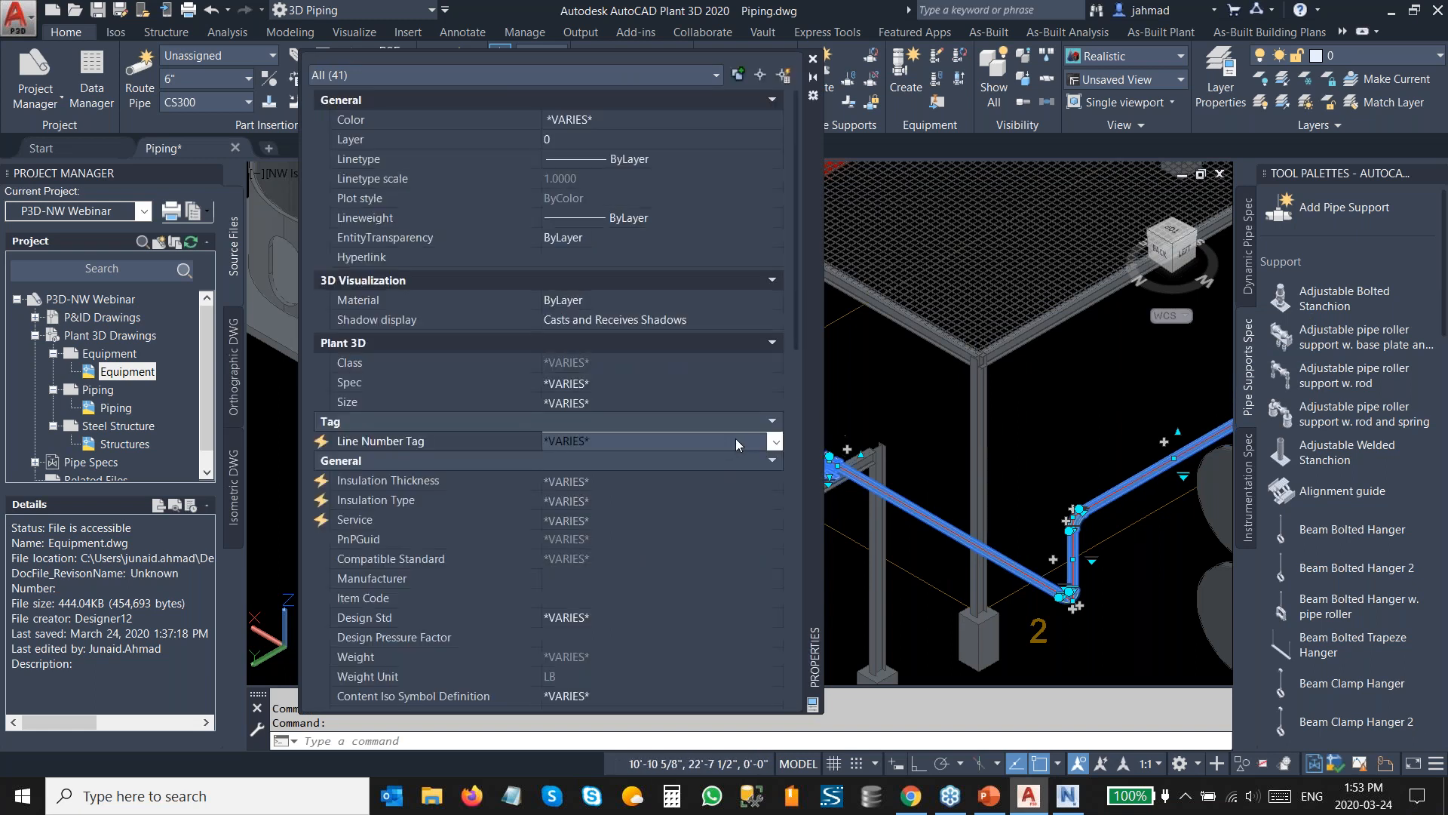
{"action": "left_click", "coordinate": [730, 441]}
{"action": "left_click", "coordinate": [698, 463]}
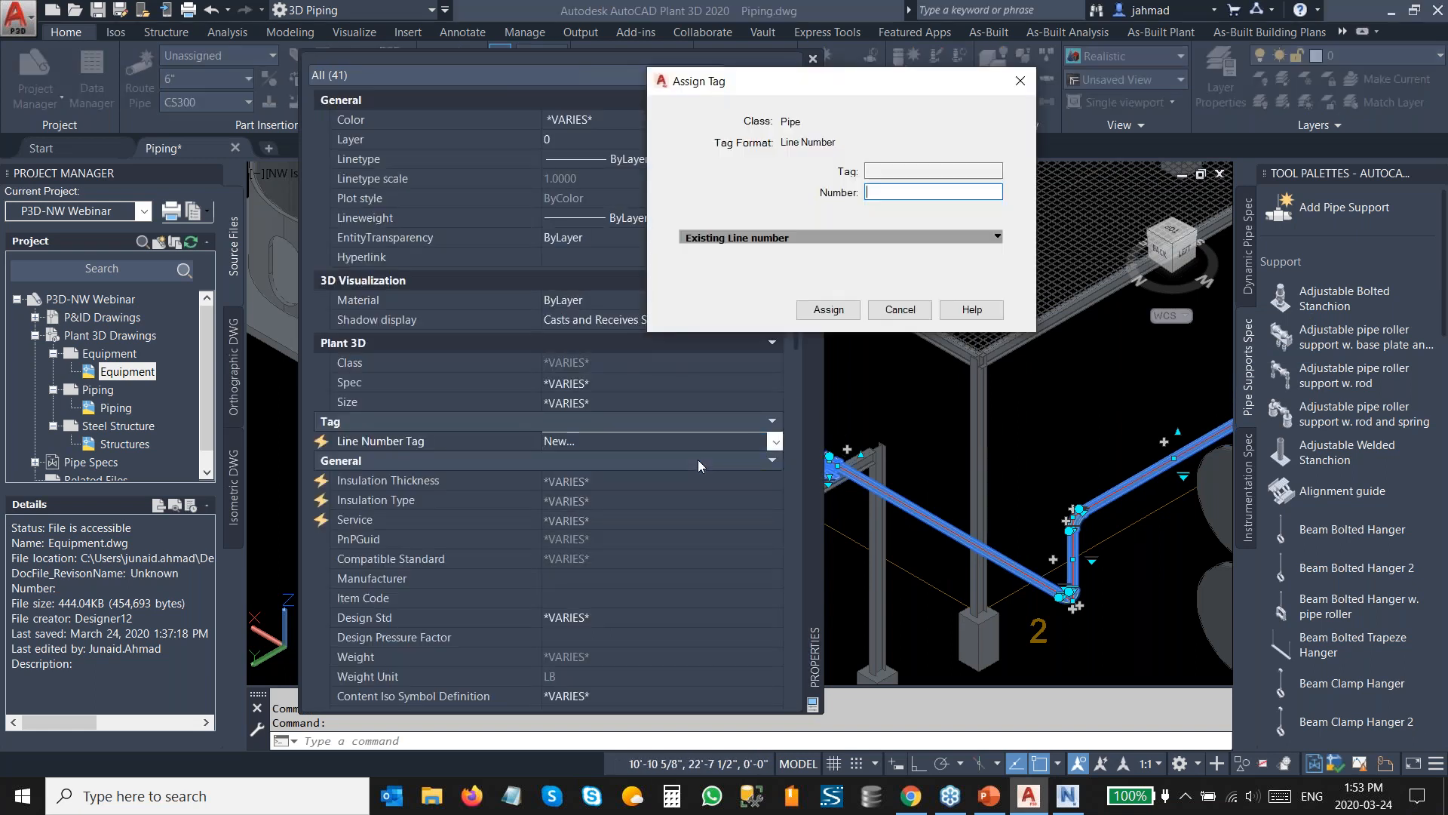
{"action": "type", "text": "1000"}
{"action": "left_click", "coordinate": [817, 311]}
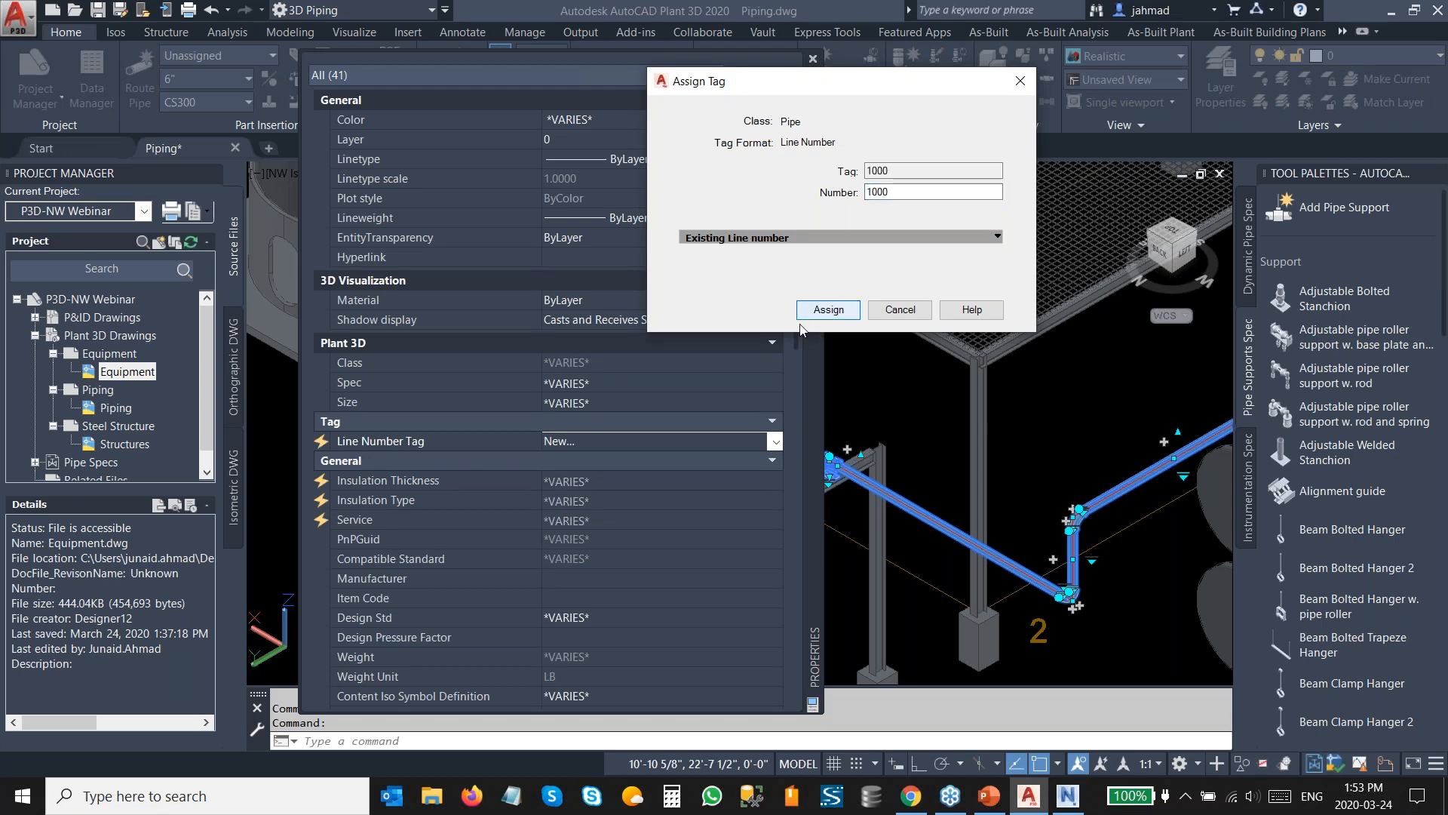
{"action": "left_click", "coordinate": [812, 58]}
{"action": "key", "text": "Escape"}
Save the piping drawing.
{"action": "mouse_move", "coordinate": [730, 401]}
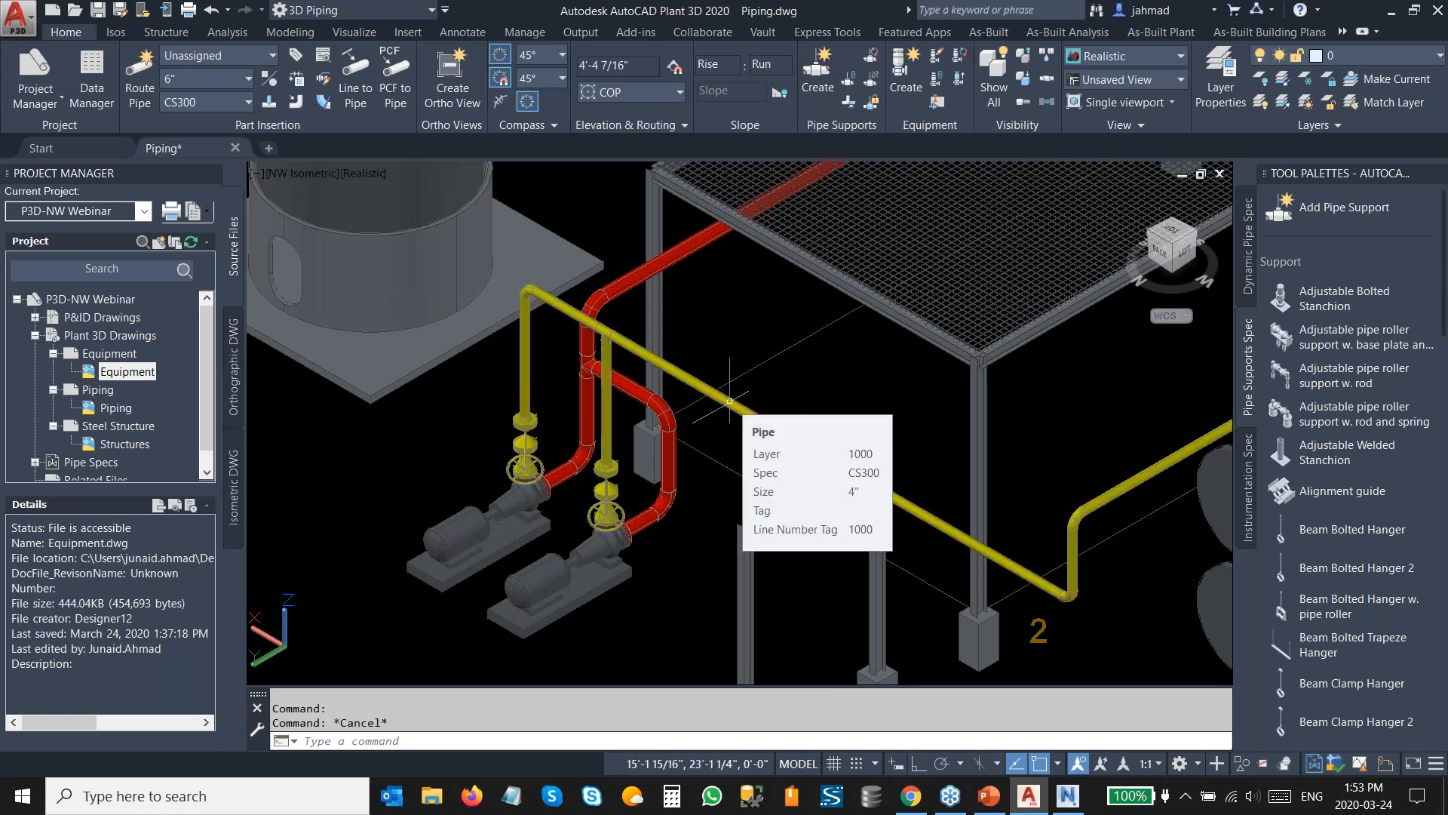
{"action": "scroll", "coordinate": [545, 323], "scroll_direction": "down", "scroll_amount": 2}
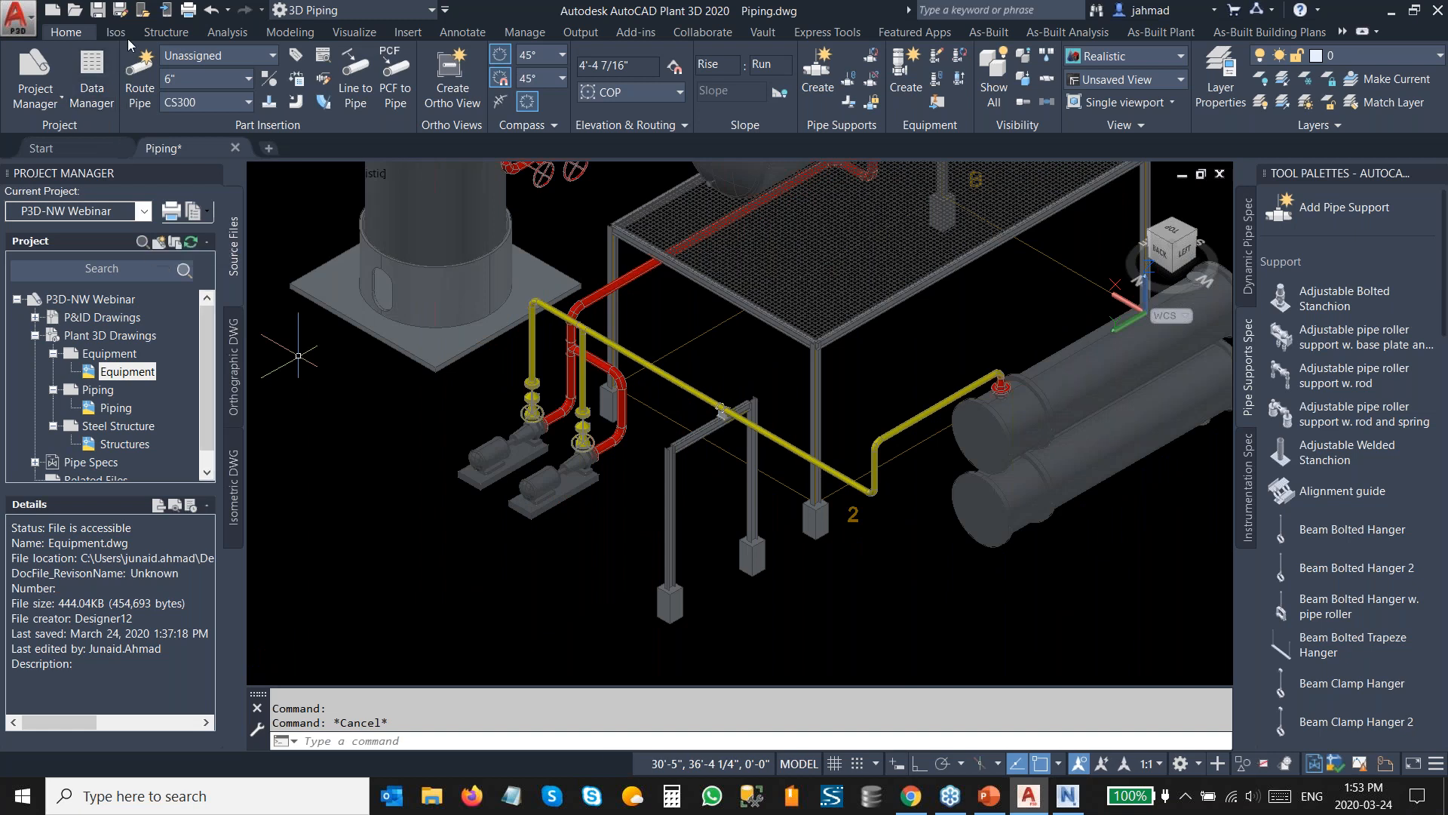
{"action": "left_click", "coordinate": [98, 11]}
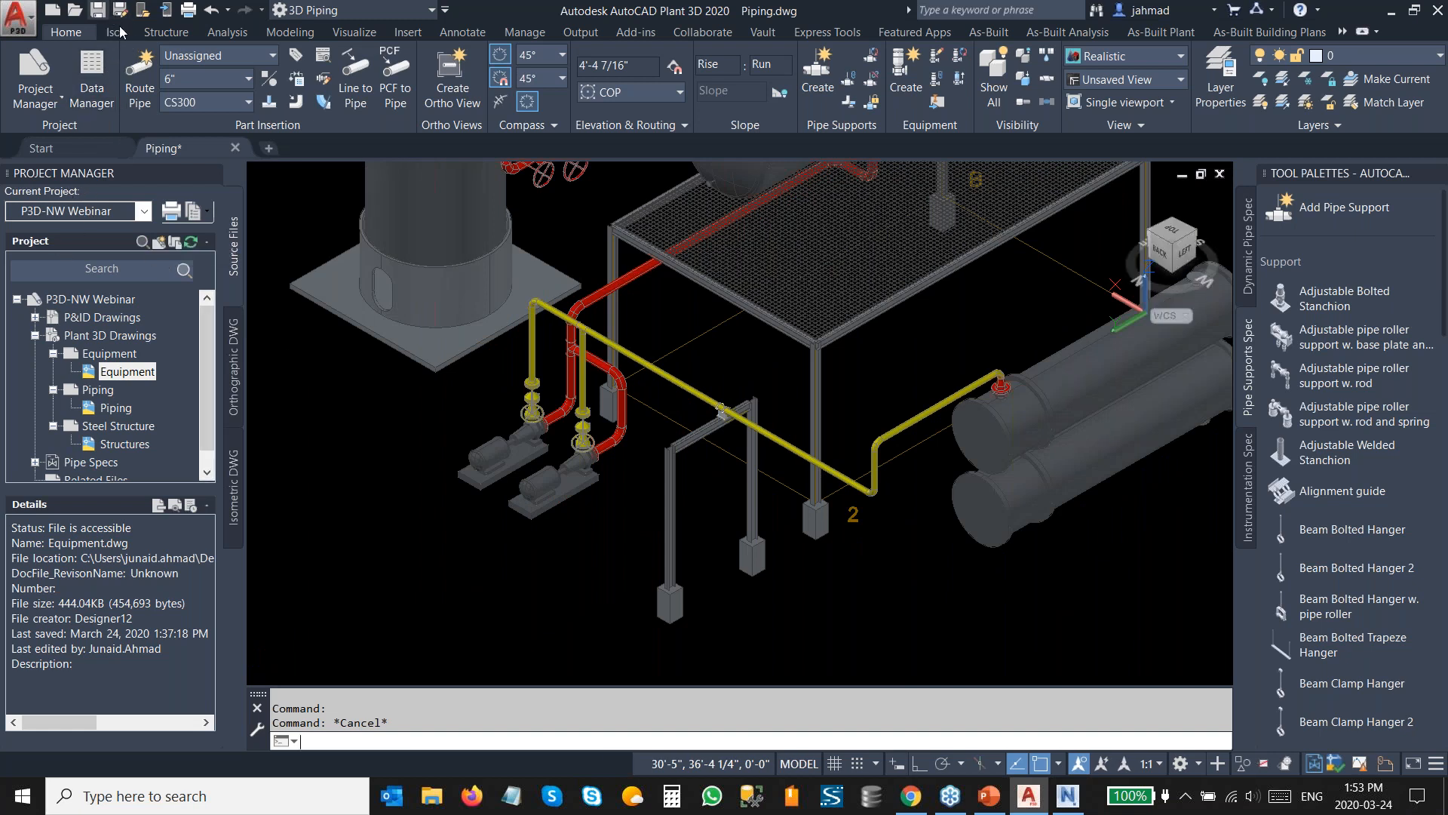
Create a production isometric for line number 1000 using the Final_ANSI-A iso style.
{"action": "left_click", "coordinate": [117, 33]}
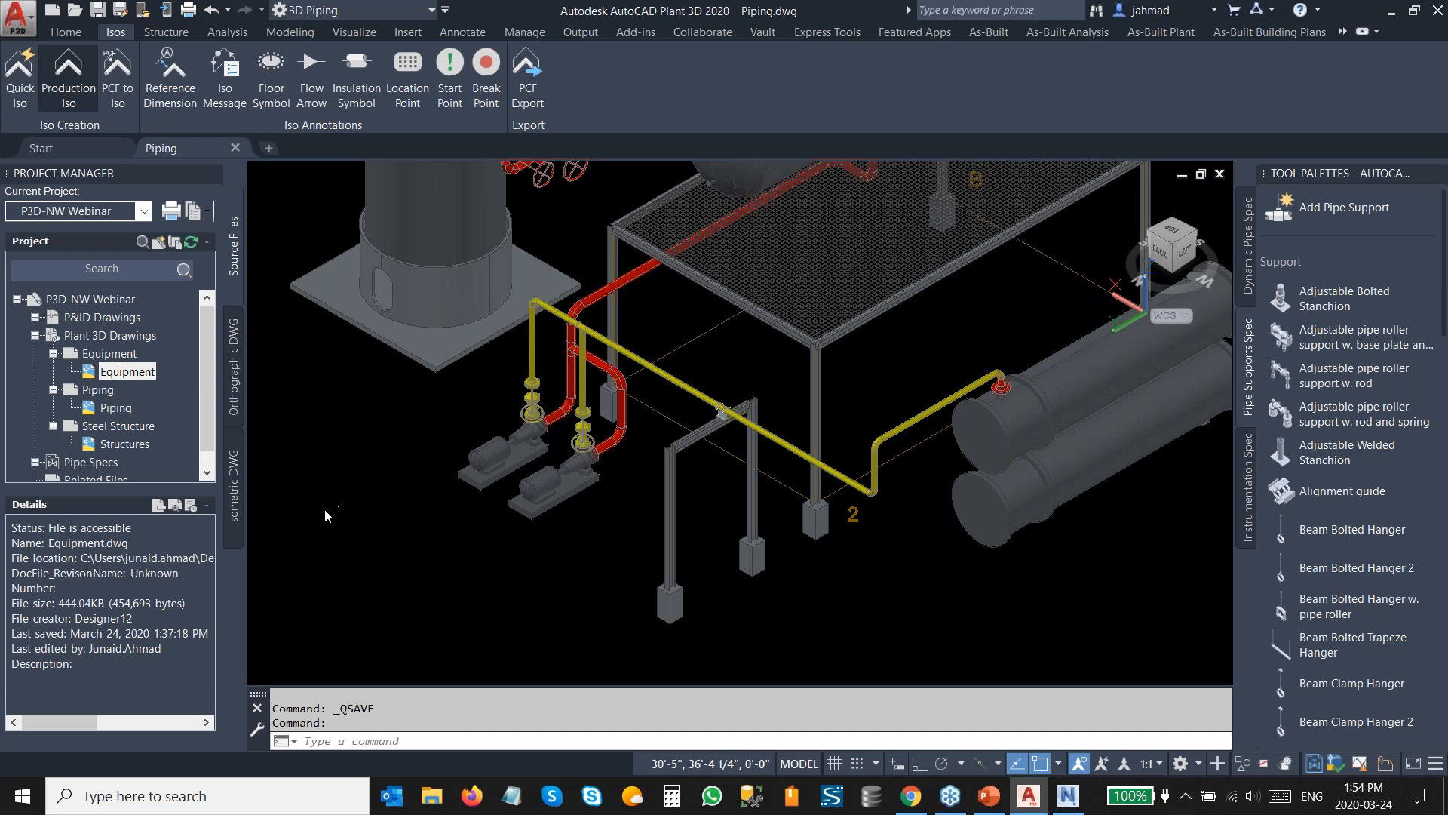
{"action": "left_click", "coordinate": [390, 297]}
{"action": "left_click", "coordinate": [391, 295]}
{"action": "left_click", "coordinate": [645, 248]}
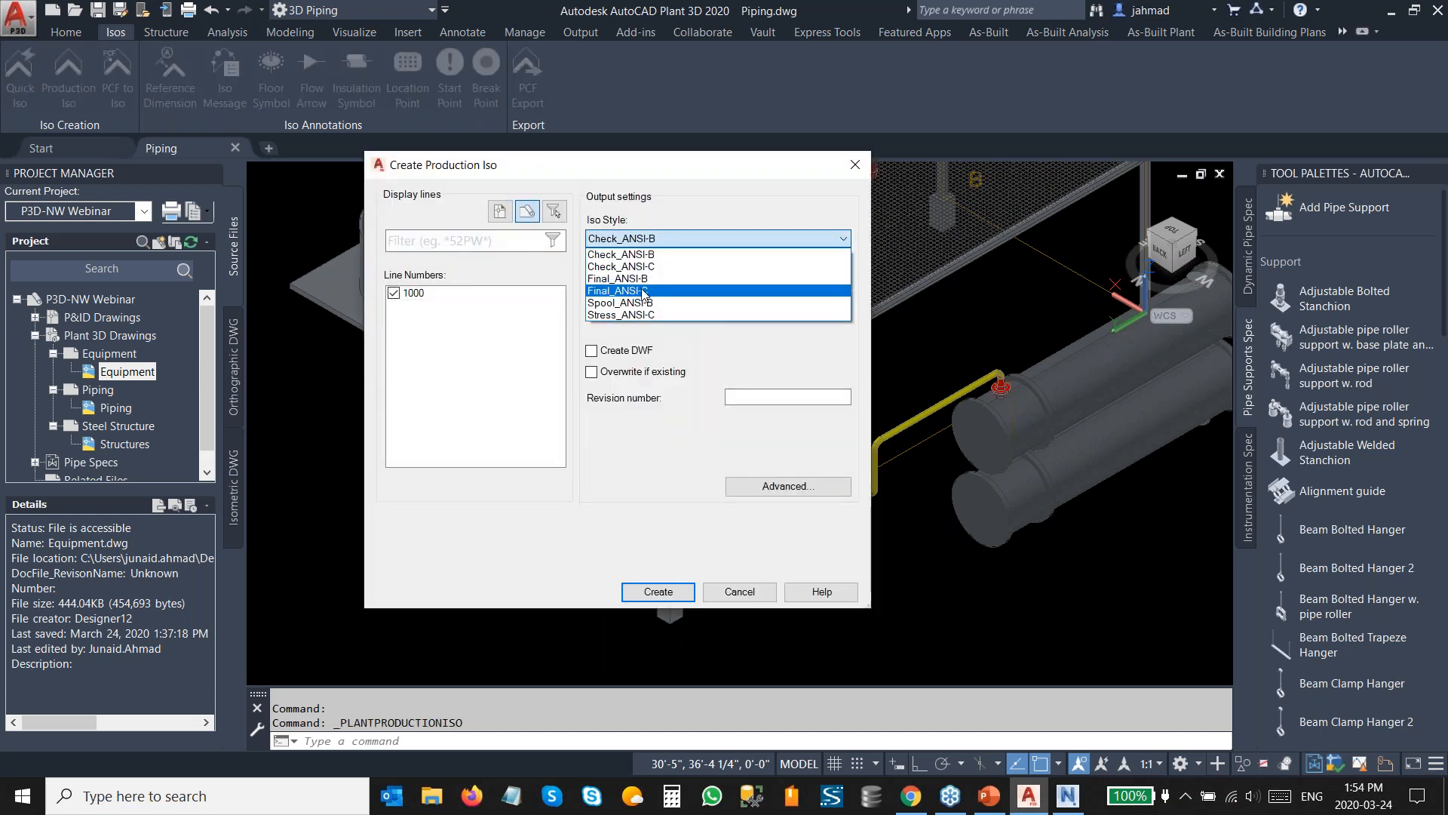
{"action": "left_click", "coordinate": [626, 290]}
{"action": "left_click", "coordinate": [638, 596]}
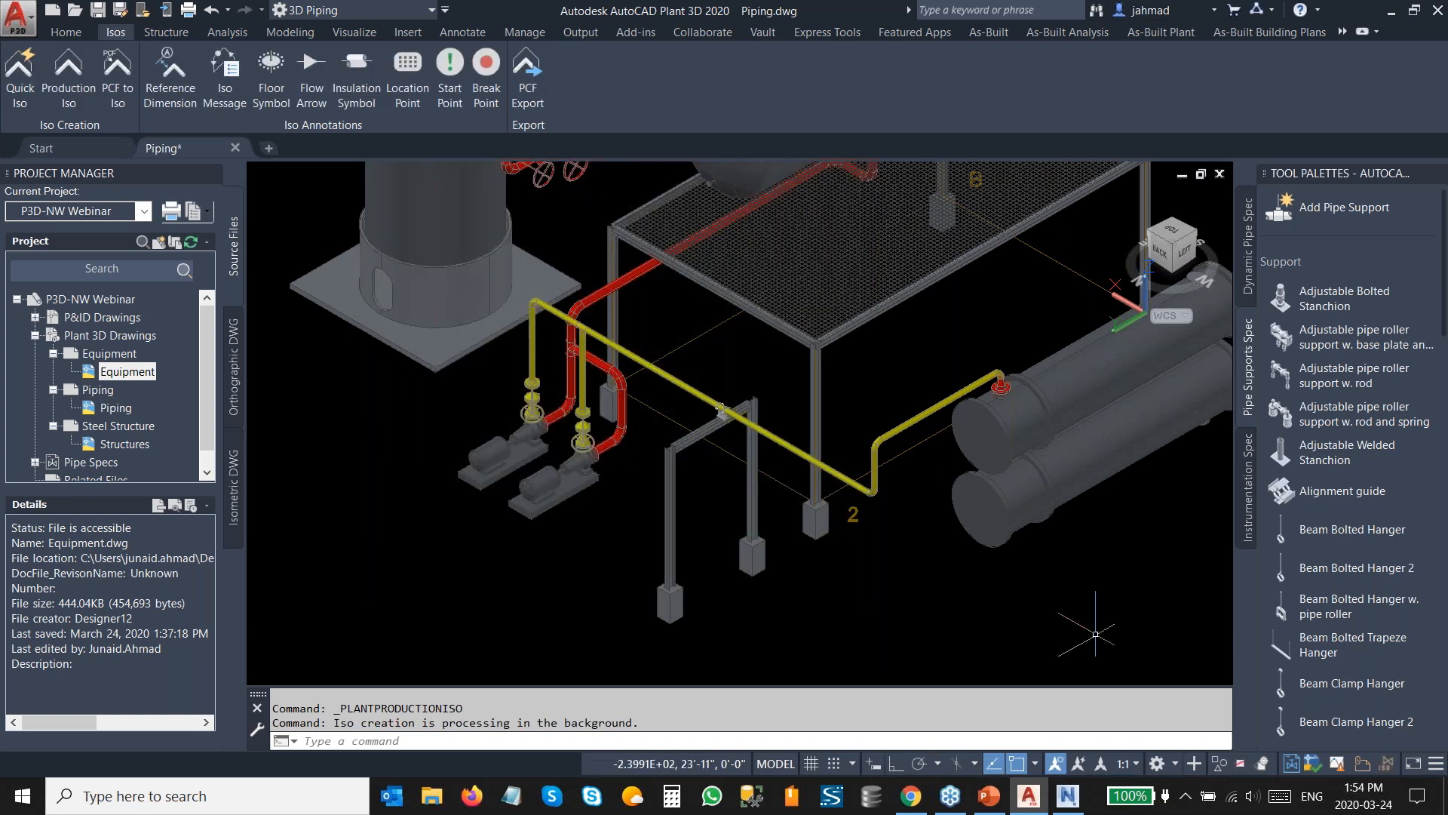
{"action": "scroll", "coordinate": [750, 384], "scroll_direction": "down", "scroll_amount": 2}
{"action": "middle_click_drag", "start_coordinate": [751, 383], "coordinate": [719, 490]}
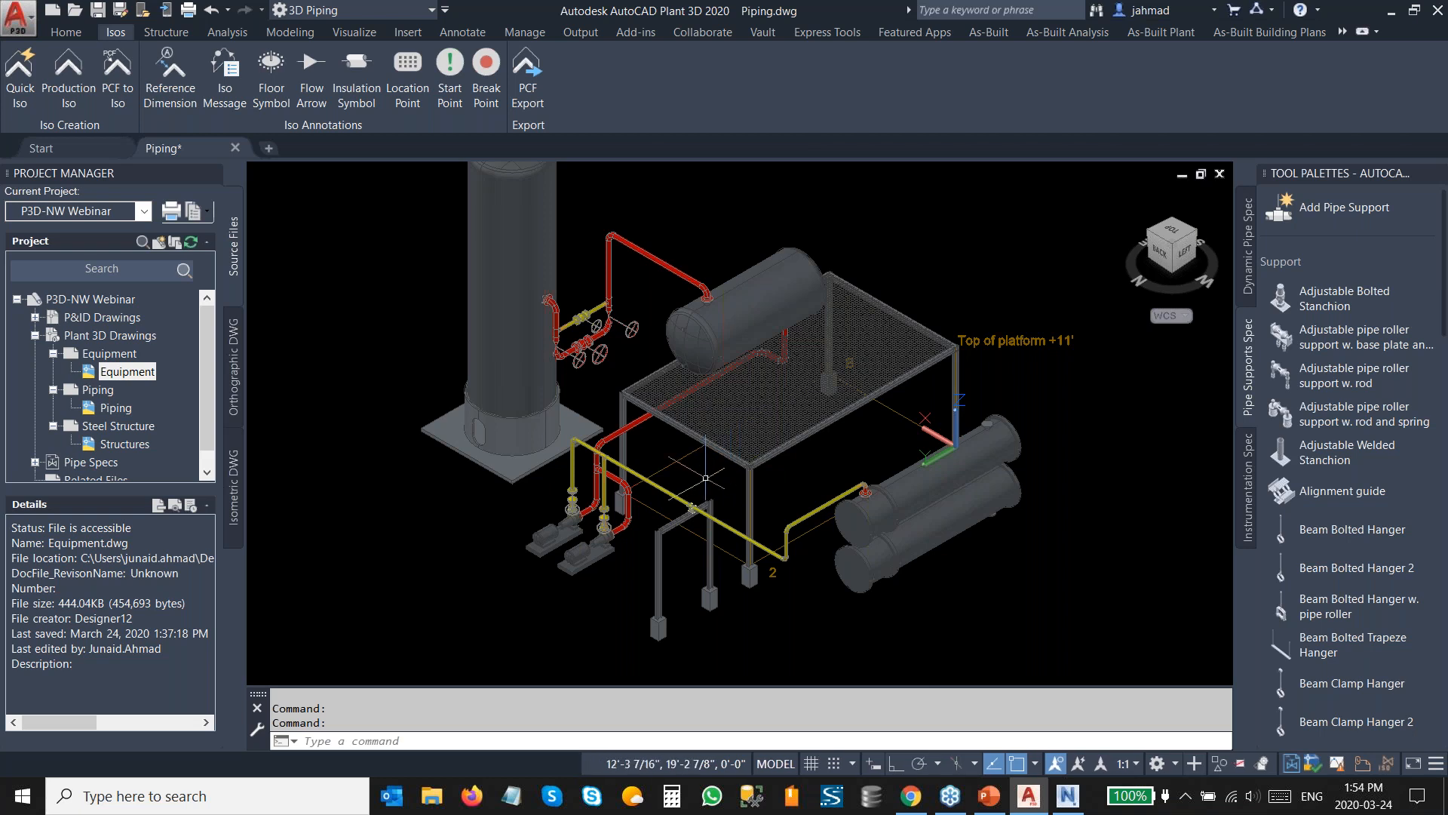
Open the generated isometric drawing 1000 from the isometric creation results.
{"action": "scroll", "coordinate": [672, 509], "scroll_direction": "up", "scroll_amount": 2}
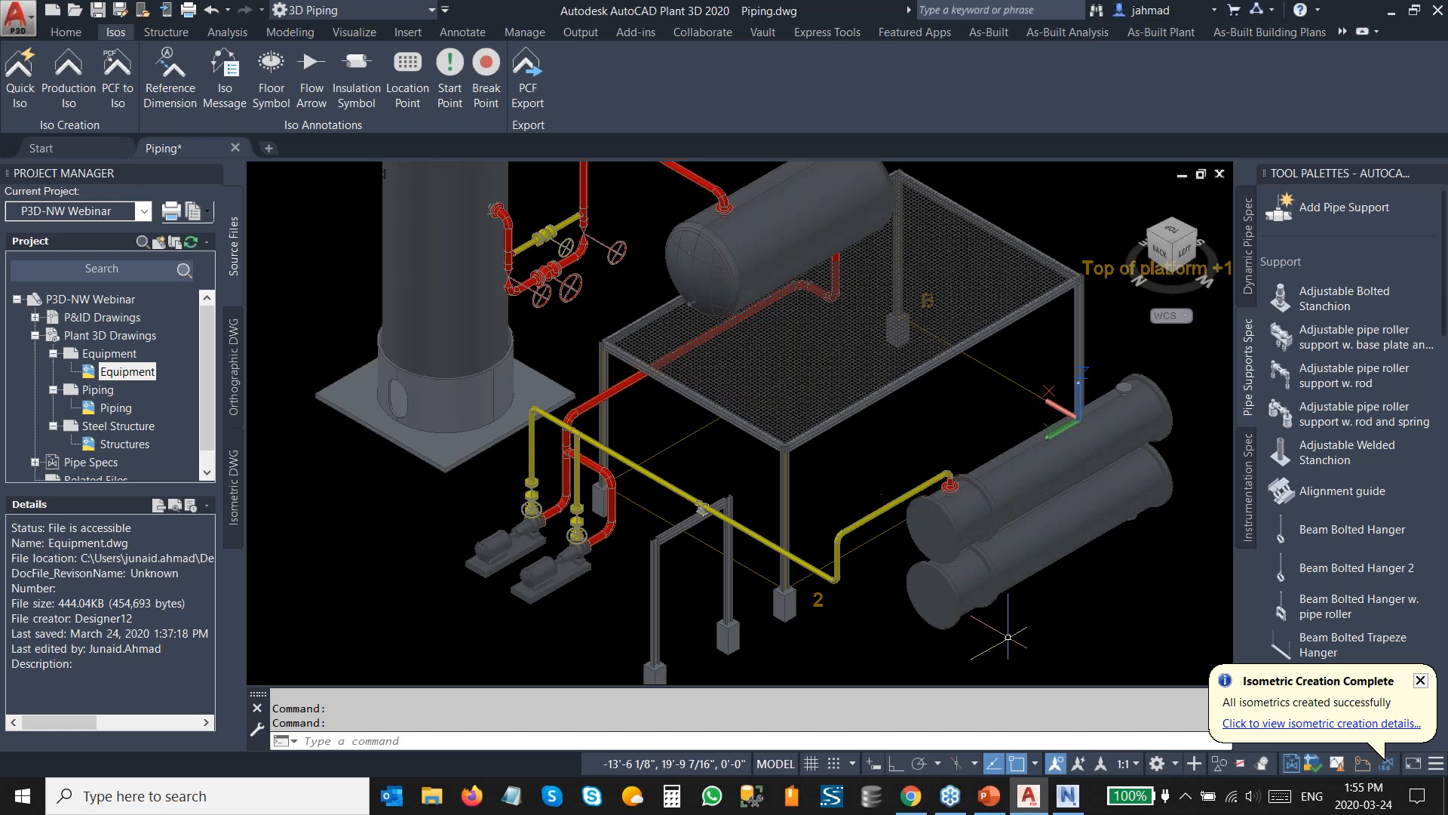
{"action": "left_click", "coordinate": [1299, 723]}
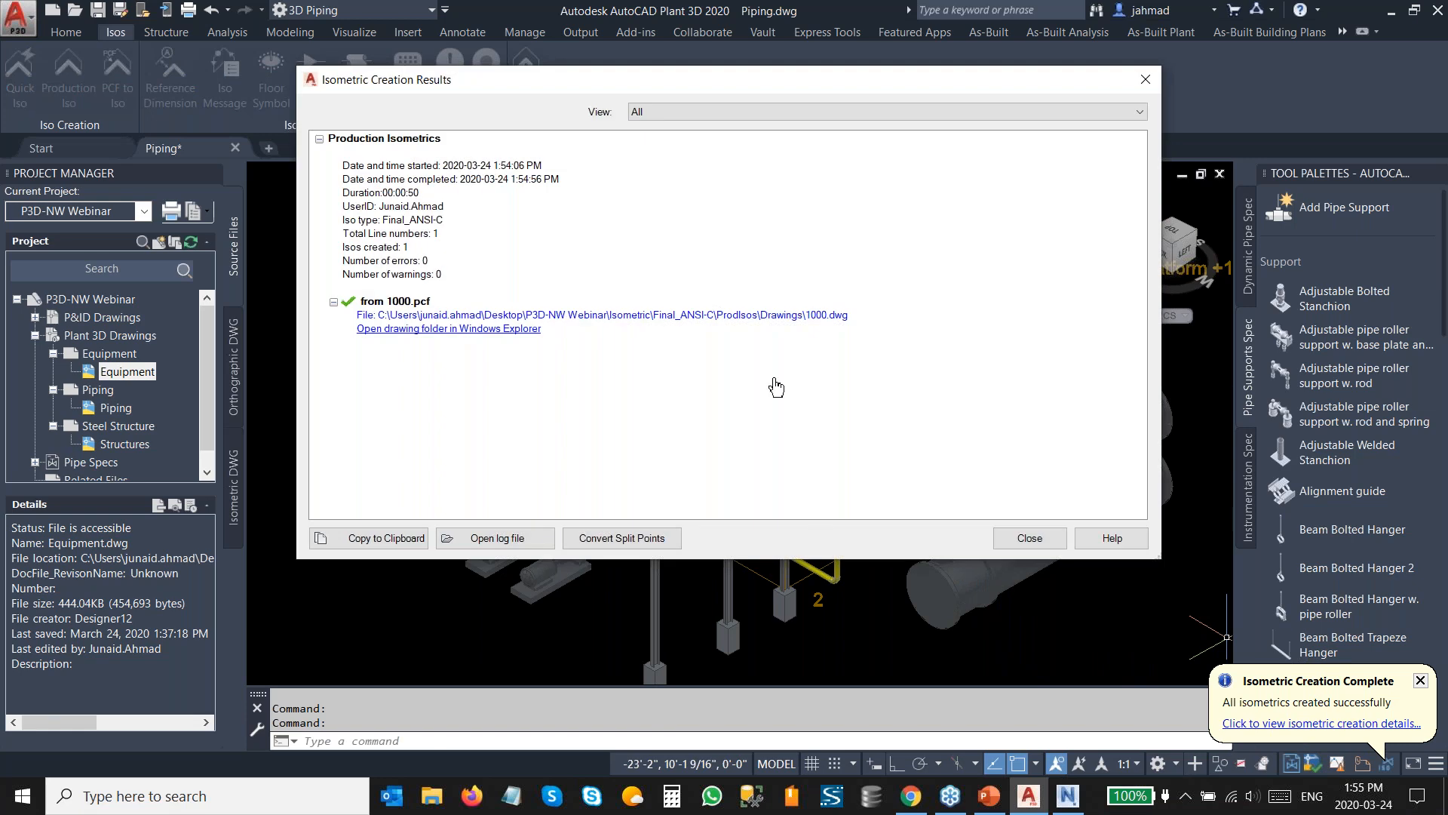
{"action": "left_click", "coordinate": [769, 315]}
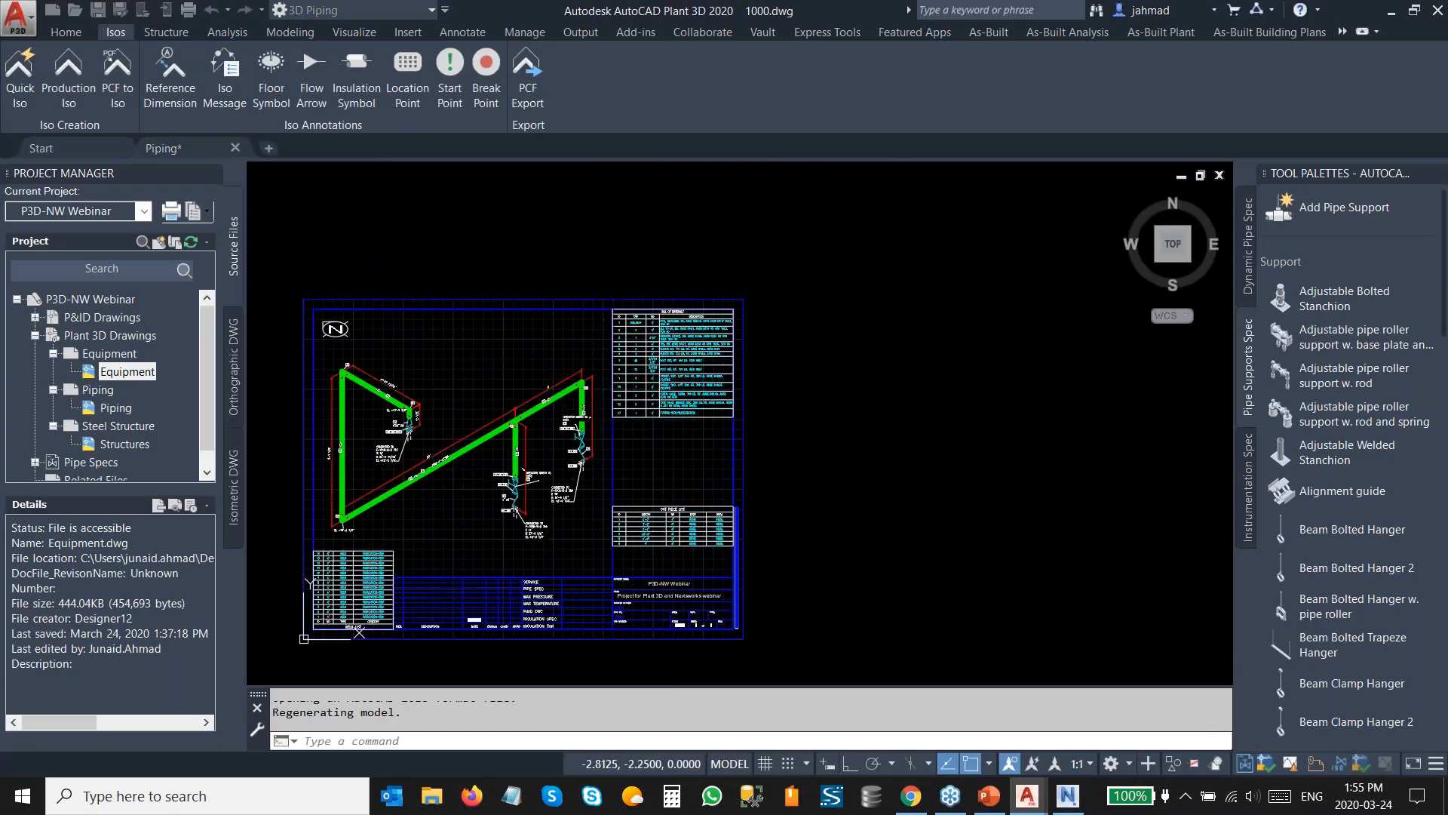
Inspect the isometric drawing 1000's piping, annotations and tables, then close it.
{"action": "scroll", "coordinate": [464, 500], "scroll_direction": "up", "scroll_amount": 3}
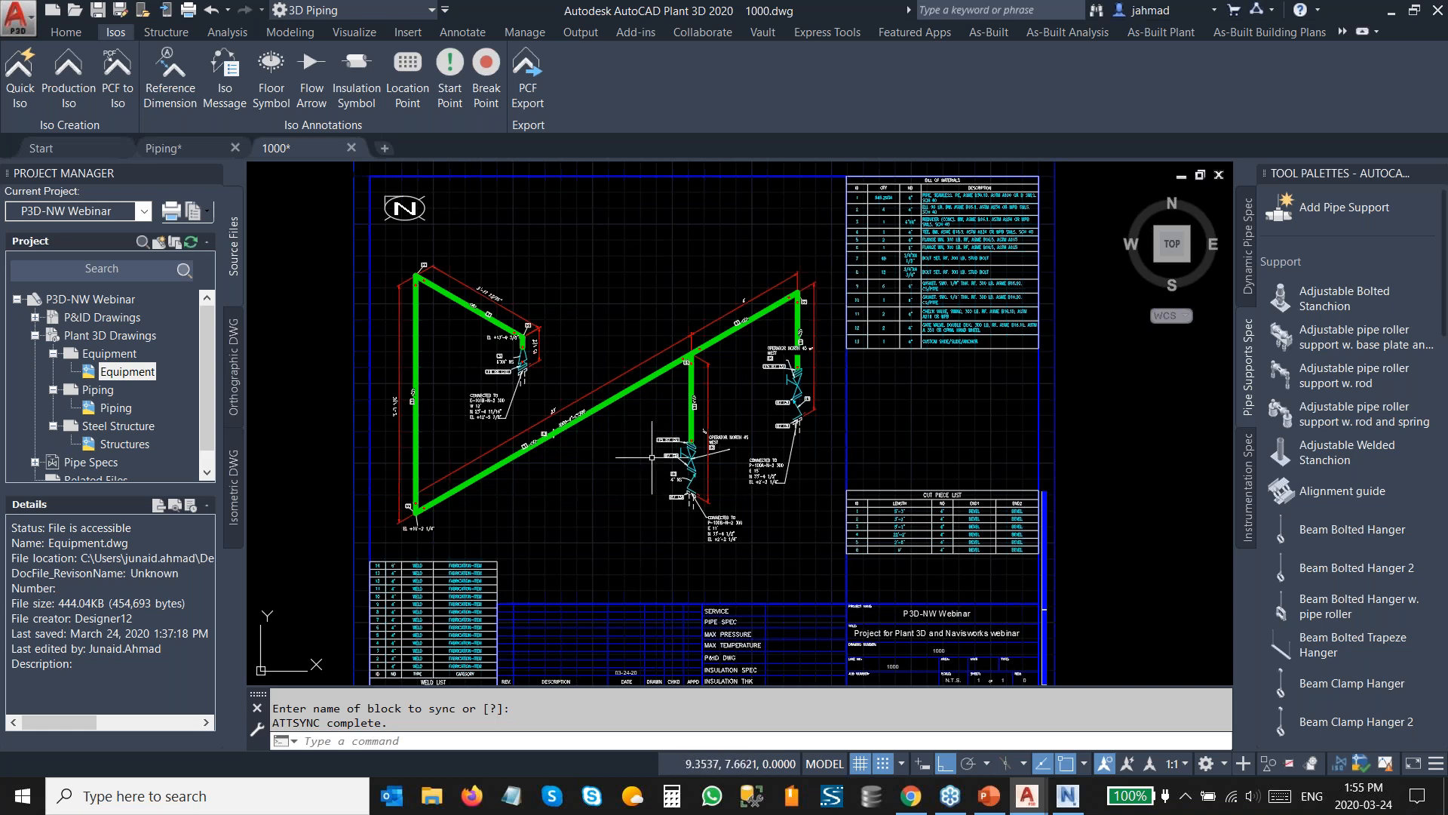
{"action": "middle_click_drag", "start_coordinate": [928, 290], "coordinate": [774, 422]}
{"action": "scroll", "coordinate": [798, 390], "scroll_direction": "up", "scroll_amount": 2}
{"action": "scroll", "coordinate": [794, 396], "scroll_direction": "down", "scroll_amount": 2}
{"action": "middle_click_drag", "start_coordinate": [771, 533], "coordinate": [855, 280]}
{"action": "scroll", "coordinate": [883, 324], "scroll_direction": "up", "scroll_amount": 4}
{"action": "scroll", "coordinate": [883, 325], "scroll_direction": "down", "scroll_amount": 4}
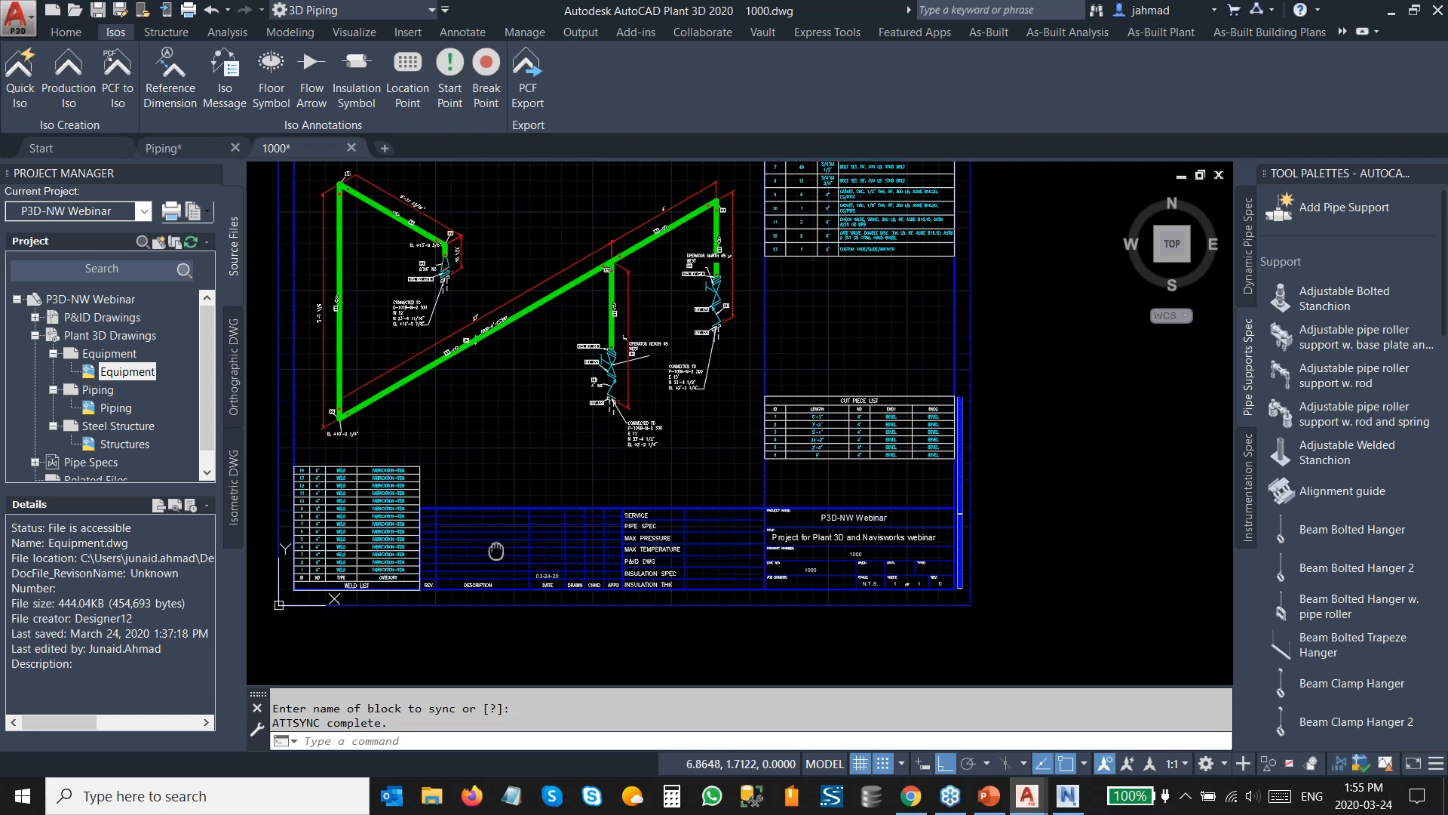
{"action": "middle_click_drag", "start_coordinate": [496, 551], "coordinate": [706, 509]}
{"action": "scroll", "coordinate": [741, 401], "scroll_direction": "up", "scroll_amount": 3}
{"action": "scroll", "coordinate": [742, 401], "scroll_direction": "down", "scroll_amount": 3}
{"action": "middle_click_drag", "start_coordinate": [742, 400], "coordinate": [551, 519]}
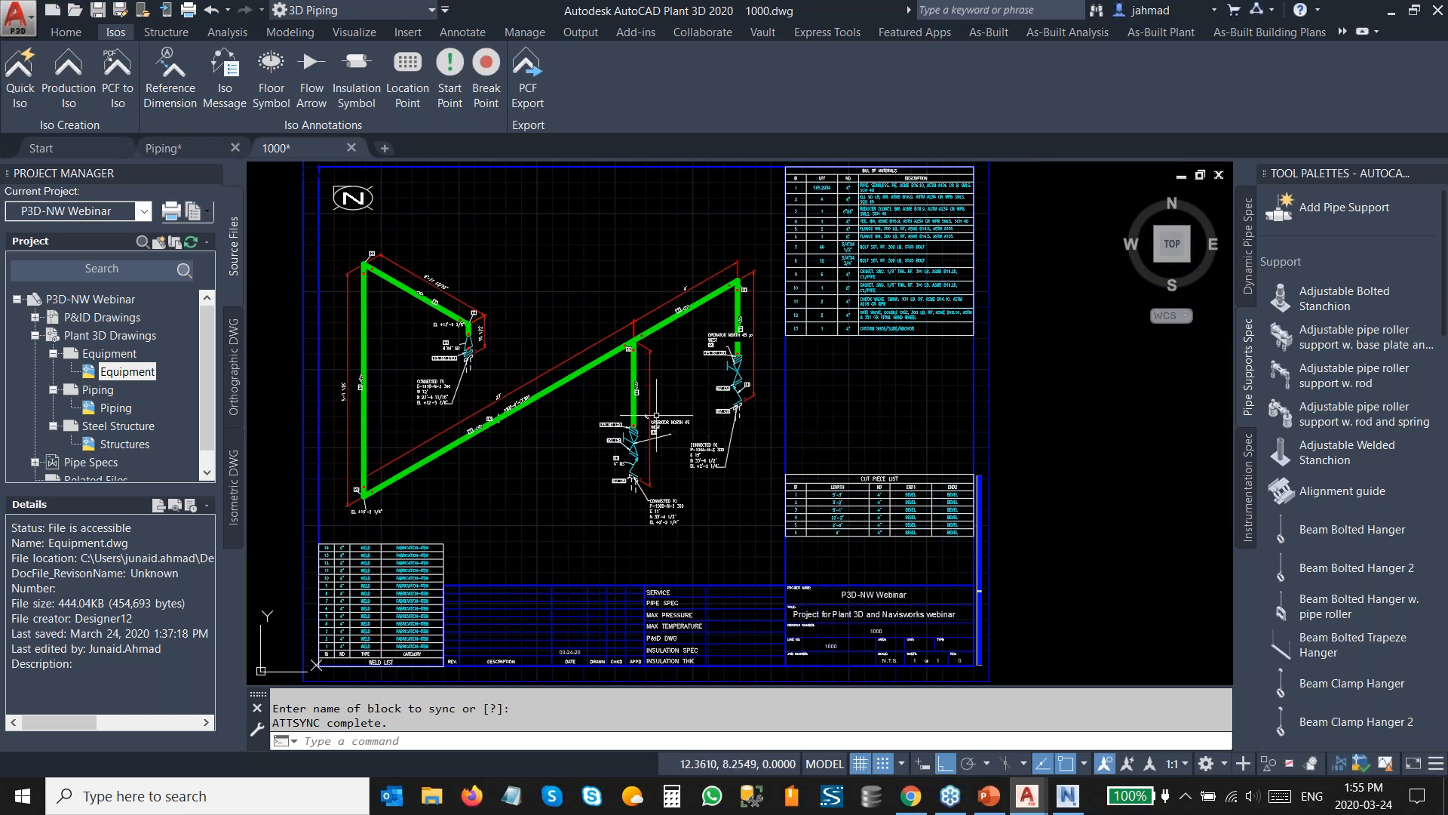
{"action": "left_click", "coordinate": [351, 151]}
Create a new orthographic view drawing named Ortho.
{"action": "left_click", "coordinate": [777, 440]}
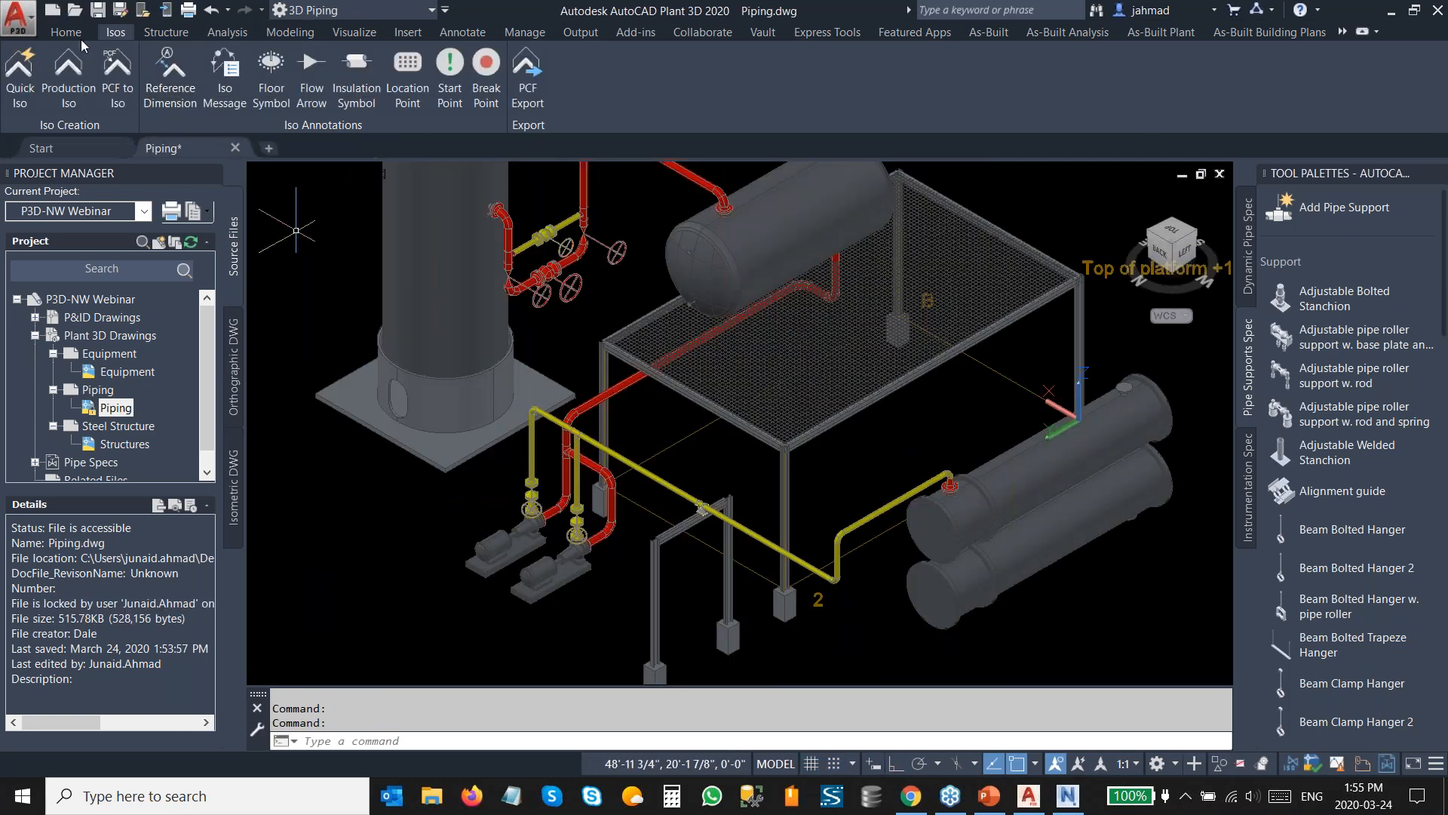
{"action": "left_click", "coordinate": [453, 97]}
{"action": "left_click", "coordinate": [785, 503]}
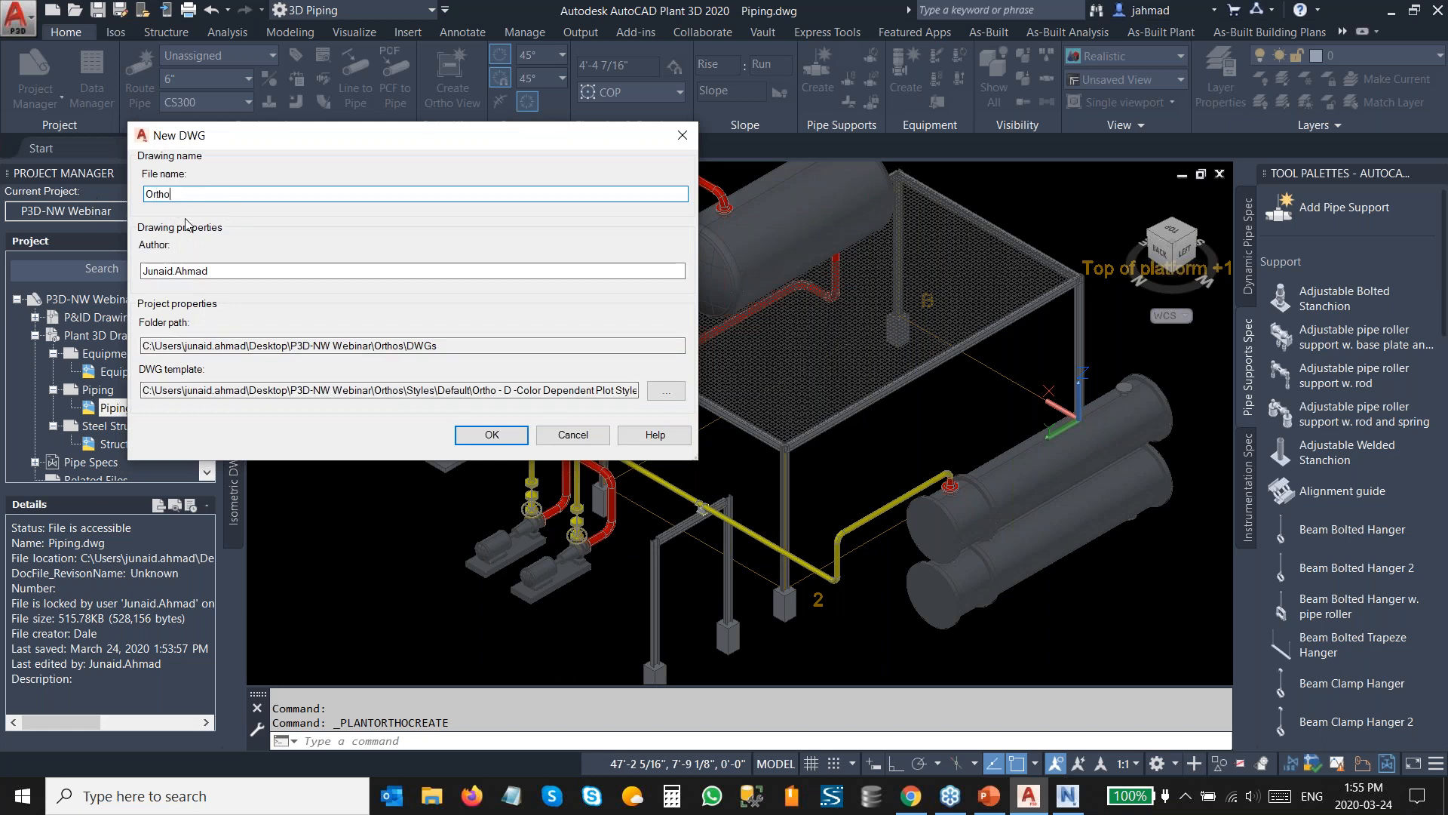
{"action": "left_click", "coordinate": [484, 436]}
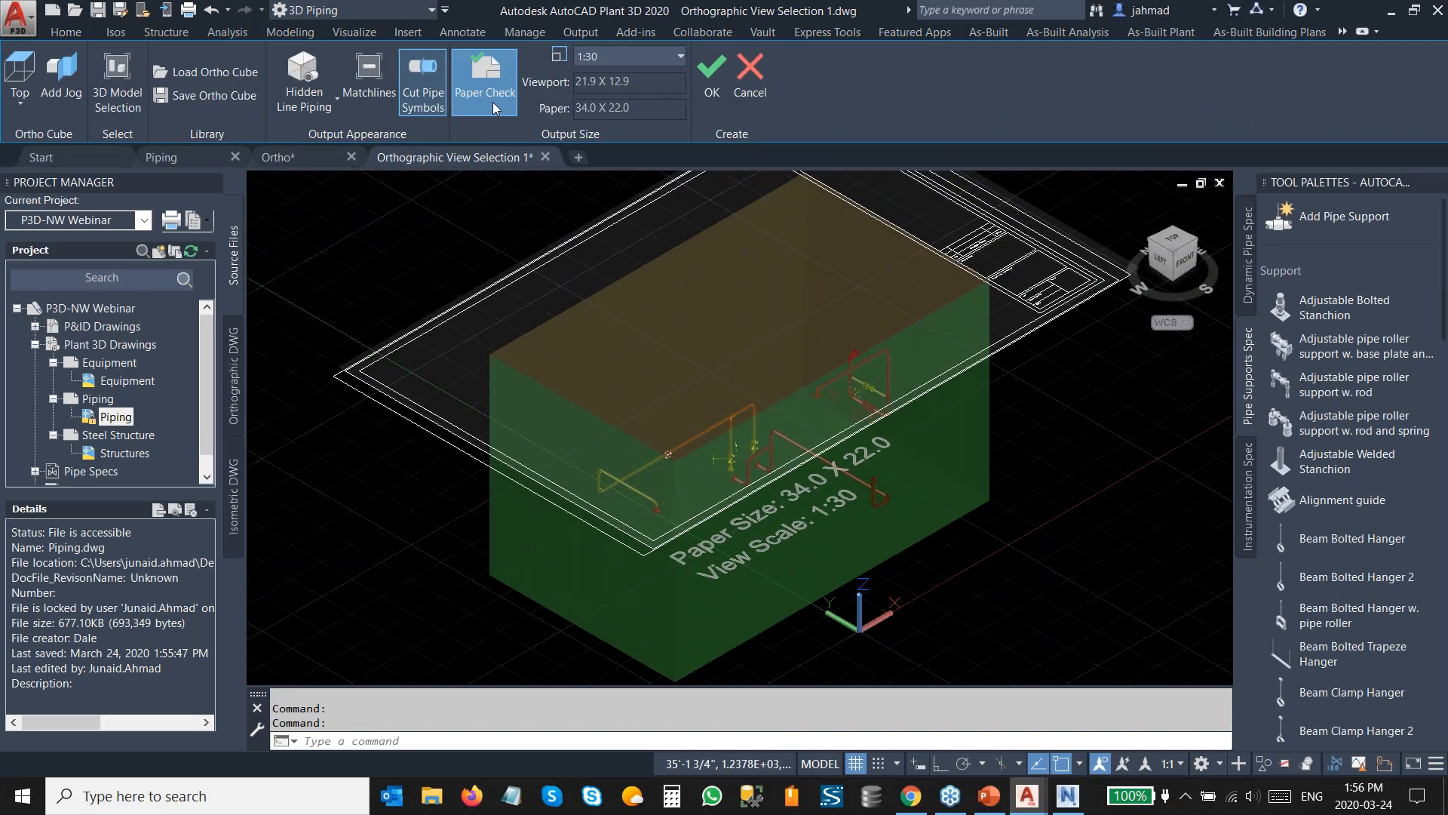
Turn off Paper Check and add the Steel Structure model to the ortho view's referenced 3D models.
{"action": "left_click", "coordinate": [495, 107]}
{"action": "scroll", "coordinate": [761, 476], "scroll_direction": "up", "scroll_amount": 2}
{"action": "middle_click_drag", "start_coordinate": [761, 476], "coordinate": [695, 433]}
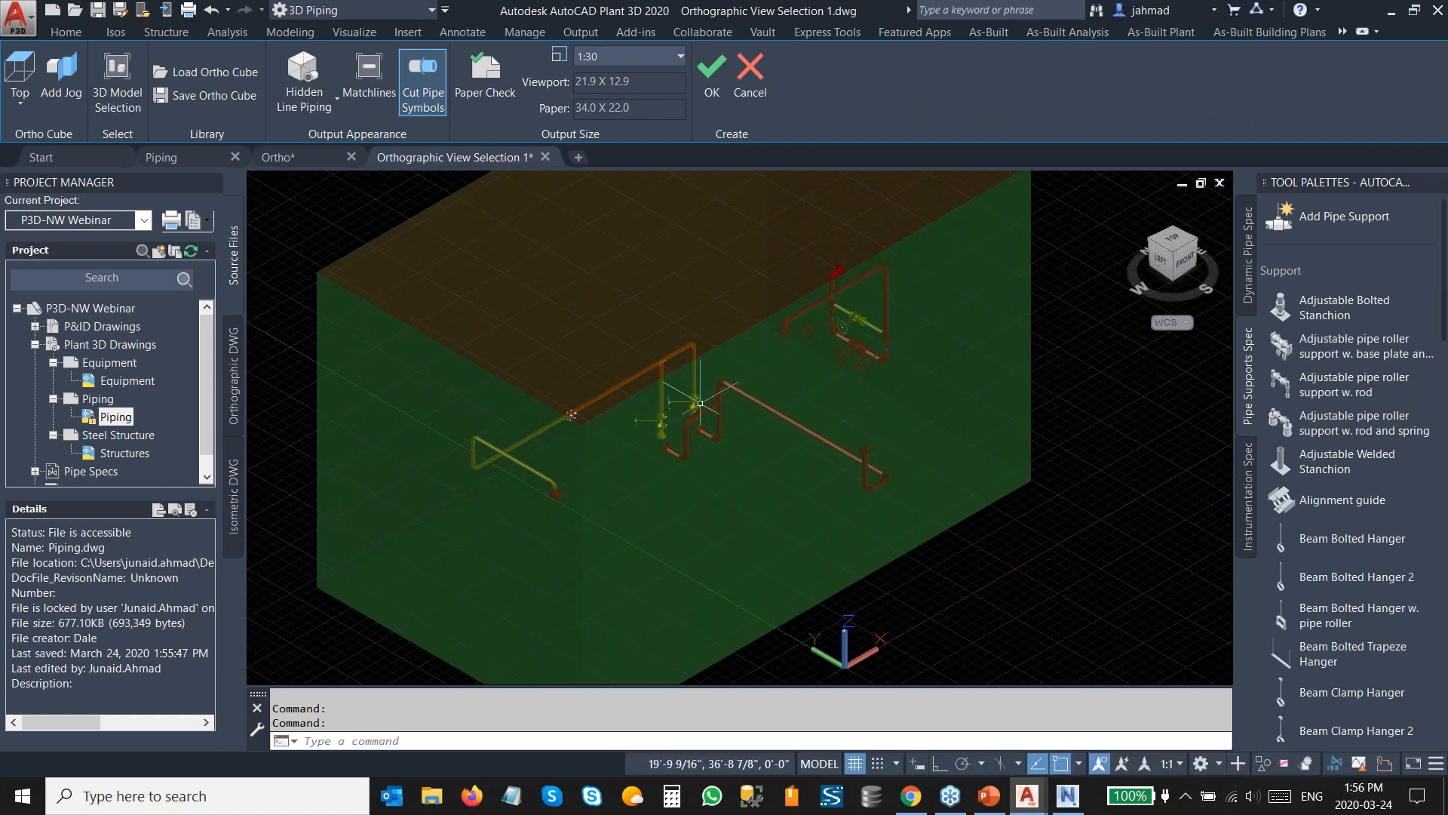
{"action": "scroll", "coordinate": [664, 397], "scroll_direction": "down", "scroll_amount": 2}
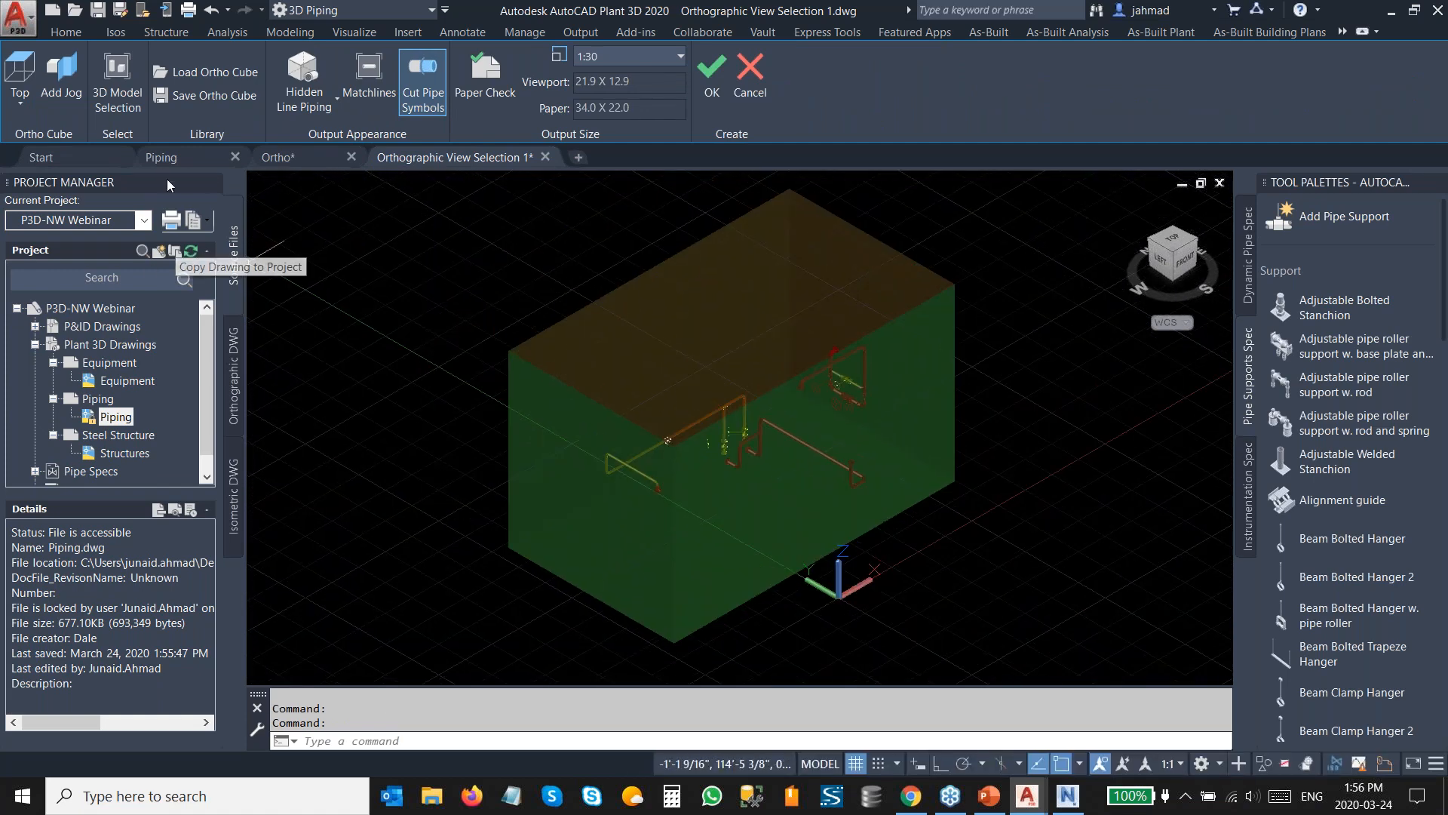
{"action": "left_click", "coordinate": [125, 106]}
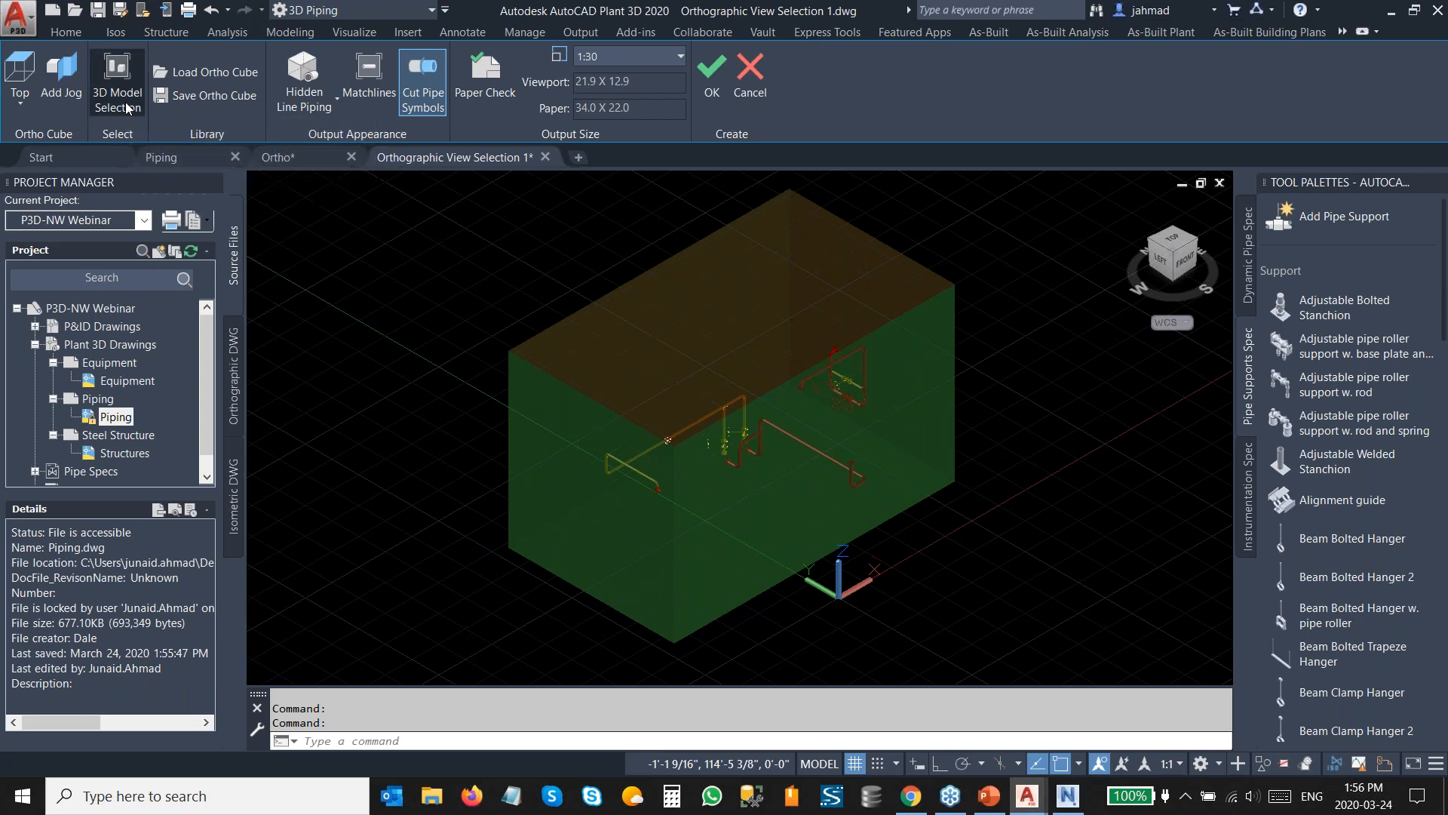
{"action": "left_click", "coordinate": [512, 259]}
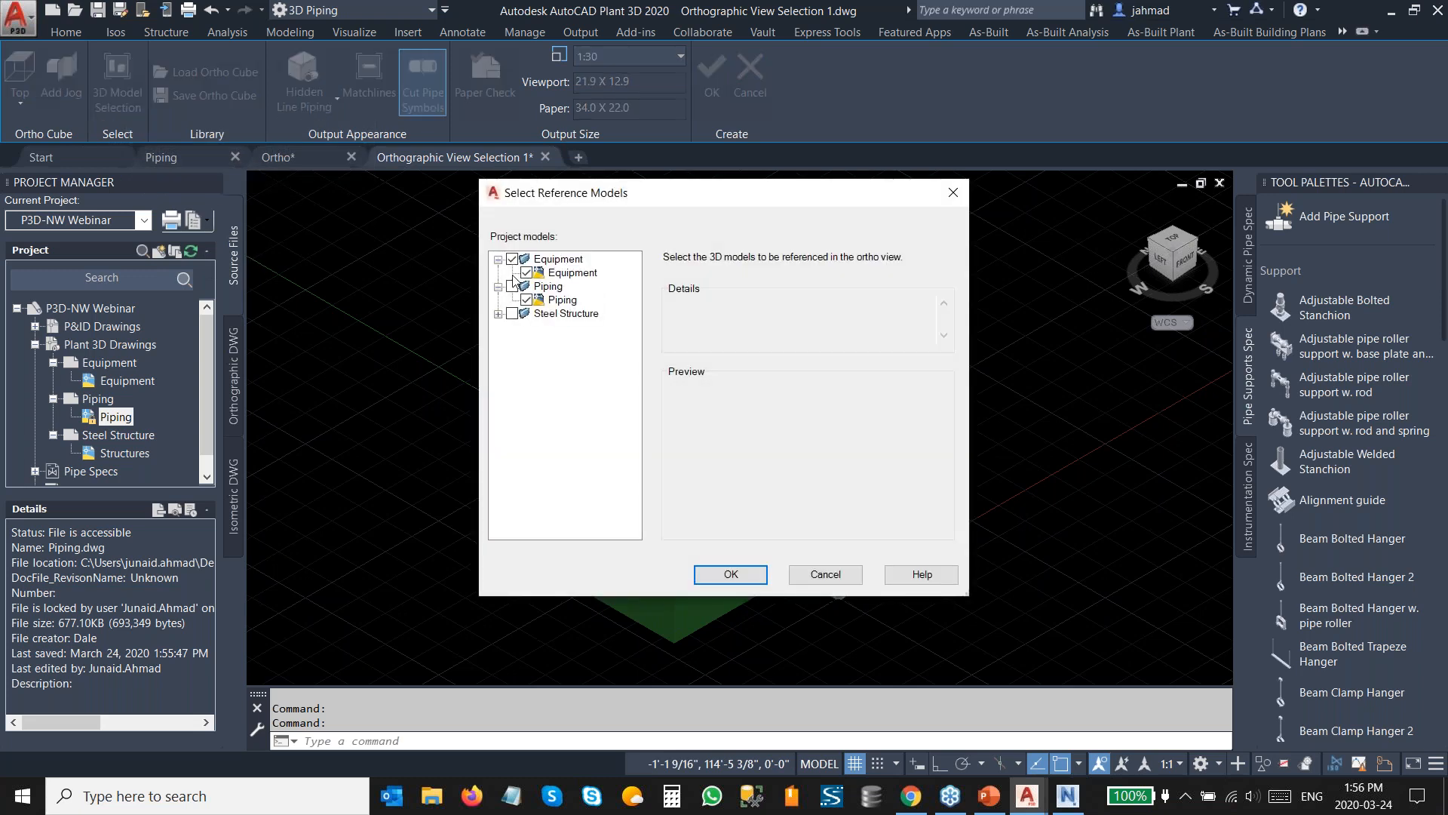
{"action": "left_click", "coordinate": [512, 313]}
{"action": "left_click", "coordinate": [716, 578]}
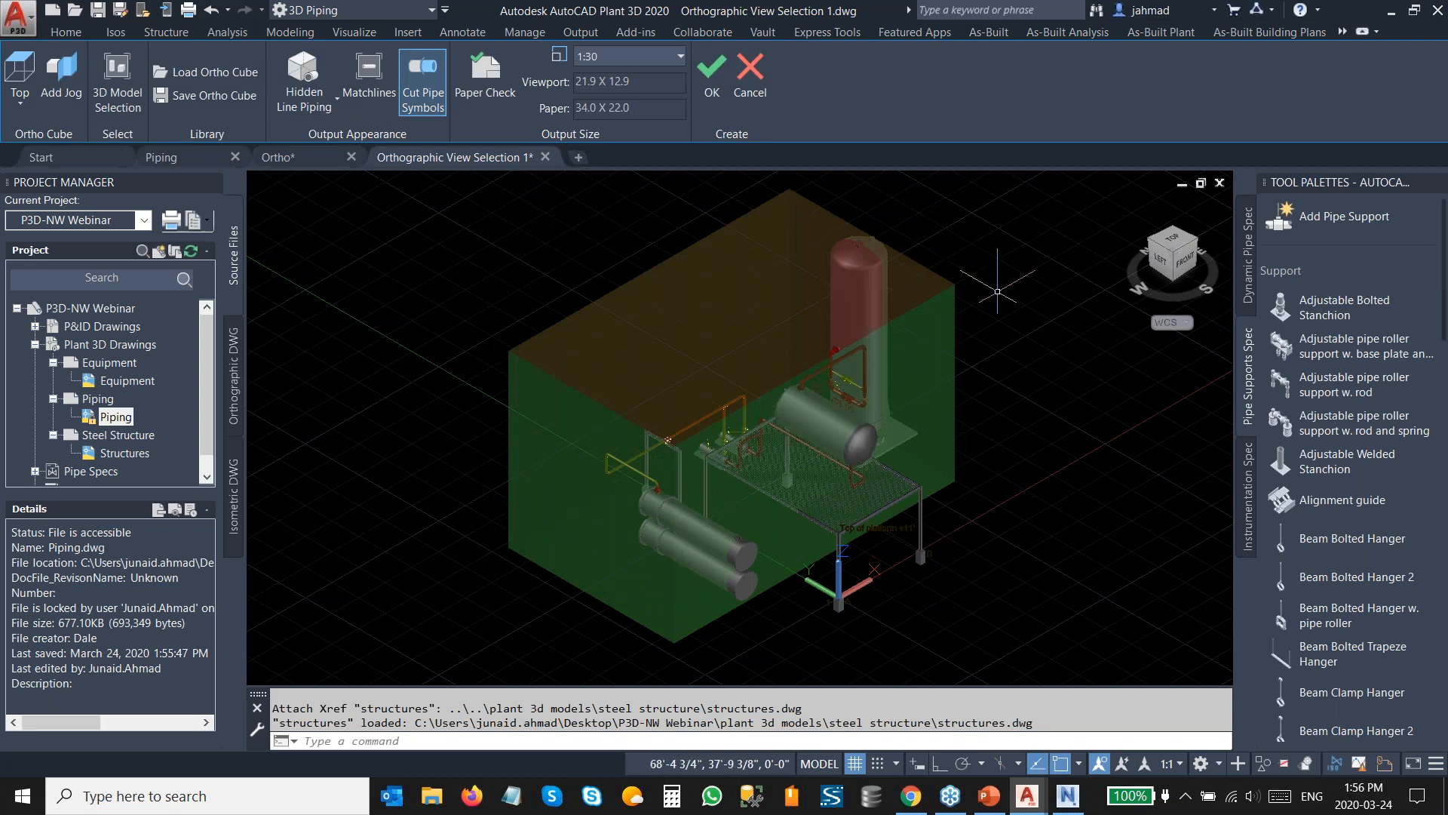
In top view, stretch the ortho cube's south and east faces outward to enclose all equipment.
{"action": "left_click_drag", "start_coordinate": [1175, 246], "coordinate": [1139, 273]}
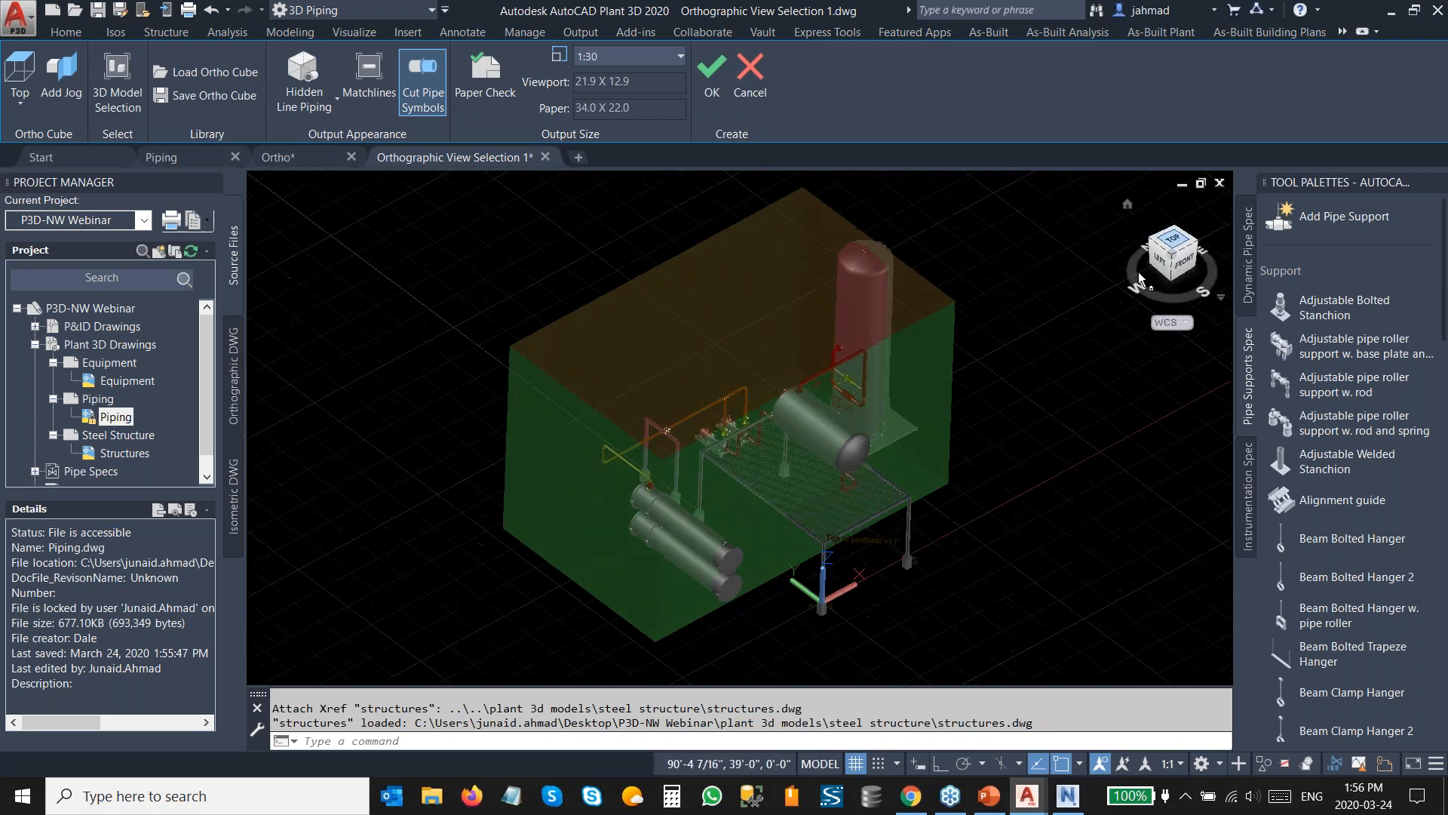
{"action": "left_click", "coordinate": [730, 376]}
{"action": "scroll", "coordinate": [728, 433], "scroll_direction": "up", "scroll_amount": 2}
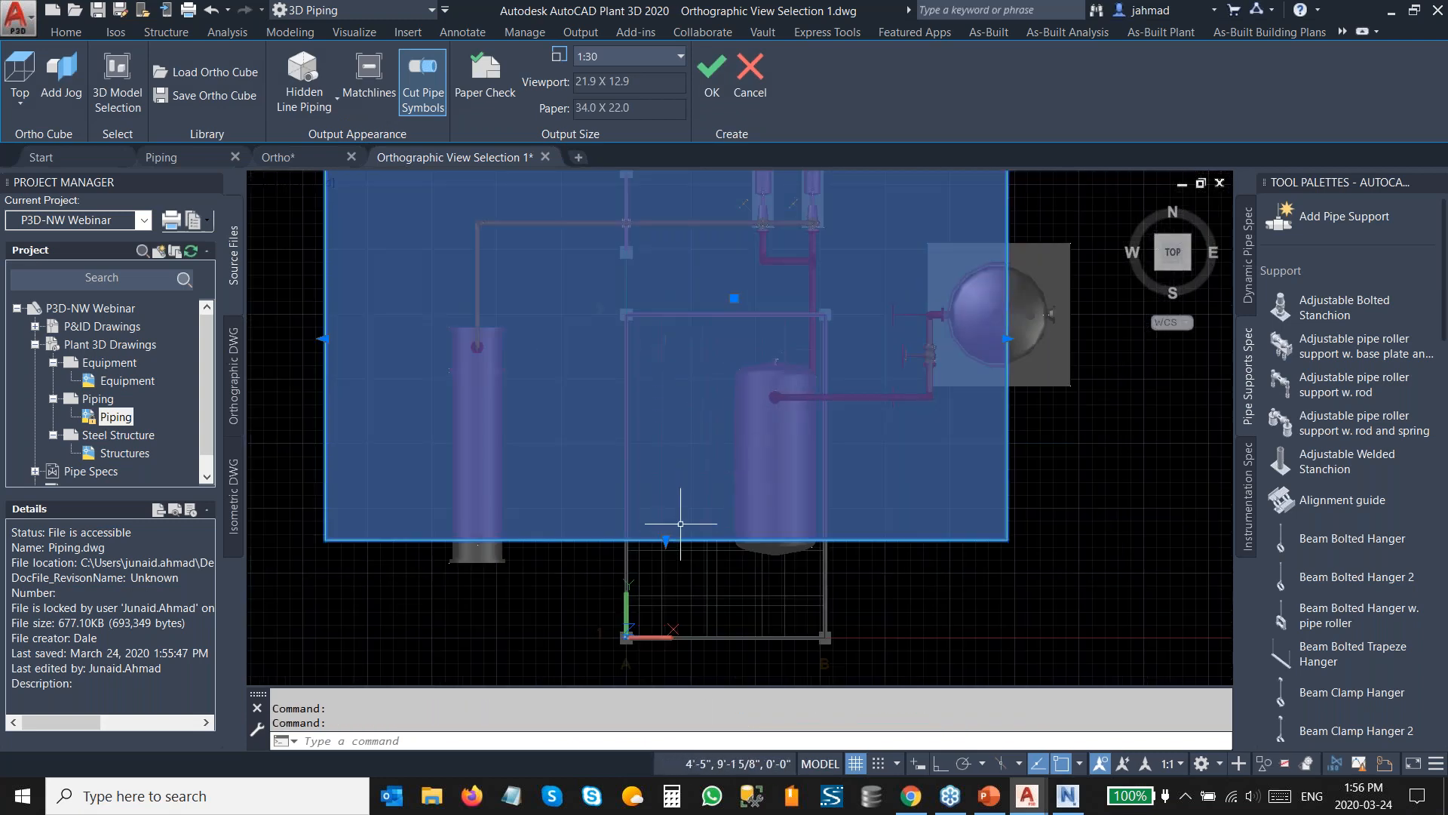
{"action": "left_click", "coordinate": [666, 540]}
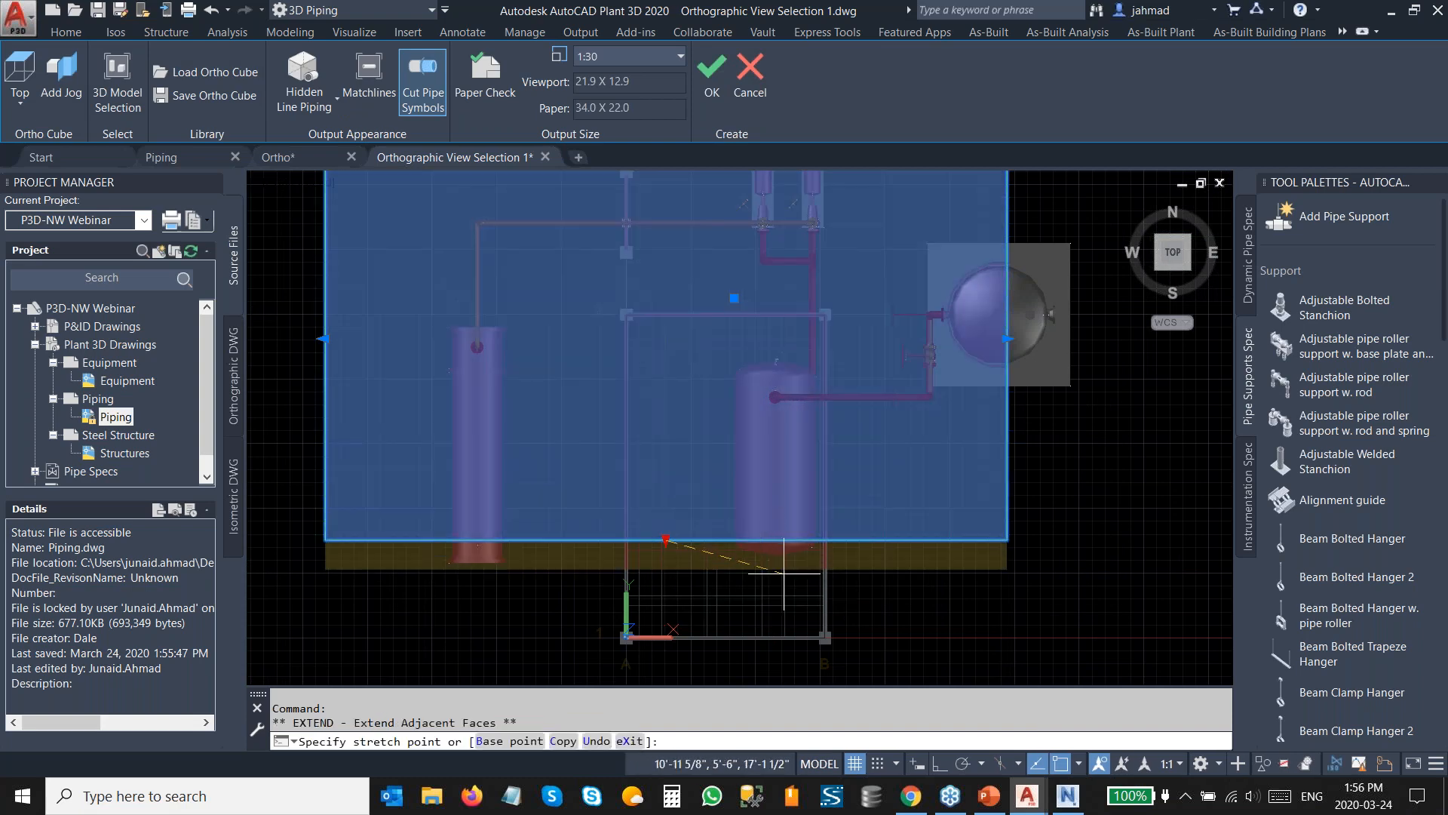
{"action": "scroll", "coordinate": [762, 569], "scroll_direction": "down", "scroll_amount": 3}
{"action": "left_click", "coordinate": [795, 566]}
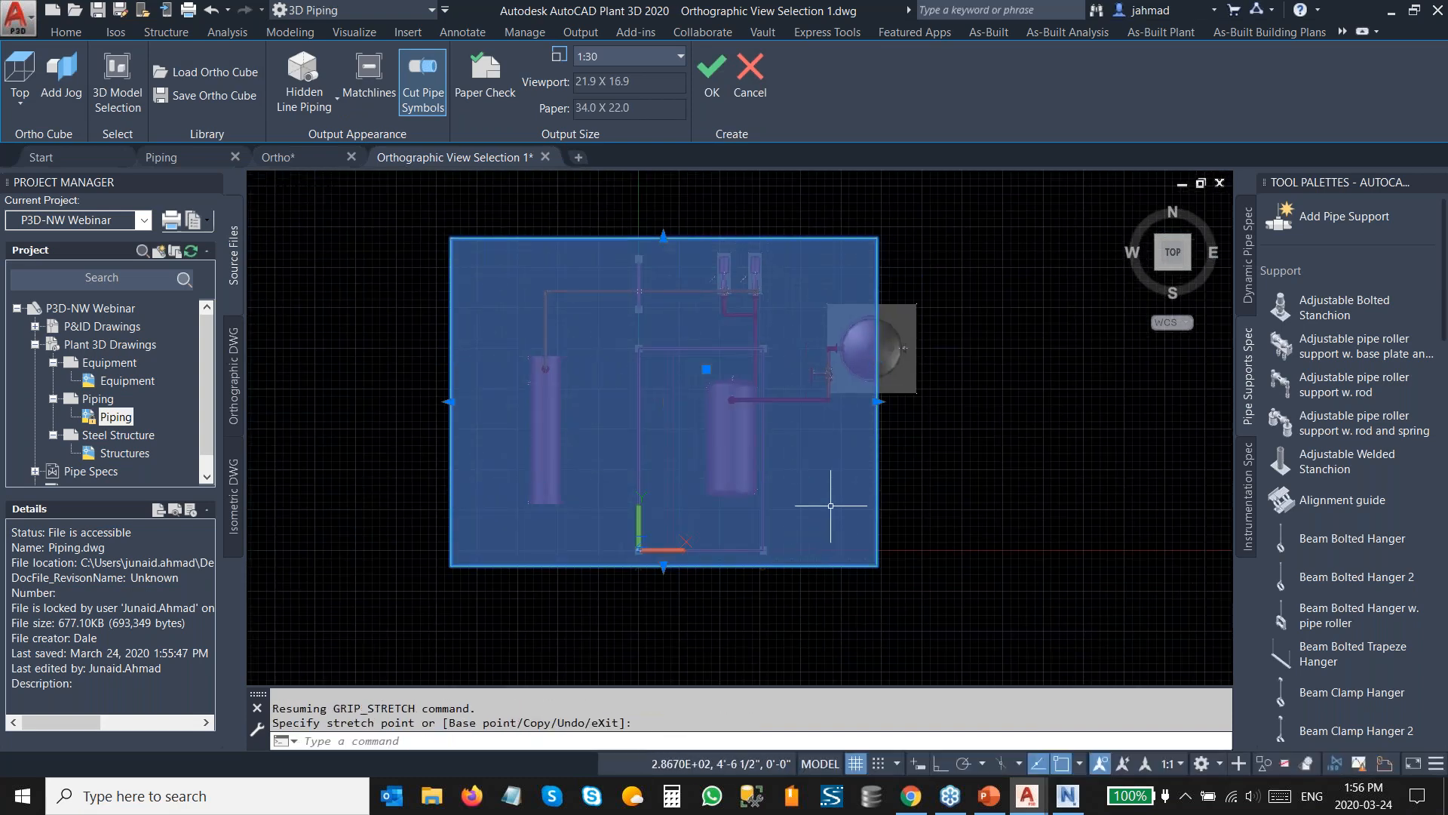
{"action": "left_click", "coordinate": [877, 402]}
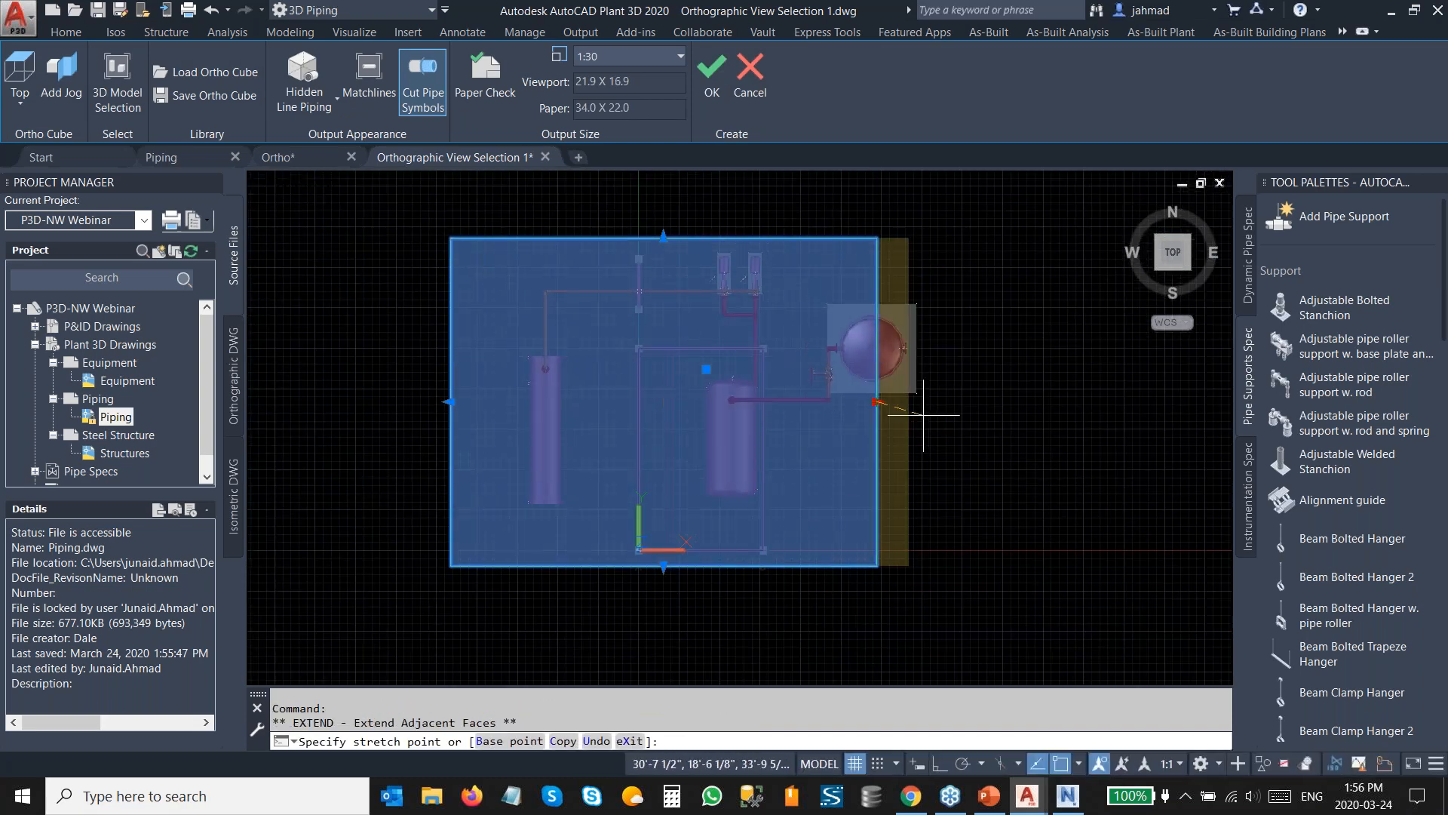
{"action": "left_click", "coordinate": [941, 411]}
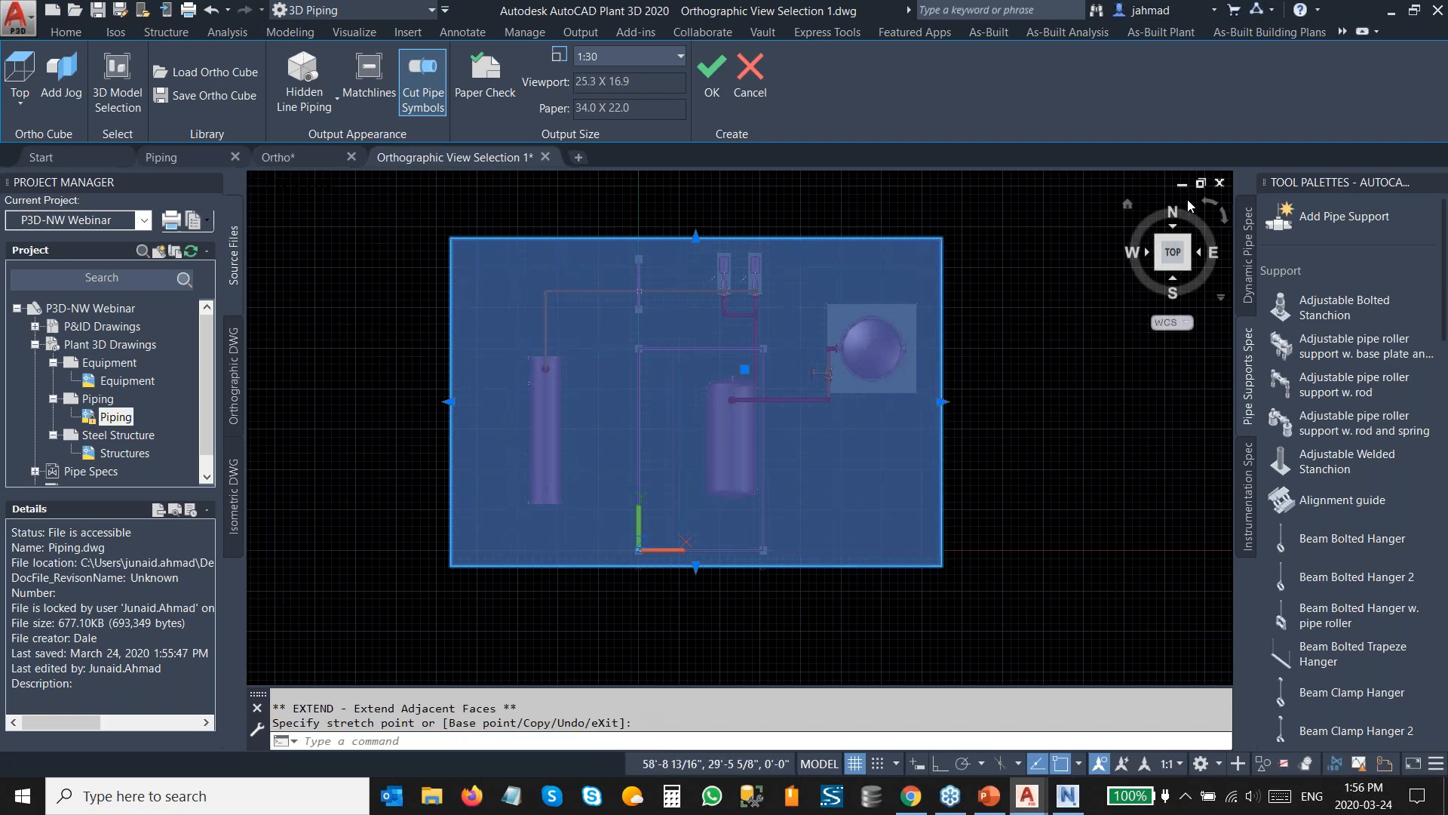
In left view, extend the ortho cube's bottom face down to include the equipment bases.
{"action": "left_click", "coordinate": [1148, 253]}
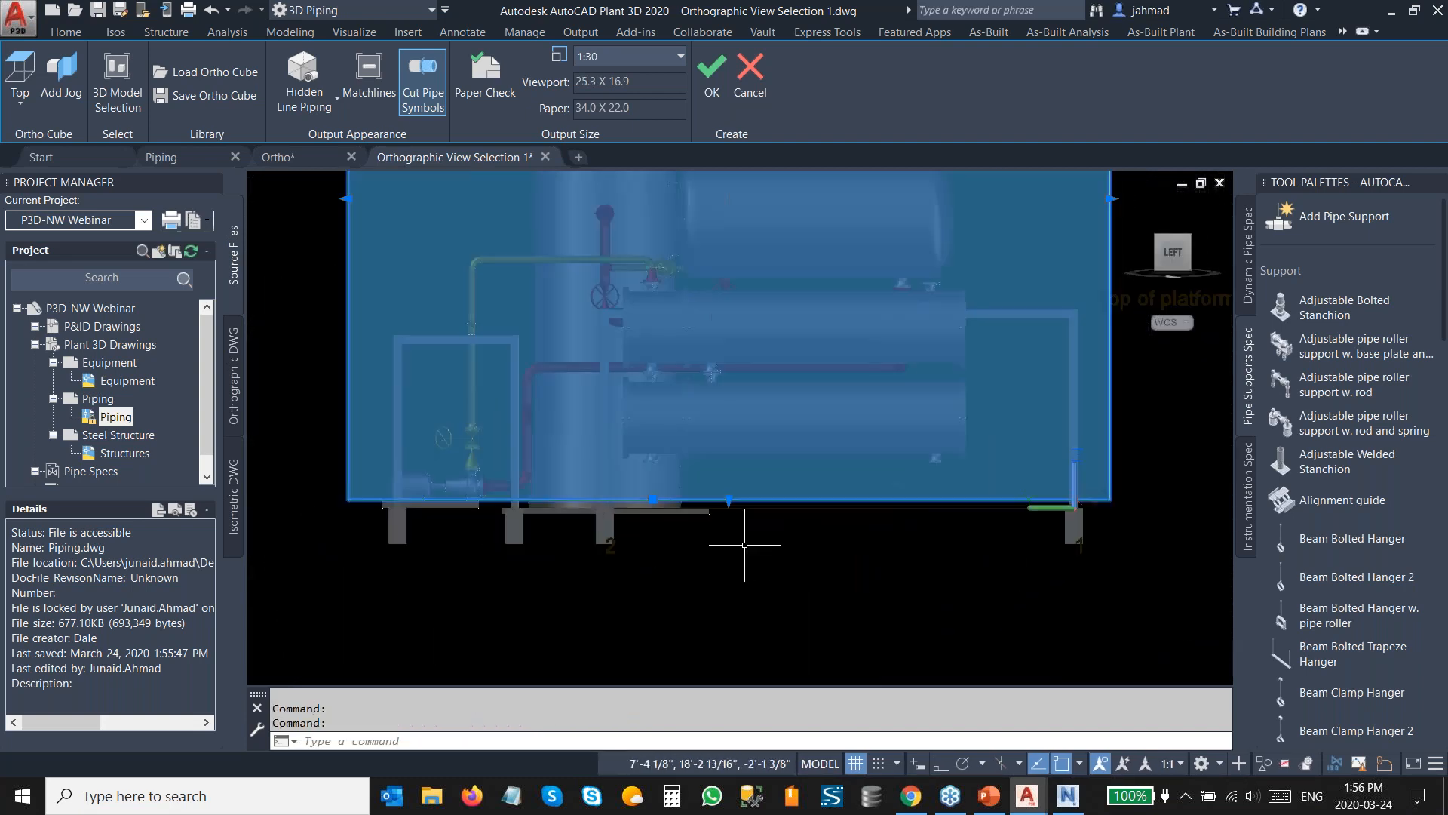
{"action": "left_click", "coordinate": [728, 499]}
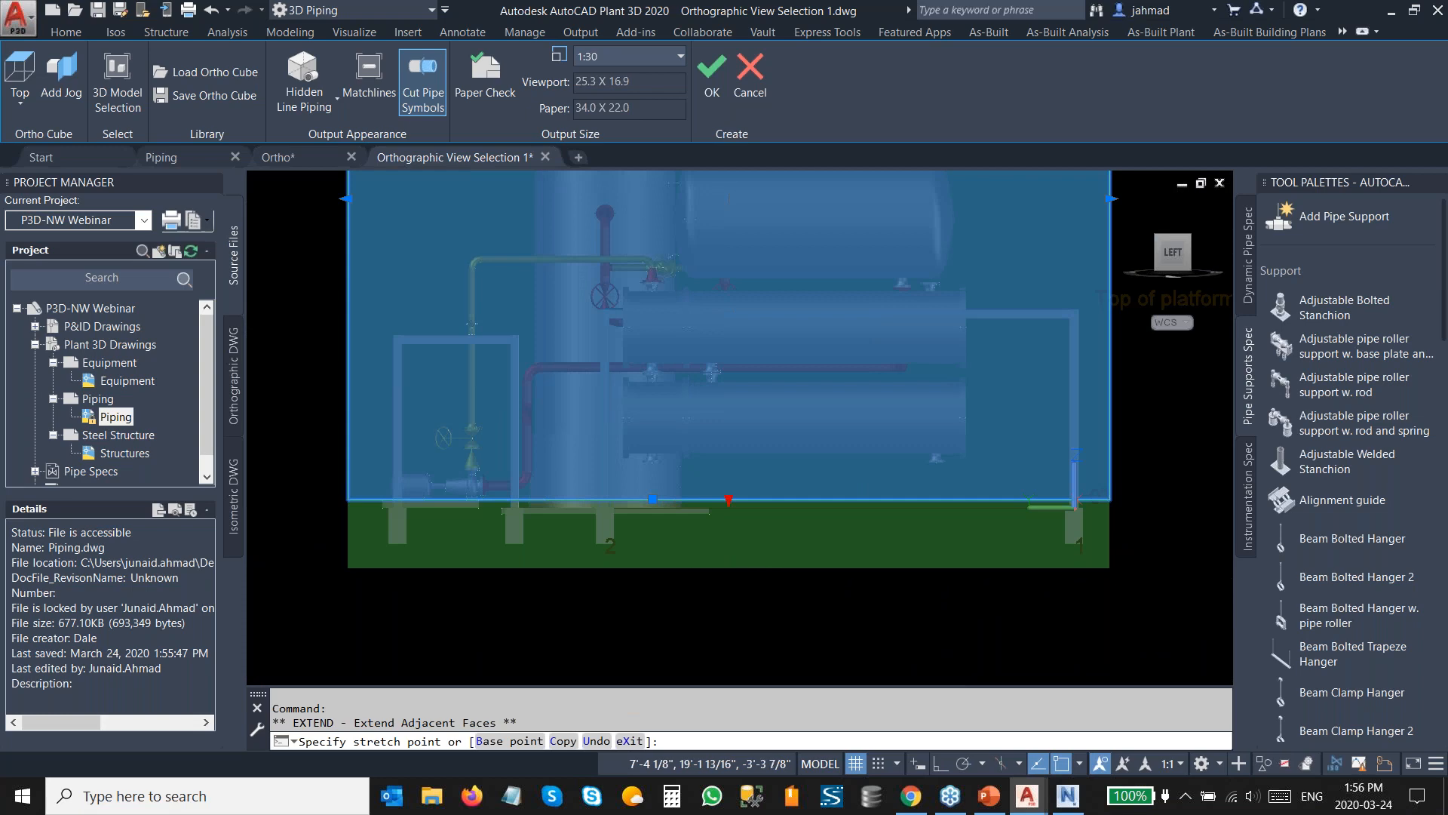
{"action": "left_click", "coordinate": [728, 567]}
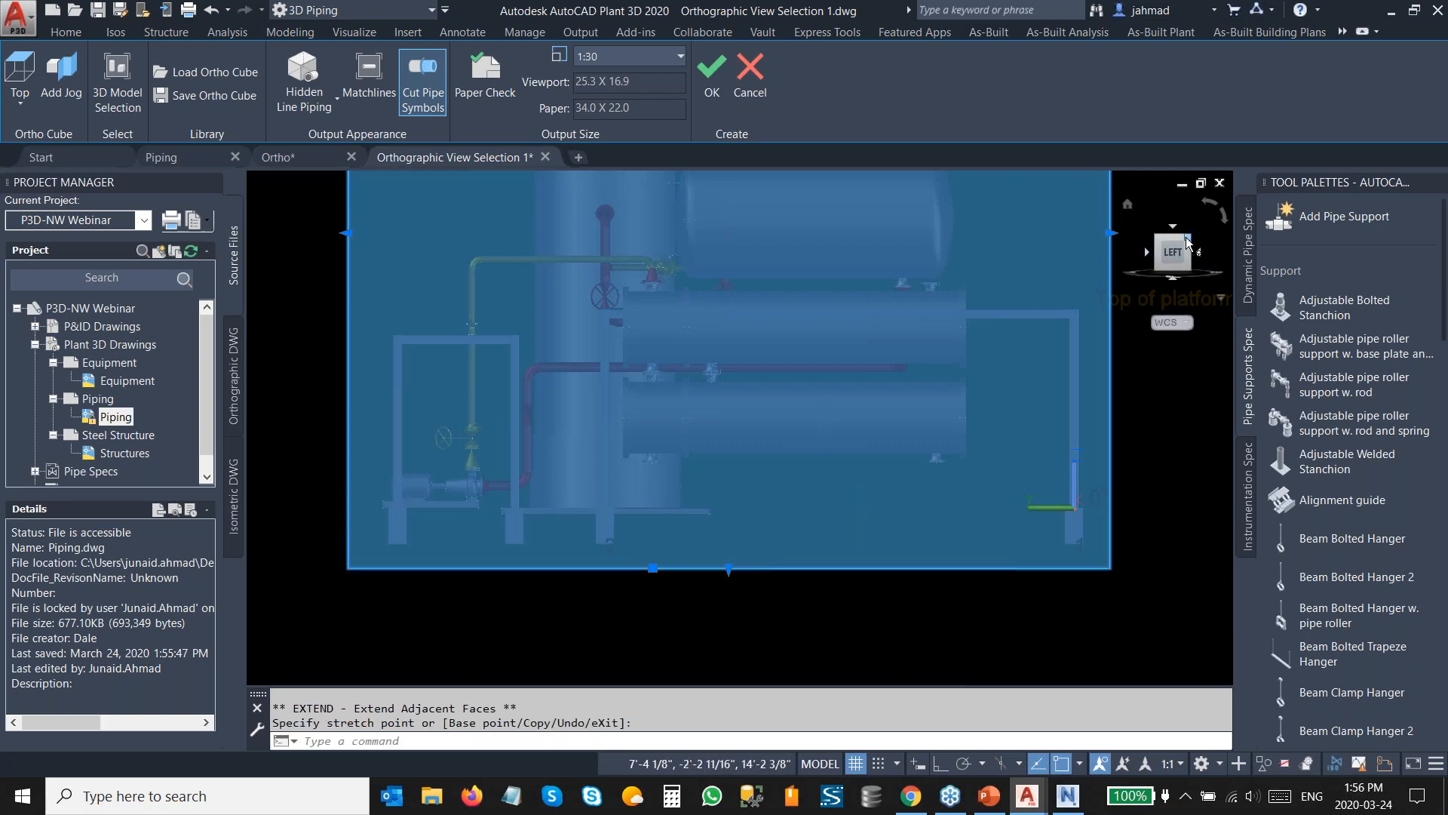
{"action": "left_click", "coordinate": [1186, 241]}
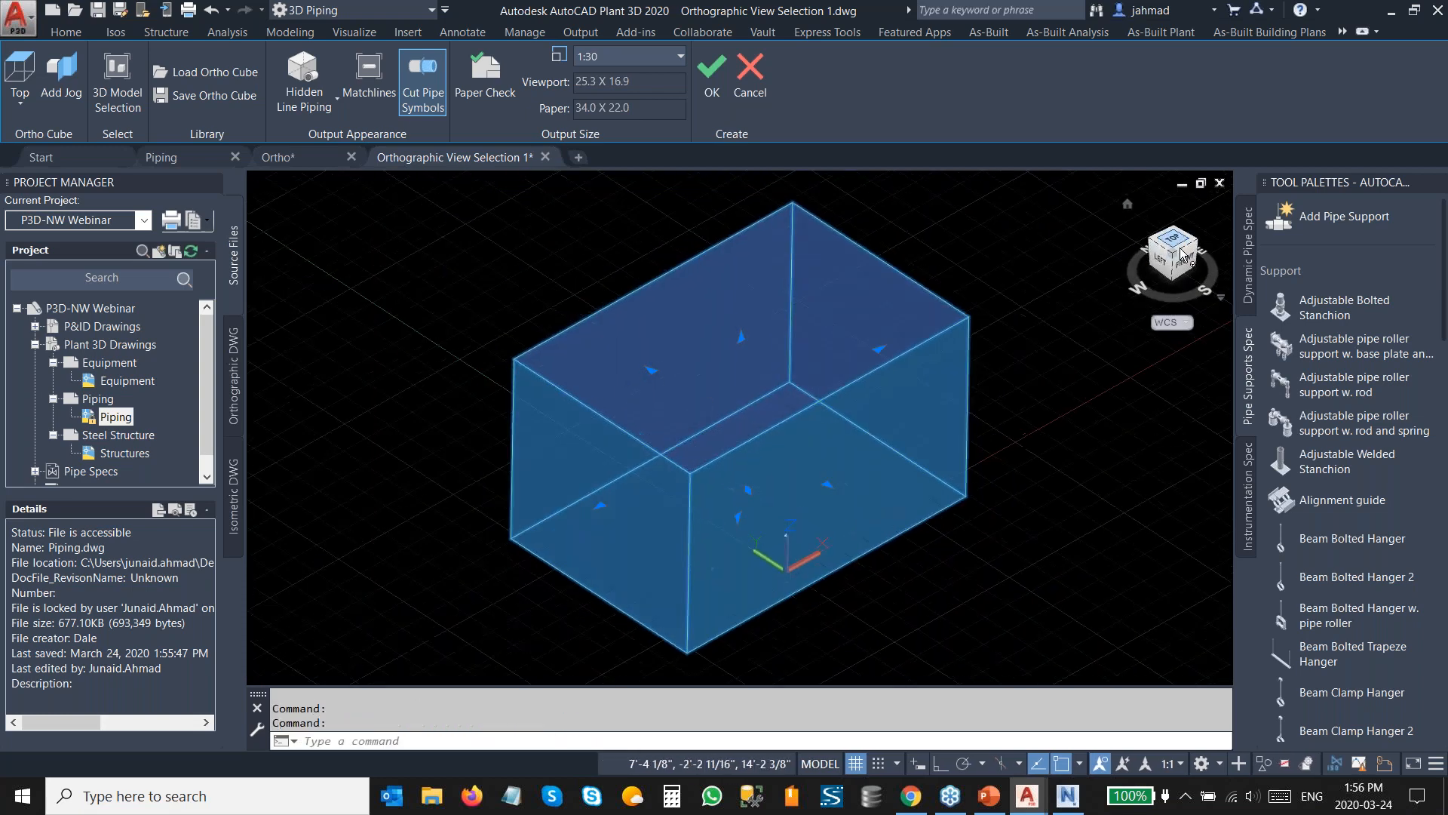
{"action": "left_click", "coordinate": [1180, 248]}
{"action": "scroll", "coordinate": [752, 406], "scroll_direction": "down", "scroll_amount": 2}
{"action": "middle_click_drag", "start_coordinate": [752, 406], "coordinate": [719, 425]}
{"action": "key", "text": "Escape"}
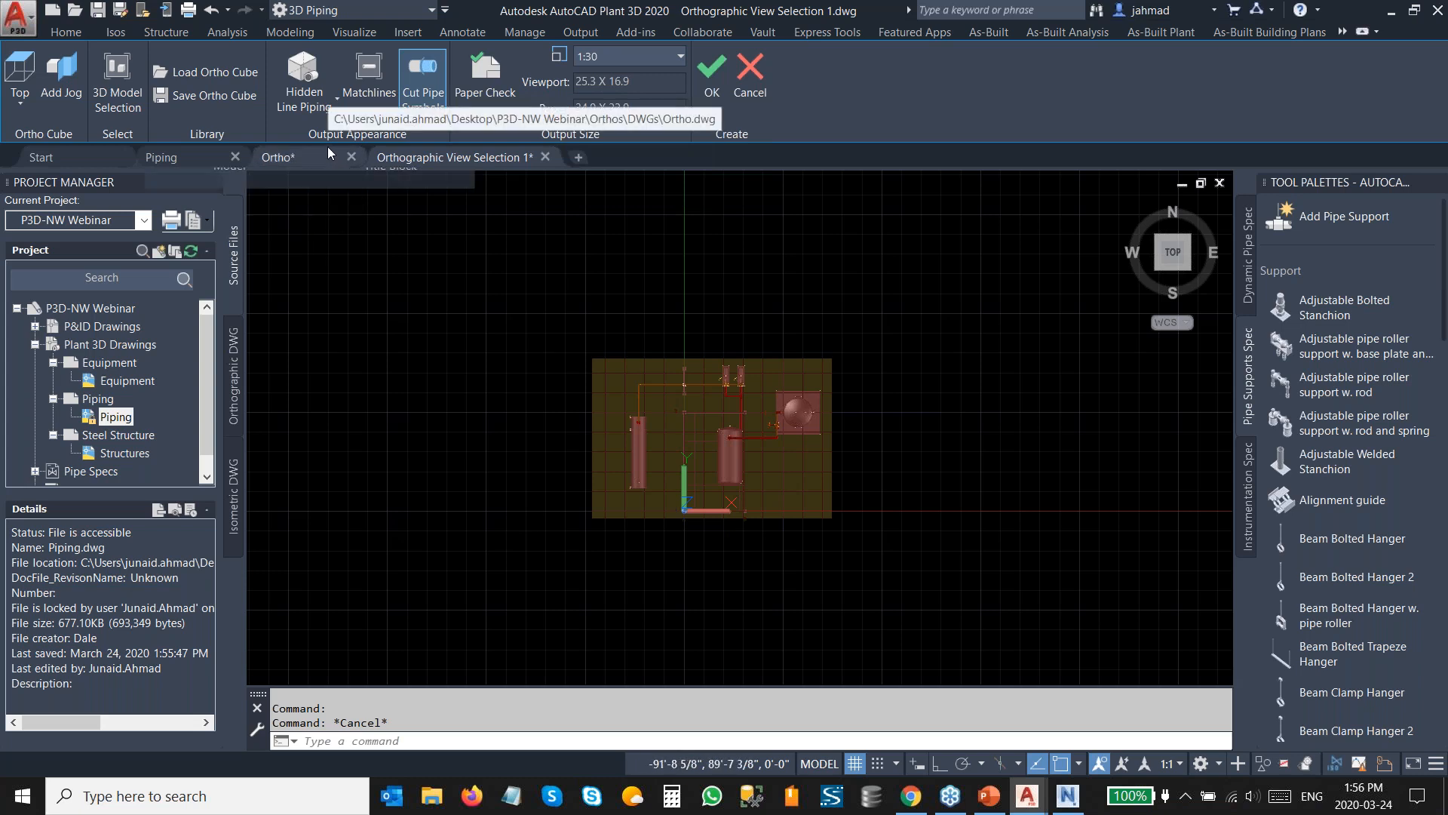
Set the hidden line display to No Hidden Lines and the view scale to 1:50.
{"action": "left_click", "coordinate": [315, 113]}
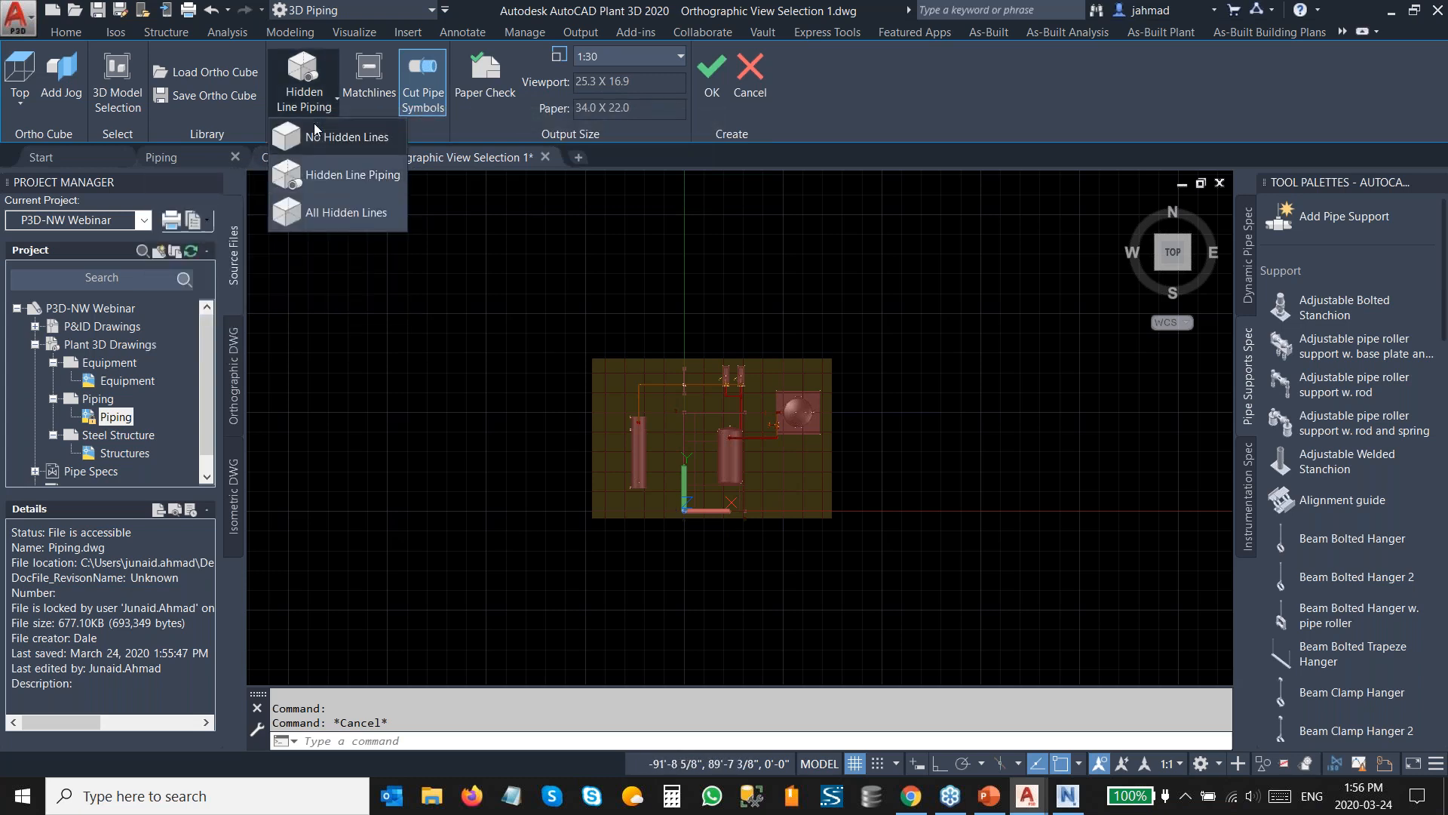
{"action": "left_click", "coordinate": [331, 144]}
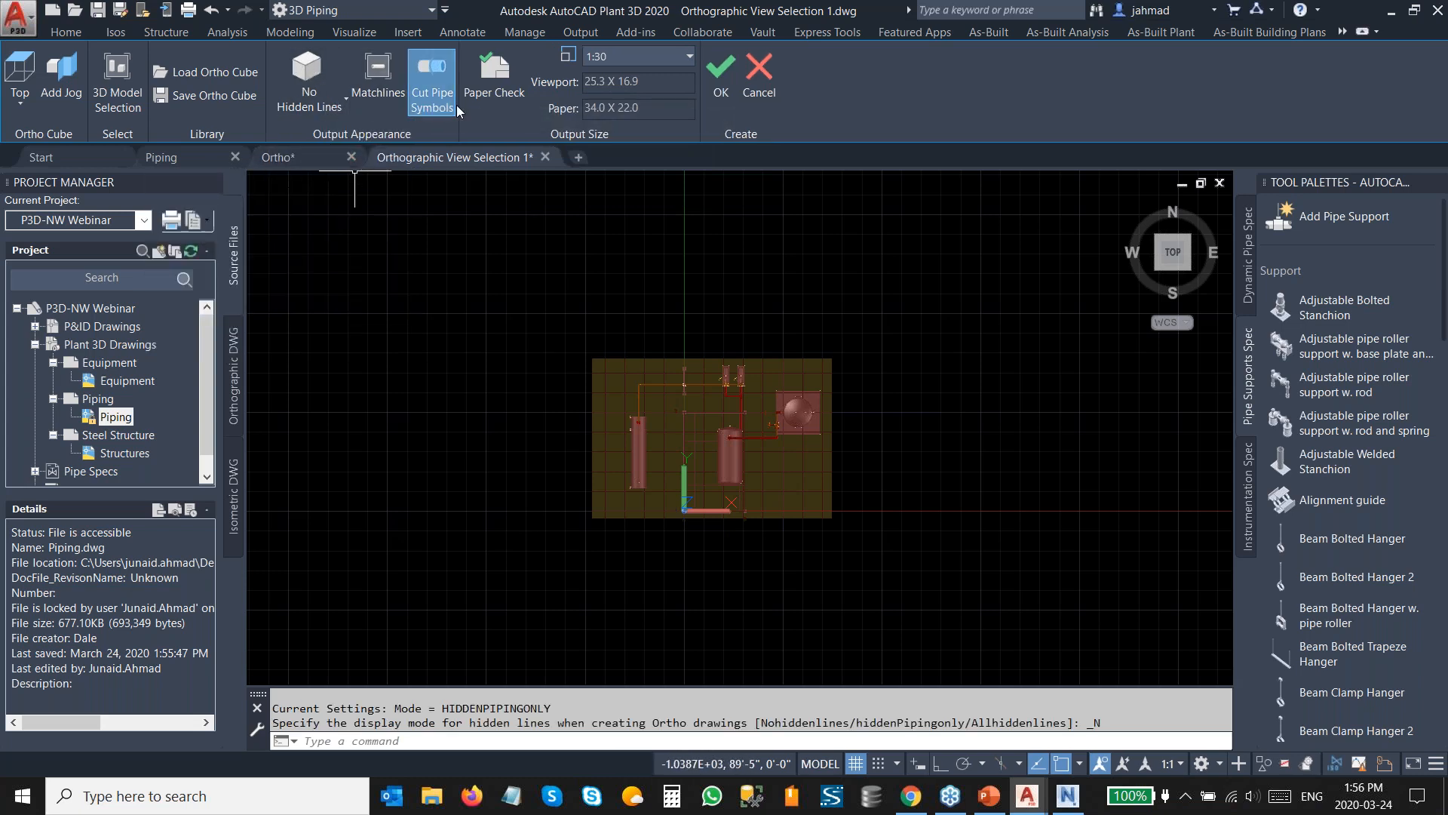
{"action": "left_click", "coordinate": [690, 56]}
{"action": "left_click", "coordinate": [639, 115]}
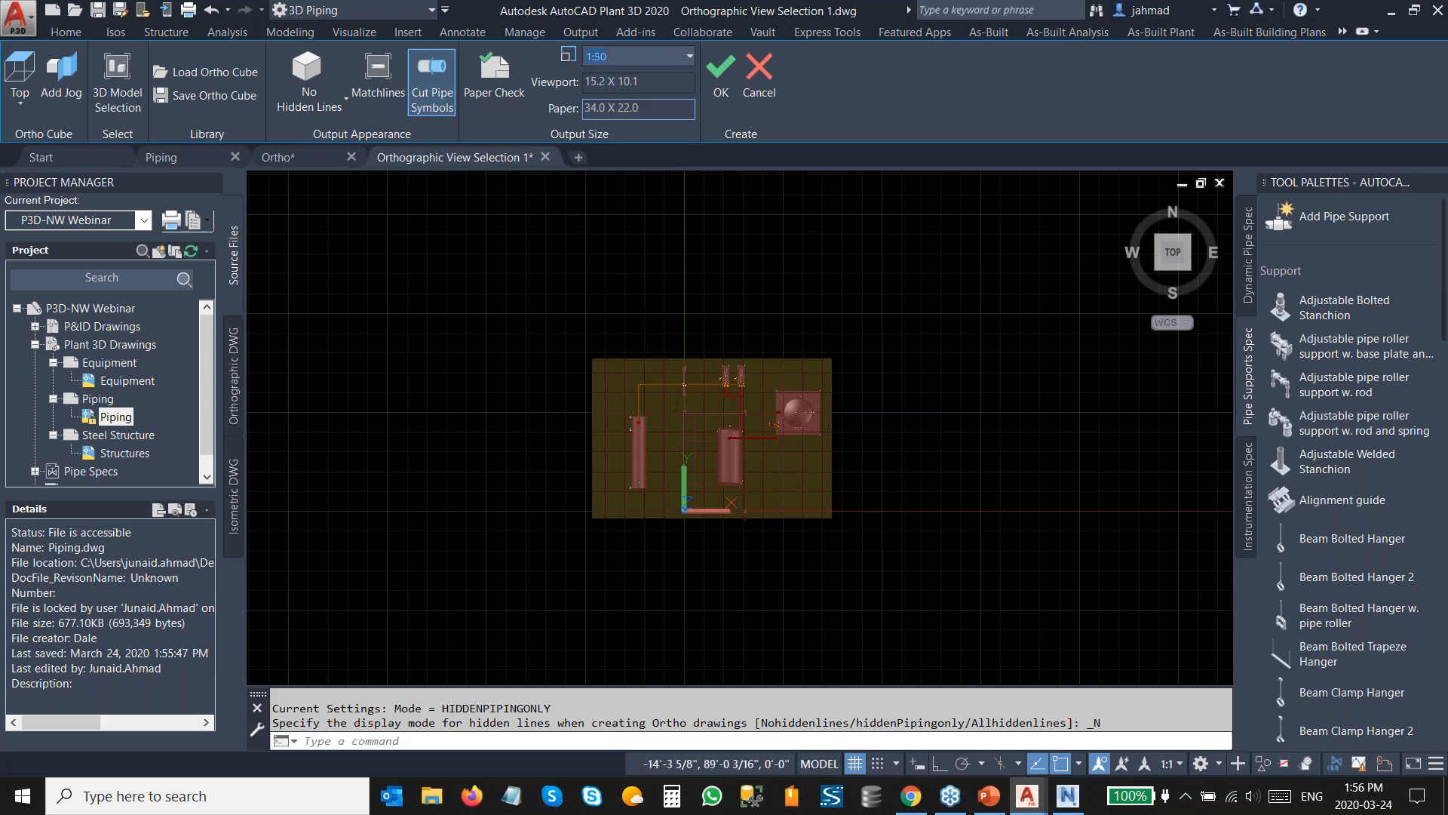
Turn on Paper Check and change the view scale to 1:30.
{"action": "left_click", "coordinate": [499, 104]}
{"action": "mouse_move", "coordinate": [749, 434]}
{"action": "middle_mouse_down"}
{"action": "mouse_move", "coordinate": [742, 402]}
{"action": "mouse_move", "coordinate": [758, 427]}
{"action": "middle_mouse_up"}
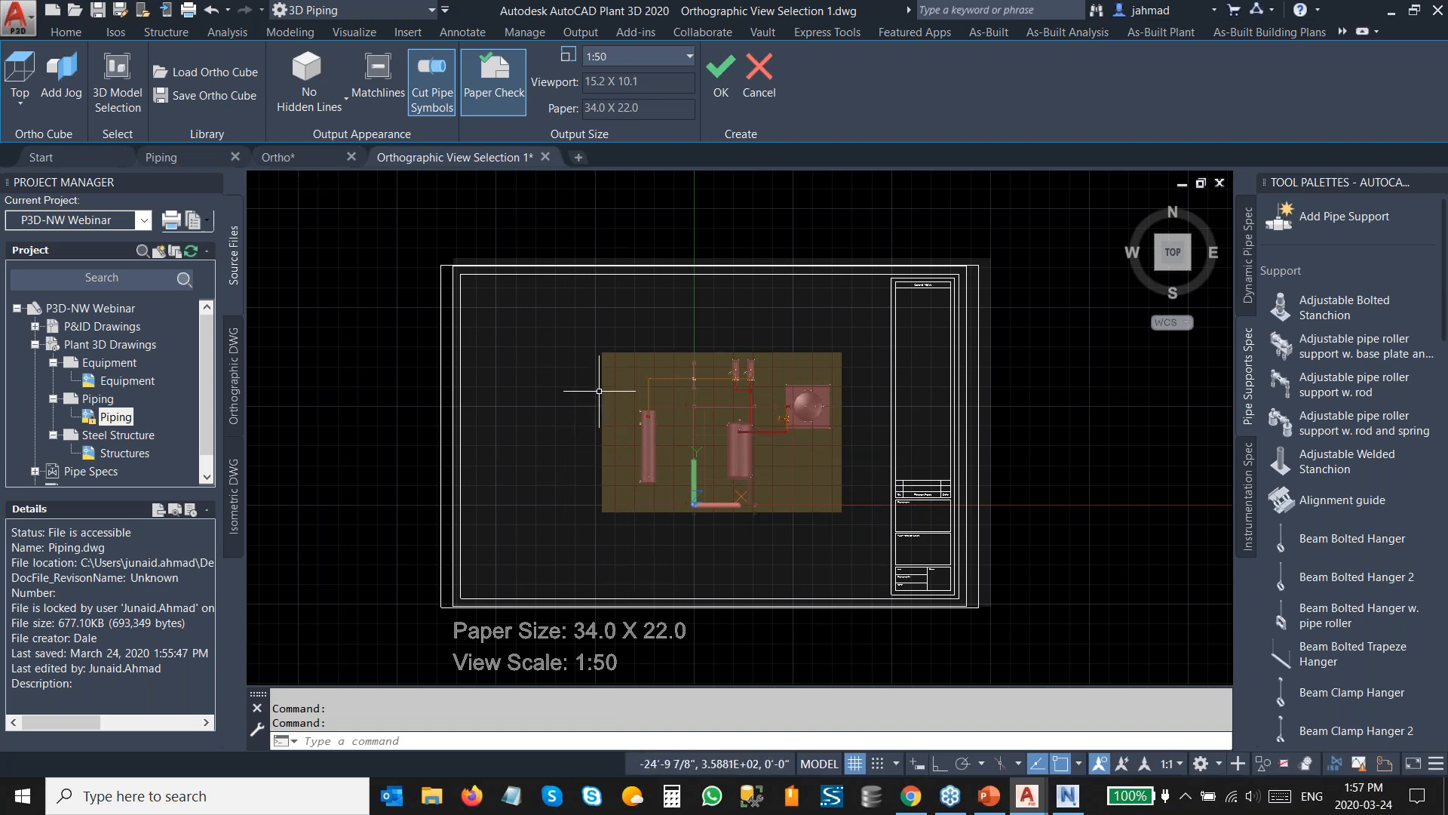
{"action": "scroll", "coordinate": [618, 173], "scroll_direction": "up", "scroll_amount": 1}
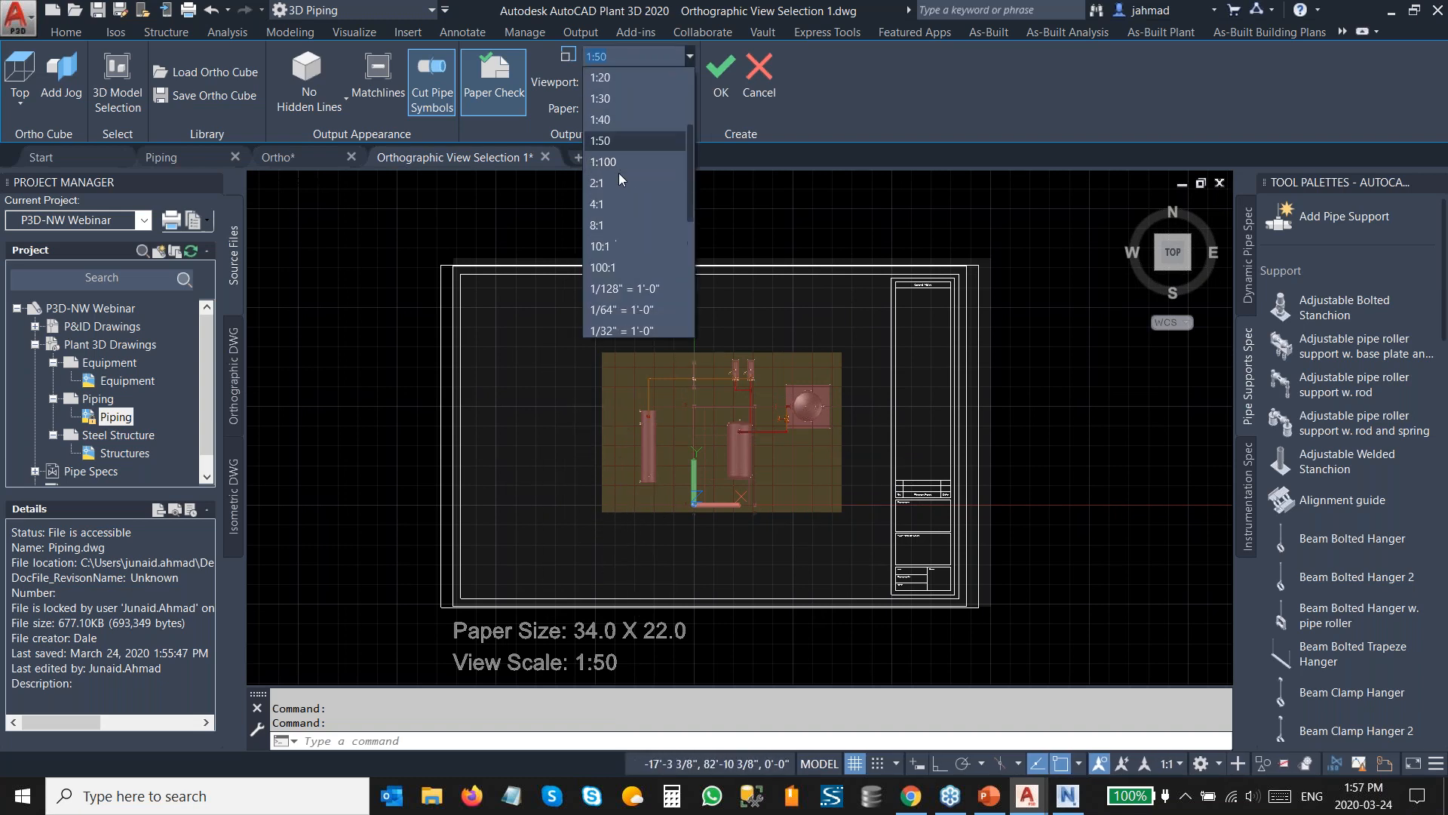
{"action": "left_click", "coordinate": [614, 103]}
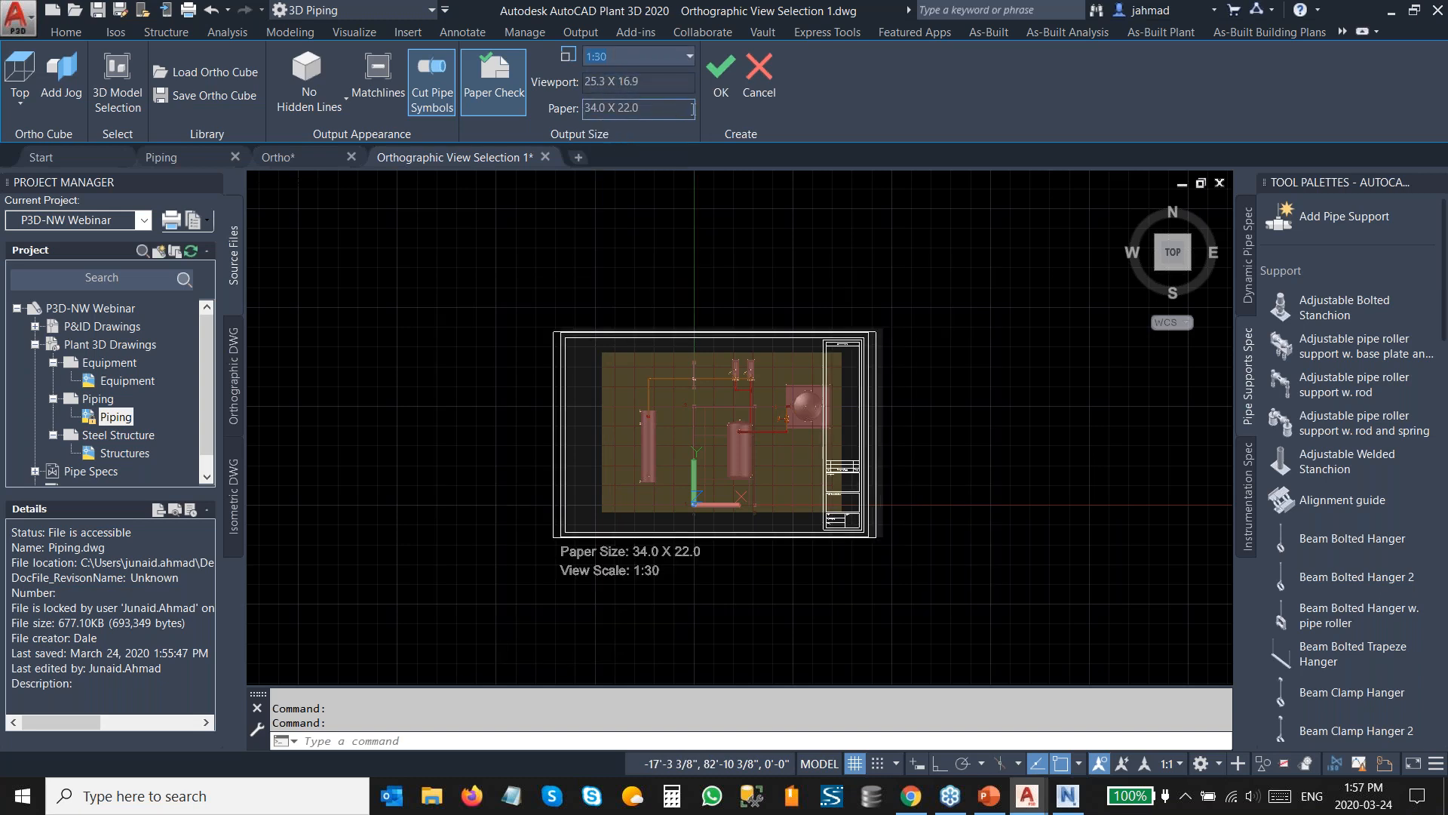
Confirm the ortho view and place its viewport at the lower-left corner of the Ortho sheet.
{"action": "left_click", "coordinate": [719, 84]}
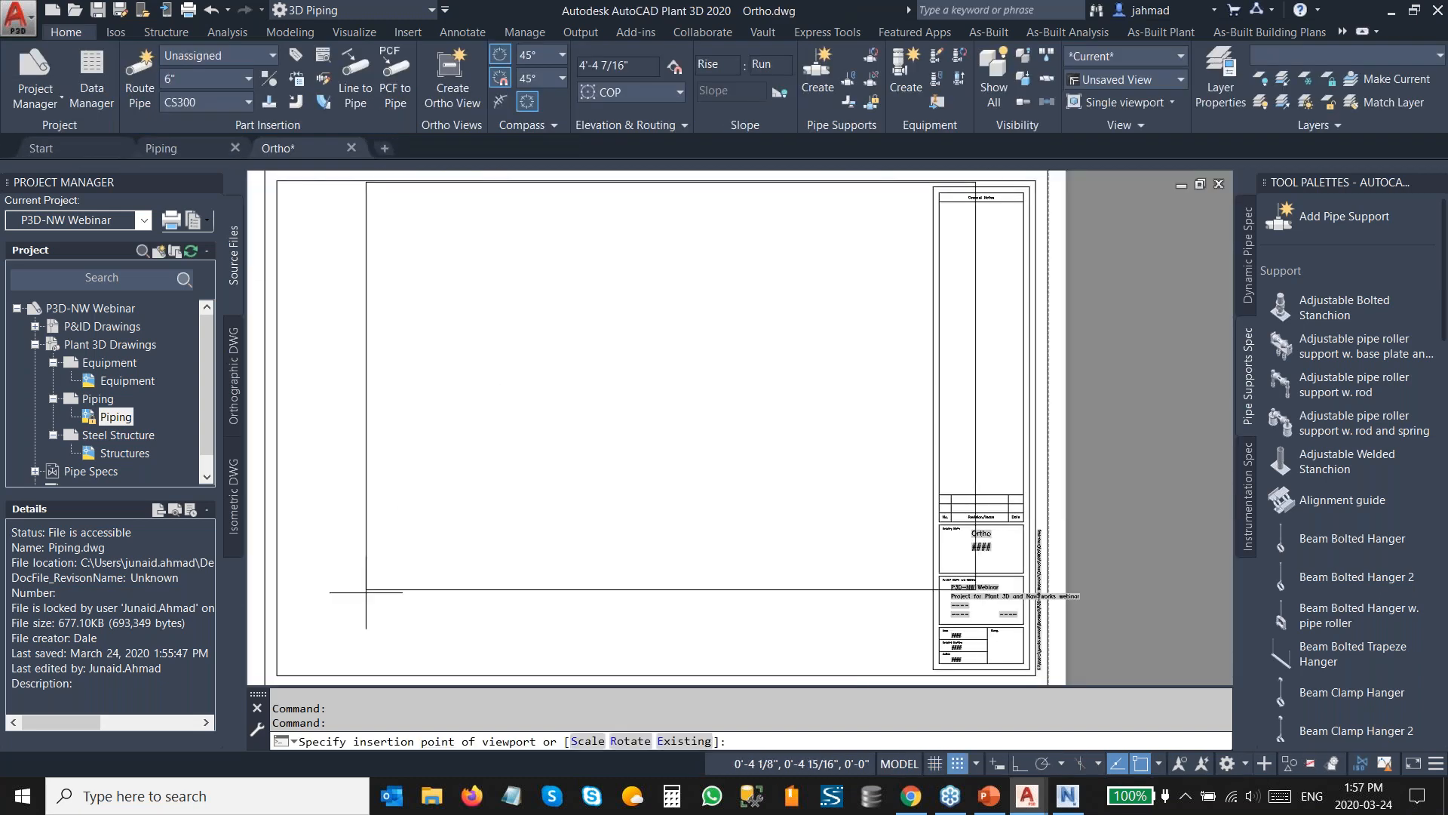
{"action": "left_click", "coordinate": [293, 632]}
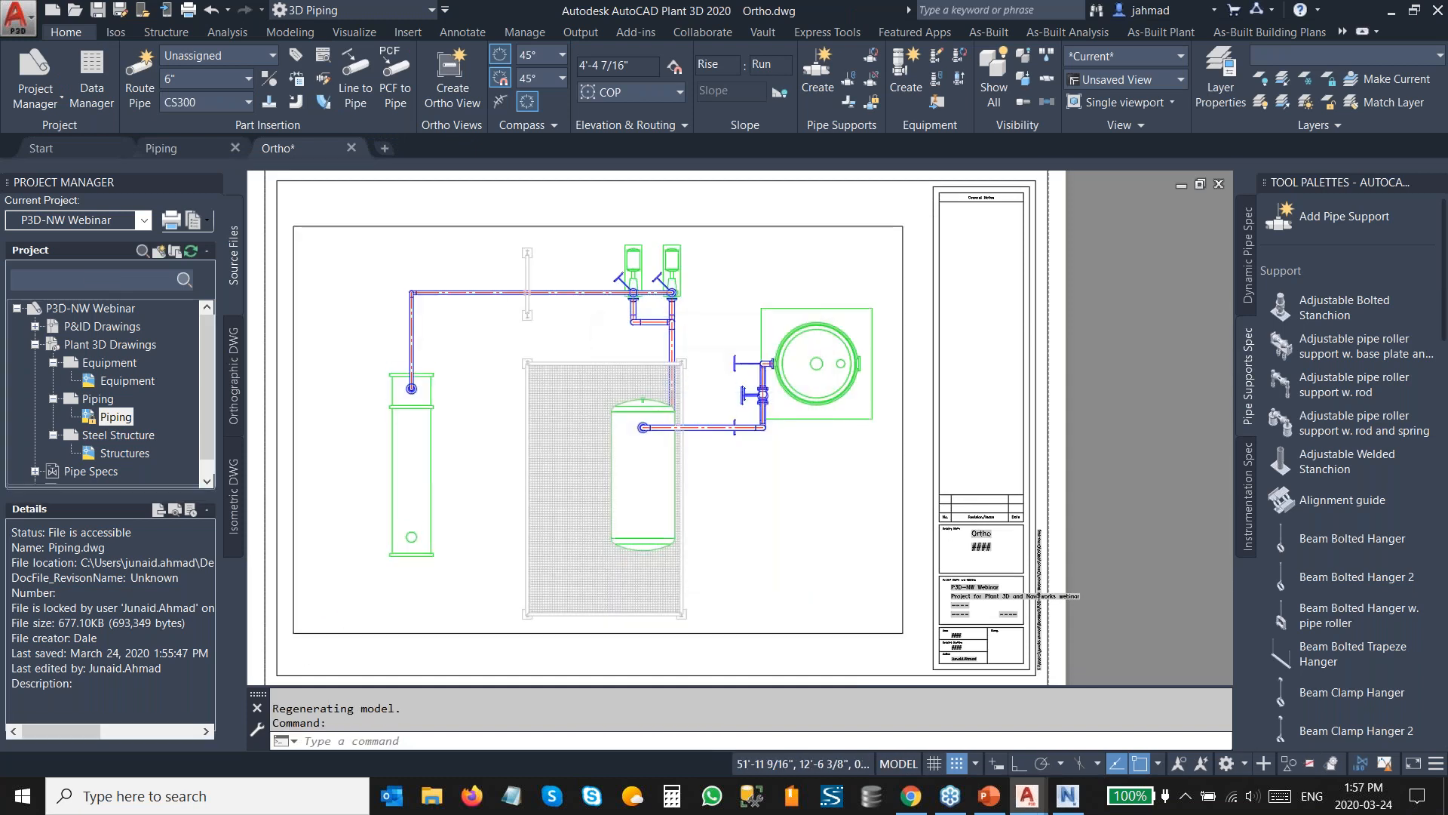
{"action": "middle_click_drag", "start_coordinate": [431, 474], "coordinate": [531, 467]}
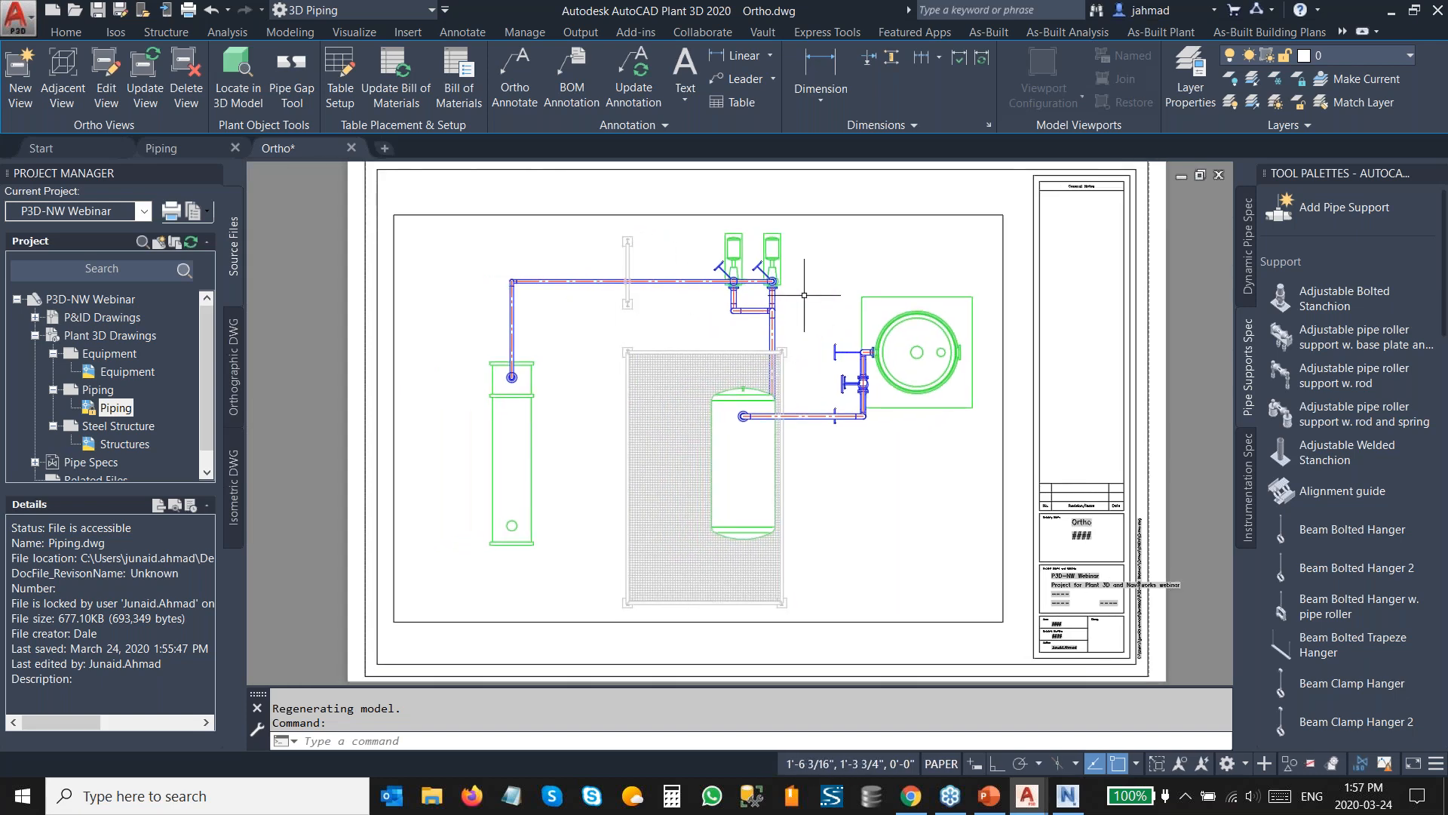
{"action": "scroll", "coordinate": [785, 287], "scroll_direction": "up", "scroll_amount": 2}
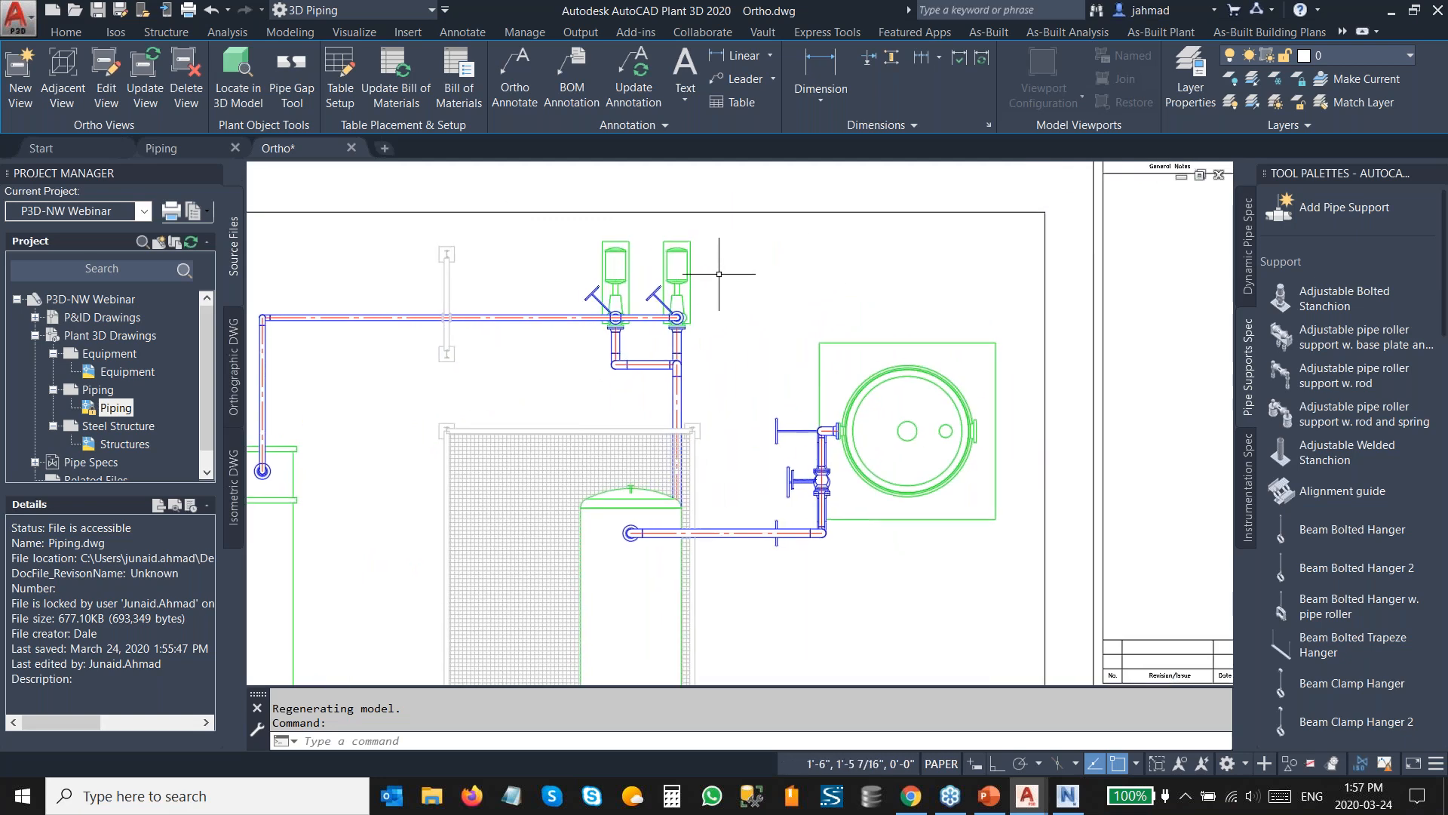
Add an equipment tag annotation to the right-hand pump in the ortho view, placing it just beside the pump.
{"action": "right_click", "coordinate": [729, 283]}
{"action": "mouse_move", "coordinate": [857, 347]}
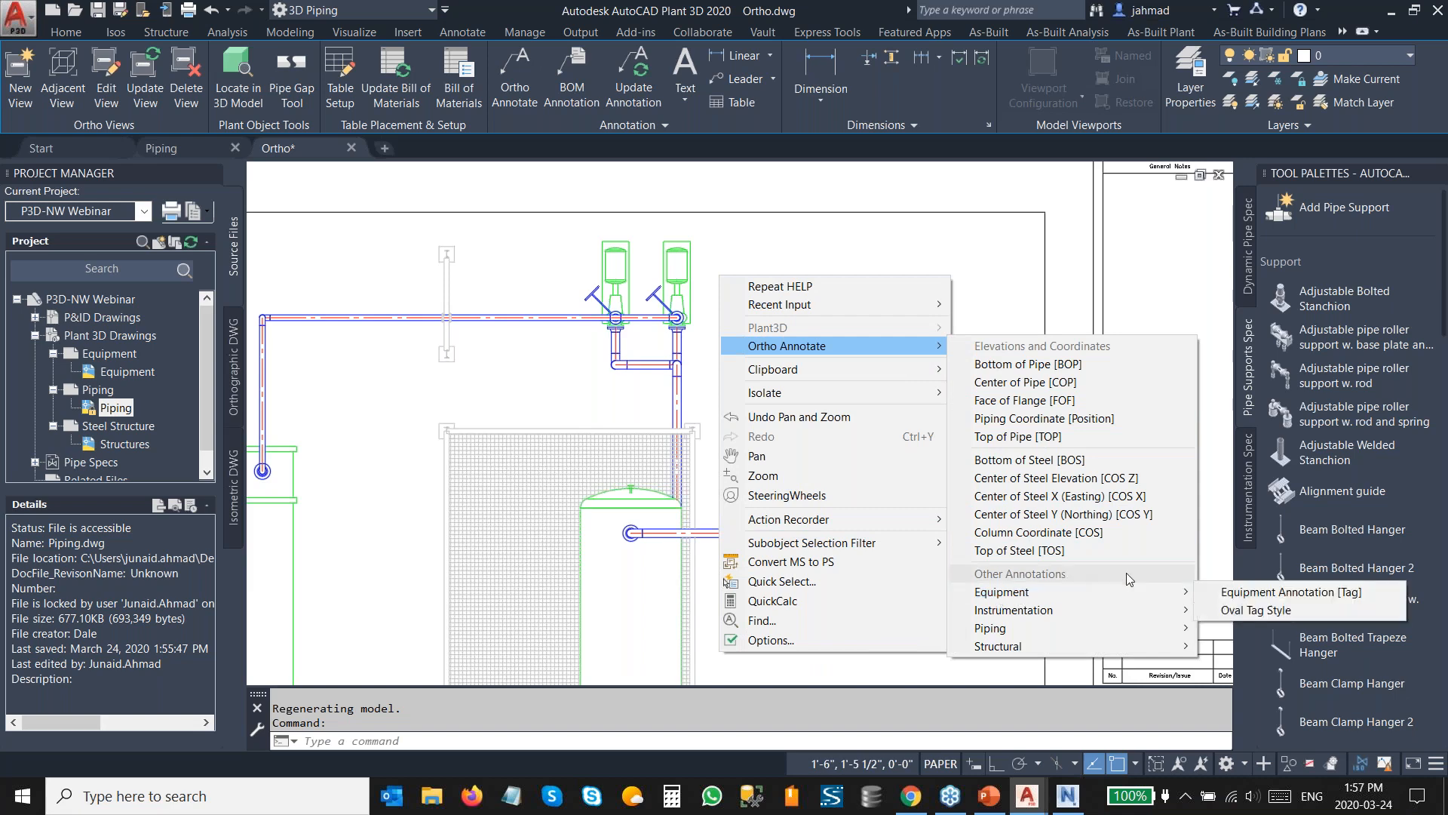
{"action": "left_click", "coordinate": [1226, 592]}
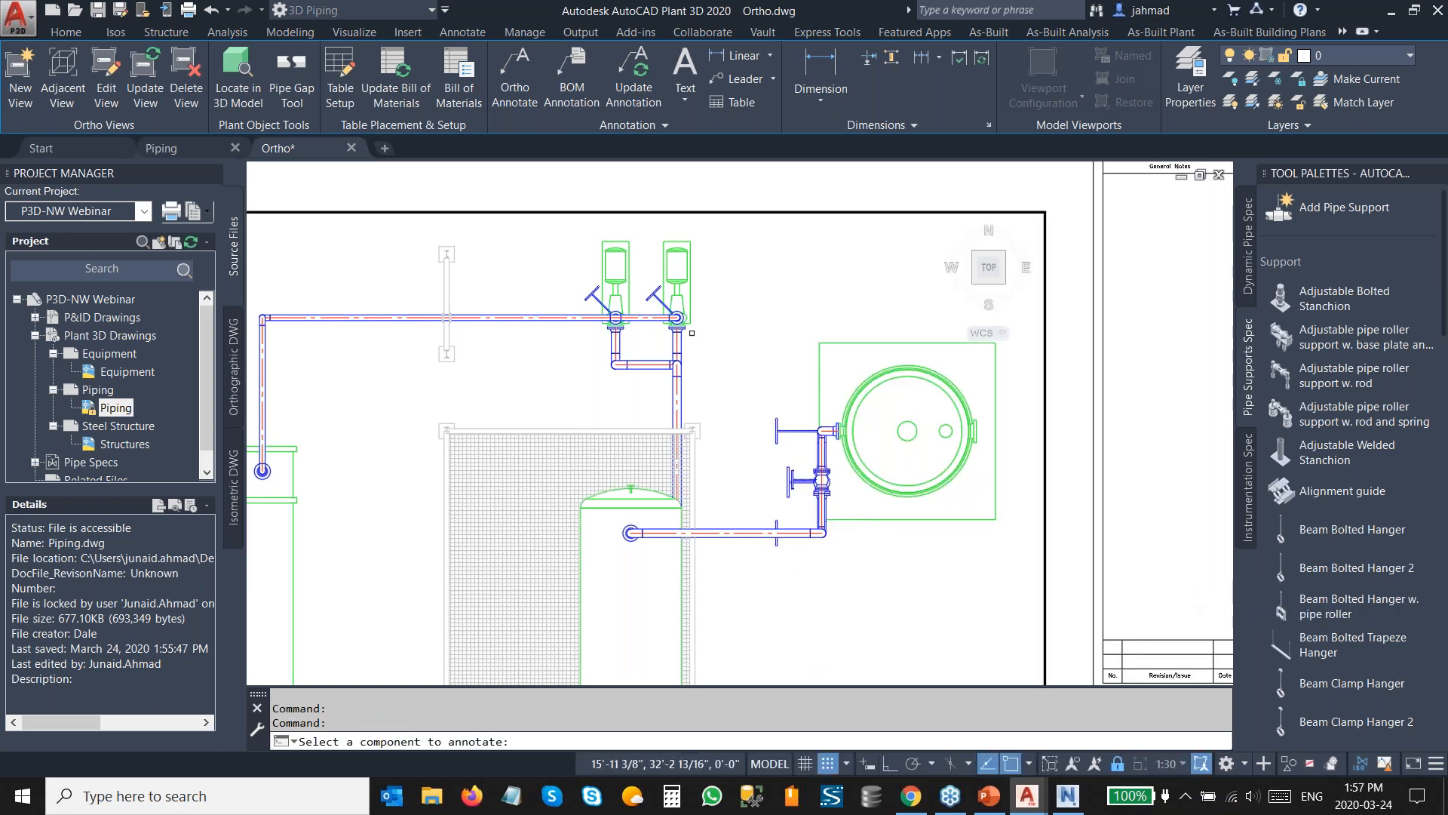
{"action": "left_click", "coordinate": [686, 286]}
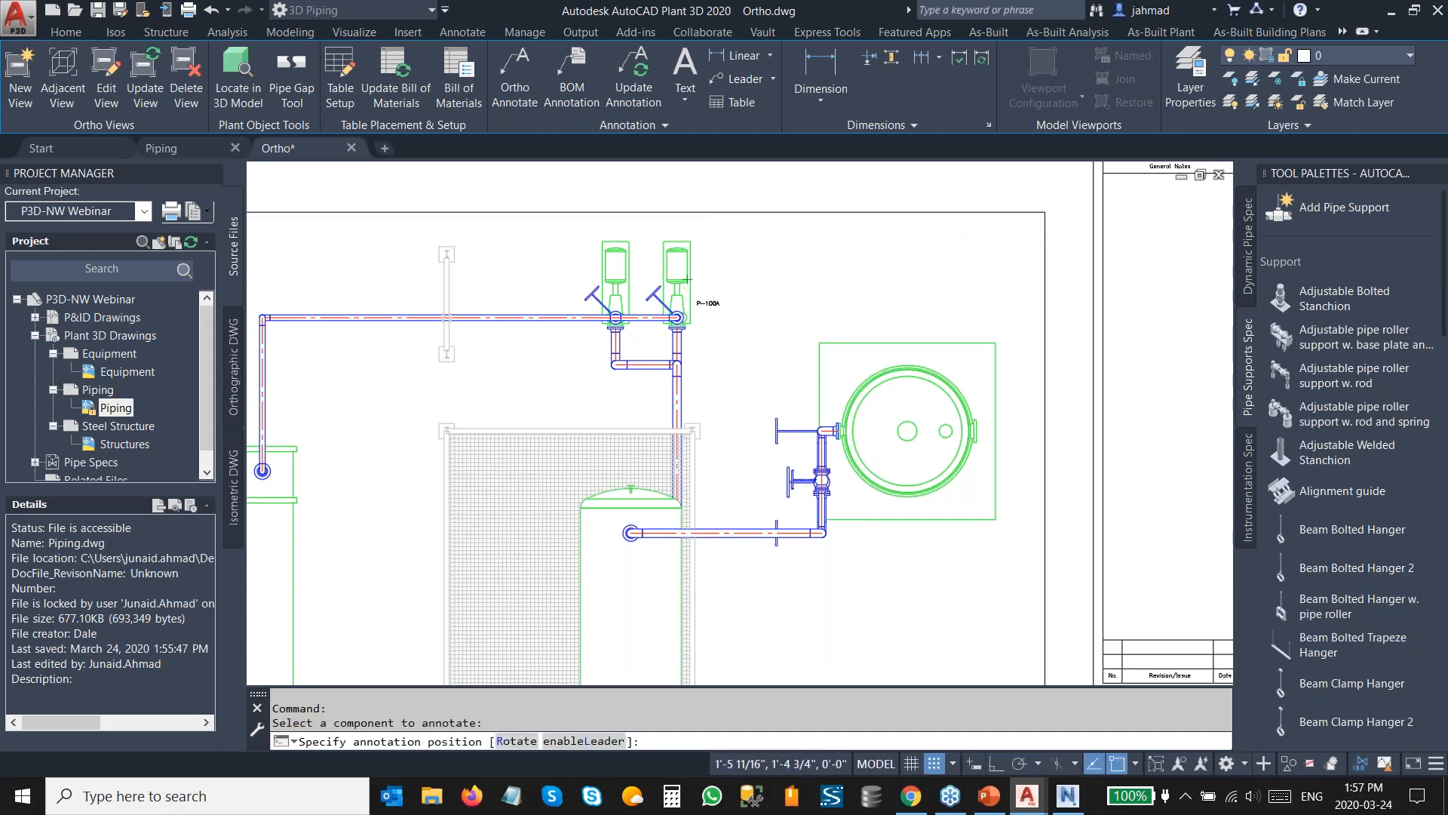
{"action": "left_click", "coordinate": [710, 306]}
{"action": "key", "text": "Escape"}
{"action": "scroll", "coordinate": [746, 317], "scroll_direction": "up", "scroll_amount": 2}
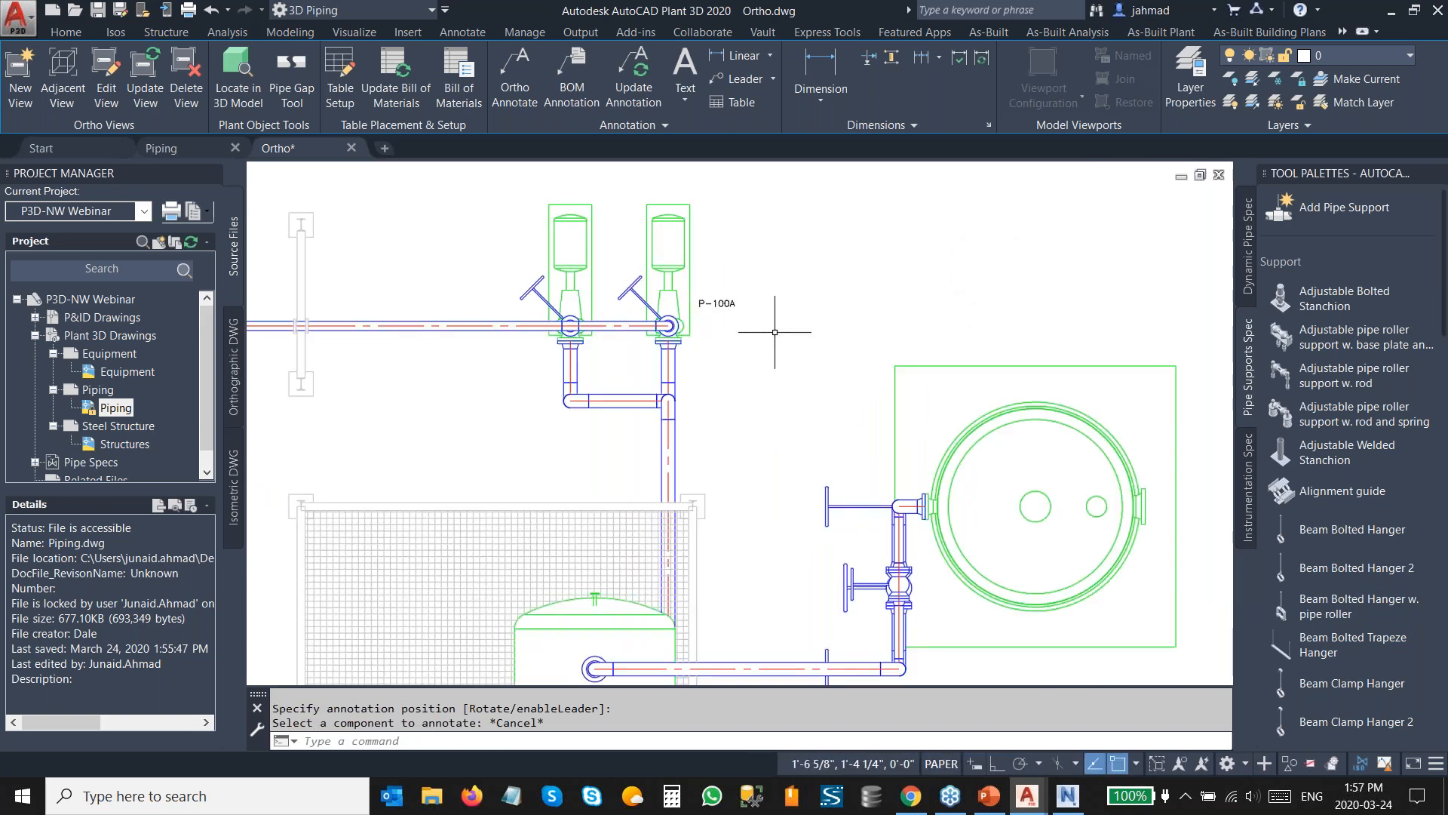
{"action": "scroll", "coordinate": [742, 317], "scroll_direction": "down", "scroll_amount": 5}
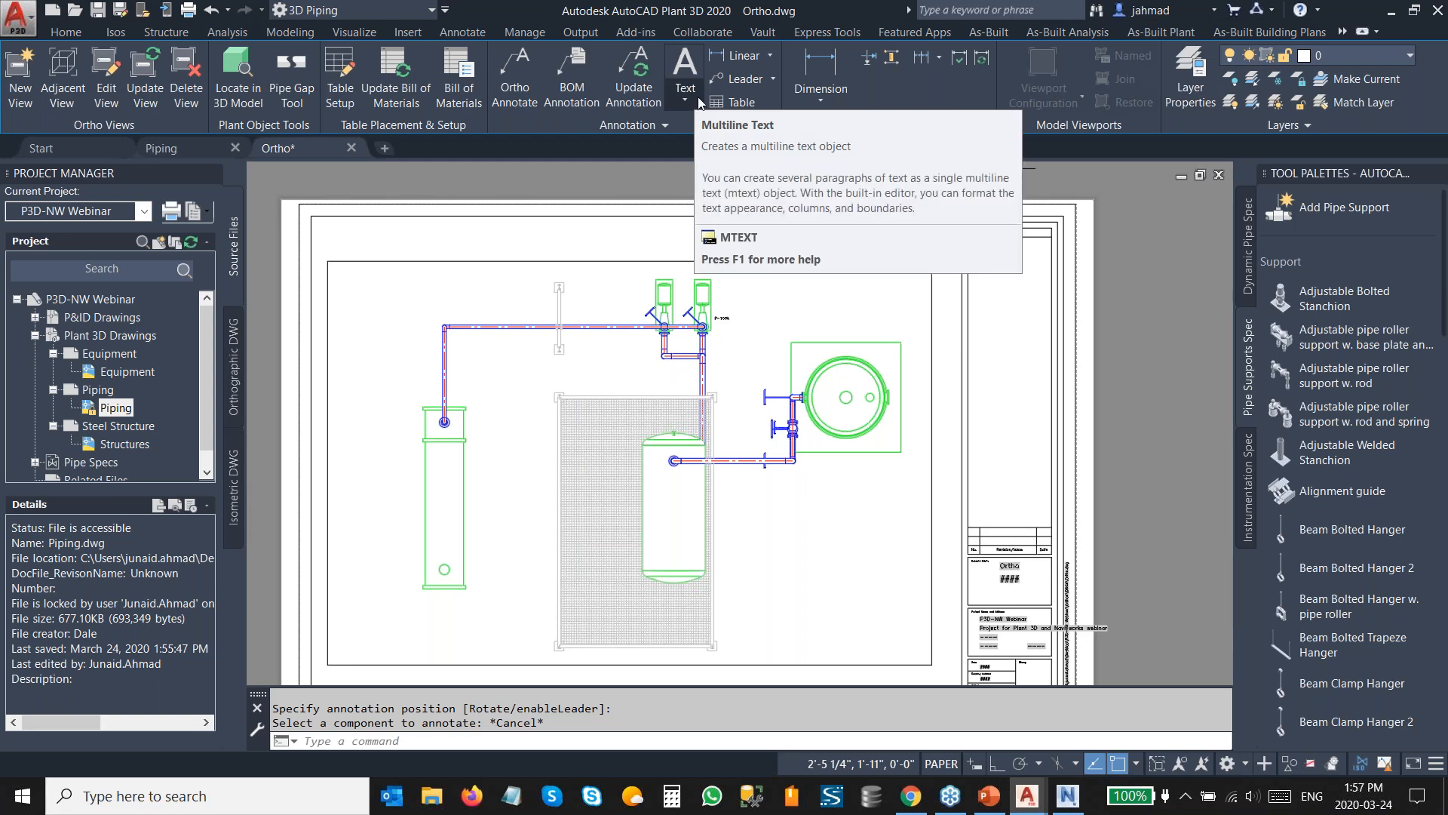
Launch Plant Report Creator and export the 3D Parts report for the P3D-NW Webinar project.
{"action": "left_click", "coordinate": [1388, 11]}
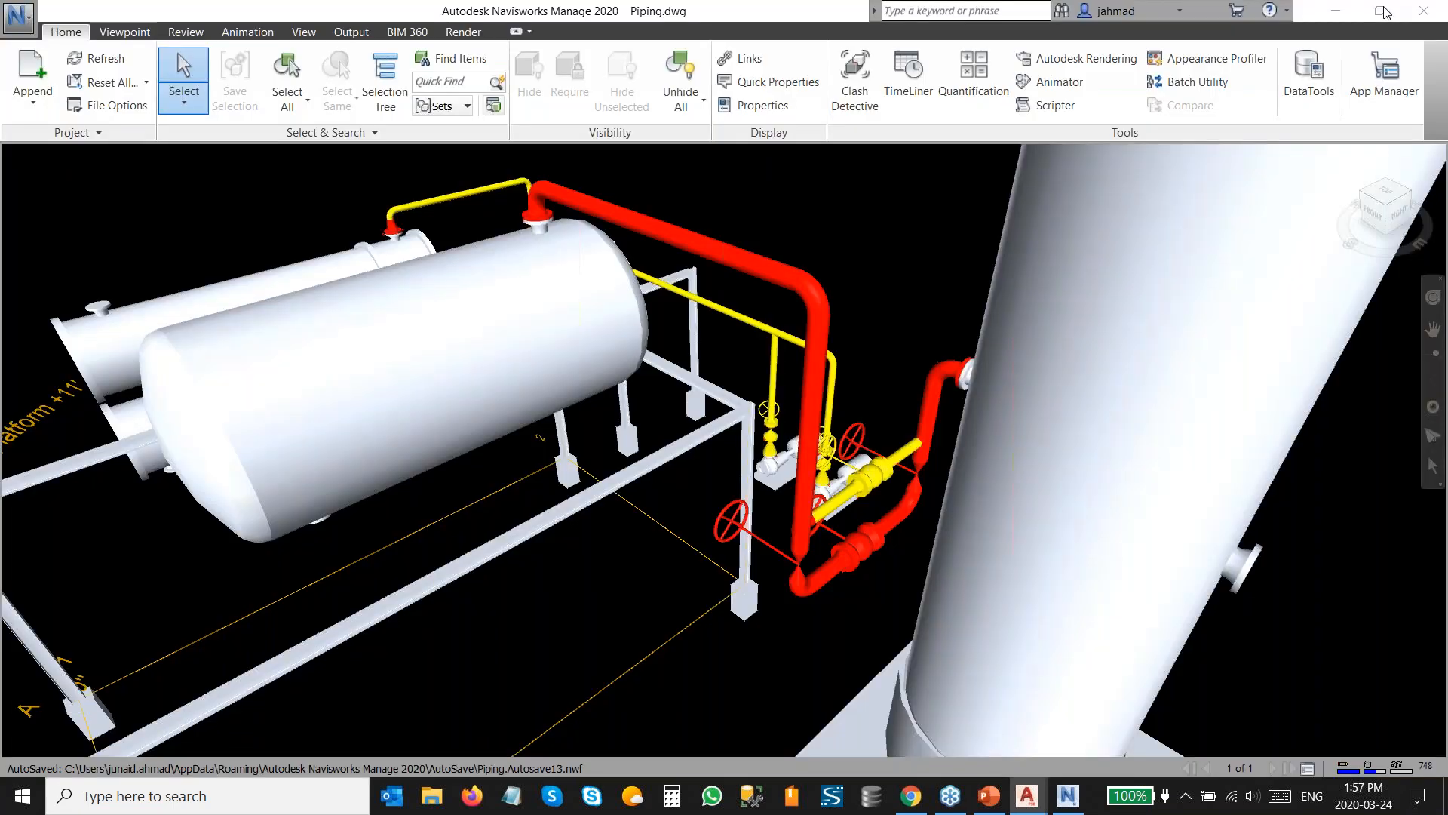
{"action": "left_click", "coordinate": [1347, 13]}
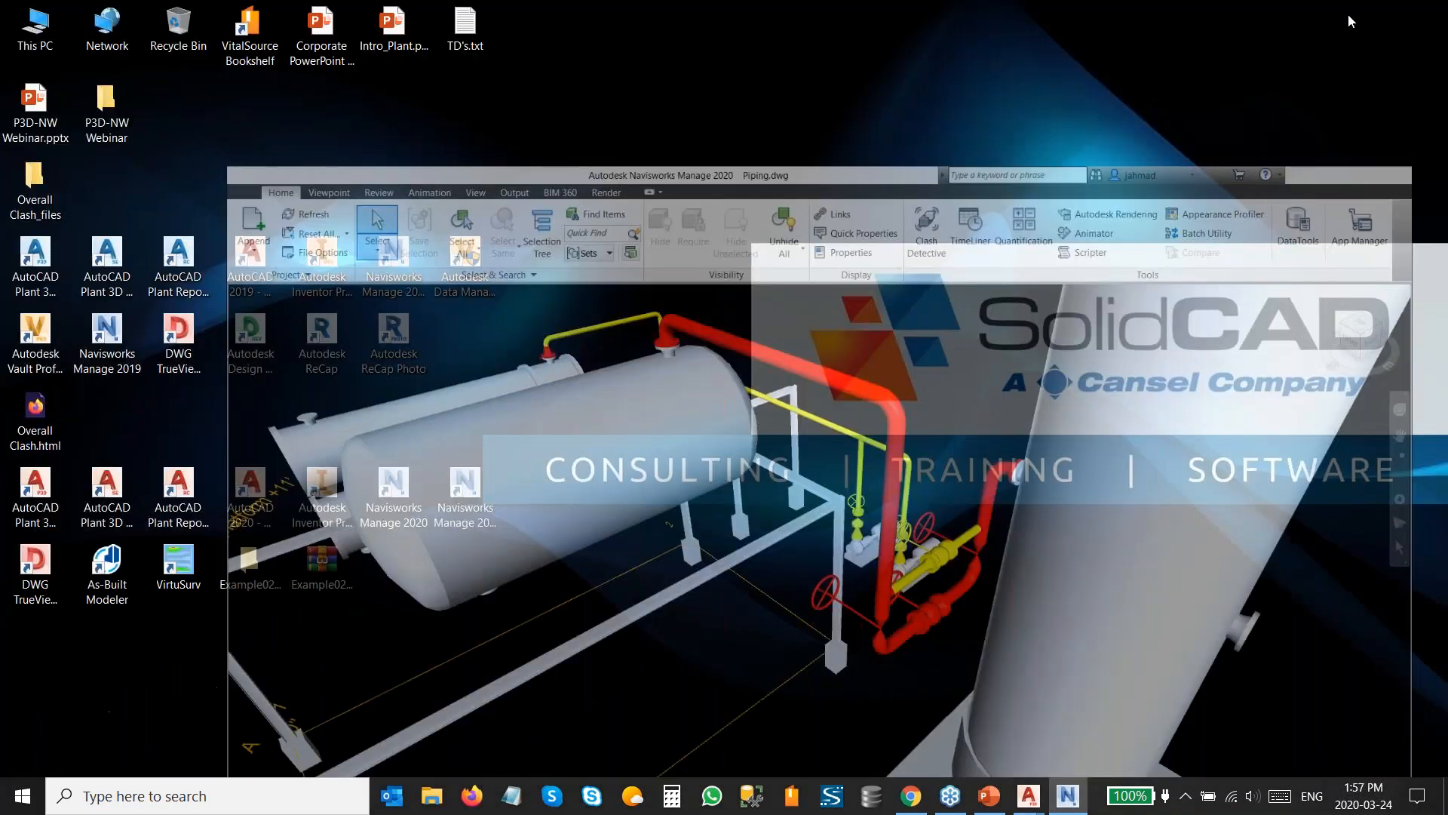
{"action": "double_click", "coordinate": [179, 494]}
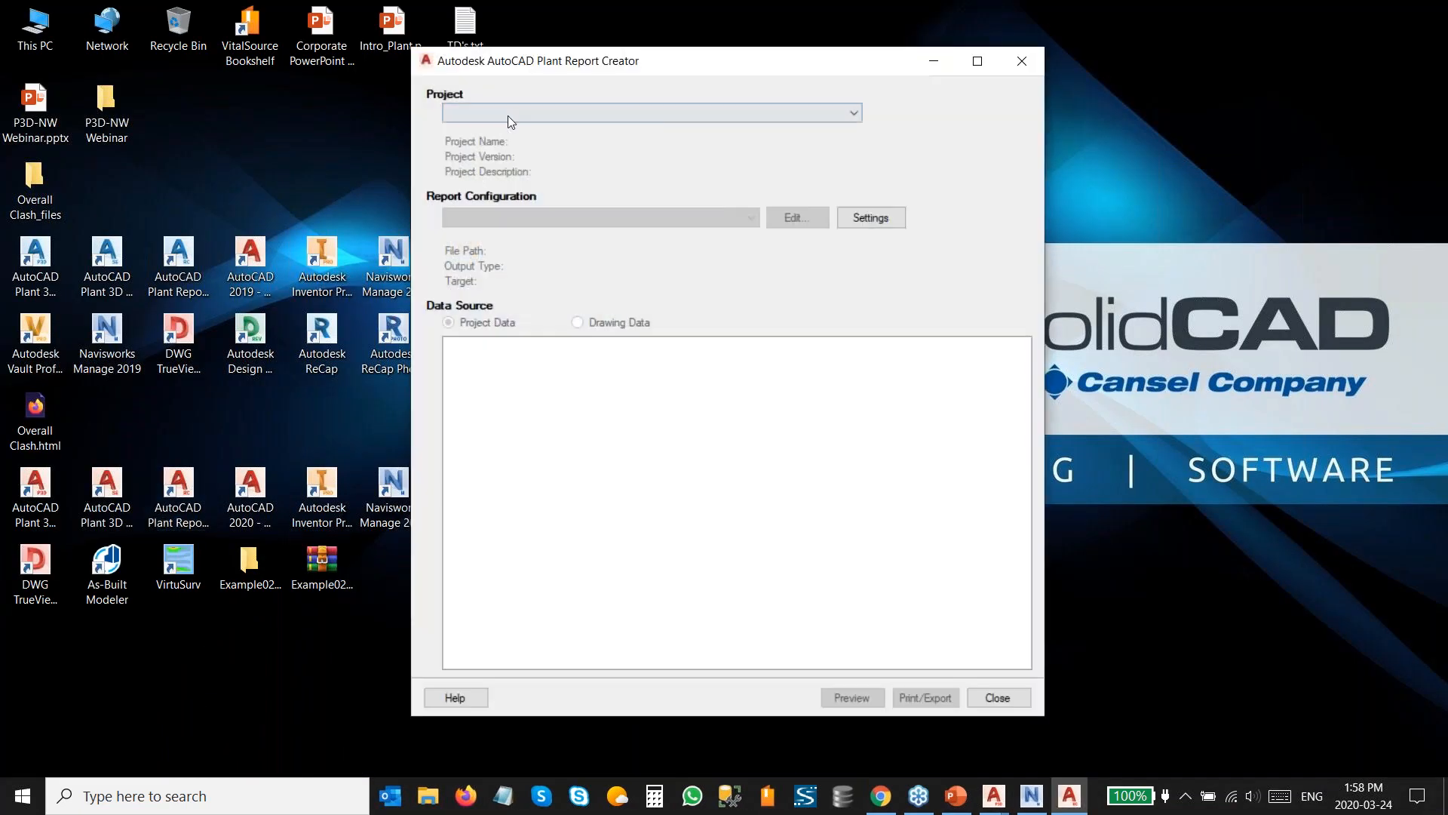
{"action": "left_click", "coordinate": [508, 115]}
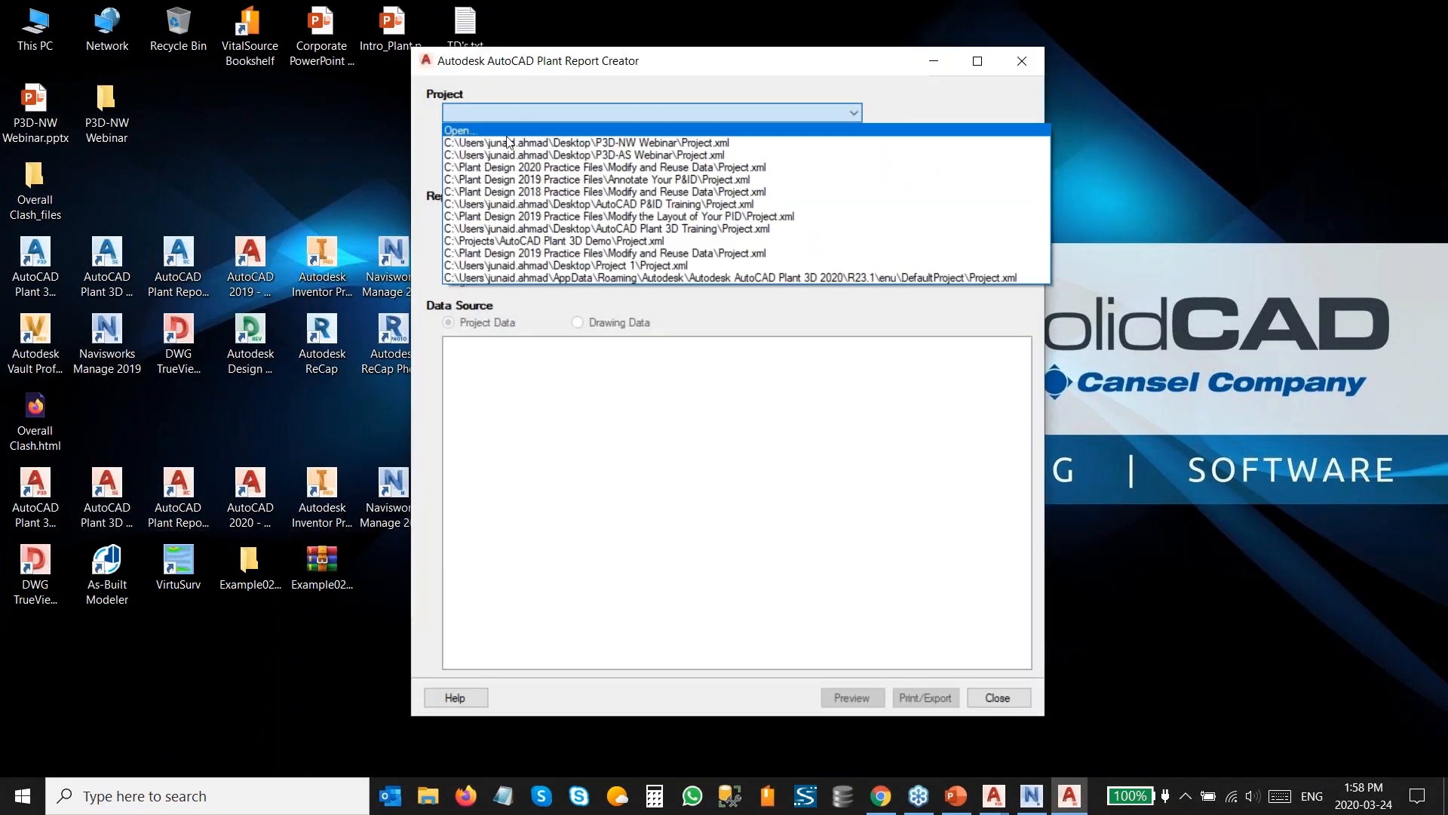
{"action": "left_click", "coordinate": [511, 139]}
{"action": "left_click", "coordinate": [537, 218]}
{"action": "left_click", "coordinate": [538, 258]}
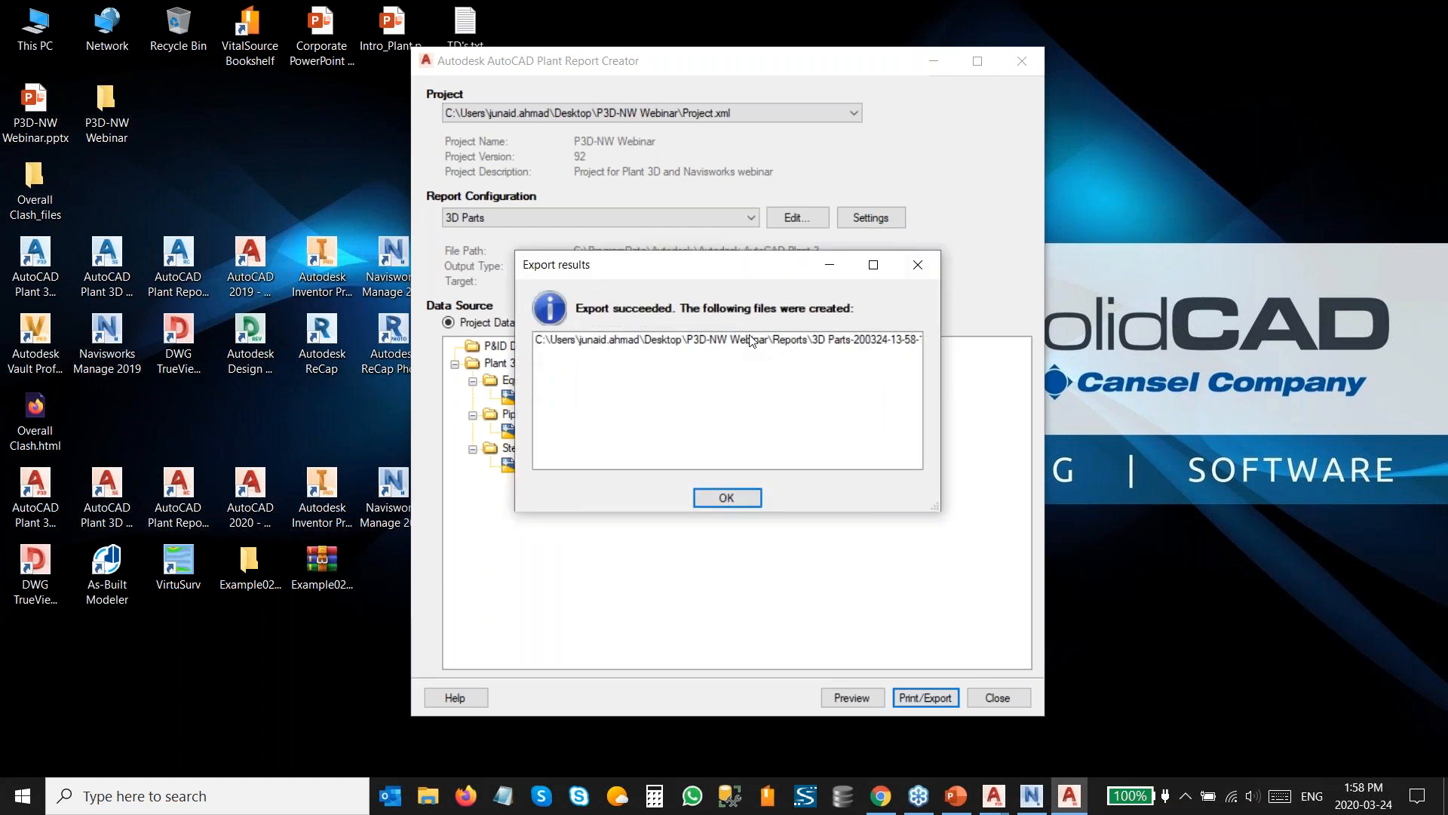
Review the exported bill of material spreadsheet, then close it and the Report Creator.
{"action": "triple_click", "coordinate": [750, 341]}
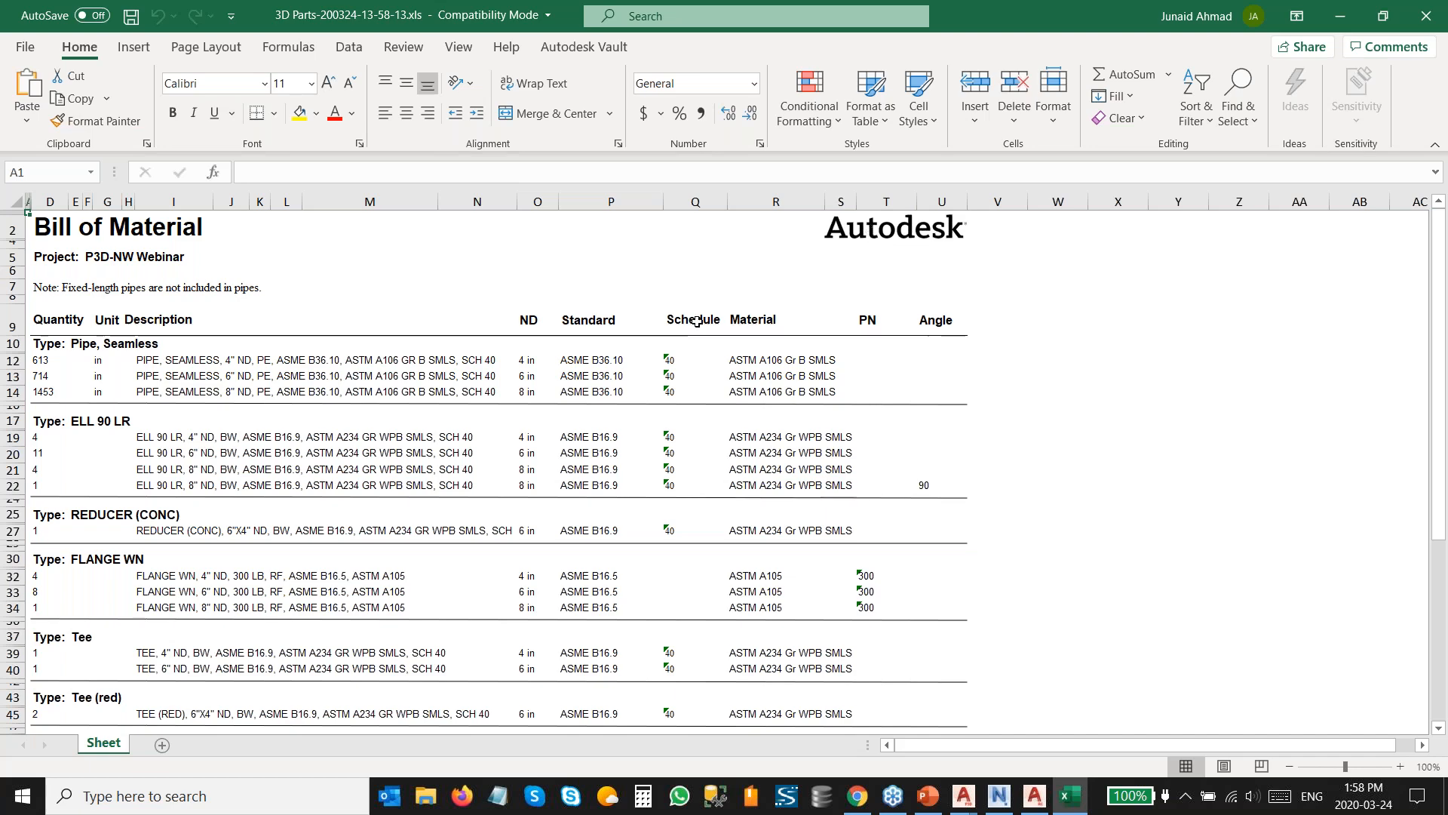
{"action": "left_click", "coordinate": [1424, 23]}
{"action": "left_click", "coordinate": [724, 496]}
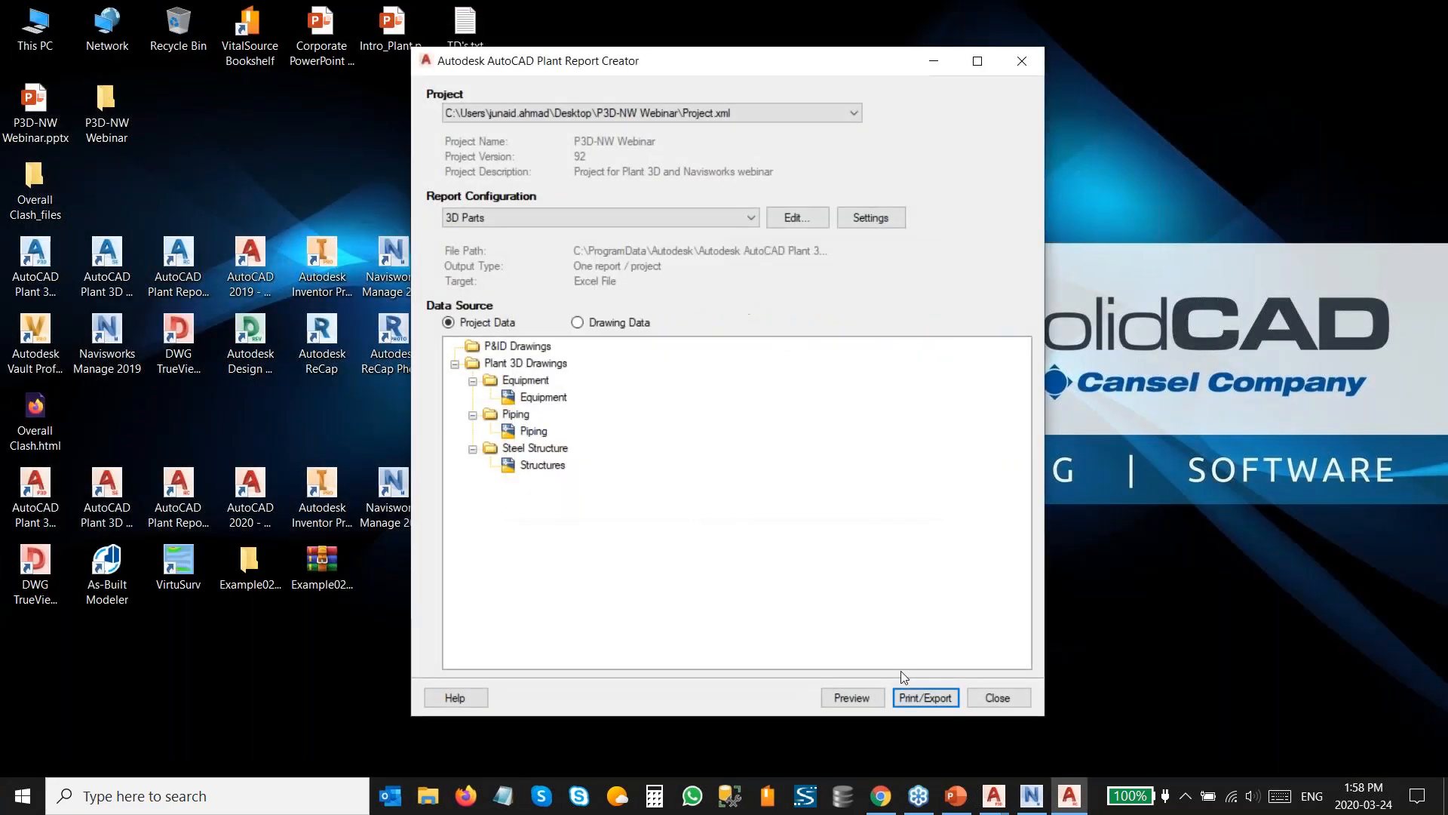
{"action": "left_click", "coordinate": [990, 695]}
In Navisworks, open the Properties window and inspect the AutoCad properties of the long diagonal yellow pipe.
{"action": "left_click", "coordinate": [1068, 796]}
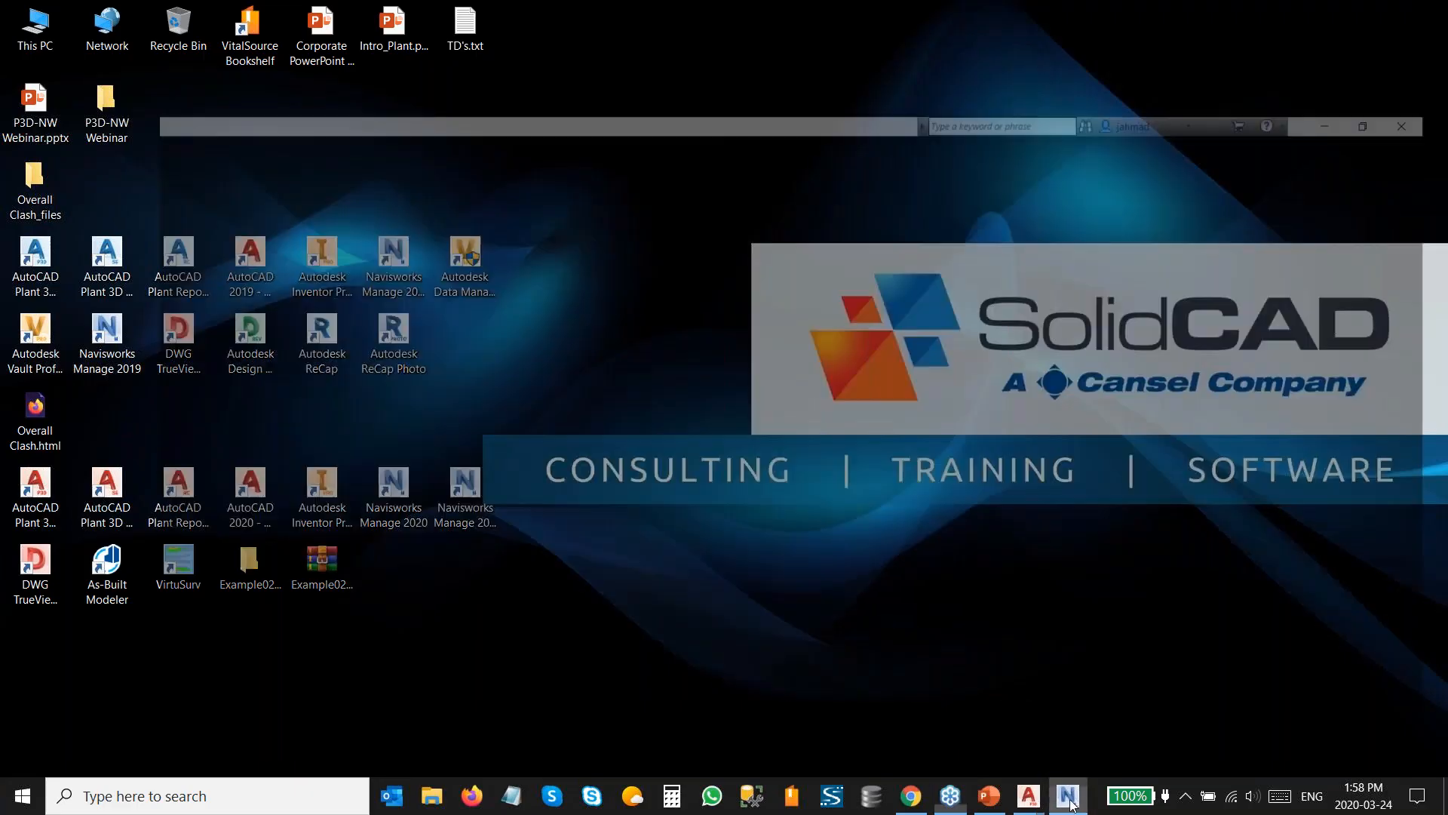
{"action": "scroll", "coordinate": [777, 431], "scroll_direction": "down", "scroll_amount": 6}
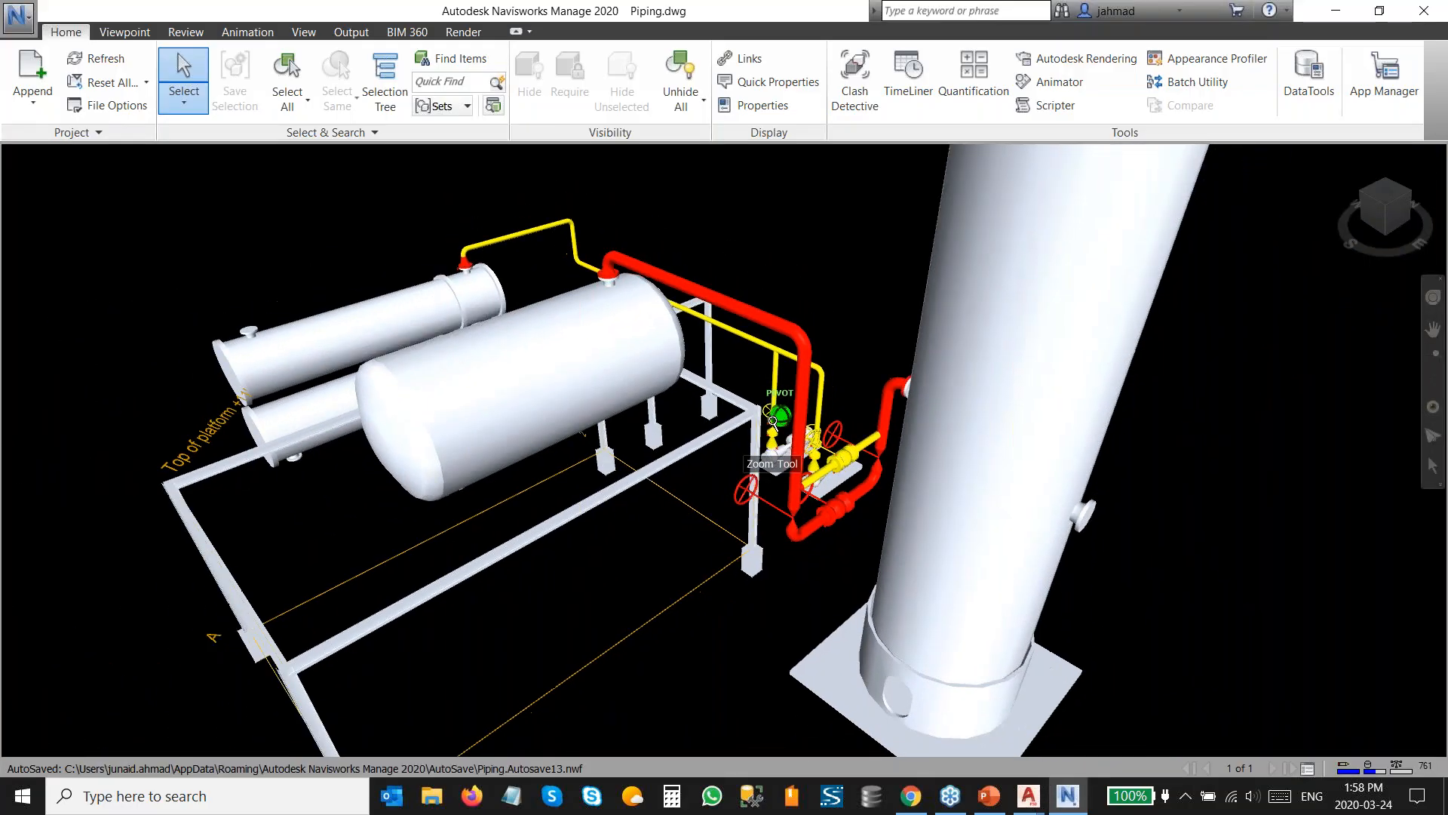
{"action": "left_click", "coordinate": [1392, 182]}
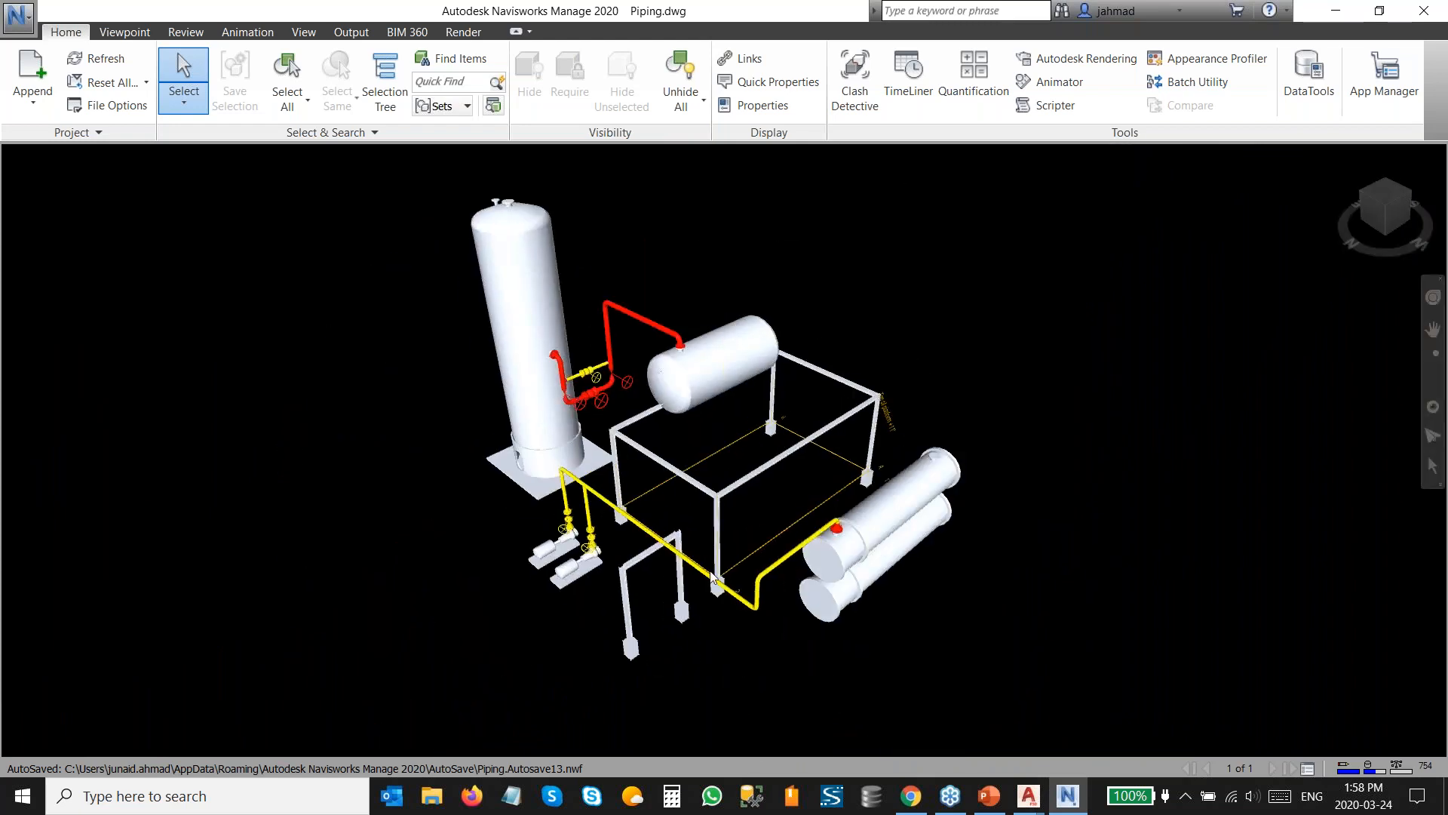
{"action": "scroll", "coordinate": [704, 526], "scroll_direction": "up", "scroll_amount": 5}
{"action": "scroll", "coordinate": [547, 476], "scroll_direction": "down", "scroll_amount": 3}
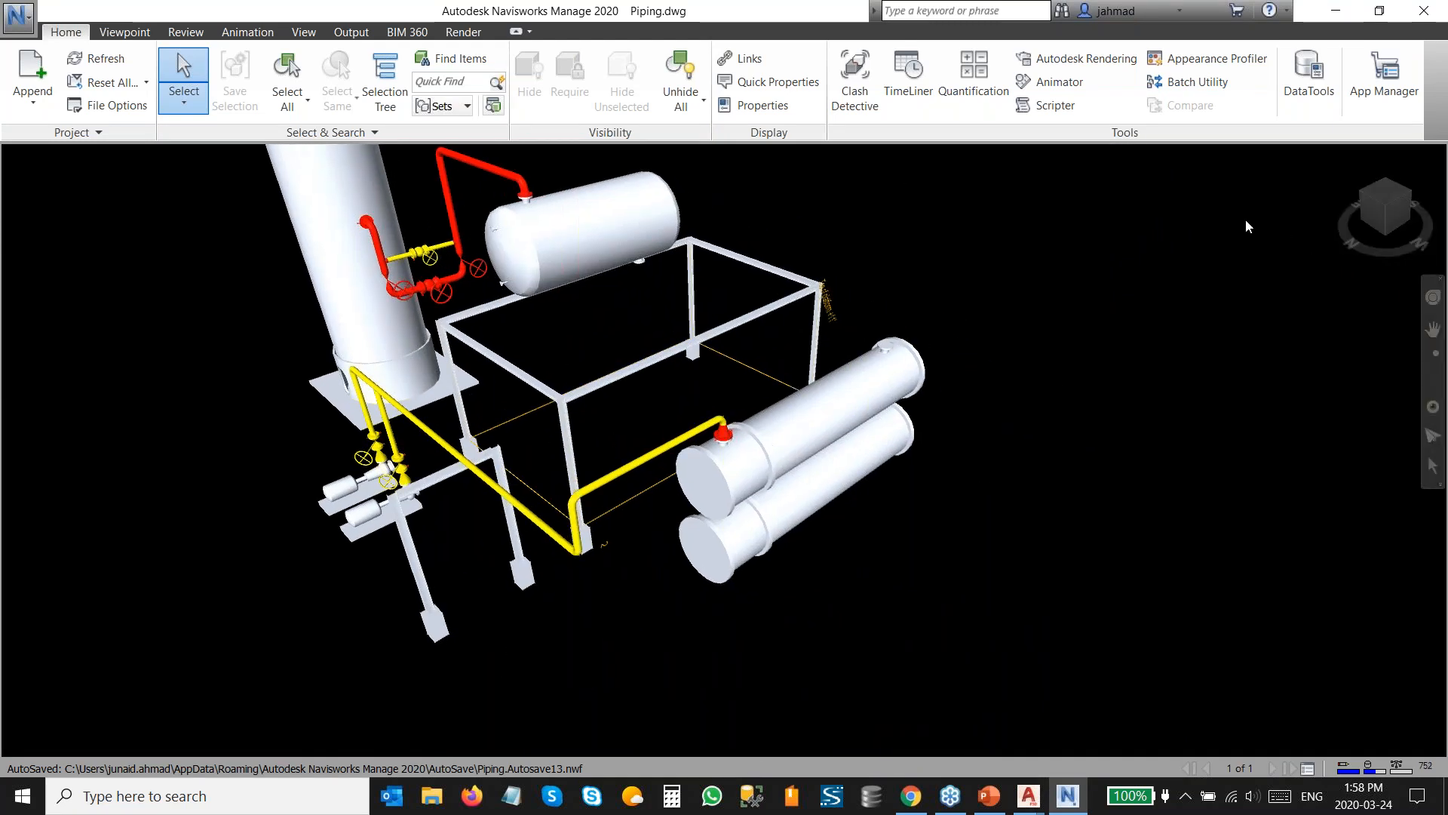
{"action": "middle_click_drag", "start_coordinate": [460, 469], "coordinate": [724, 500]}
{"action": "scroll", "coordinate": [725, 501], "scroll_direction": "up", "scroll_amount": 3}
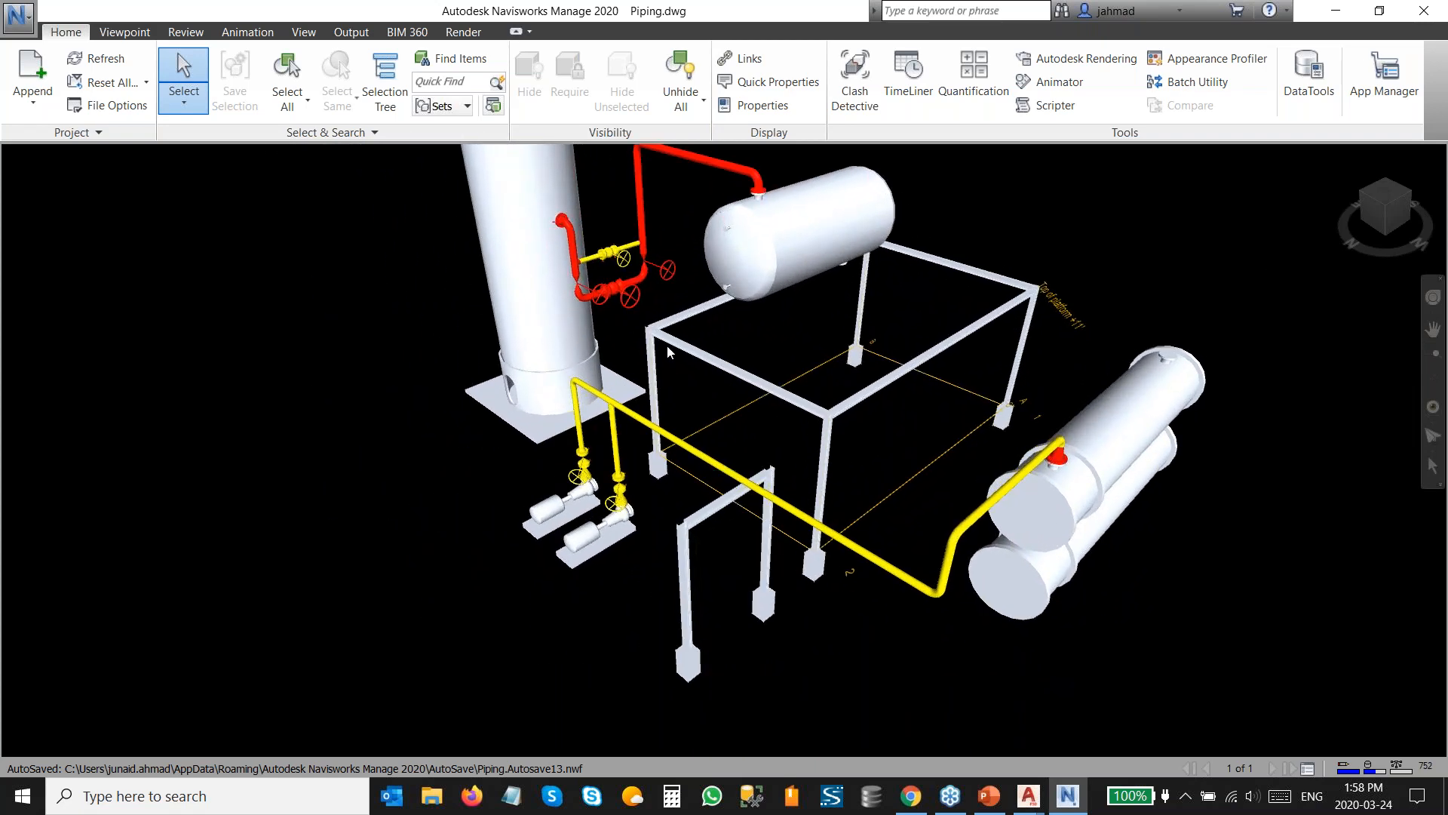
{"action": "left_click", "coordinate": [749, 112]}
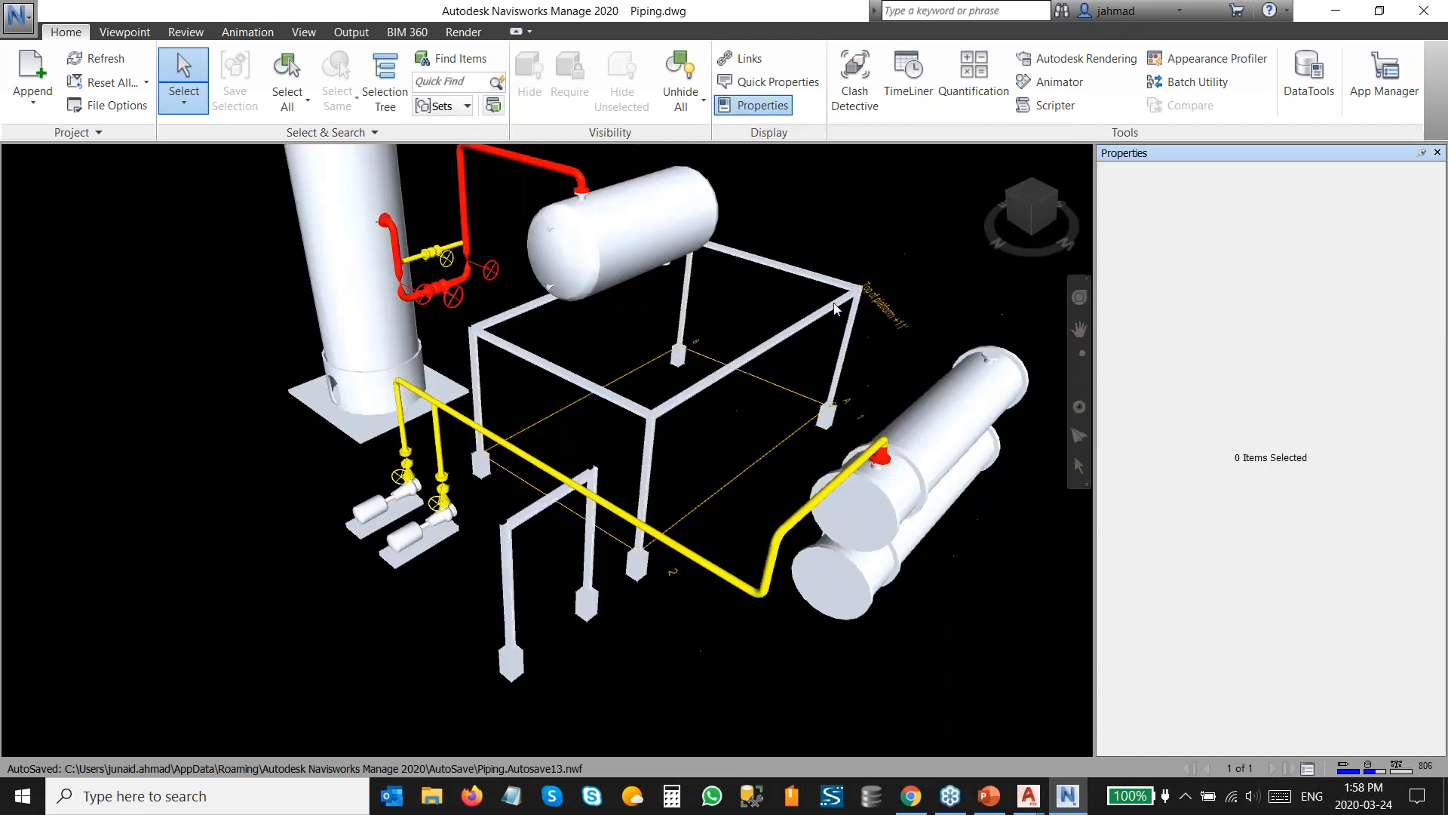
{"action": "left_click", "coordinate": [550, 477]}
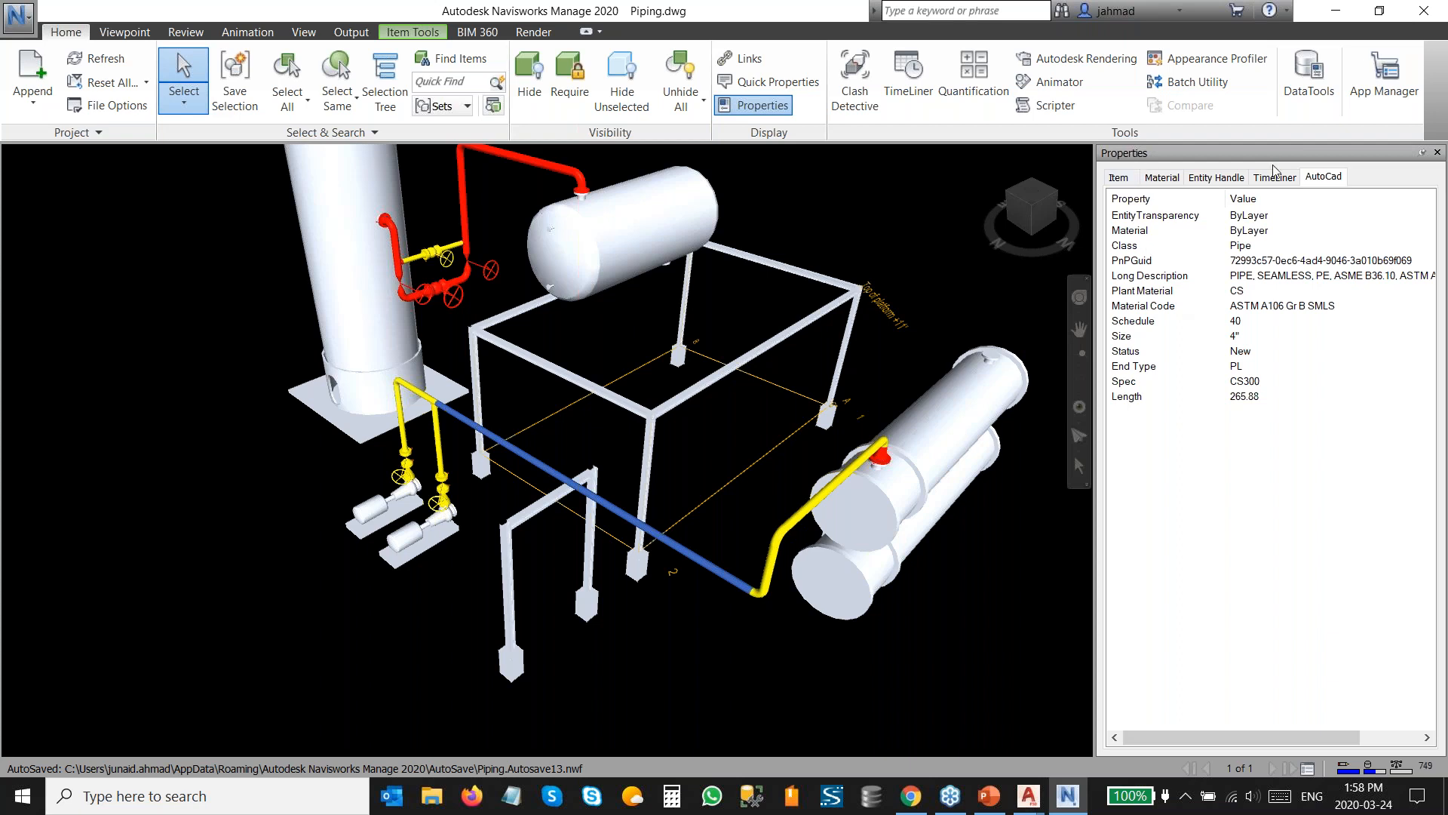
{"action": "left_click", "coordinate": [1325, 179]}
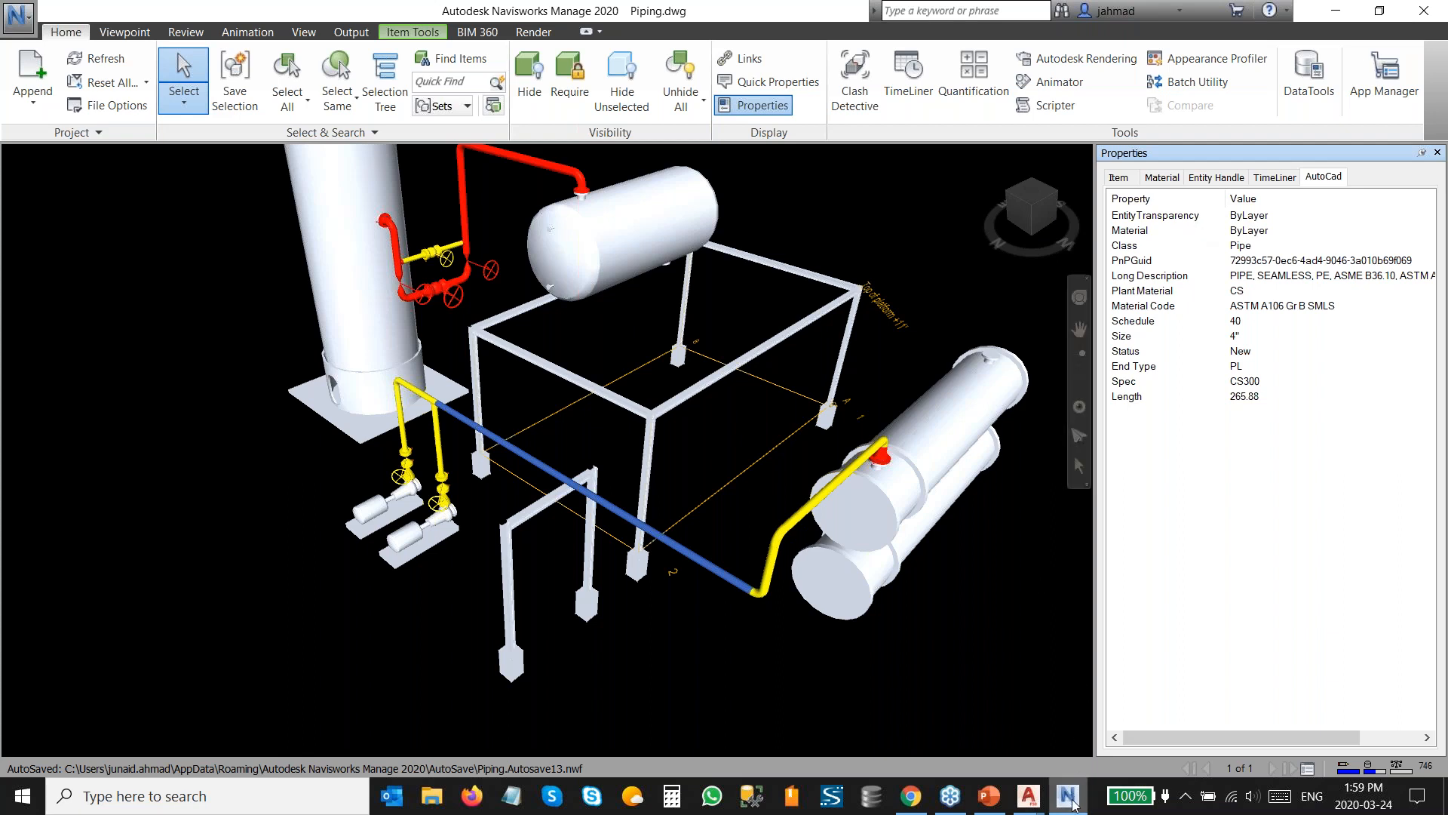
Export the Plant 3D piping model with 3DDWF as Piping.dwfx on the Desktop.
{"action": "mouse_move", "coordinate": [1028, 798]}
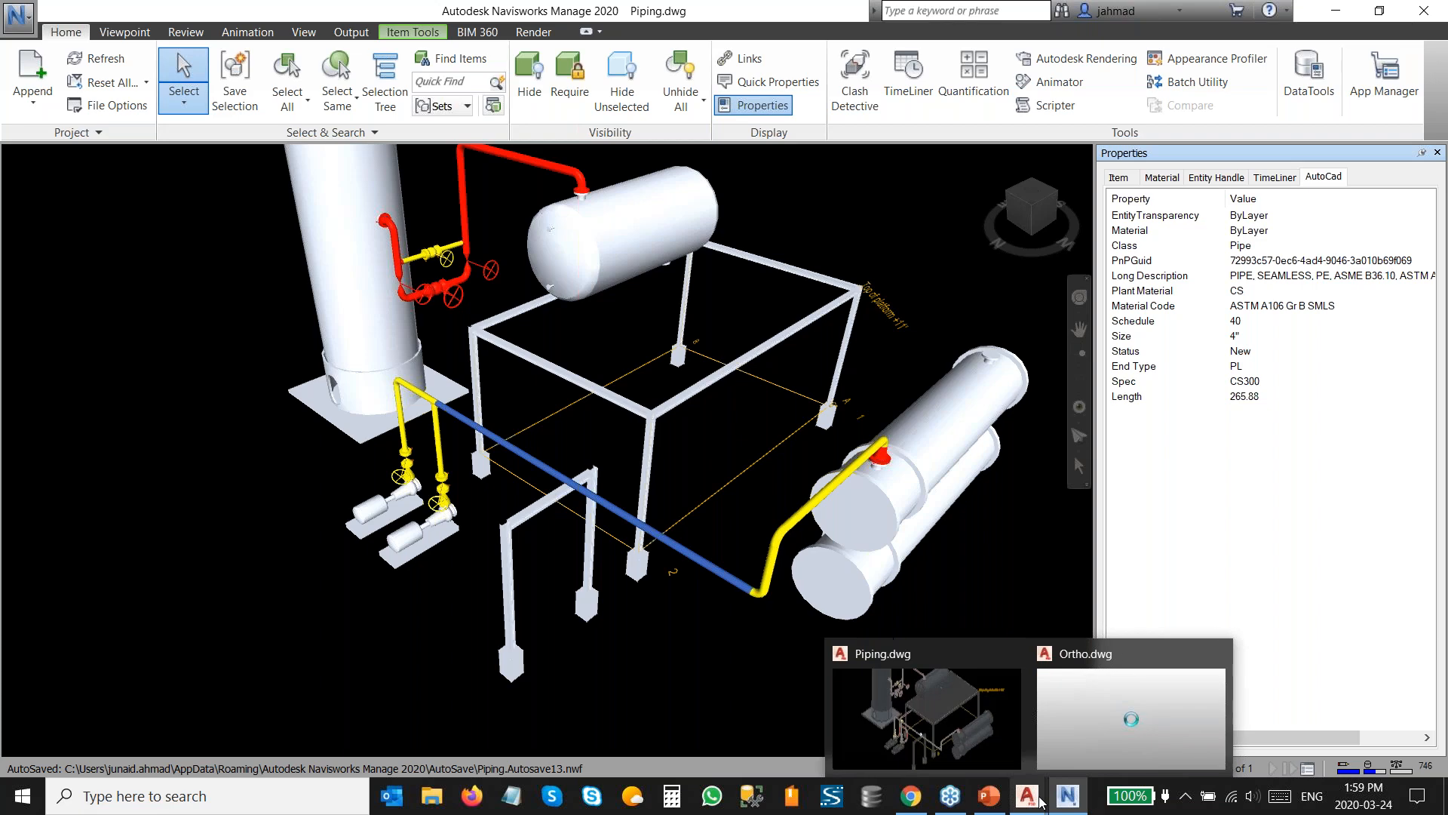
{"action": "left_click", "coordinate": [963, 720]}
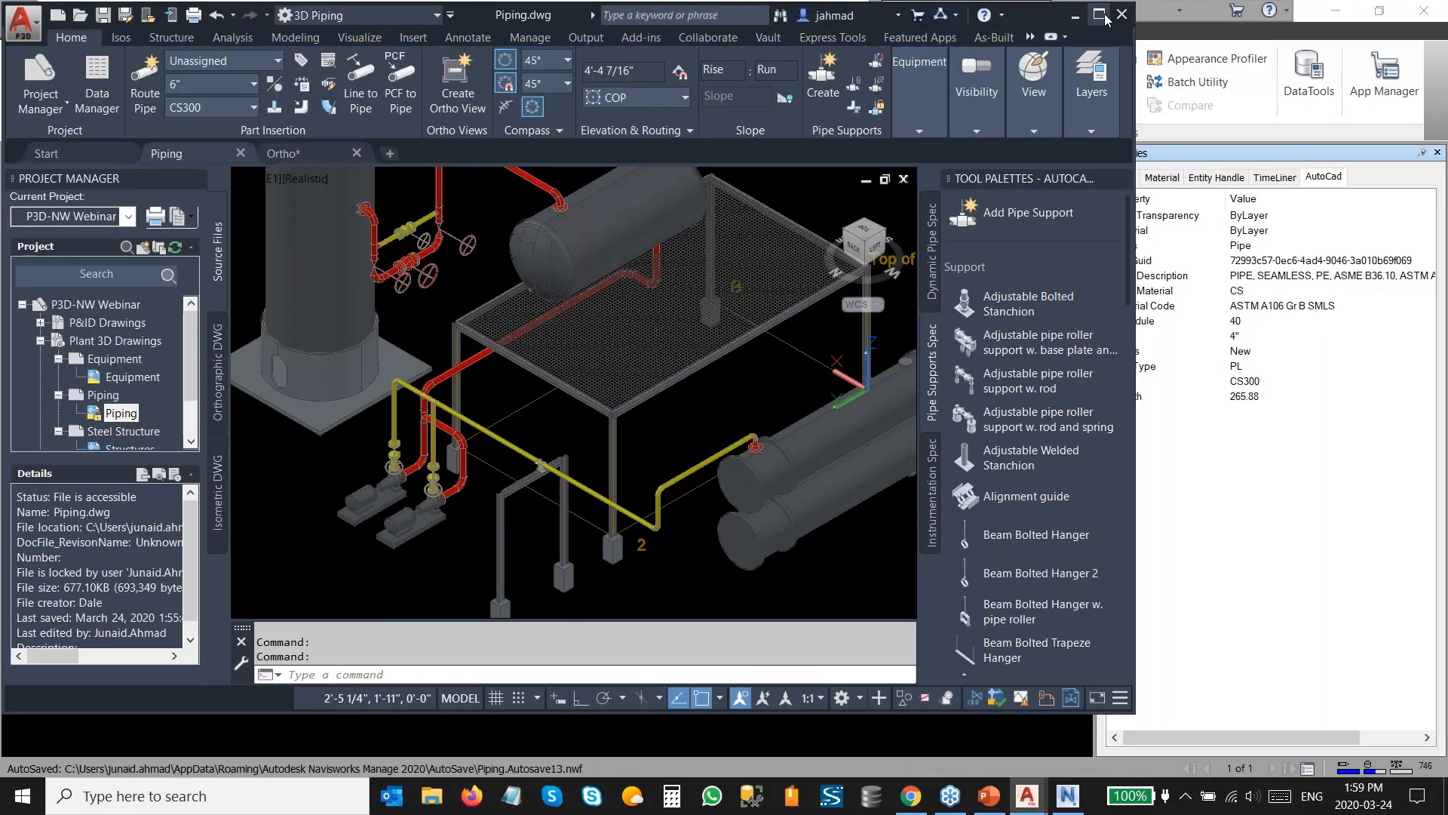
{"action": "left_click", "coordinate": [1101, 15]}
{"action": "type", "text": "3dd"}
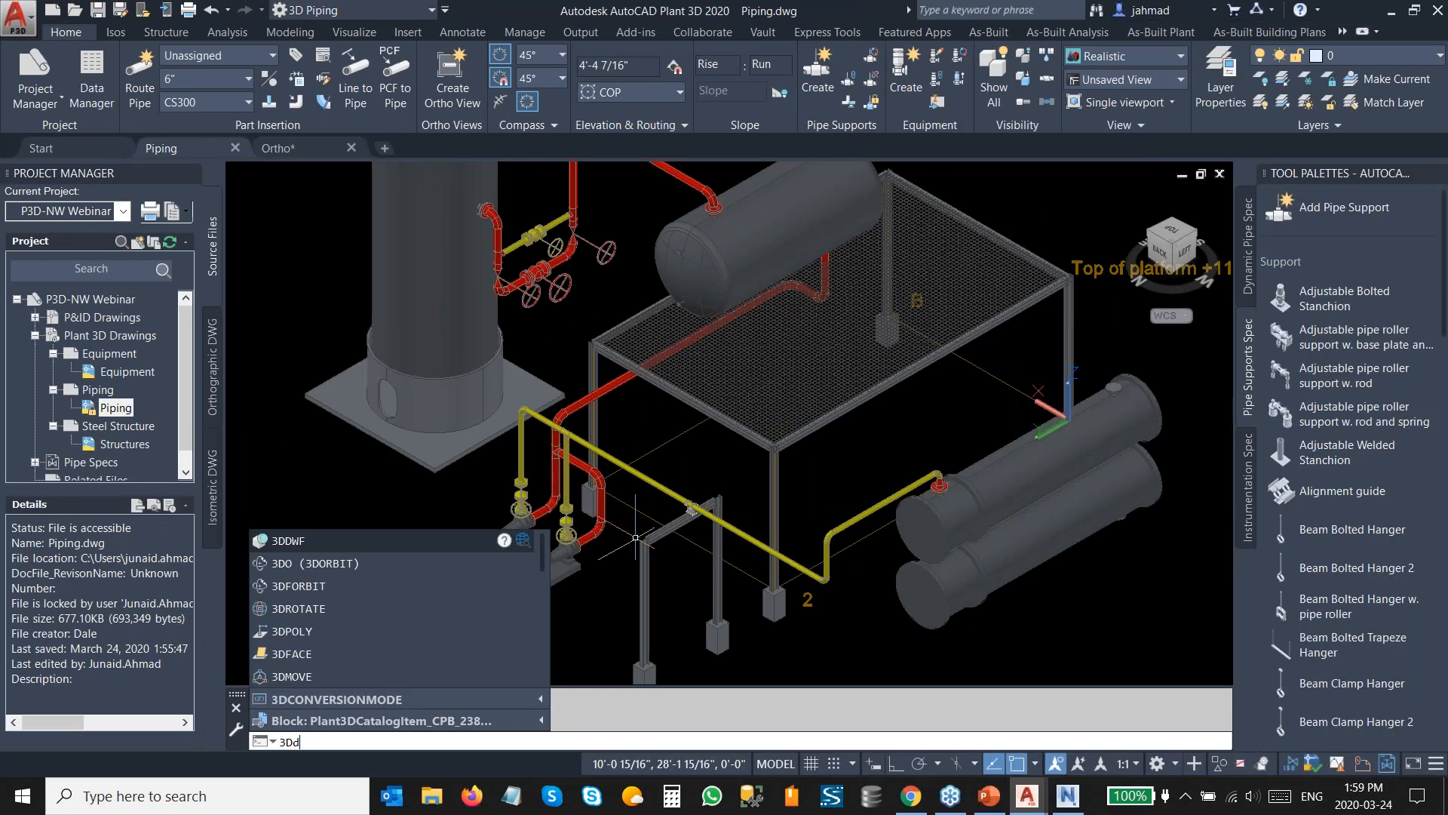
{"action": "key", "text": "Return"}
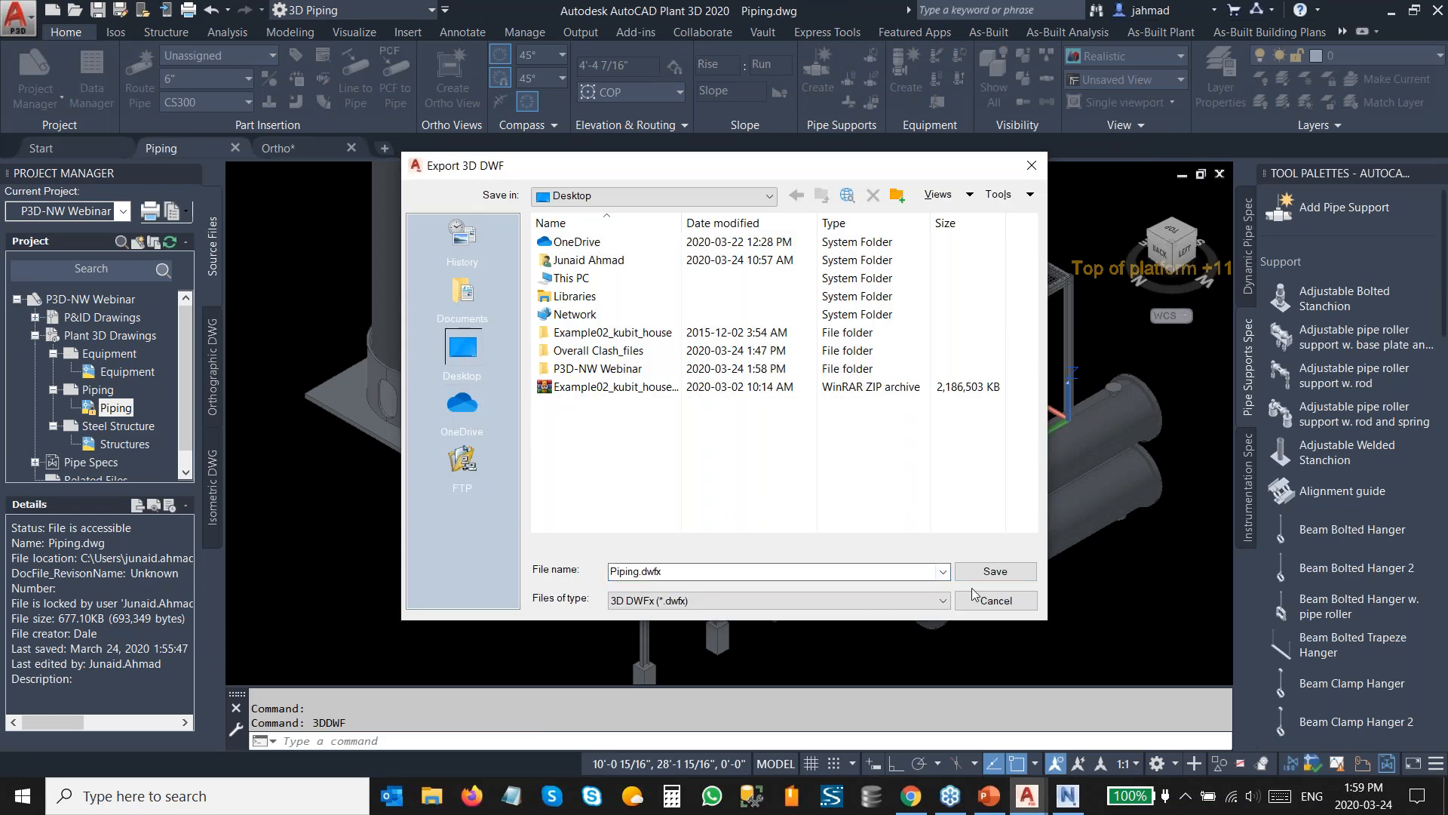
{"action": "left_click", "coordinate": [994, 577]}
{"action": "left_click", "coordinate": [863, 440]}
Open Piping.dwfx from the Desktop in Navisworks, discarding changes to Piping.dwg.
{"action": "left_click", "coordinate": [1067, 796]}
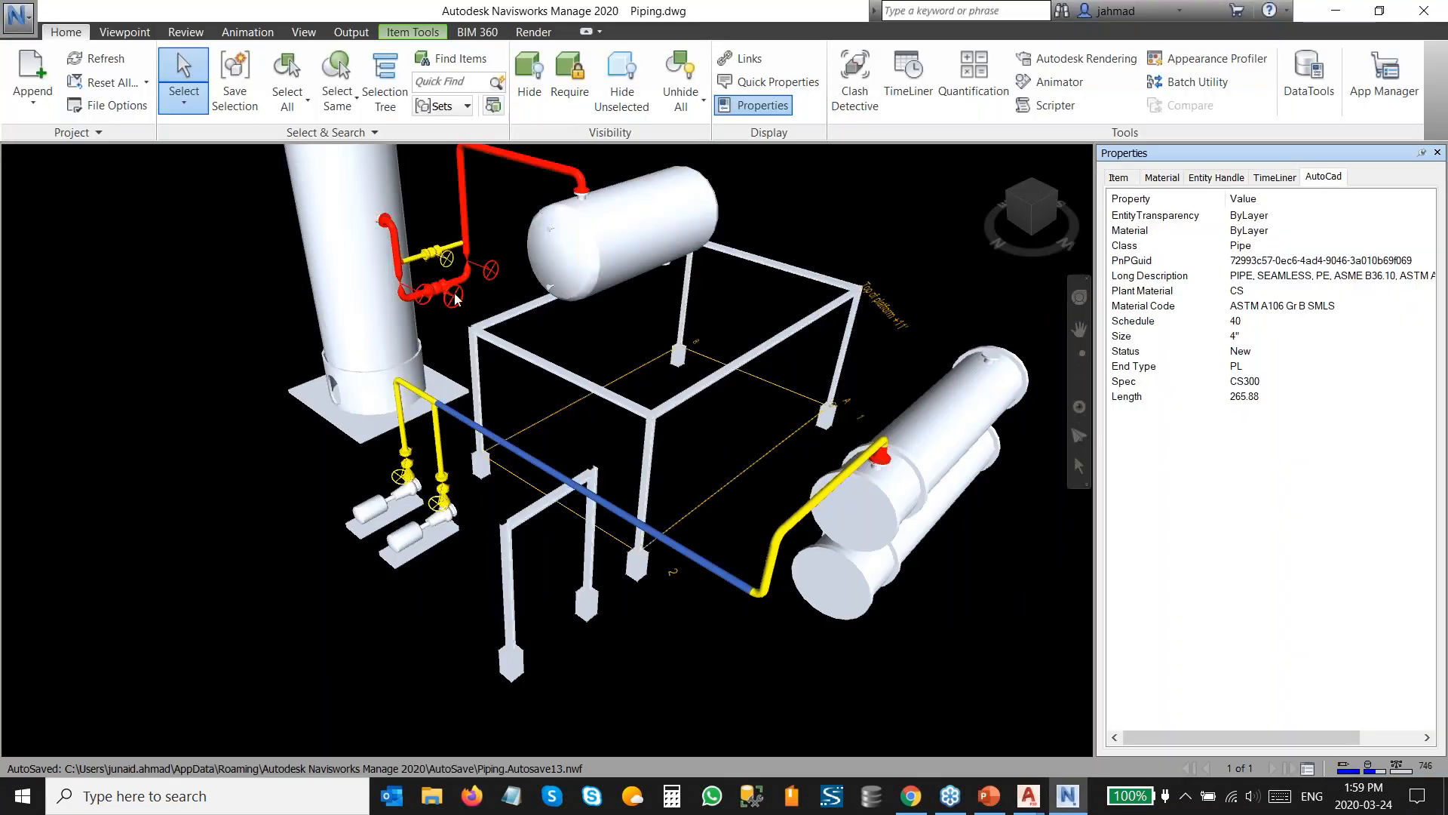
{"action": "left_click", "coordinate": [18, 15]}
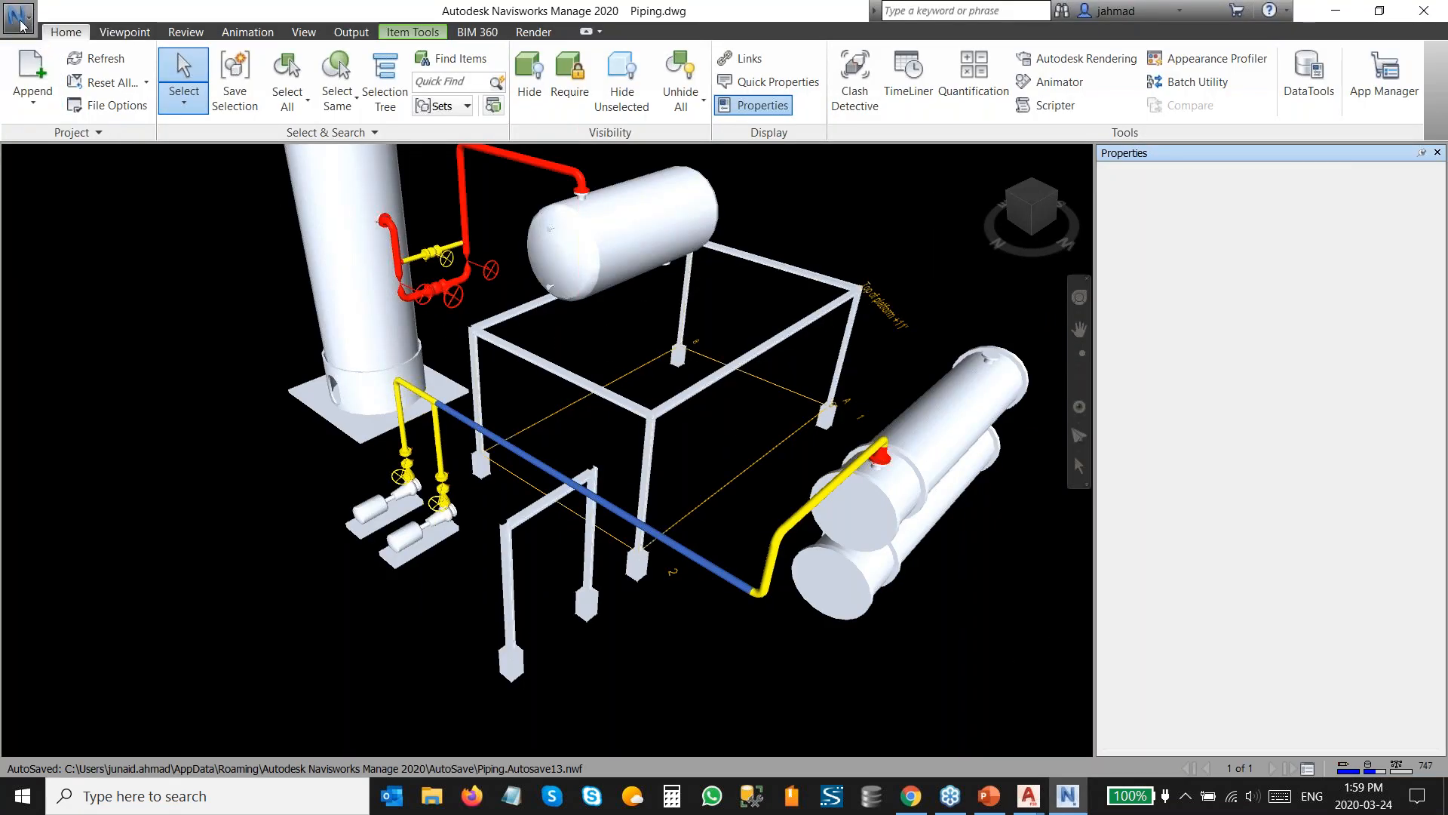
{"action": "left_click", "coordinate": [64, 104]}
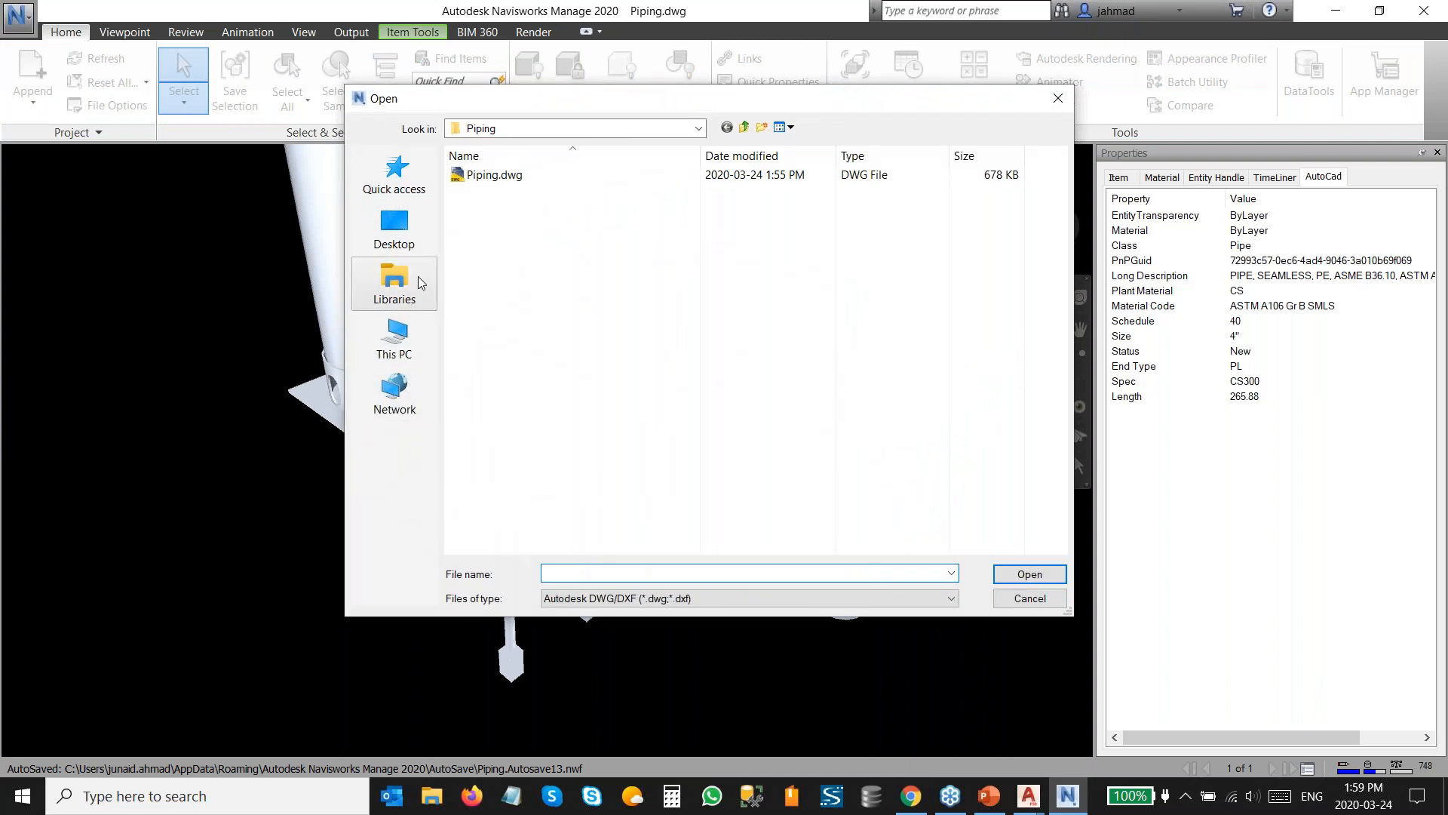
{"action": "left_click", "coordinate": [394, 228]}
{"action": "left_click", "coordinate": [650, 597]}
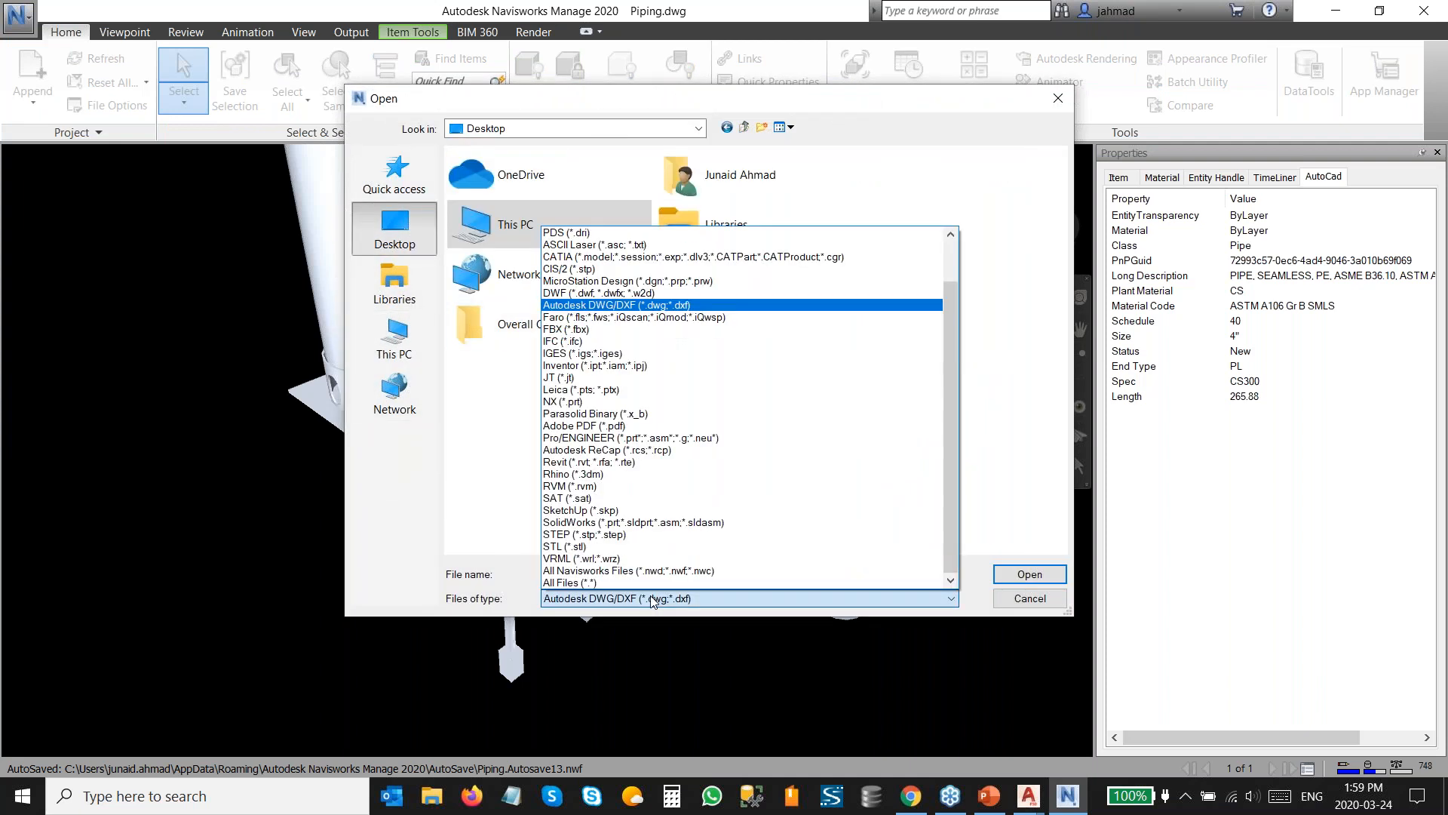
{"action": "left_click", "coordinate": [562, 292]}
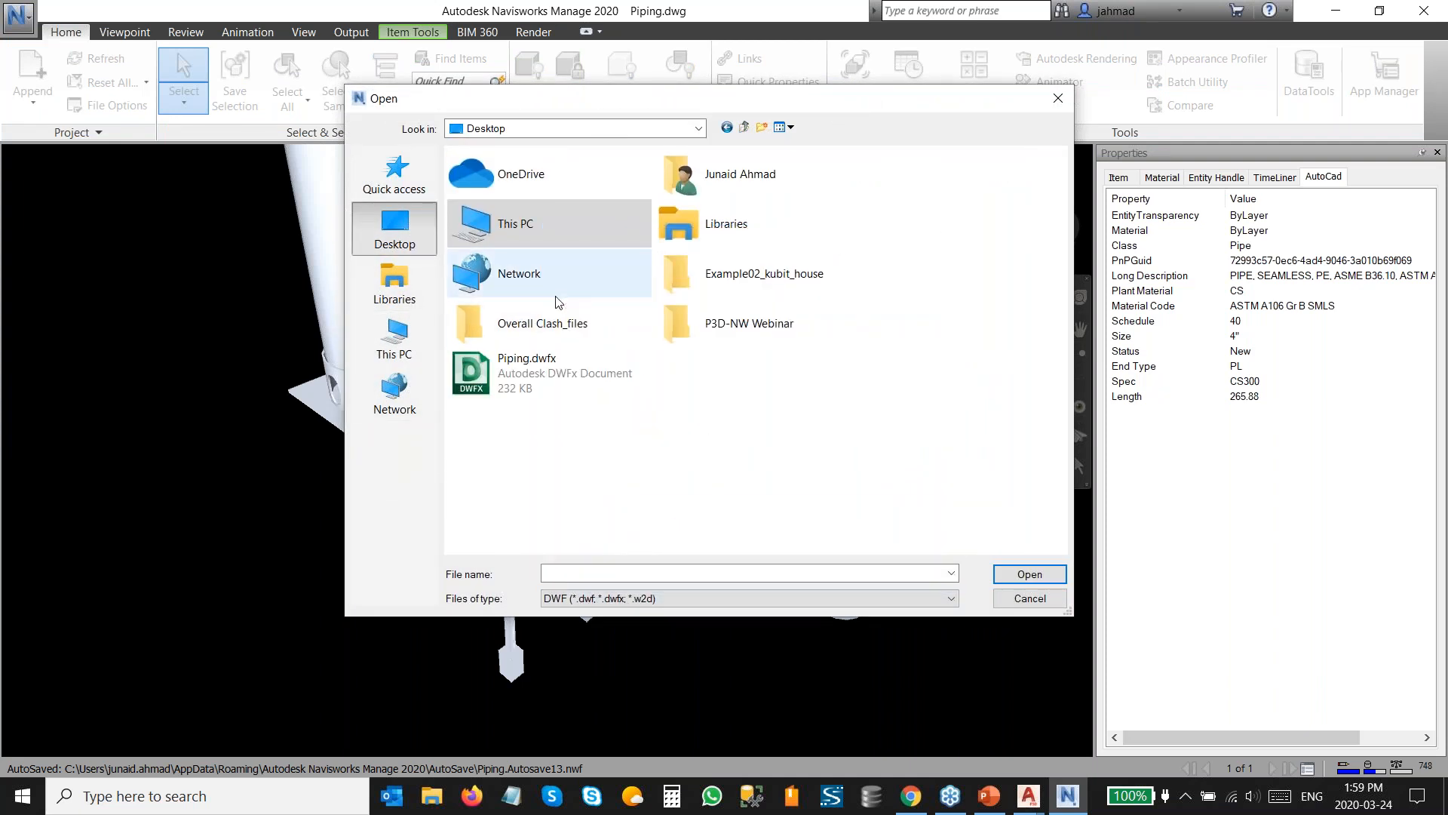
{"action": "left_click", "coordinate": [551, 379]}
{"action": "left_click", "coordinate": [1028, 575]}
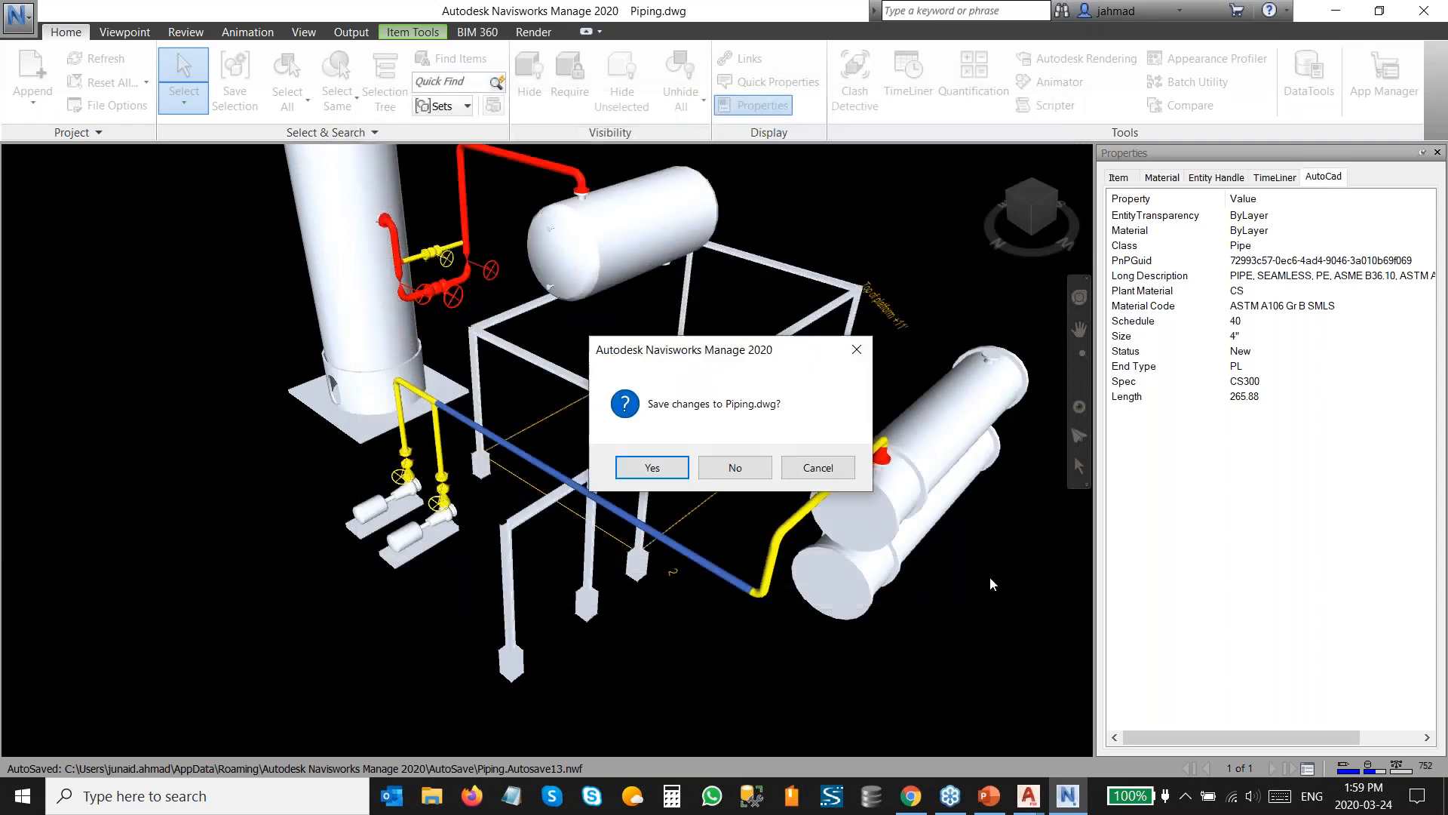
{"action": "left_click", "coordinate": [766, 475]}
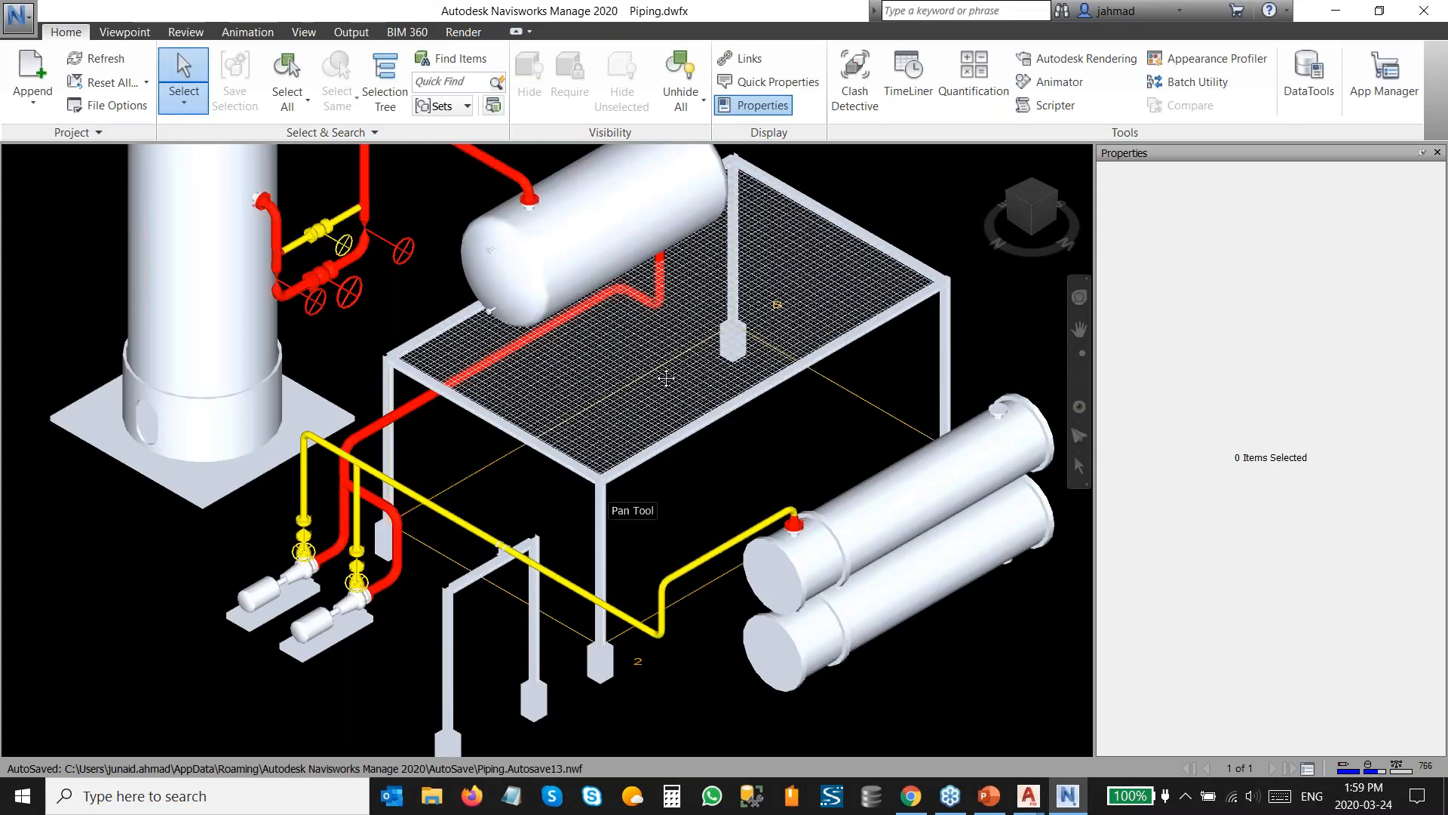
Select the diagonal pipe and inspect its DWF - Pipe properties.
{"action": "scroll", "coordinate": [596, 424], "scroll_direction": "up", "scroll_amount": 3}
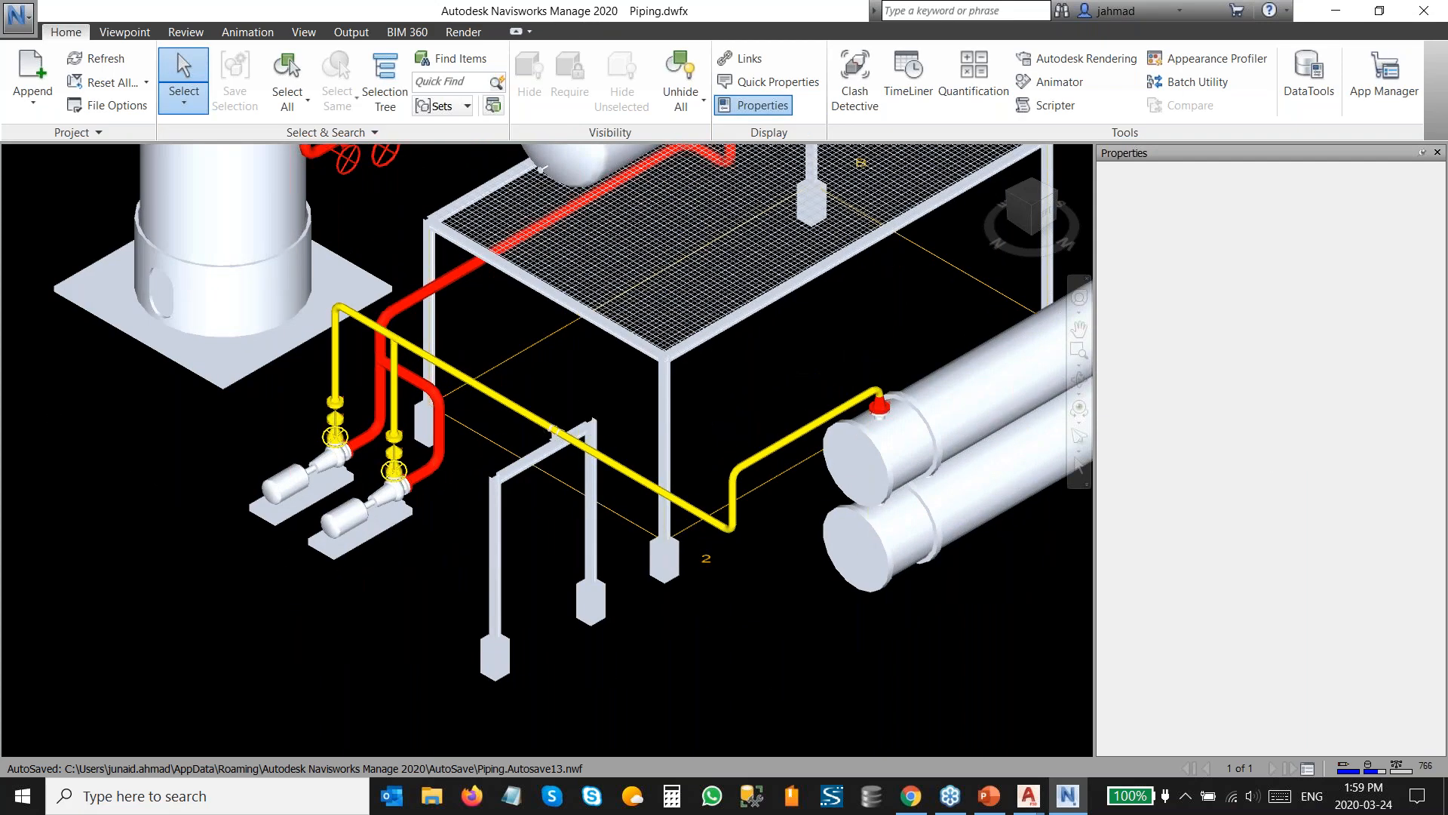
{"action": "left_click", "coordinate": [540, 429]}
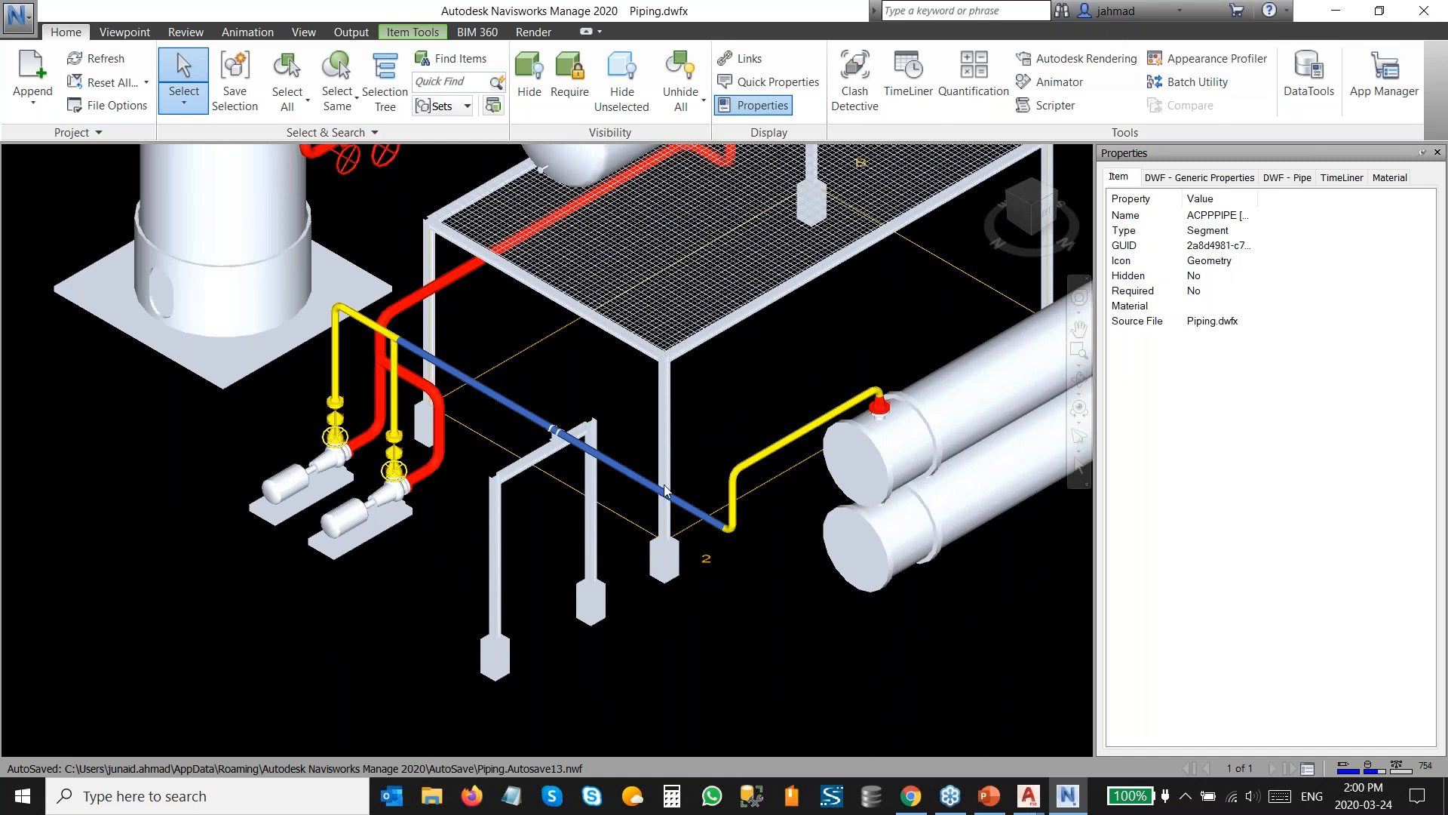
{"action": "left_click", "coordinate": [1271, 181]}
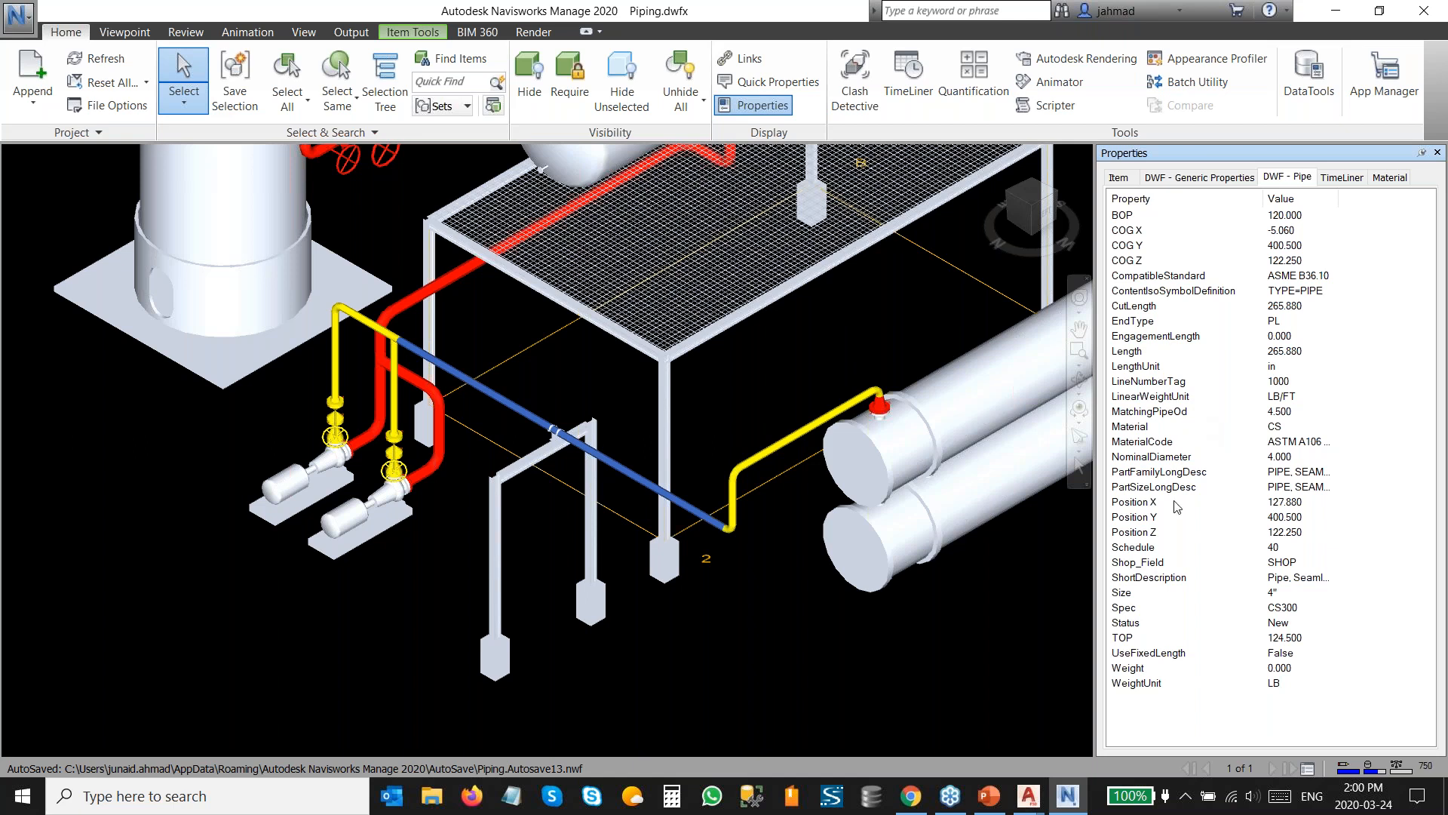
Switch to the PowerPoint webinar presentation and run the slide show to the Contact Us slide.
{"action": "left_click", "coordinate": [1033, 806]}
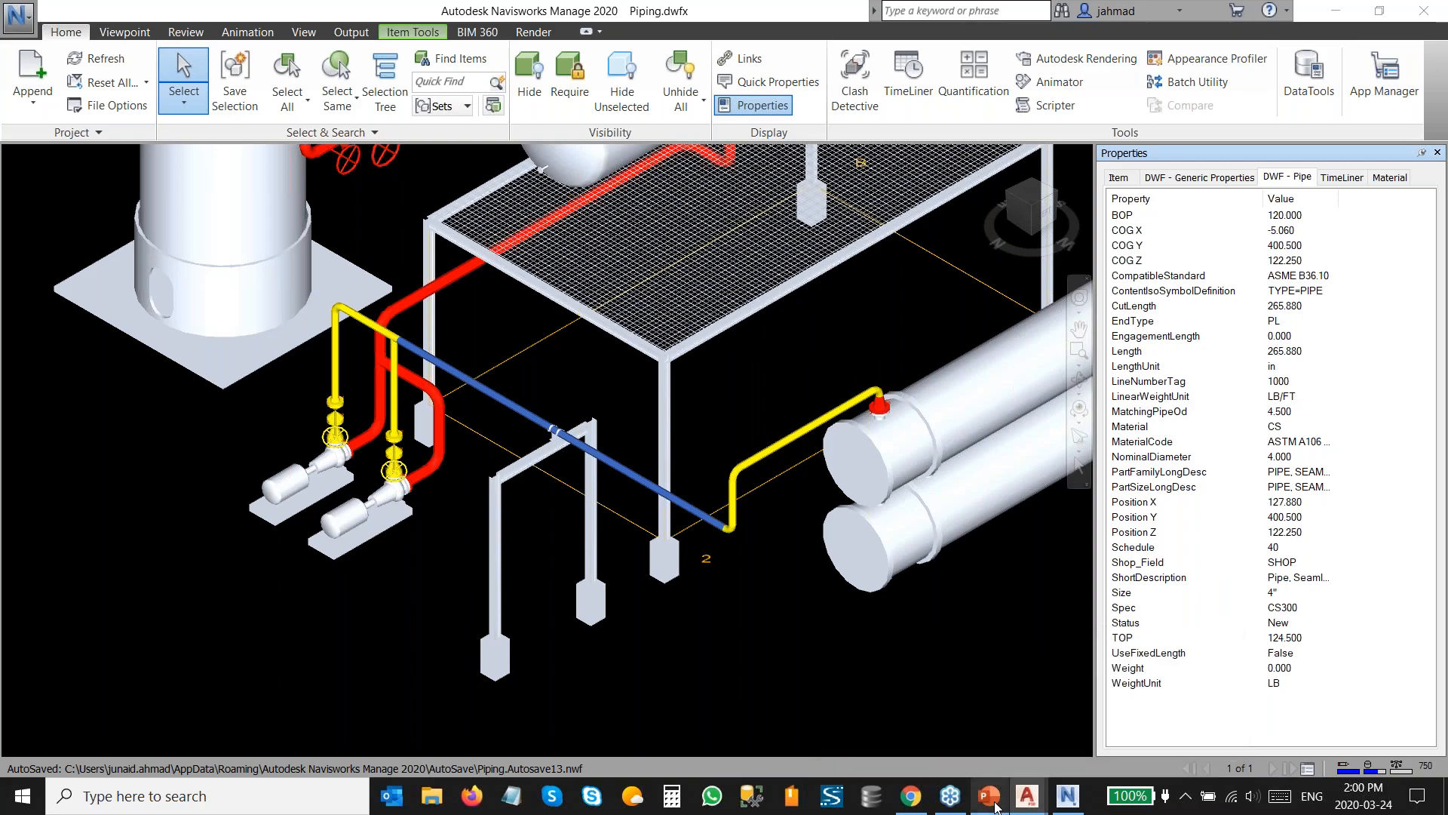
{"action": "left_click", "coordinate": [991, 798]}
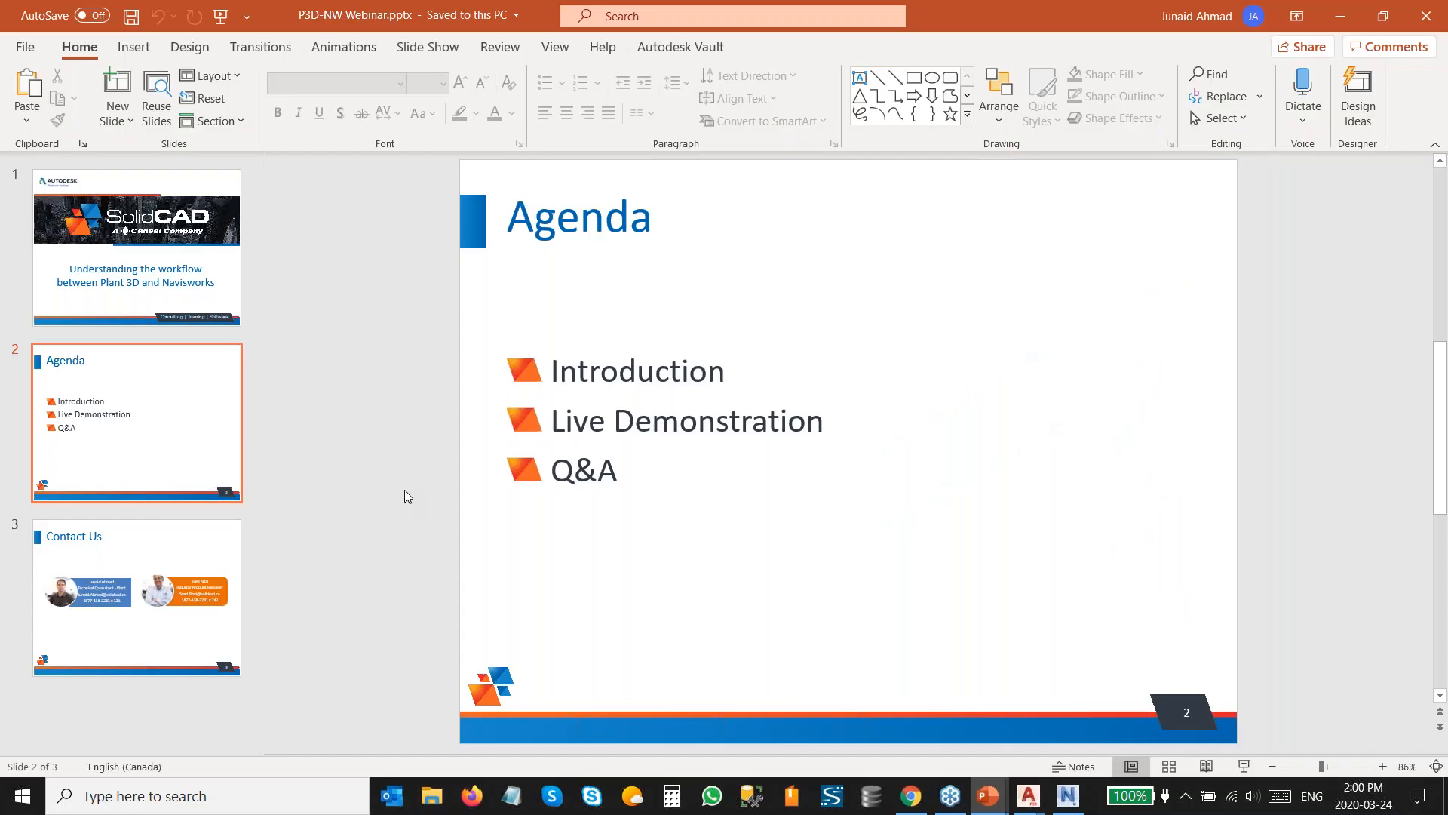
{"action": "key", "text": "shift+F5"}
{"action": "key", "text": "Right"}
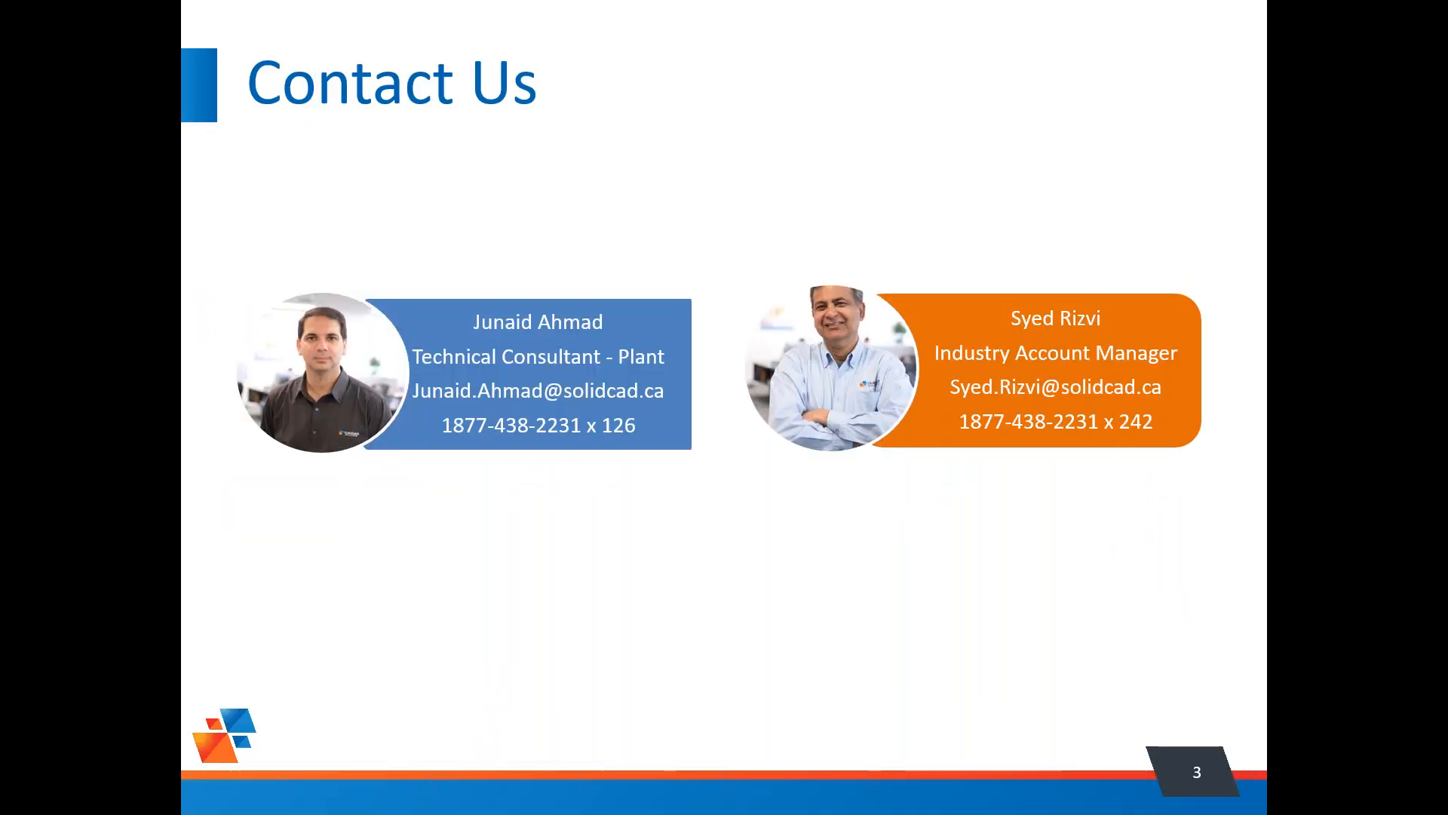